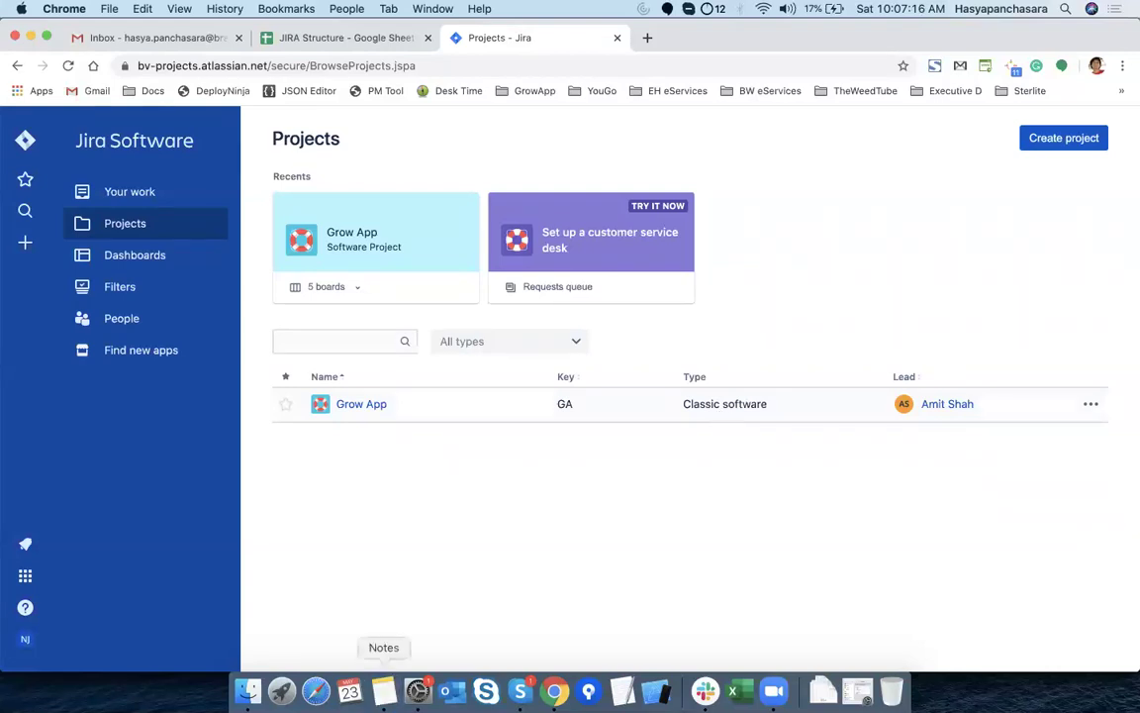
Bring up the Jira topics note and highlight board, columns, Components, Filters and Labels
{"action": "left_click", "coordinate": [384, 692]}
{"action": "scroll", "coordinate": [535, 218], "scroll_direction": "up", "scroll_amount": 5}
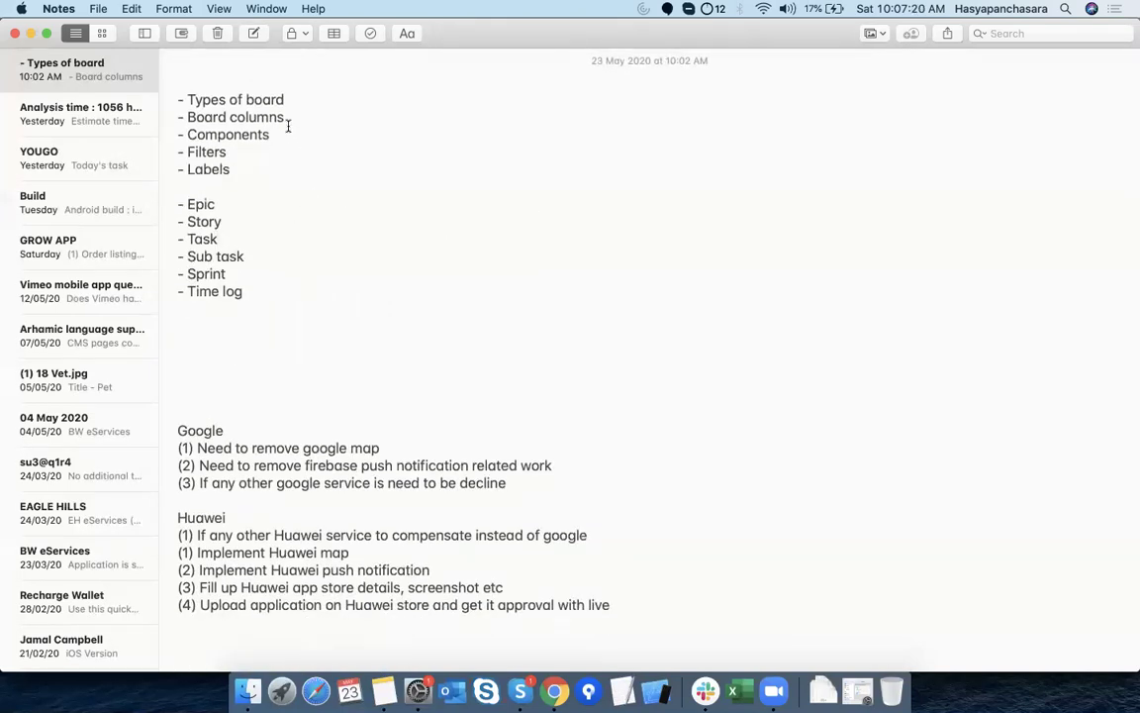
{"action": "double_click", "coordinate": [265, 100]}
{"action": "double_click", "coordinate": [241, 117]}
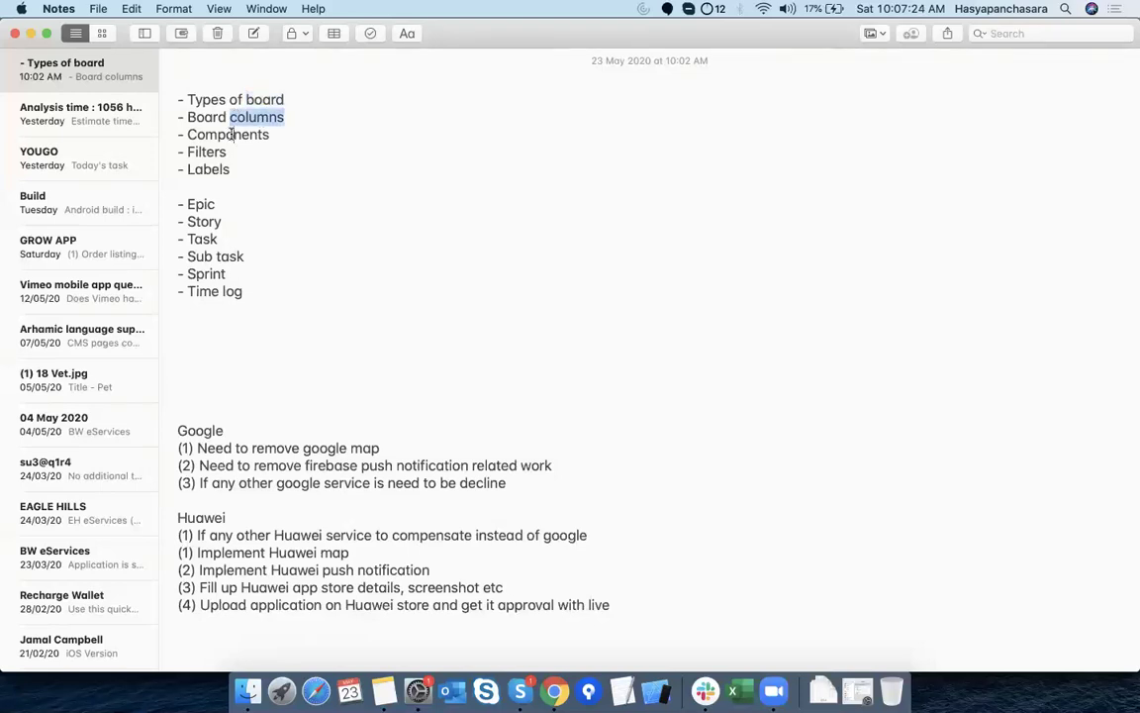
{"action": "double_click", "coordinate": [232, 135]}
{"action": "double_click", "coordinate": [208, 152]}
{"action": "double_click", "coordinate": [208, 169]}
Select the five board topics, then the issue type lines Epic through Time log
{"action": "left_click", "coordinate": [283, 183]}
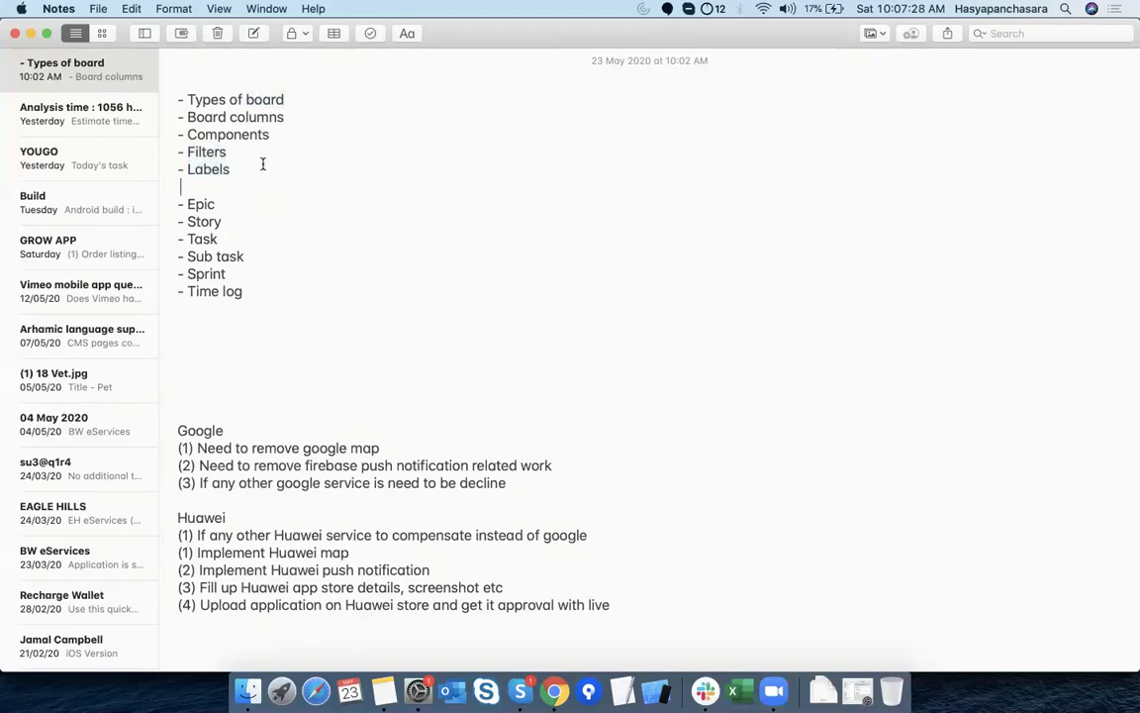
{"action": "left_click", "coordinate": [164, 92], "text": "shift"}
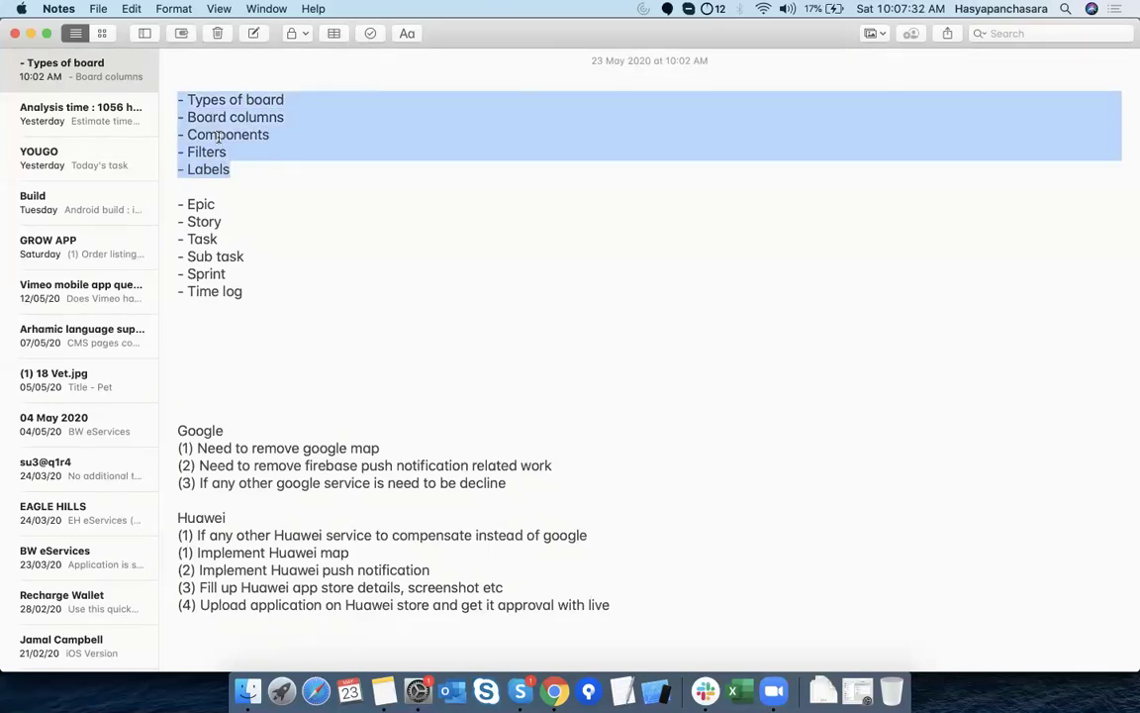
{"action": "left_click", "coordinate": [257, 302]}
{"action": "left_click", "coordinate": [167, 203], "text": "shift"}
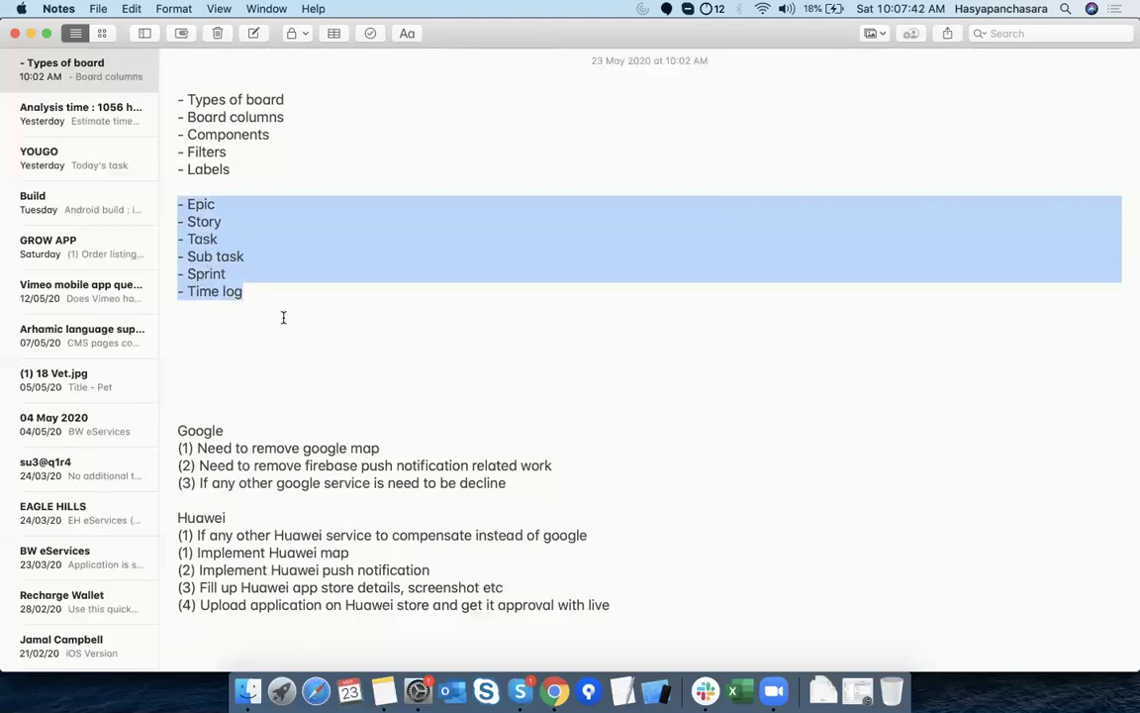
{"action": "left_click", "coordinate": [336, 275]}
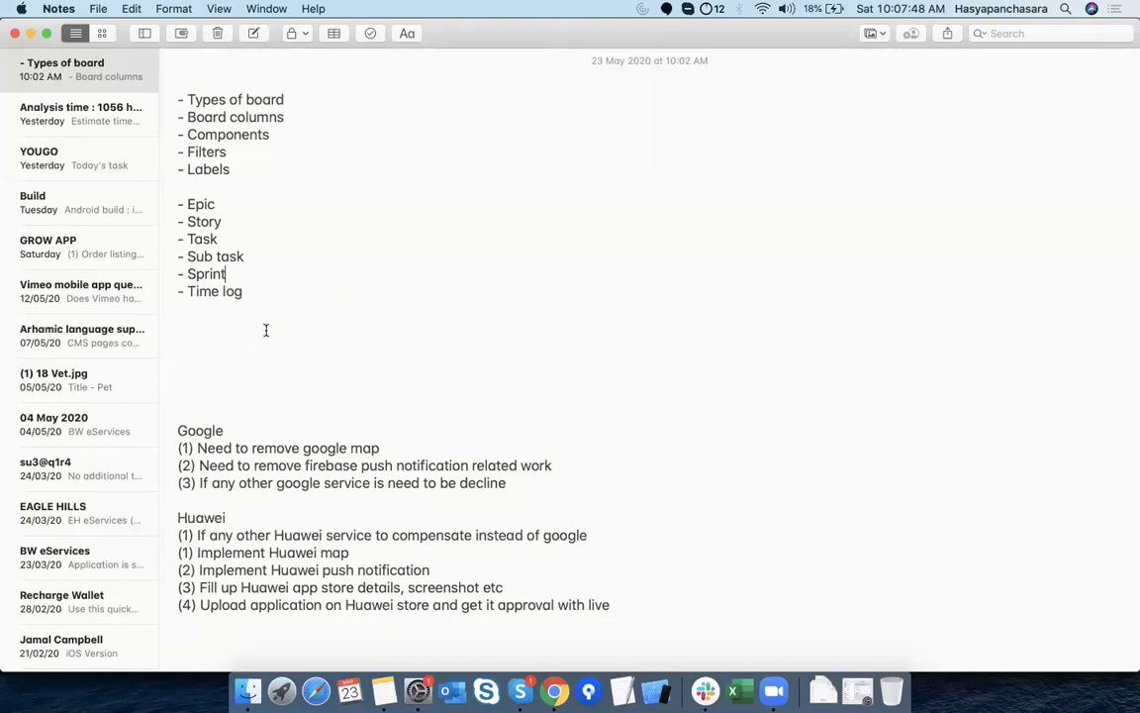
{"action": "left_click", "coordinate": [244, 205]}
{"action": "double_click", "coordinate": [192, 204]}
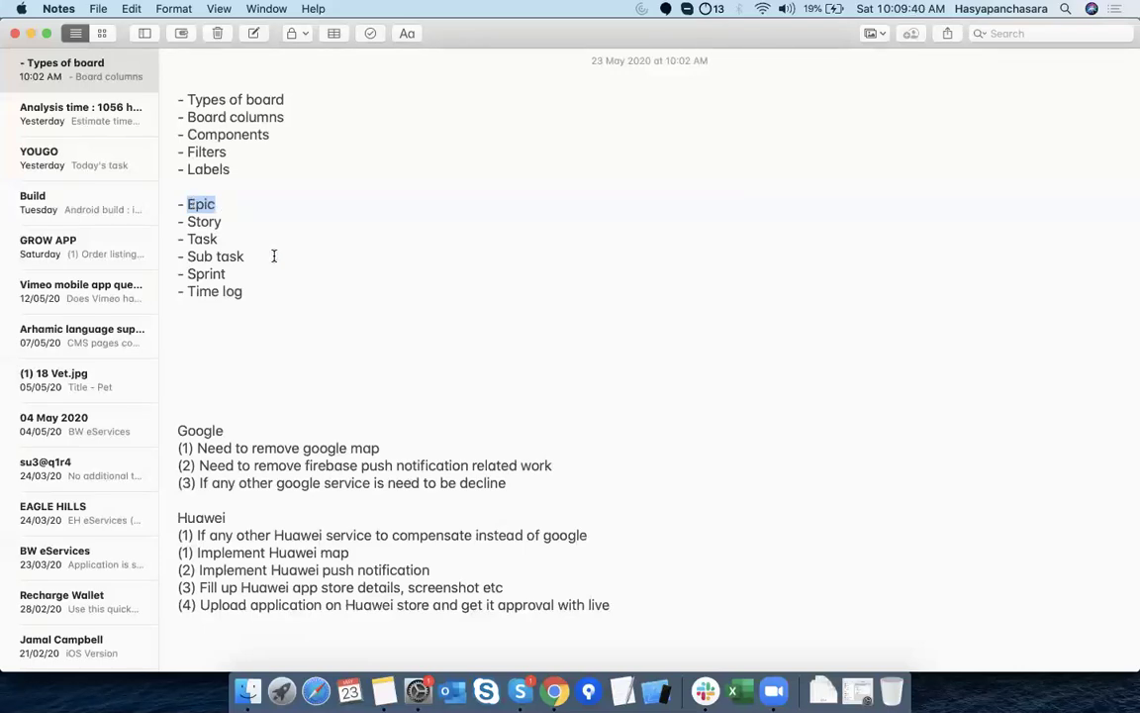
{"action": "left_click", "coordinate": [174, 198], "text": "shift"}
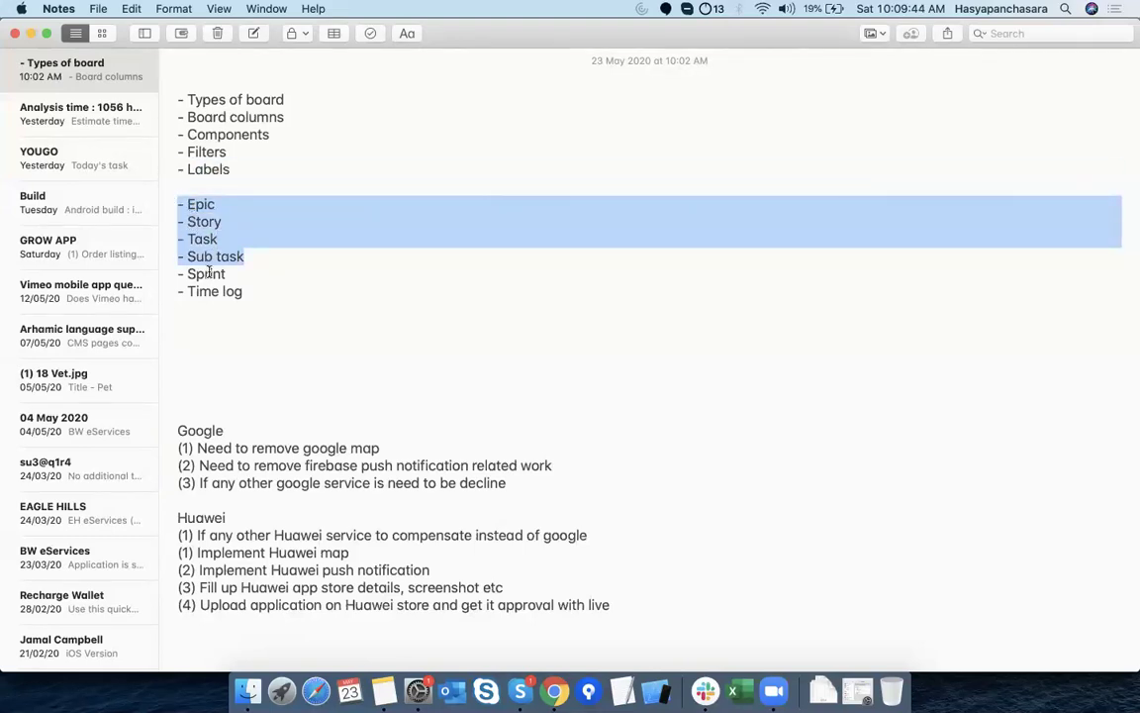
{"action": "double_click", "coordinate": [209, 272]}
{"action": "left_click", "coordinate": [262, 262]}
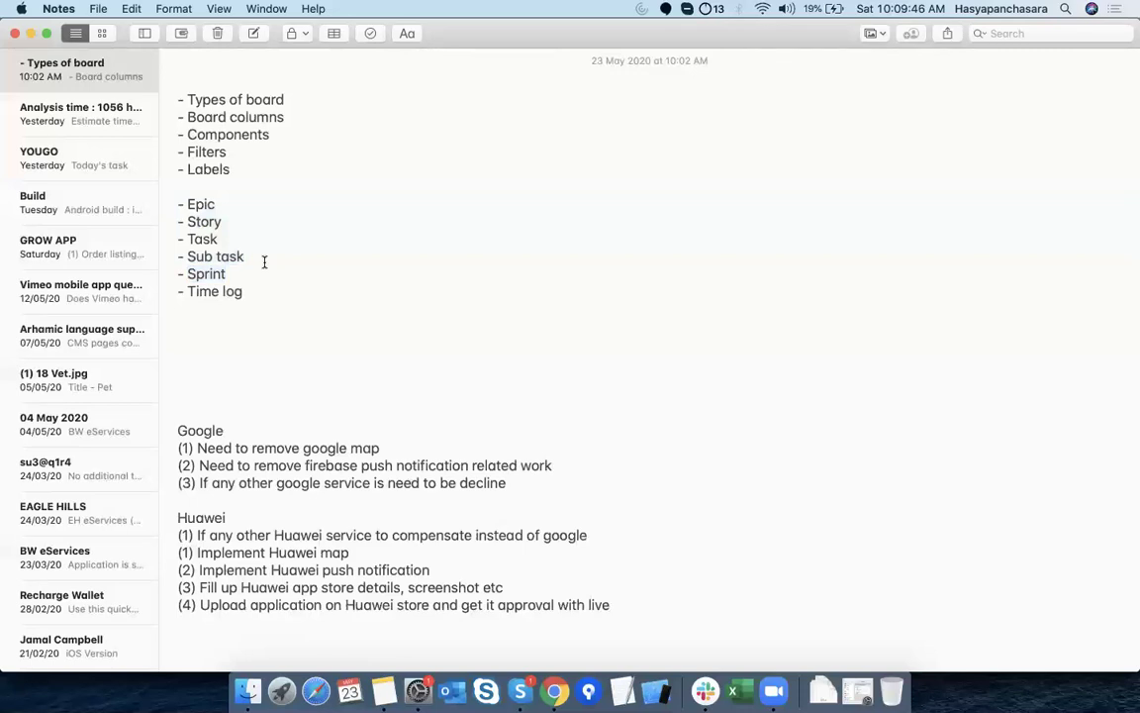
{"action": "left_click_drag", "start_coordinate": [262, 261], "coordinate": [166, 203]}
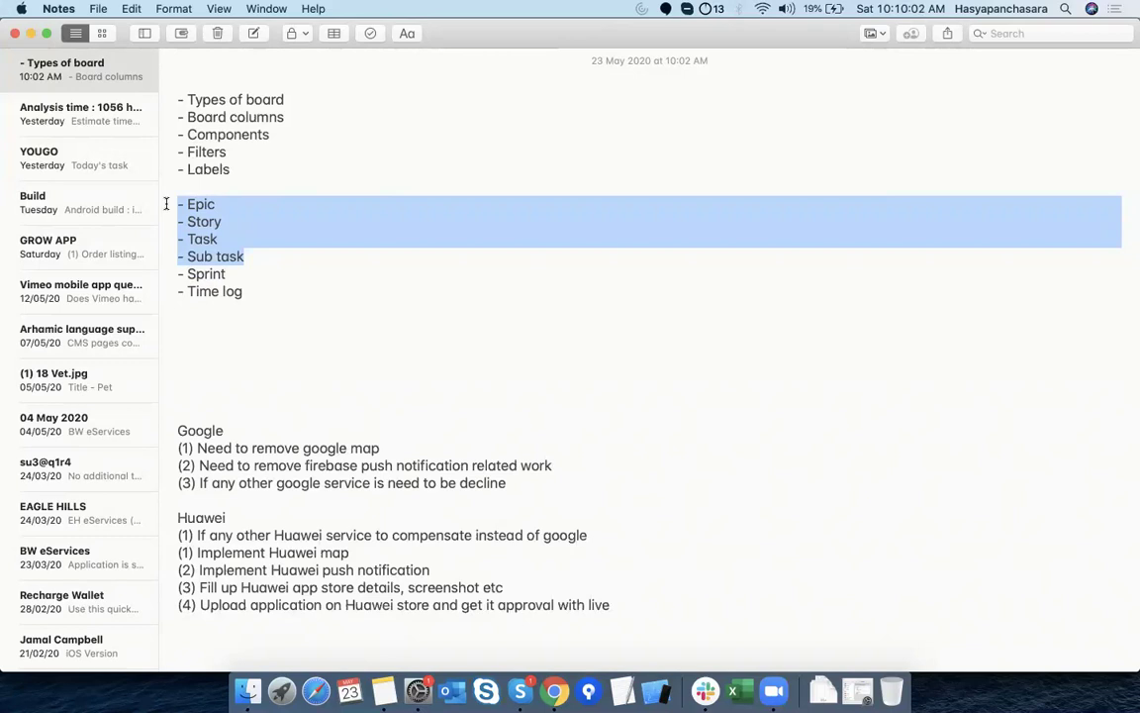
{"action": "left_click", "coordinate": [259, 277]}
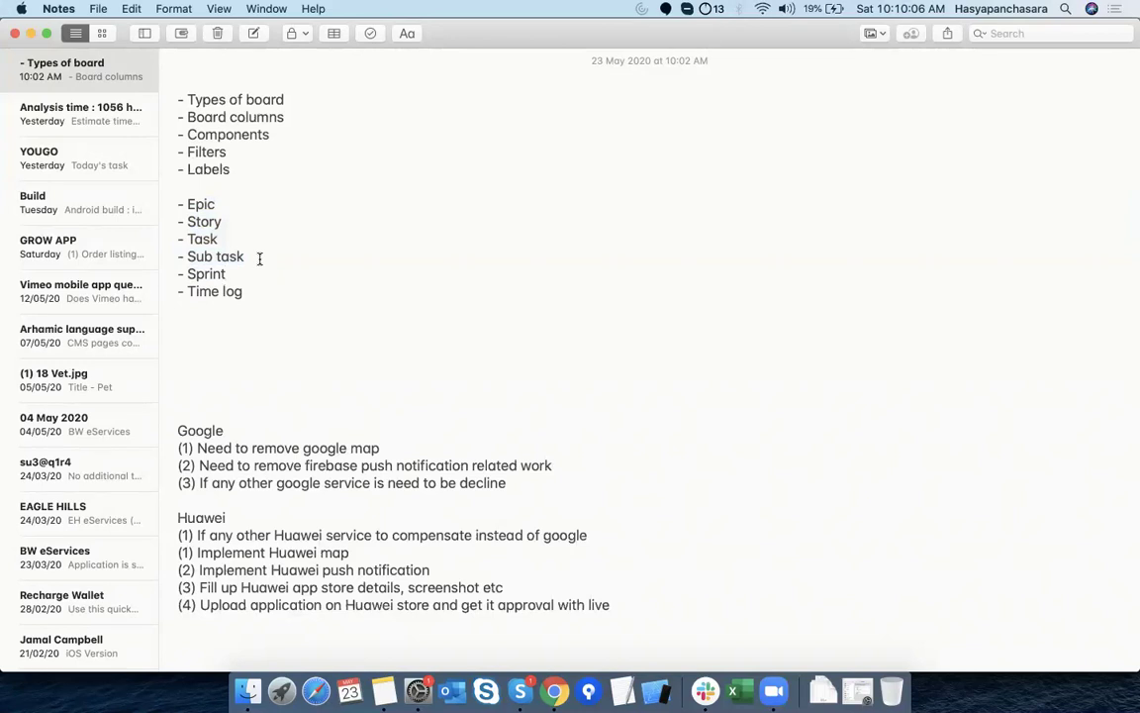
{"action": "left_click_drag", "start_coordinate": [247, 256], "coordinate": [169, 206]}
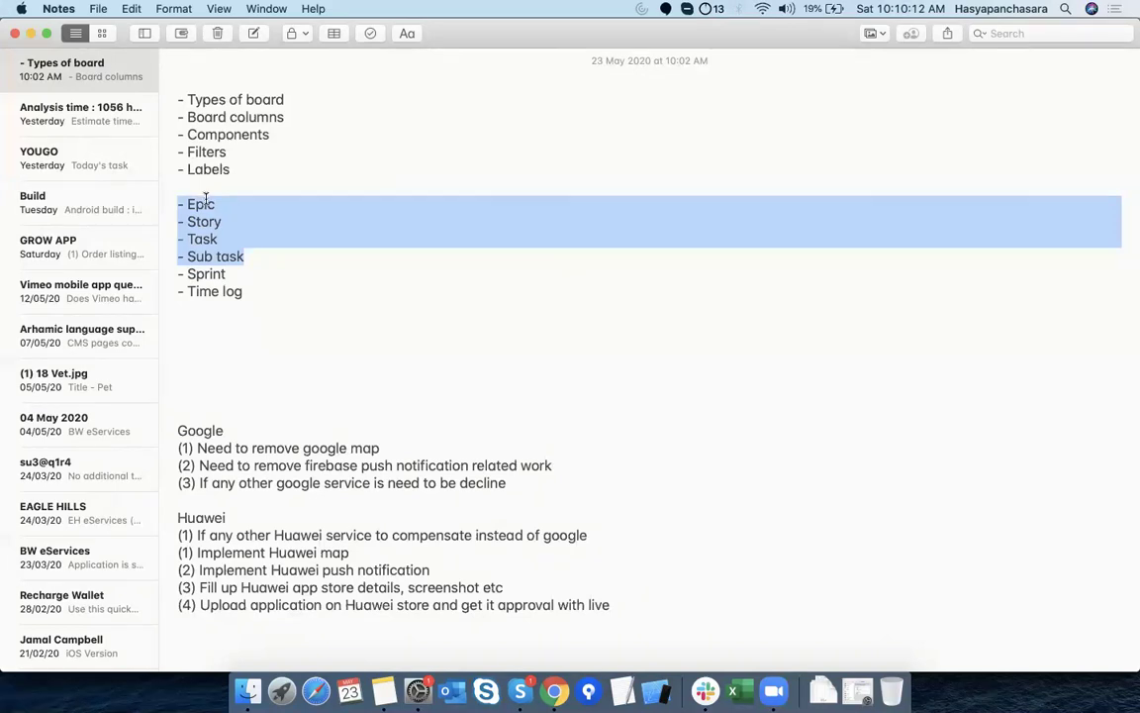
{"action": "double_click", "coordinate": [207, 204]}
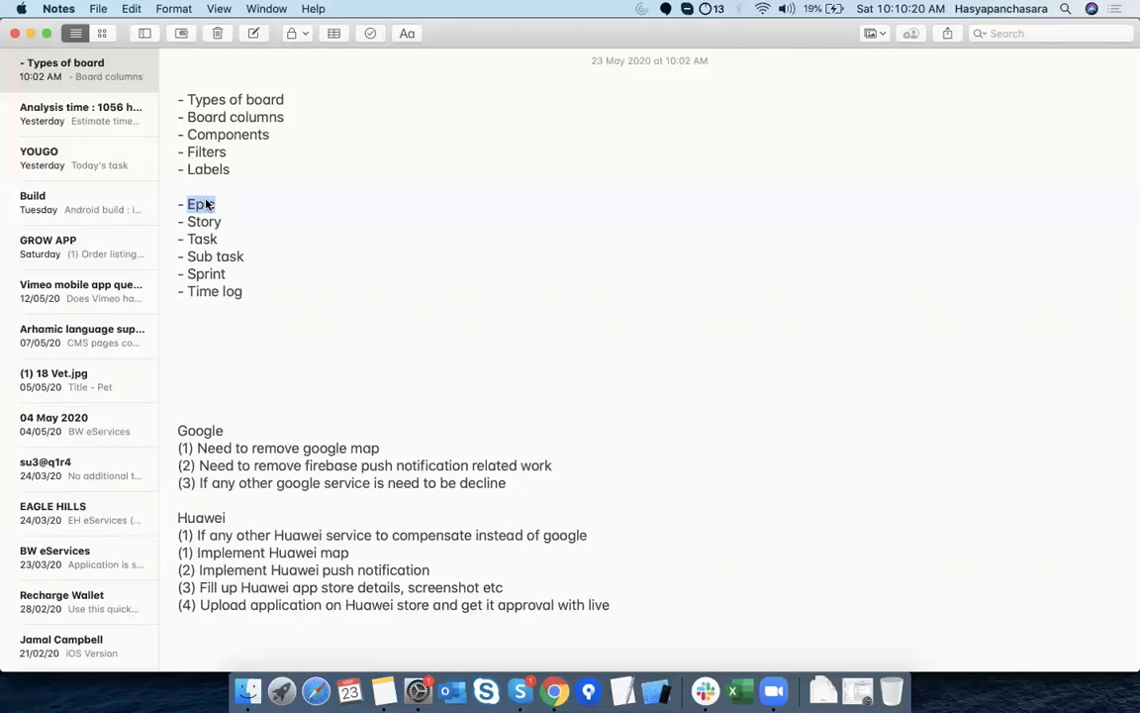
{"action": "double_click", "coordinate": [211, 222]}
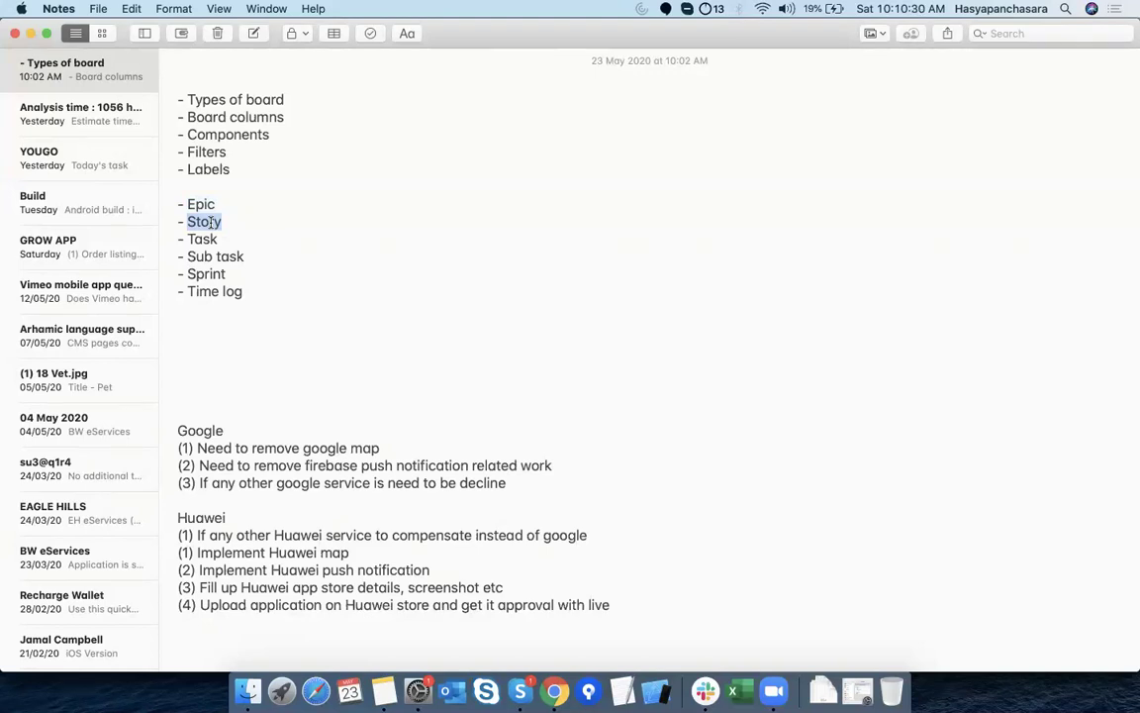
{"action": "double_click", "coordinate": [201, 241]}
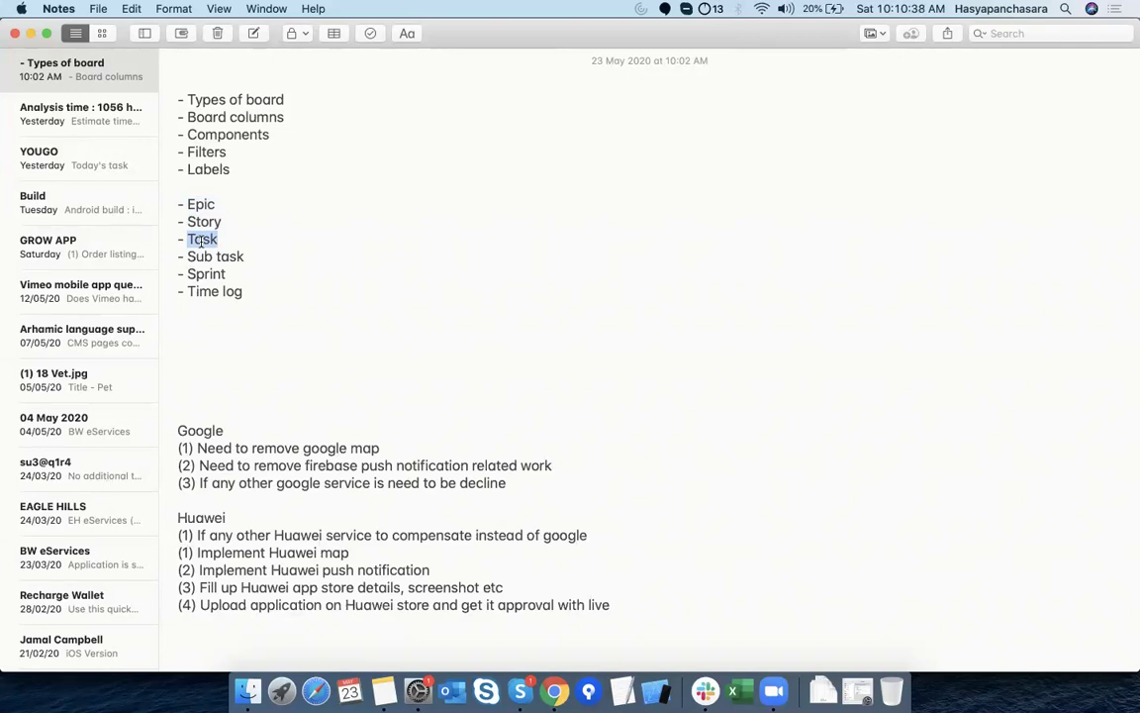
{"action": "double_click", "coordinate": [202, 252]}
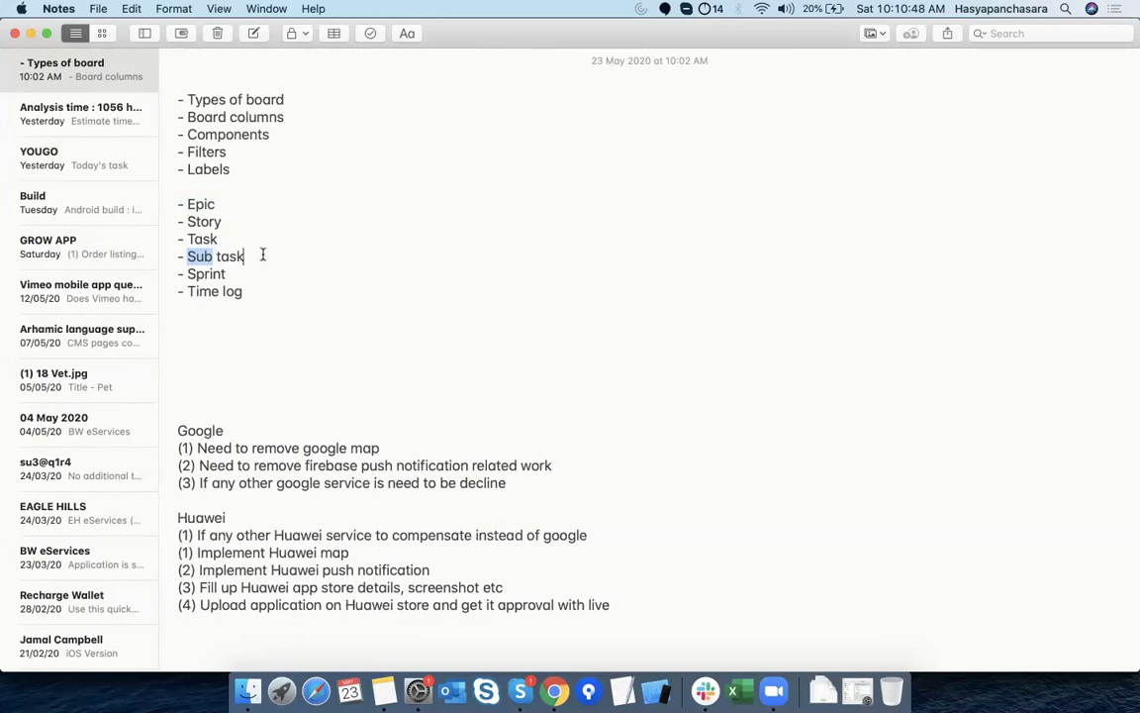
{"action": "left_click_drag", "start_coordinate": [262, 255], "coordinate": [170, 203]}
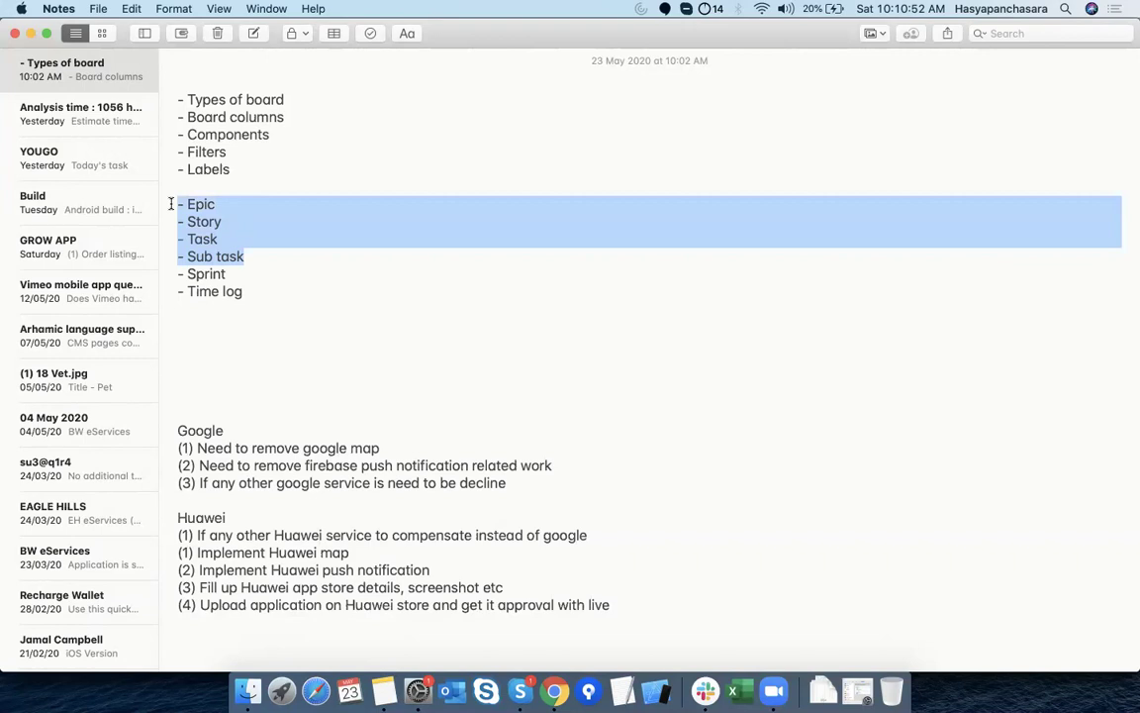
{"action": "left_click", "coordinate": [260, 294]}
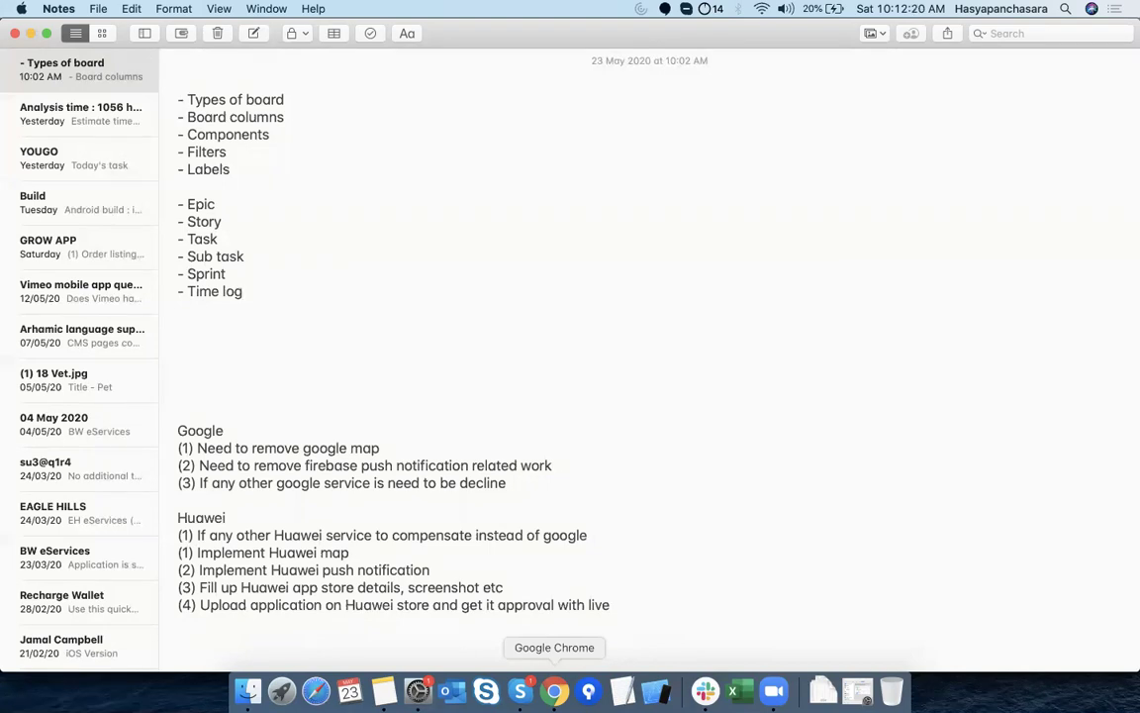
Open Grow App's GA Dummy Board backlog of 60 issues and list the project's five boards
{"action": "left_click", "coordinate": [554, 690]}
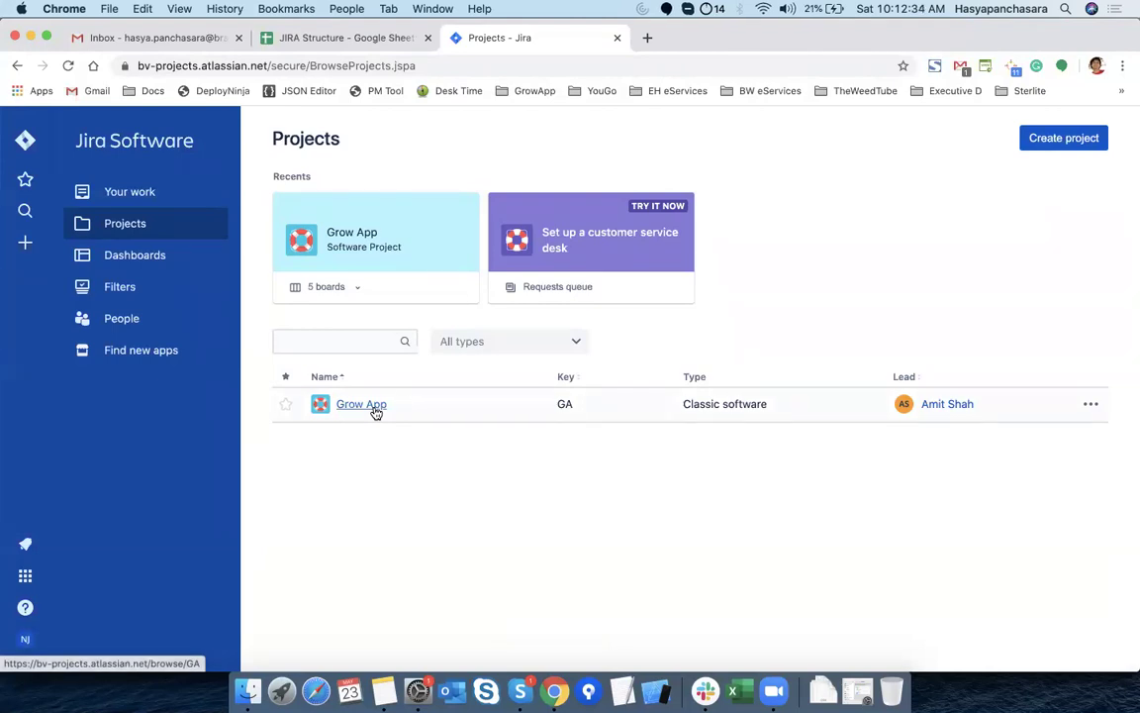
{"action": "left_click", "coordinate": [375, 409]}
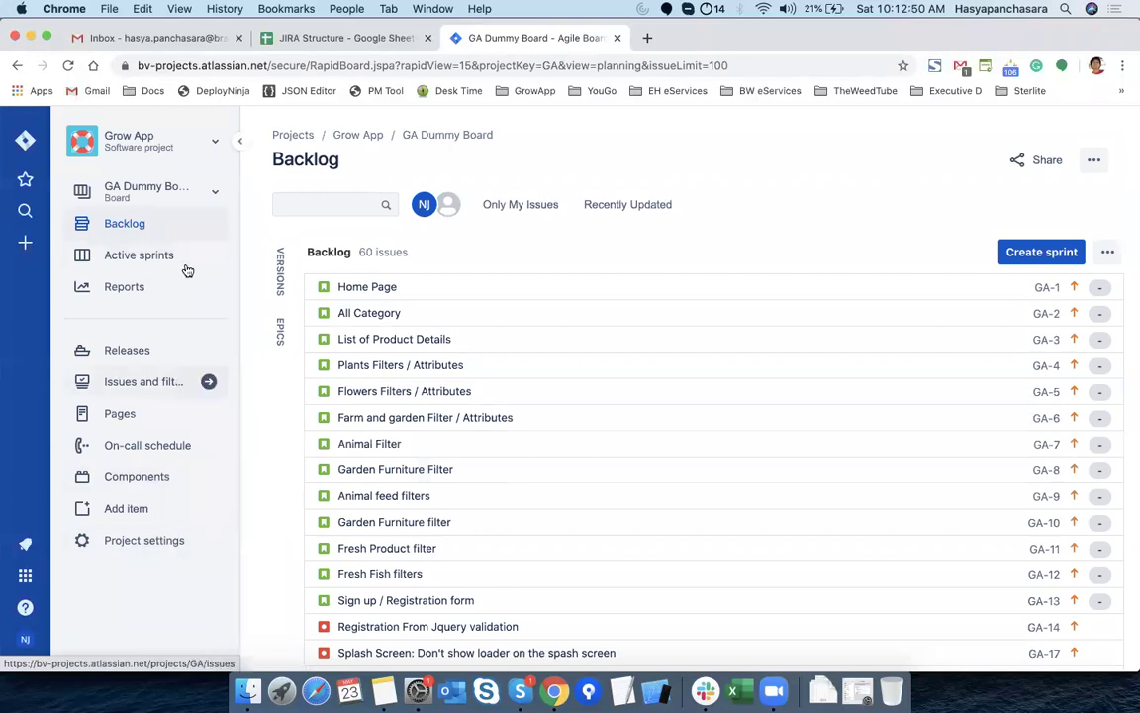
{"action": "left_click", "coordinate": [172, 193]}
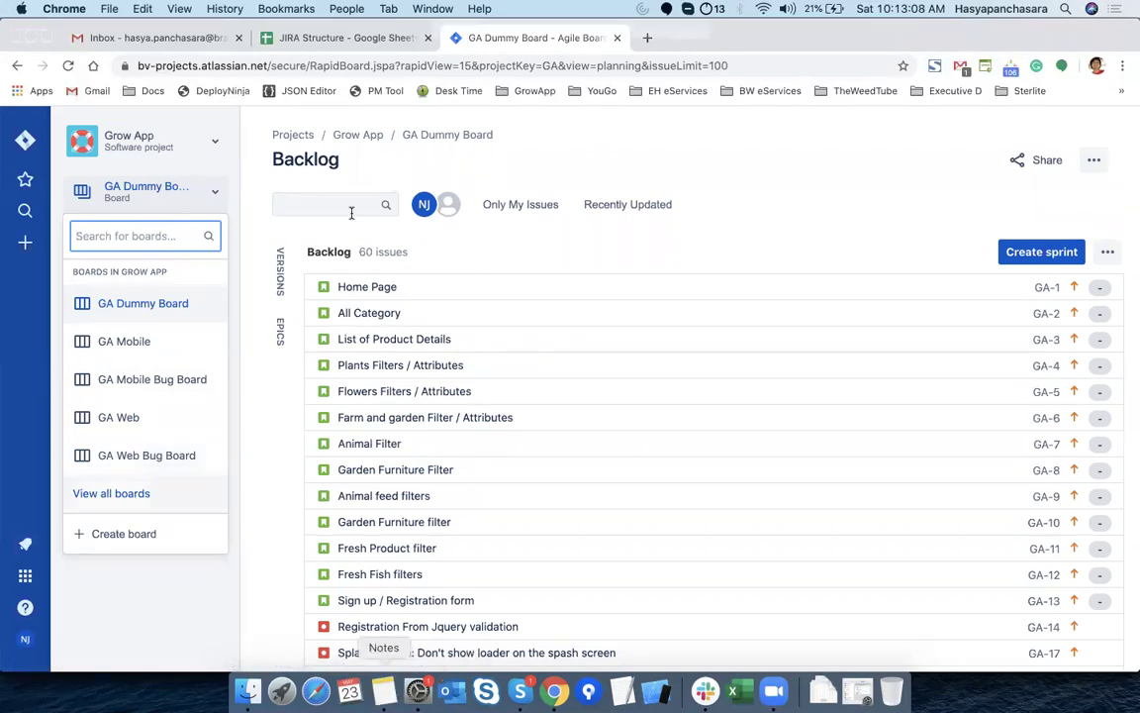
Highlight the Types of board line in the note, then start creating a new Jira board
{"action": "key", "text": "super+Tab"}
{"action": "double_click", "coordinate": [269, 100]}
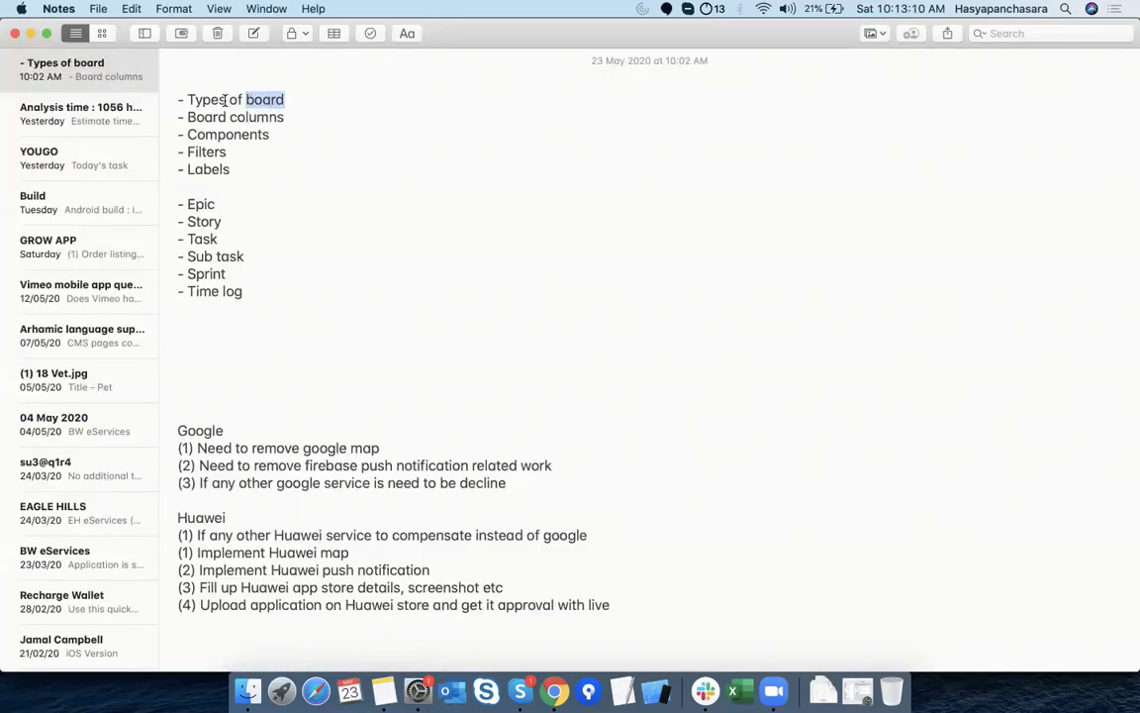
{"action": "triple_click", "coordinate": [226, 99]}
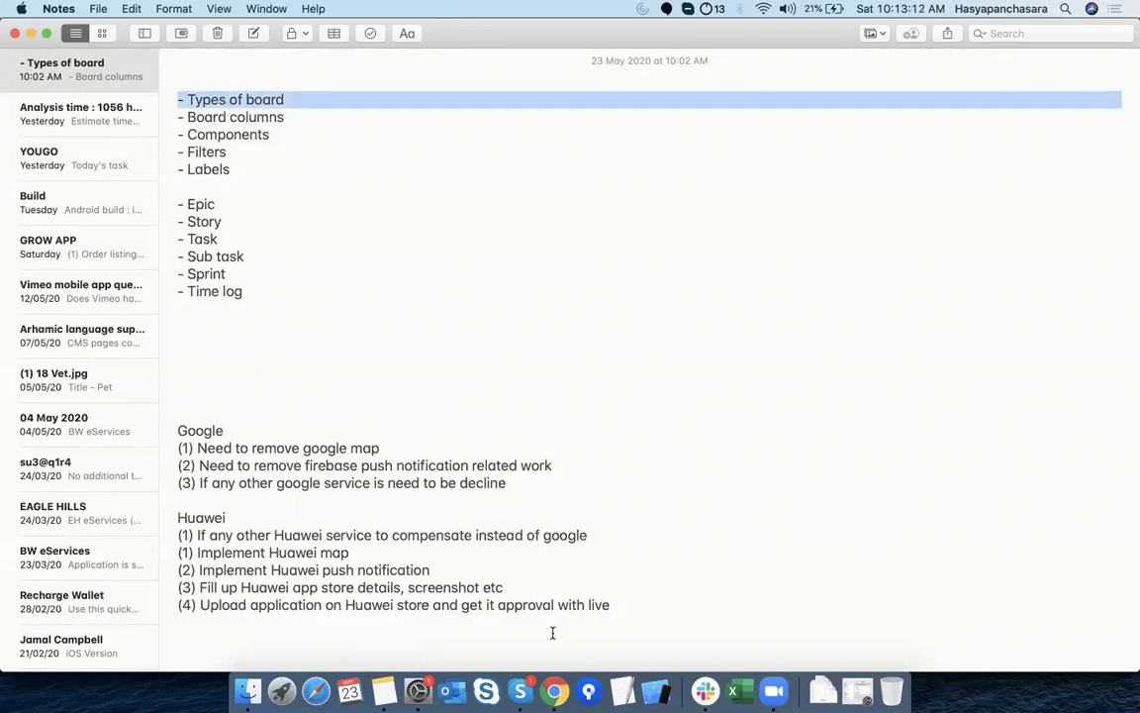
{"action": "left_click", "coordinate": [554, 690]}
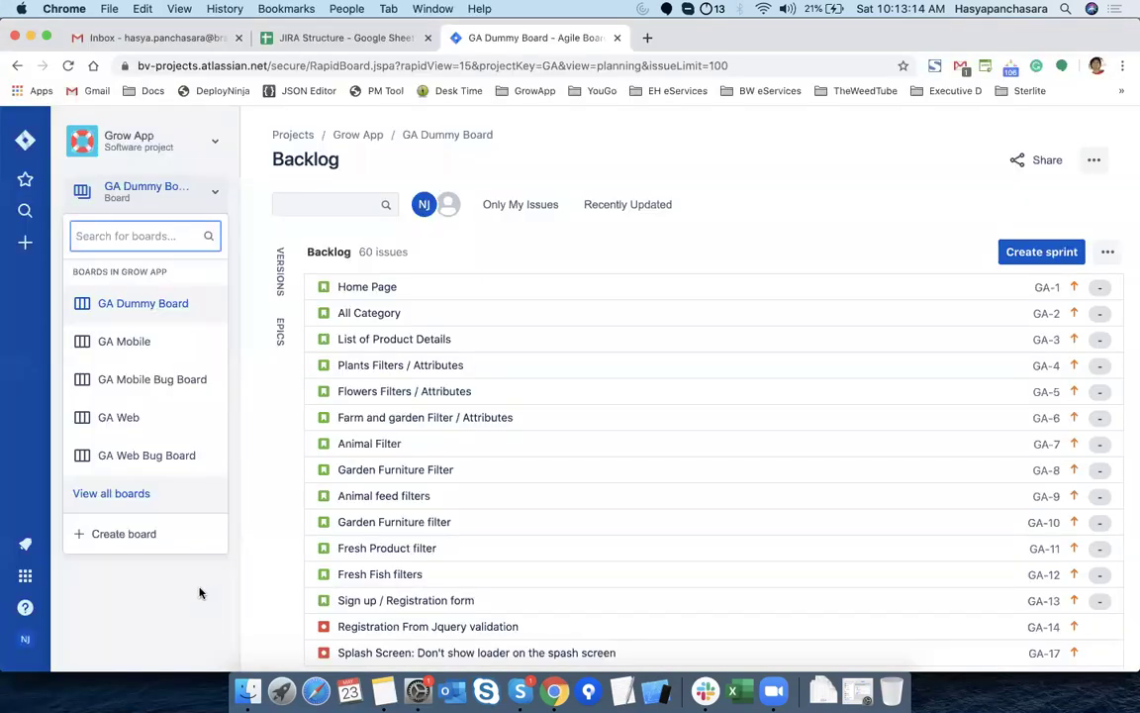
{"action": "left_click", "coordinate": [130, 536]}
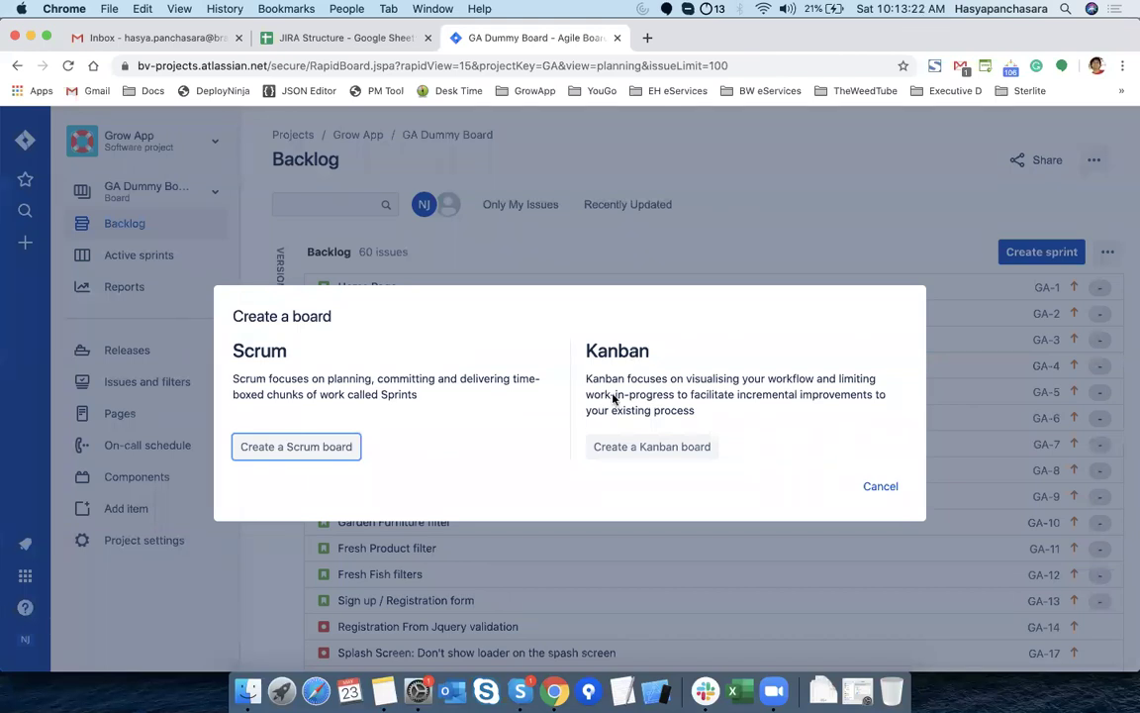
Switch from Jira's Create a board dialog to the Types of board note in Apple Notes
{"action": "left_click", "coordinate": [385, 693]}
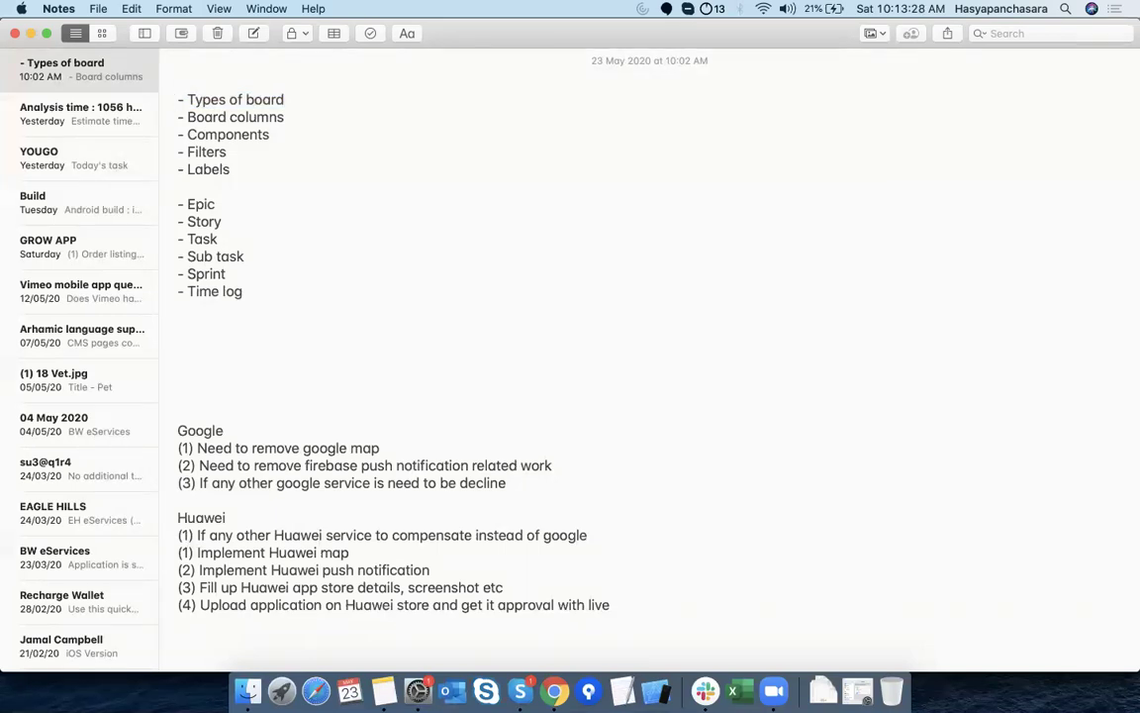
Add the sub-item 'Scrum board - Development' under Types of board
{"action": "key", "text": "Return"}
{"action": "type", "text": "-"}
{"action": "key", "text": "Return"}
{"action": "type", "text": "Sc"}
{"action": "key", "text": "BackSpace"}
{"action": "key", "text": "BackSpace"}
{"action": "key", "text": "BackSpace"}
{"action": "type", "text": "Scrum board - Development"}
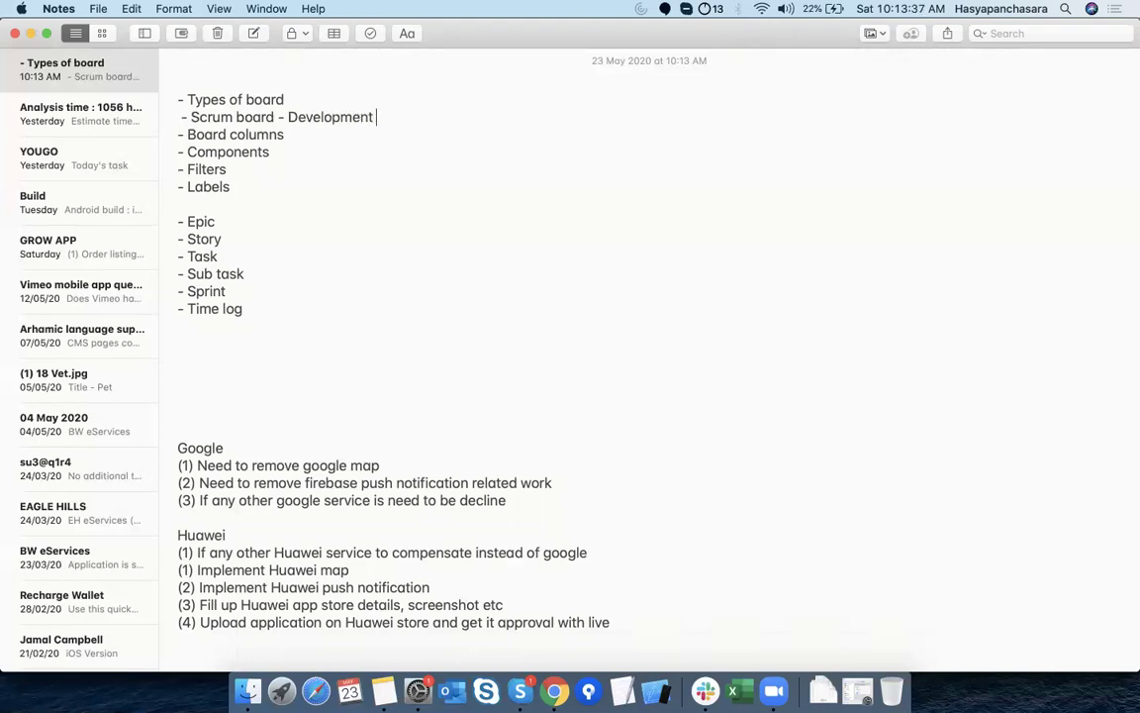
Add a second sub-item 'Kanban board - QA Process' below the Scrum board line
{"action": "key", "text": "Return"}
{"action": "type", "text": "- Ko"}
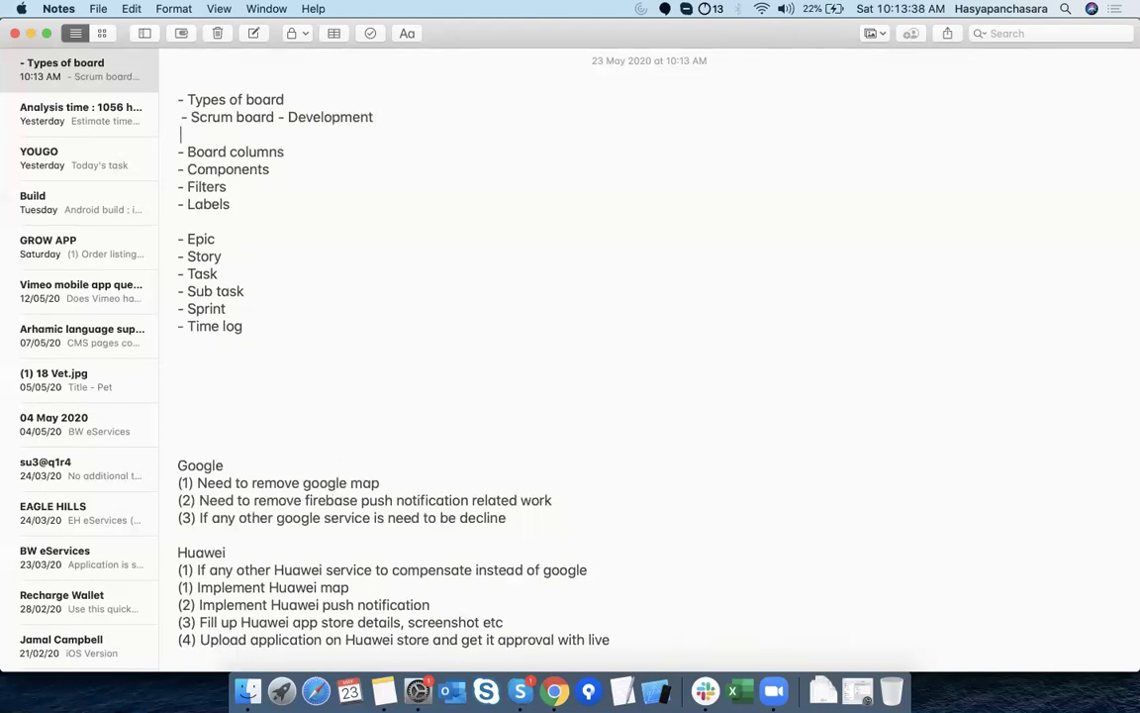
{"action": "type", "text": "n"}
{"action": "key", "text": "BackSpace"}
{"action": "key", "text": "BackSpace"}
{"action": "type", "text": "anban"}
{"action": "type", "text": "board - Q"}
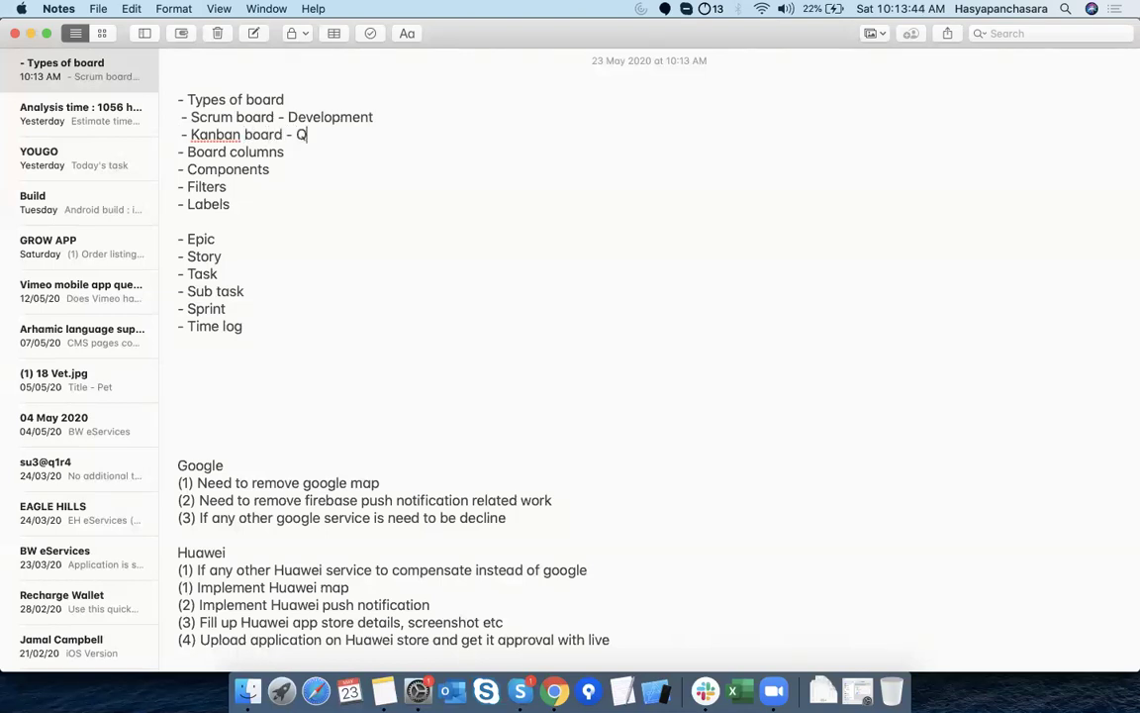
{"action": "type", "text": "A Process"}
Return to Jira's Create a board dialog and choose the Scrum board type
{"action": "key", "text": "super+Tab"}
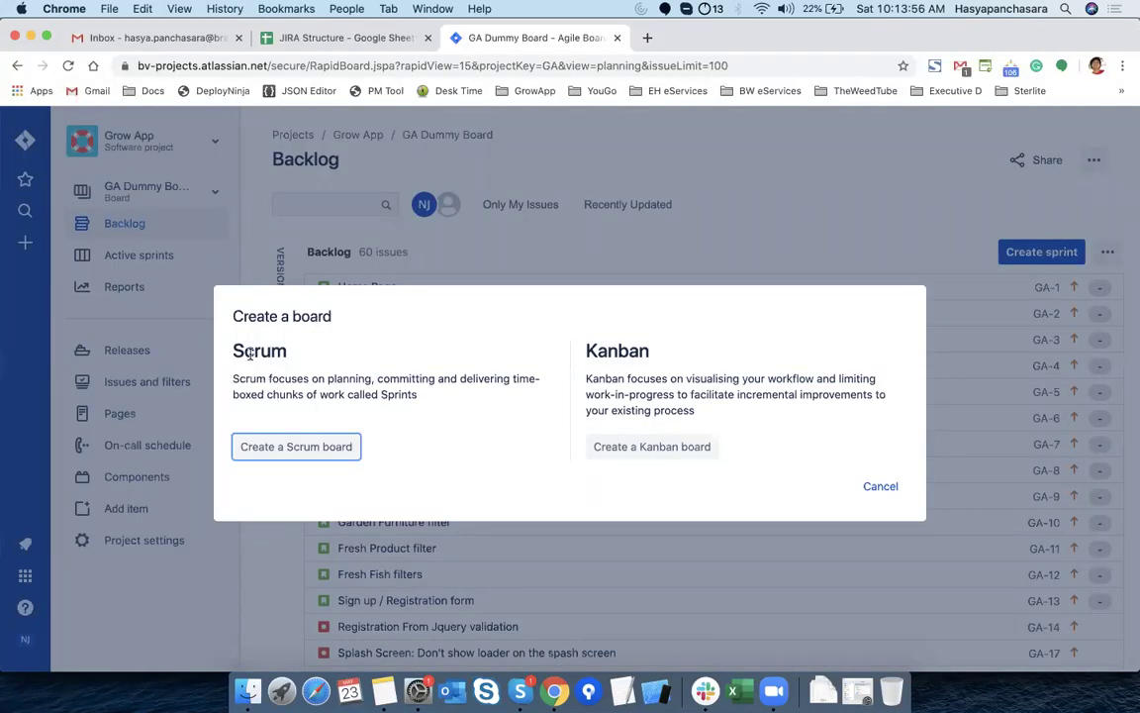
{"action": "left_click", "coordinate": [284, 448]}
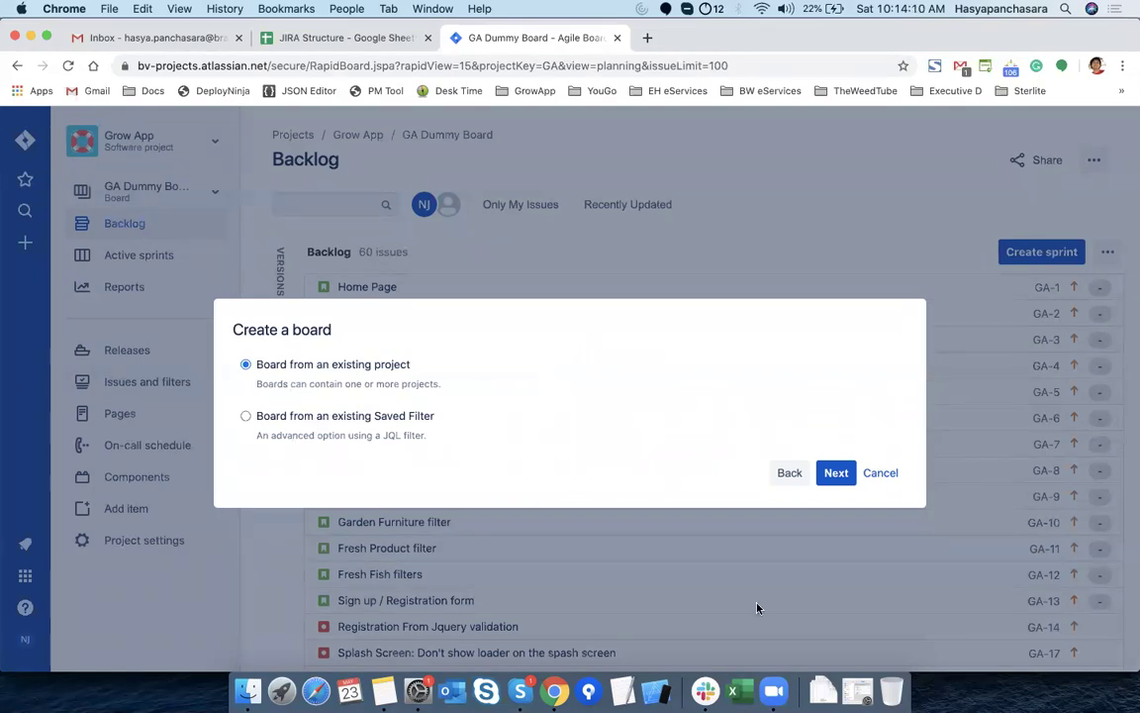
Name the new Scrum board GROW APP DEV for project Grow App (GA) and create it
{"action": "left_click", "coordinate": [837, 475]}
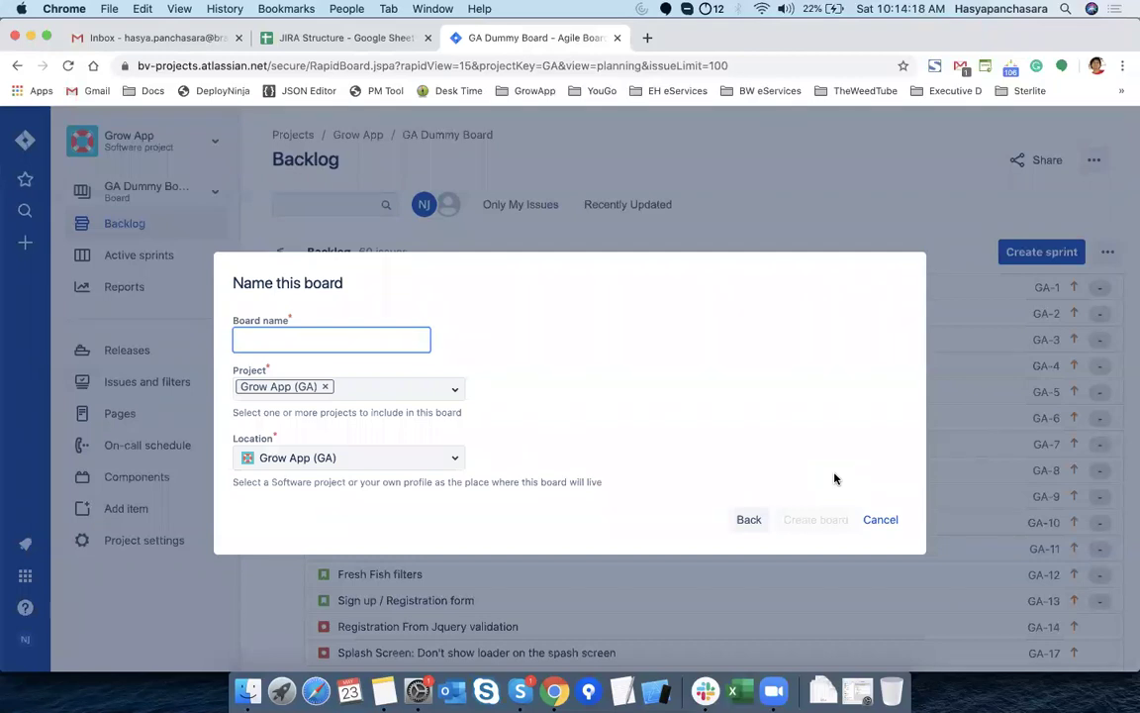
{"action": "type", "text": "GROW APP DEV"}
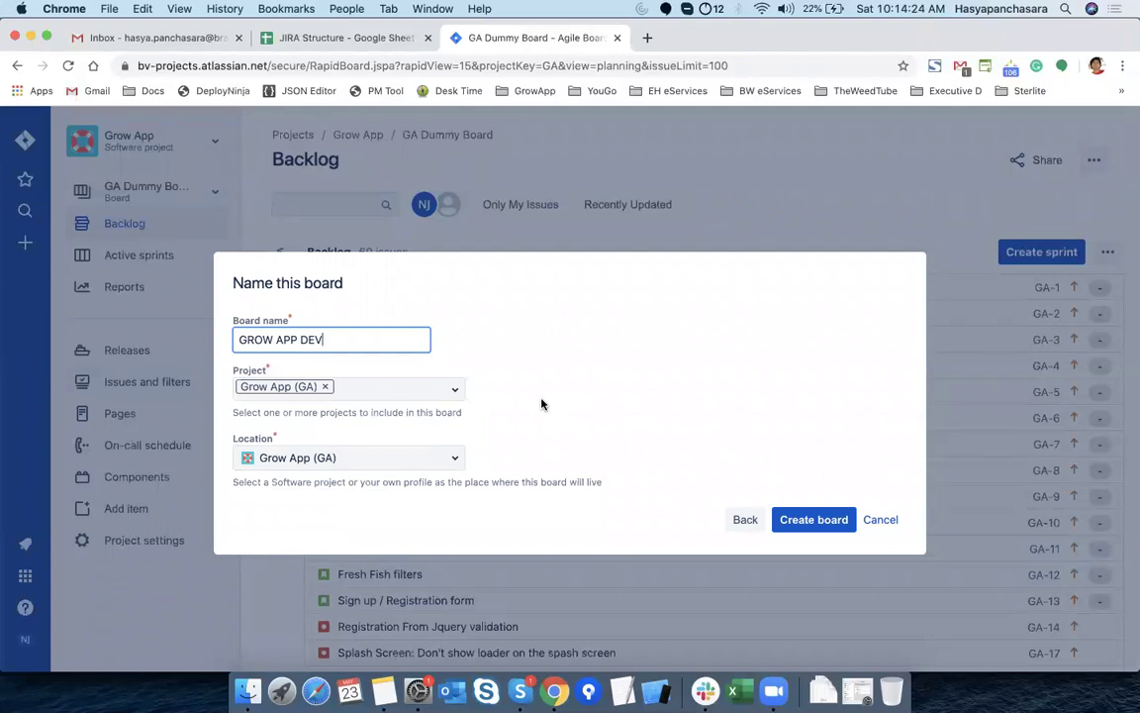
{"action": "left_click", "coordinate": [812, 522]}
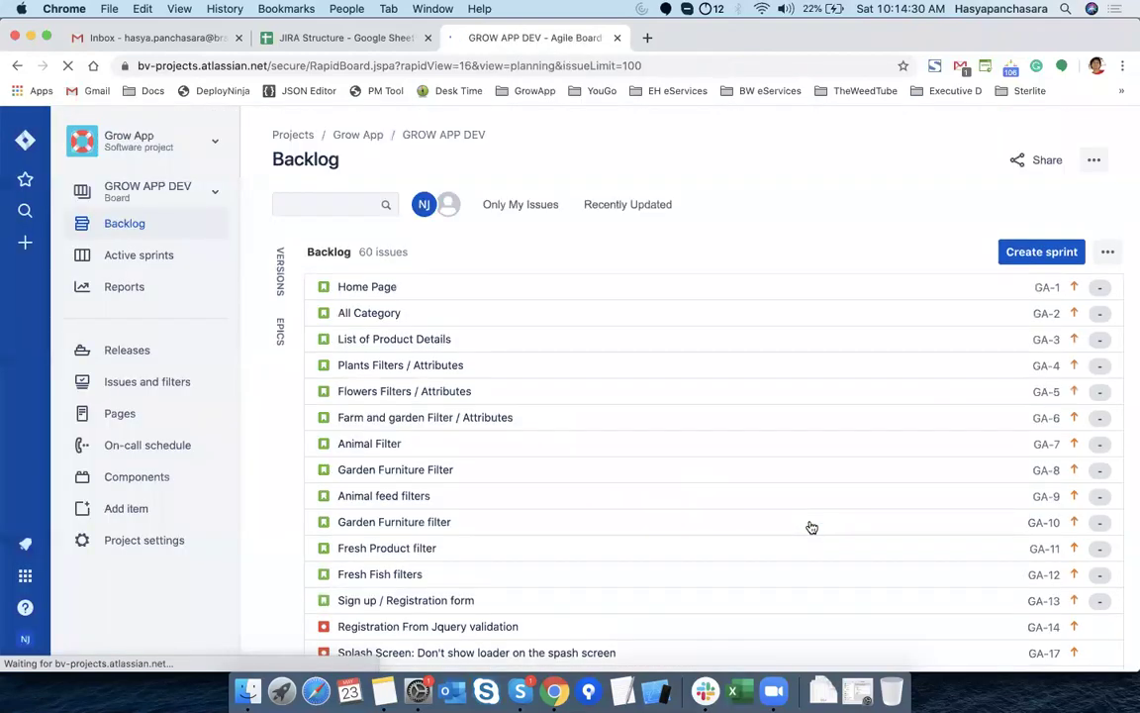
{"action": "left_click", "coordinate": [134, 197]}
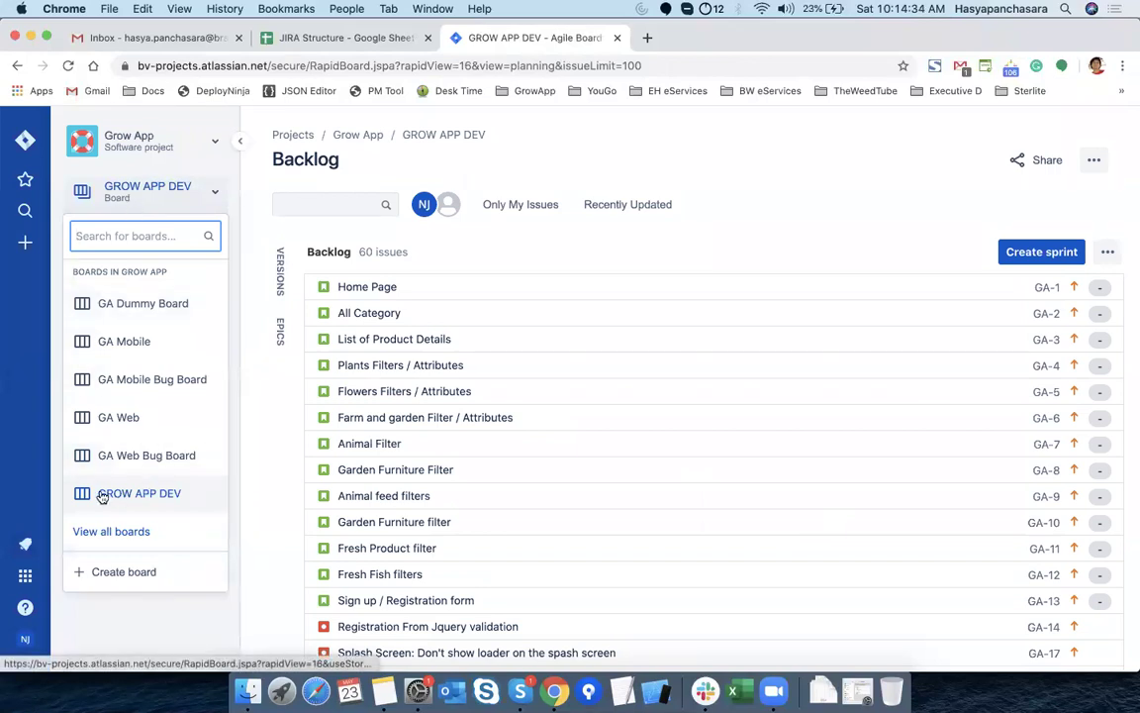
{"action": "left_click", "coordinate": [158, 495]}
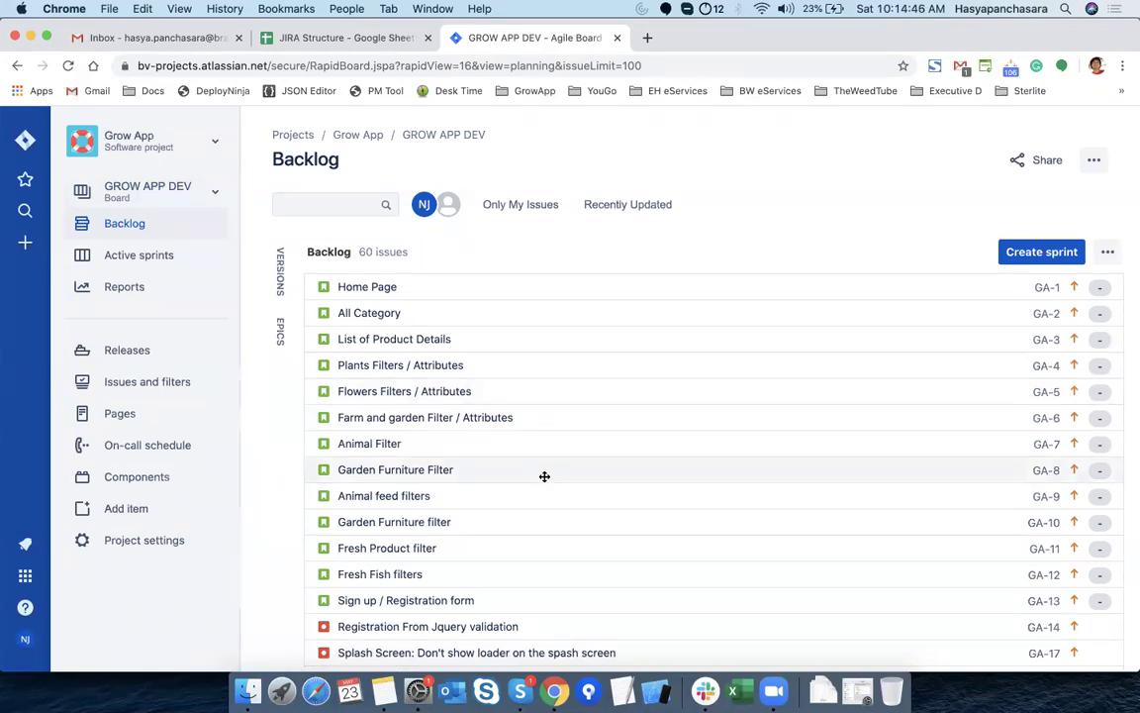
{"action": "scroll", "coordinate": [544, 476], "scroll_direction": "down", "scroll_amount": 10}
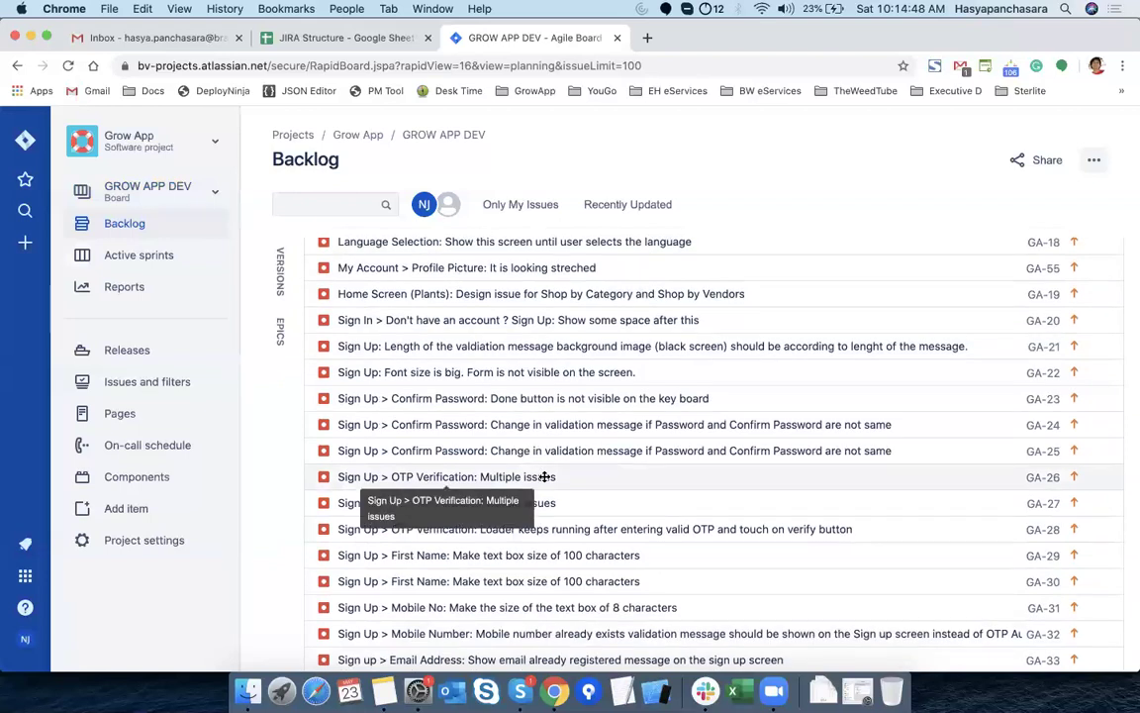
{"action": "scroll", "coordinate": [545, 477], "scroll_direction": "up", "scroll_amount": 10}
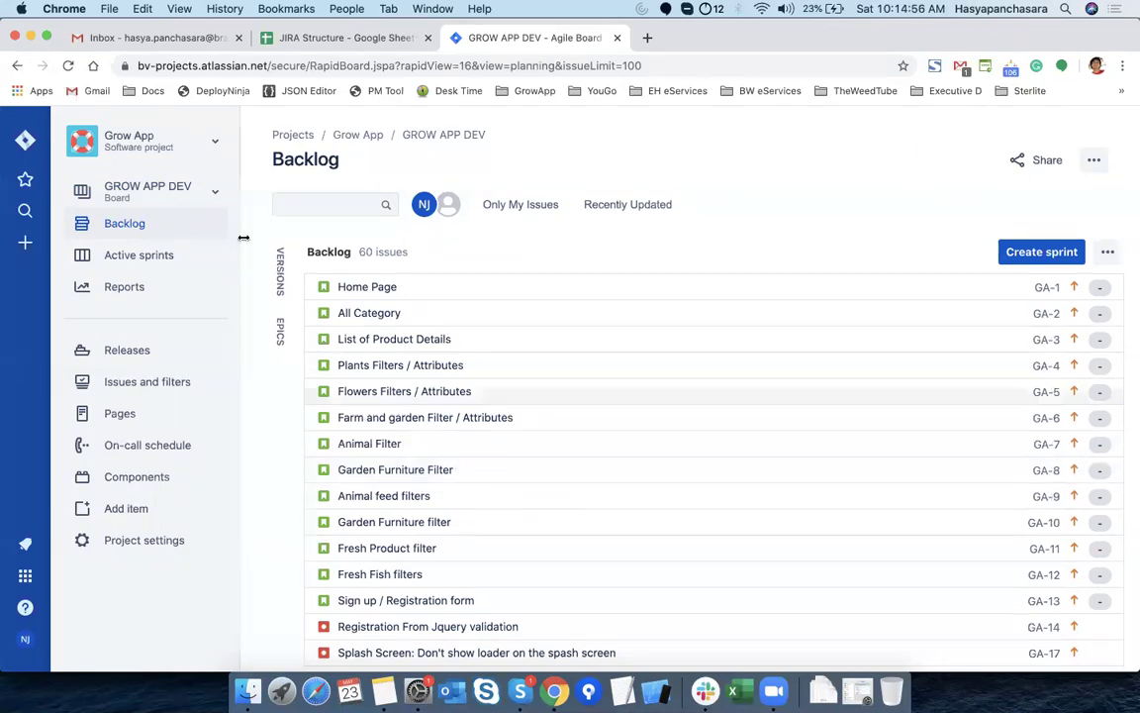
{"action": "left_click", "coordinate": [176, 190]}
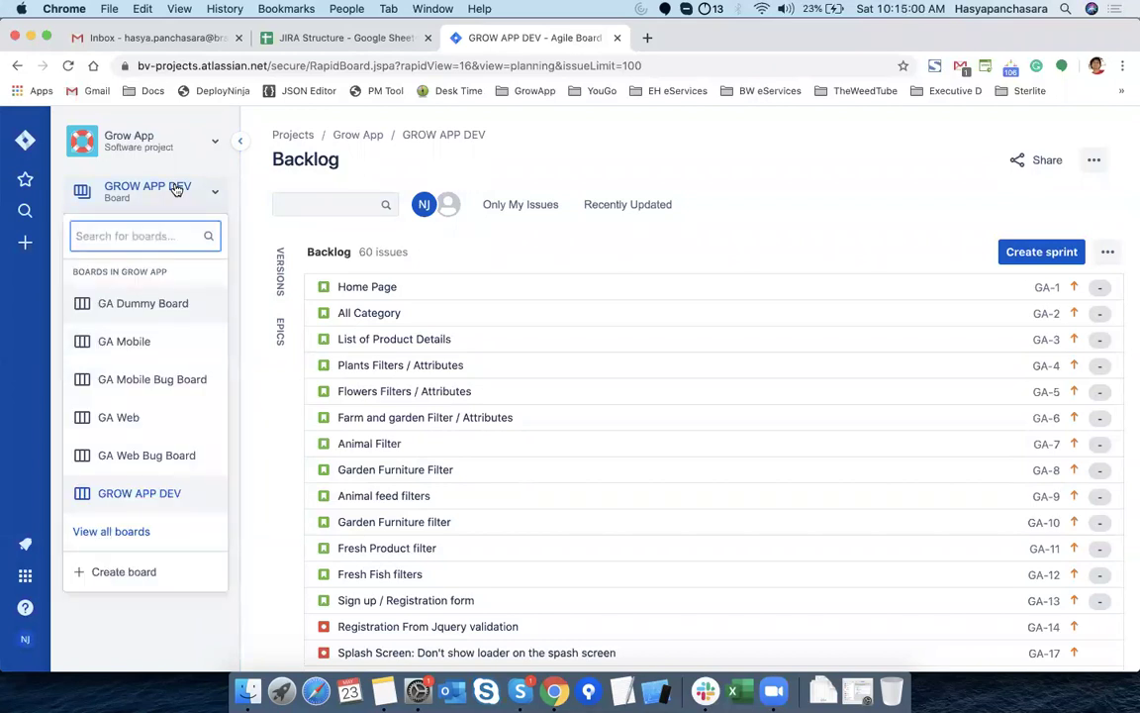
{"action": "left_click", "coordinate": [591, 136]}
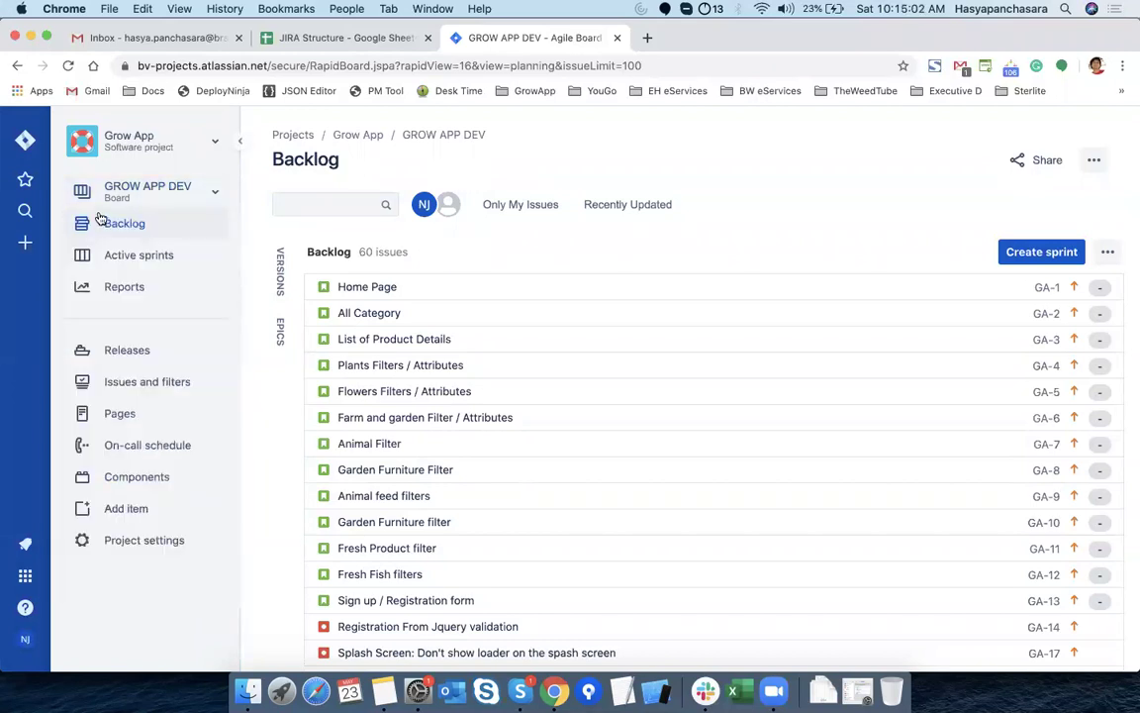
{"action": "left_click", "coordinate": [174, 180]}
Create a Kanban board named GROW APP QA from the existing Grow App (GA) project
{"action": "left_click", "coordinate": [95, 571]}
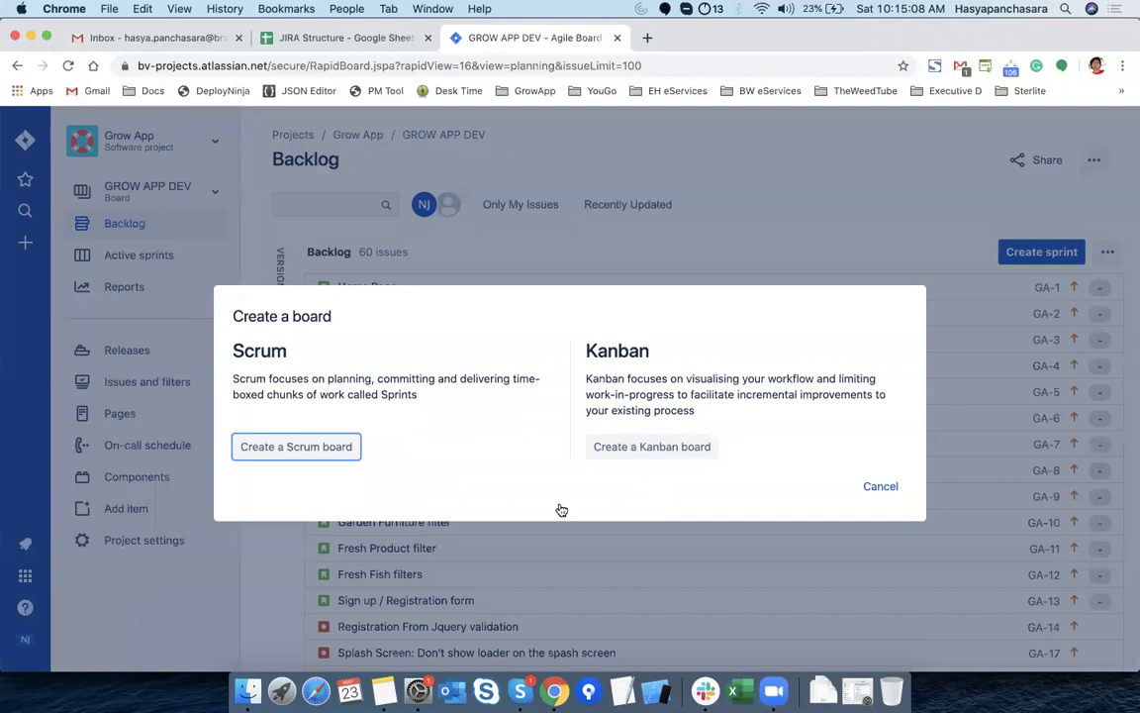
{"action": "left_click", "coordinate": [384, 690]}
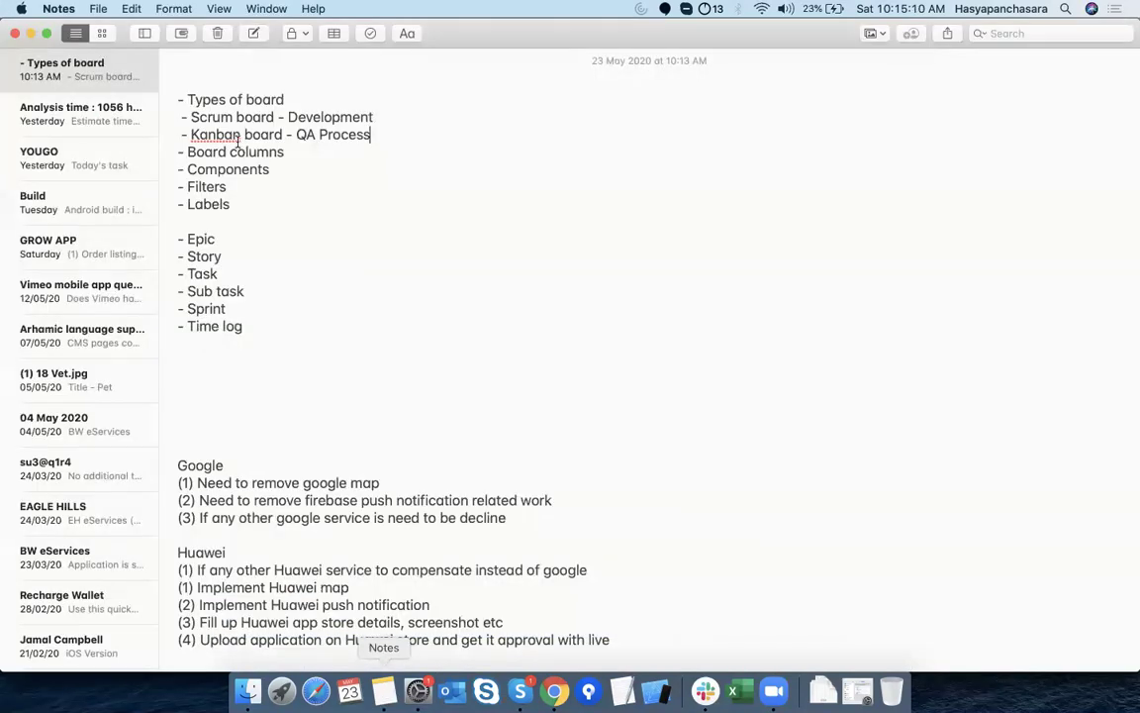
{"action": "key", "text": "super+Tab"}
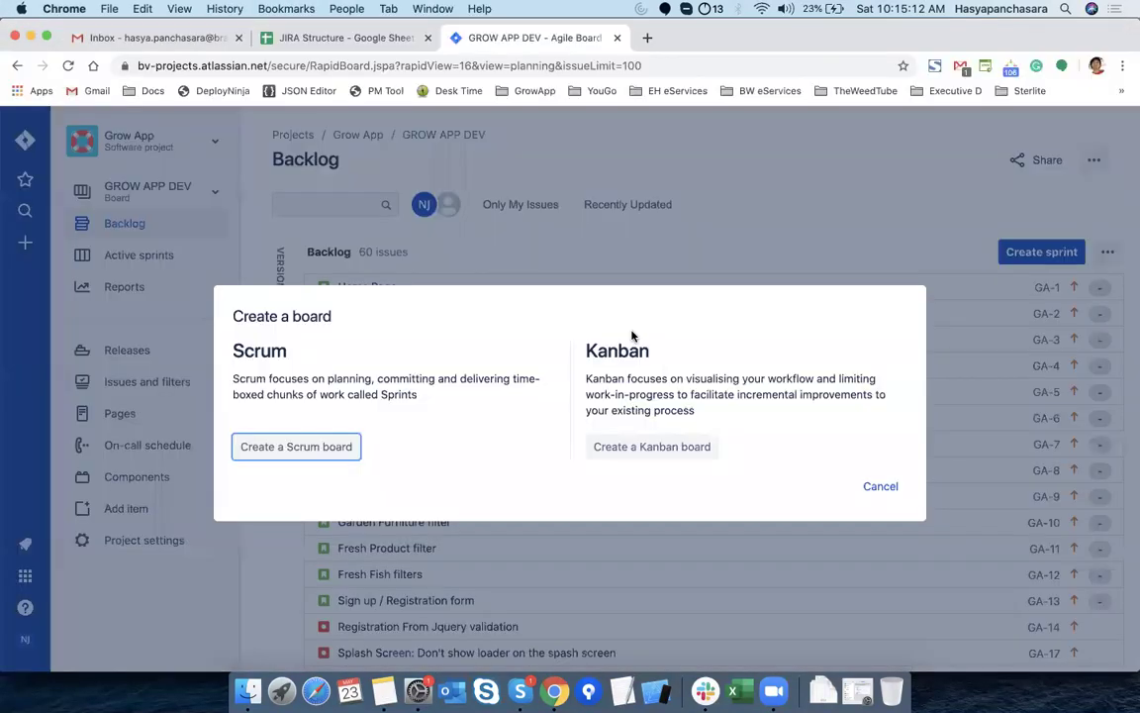
{"action": "left_click", "coordinate": [655, 447]}
{"action": "left_click", "coordinate": [837, 475]}
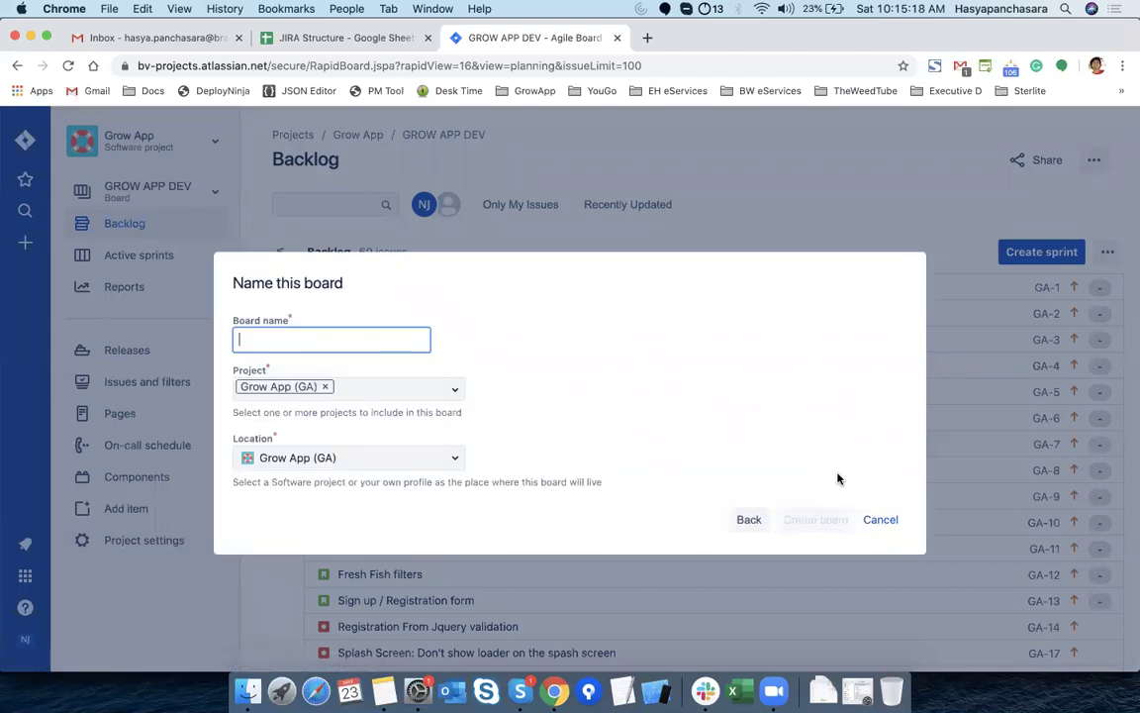
{"action": "type", "text": "GROW APP QA"}
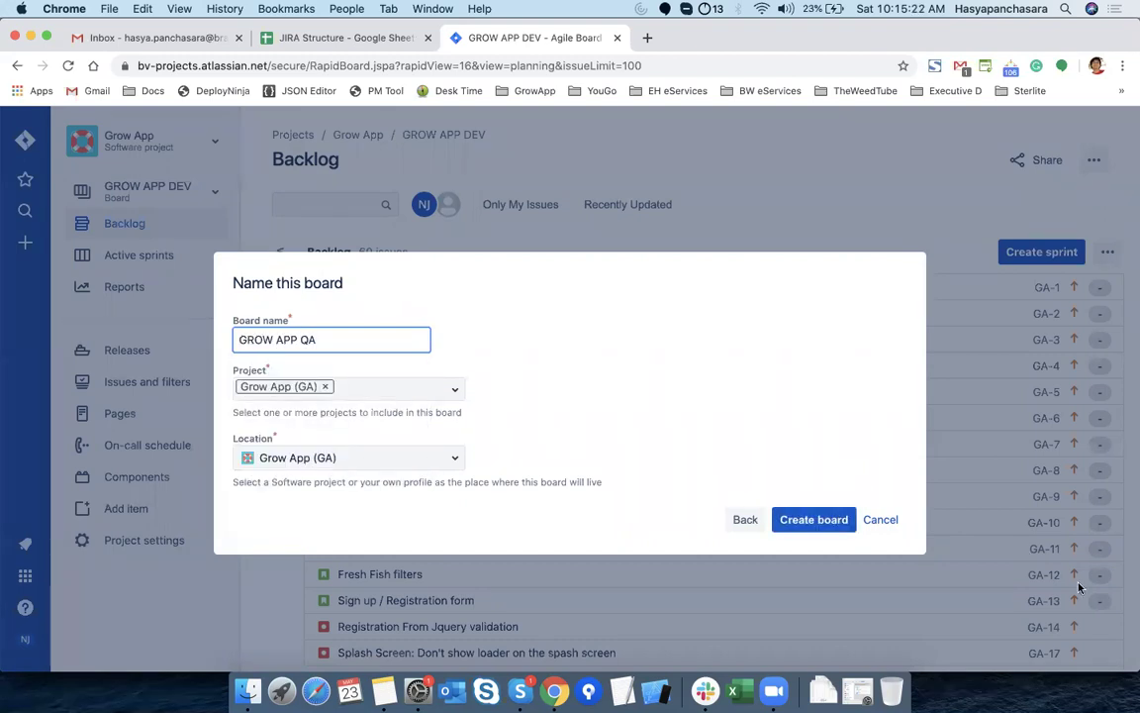
{"action": "left_click", "coordinate": [812, 520]}
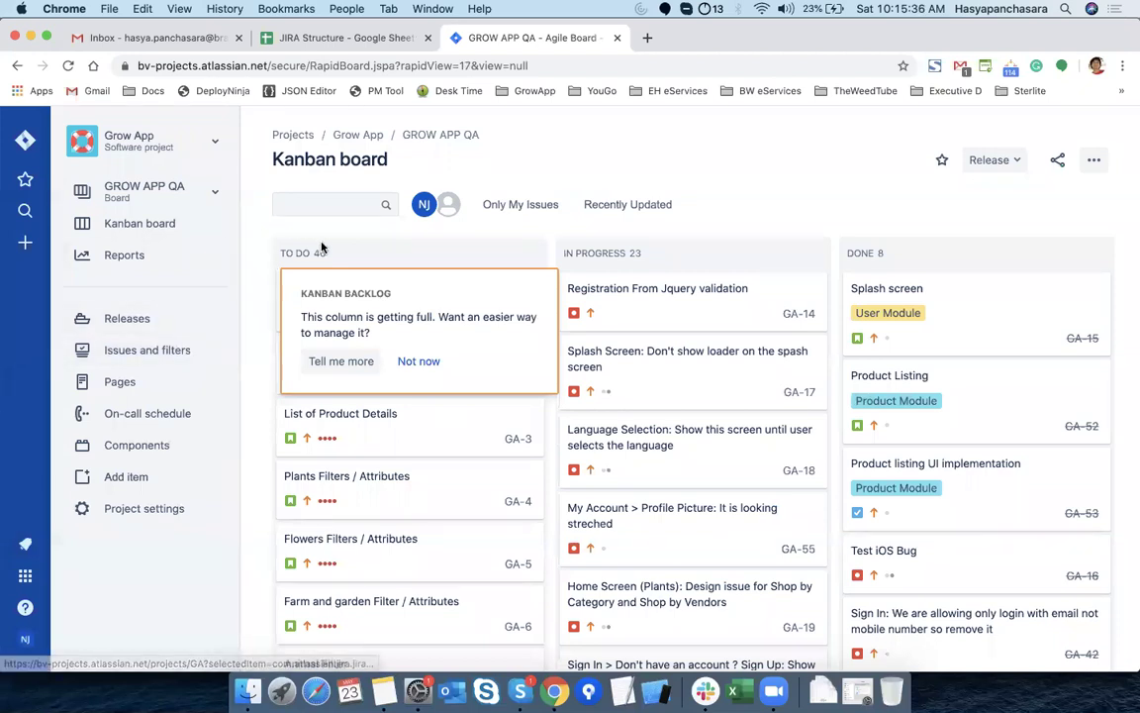
Switch to the GROW APP DEV board and open its 60-issue backlog
{"action": "left_click", "coordinate": [183, 190]}
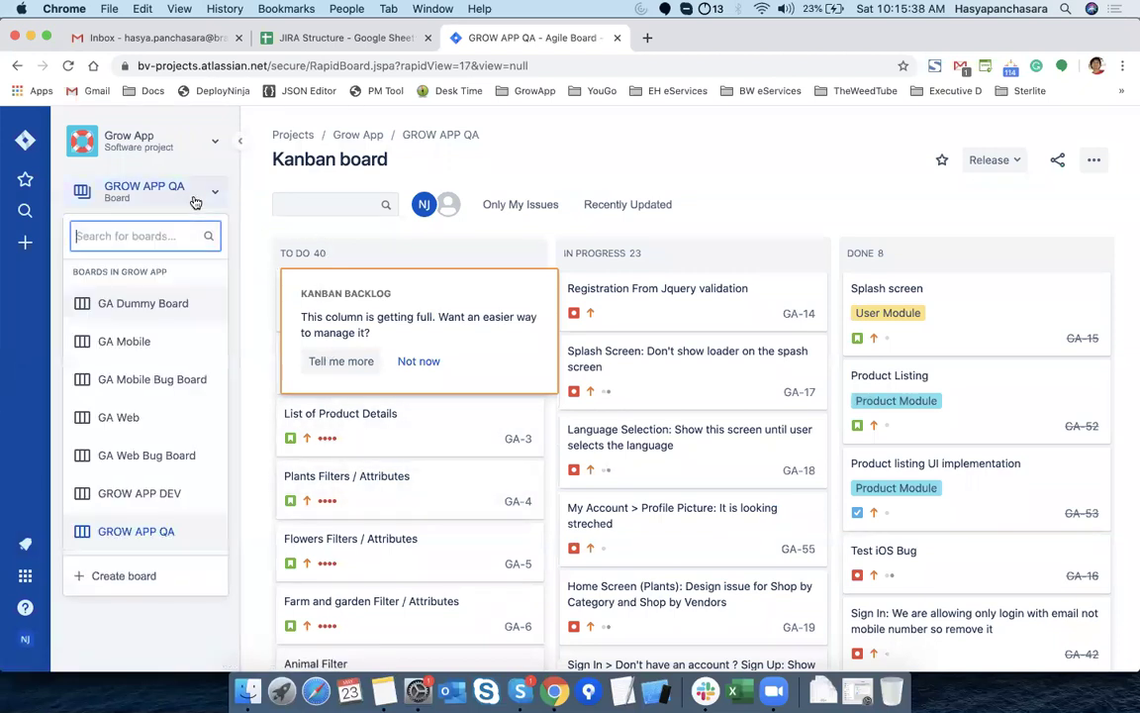
{"action": "left_click", "coordinate": [158, 493]}
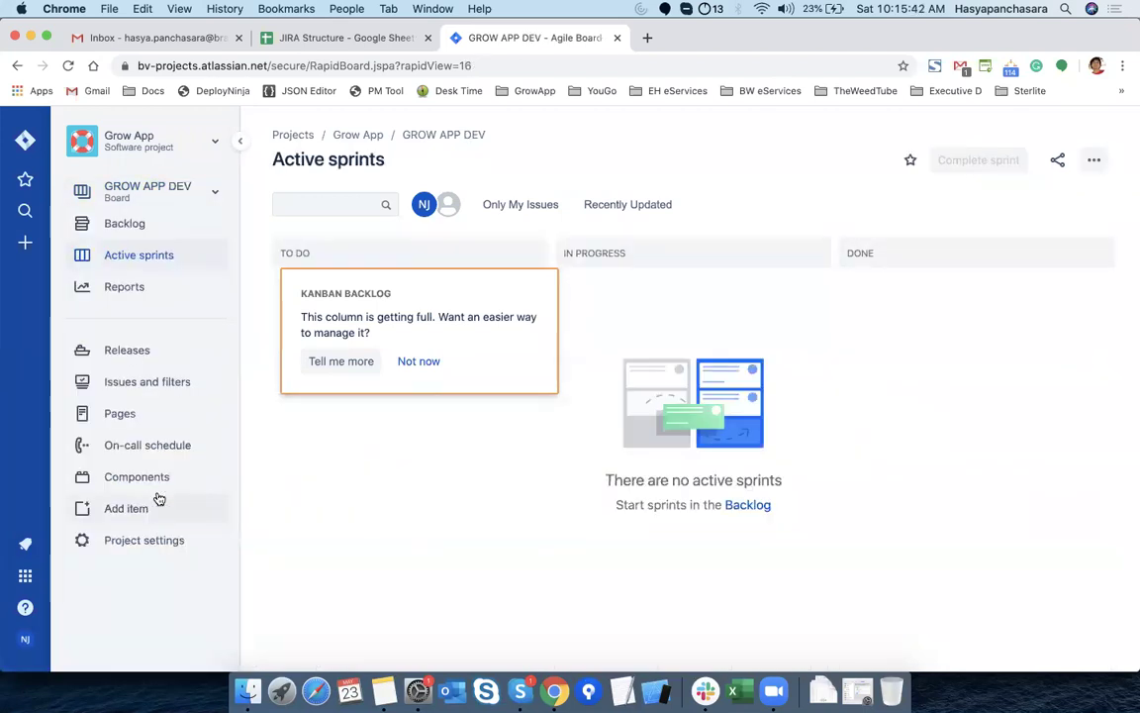
{"action": "left_click", "coordinate": [139, 225]}
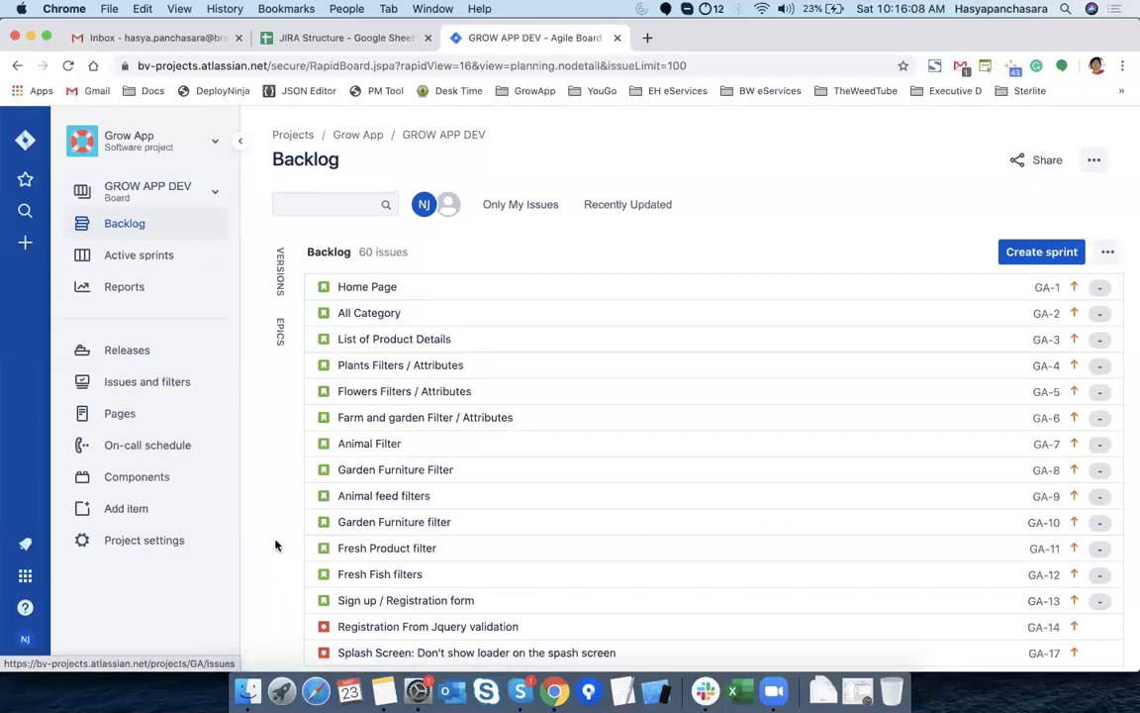
Glance at the calendar, view GROW APP DEV active sprints, then switch to GROW APP QA
{"action": "left_click", "coordinate": [350, 690]}
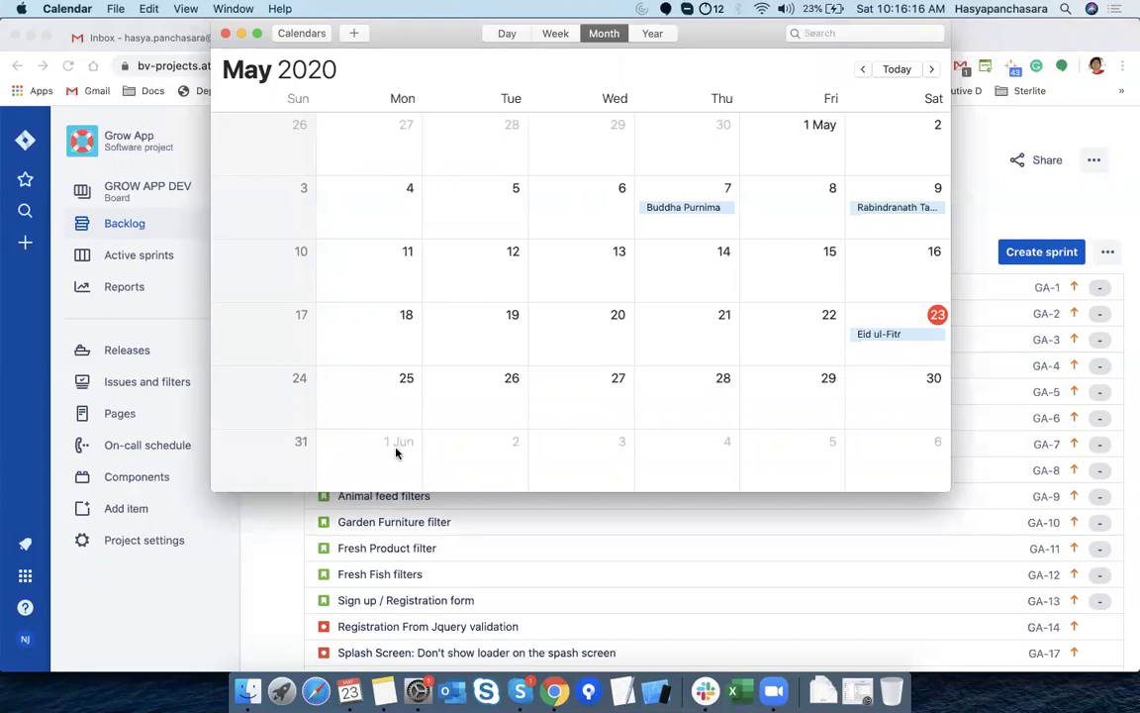
{"action": "left_click", "coordinate": [199, 563]}
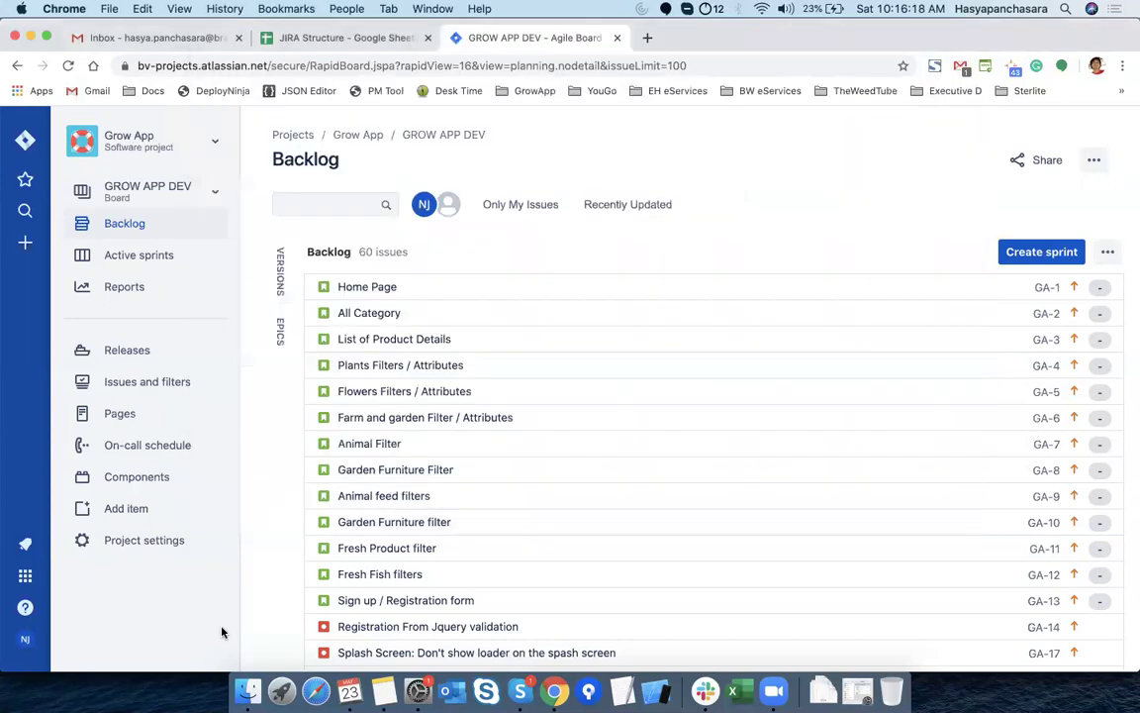
{"action": "left_click", "coordinate": [141, 260]}
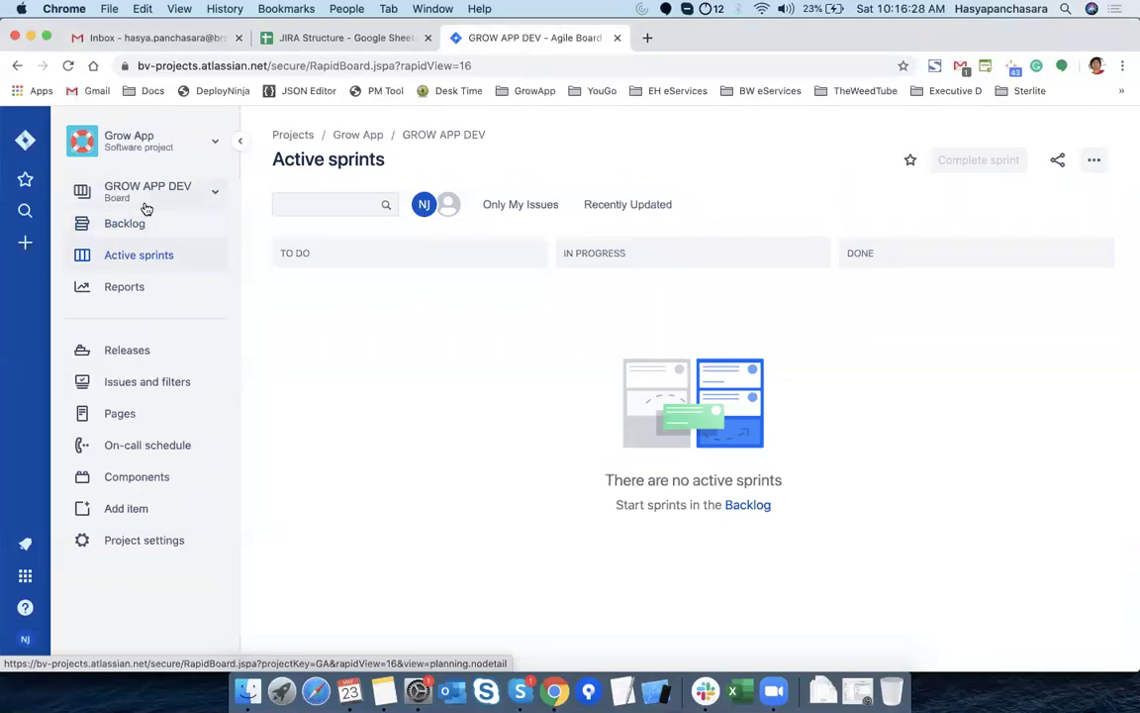
{"action": "left_click", "coordinate": [146, 208]}
{"action": "left_click", "coordinate": [133, 534]}
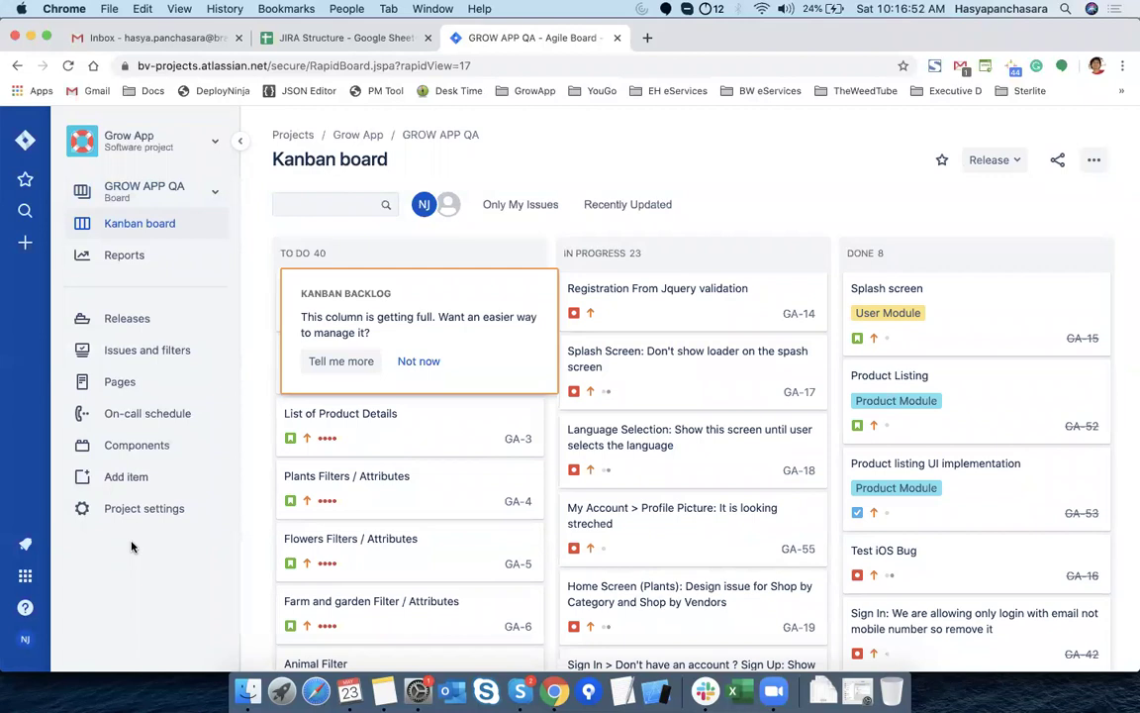
Review the board-type lines in the Notes 'Types of board' note
{"action": "left_click", "coordinate": [176, 189]}
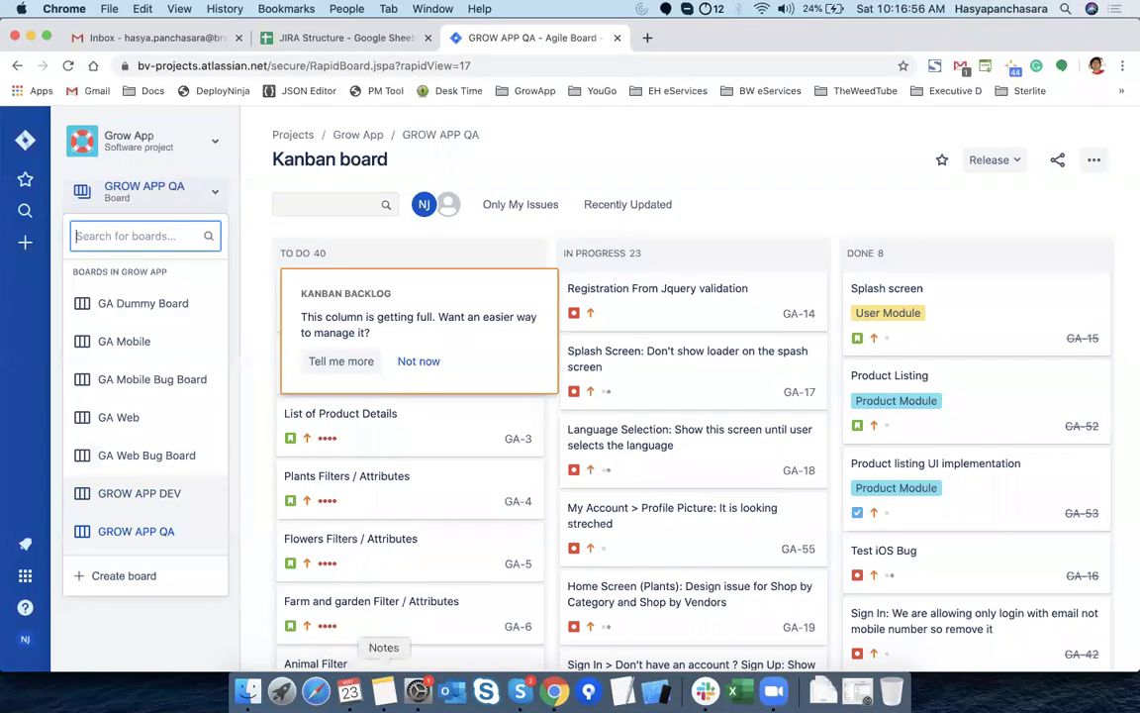
{"action": "left_click", "coordinate": [384, 692]}
{"action": "left_click_drag", "start_coordinate": [381, 133], "coordinate": [159, 79]}
{"action": "left_click", "coordinate": [554, 691]}
Switch to the GROW APP DEV board and open its backlog of 60 issues
{"action": "left_click", "coordinate": [164, 183]}
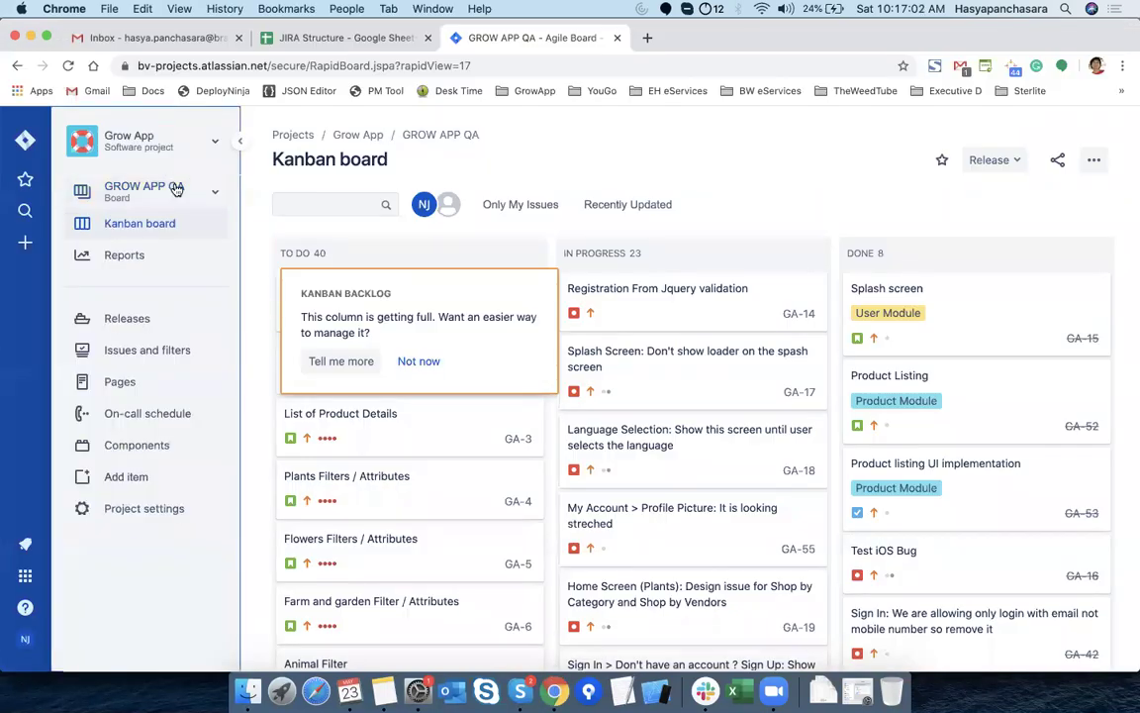
{"action": "left_click", "coordinate": [174, 187]}
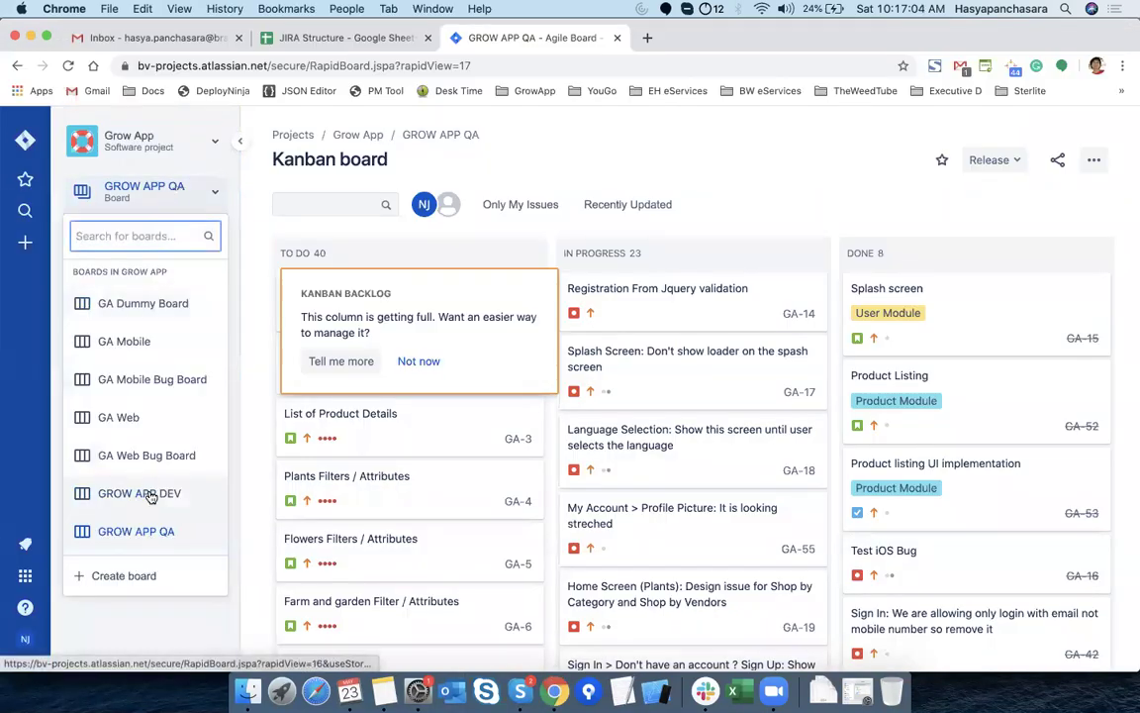
{"action": "left_click", "coordinate": [150, 494]}
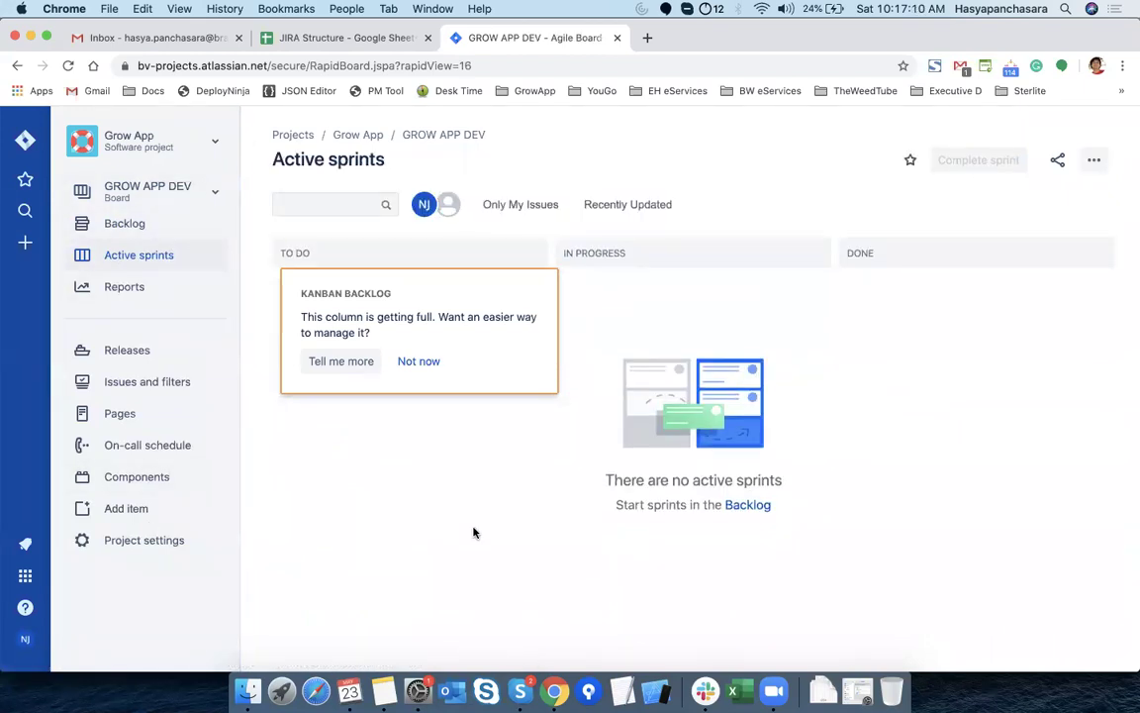
{"action": "left_click", "coordinate": [126, 225]}
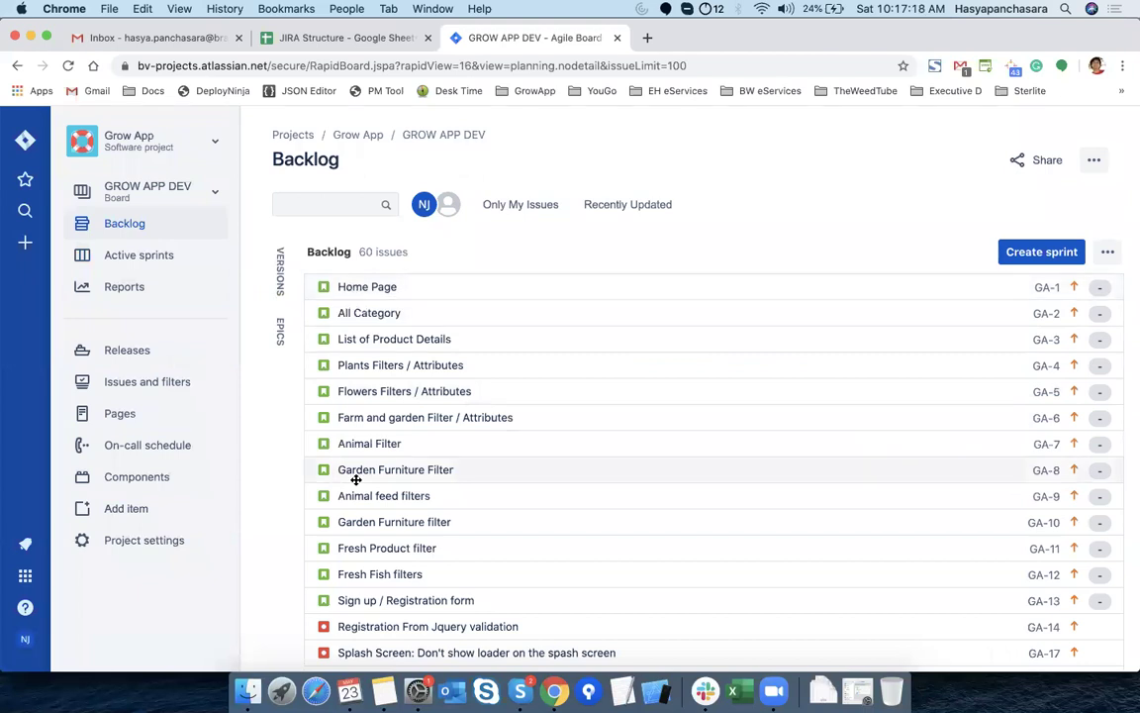
{"action": "scroll", "coordinate": [349, 471], "scroll_direction": "down", "scroll_amount": 3}
Open GROW APP DEV's Board settings from the ••• menu beside Share
{"action": "scroll", "coordinate": [356, 481], "scroll_direction": "up", "scroll_amount": 5}
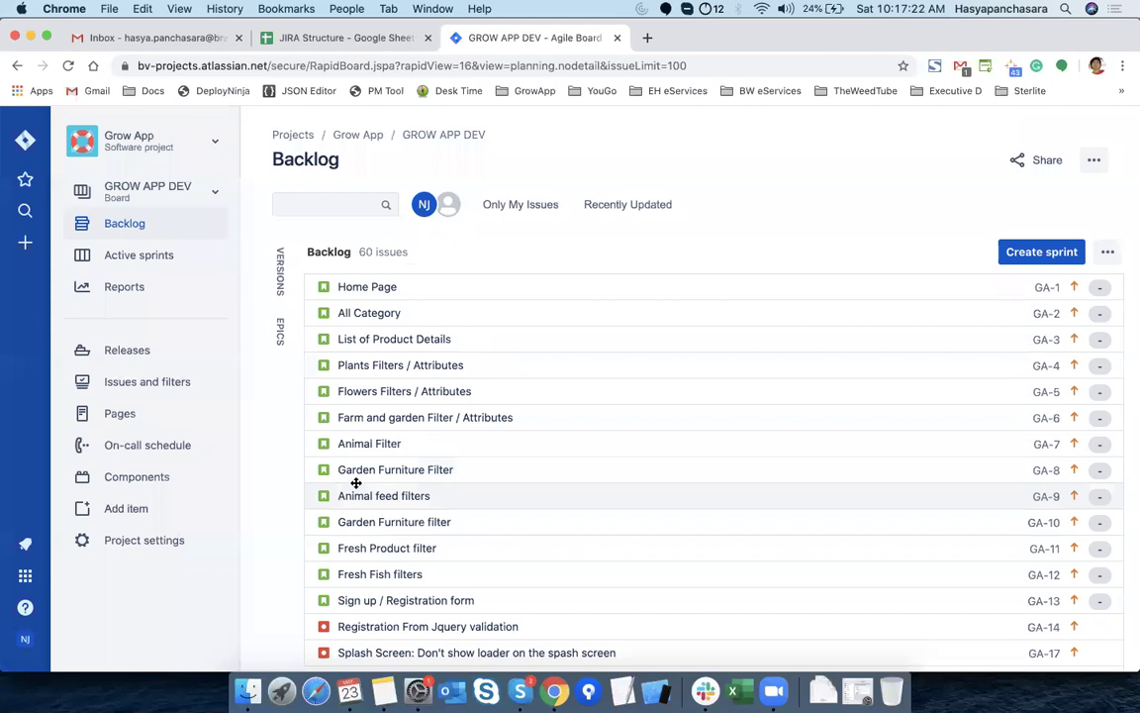
{"action": "left_click", "coordinate": [1095, 161]}
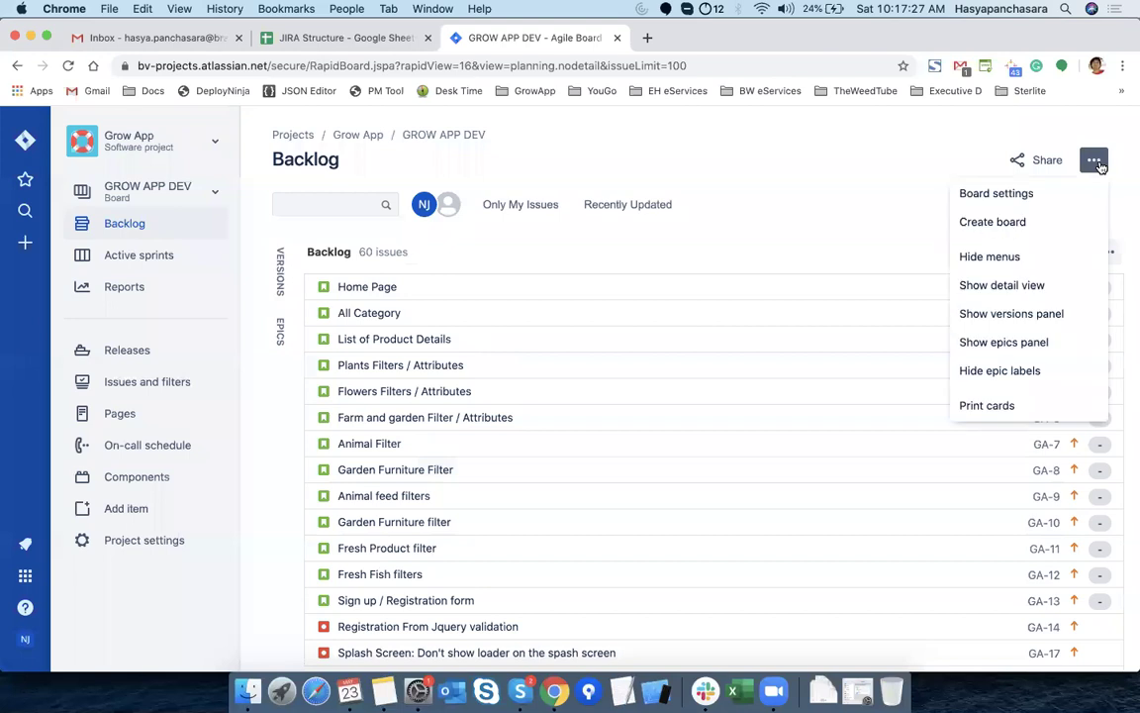
{"action": "left_click", "coordinate": [999, 196]}
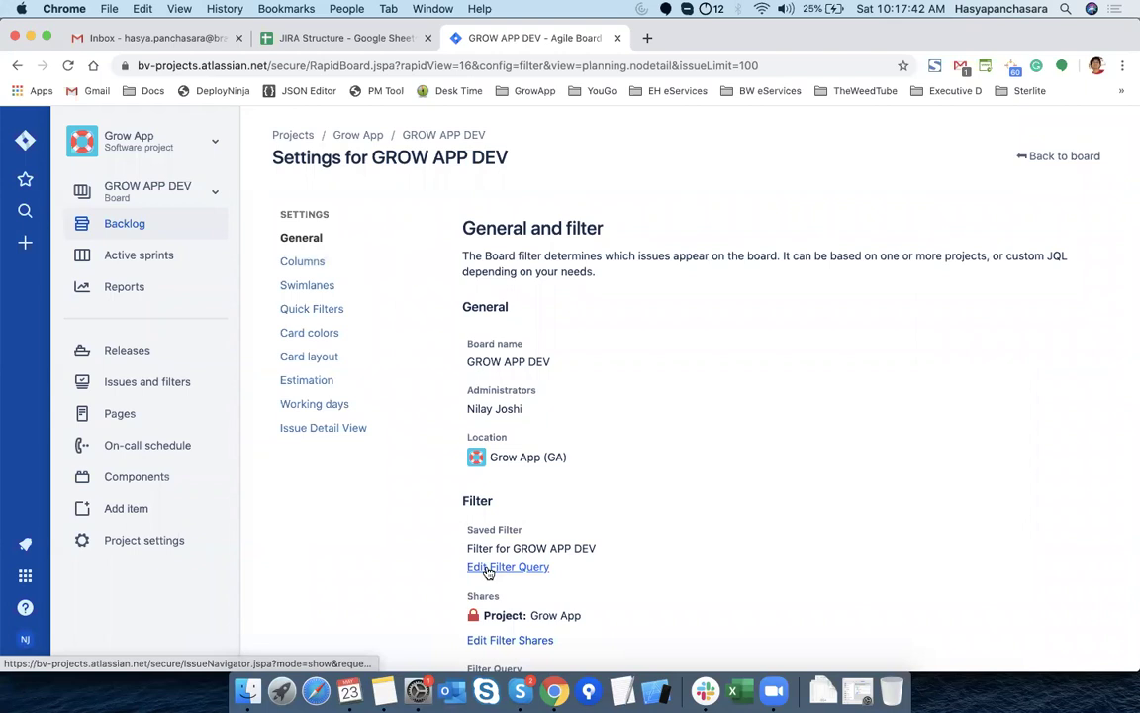
After checking the board-type notes, open the GROW APP QA Kanban board in a new tab
{"action": "left_click", "coordinate": [383, 691]}
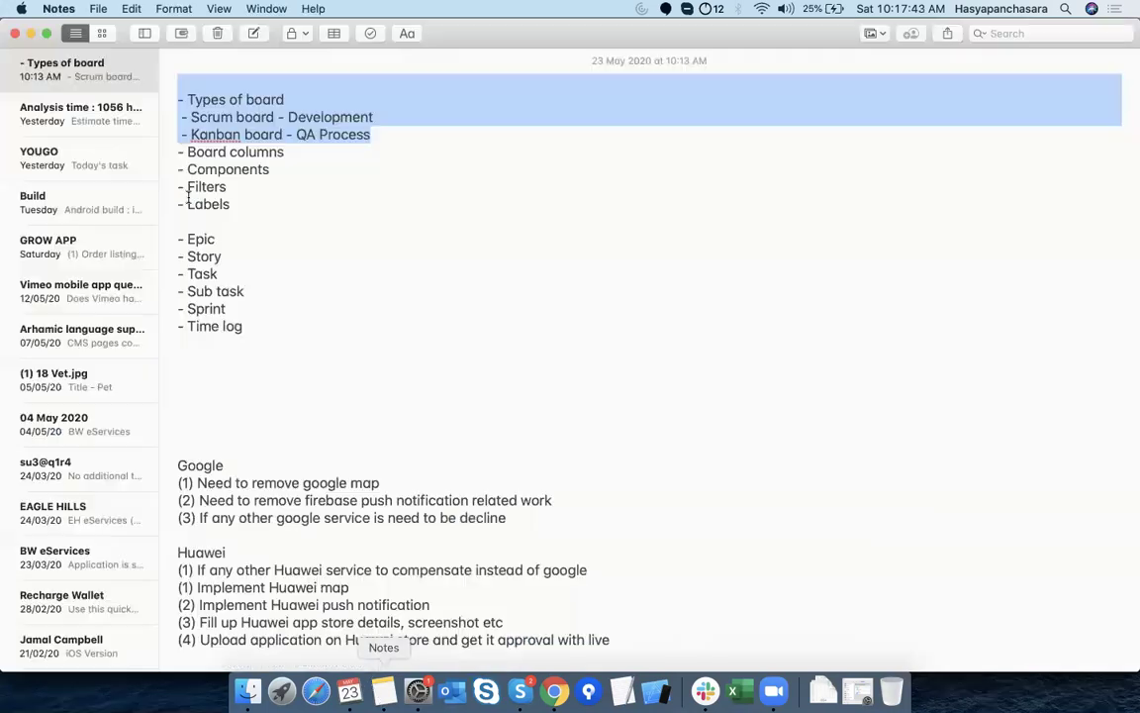
{"action": "left_click", "coordinate": [220, 156]}
{"action": "key", "text": "super+Tab"}
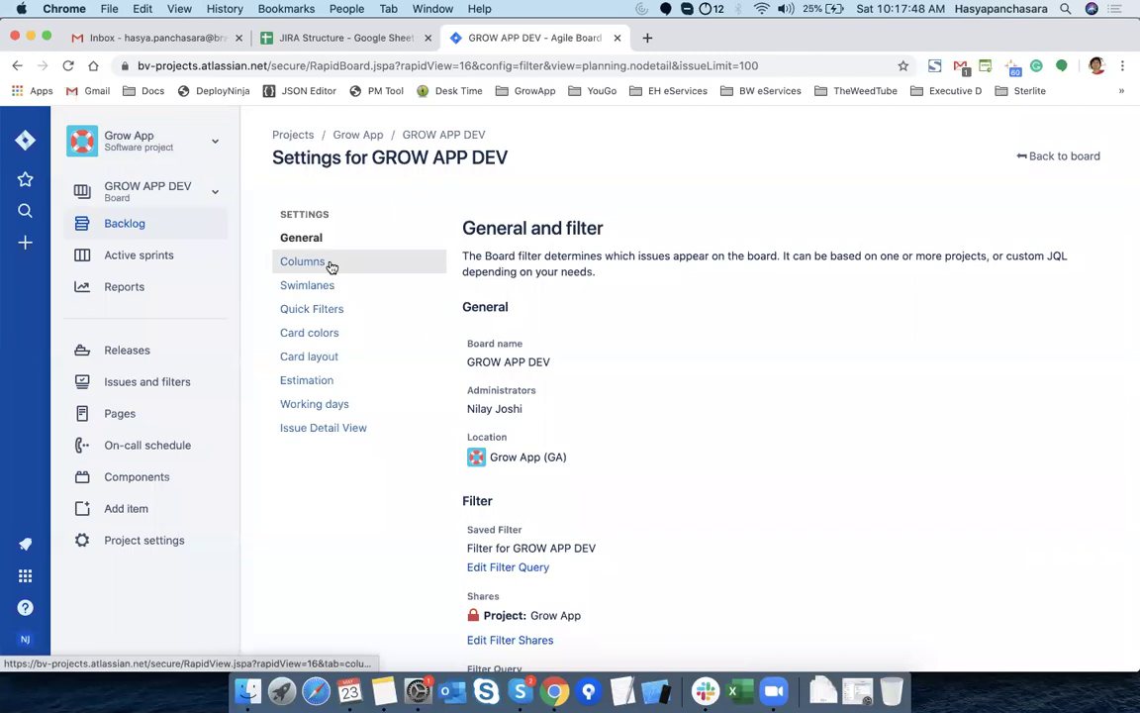
{"action": "left_click", "coordinate": [151, 188]}
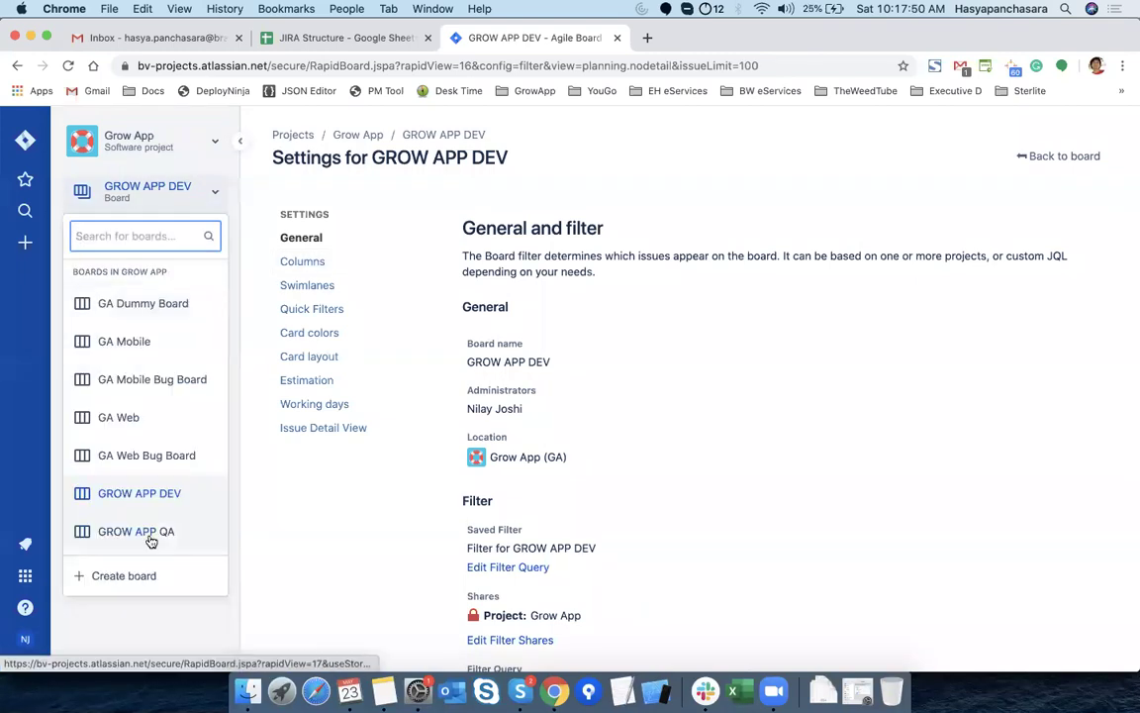
{"action": "left_click", "coordinate": [151, 540], "text": "super"}
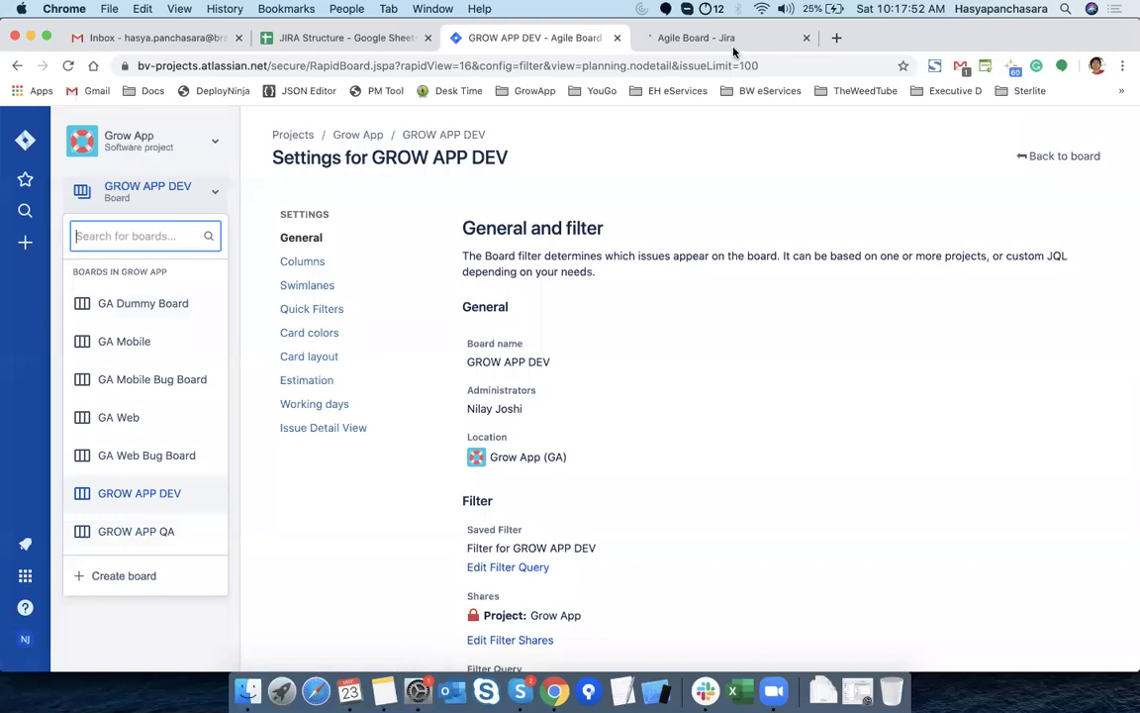
{"action": "left_click", "coordinate": [732, 44]}
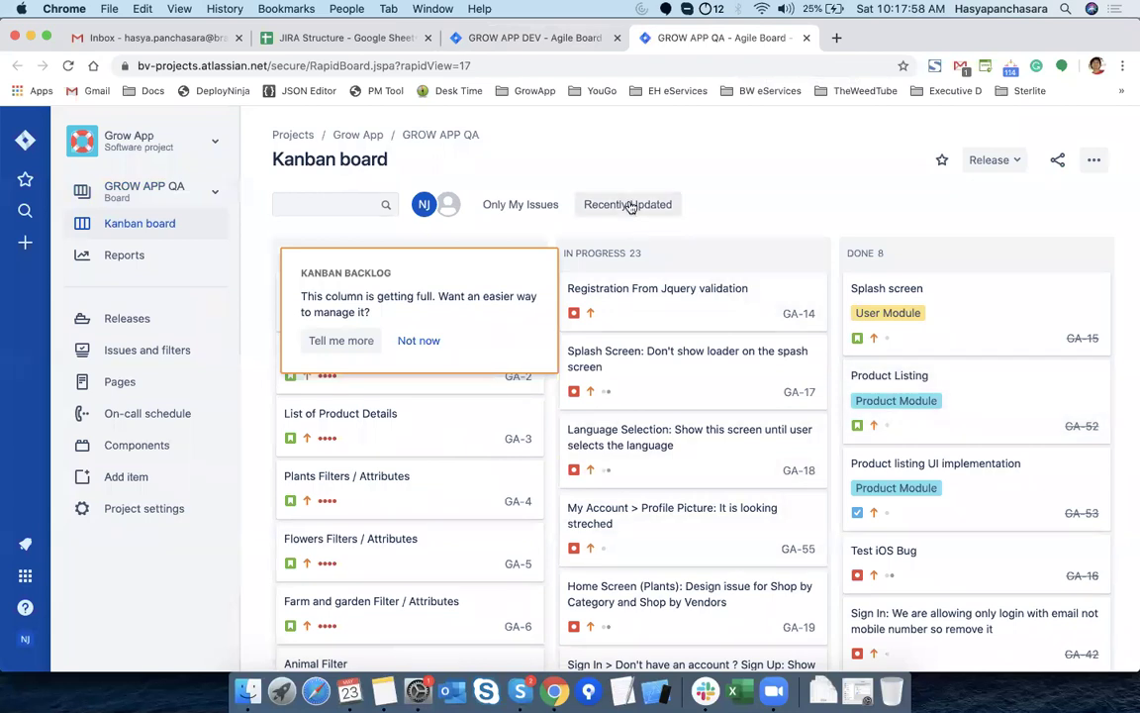
Back on GROW APP DEV, show its Active sprints page with no active sprints
{"action": "left_click", "coordinate": [512, 46]}
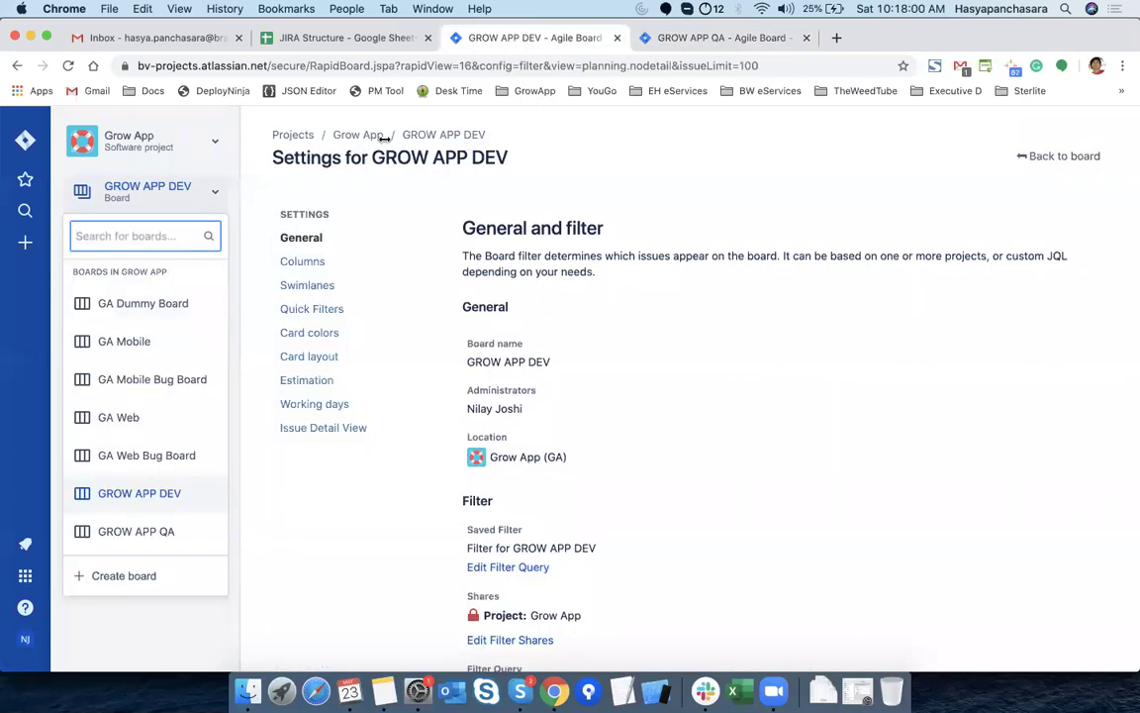
{"action": "left_click", "coordinate": [215, 191]}
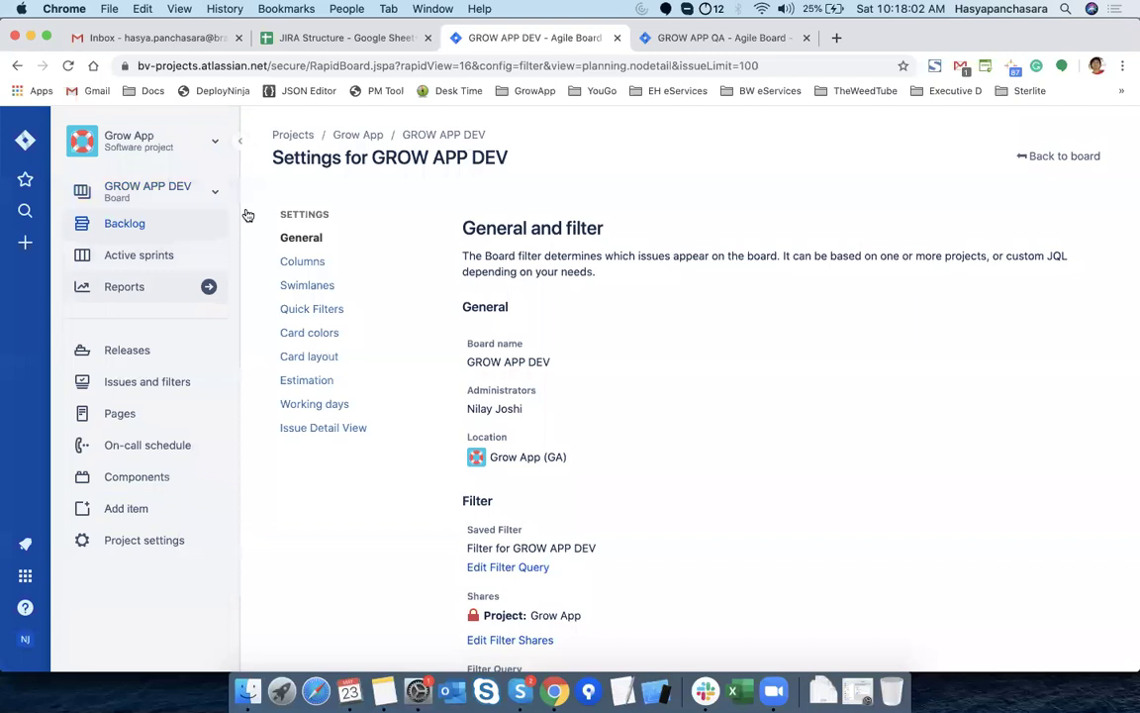
{"action": "left_click", "coordinate": [139, 255]}
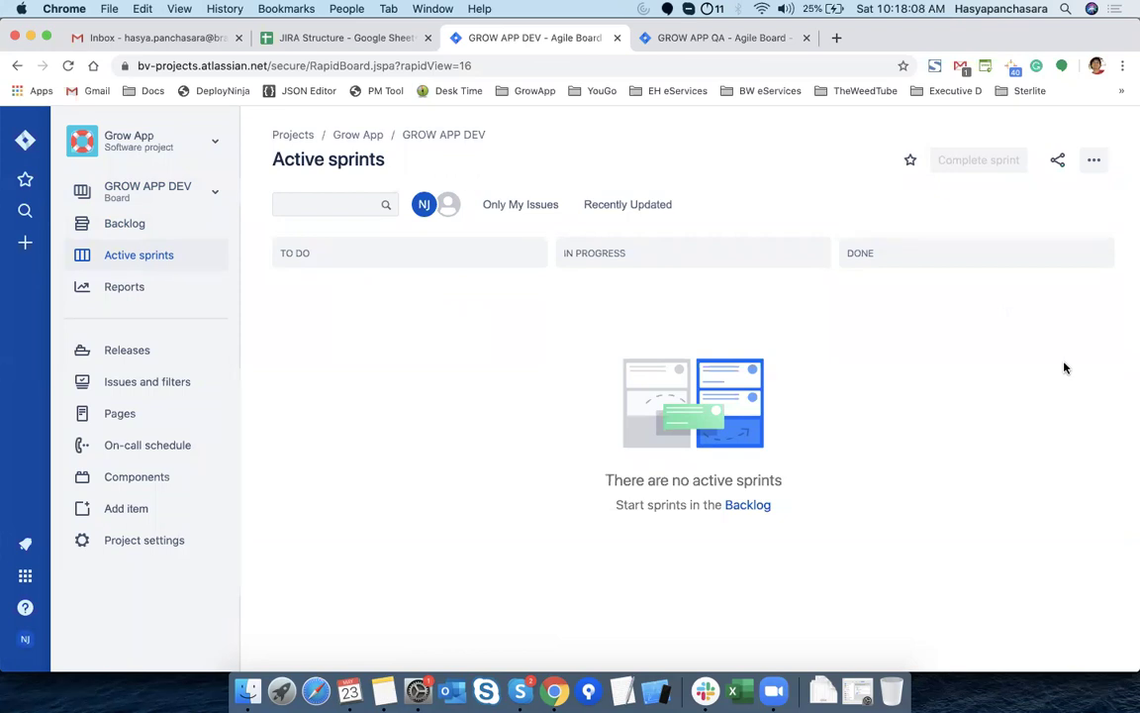
{"action": "key", "text": "ctrl+shift+Tab"}
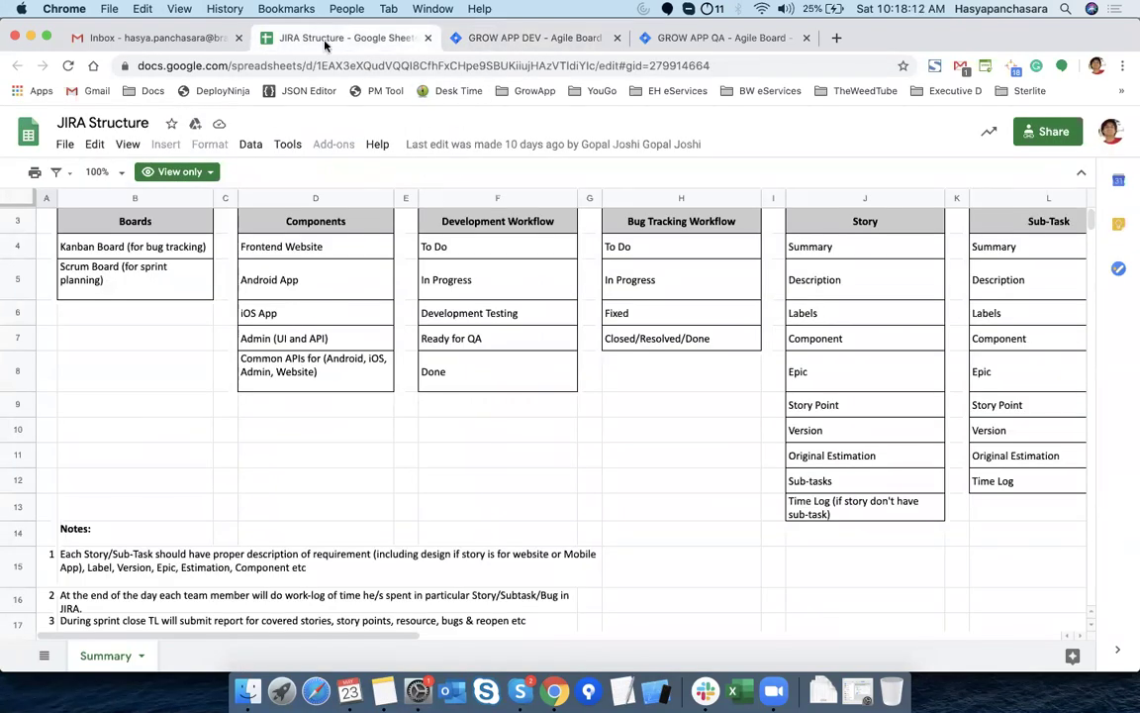
Review workflow stages F4–F8 (To Do, Development Testing, Ready for QA, Done), then return to GROW APP DEV
{"action": "left_click", "coordinate": [493, 253]}
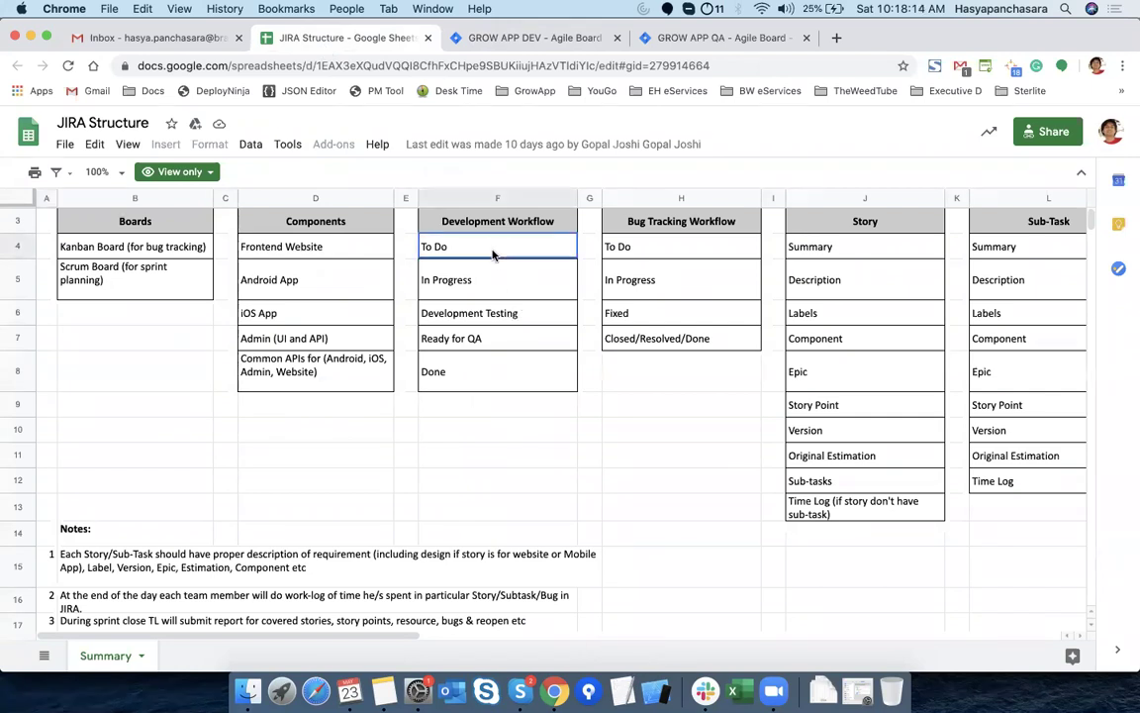
{"action": "left_click", "coordinate": [495, 369], "text": "shift"}
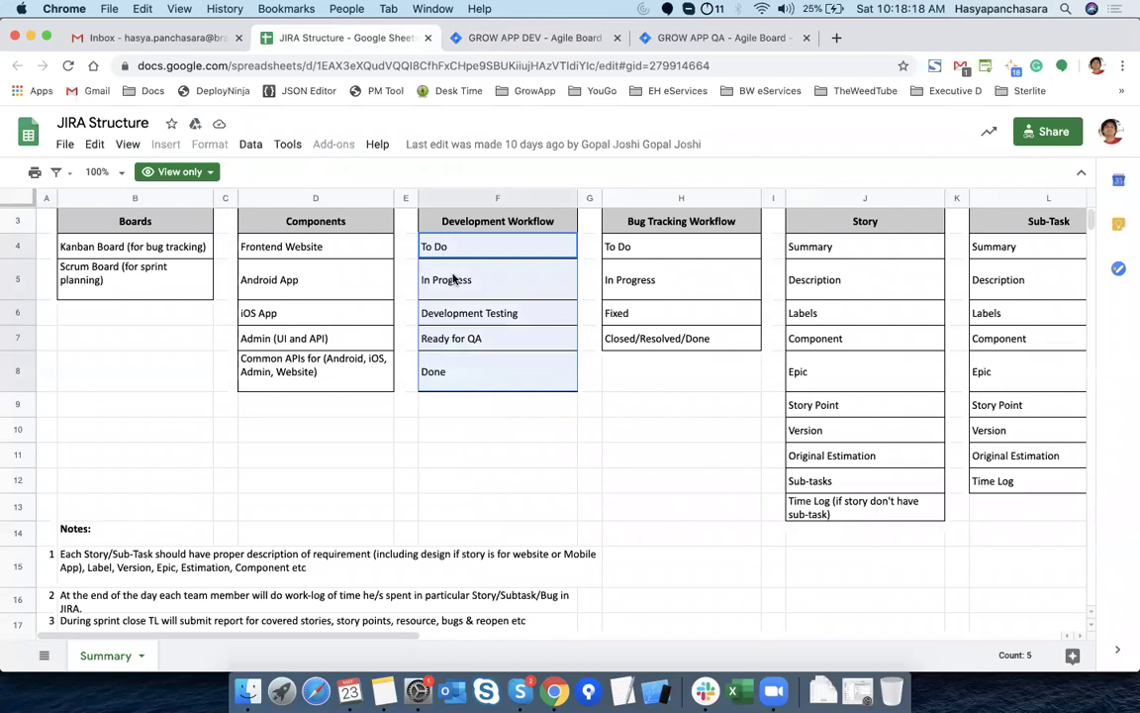
{"action": "left_click", "coordinate": [502, 318]}
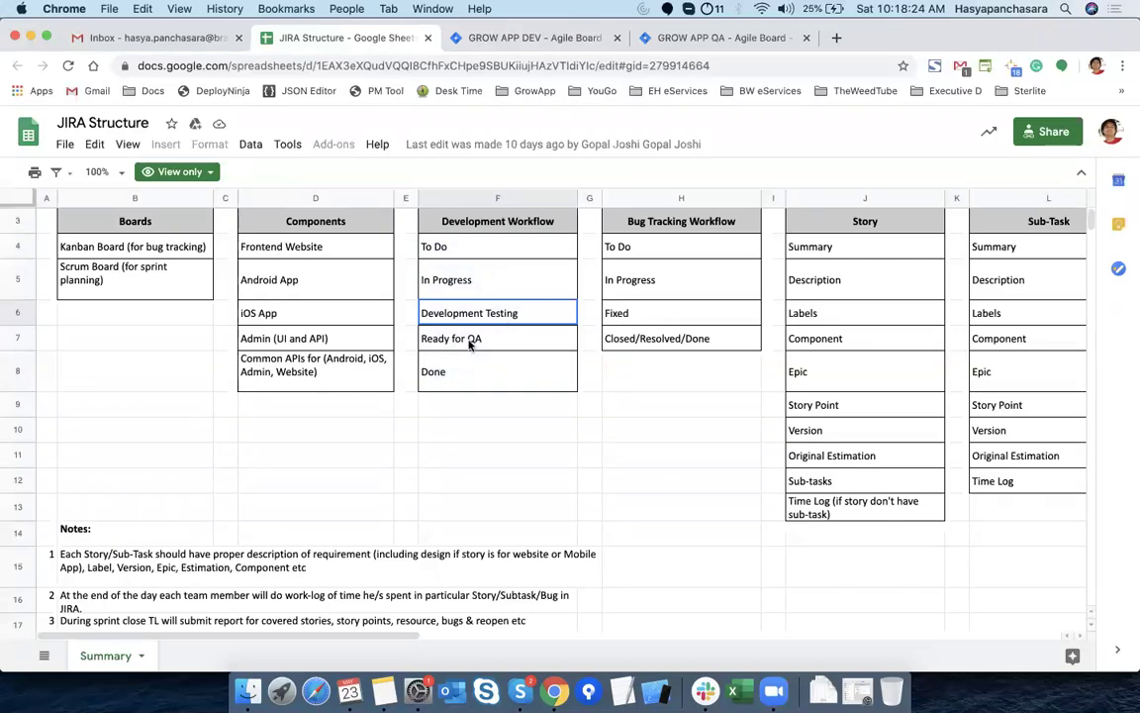
{"action": "left_click", "coordinate": [471, 342]}
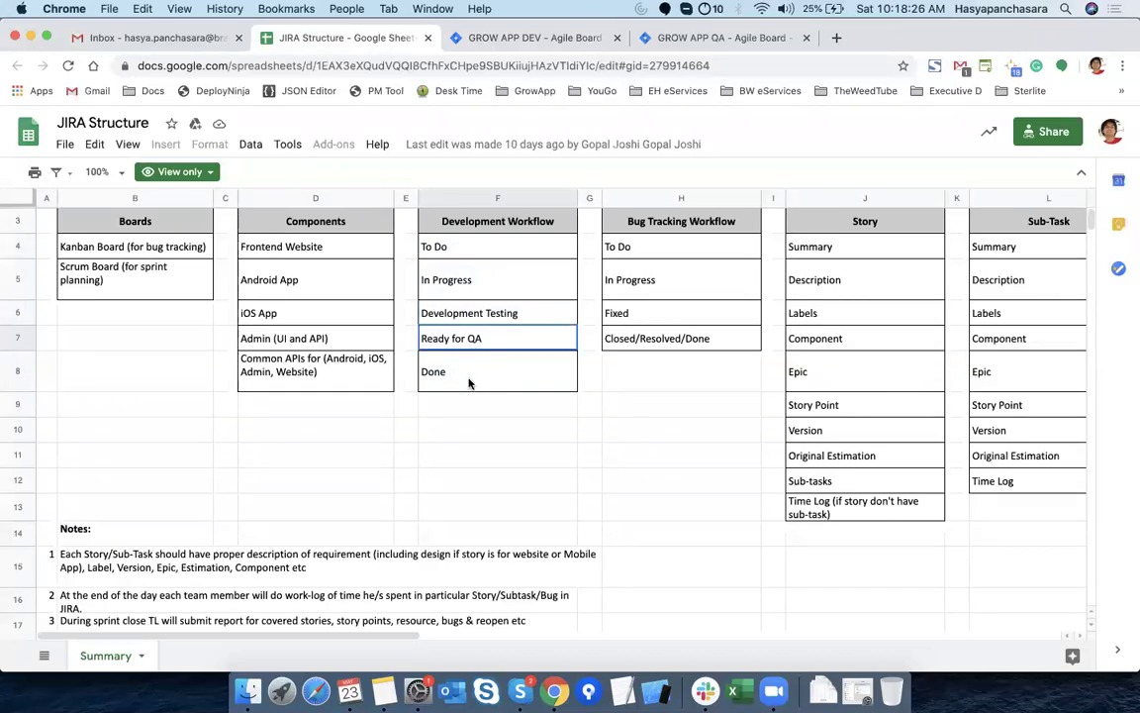
{"action": "left_click", "coordinate": [470, 383]}
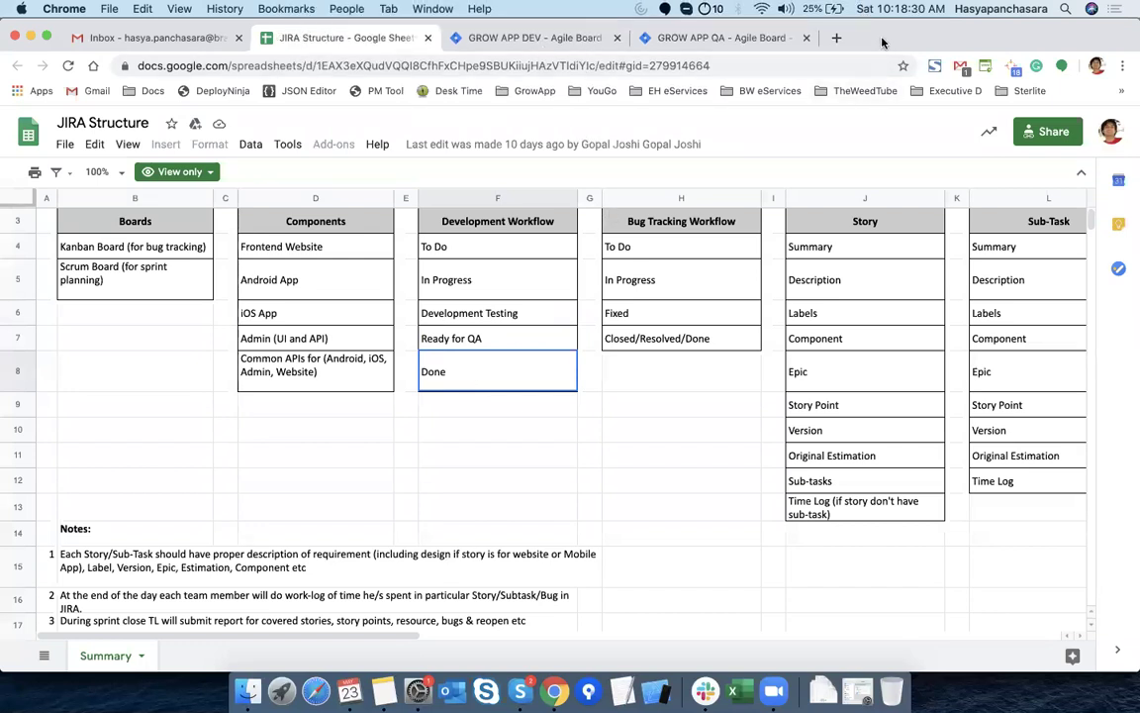
{"action": "left_click", "coordinate": [525, 455]}
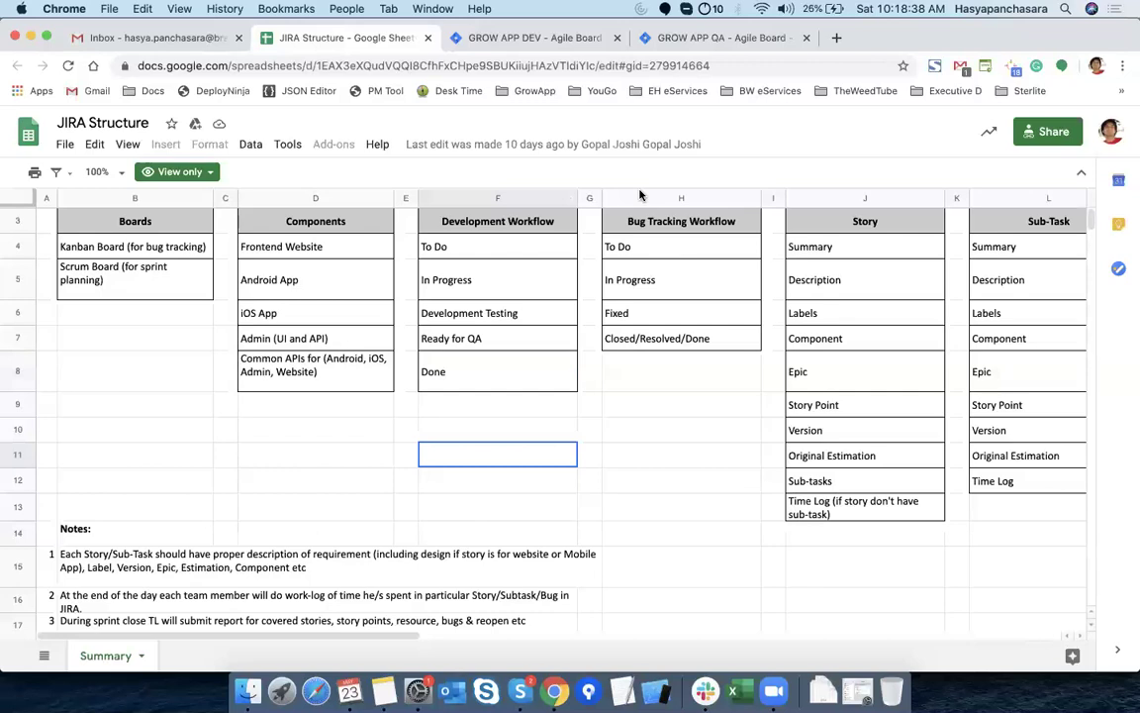
{"action": "left_click", "coordinate": [526, 35]}
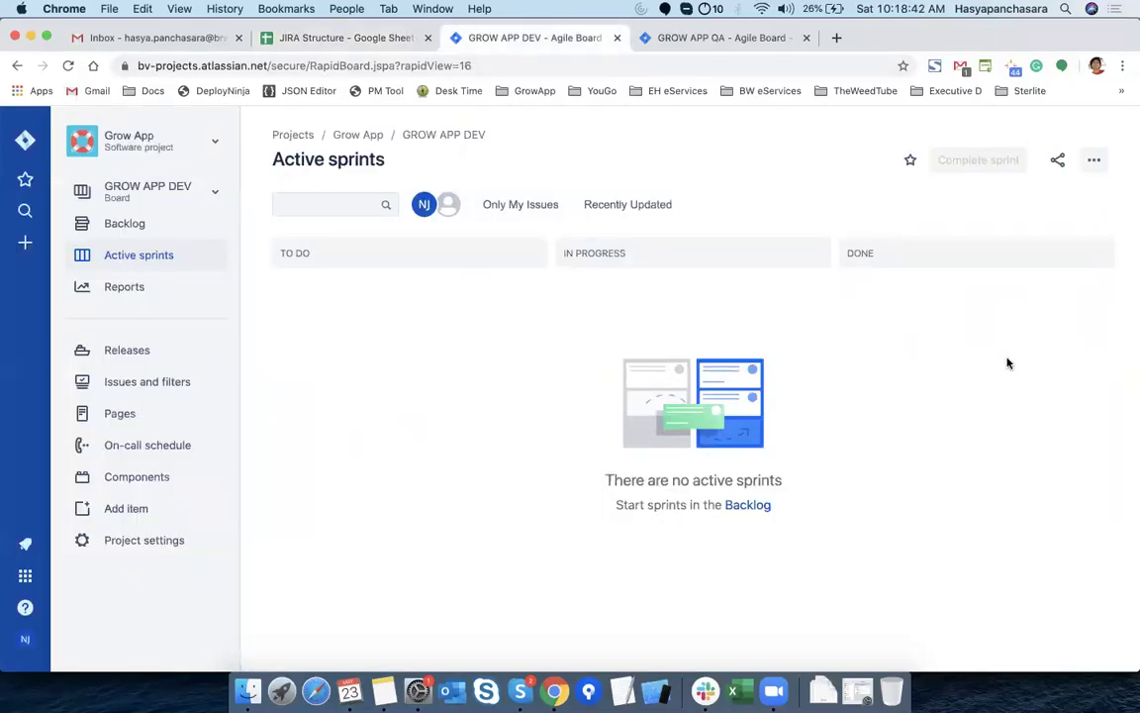
Open GROW APP DEV's Columns settings, compare with the JIRA Structure sheet, and start a new column
{"action": "left_click", "coordinate": [1095, 162]}
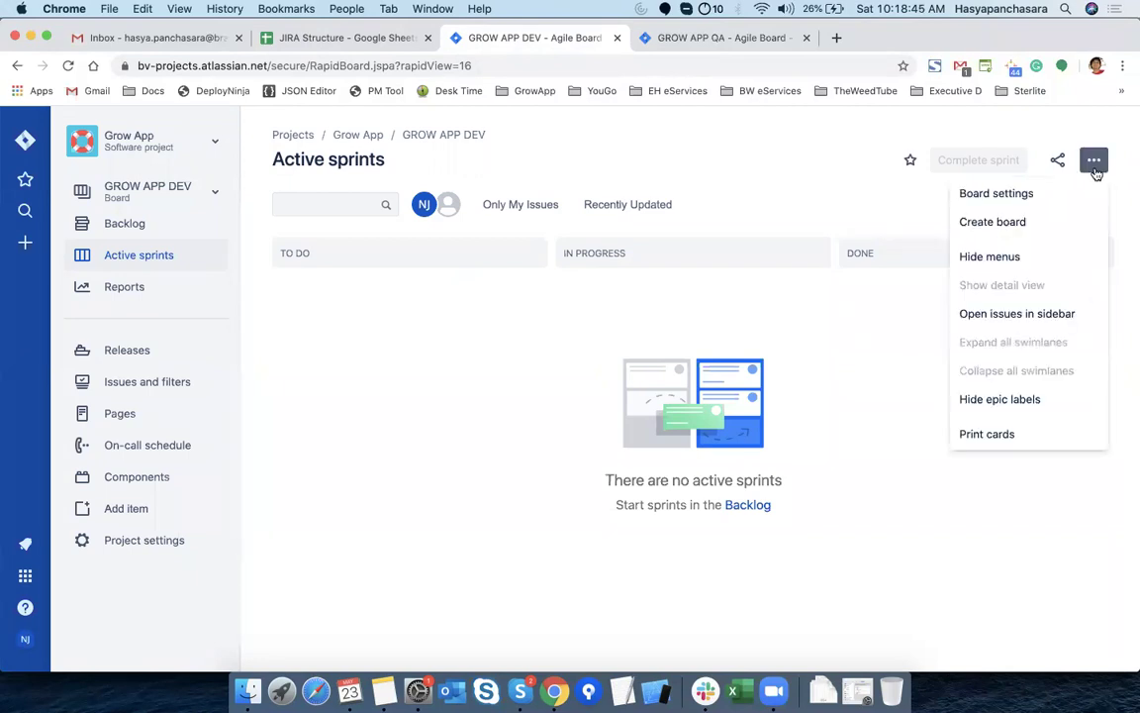
{"action": "left_click", "coordinate": [985, 196]}
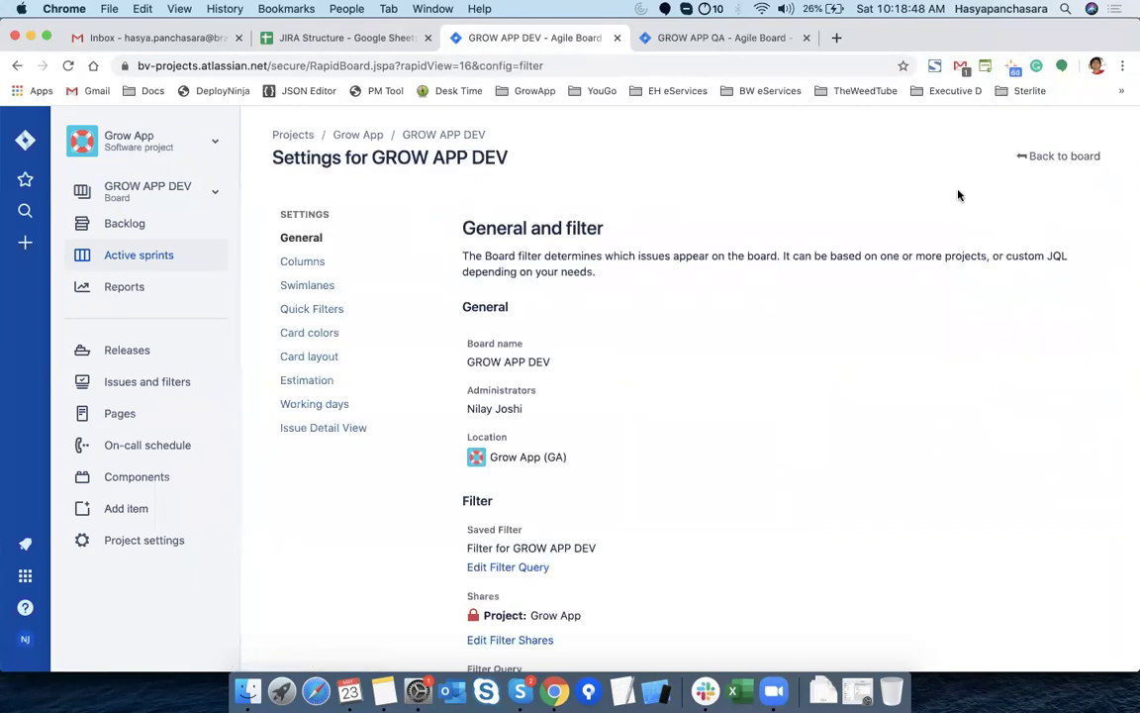
{"action": "left_click", "coordinate": [328, 263]}
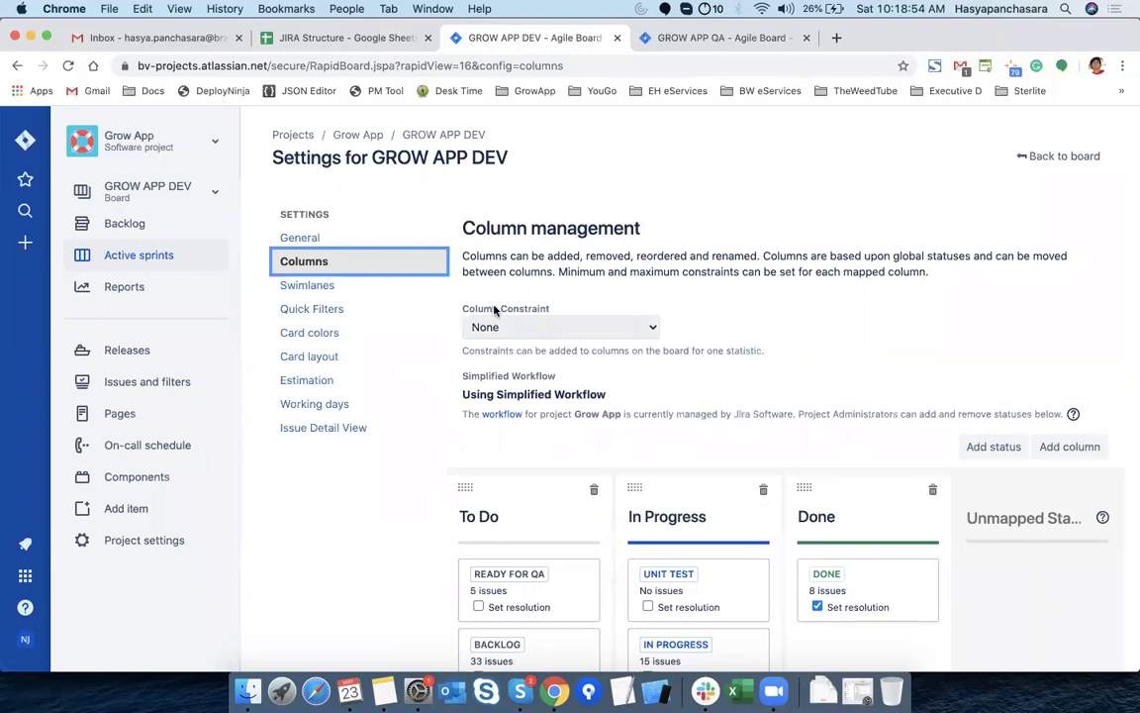
{"action": "left_click", "coordinate": [346, 40]}
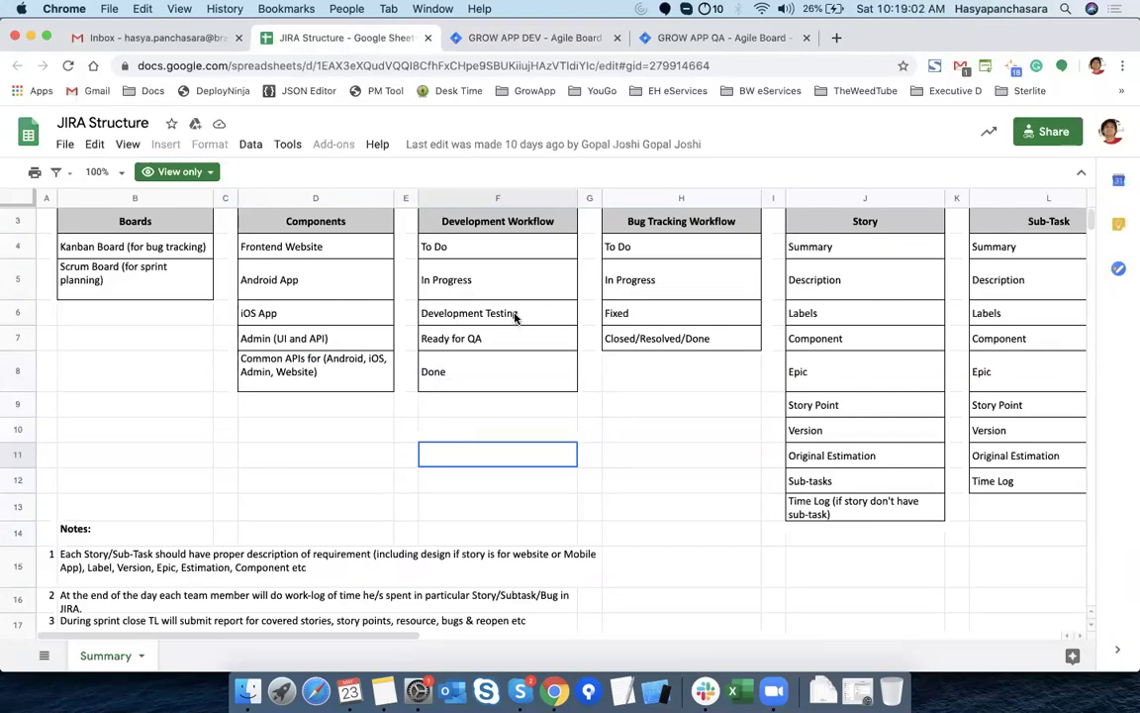
{"action": "left_click", "coordinate": [512, 39]}
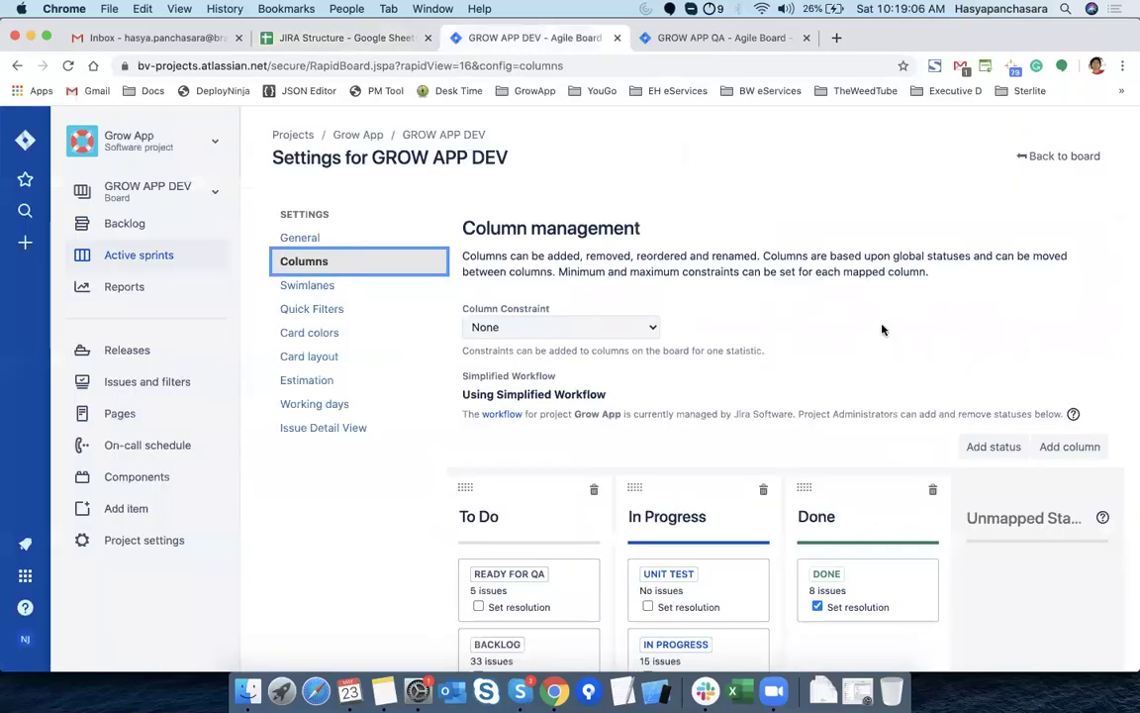
{"action": "left_click", "coordinate": [1076, 446]}
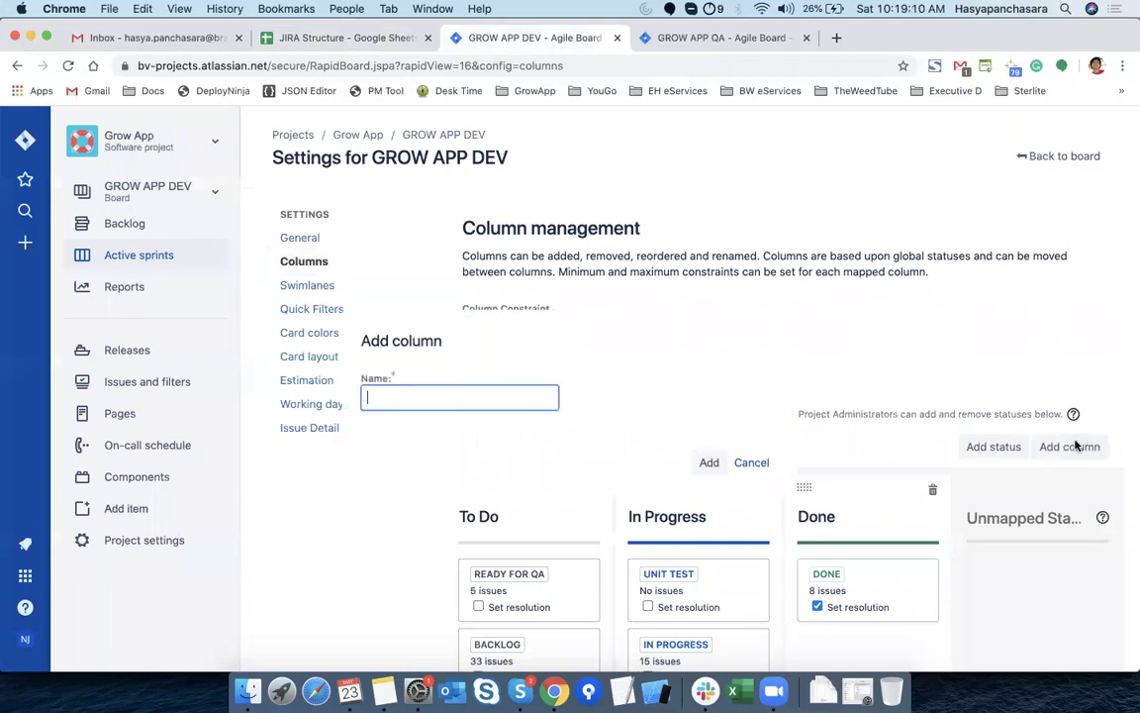
Add a 'Development Testing' column in the In Progress category to the GROW APP DEV board
{"action": "type", "text": "De"}
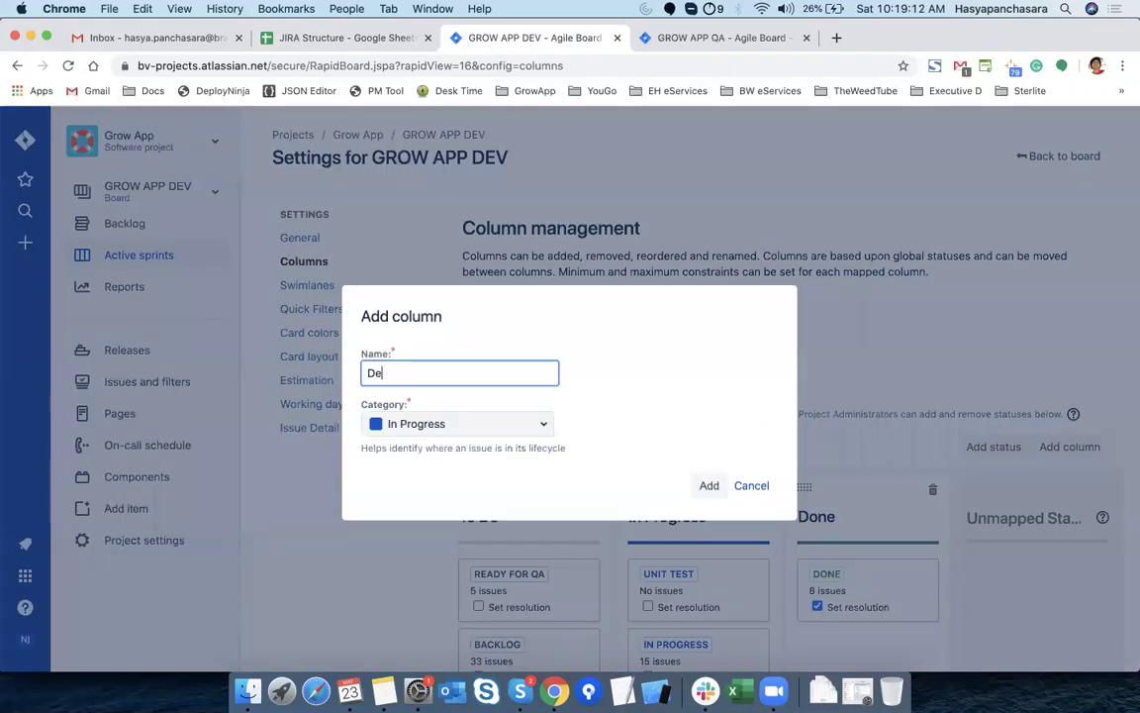
{"action": "type", "text": "velopment Testing"}
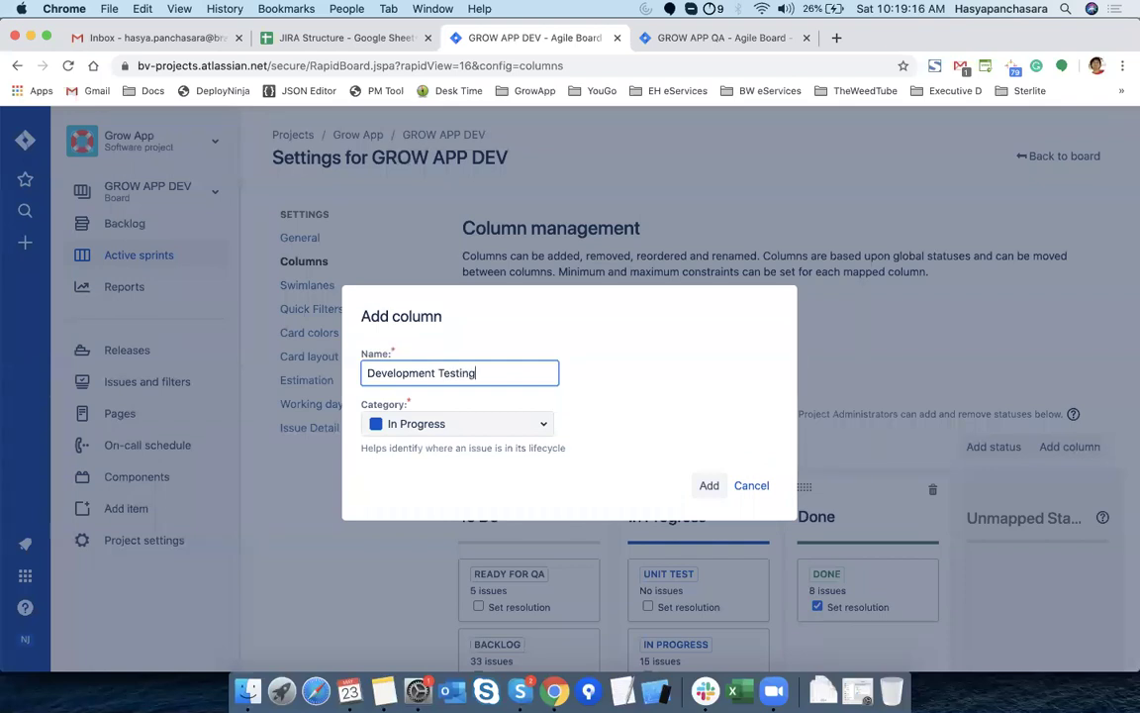
{"action": "left_click", "coordinate": [483, 428]}
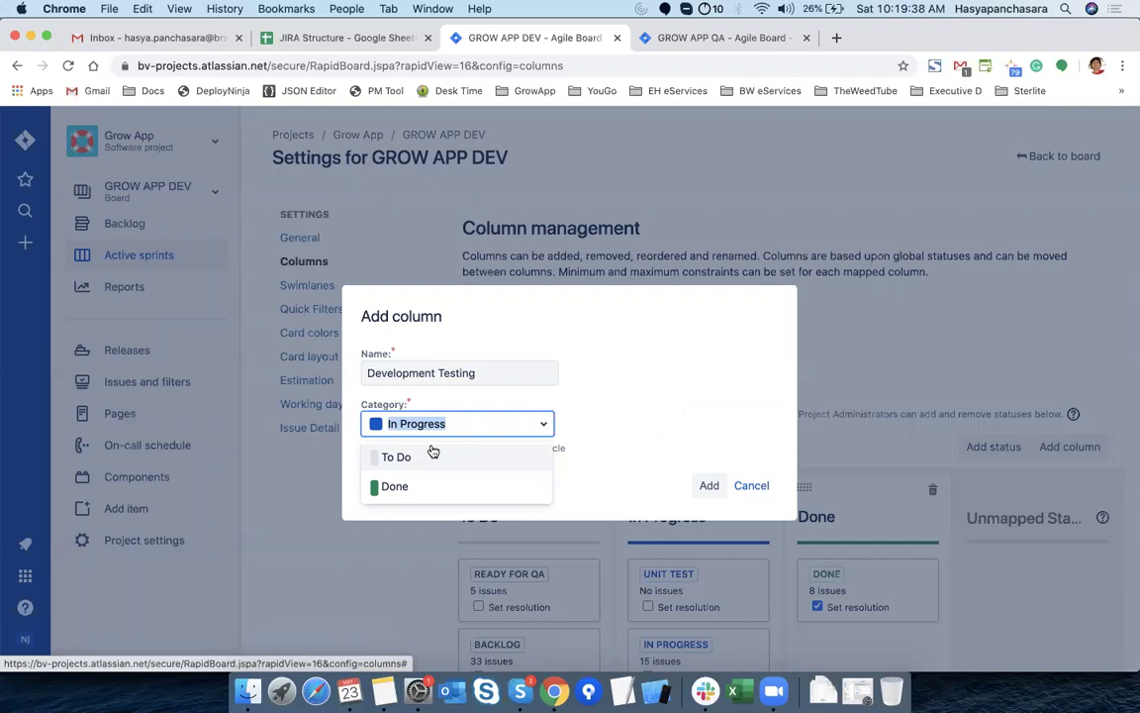
{"action": "left_click", "coordinate": [637, 435]}
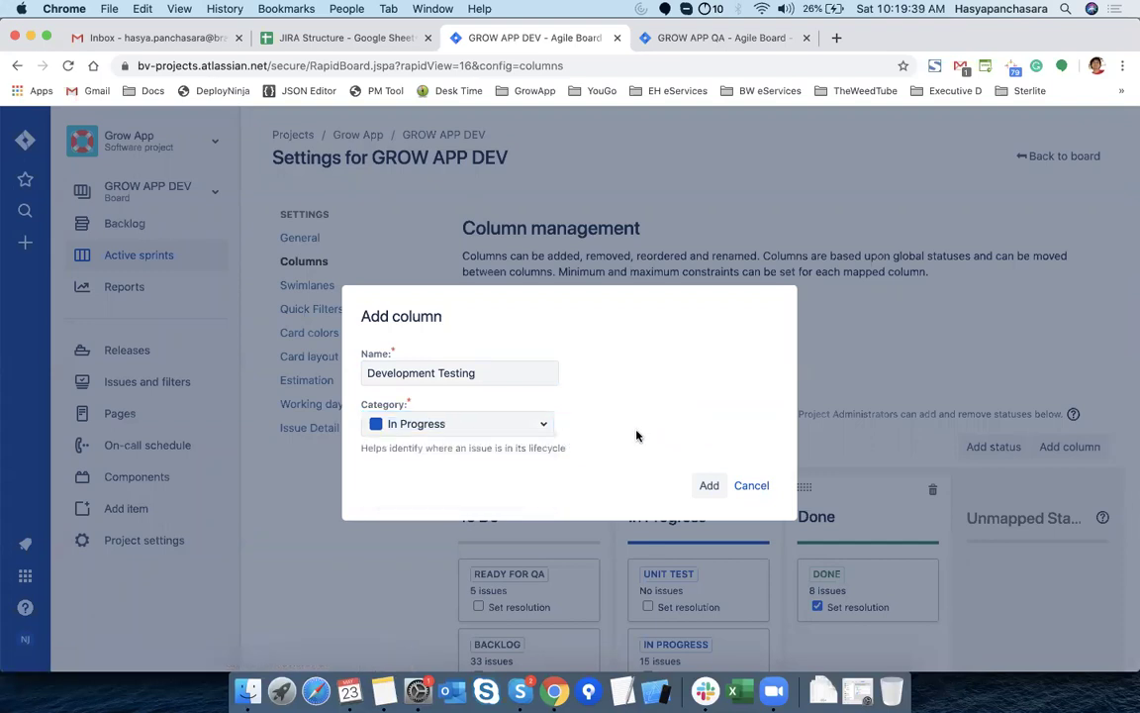
{"action": "left_click", "coordinate": [706, 490]}
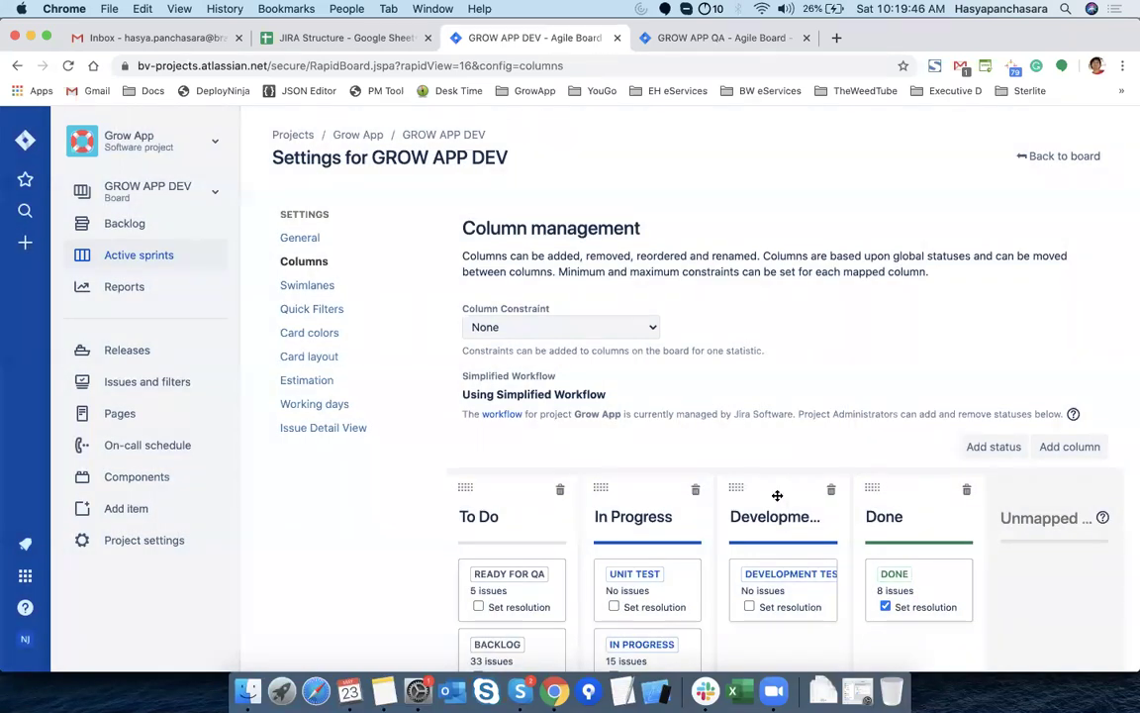
{"action": "mouse_move", "coordinate": [766, 494]}
{"action": "left_mouse_down"}
{"action": "mouse_move", "coordinate": [939, 492]}
{"action": "mouse_move", "coordinate": [761, 489]}
{"action": "mouse_move", "coordinate": [976, 475]}
{"action": "mouse_move", "coordinate": [763, 498]}
{"action": "left_mouse_up"}
Add a 'Ready for QC' column between Development Testing and Done on the GROW APP DEV board
{"action": "left_click", "coordinate": [1090, 448]}
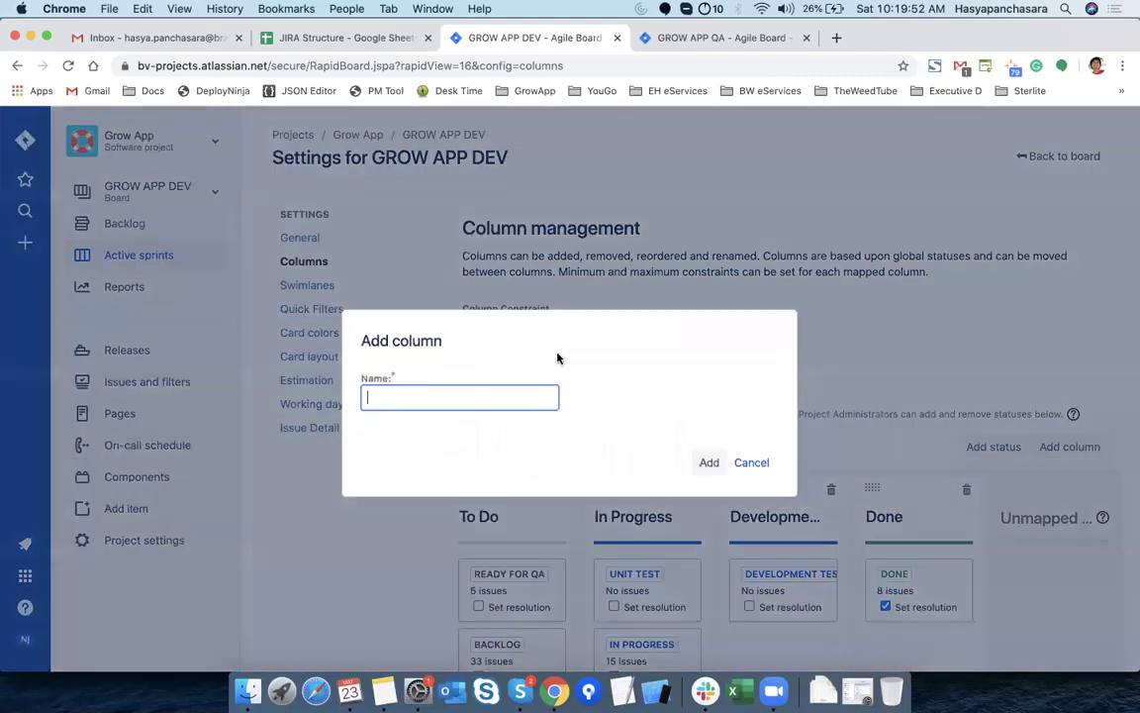
{"action": "type", "text": "Ready for QA"}
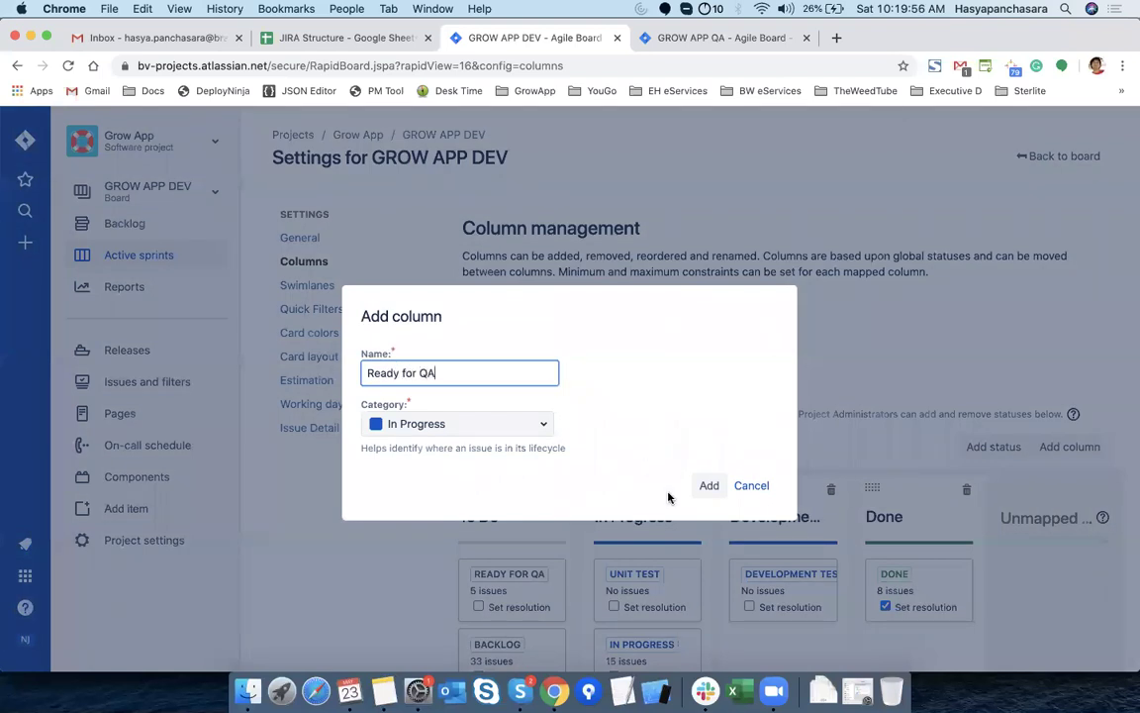
{"action": "left_click", "coordinate": [483, 428]}
{"action": "left_click", "coordinate": [457, 377]}
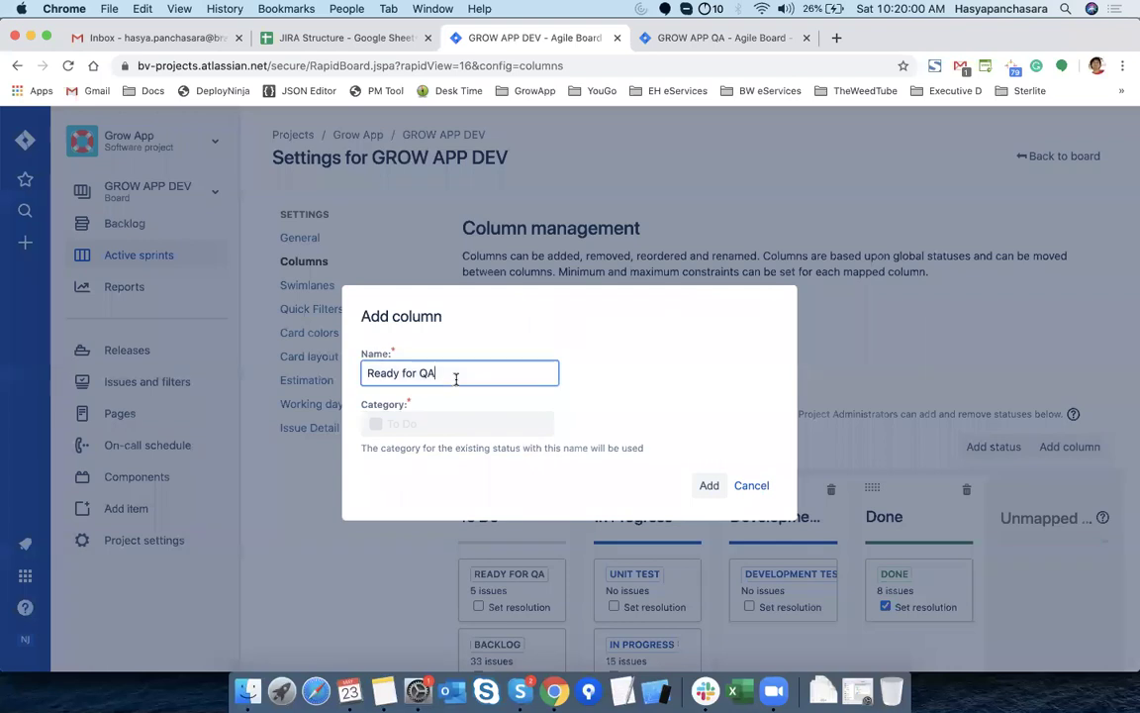
{"action": "key", "text": "BackSpace"}
{"action": "key", "text": "BackSpace"}
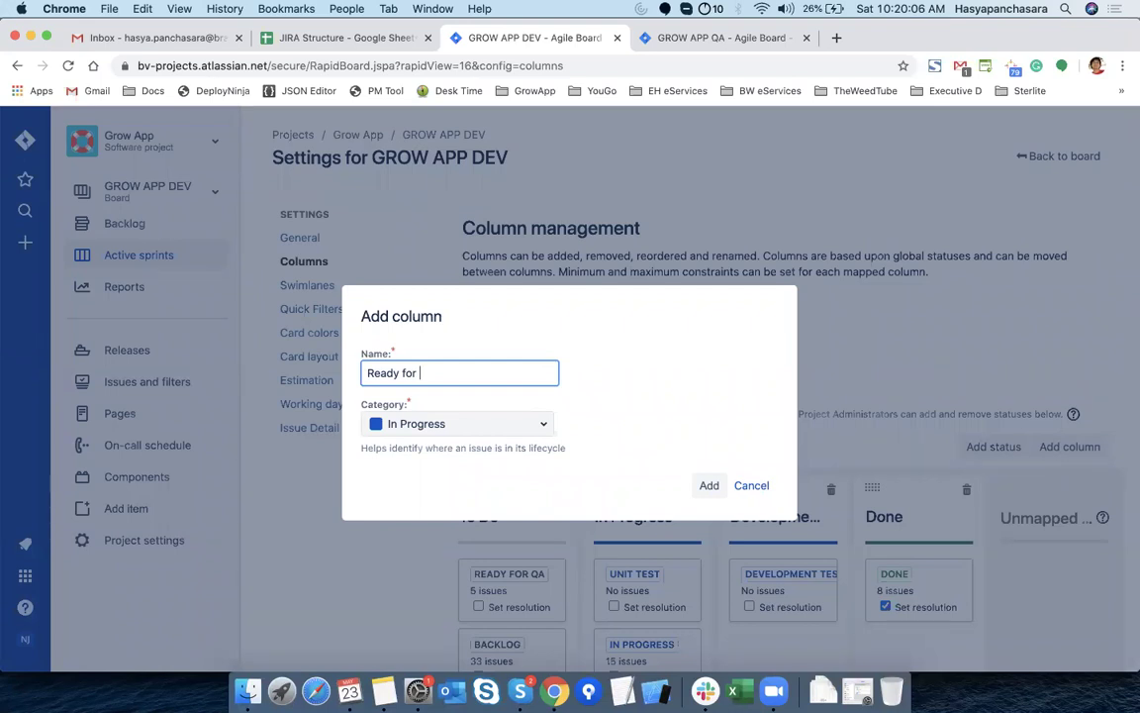
{"action": "type", "text": "QC"}
{"action": "left_click", "coordinate": [707, 488]}
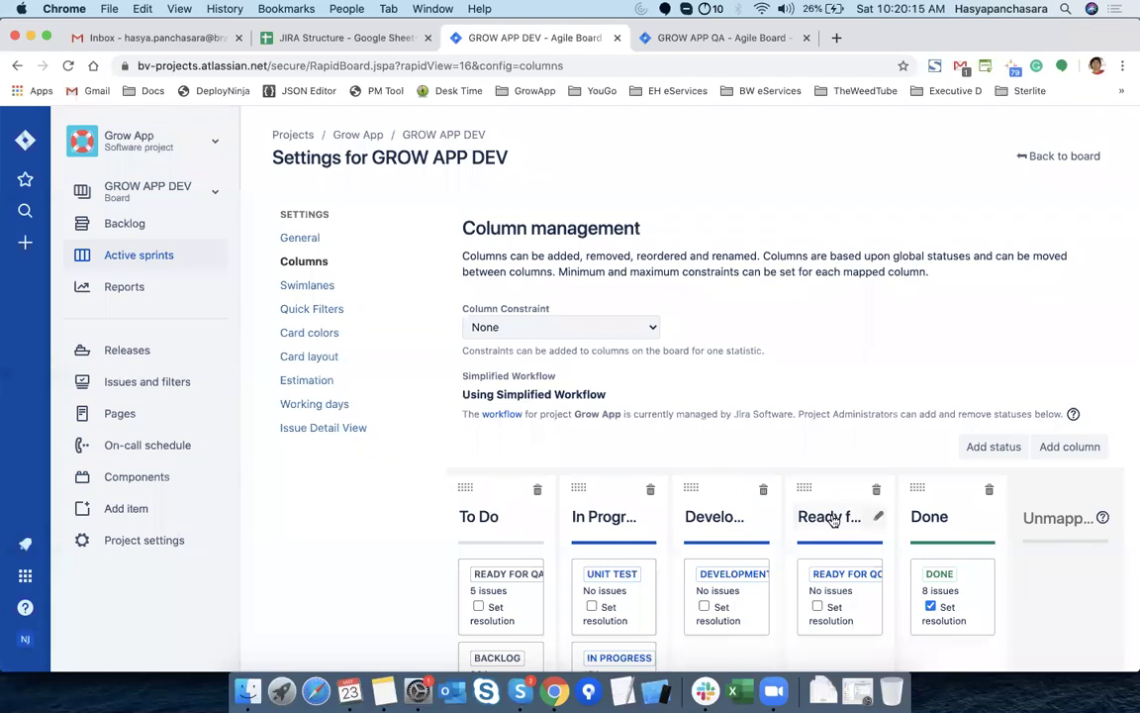
Look over GROW APP DEV's backlog and active sprints, ending on the 60-issue backlog
{"action": "left_click", "coordinate": [173, 192]}
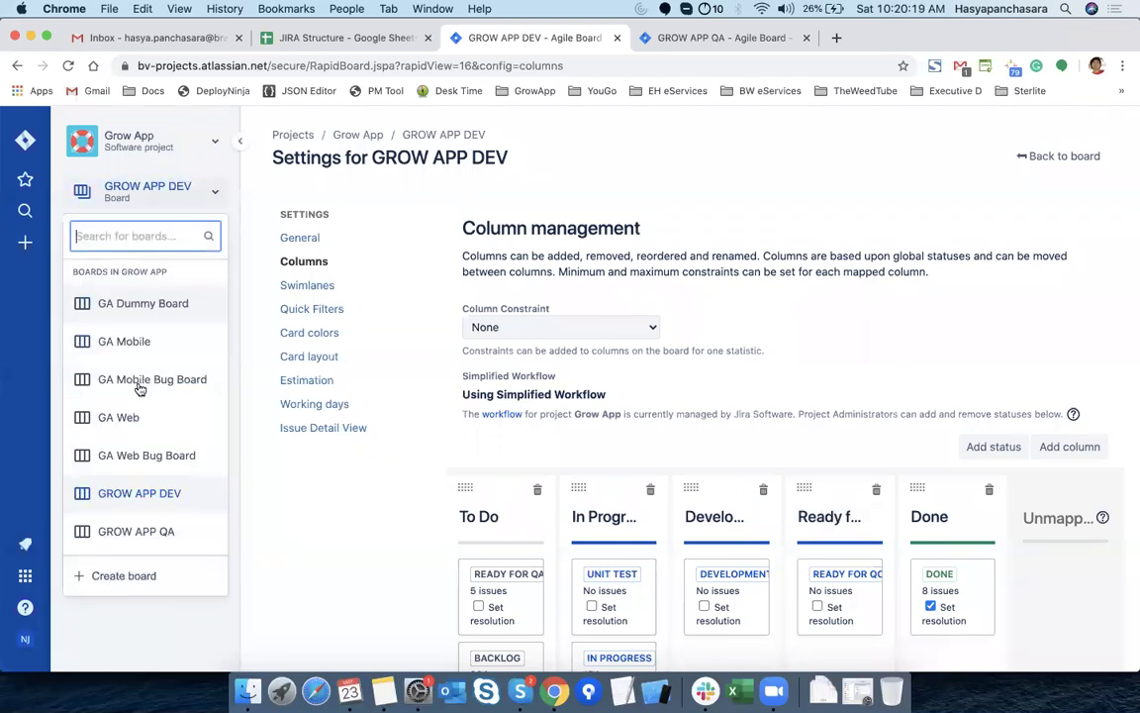
{"action": "left_click", "coordinate": [159, 493]}
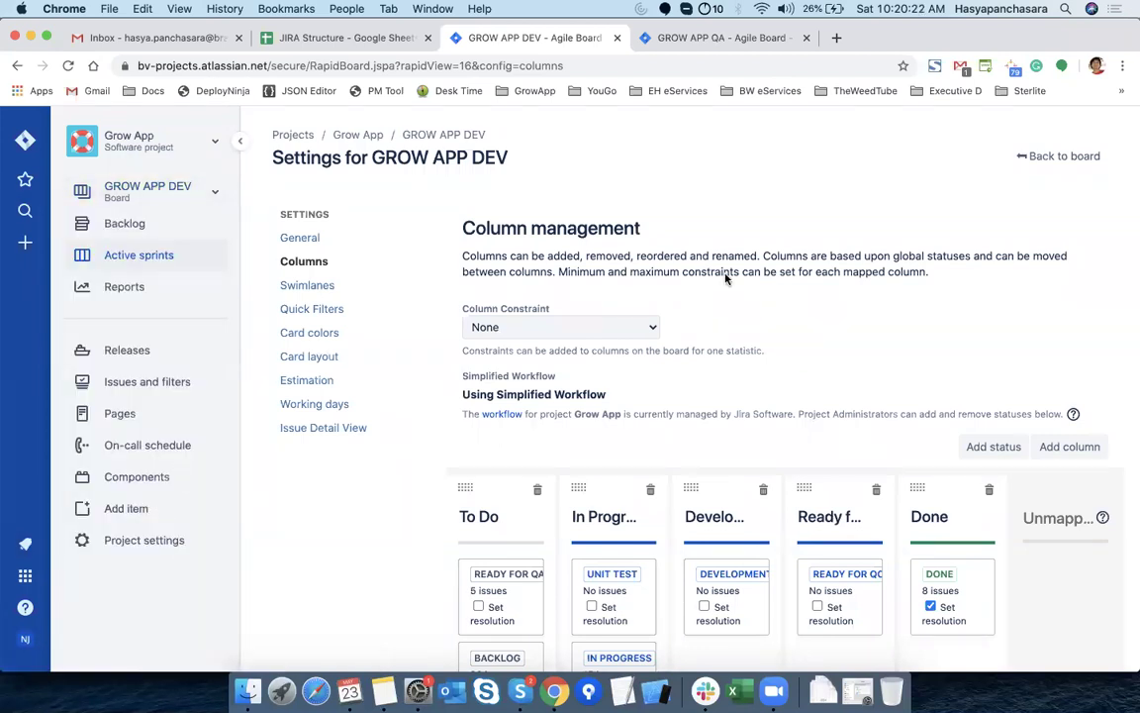
{"action": "scroll", "coordinate": [359, 509], "scroll_direction": "down", "scroll_amount": 5}
{"action": "scroll", "coordinate": [359, 507], "scroll_direction": "up", "scroll_amount": 3}
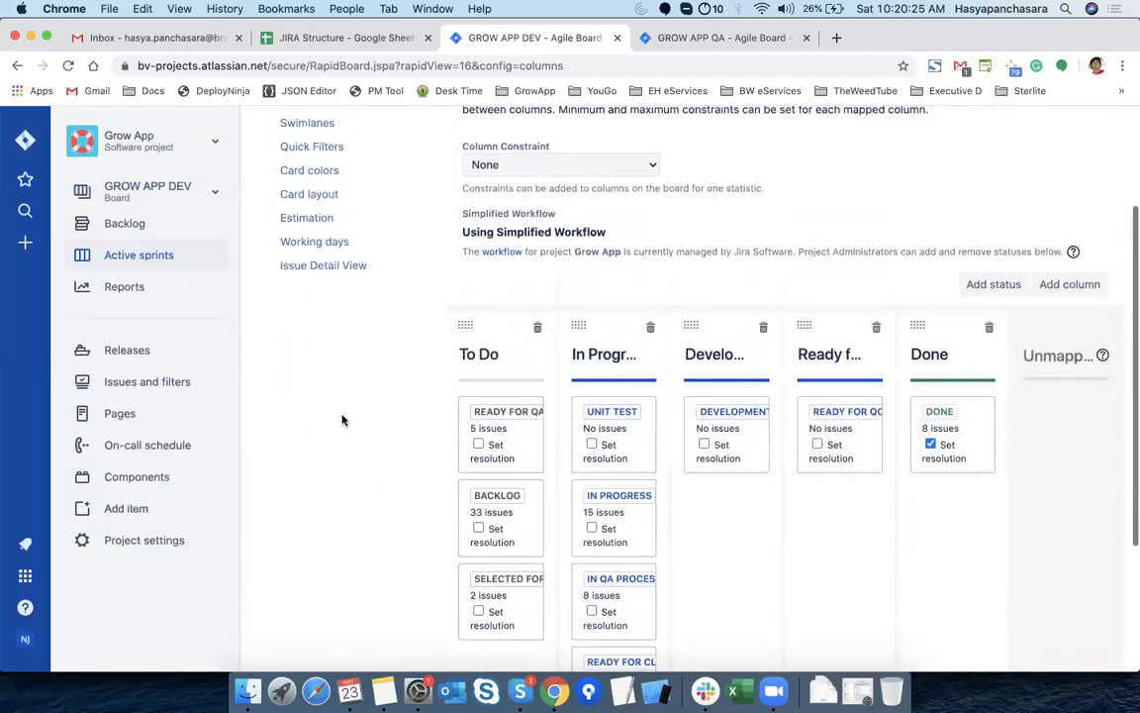
{"action": "left_click", "coordinate": [132, 224]}
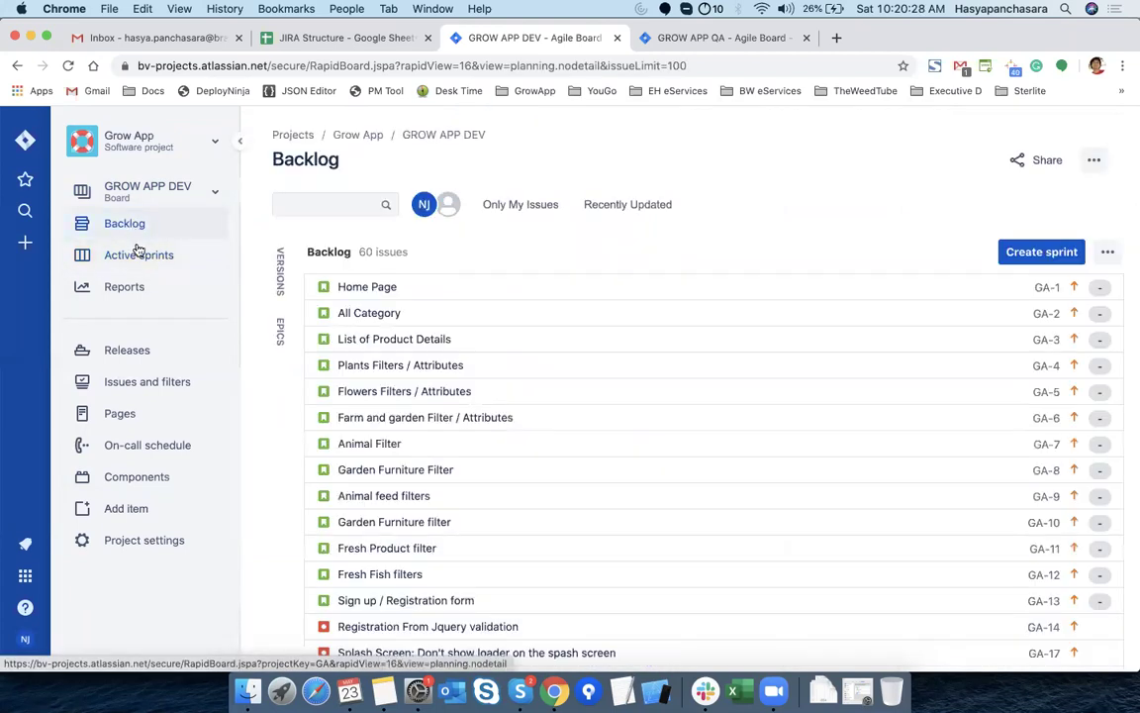
{"action": "left_click", "coordinate": [152, 258]}
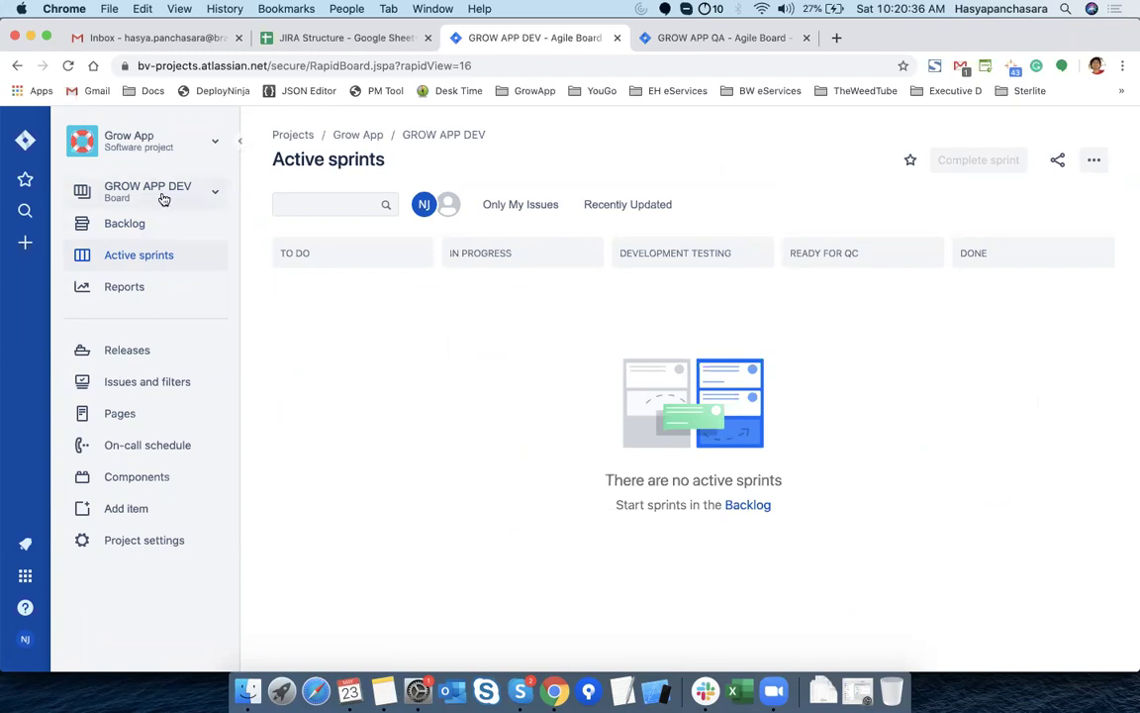
{"action": "left_click", "coordinate": [85, 212]}
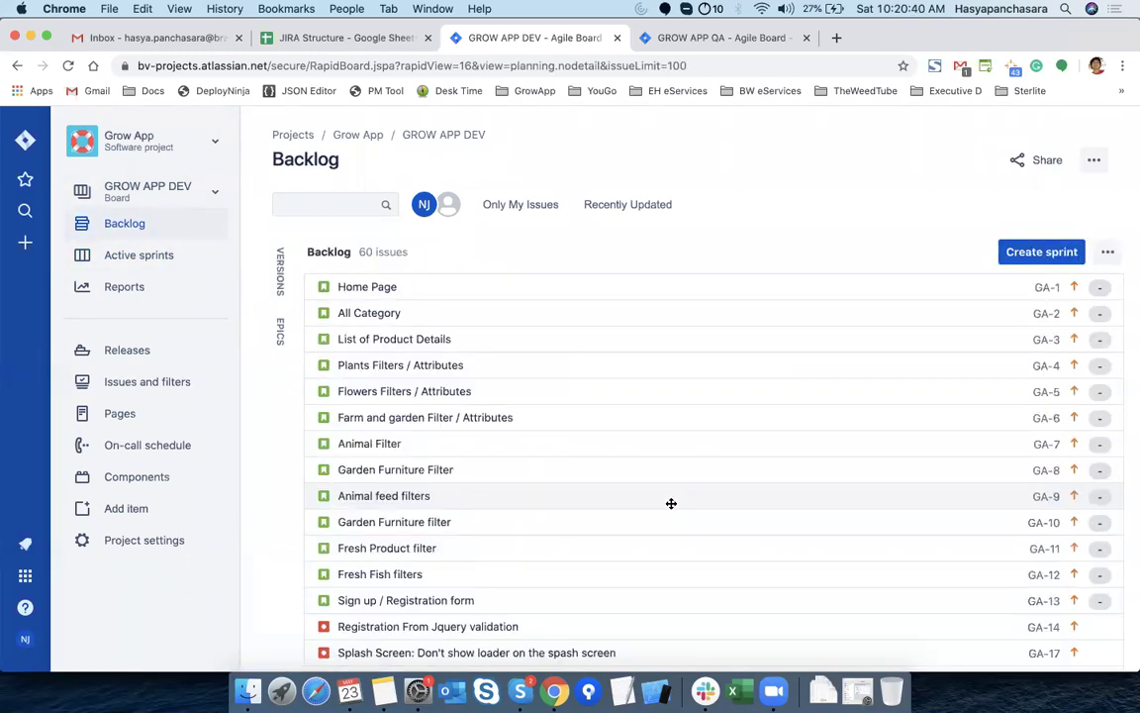
Mark the Components, Filters and Labels items in the board-setup notes
{"action": "left_click", "coordinate": [1096, 159]}
{"action": "left_click", "coordinate": [384, 690]}
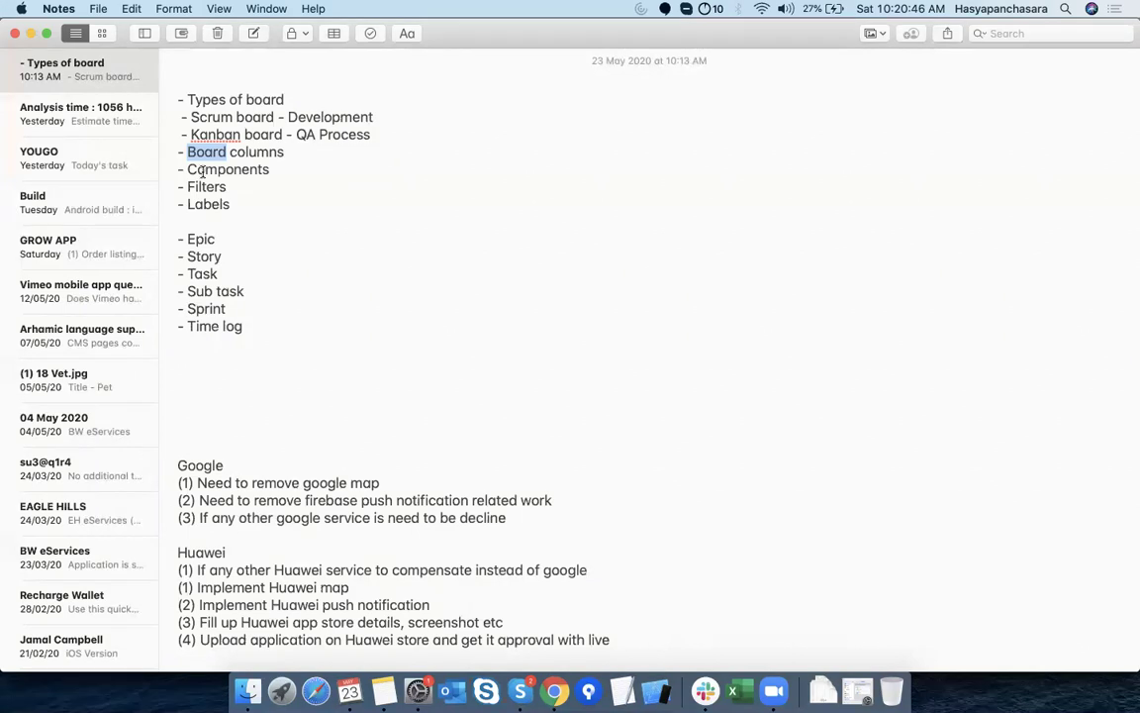
{"action": "double_click", "coordinate": [216, 170]}
{"action": "double_click", "coordinate": [213, 187]}
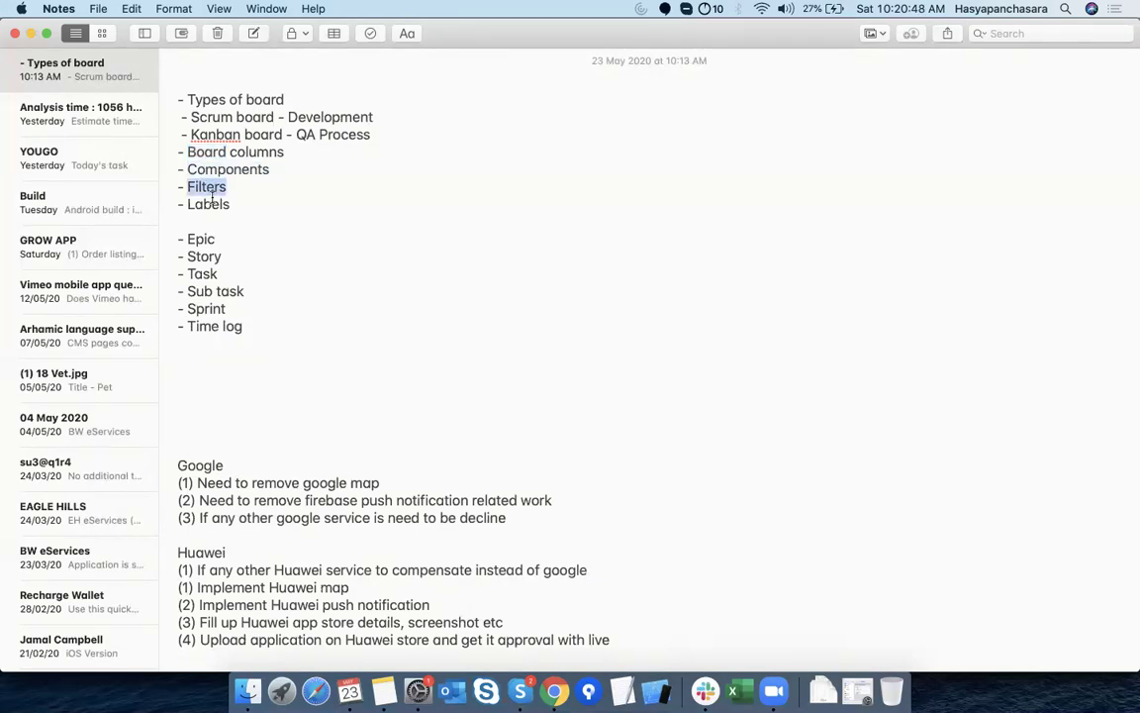
{"action": "double_click", "coordinate": [210, 204]}
{"action": "key", "text": "super+Tab"}
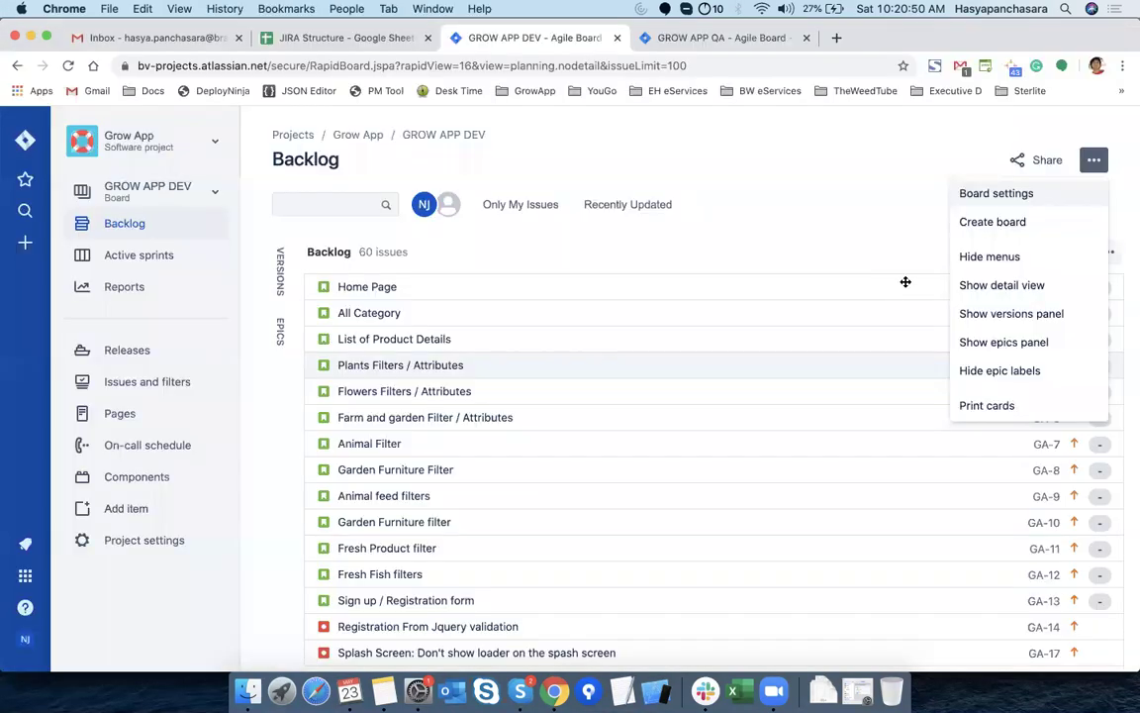
Open the board's General settings and edit its saved Filter for GROW APP DEV query
{"action": "left_click", "coordinate": [986, 193]}
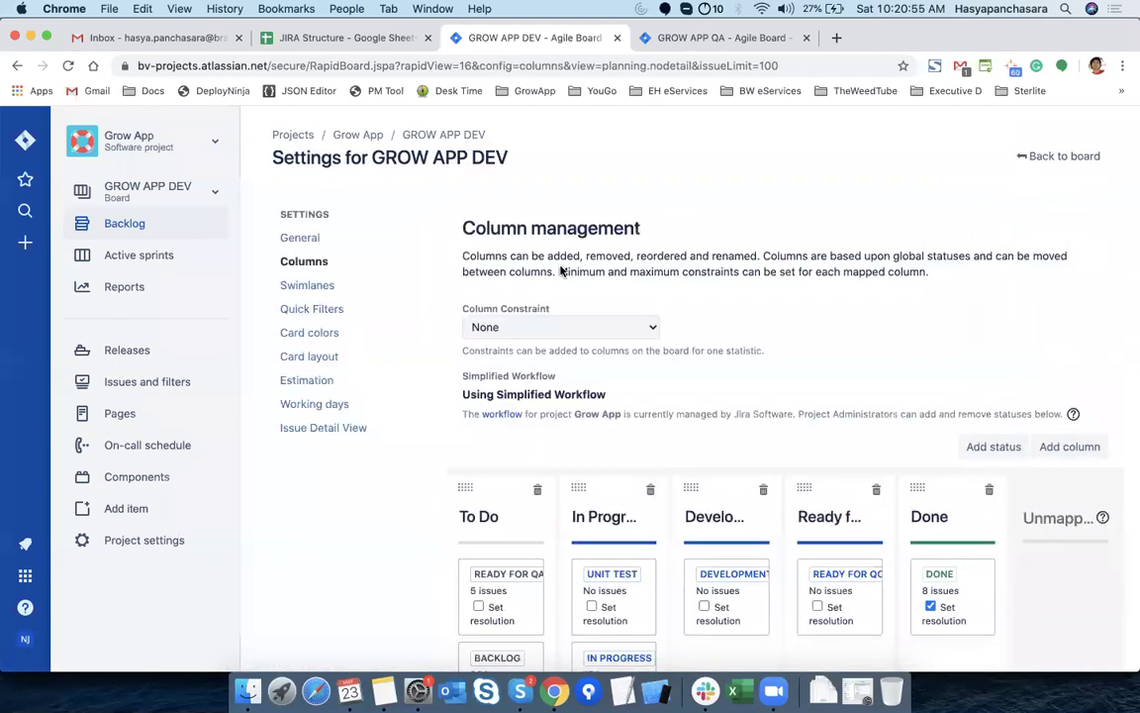
{"action": "left_click", "coordinate": [301, 238]}
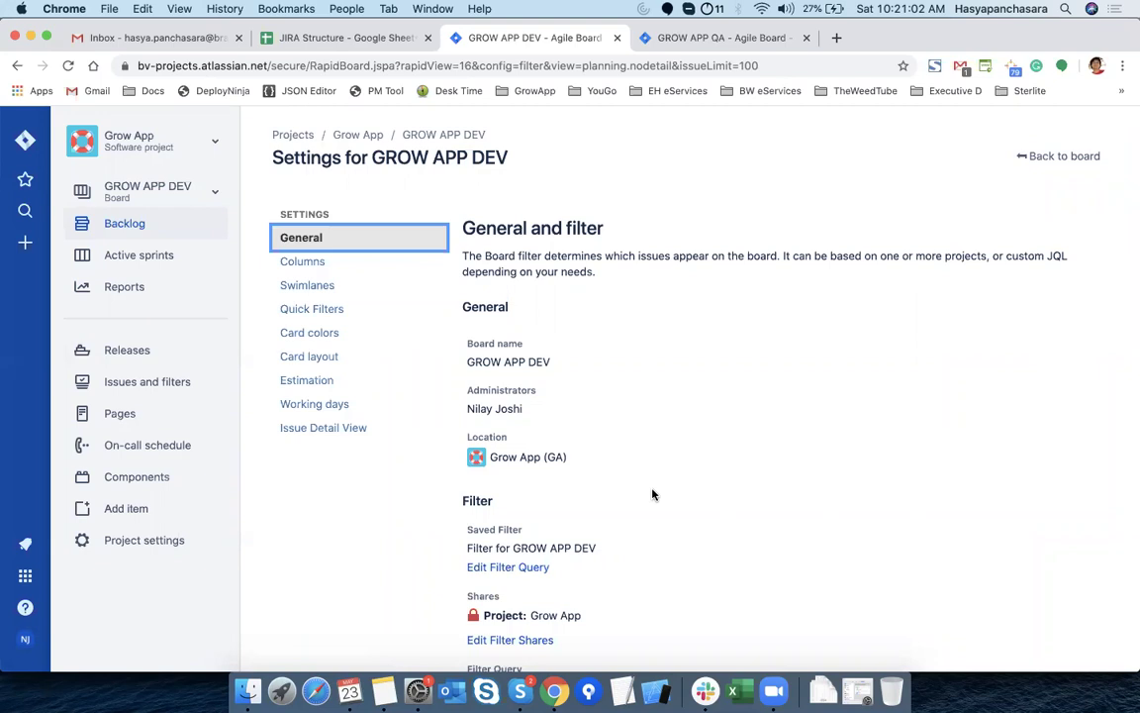
{"action": "scroll", "coordinate": [652, 494], "scroll_direction": "down", "scroll_amount": 3}
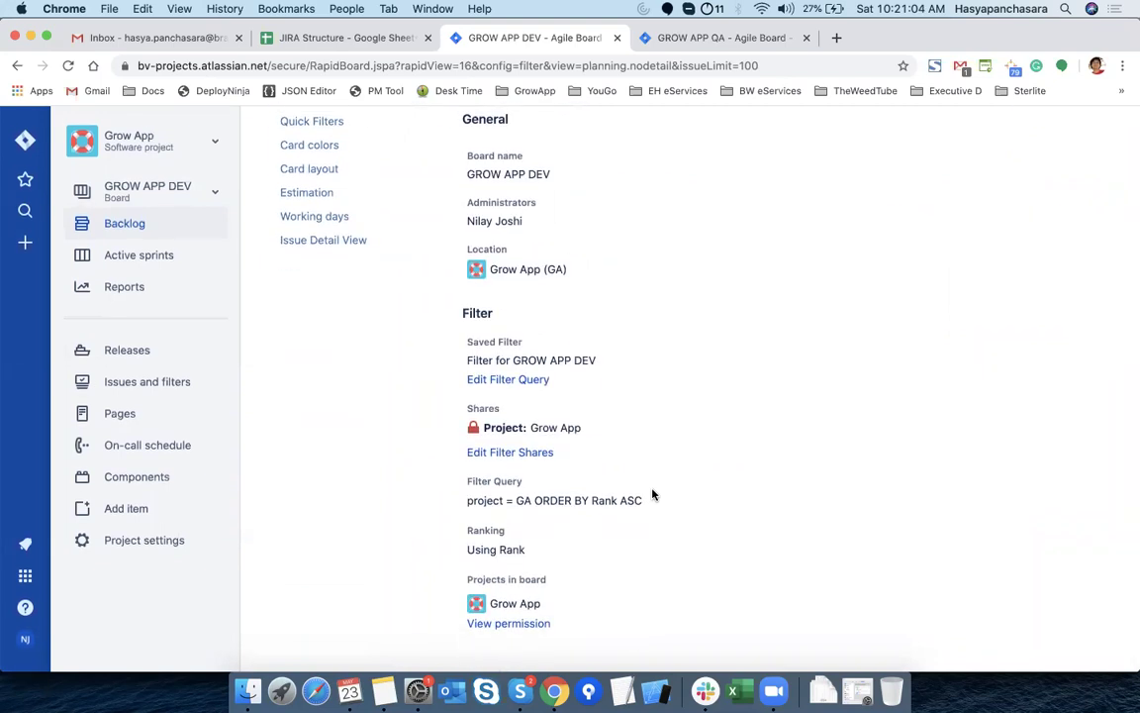
{"action": "left_click", "coordinate": [512, 384]}
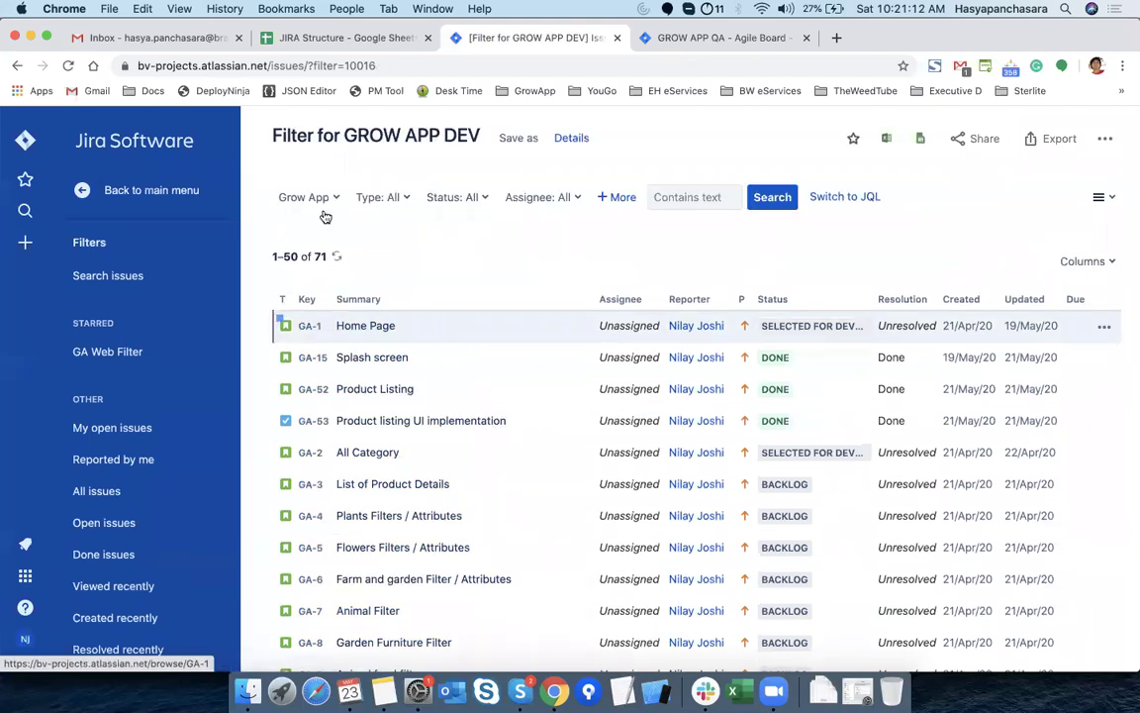
Restrict the filter's issue type to Epic, Story, Task and Sub-task, leaving 21 issues
{"action": "left_click", "coordinate": [404, 199]}
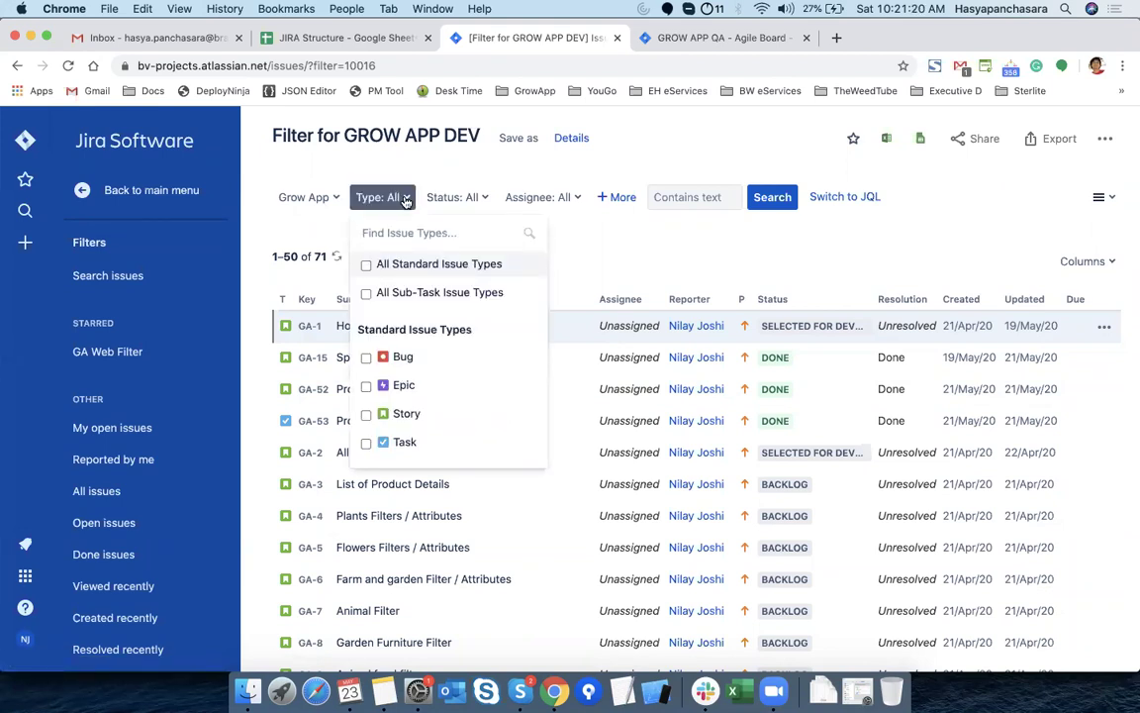
{"action": "left_click", "coordinate": [366, 386]}
{"action": "left_click", "coordinate": [365, 416]}
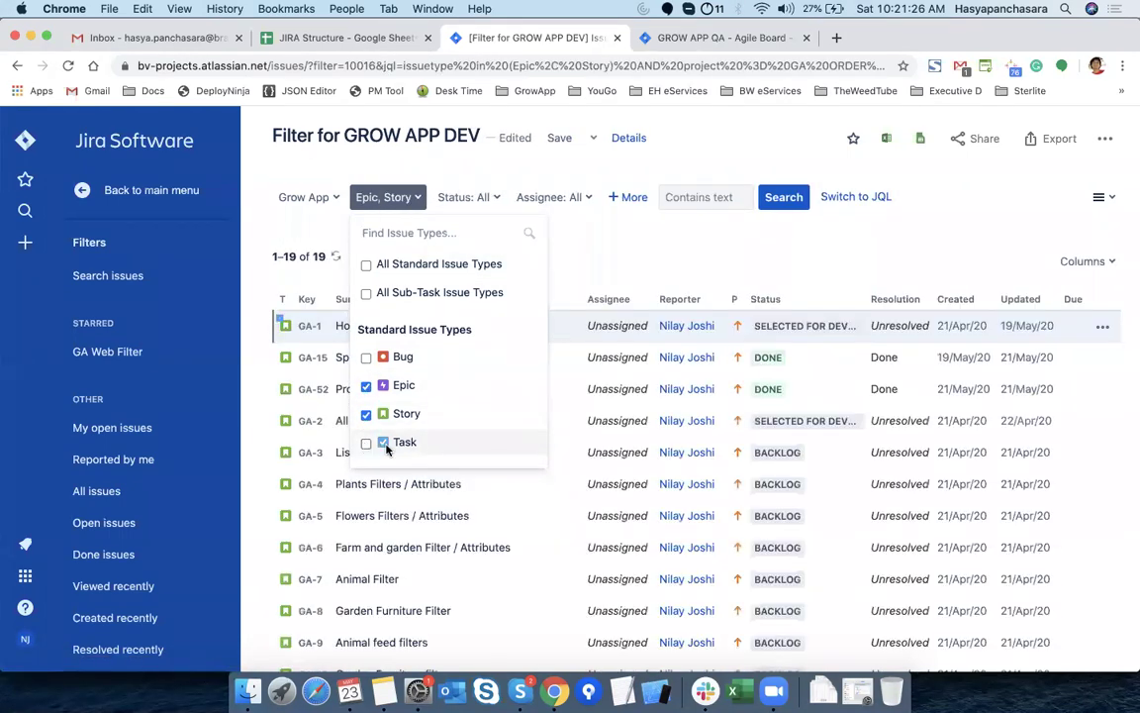
{"action": "left_click", "coordinate": [391, 446]}
{"action": "left_click", "coordinate": [366, 454]}
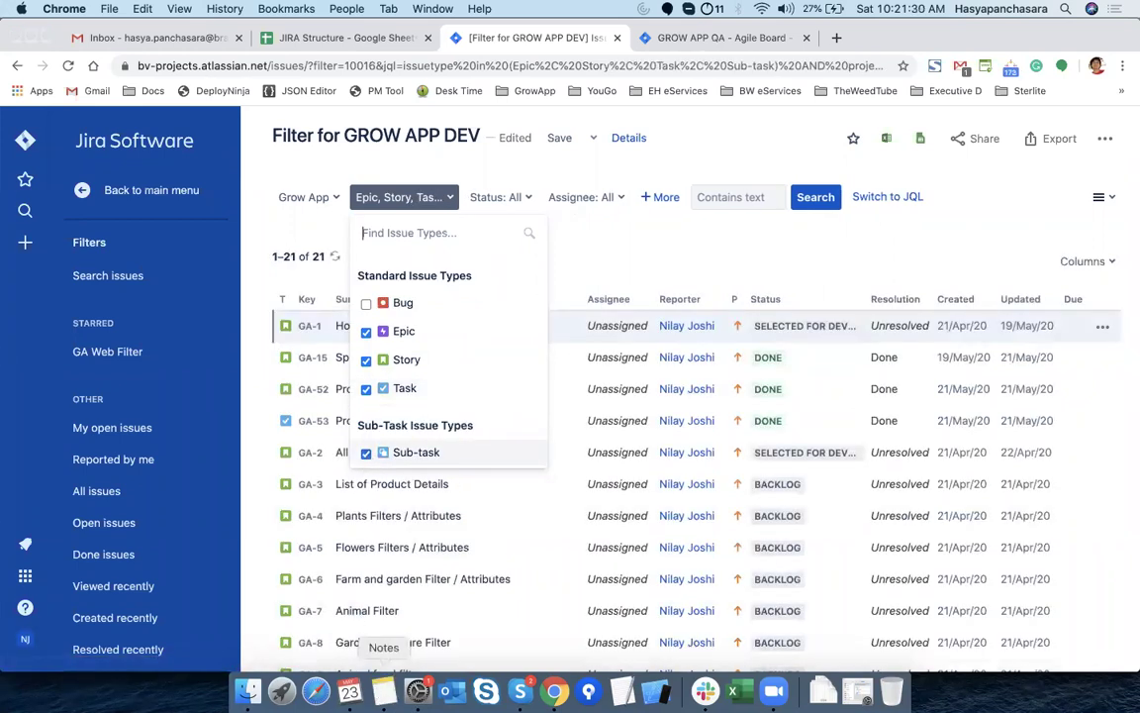
Mark the Epic through Sub-task, Sprint and Time log items in the board-setup notes
{"action": "key", "text": "super+Tab"}
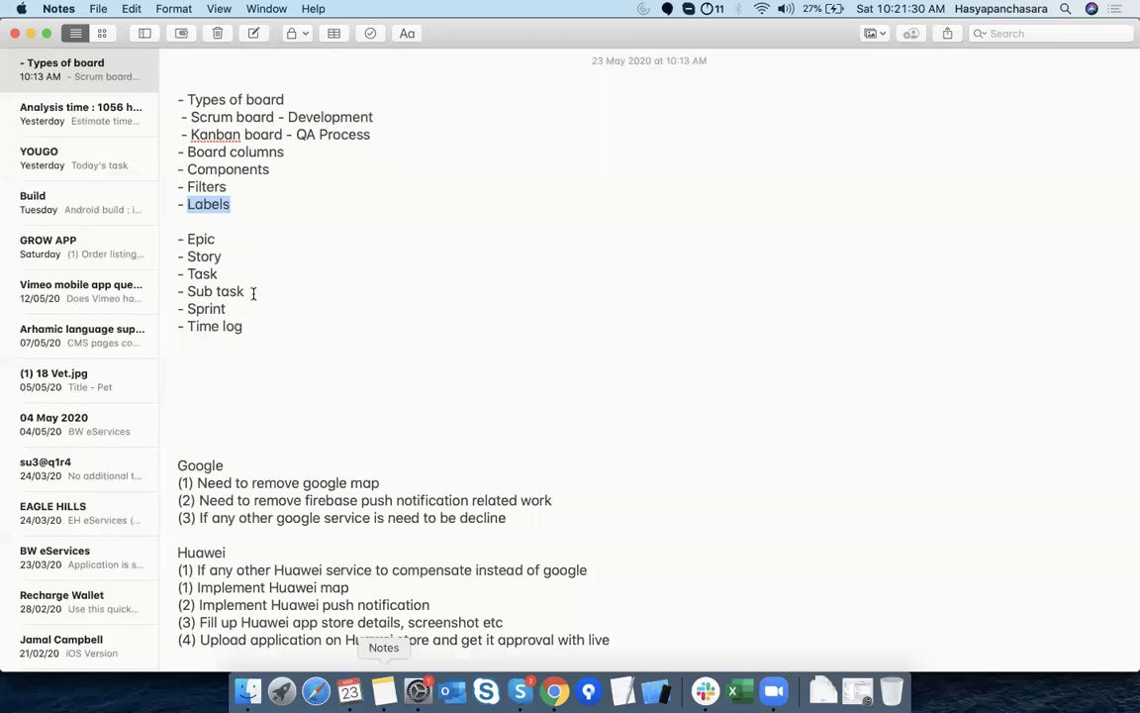
{"action": "left_click_drag", "start_coordinate": [243, 291], "coordinate": [179, 239]}
{"action": "double_click", "coordinate": [203, 309]}
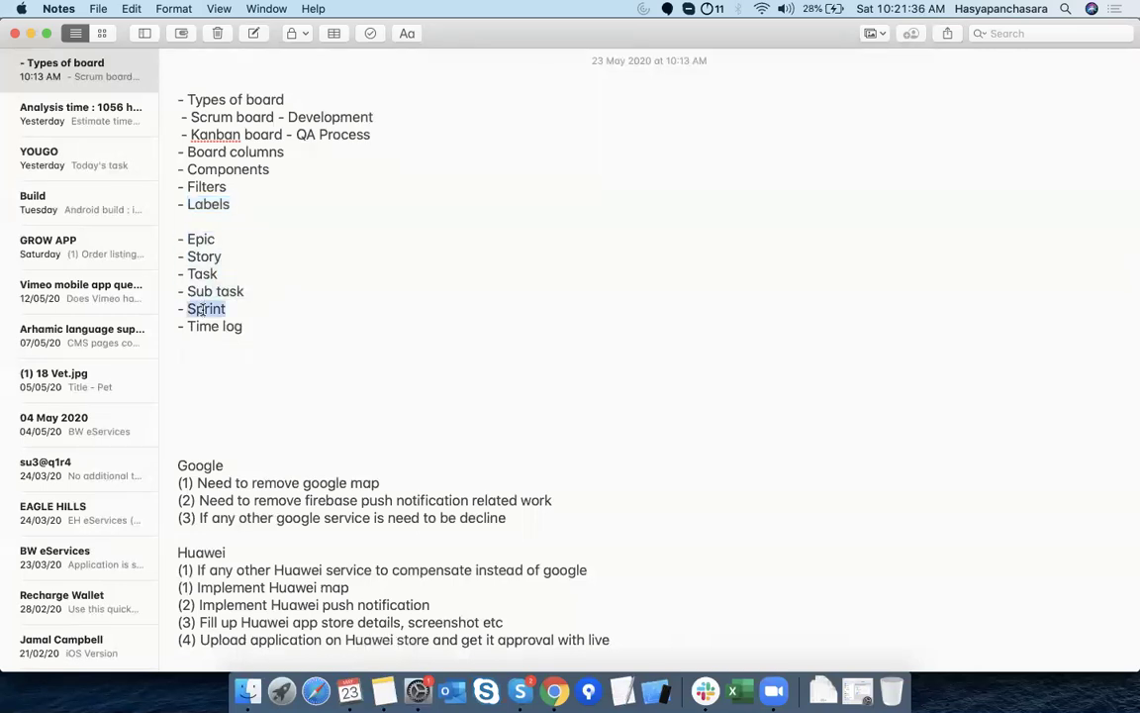
{"action": "double_click", "coordinate": [201, 327]}
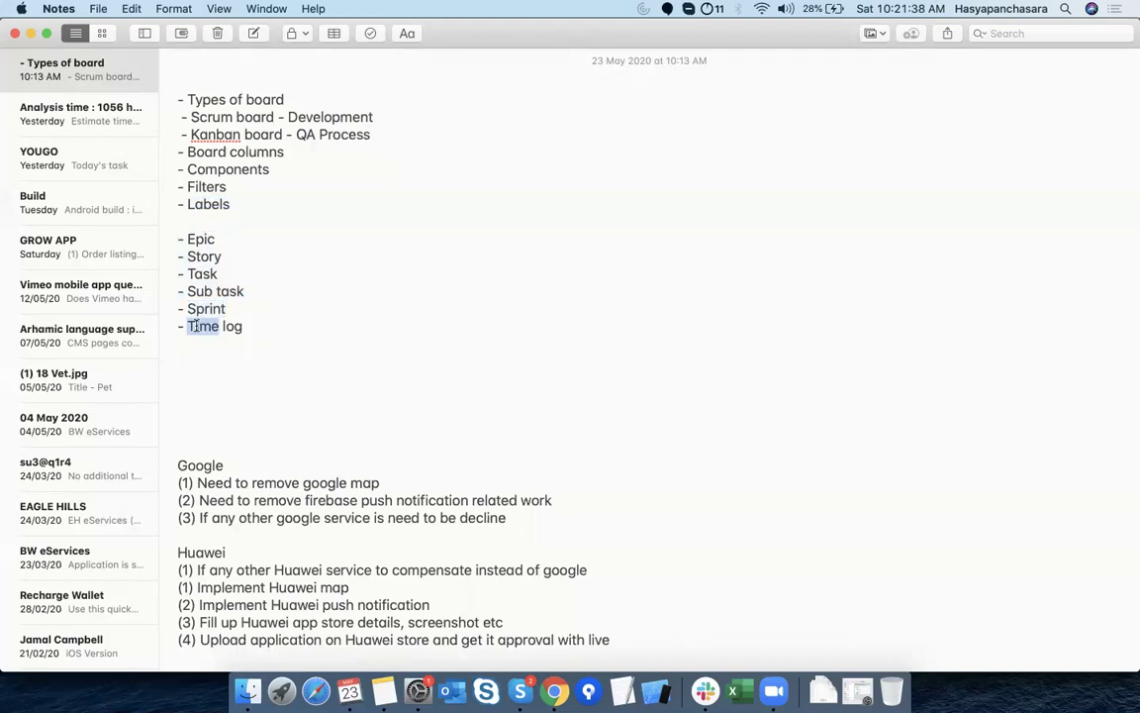
{"action": "key", "text": "super+Tab"}
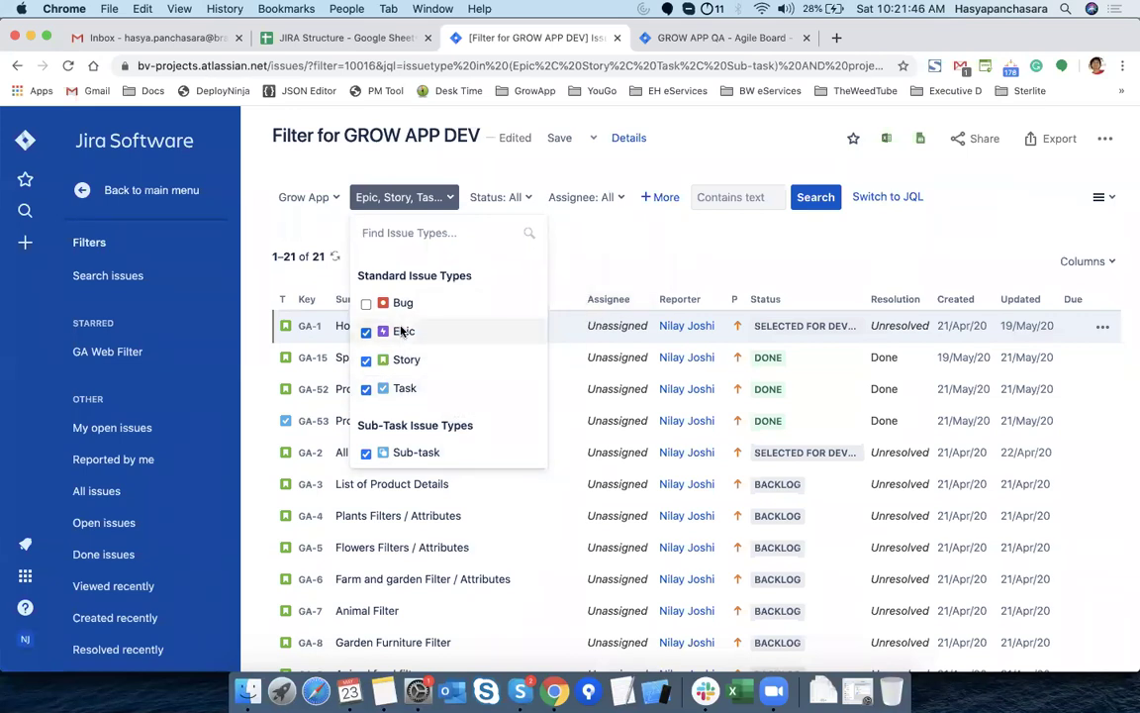
Add a Component criterion set to iOS to the GROW APP DEV filter and save it, leaving 8 issues
{"action": "left_click", "coordinate": [671, 240]}
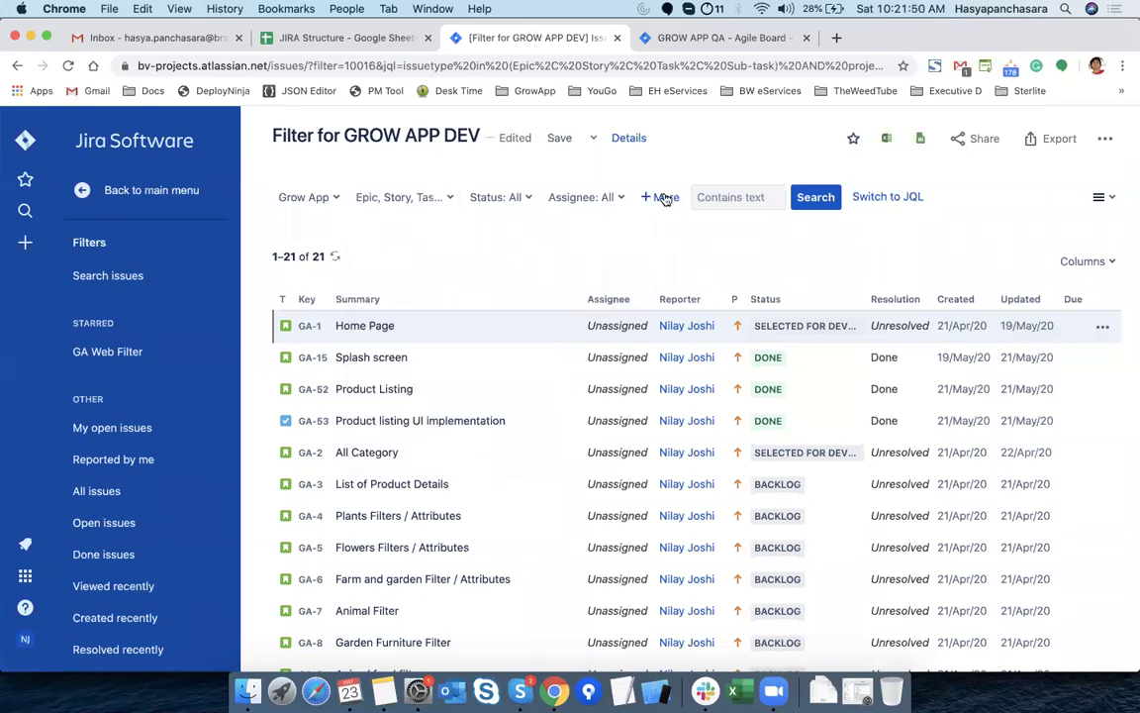
{"action": "left_click", "coordinate": [666, 199]}
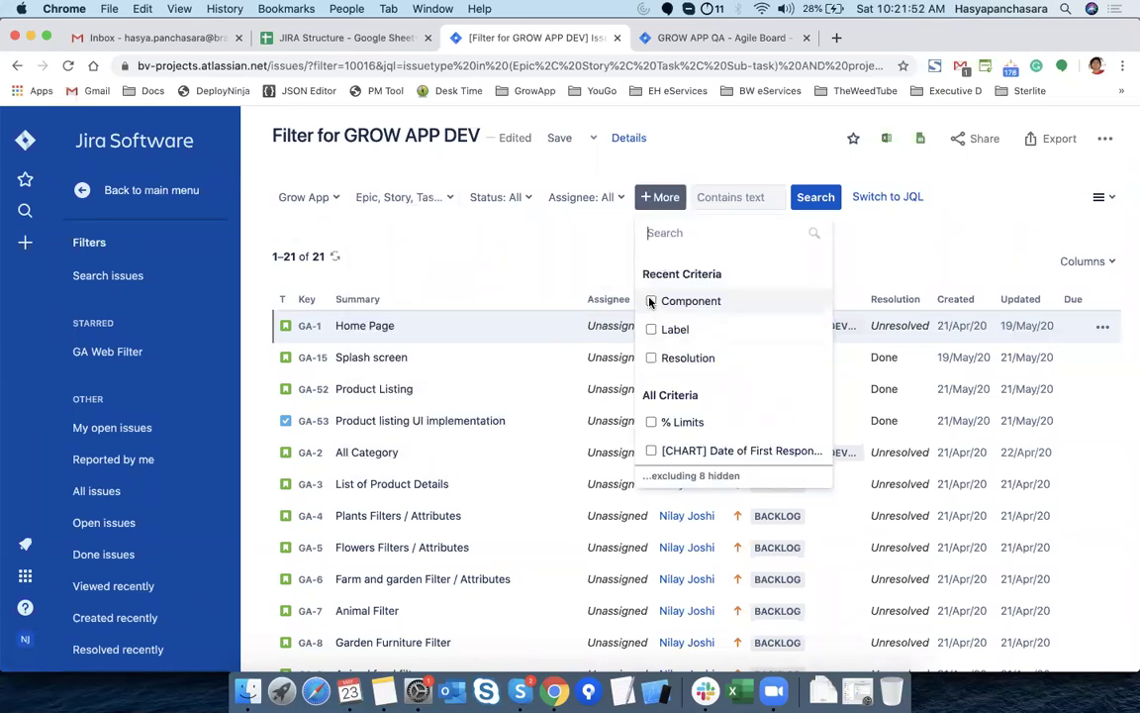
{"action": "left_click", "coordinate": [650, 299]}
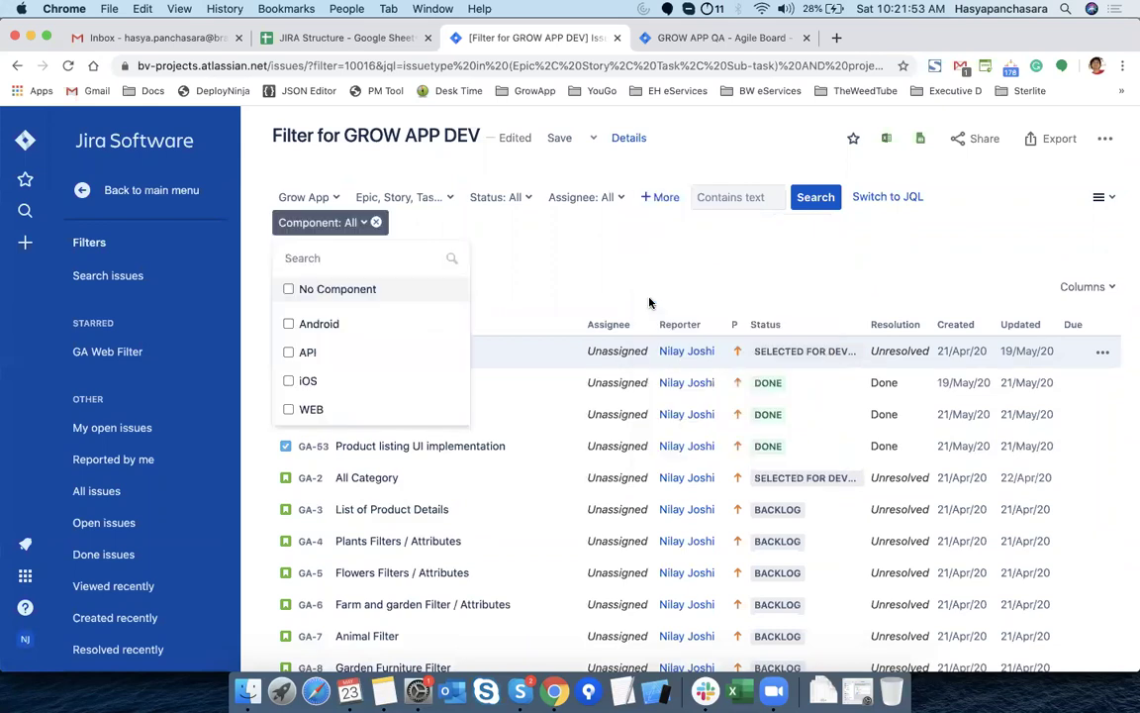
{"action": "left_click", "coordinate": [292, 385]}
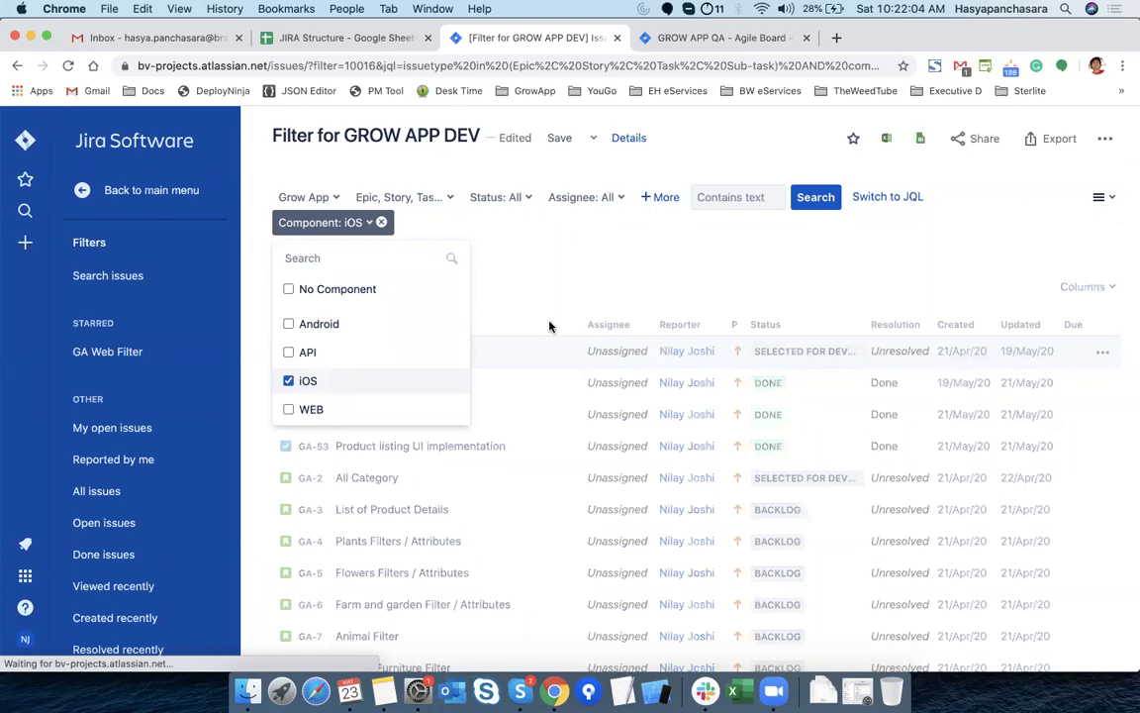
{"action": "left_click", "coordinate": [561, 138]}
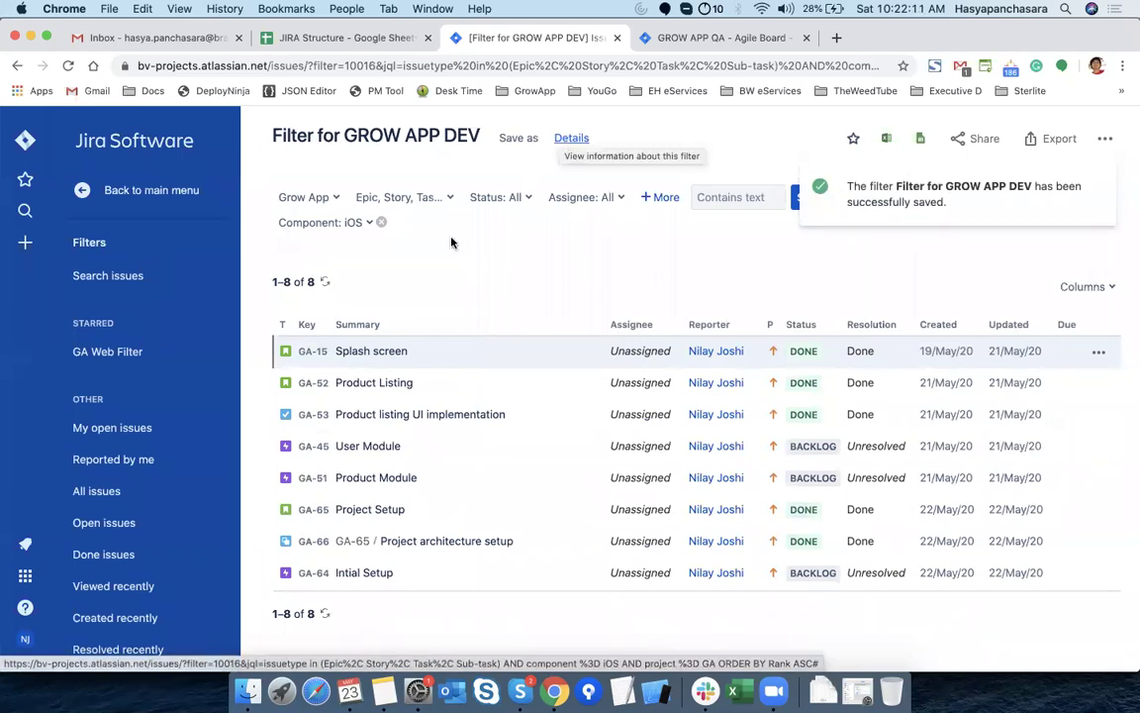
{"action": "left_click", "coordinate": [151, 192]}
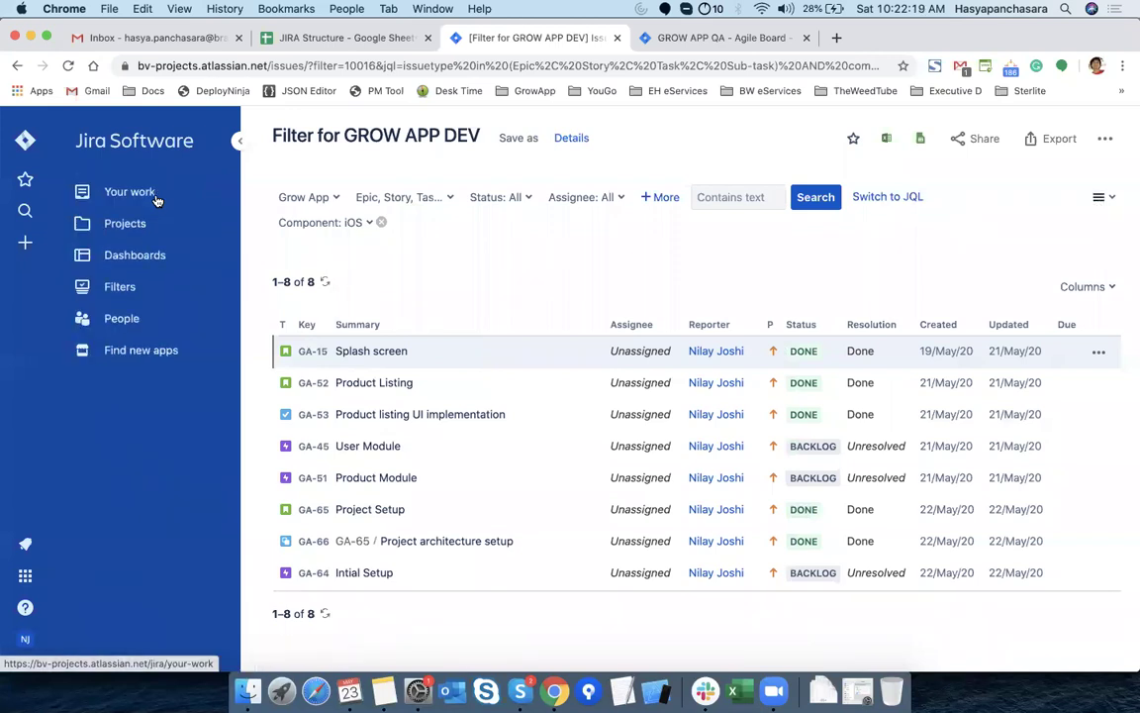
Open GROW APP DEV's Active sprints board, showing its workflow columns and no active sprints
{"action": "left_click", "coordinate": [155, 196]}
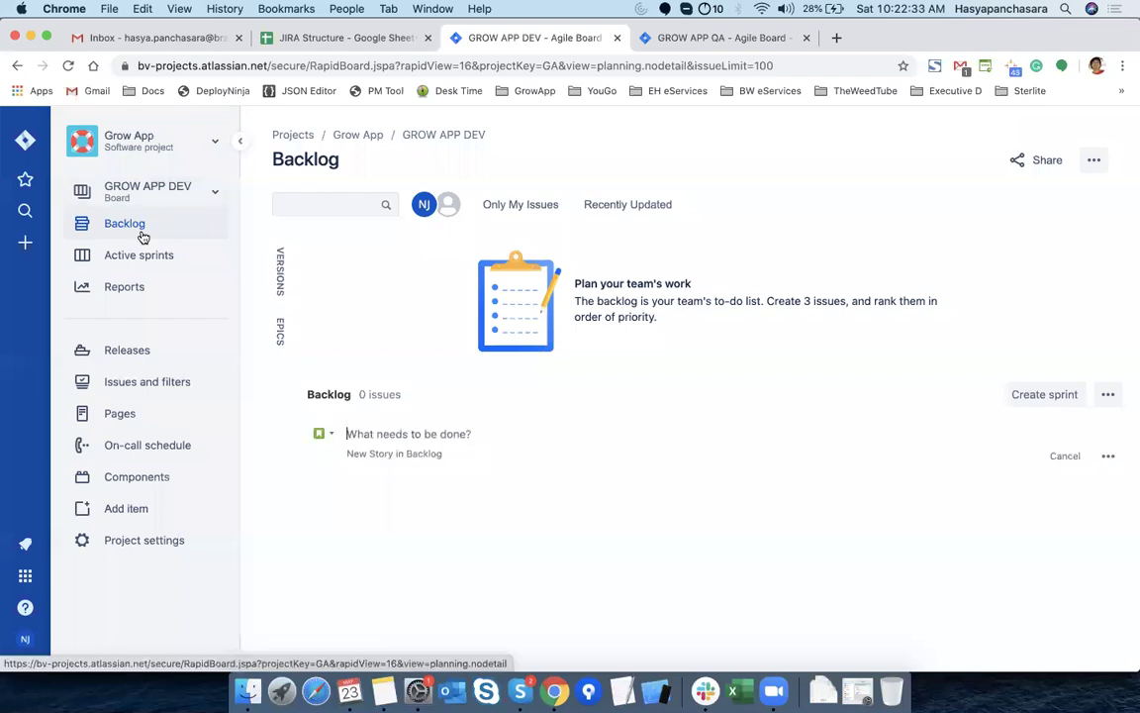
{"action": "left_click", "coordinate": [166, 199]}
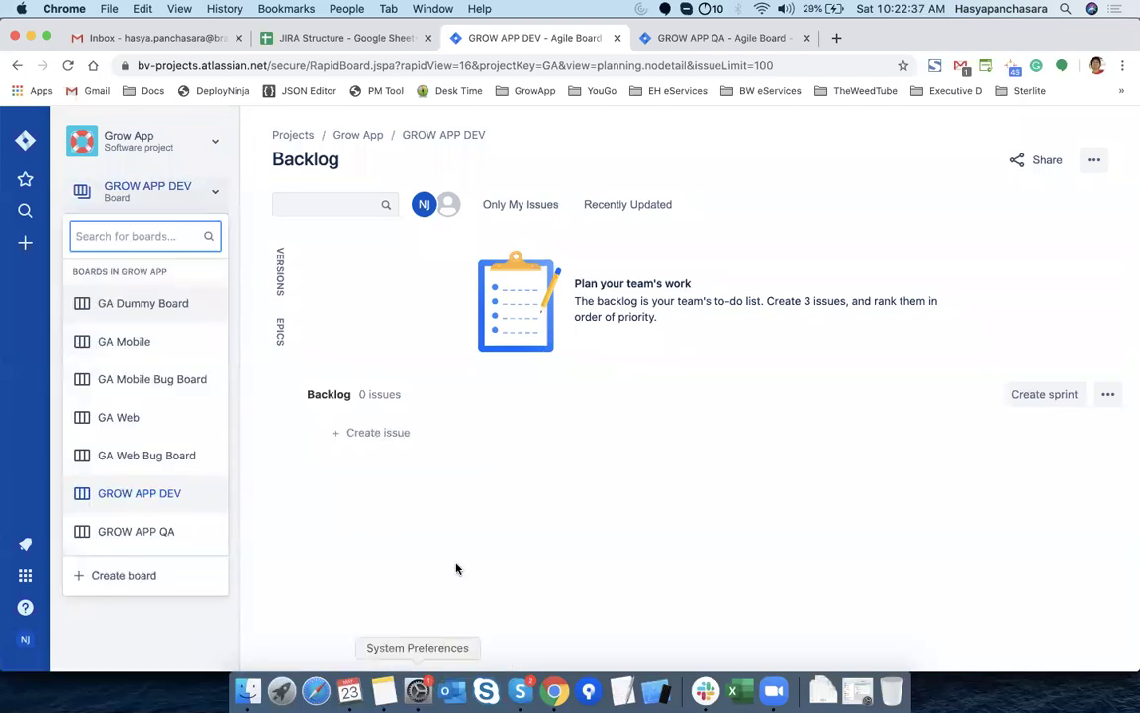
{"action": "left_click", "coordinate": [571, 552]}
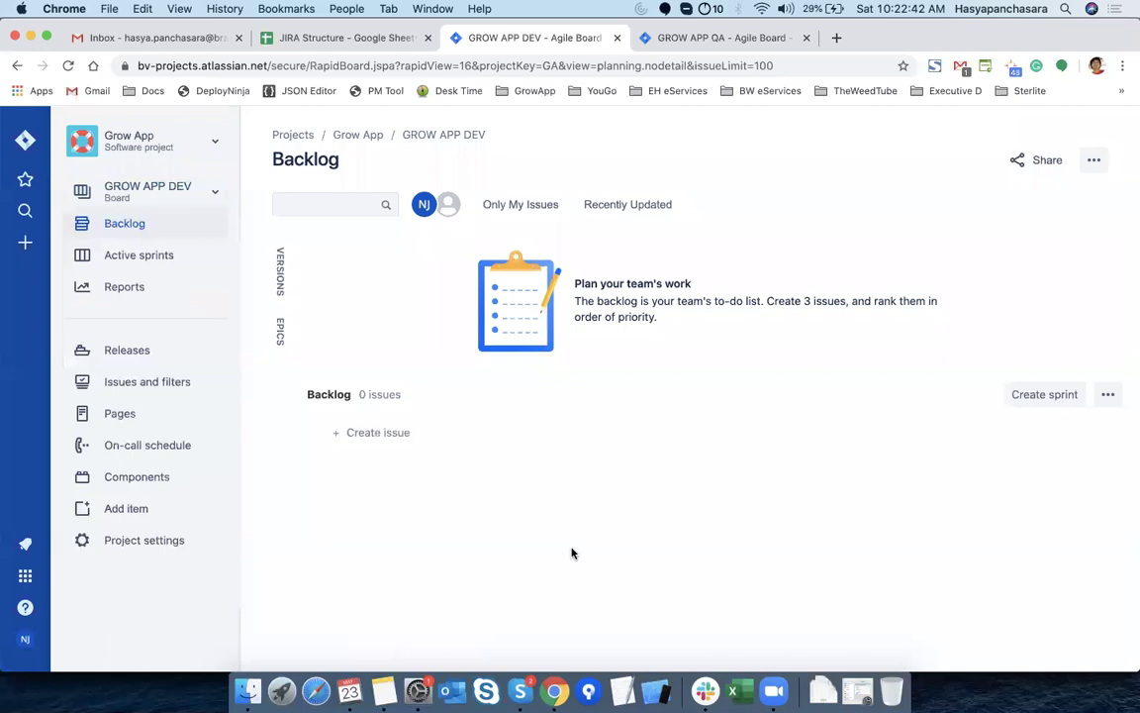
{"action": "left_click", "coordinate": [170, 265]}
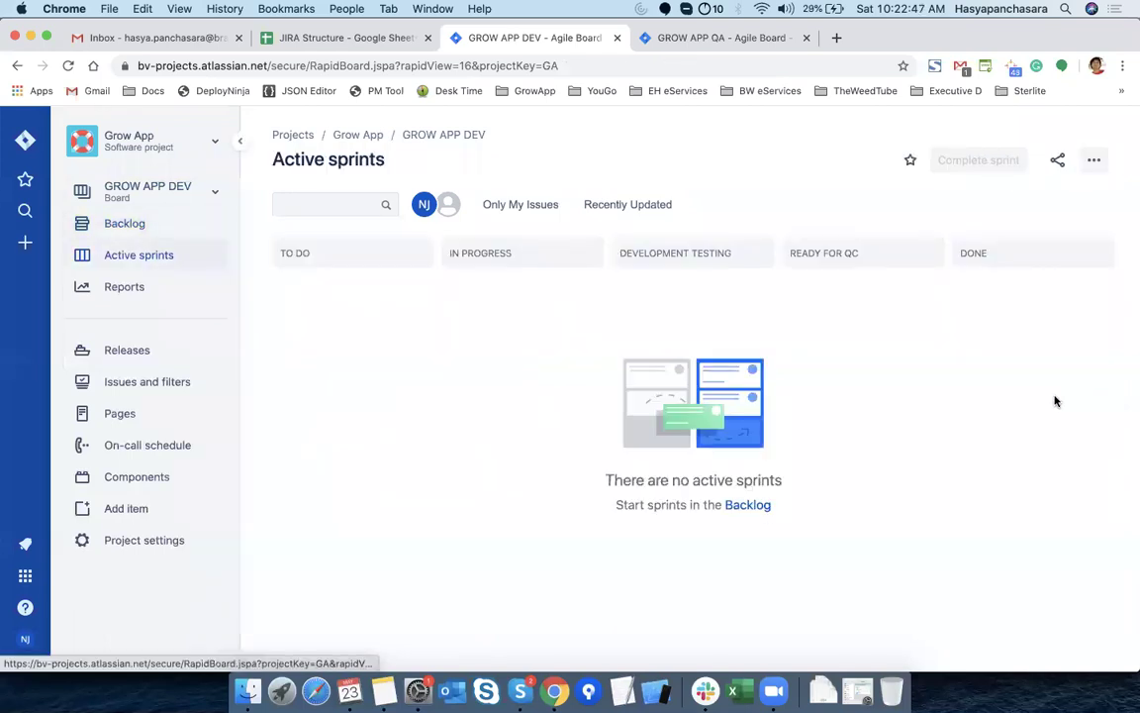
{"action": "left_click", "coordinate": [126, 223]}
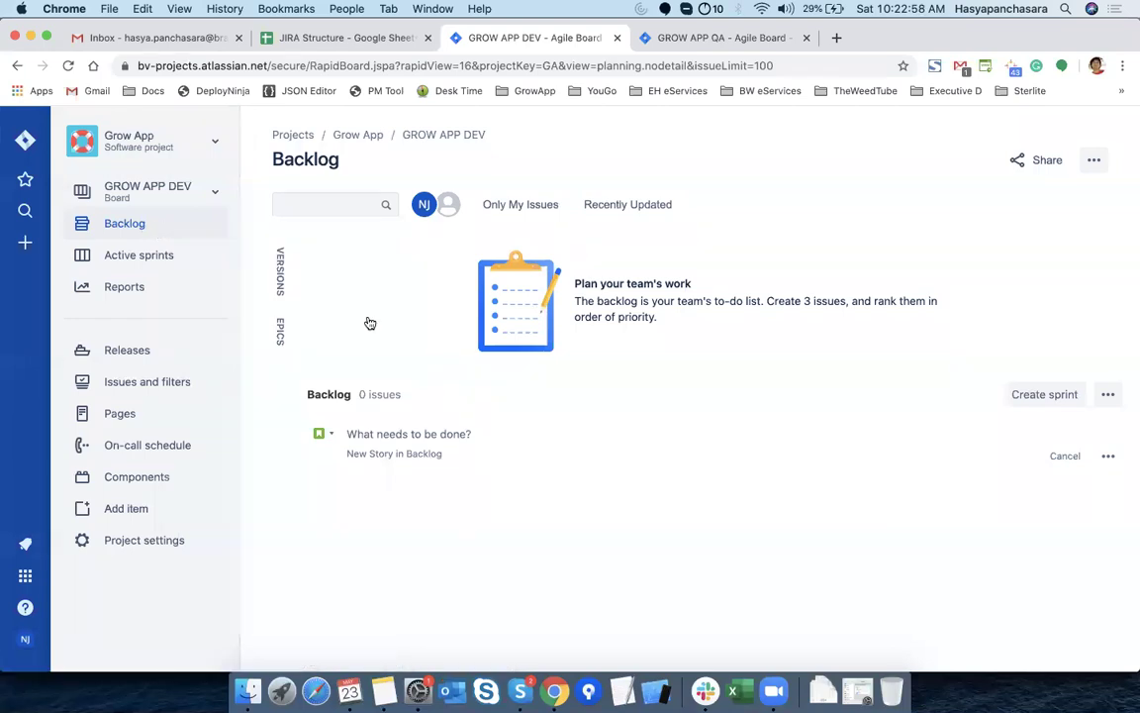
{"action": "left_click", "coordinate": [149, 255]}
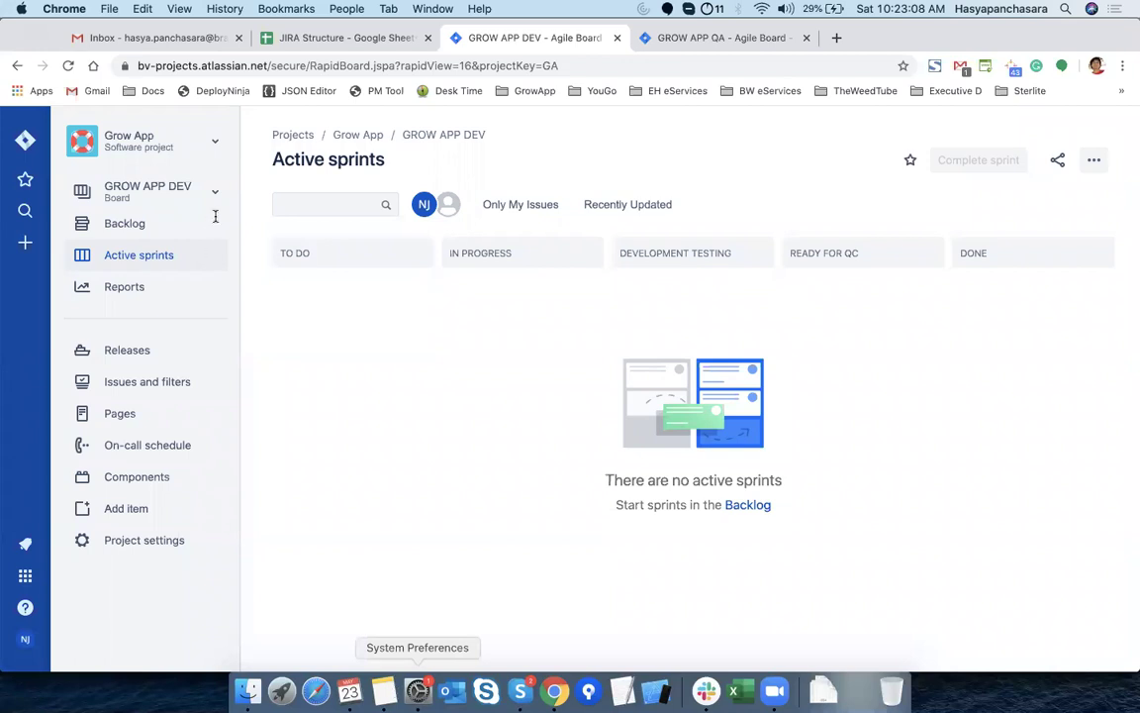
{"action": "key", "text": "super+Tab"}
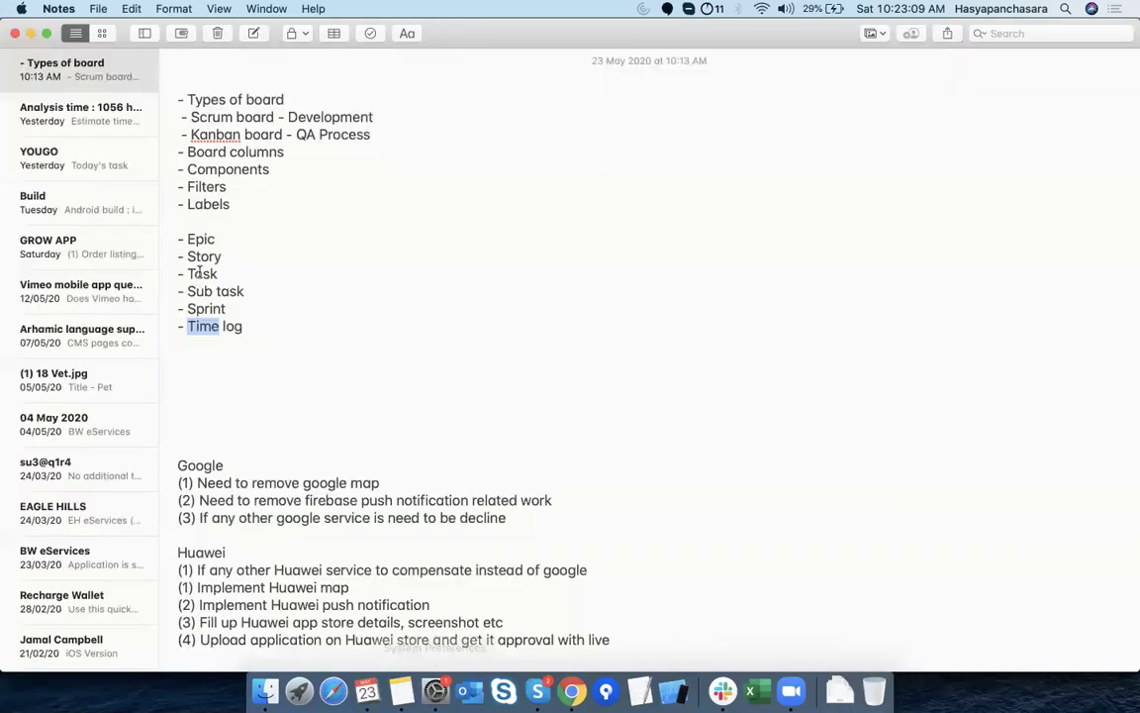
Mark the Labels item in the Notes checklist and go back to the GROW APP DEV board
{"action": "double_click", "coordinate": [208, 204]}
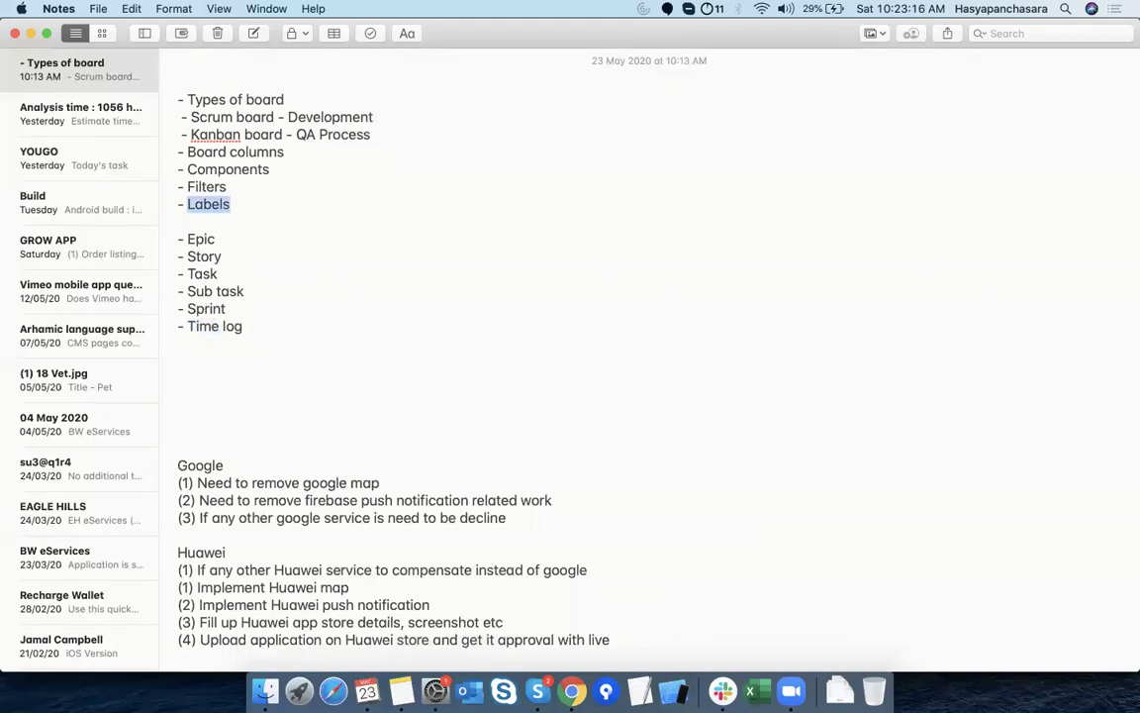
{"action": "left_click", "coordinate": [572, 691]}
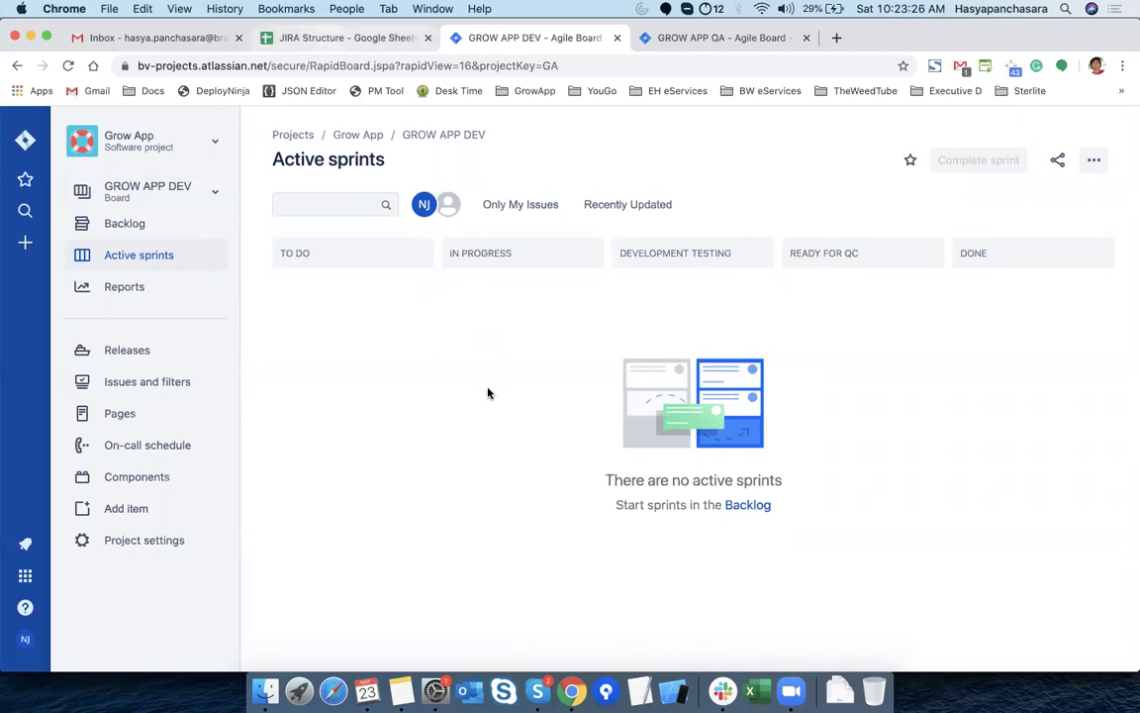
Check the JIRA Structure sheet, then return to the GROW APP QA Kanban board (To Do 40, In Progress 23, Done 8)
{"action": "key", "text": "ctrl+shift+Tab"}
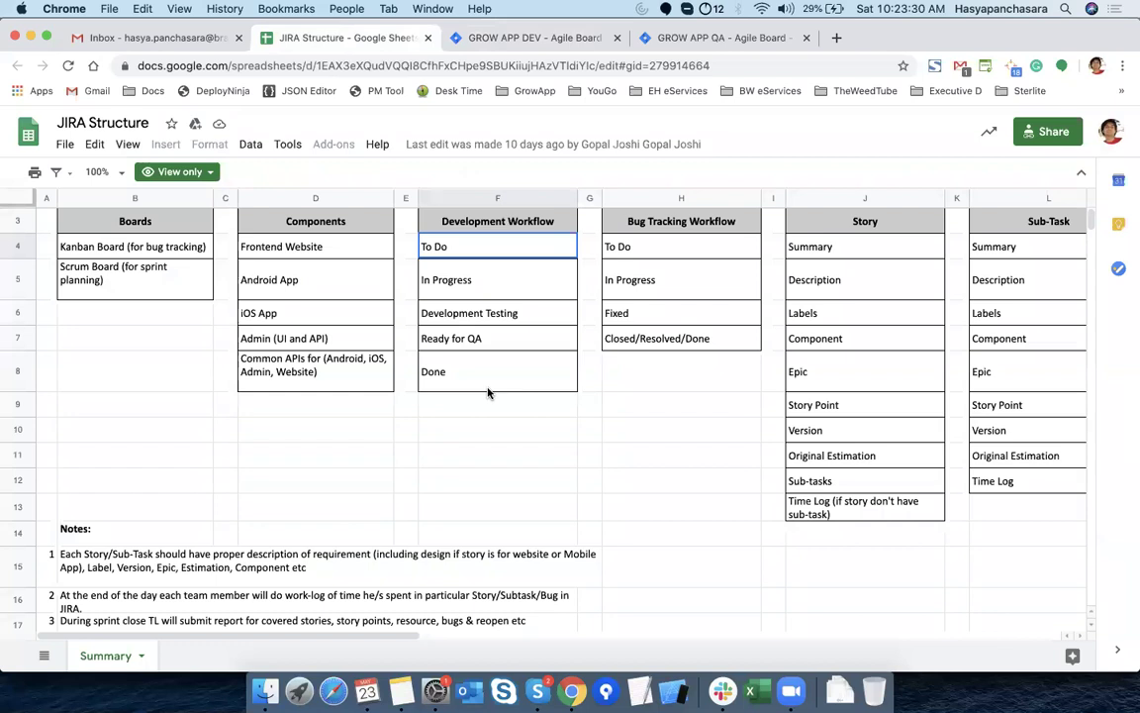
{"action": "left_click", "coordinate": [523, 39]}
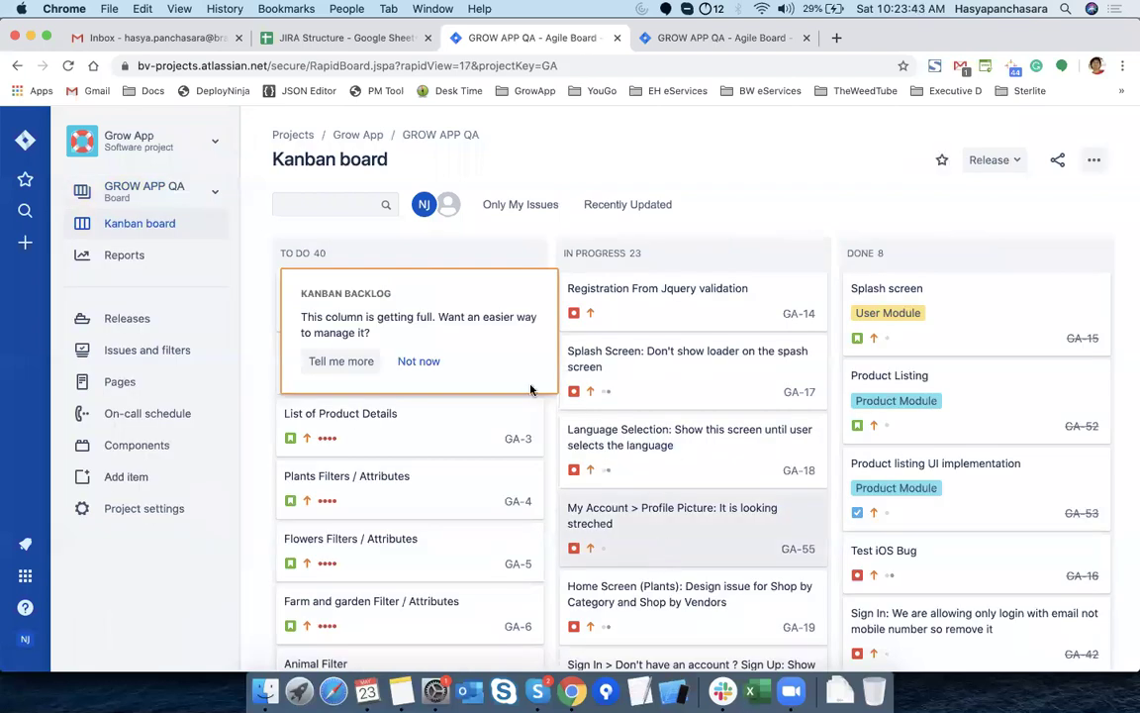
Open the Columns page of the GROW APP QA board settings
{"action": "left_click", "coordinate": [1094, 161]}
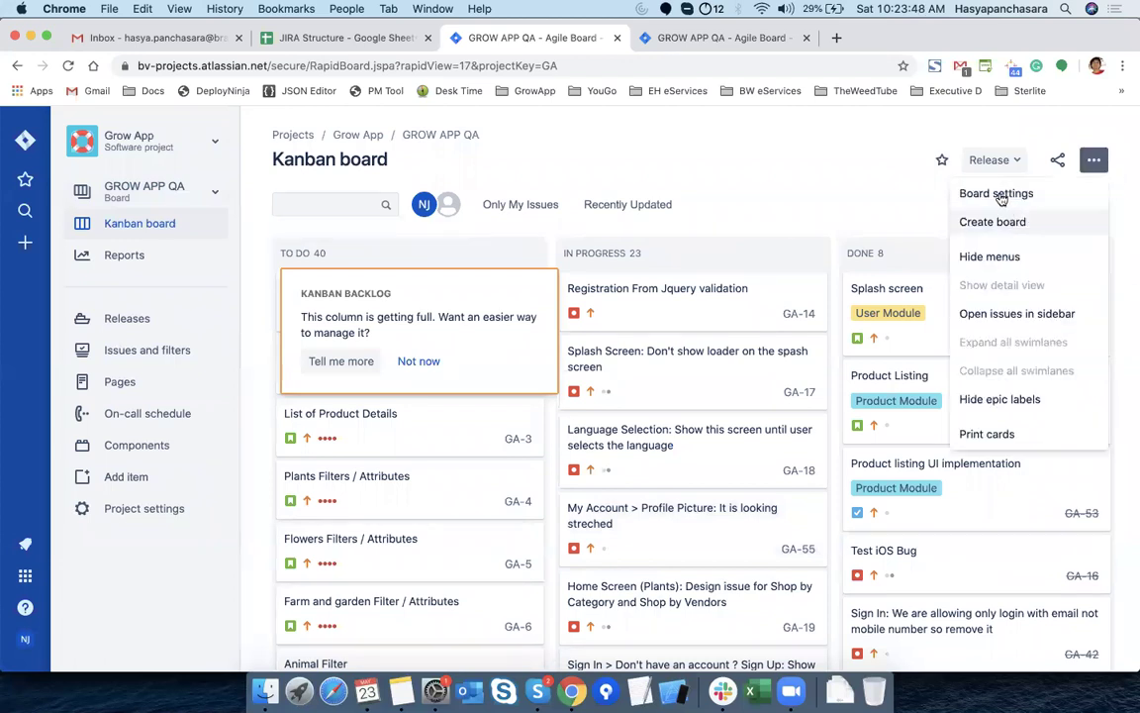
{"action": "left_click", "coordinate": [997, 194]}
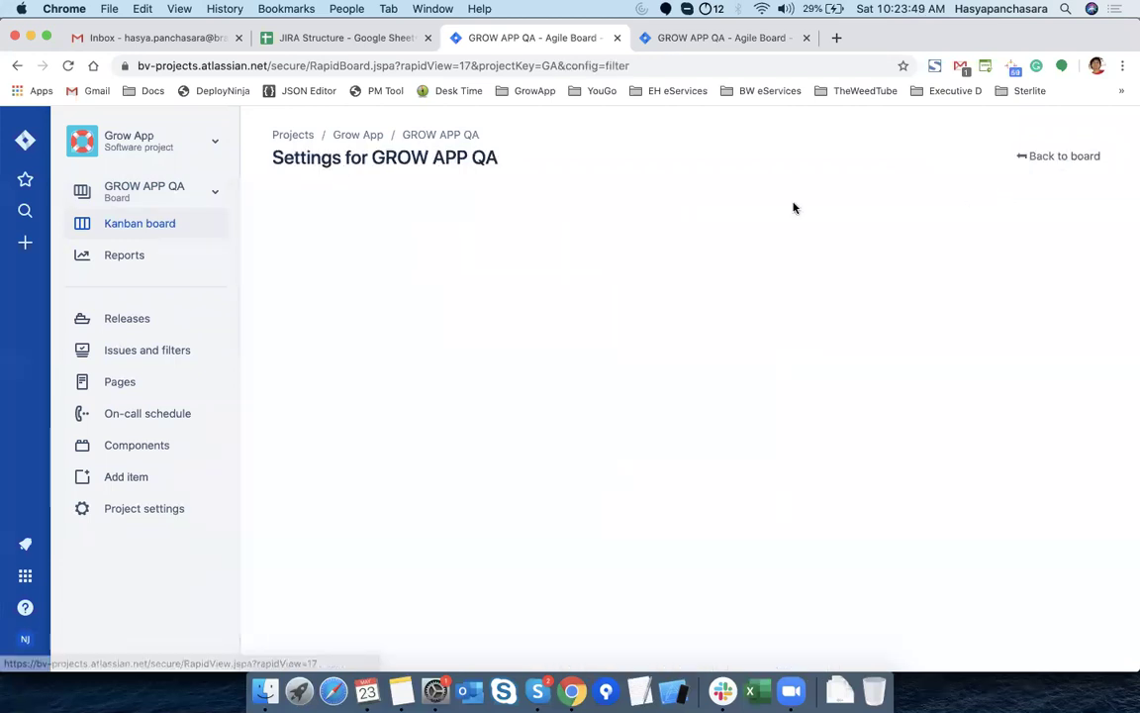
{"action": "left_click", "coordinate": [303, 262]}
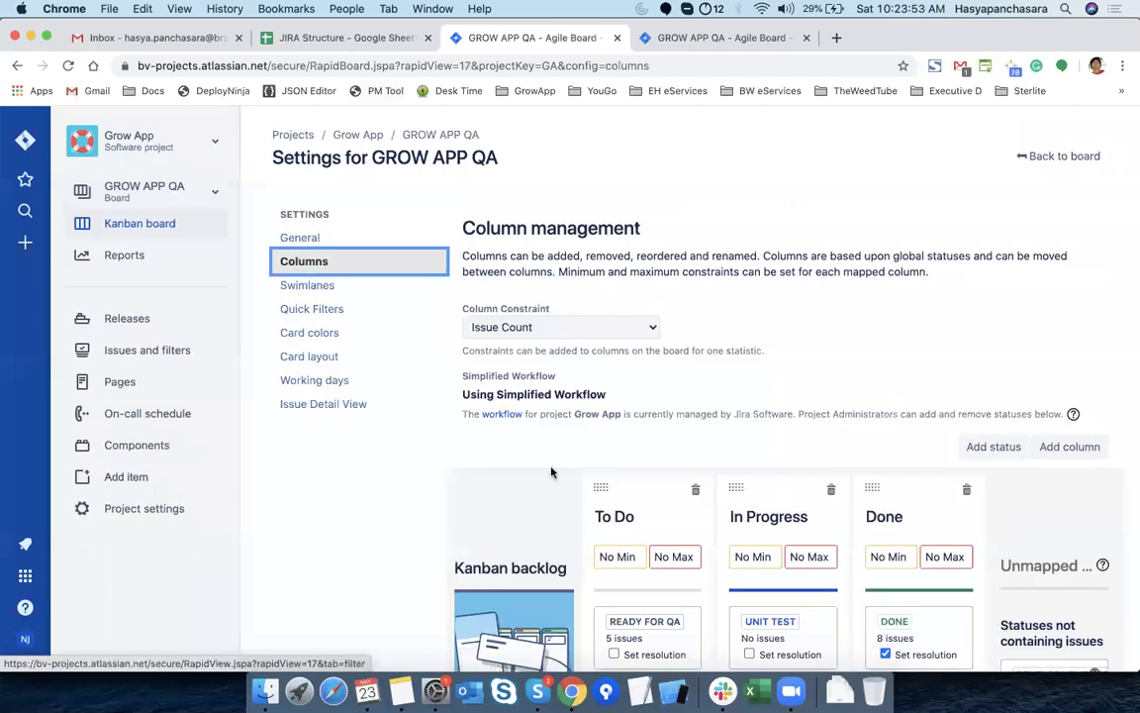
Compare the column mapping, with Ready for QA, Backlog and Selected for Dev under To Do, against the JIRA Structure sheet
{"action": "key", "text": "ctrl+shift+Tab"}
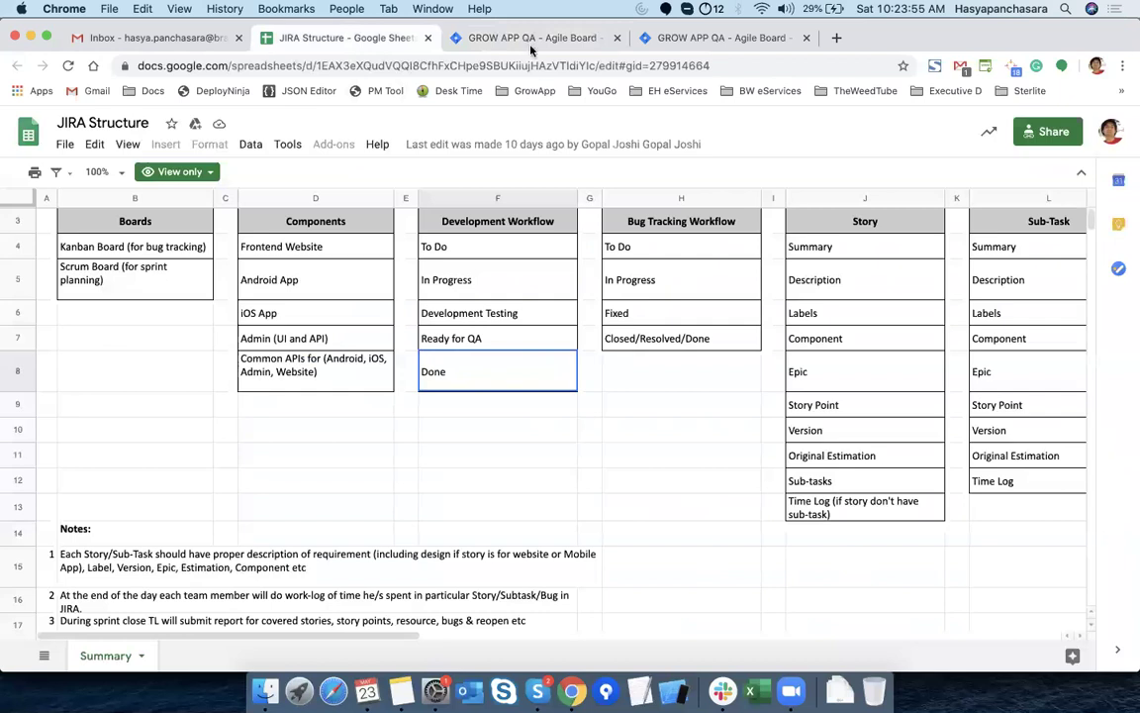
{"action": "key", "text": "ctrl+Tab"}
{"action": "key", "text": "ctrl+shift+Tab"}
{"action": "left_click", "coordinate": [512, 40]}
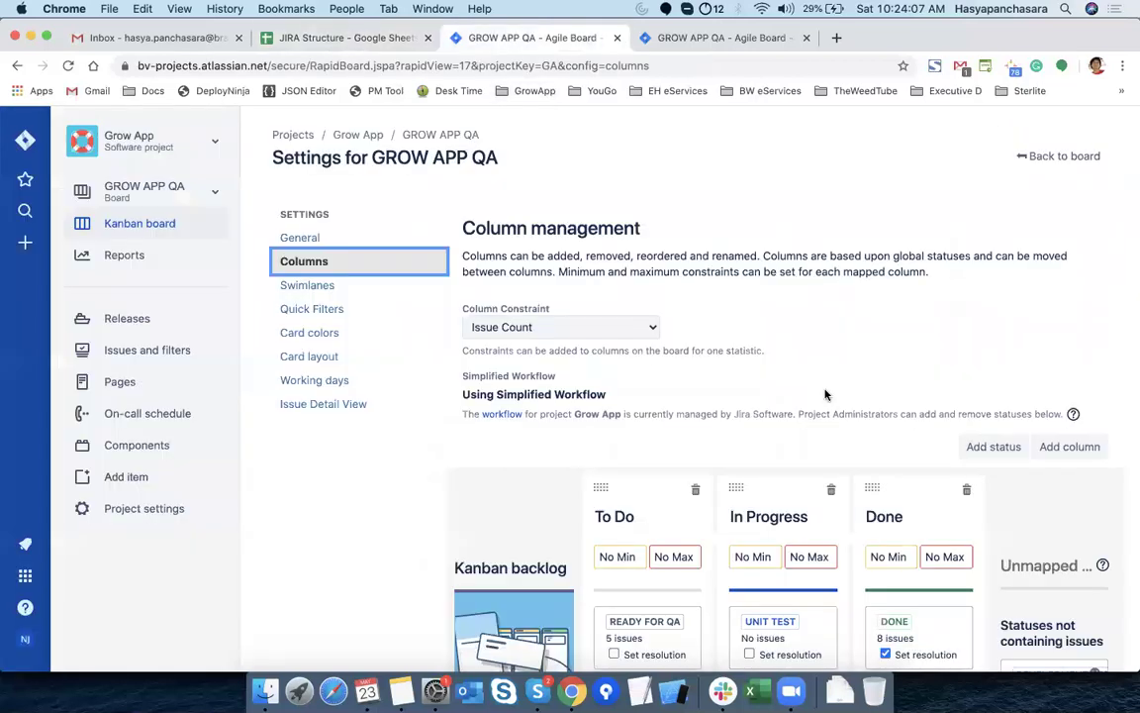
{"action": "scroll", "coordinate": [825, 394], "scroll_direction": "down", "scroll_amount": 3}
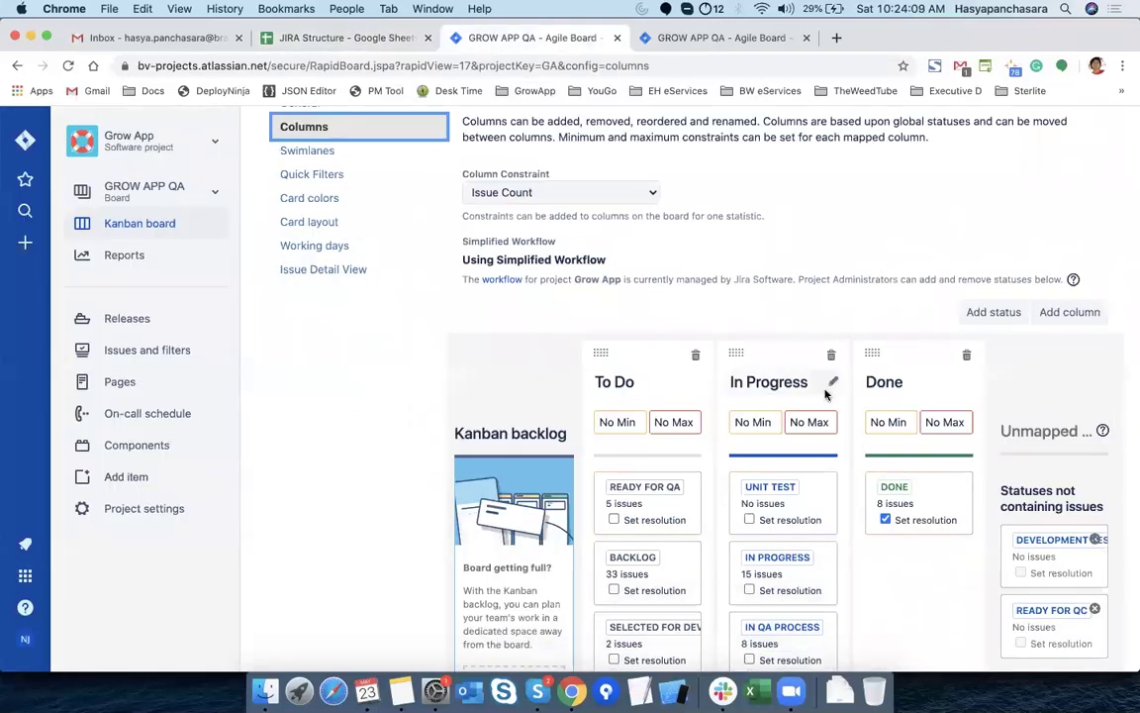
{"action": "scroll", "coordinate": [826, 394], "scroll_direction": "up", "scroll_amount": 3}
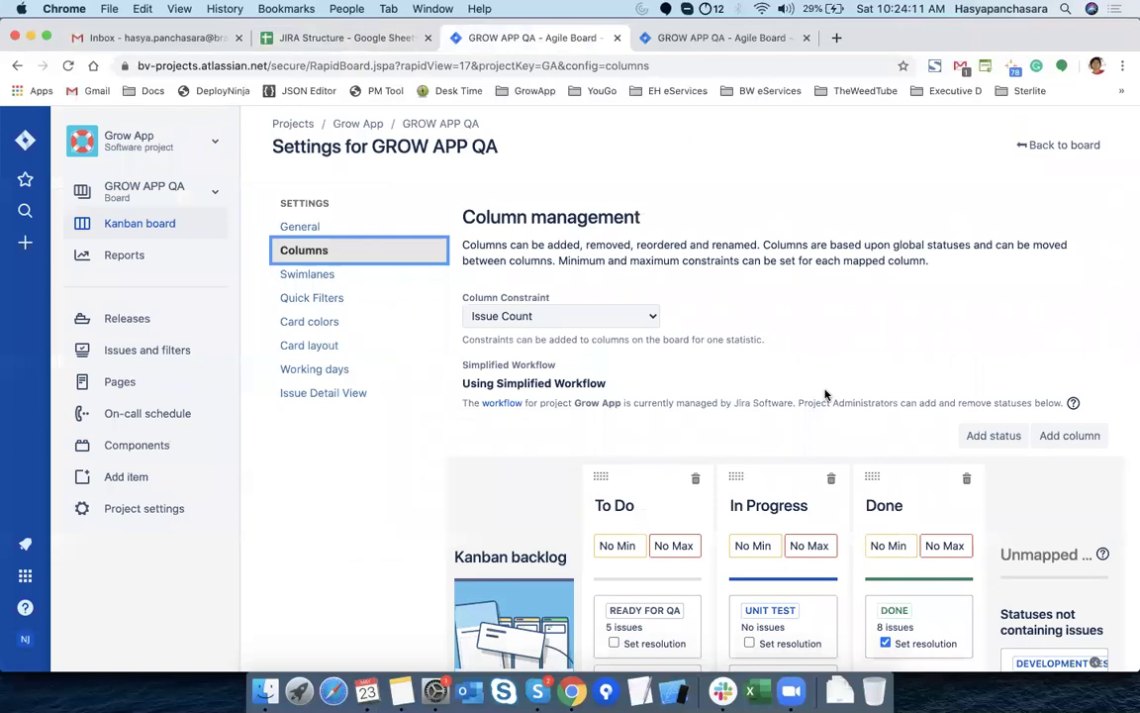
Start a new board column, first naming it 'Ready for QC'
{"action": "left_click", "coordinate": [1074, 435]}
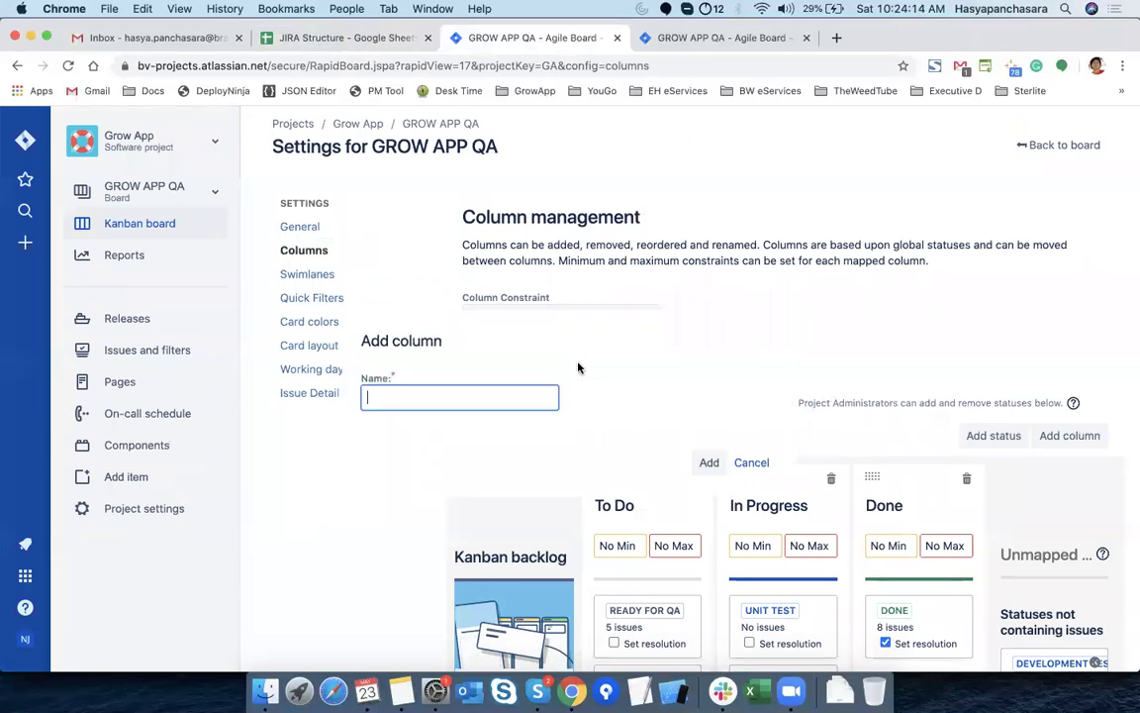
{"action": "type", "text": "Reds"}
{"action": "key", "text": "BackSpace"}
{"action": "type", "text": "ad"}
{"action": "key", "text": "BackSpace"}
{"action": "key", "text": "BackSpace"}
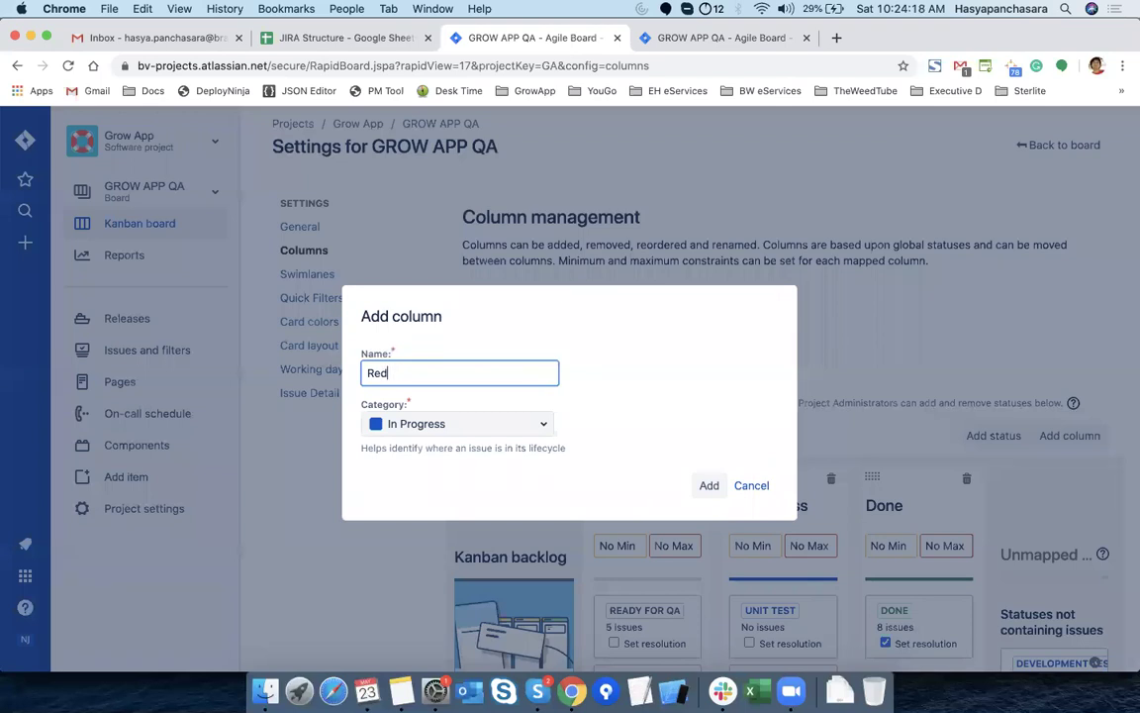
{"action": "key", "text": "BackSpace"}
{"action": "type", "text": "ady fo"}
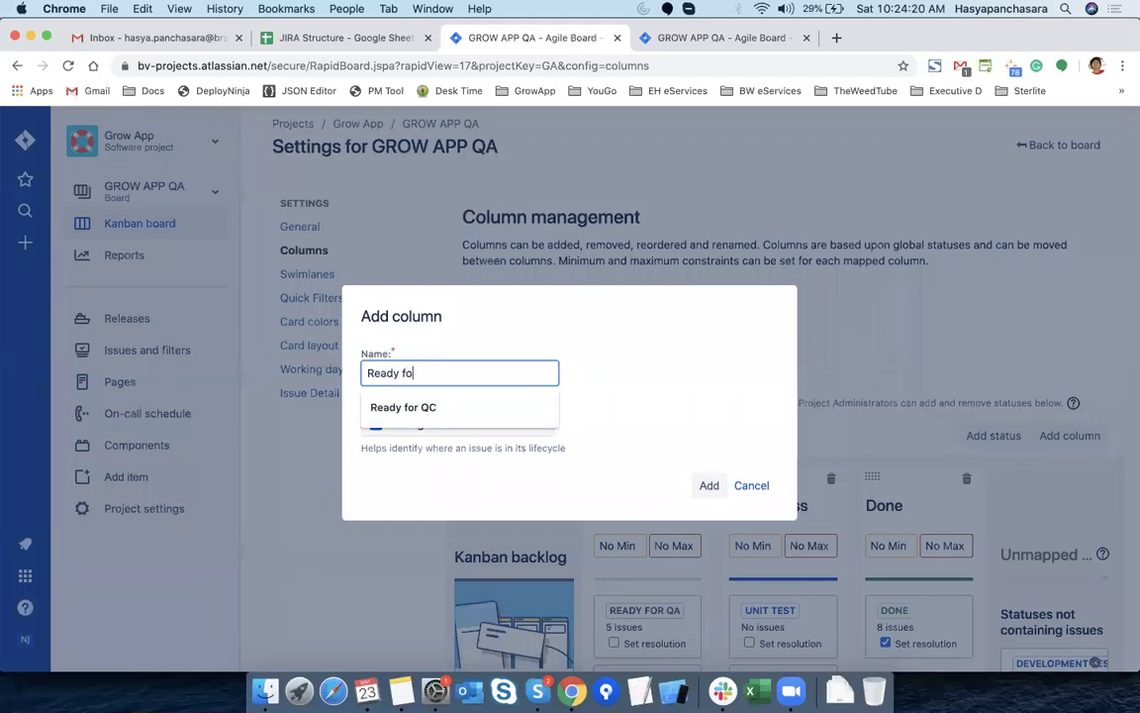
{"action": "type", "text": "r QA"}
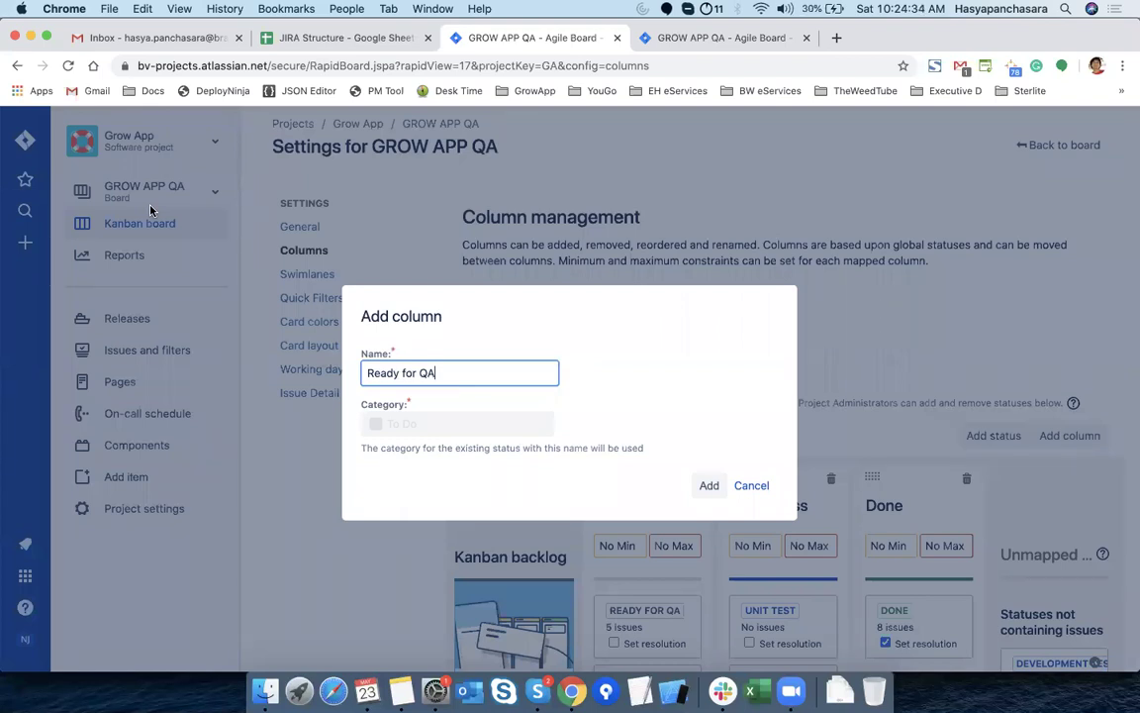
{"action": "key", "text": "BackSpace"}
{"action": "type", "text": "C"}
Rename the new column to 'For QA to test' and add it to the board
{"action": "key", "text": "super+a"}
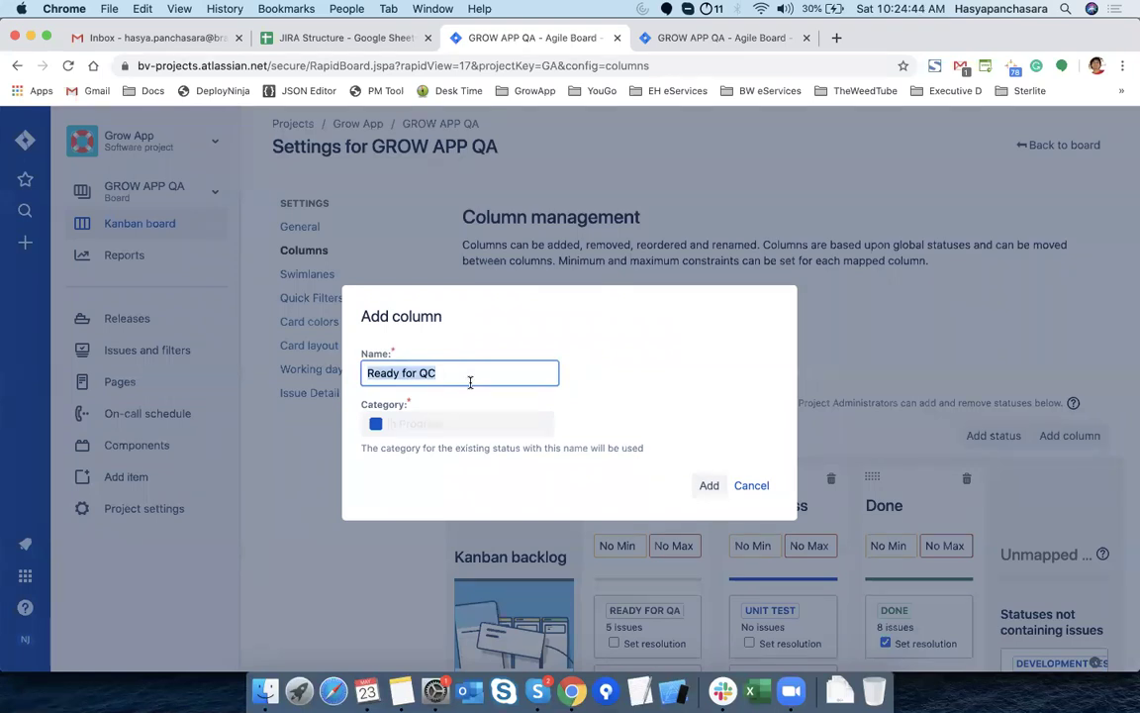
{"action": "type", "text": "Q"}
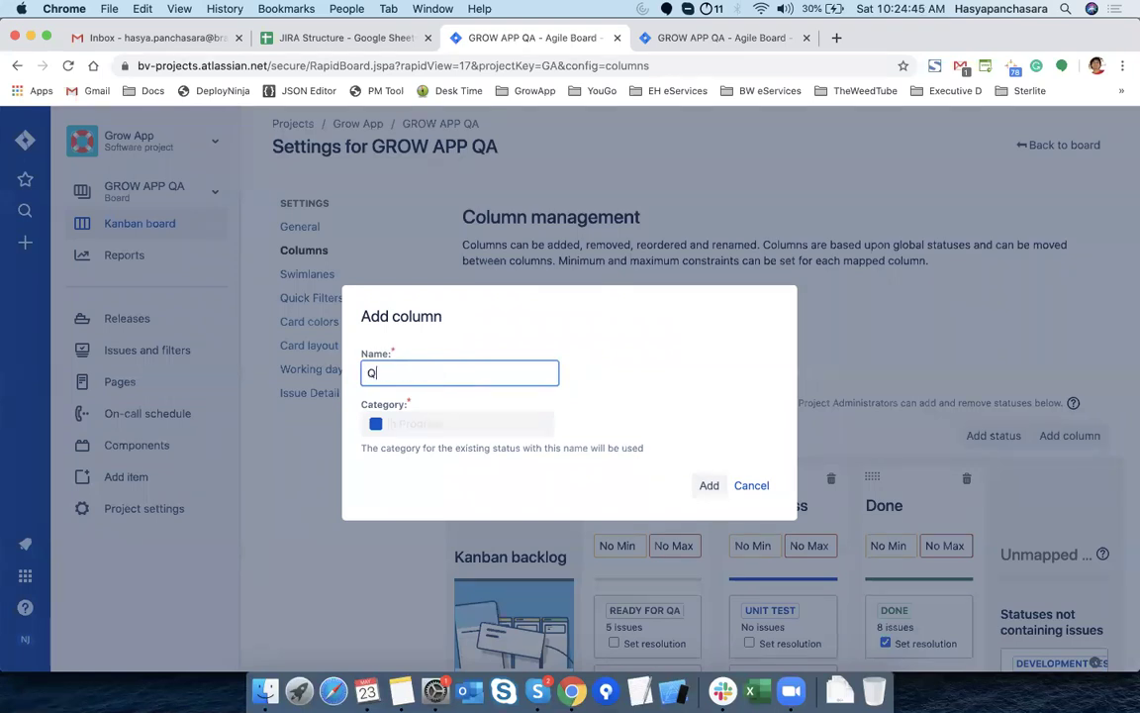
{"action": "type", "text": "C"}
{"action": "key", "text": "BackSpace"}
{"action": "key", "text": "BackSpace"}
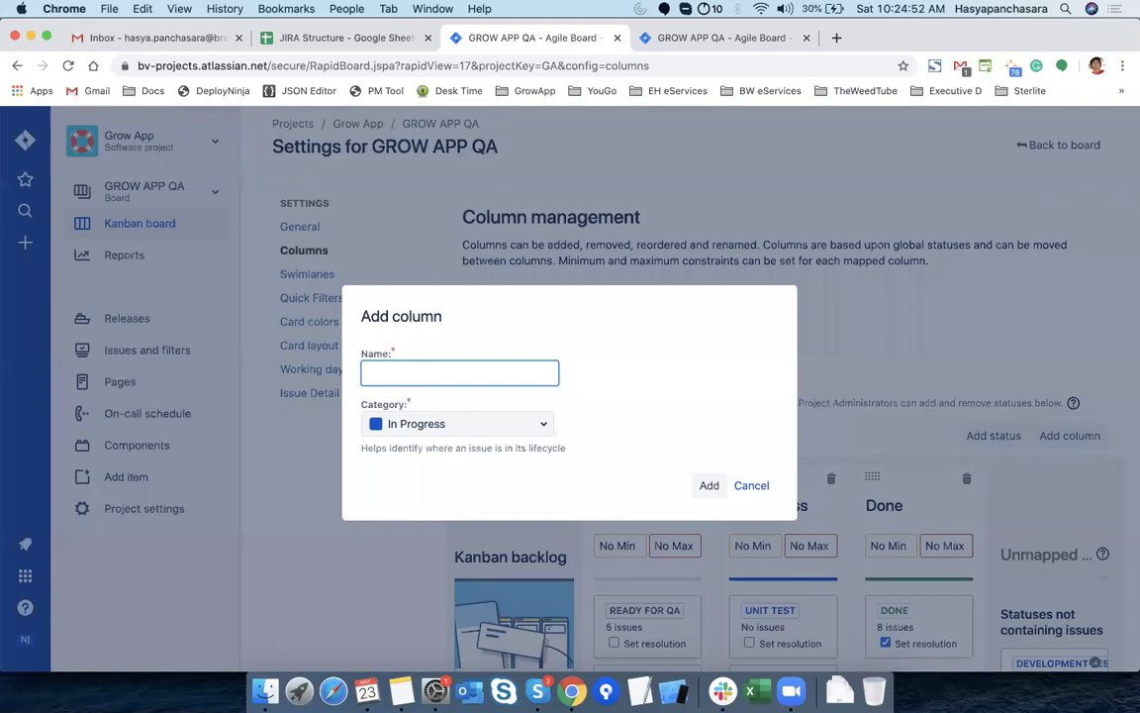
{"action": "type", "text": "Fro"}
{"action": "key", "text": "BackSpace"}
{"action": "key", "text": "BackSpace"}
{"action": "type", "text": "or QA t"}
{"action": "left_click", "coordinate": [709, 486]}
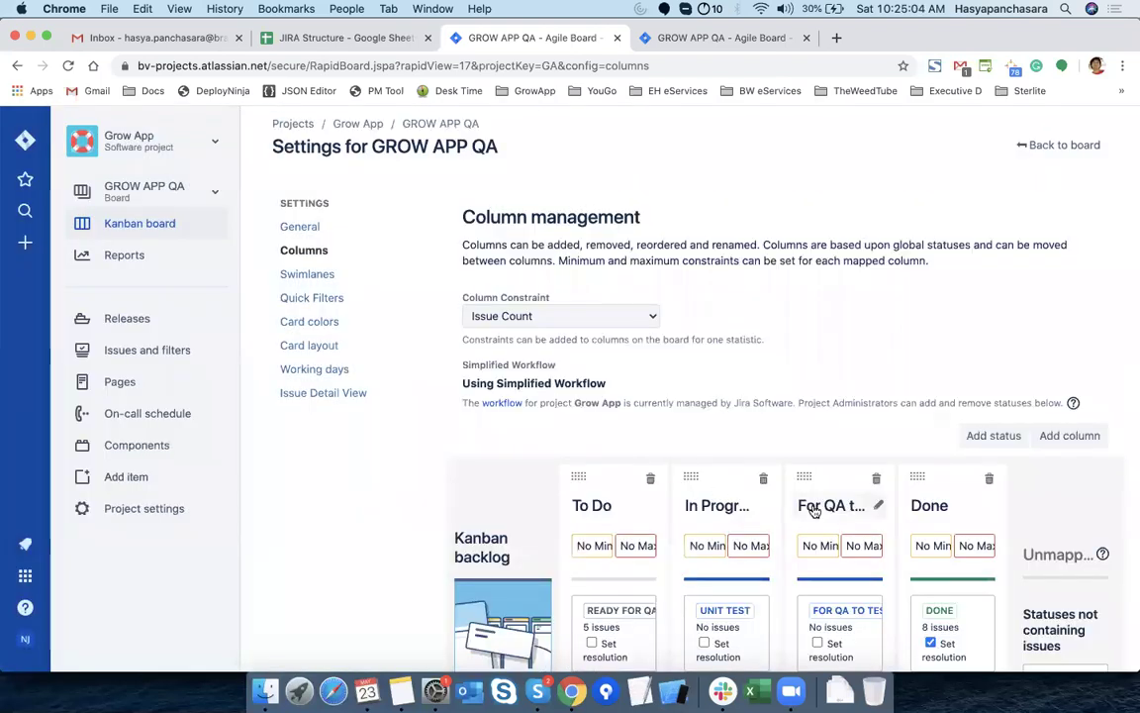
{"action": "left_click", "coordinate": [313, 233]}
Set the GROW APP QA filter query to Type Bug and Component iOS, then save it (13 issues)
{"action": "scroll", "coordinate": [519, 489], "scroll_direction": "down", "scroll_amount": 1}
{"action": "left_click", "coordinate": [515, 483]}
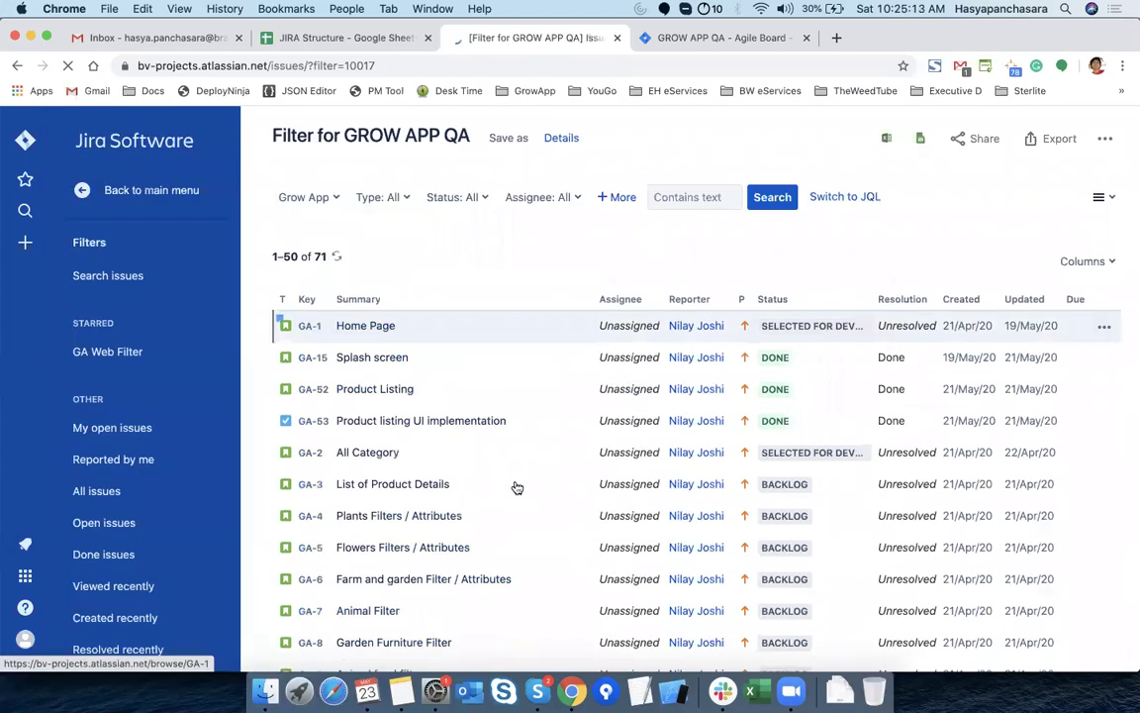
{"action": "left_click", "coordinate": [393, 200]}
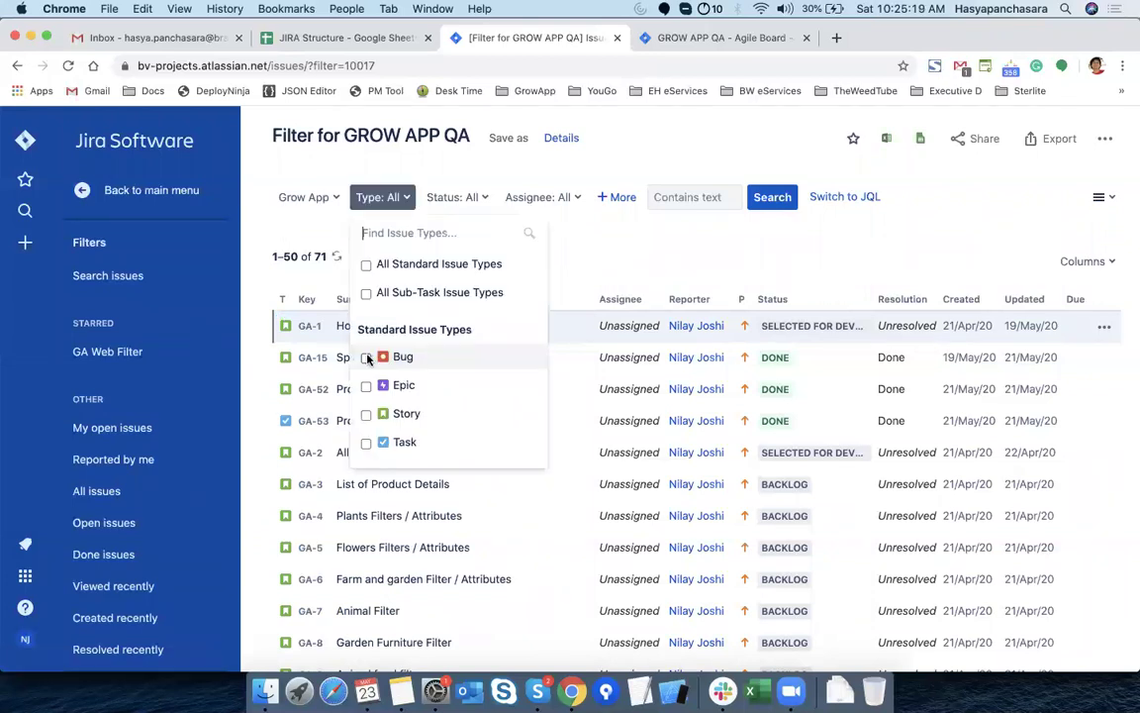
{"action": "left_click", "coordinate": [367, 357]}
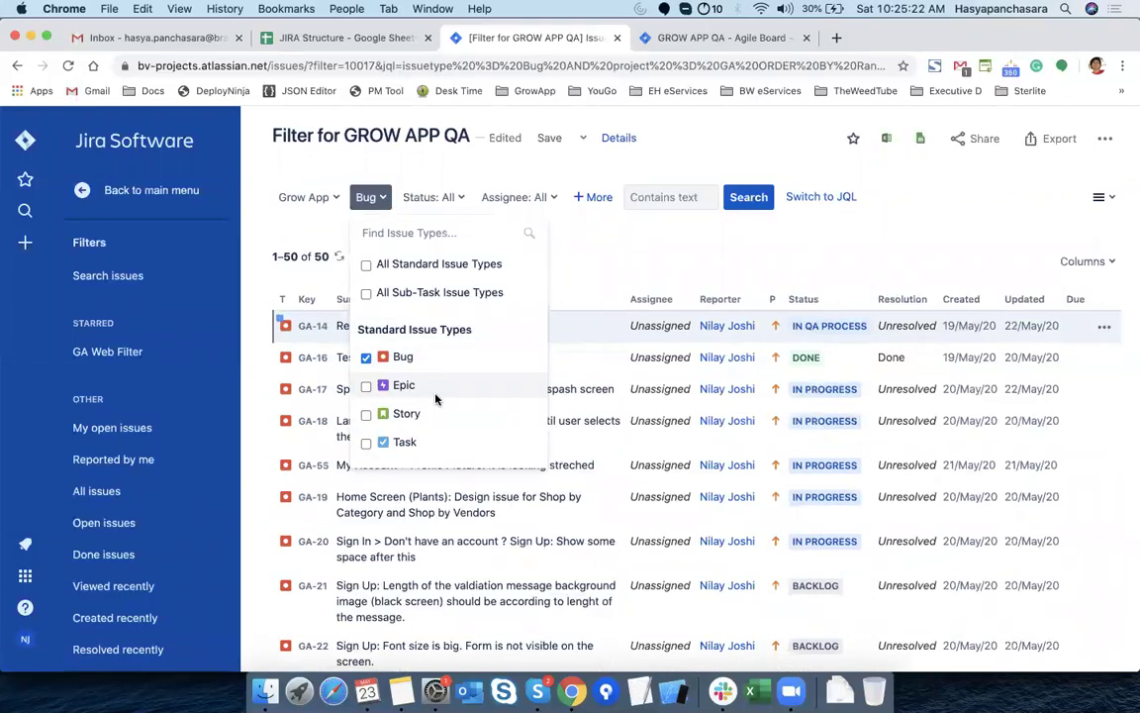
{"action": "scroll", "coordinate": [436, 398], "scroll_direction": "down", "scroll_amount": 2}
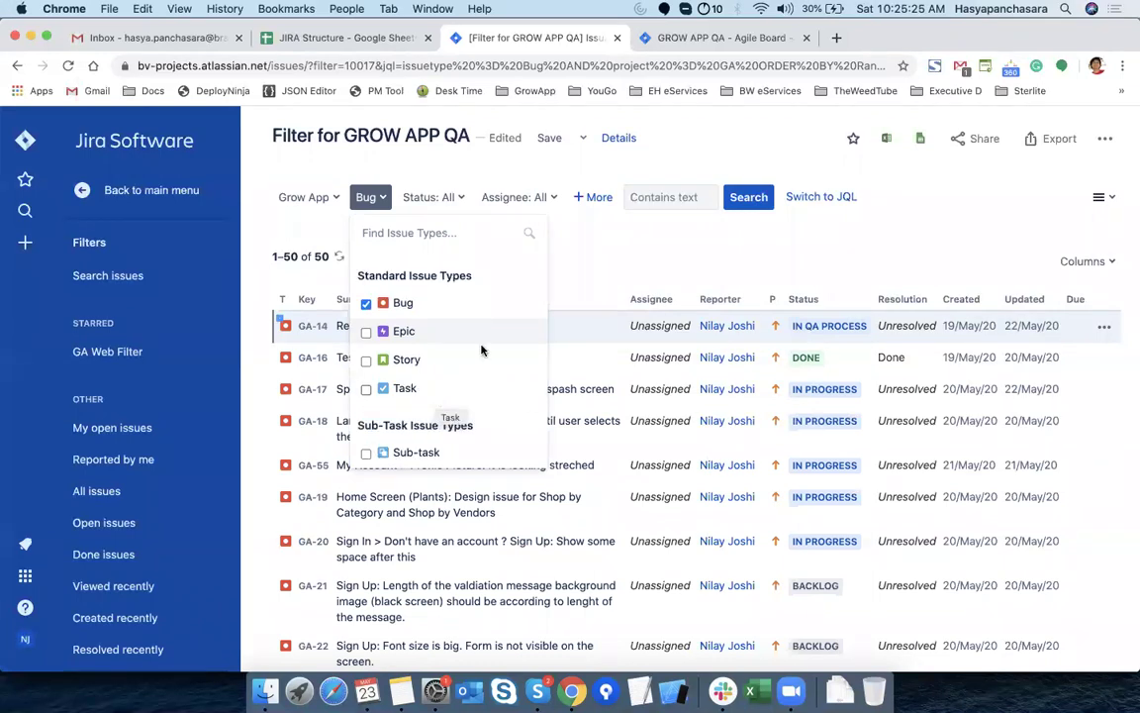
{"action": "left_click", "coordinate": [593, 197]}
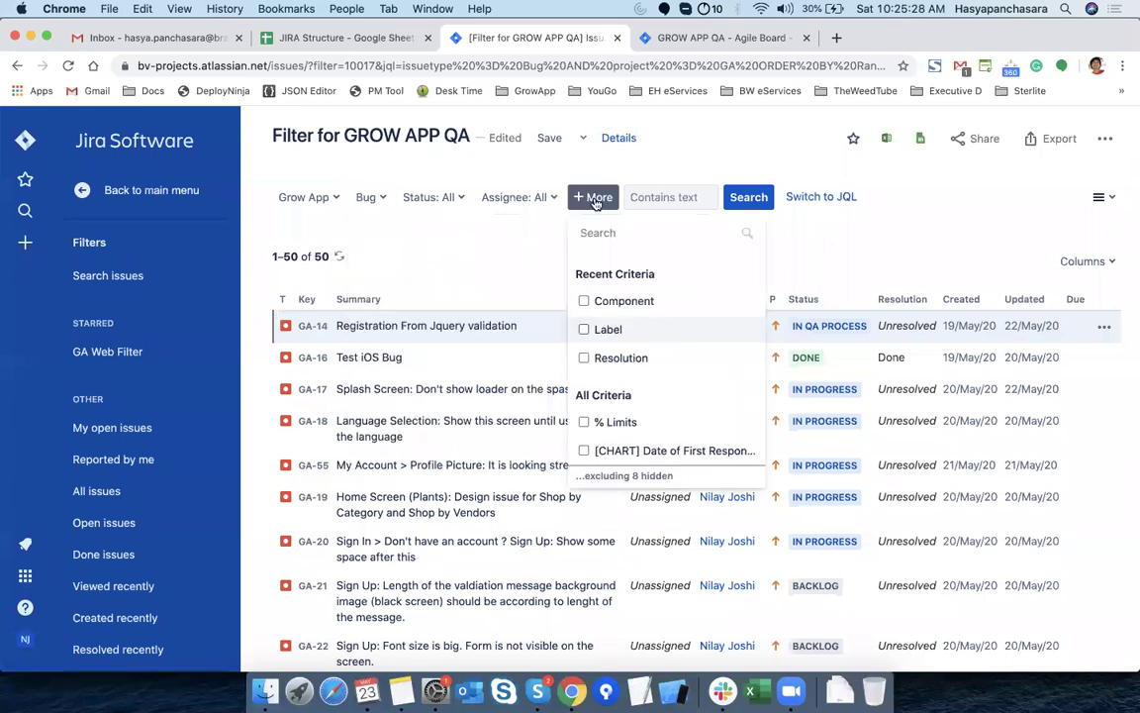
{"action": "left_click", "coordinate": [584, 302]}
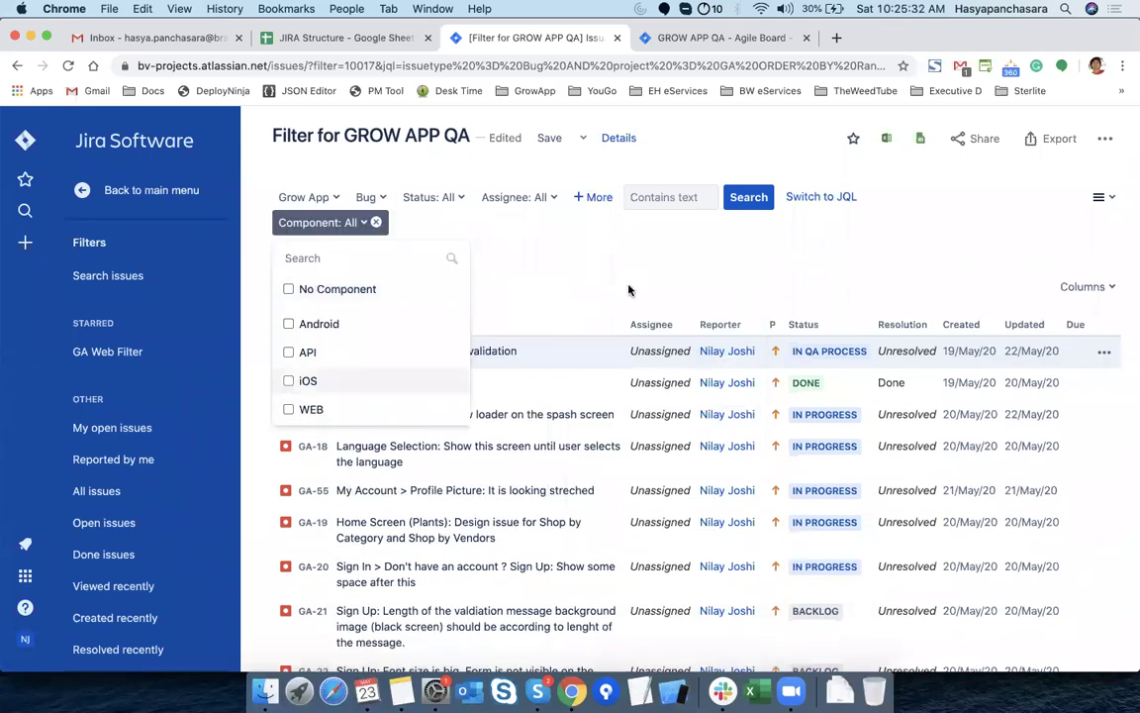
{"action": "key", "text": "Return"}
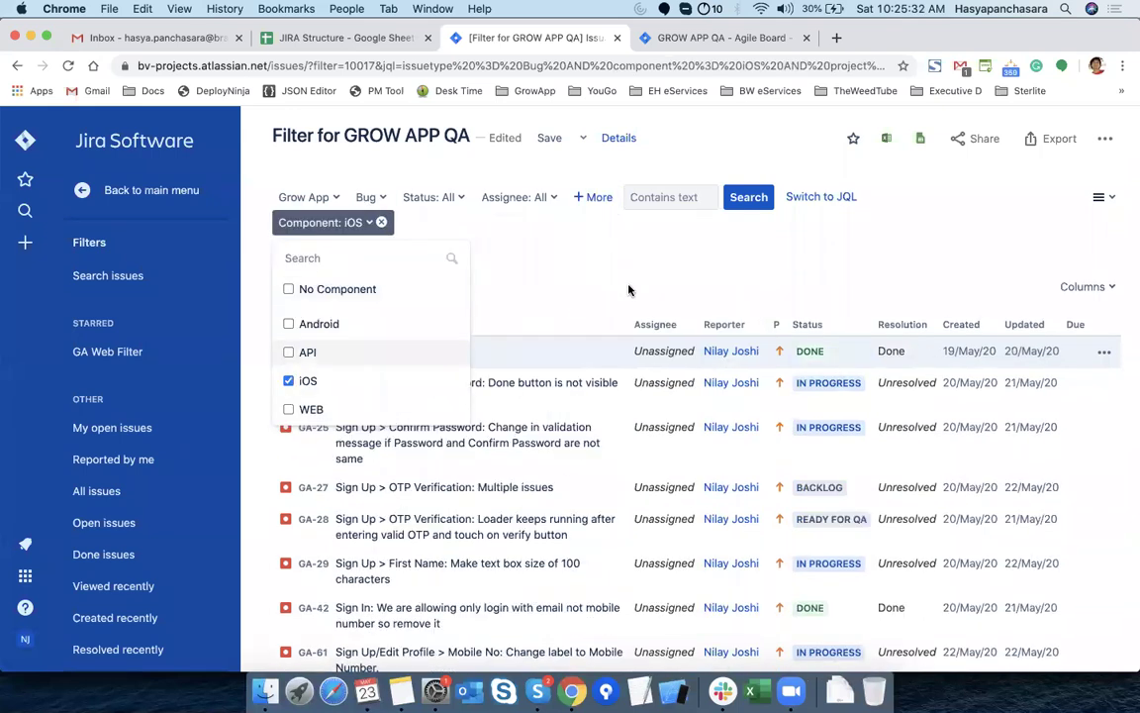
{"action": "left_click", "coordinate": [554, 143]}
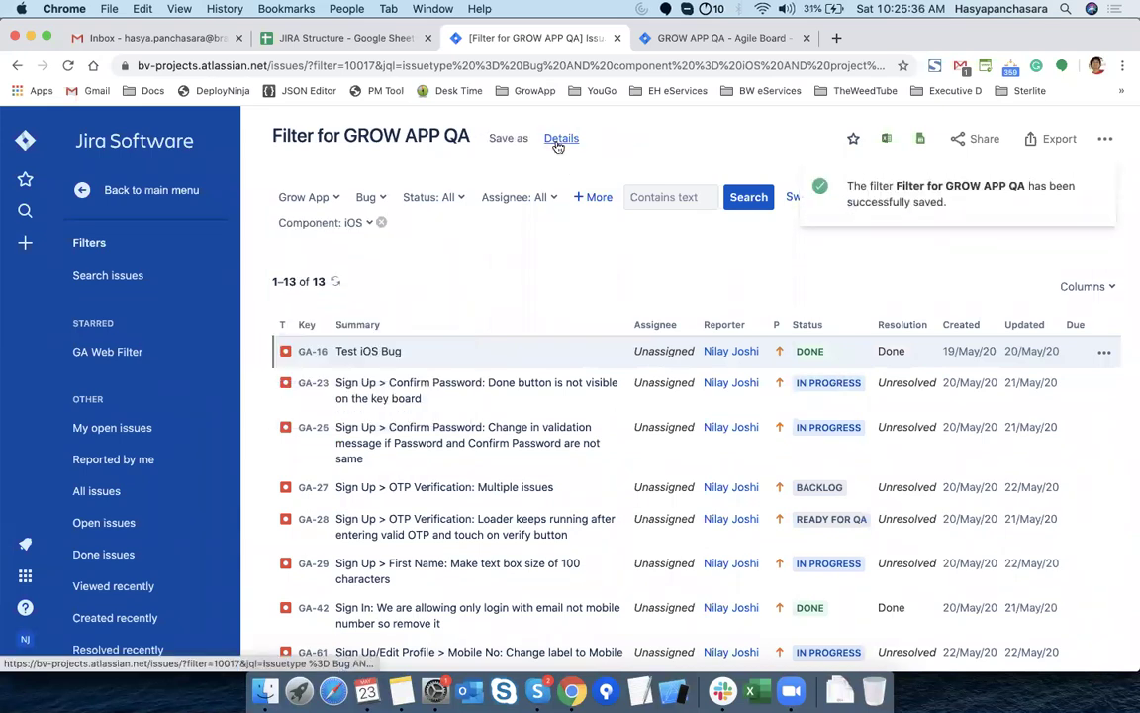
{"action": "left_click", "coordinate": [181, 193]}
Open Grow App's GROW APP QA Kanban board: To Do 5, In Progress 6, For QA to test 0, Done 2
{"action": "left_click", "coordinate": [134, 224]}
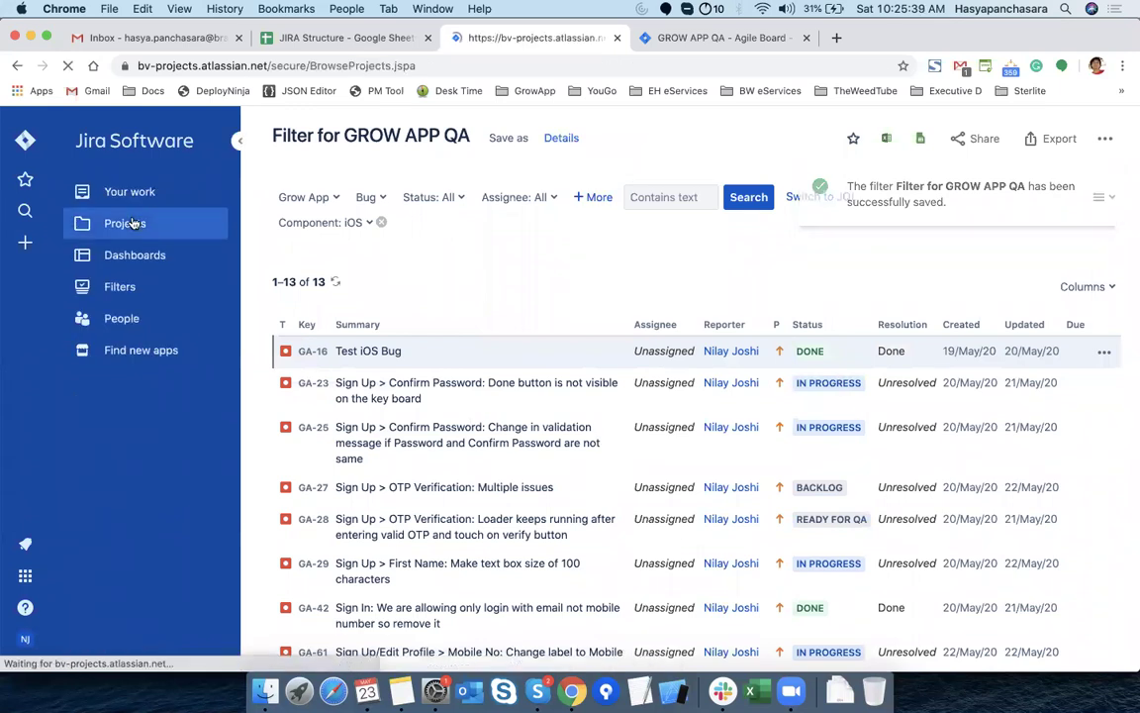
{"action": "left_click", "coordinate": [353, 409]}
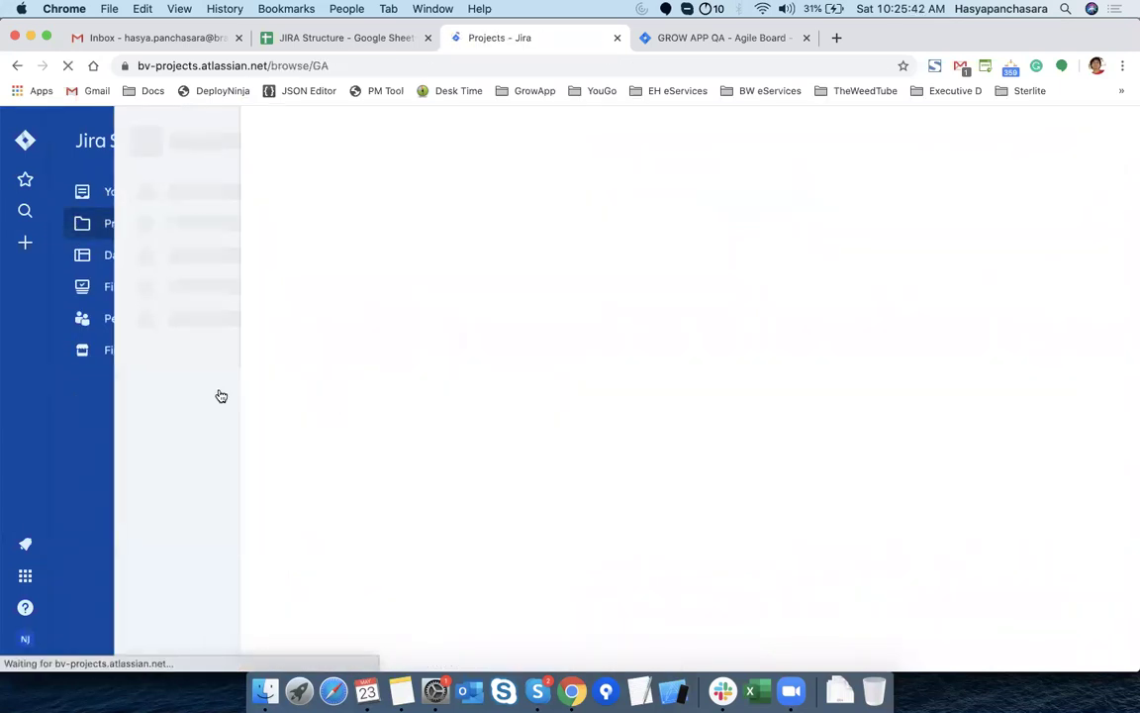
{"action": "left_click", "coordinate": [160, 201]}
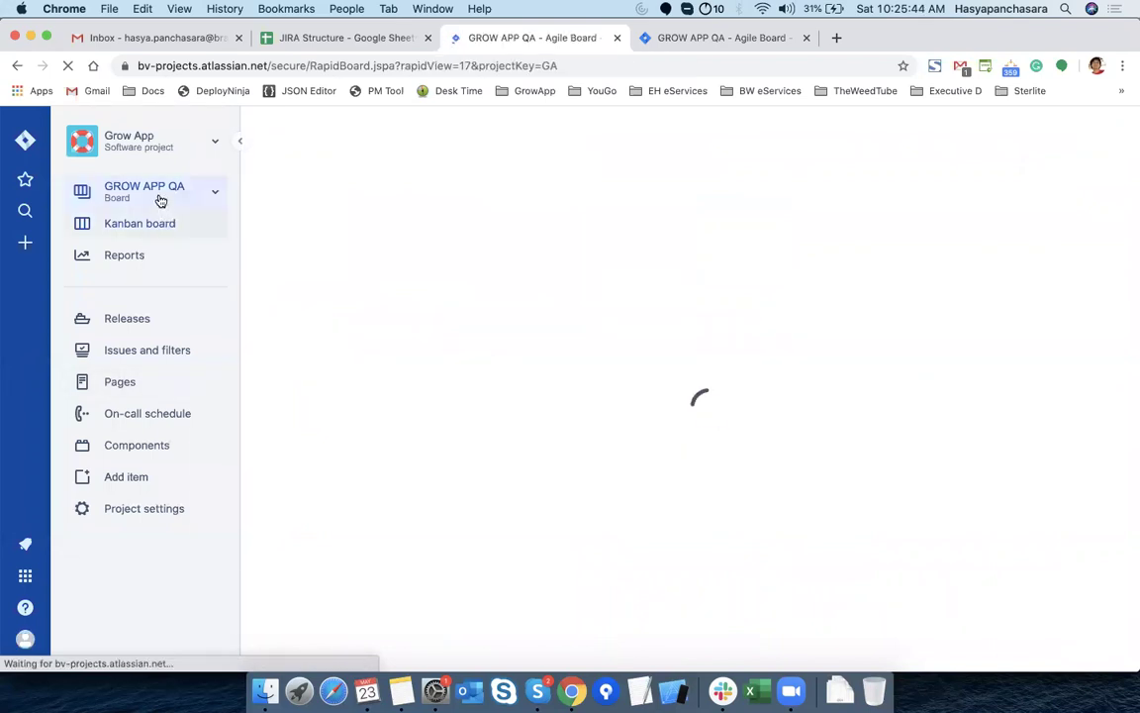
{"action": "left_click", "coordinate": [160, 201]}
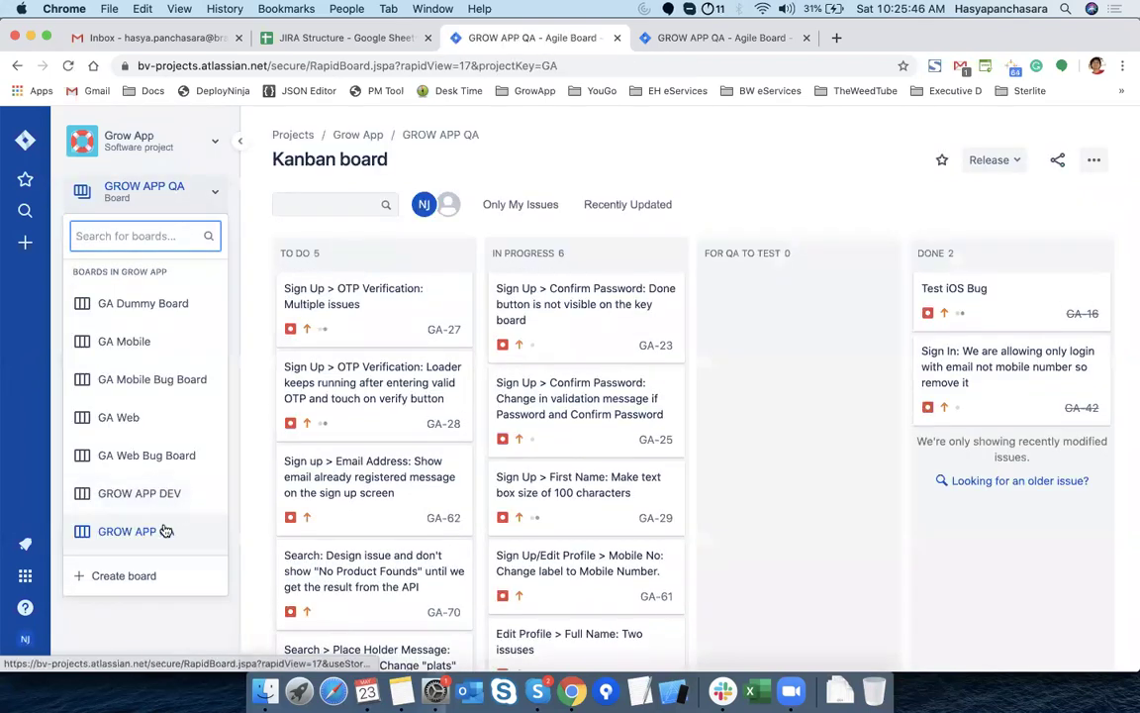
{"action": "left_click", "coordinate": [217, 171]}
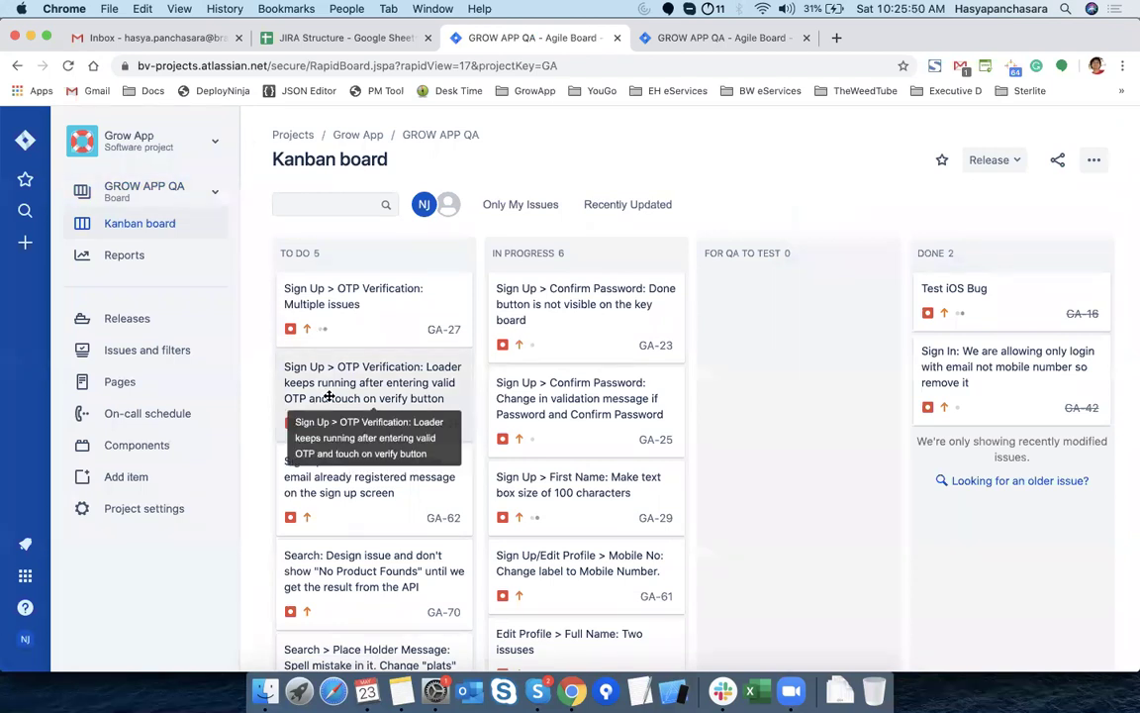
{"action": "scroll", "coordinate": [328, 396], "scroll_direction": "down", "scroll_amount": 3}
{"action": "scroll", "coordinate": [329, 396], "scroll_direction": "up", "scroll_amount": 3}
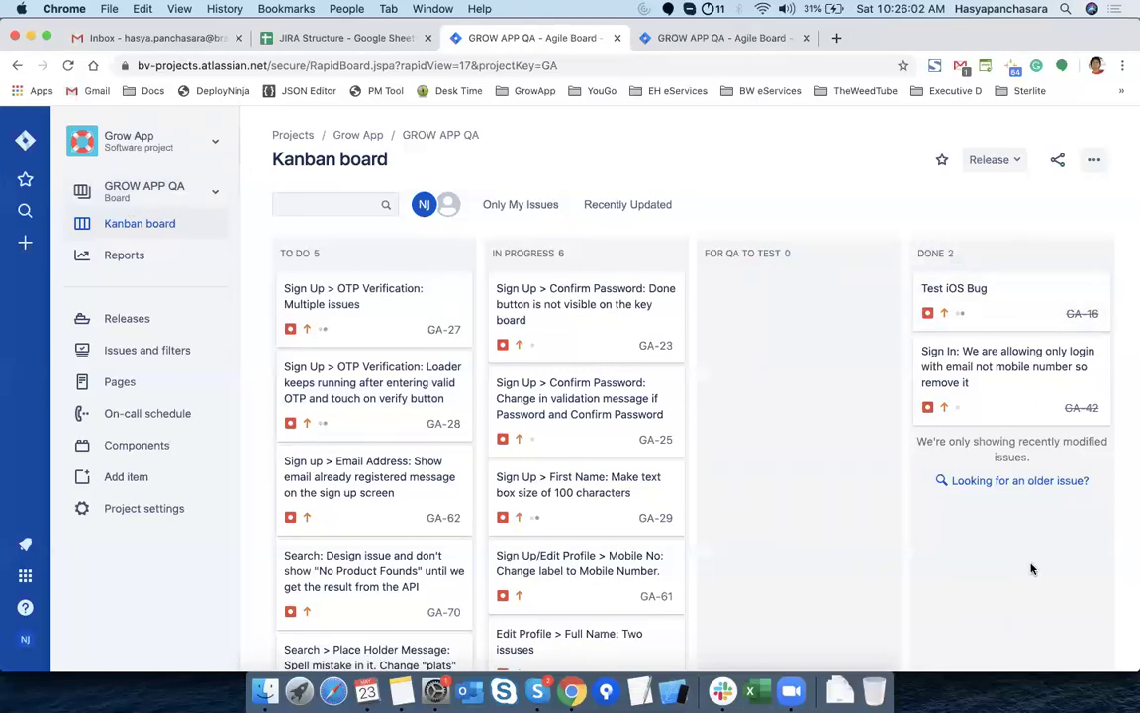
Review the Development Workflow stages in F4–F6 and the Bug Tracking stages in H4–H5 of JIRA Structure
{"action": "left_click", "coordinate": [340, 40]}
{"action": "left_click", "coordinate": [468, 246]}
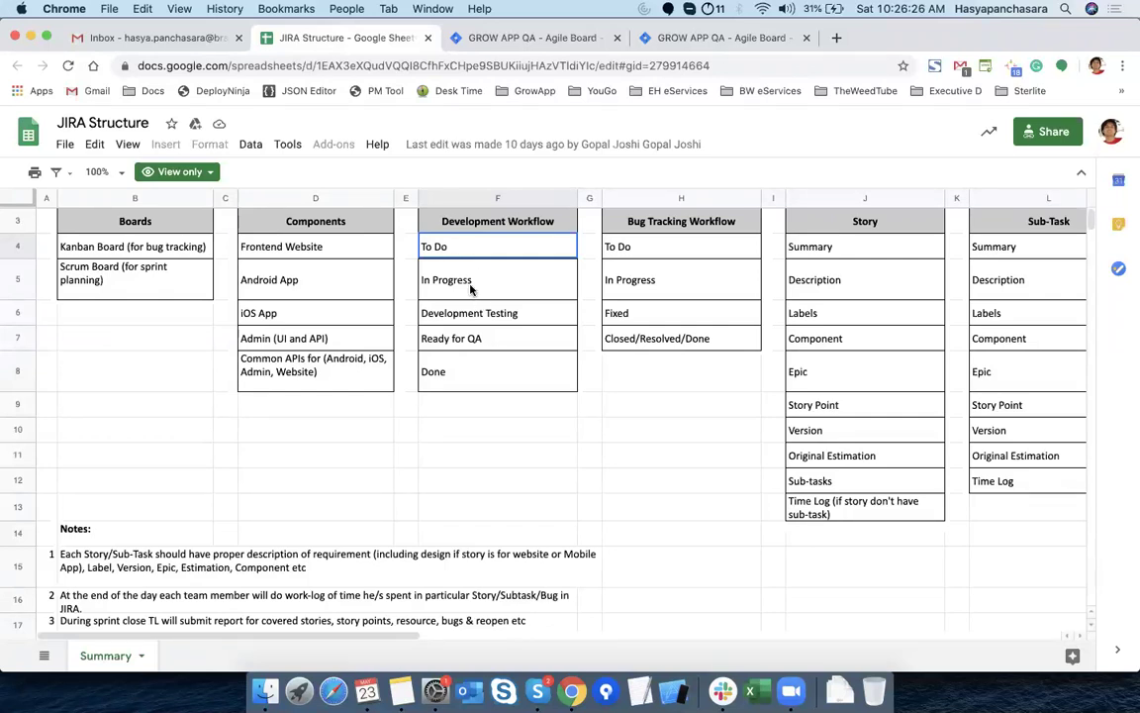
{"action": "left_click", "coordinate": [471, 284]}
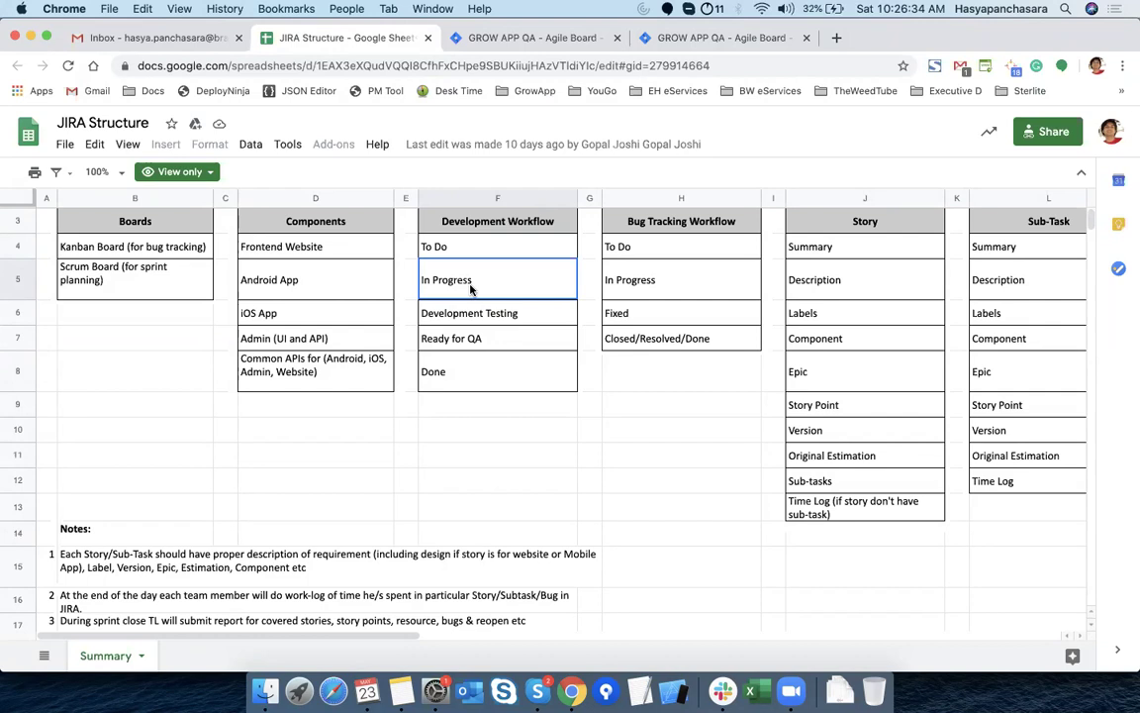
{"action": "left_click", "coordinate": [470, 314]}
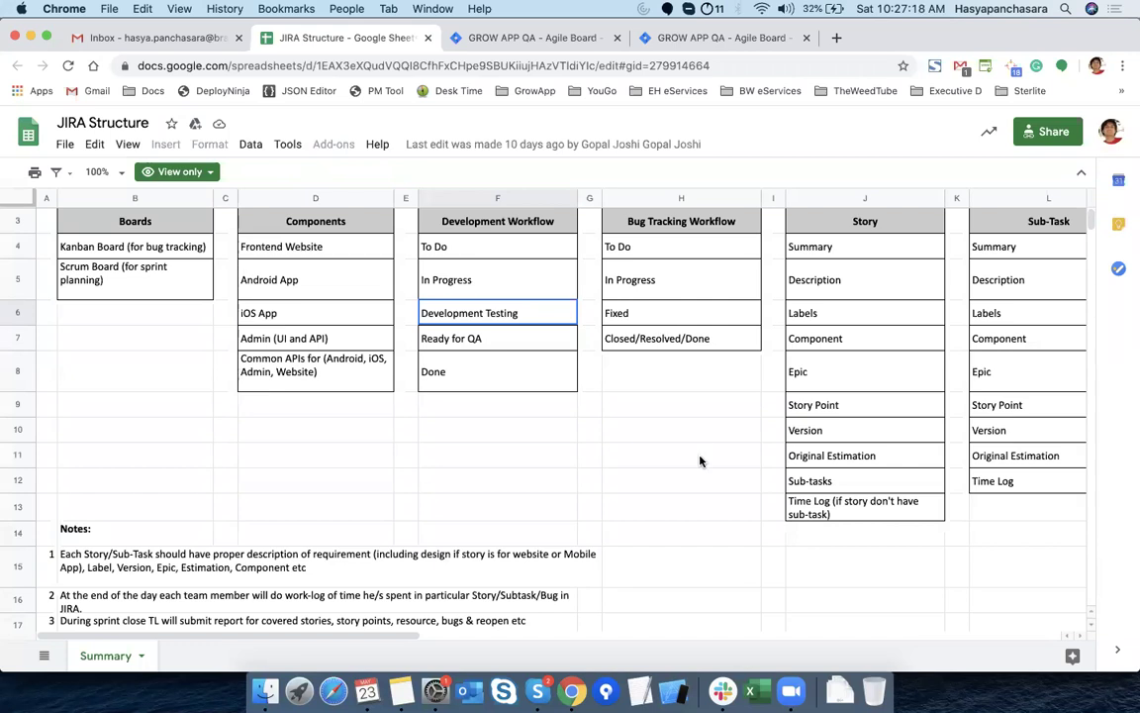
{"action": "left_click", "coordinate": [634, 251]}
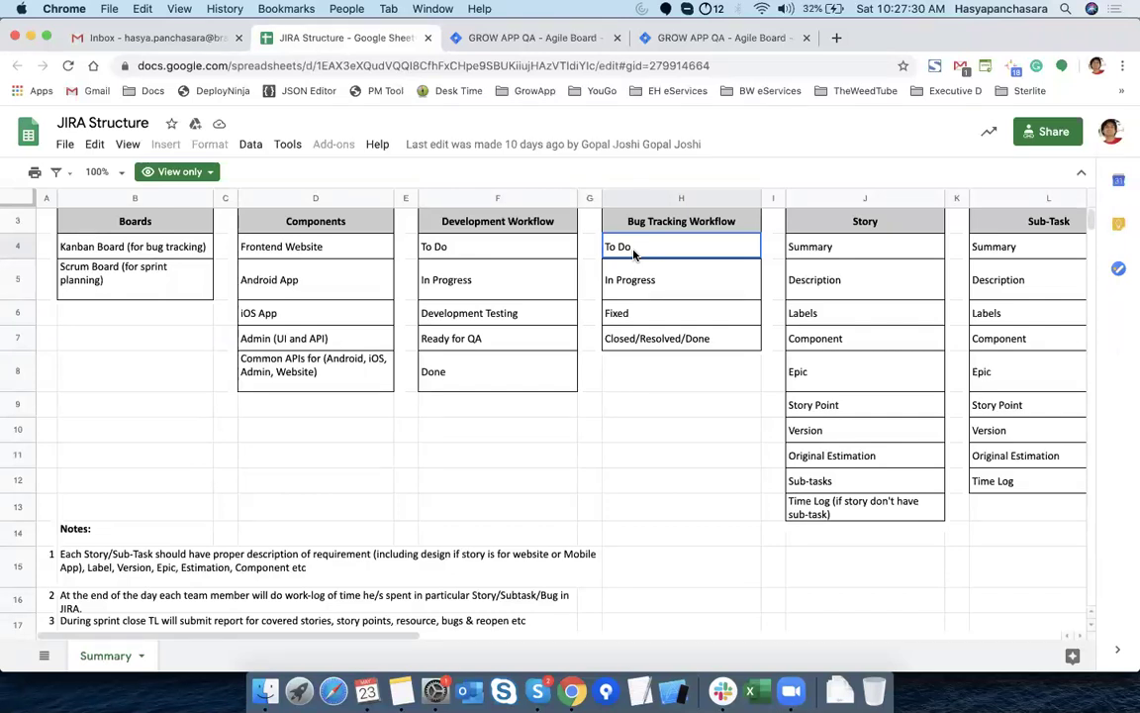
{"action": "left_click", "coordinate": [630, 291]}
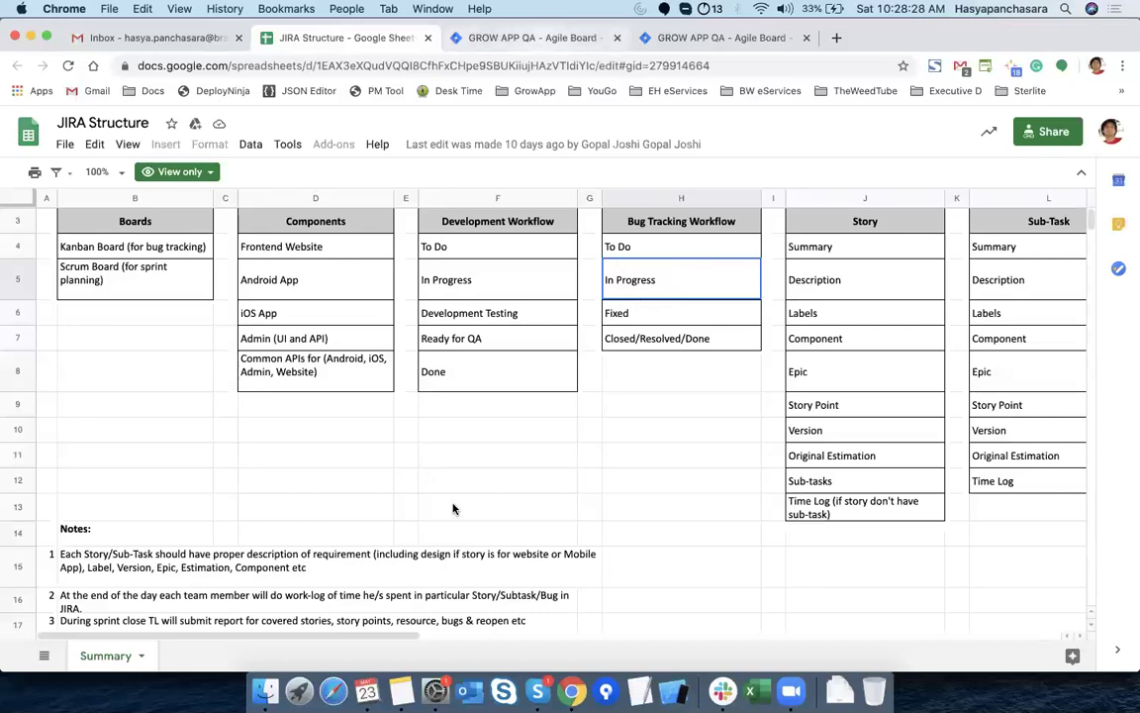
{"action": "left_click", "coordinate": [401, 690]}
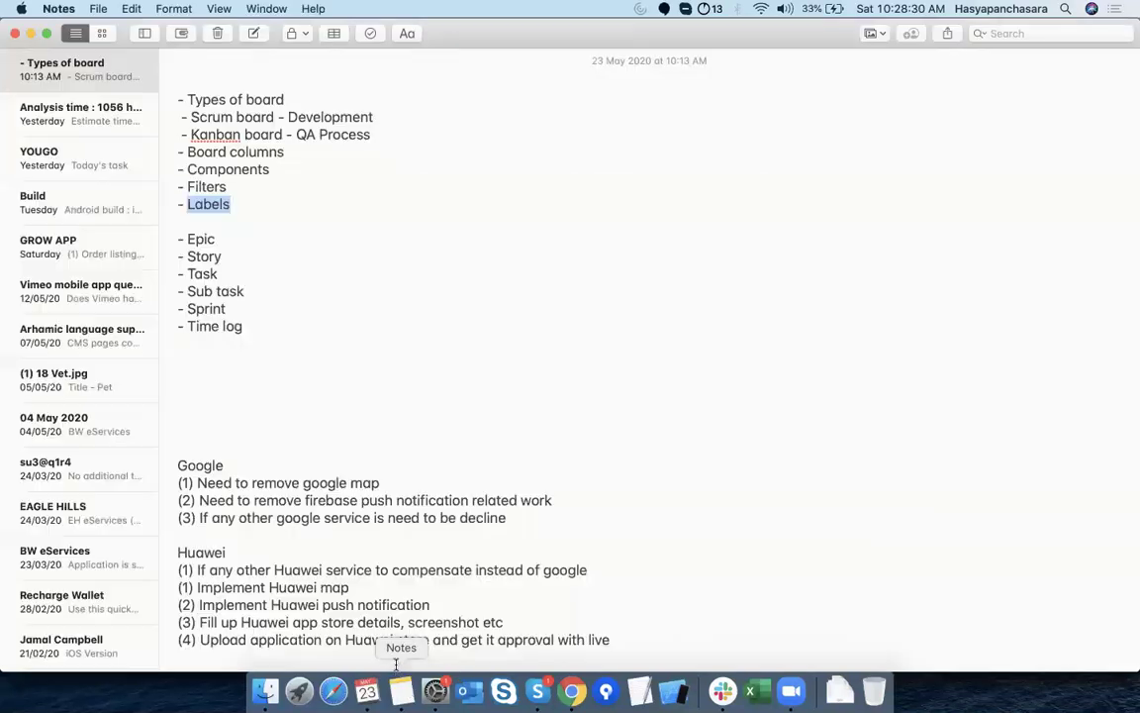
Go over Components, Filters and Labels in the Types of board note, then return to the JIRA Structure sheet
{"action": "left_click", "coordinate": [252, 178]}
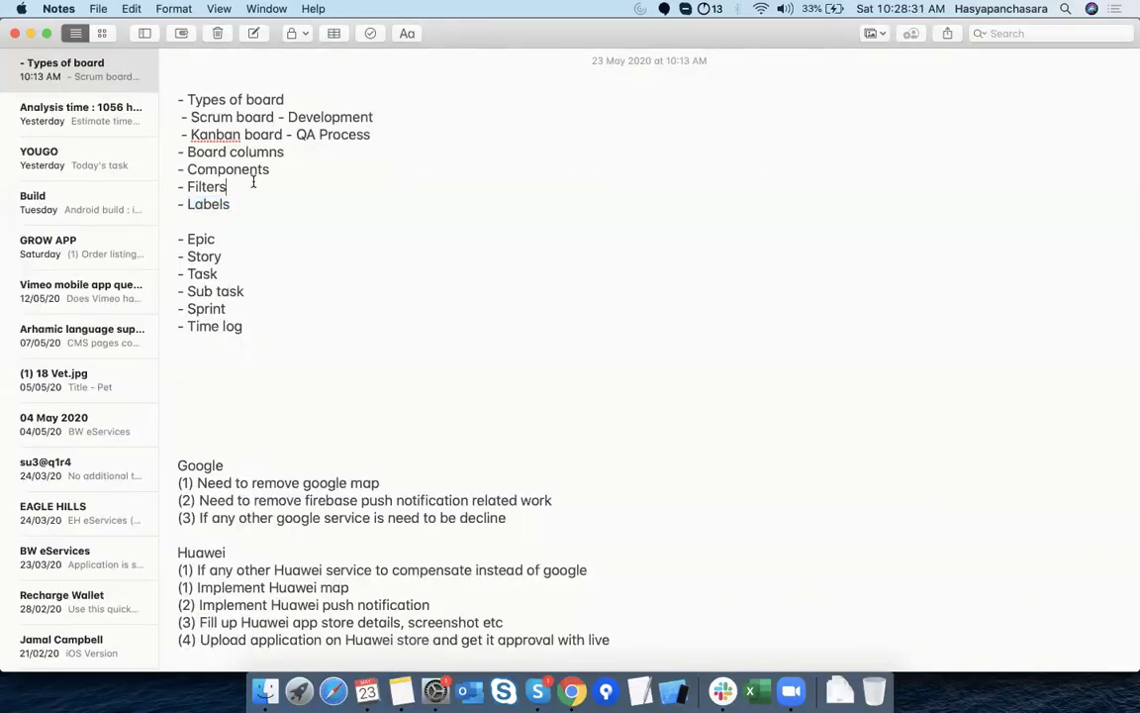
{"action": "left_click", "coordinate": [170, 91], "text": "shift"}
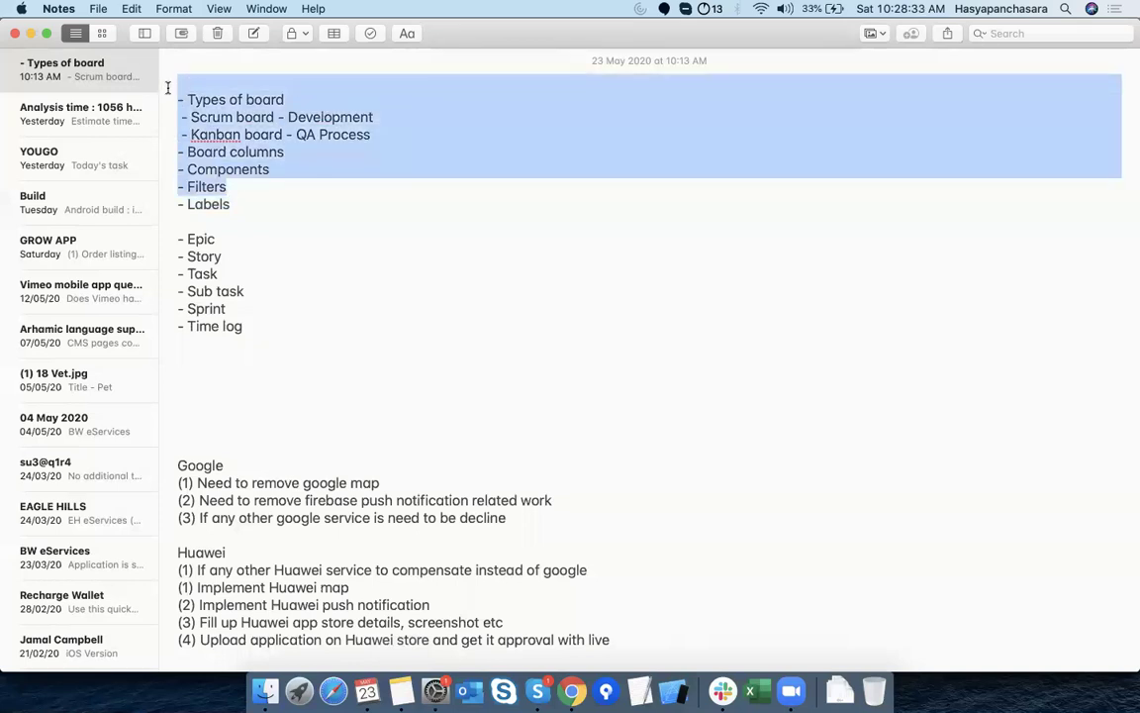
{"action": "double_click", "coordinate": [219, 170]}
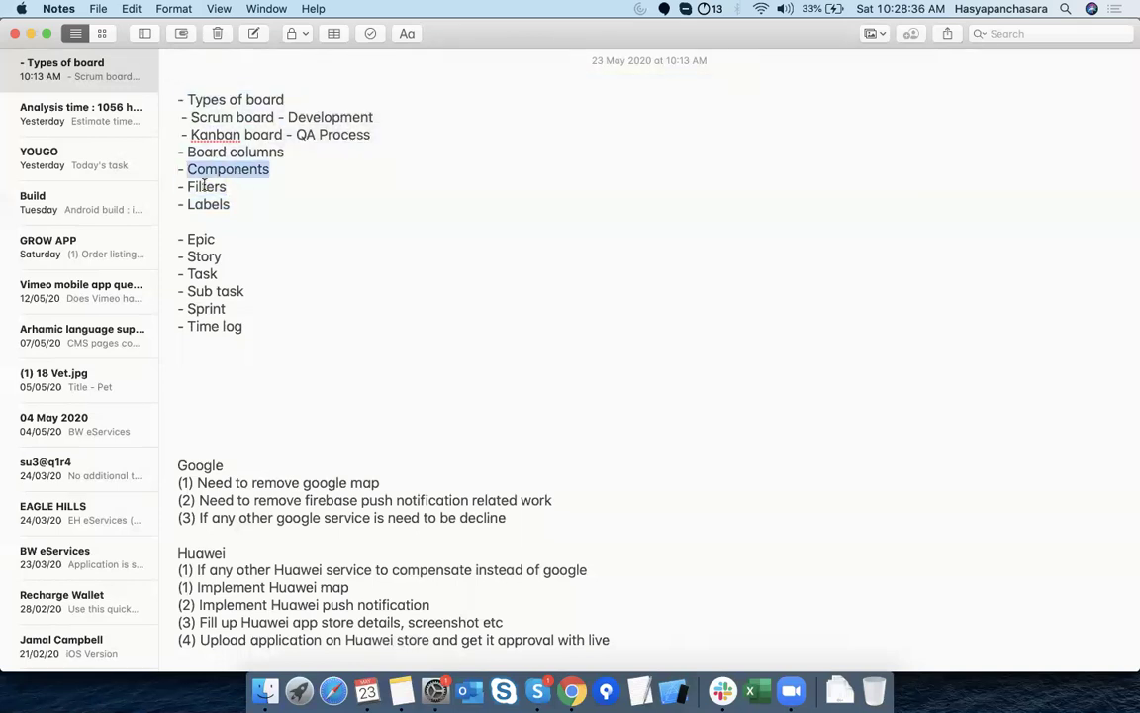
{"action": "double_click", "coordinate": [203, 186]}
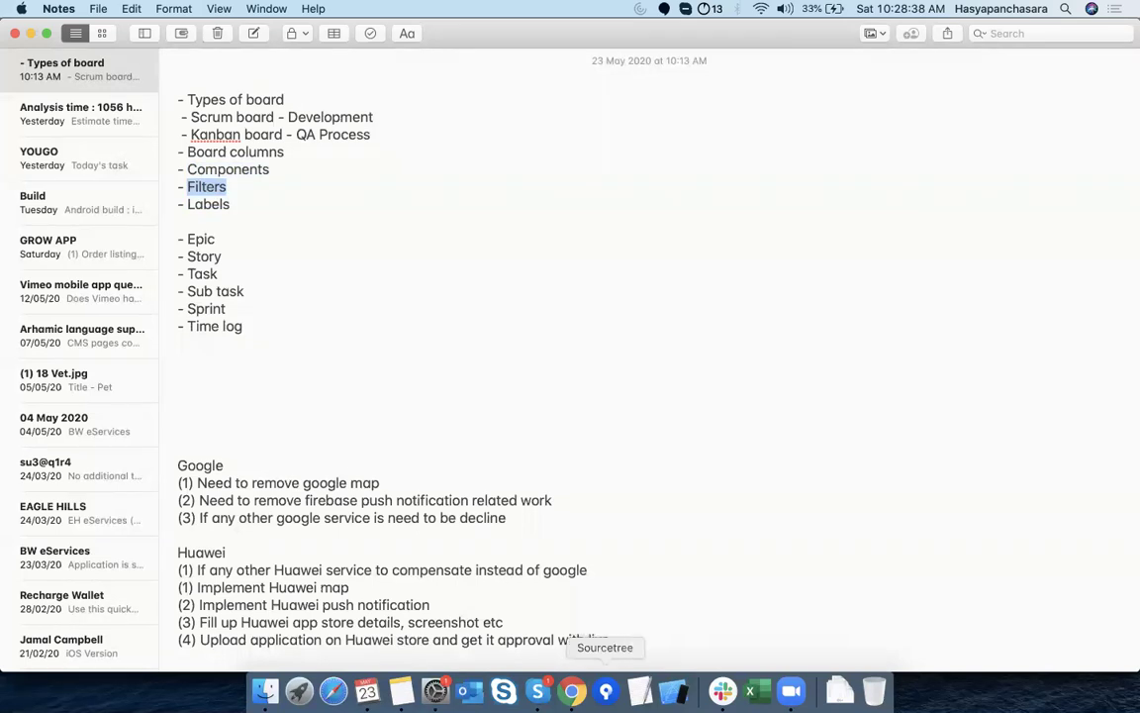
{"action": "double_click", "coordinate": [229, 205]}
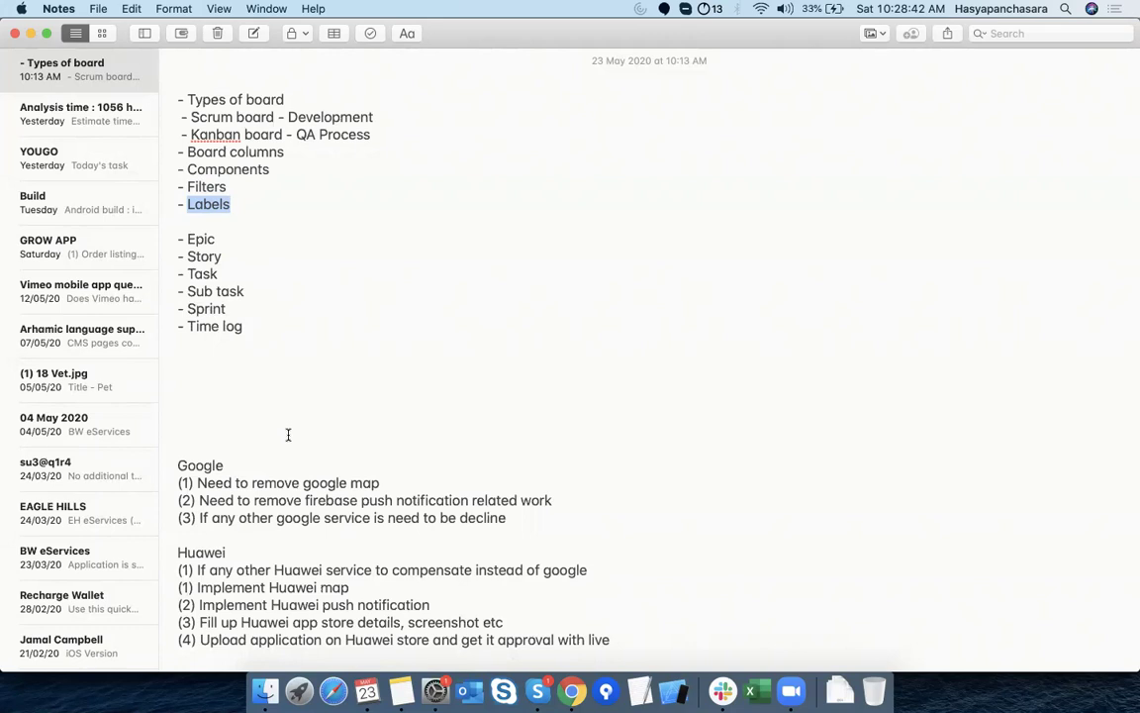
{"action": "left_click", "coordinate": [572, 691]}
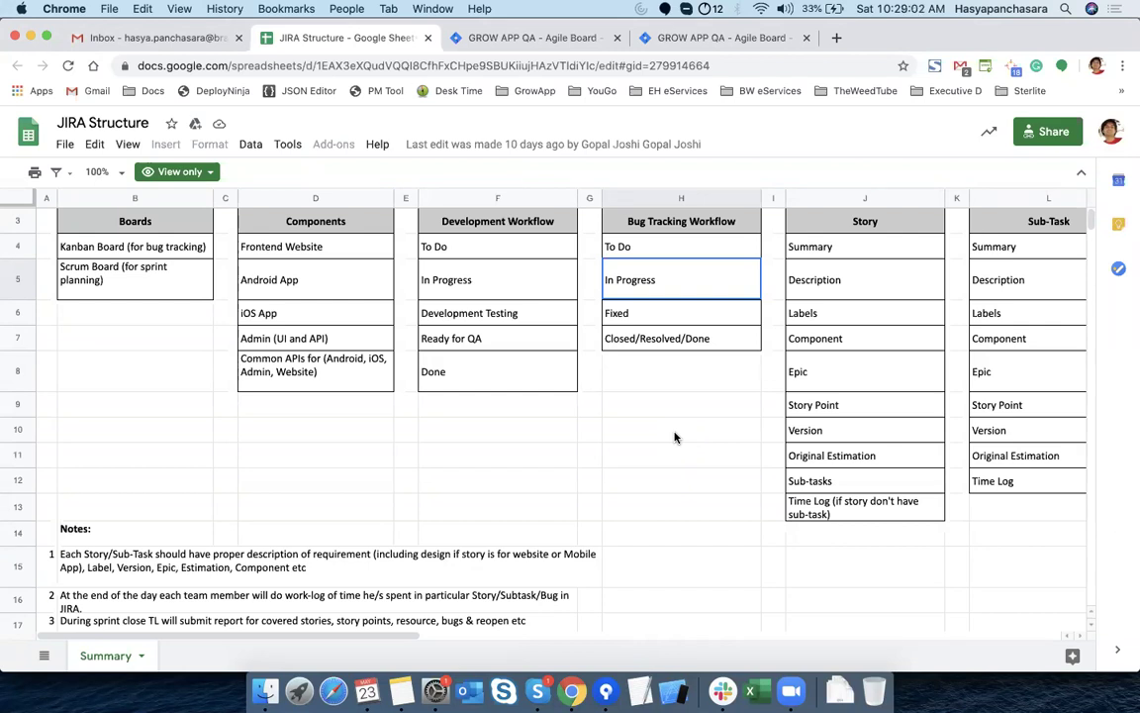
Inspect issue GA-27 and its iOS component on the GROW APP QA board, then return to Notes
{"action": "left_click", "coordinate": [533, 40]}
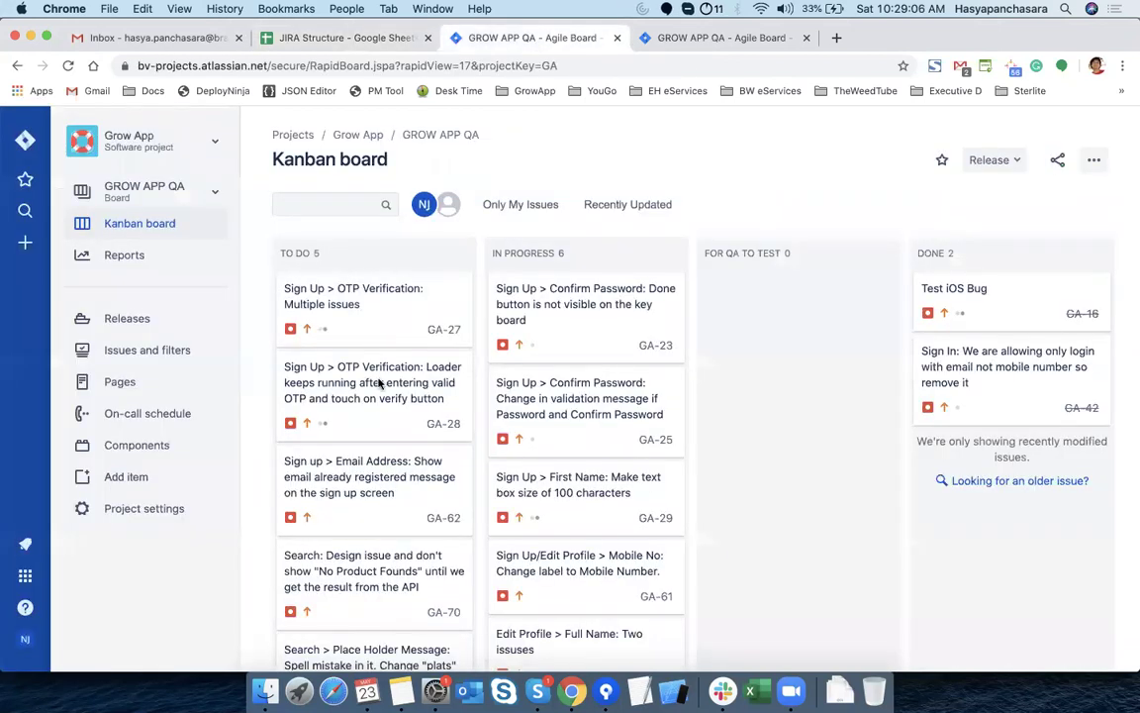
{"action": "left_click", "coordinate": [349, 310]}
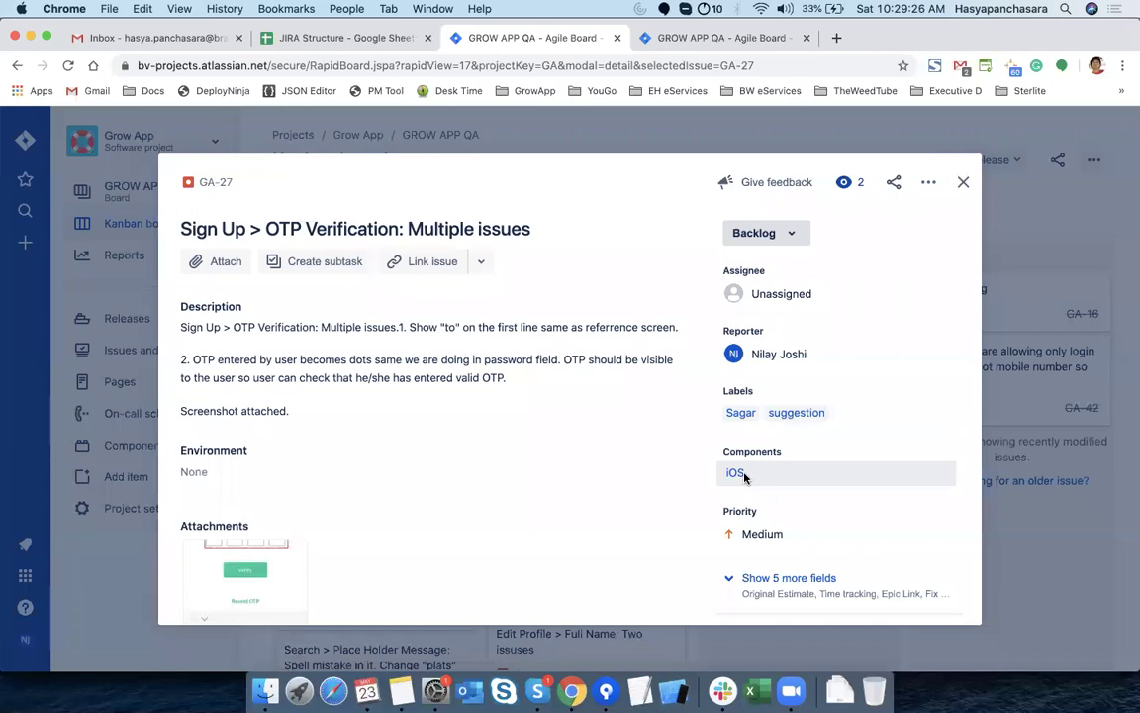
{"action": "left_click", "coordinate": [966, 183]}
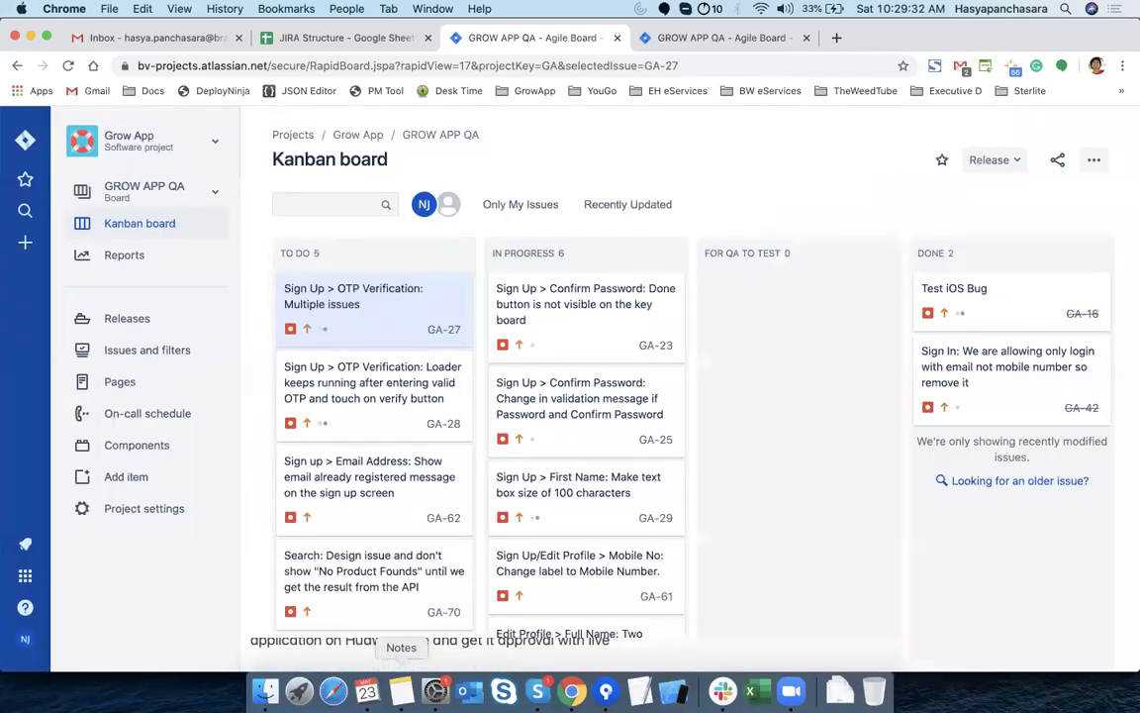
{"action": "left_click", "coordinate": [401, 690]}
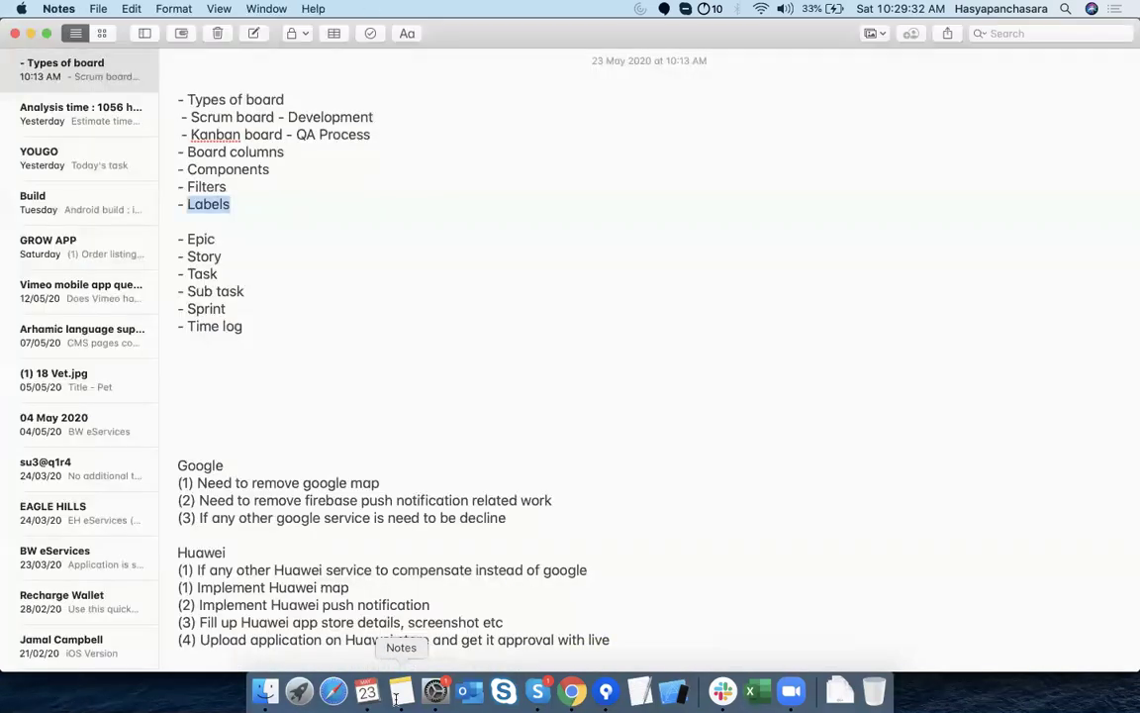
Review the Scrum, Development and Kanban lines, selecting from Filters back to Types of board
{"action": "double_click", "coordinate": [224, 119]}
{"action": "double_click", "coordinate": [333, 117]}
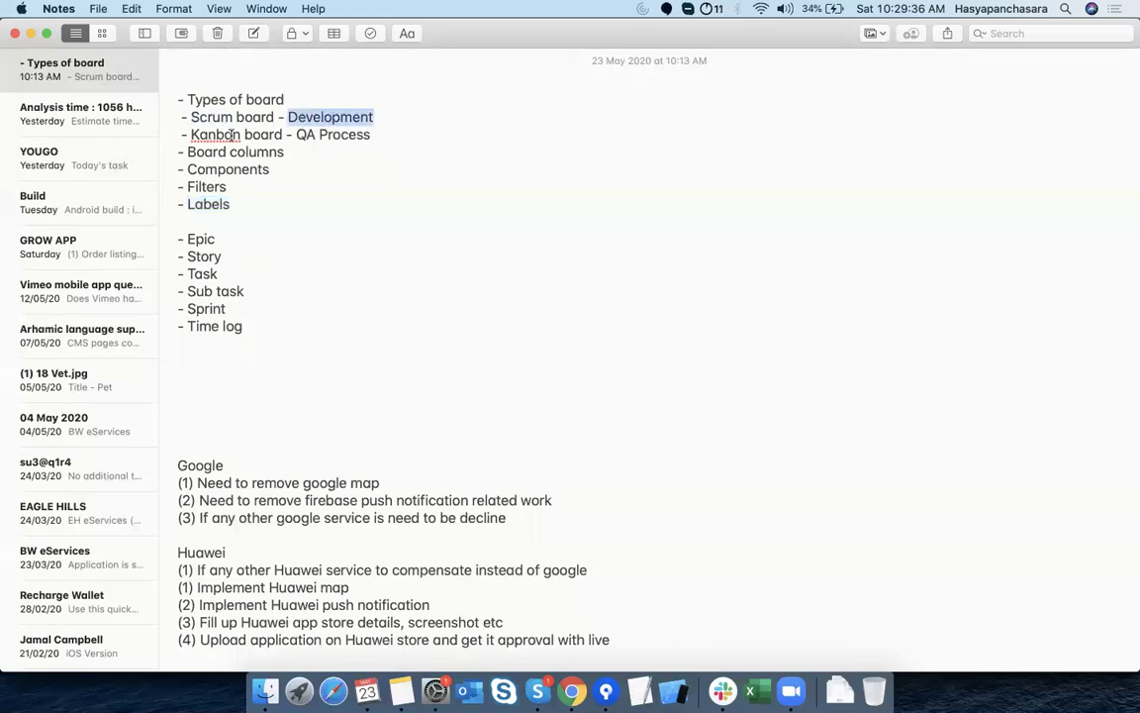
{"action": "double_click", "coordinate": [214, 135]}
{"action": "triple_click", "coordinate": [298, 136]}
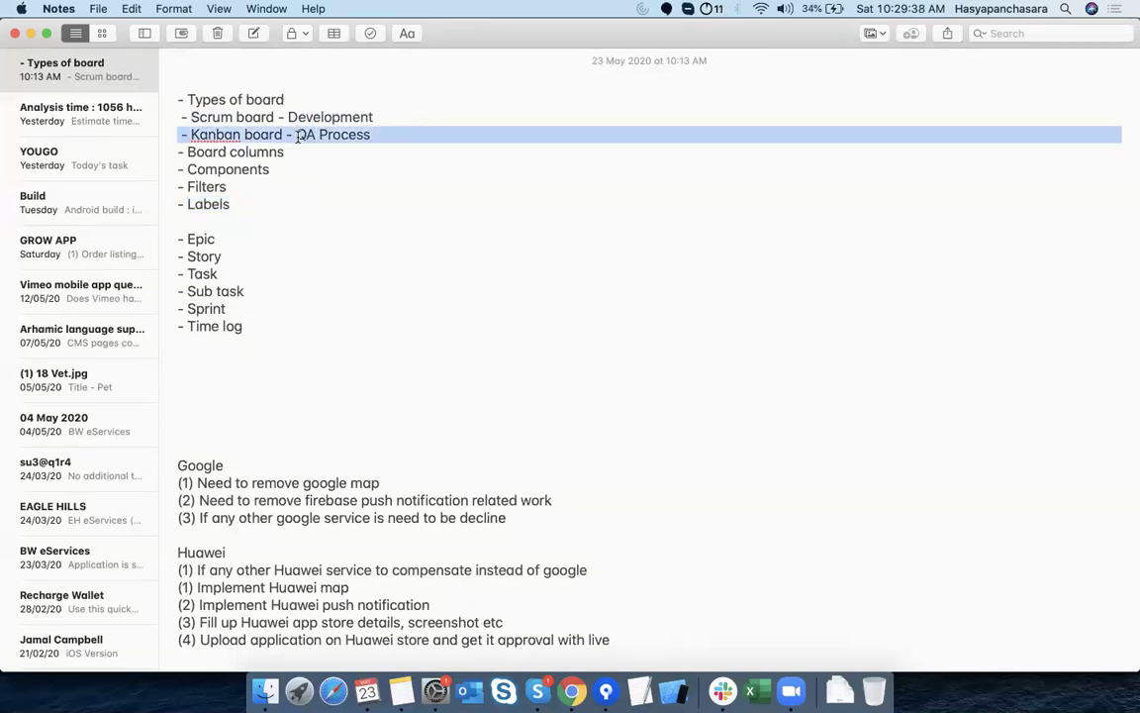
{"action": "left_click", "coordinate": [323, 235]}
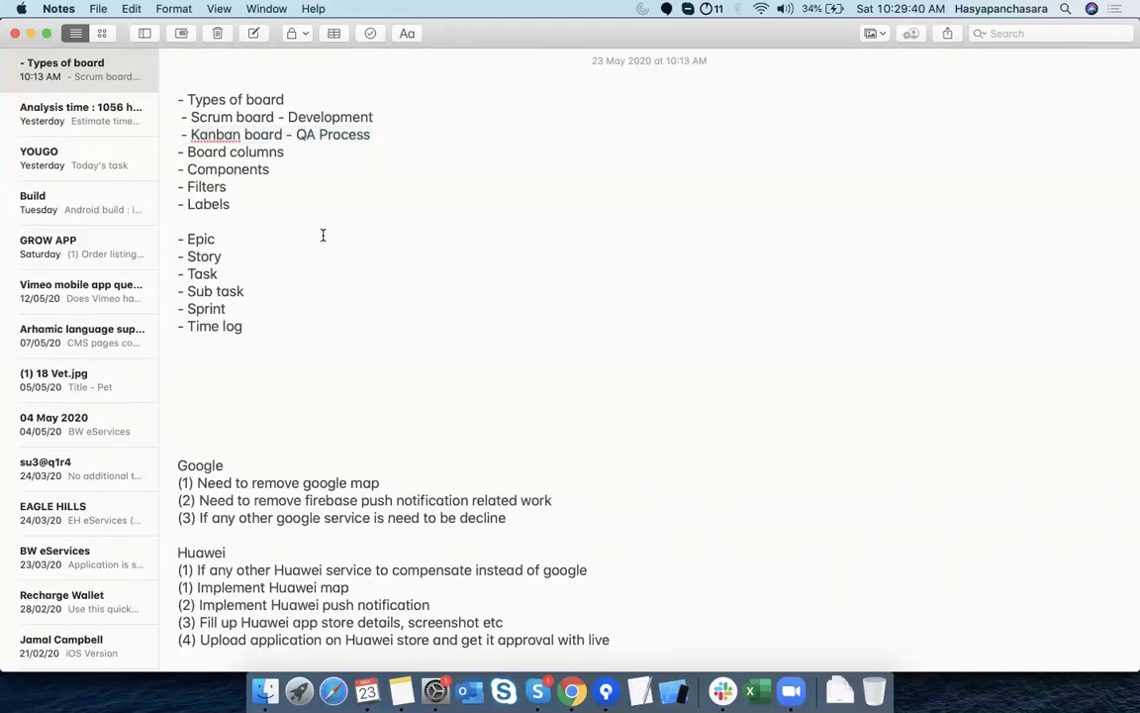
{"action": "left_click", "coordinate": [255, 189]}
{"action": "left_click_drag", "start_coordinate": [255, 189], "coordinate": [179, 90]}
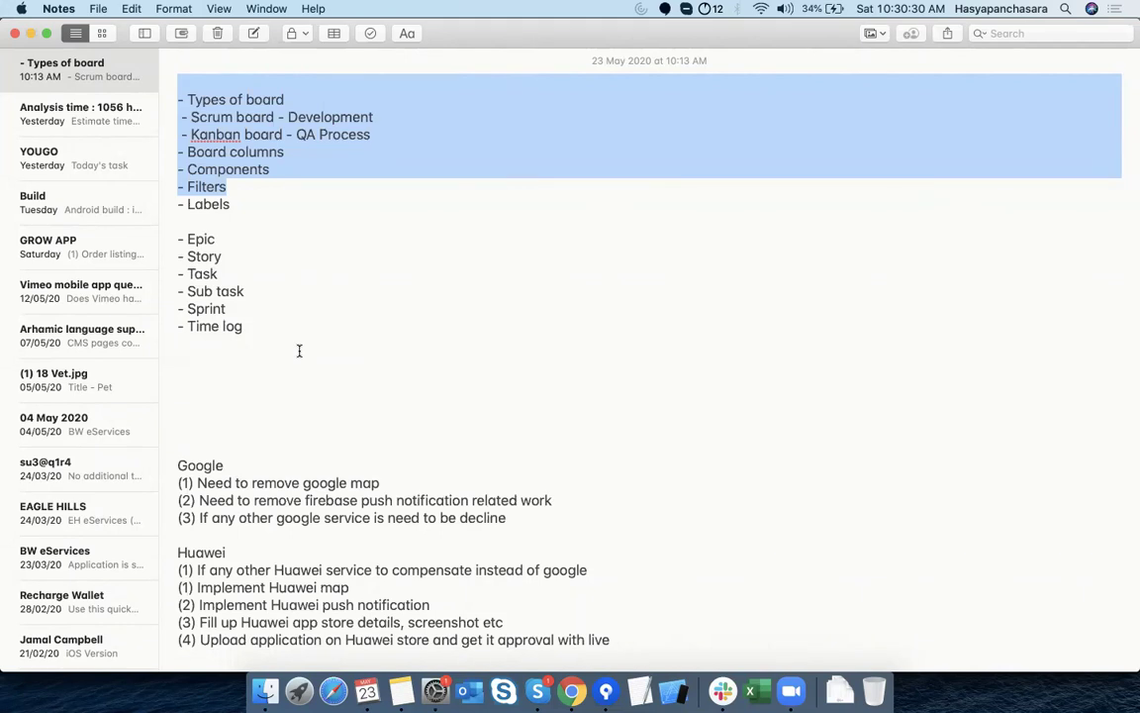
{"action": "left_click", "coordinate": [571, 692]}
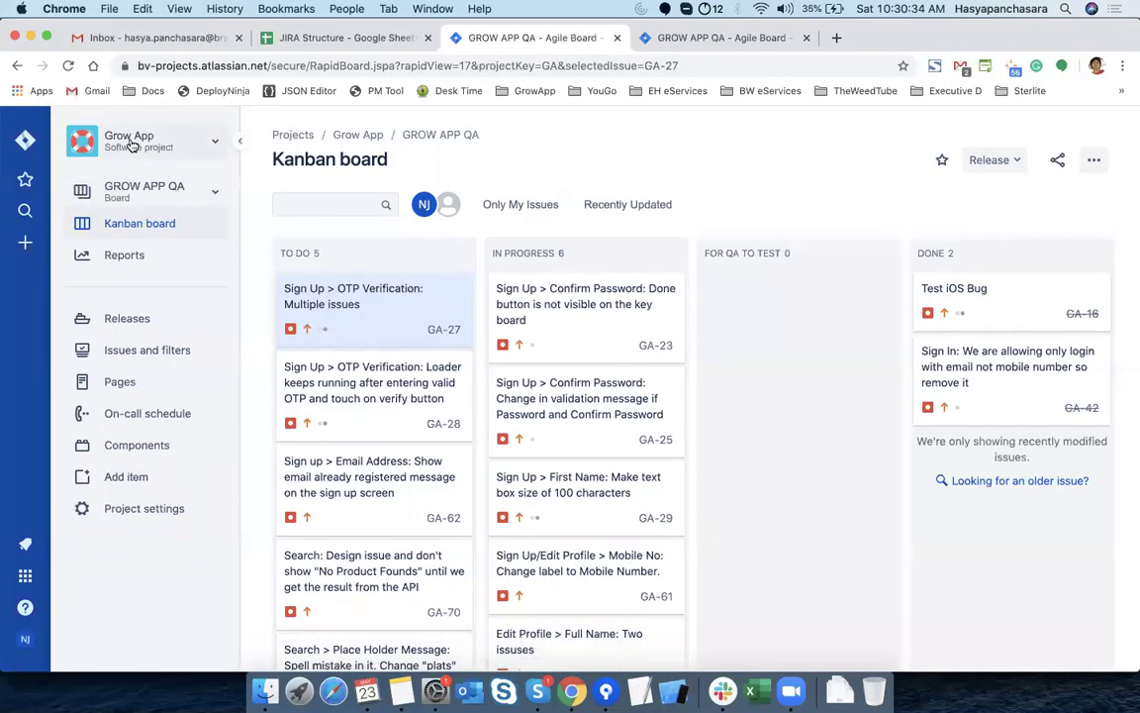
Go via Your work to the Projects list showing Grow App (key GA, 7 boards)
{"action": "left_click", "coordinate": [24, 139]}
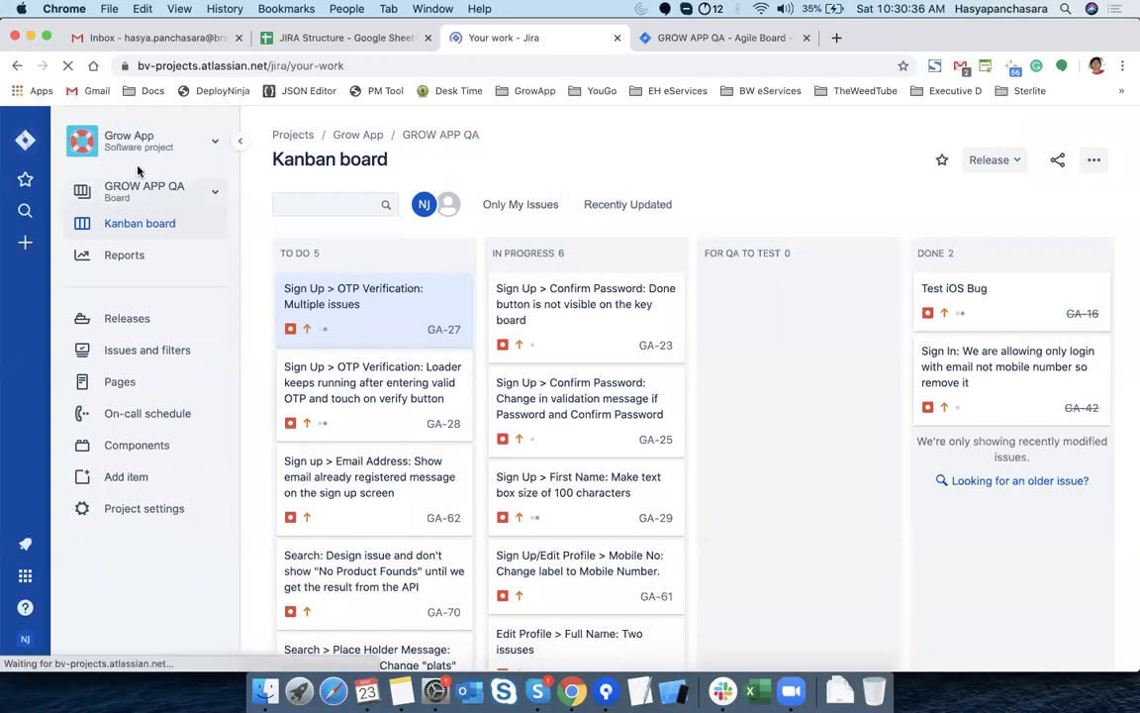
{"action": "left_click", "coordinate": [137, 225]}
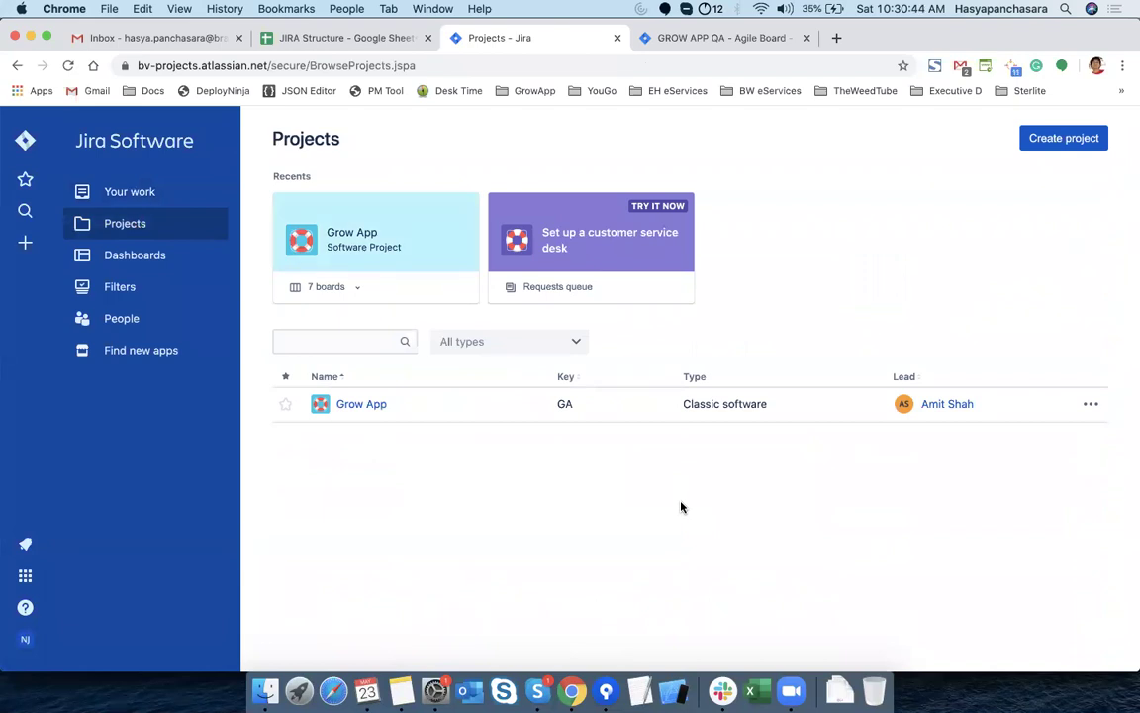
{"action": "mouse_move", "coordinate": [970, 407]}
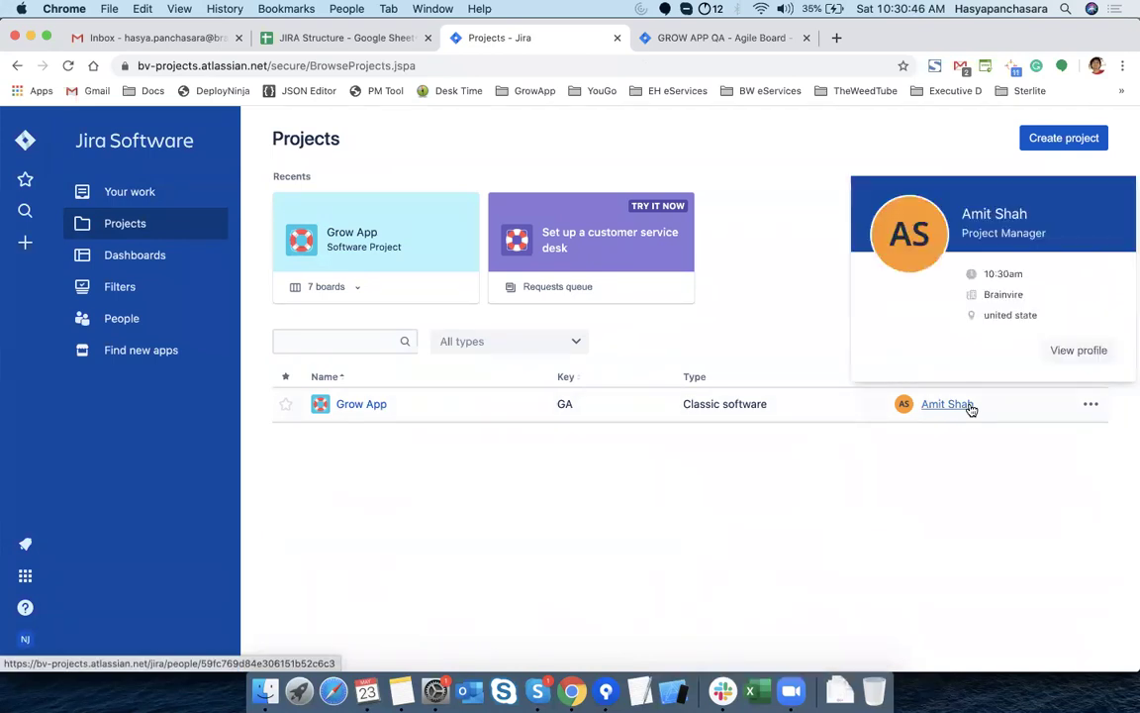
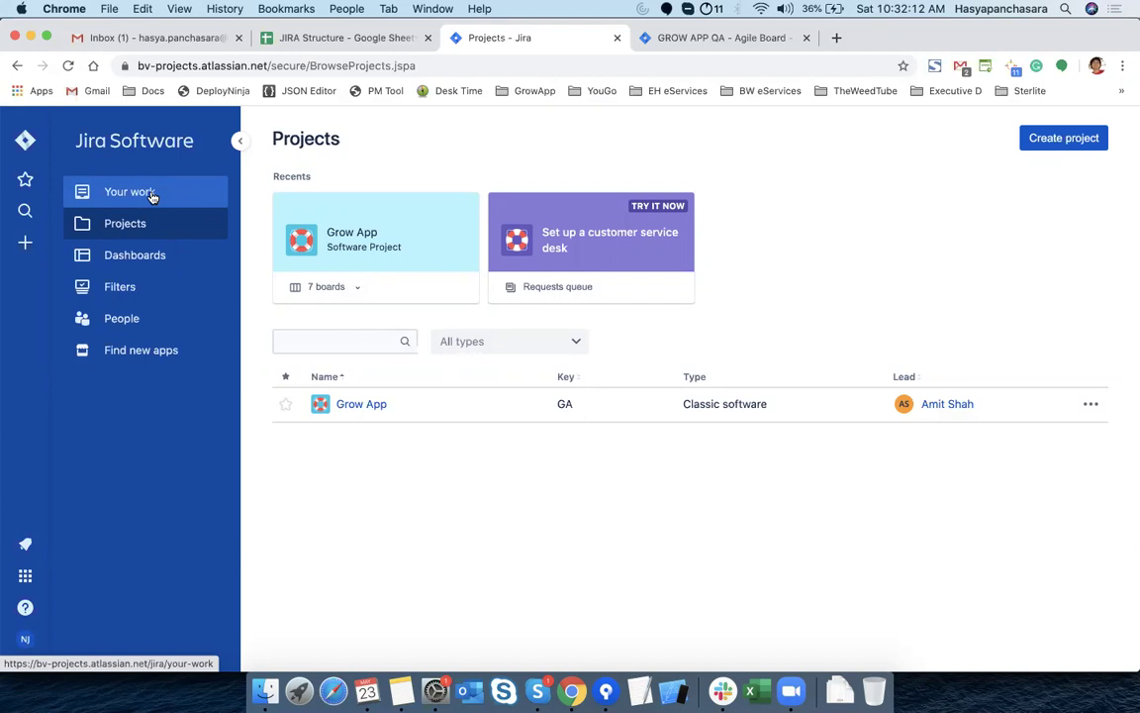
In Notes, select the topic list down through Time log
{"action": "left_click", "coordinate": [401, 691]}
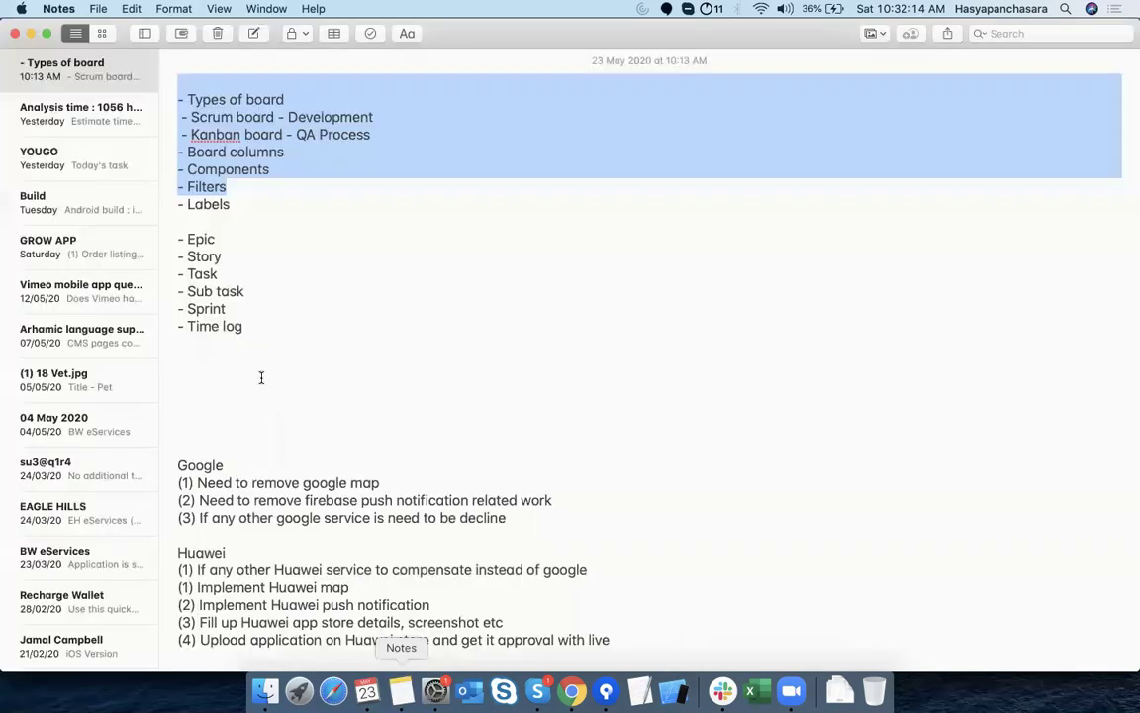
{"action": "left_click", "coordinate": [285, 342]}
{"action": "left_click", "coordinate": [145, 58], "text": "shift"}
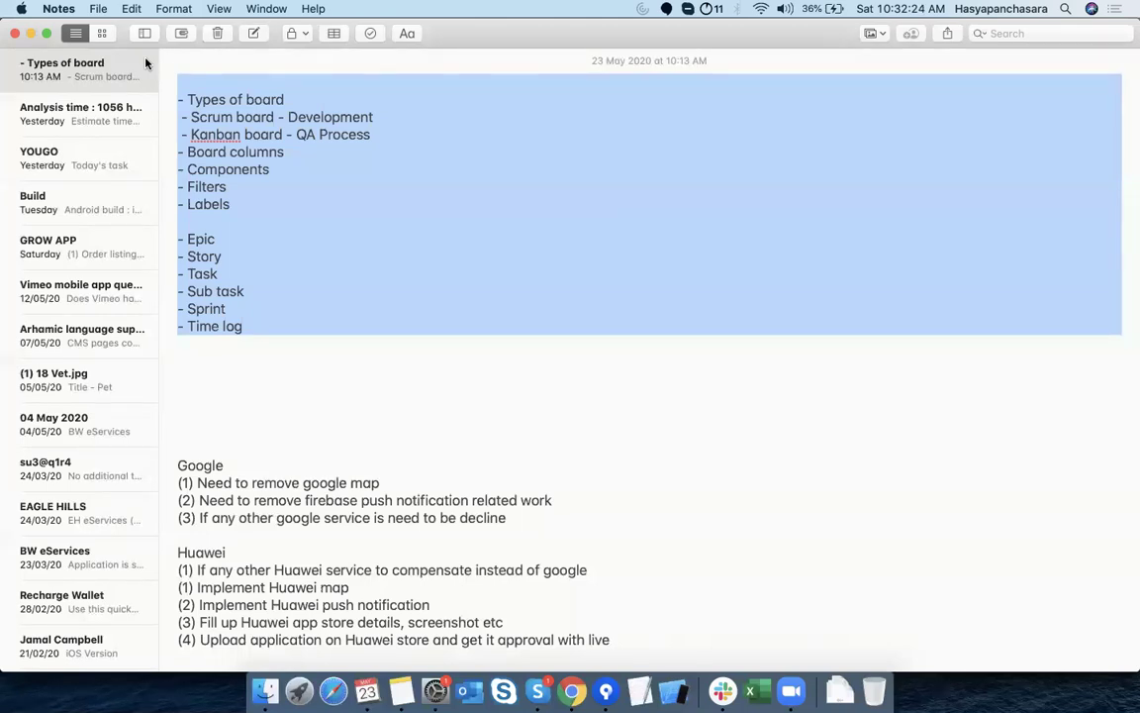
Back in Jira, open the Grow App project and switch to the GA Mobile Bug Board
{"action": "left_click", "coordinate": [582, 695]}
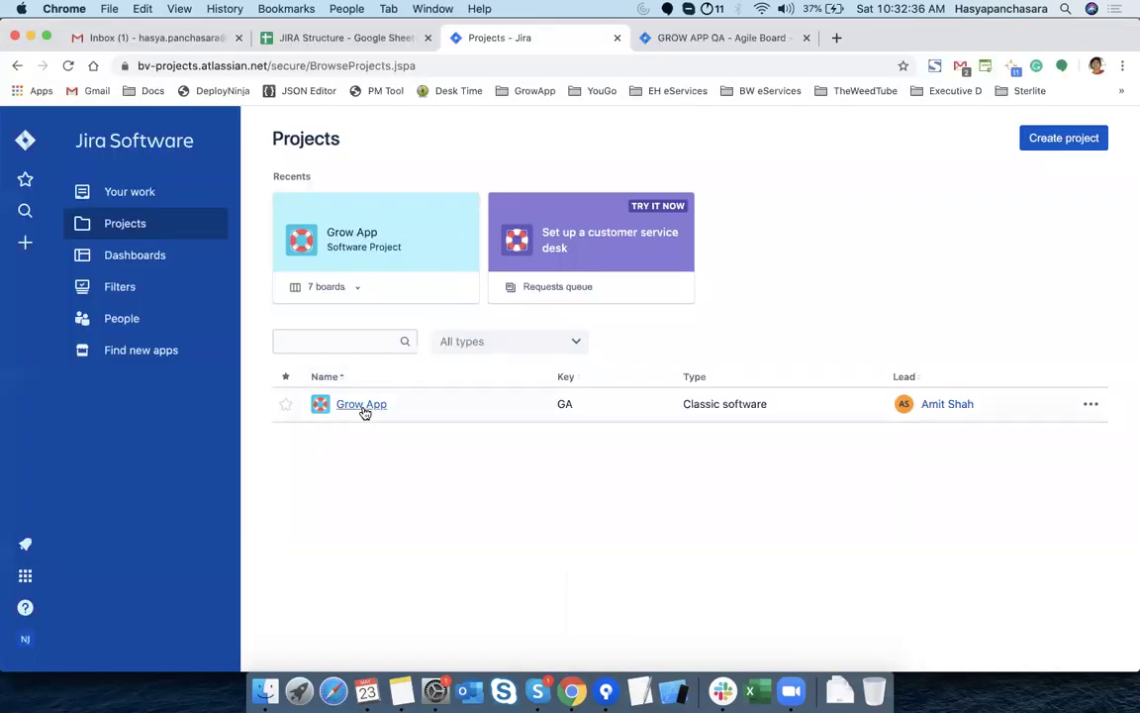
{"action": "left_click", "coordinate": [365, 404]}
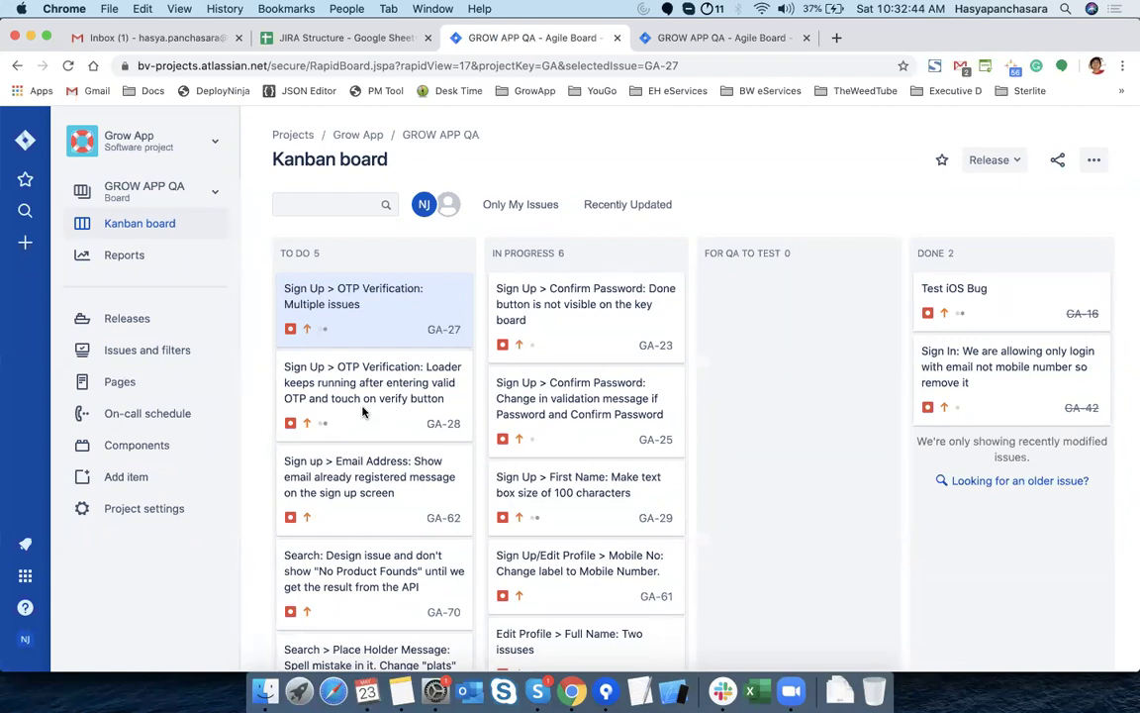
{"action": "left_click", "coordinate": [166, 195]}
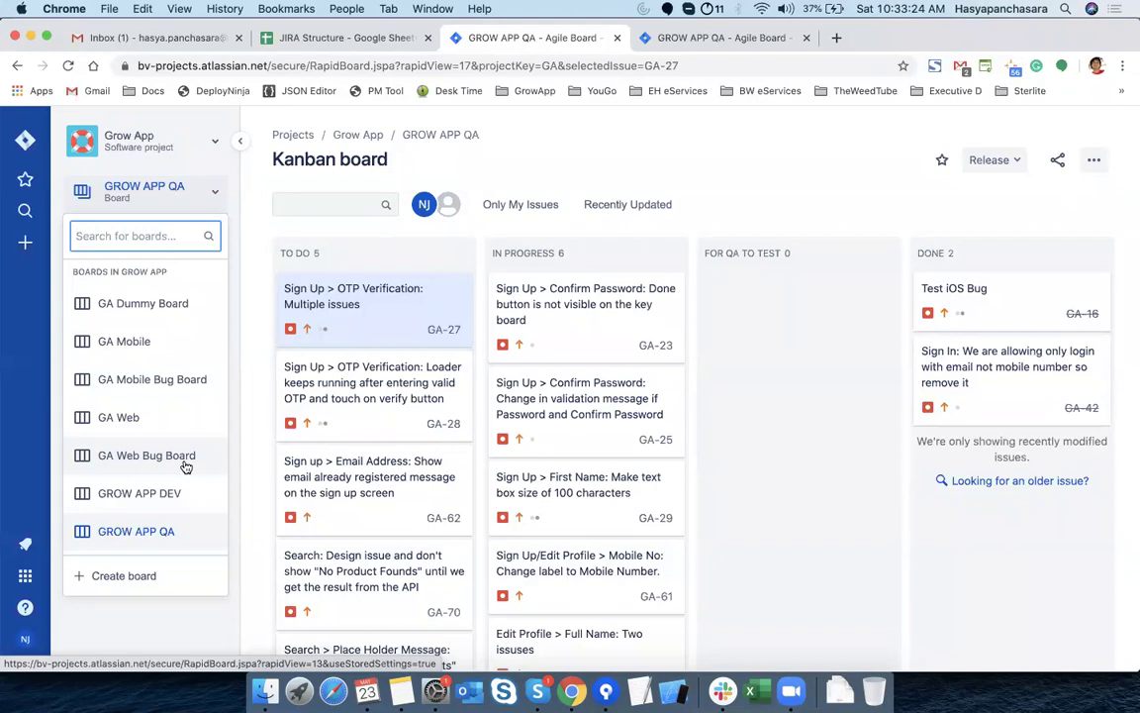
{"action": "left_click", "coordinate": [164, 395]}
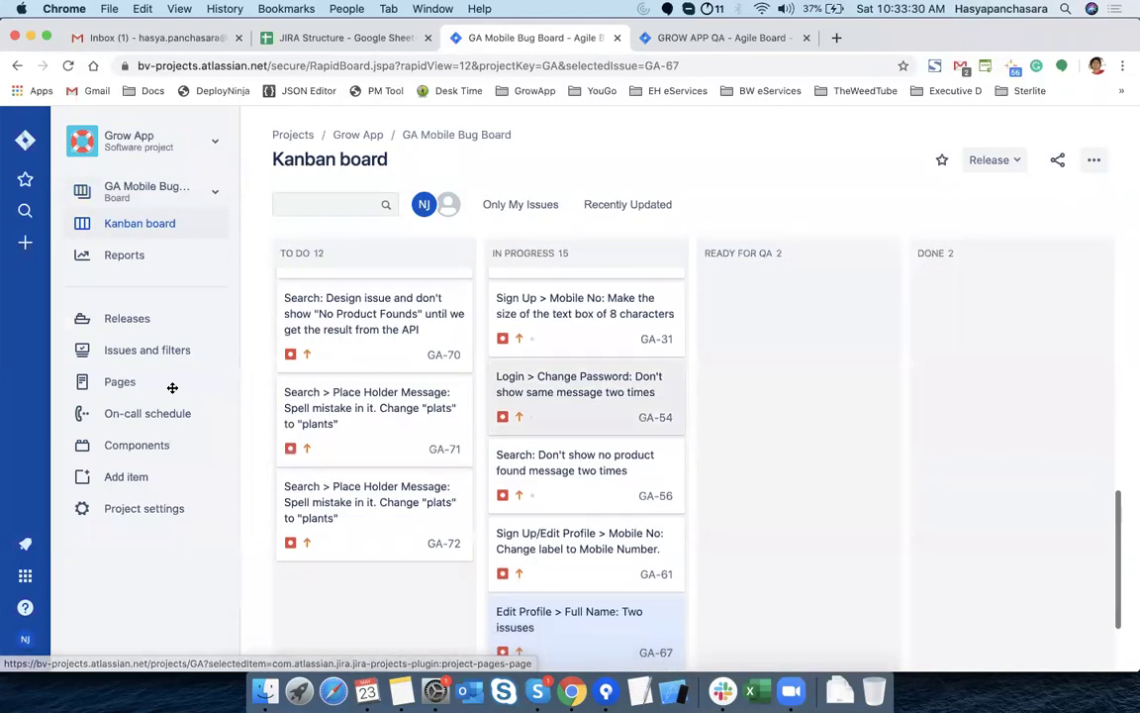
View the GA Mobile Bug Board's saved filter query in its board settings, then go to Projects
{"action": "left_click", "coordinate": [1094, 160]}
{"action": "left_click", "coordinate": [1032, 197]}
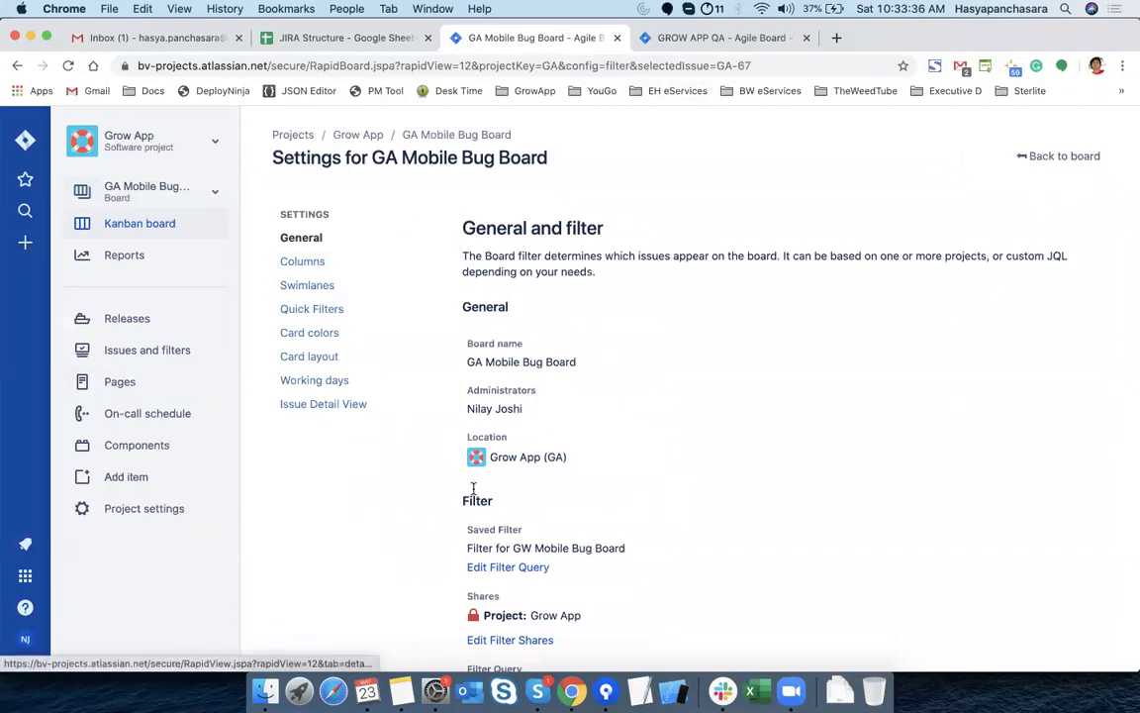
{"action": "left_click", "coordinate": [508, 567]}
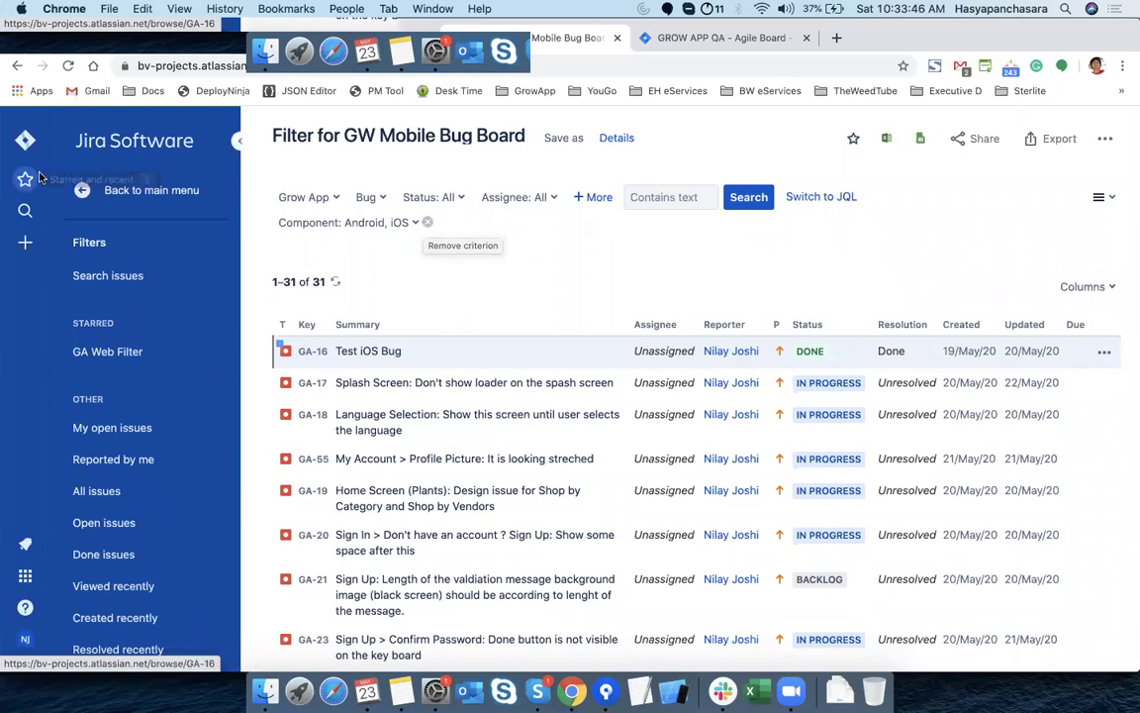
{"action": "left_click", "coordinate": [81, 190]}
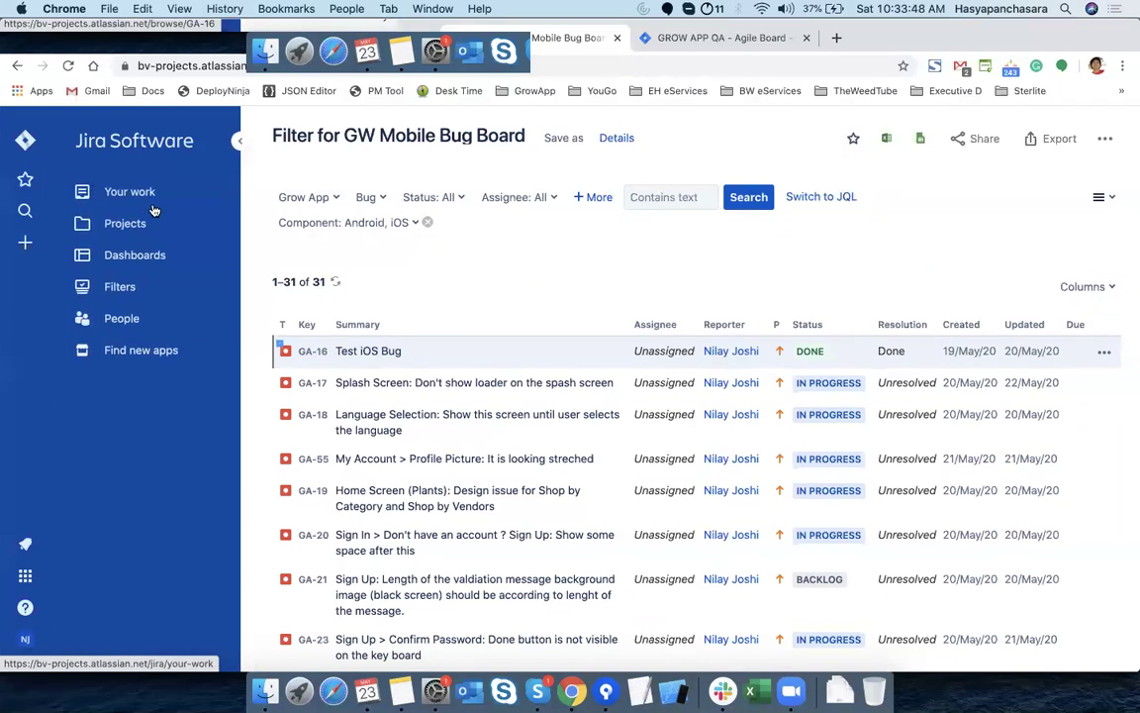
{"action": "left_click", "coordinate": [153, 218]}
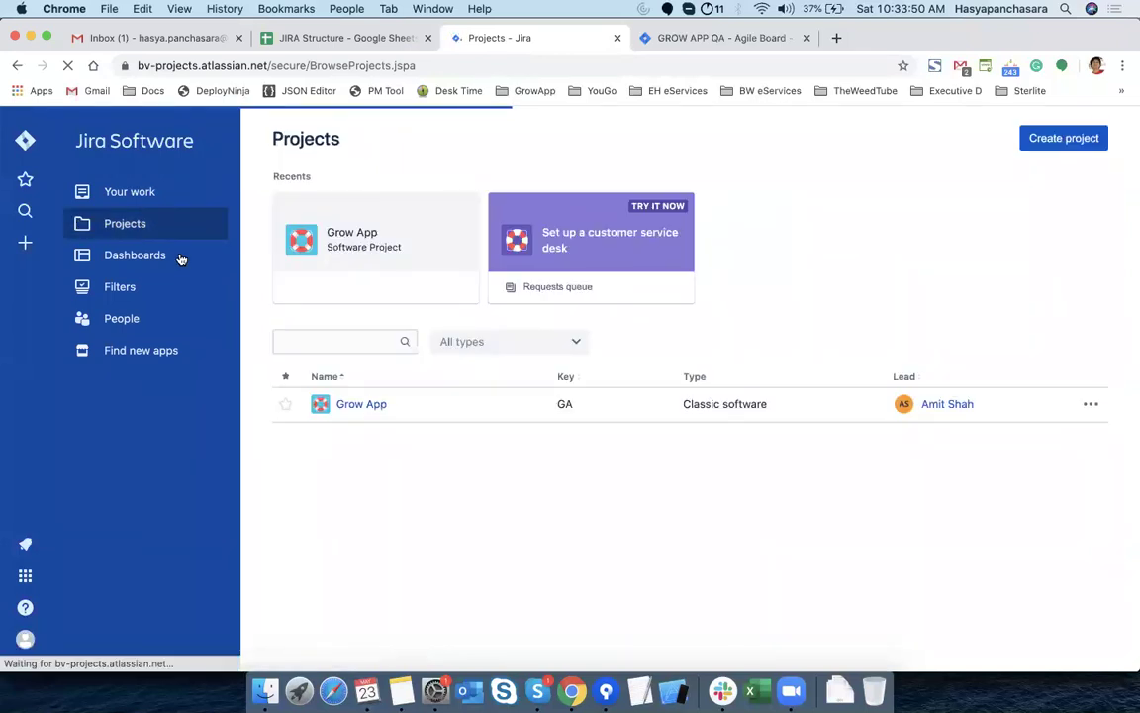
View the GA Web Bug Board's saved filter query in its board settings, then return to Projects
{"action": "left_click", "coordinate": [362, 406]}
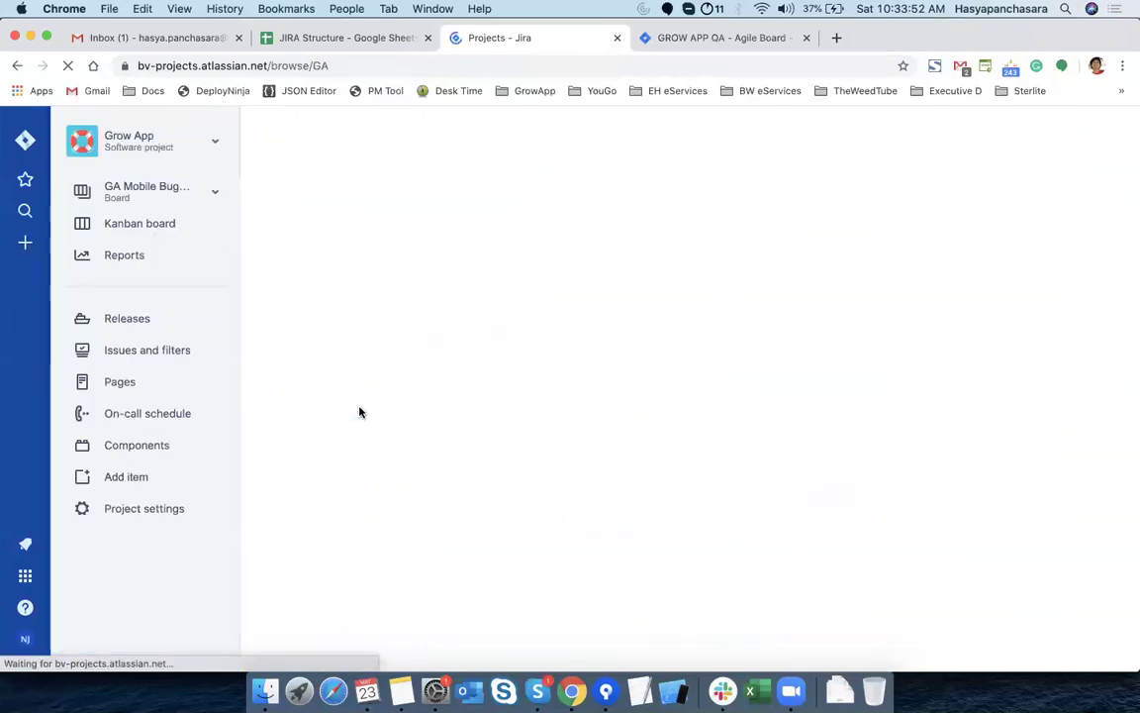
{"action": "left_click", "coordinate": [170, 188]}
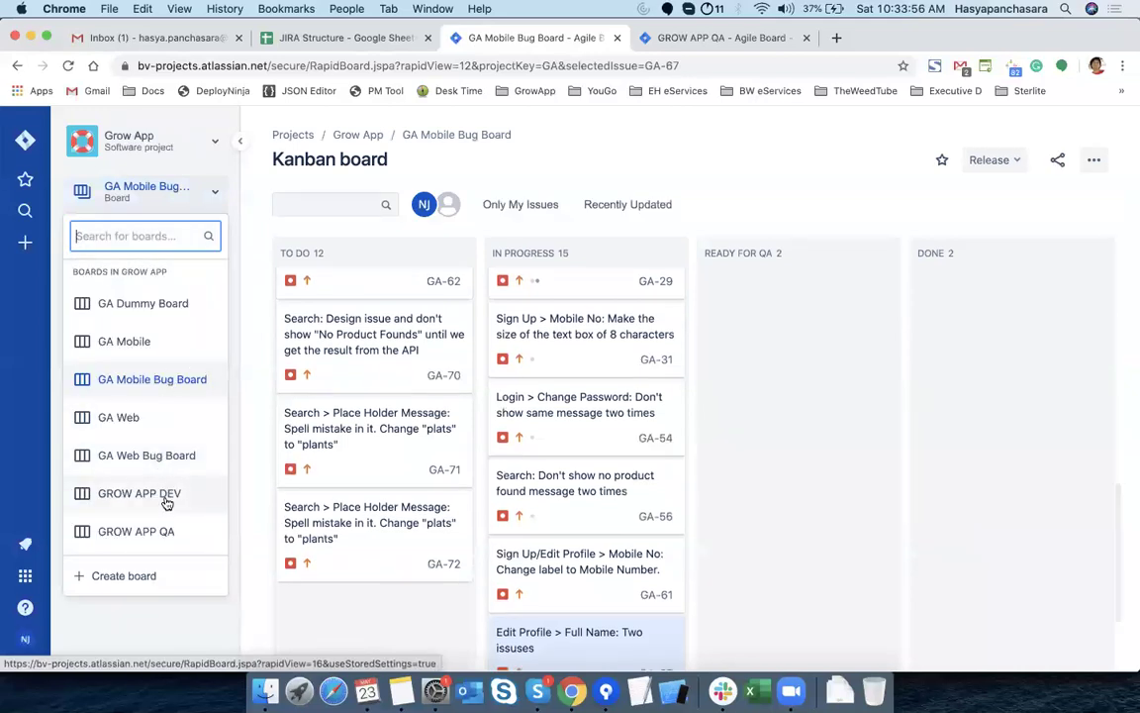
{"action": "left_click", "coordinate": [146, 455]}
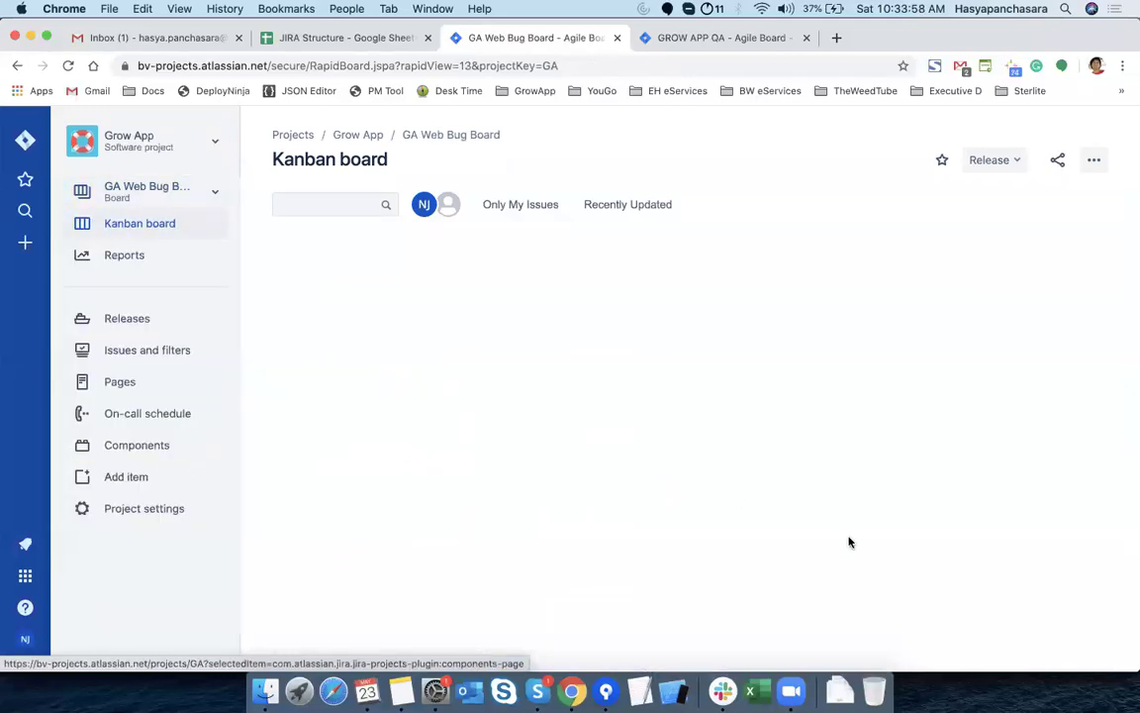
{"action": "left_click", "coordinate": [1094, 159]}
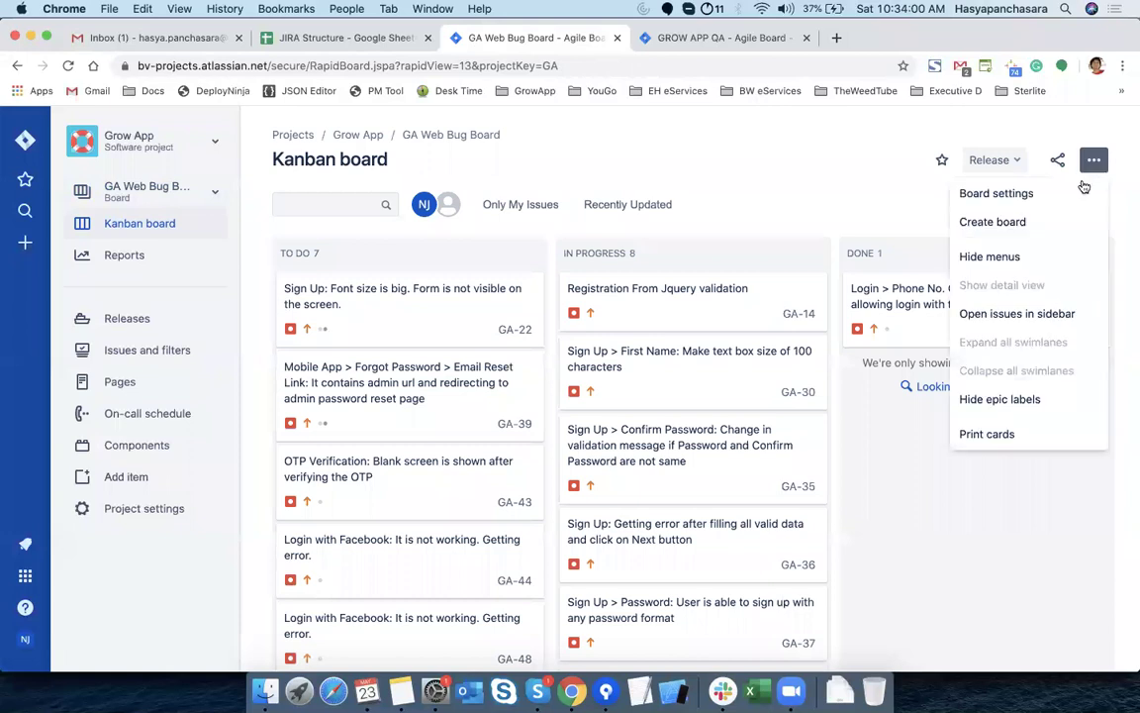
{"action": "left_click", "coordinate": [1074, 191]}
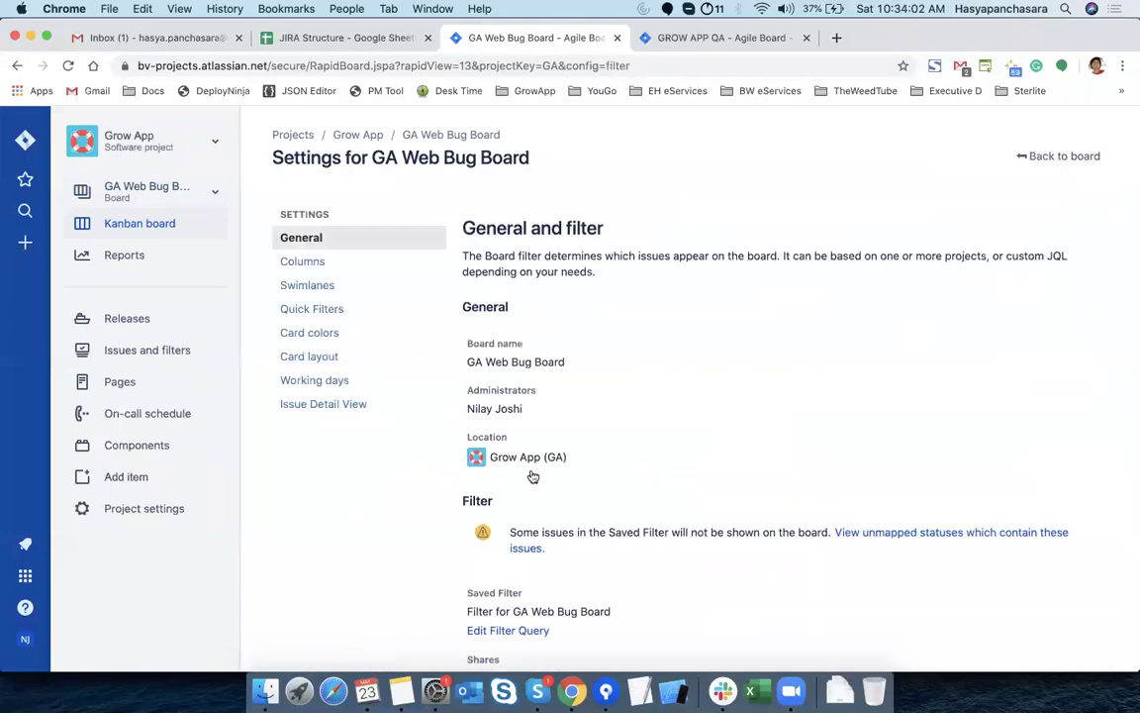
{"action": "scroll", "coordinate": [533, 476], "scroll_direction": "down", "scroll_amount": 4}
{"action": "scroll", "coordinate": [532, 476], "scroll_direction": "down", "scroll_amount": 2}
{"action": "left_click", "coordinate": [525, 371]}
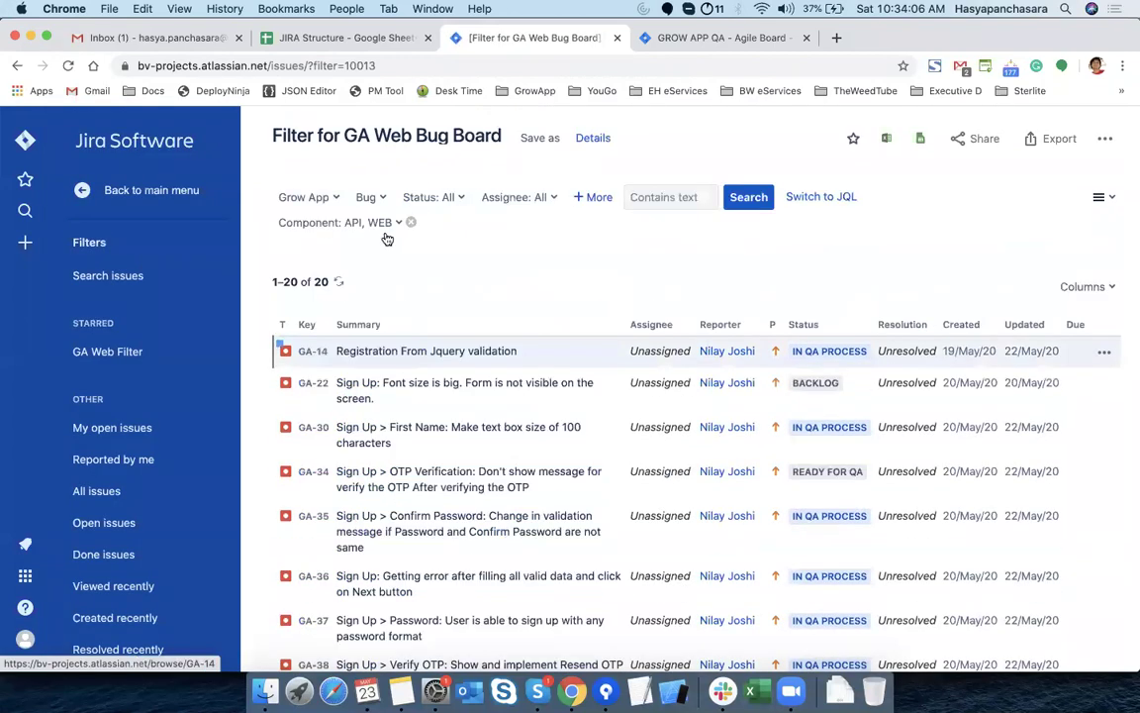
{"action": "left_click", "coordinate": [81, 195]}
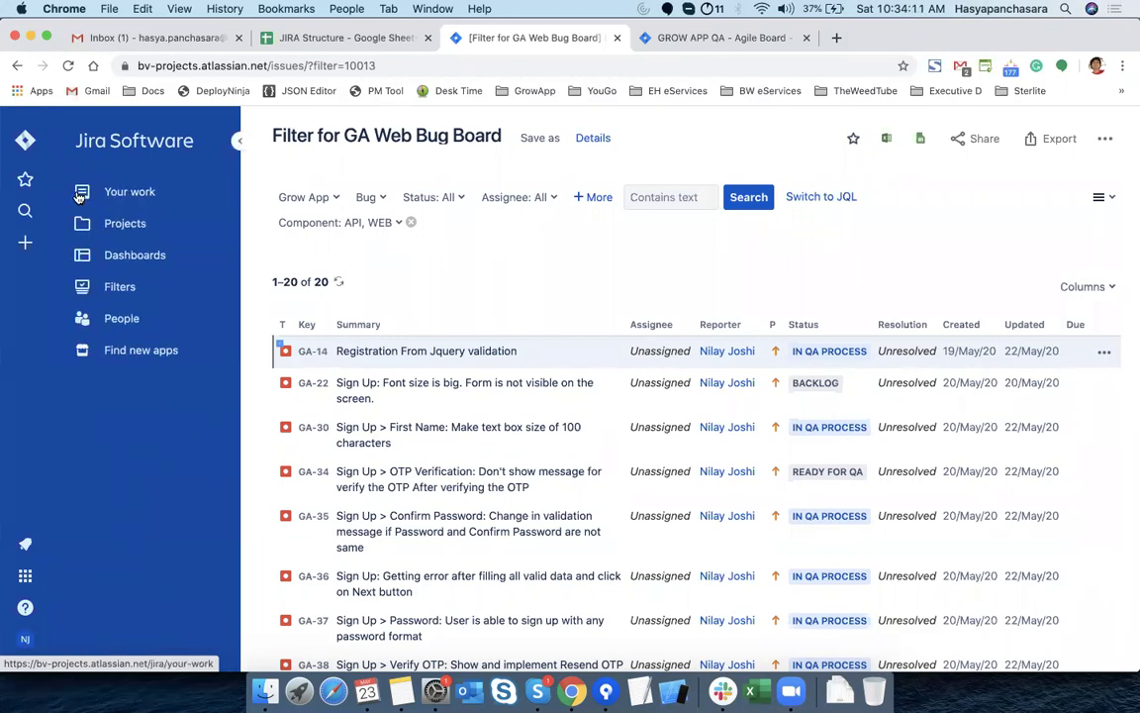
{"action": "left_click", "coordinate": [124, 225]}
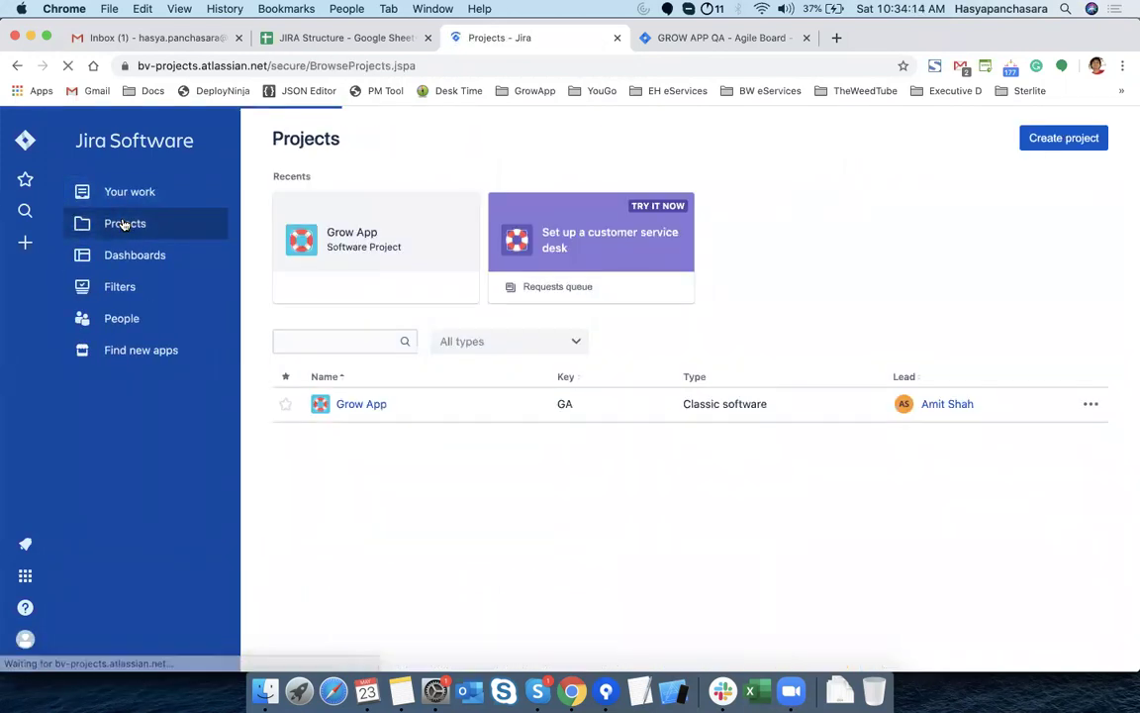
Open issue GA-72 on the GA Mobile Bug Board in Grow App
{"action": "left_click", "coordinate": [364, 403]}
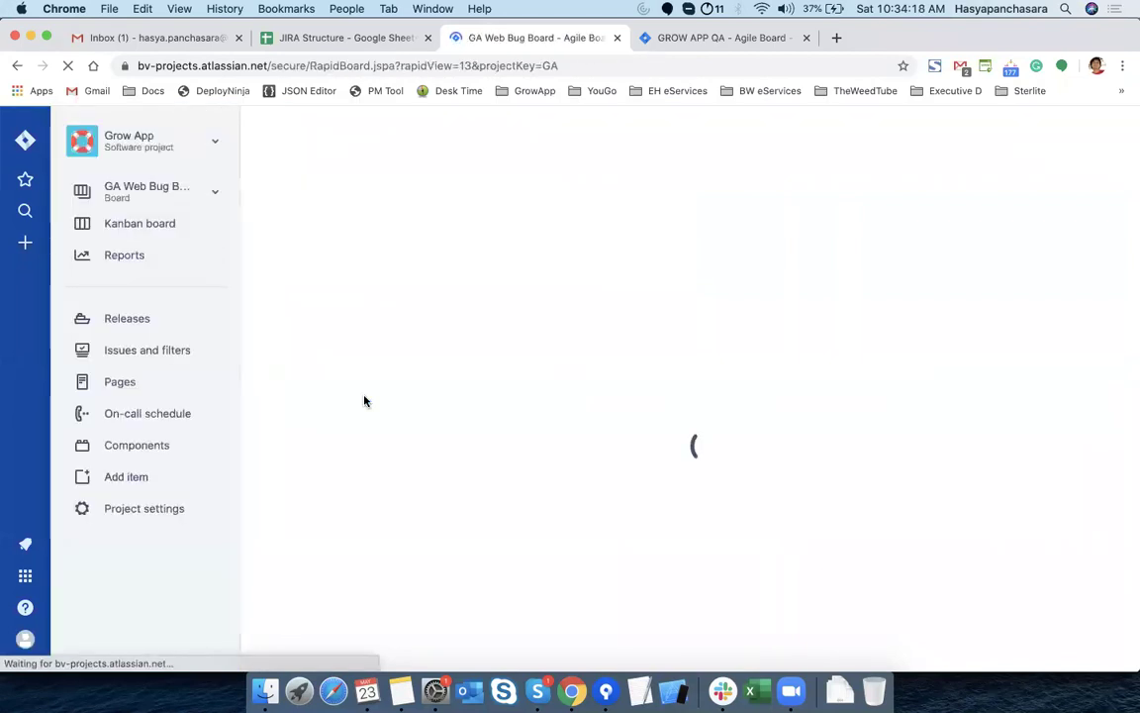
{"action": "left_click", "coordinate": [181, 190]}
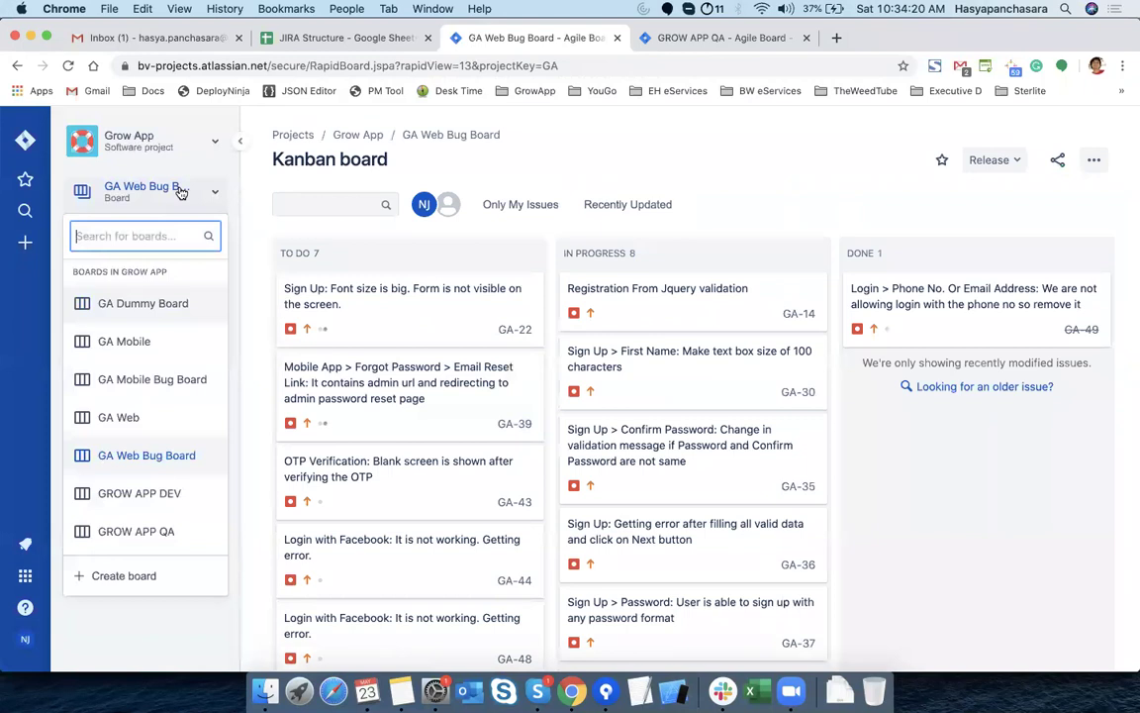
{"action": "left_click", "coordinate": [183, 382]}
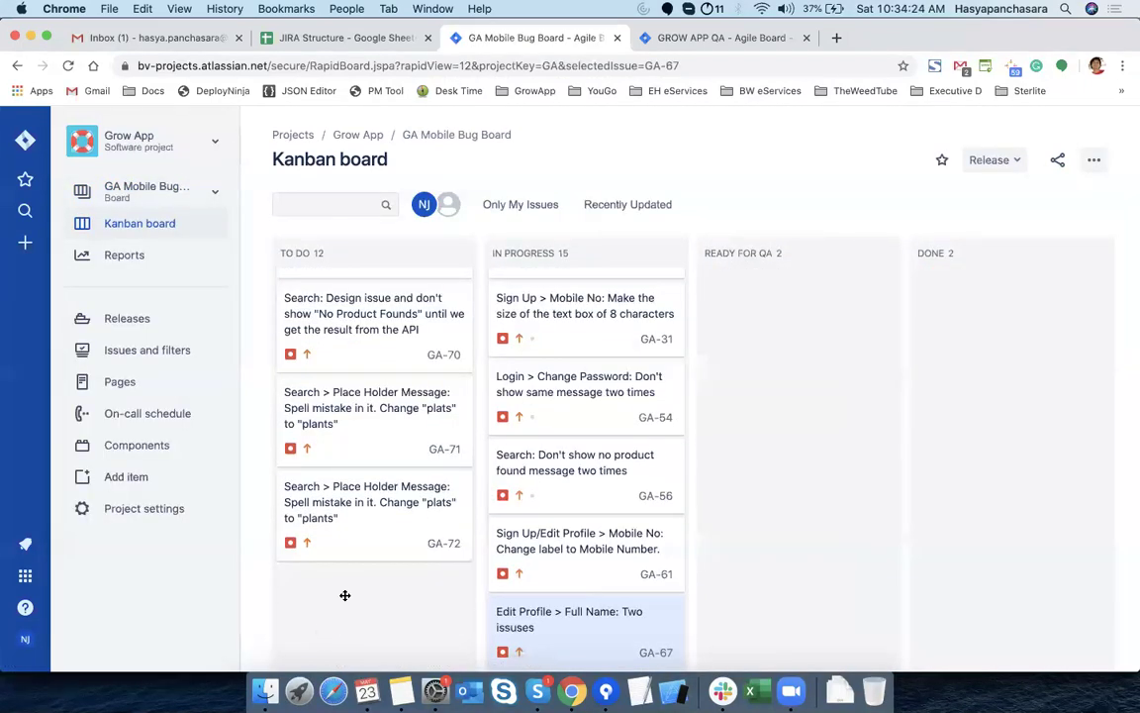
{"action": "left_click", "coordinate": [377, 502]}
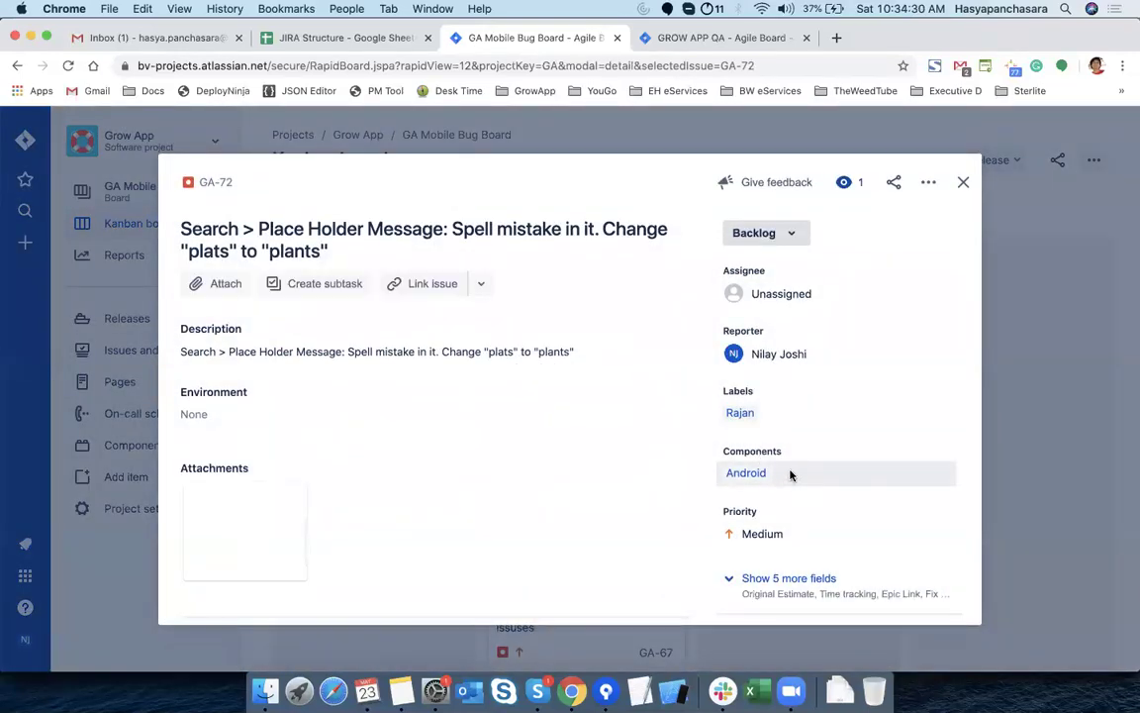
Give GA-72 a second person label and add the API component
{"action": "left_click", "coordinate": [773, 417]}
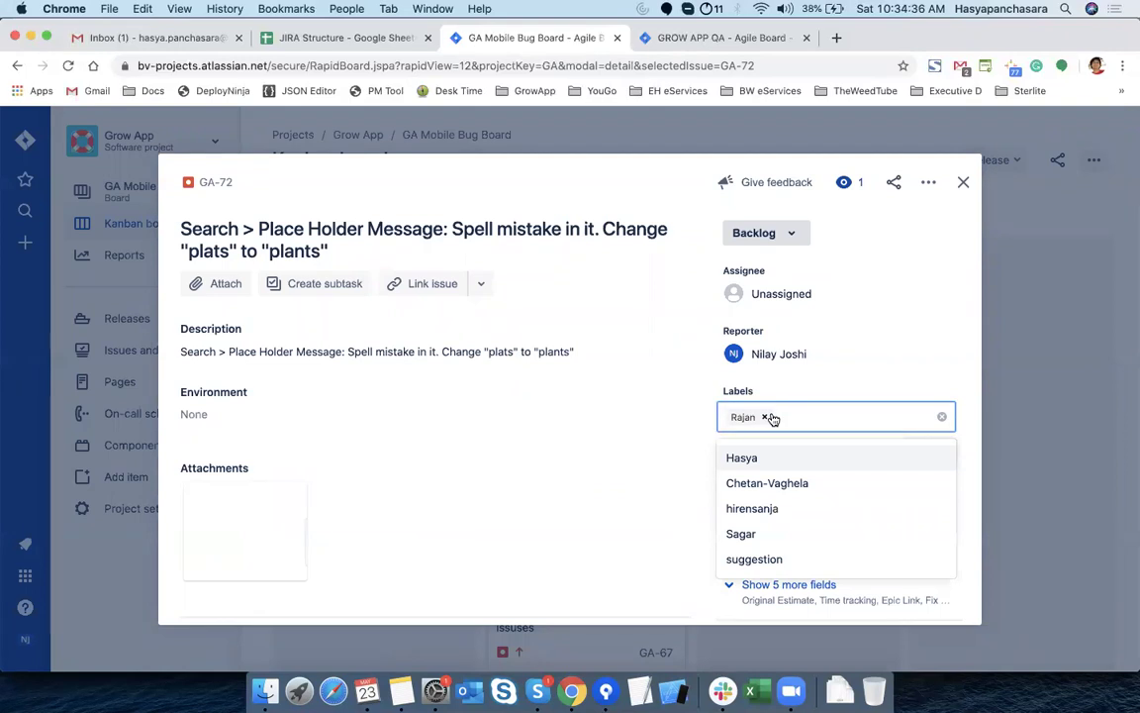
{"action": "left_click", "coordinate": [810, 483]}
{"action": "left_click", "coordinate": [899, 378]}
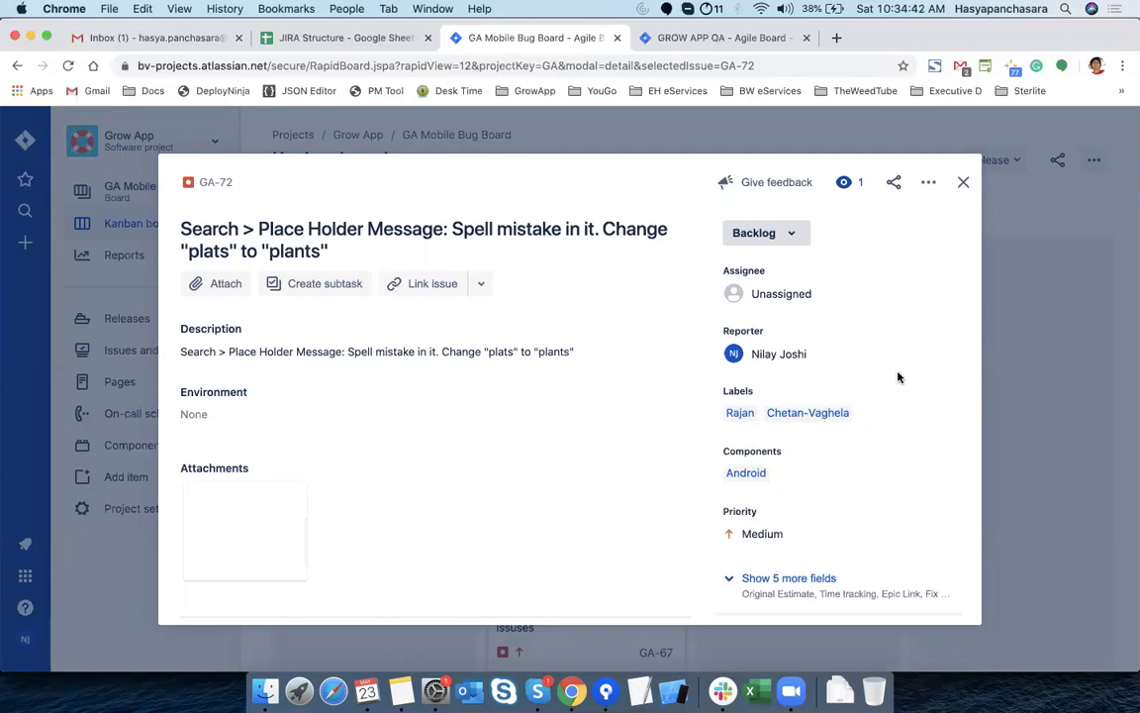
{"action": "left_click", "coordinate": [820, 474]}
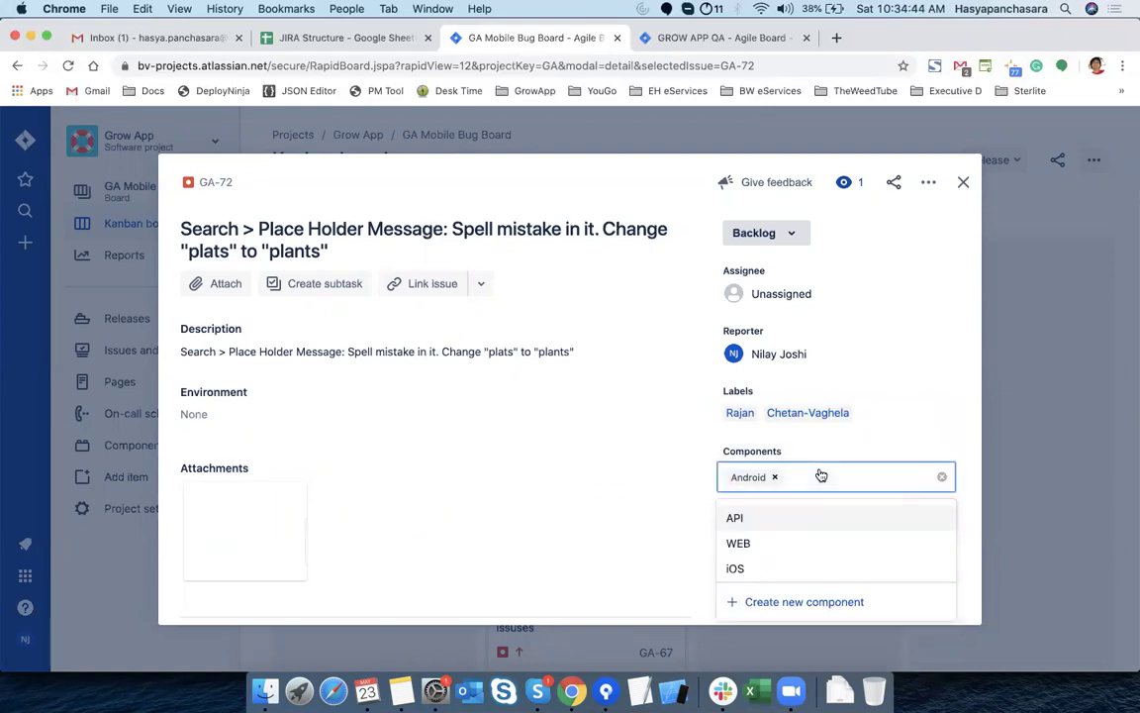
{"action": "type", "text": "api"}
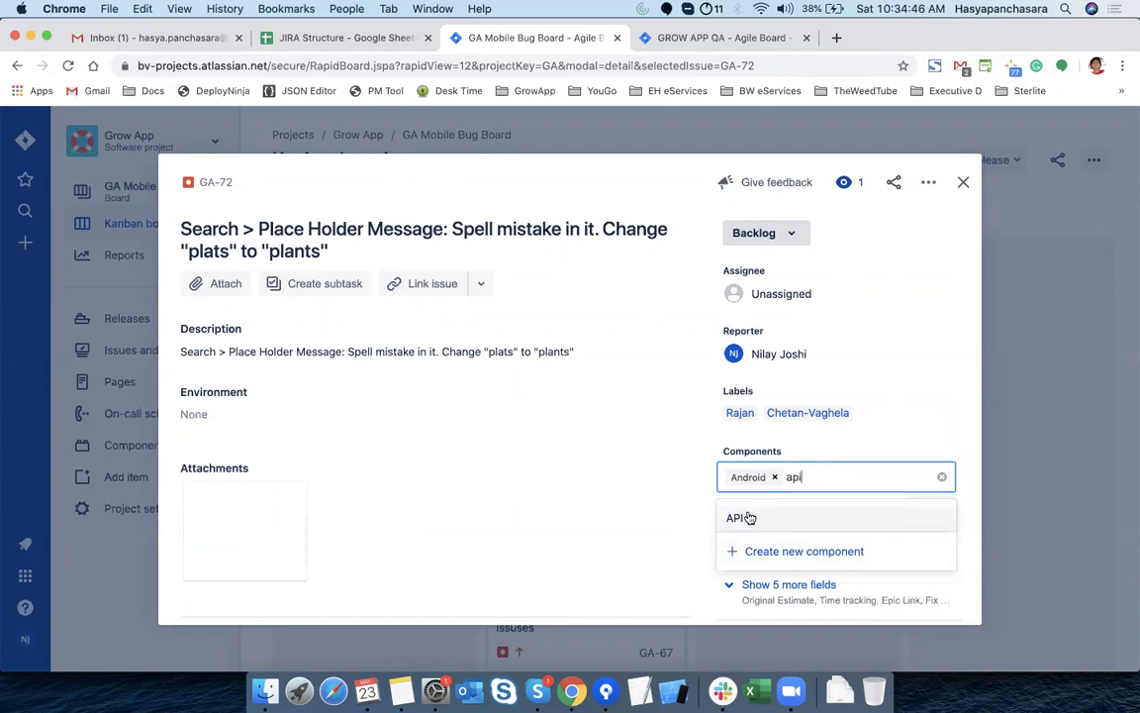
{"action": "left_click", "coordinate": [749, 518]}
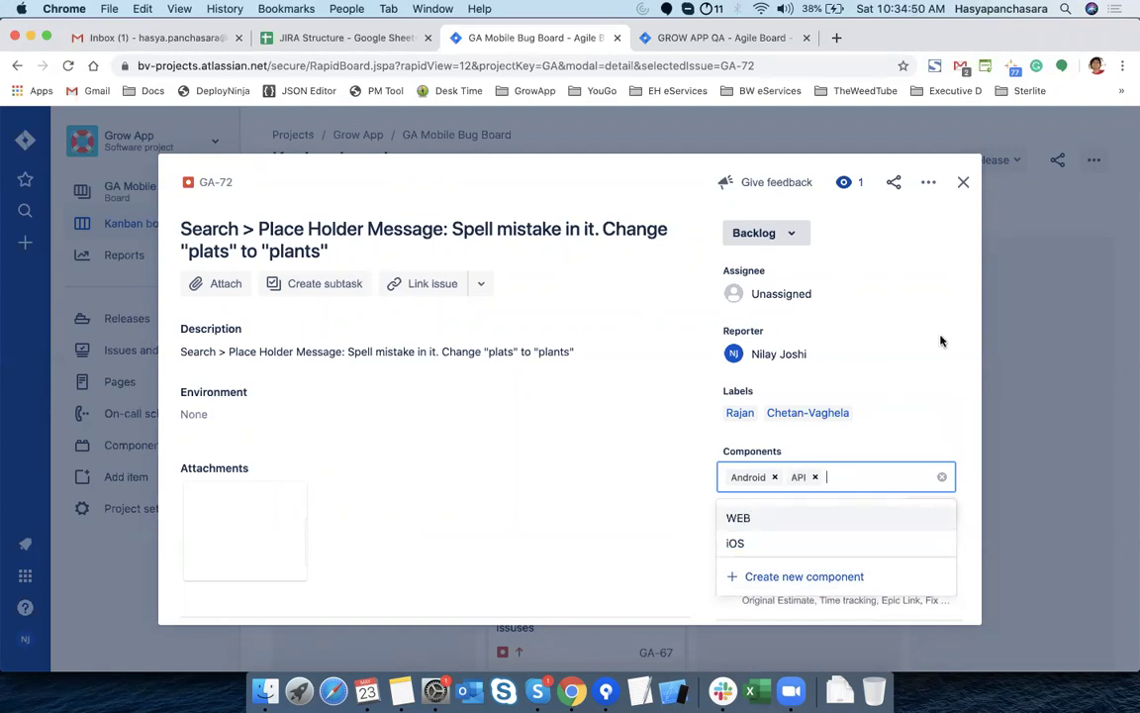
{"action": "left_click", "coordinate": [942, 340]}
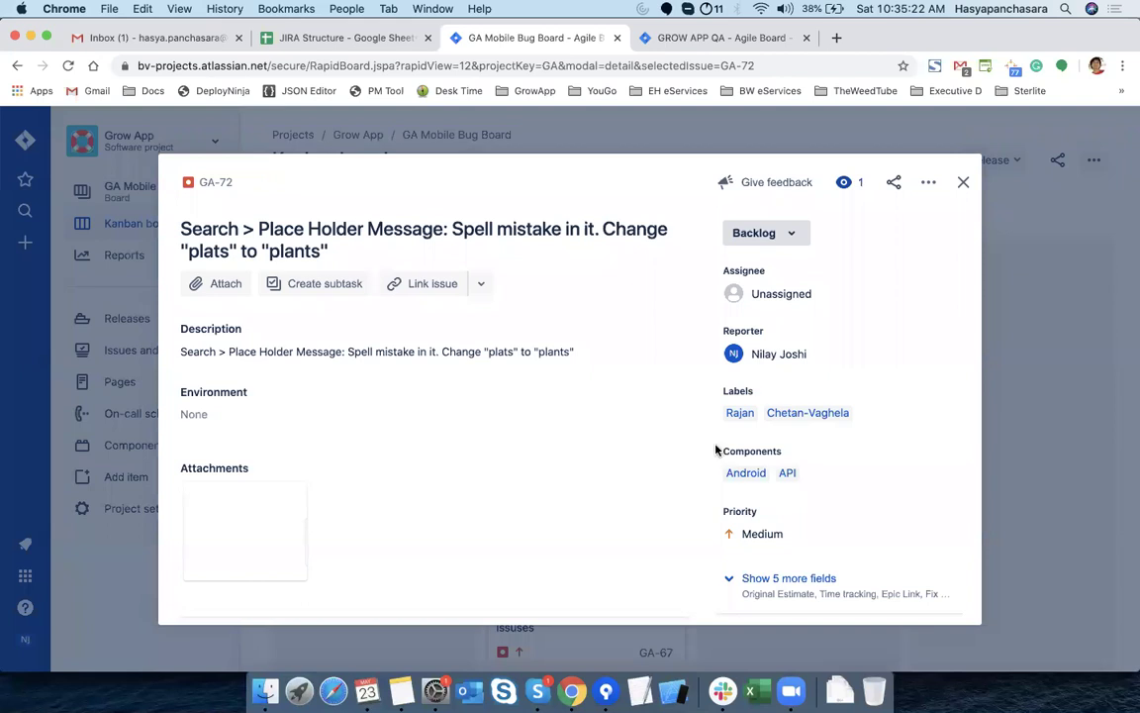
Check the issues sharing GA-72's first label, then remove the second person label from GA-72
{"action": "left_click", "coordinate": [740, 413]}
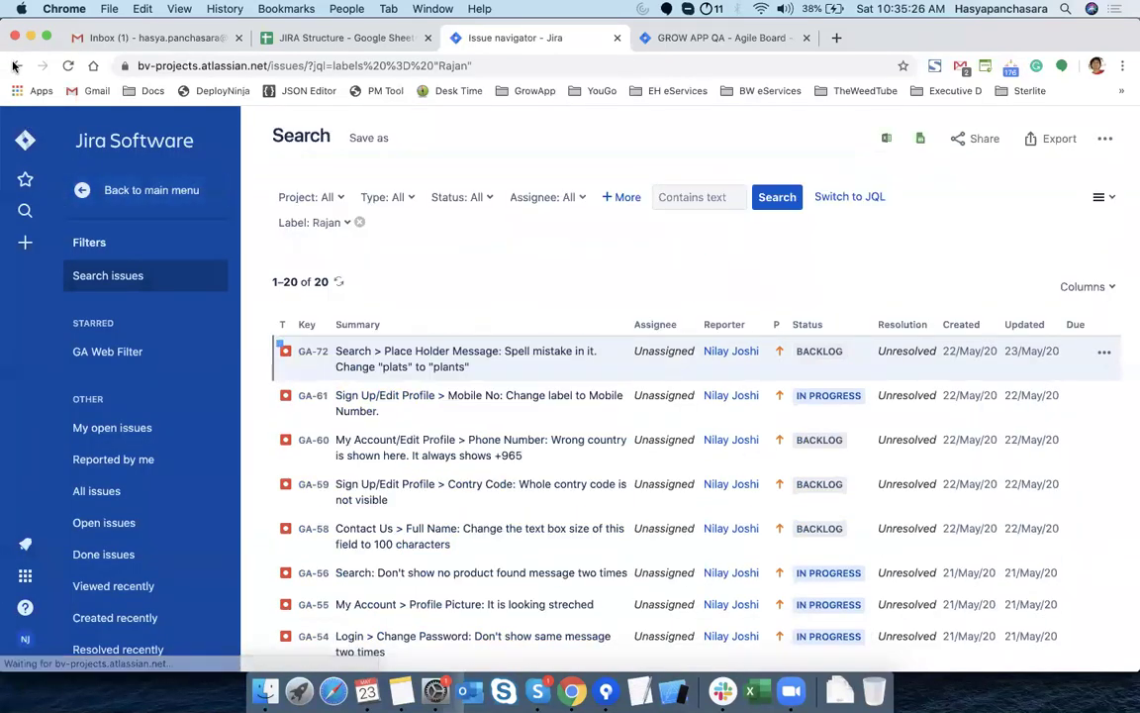
{"action": "left_click", "coordinate": [17, 66]}
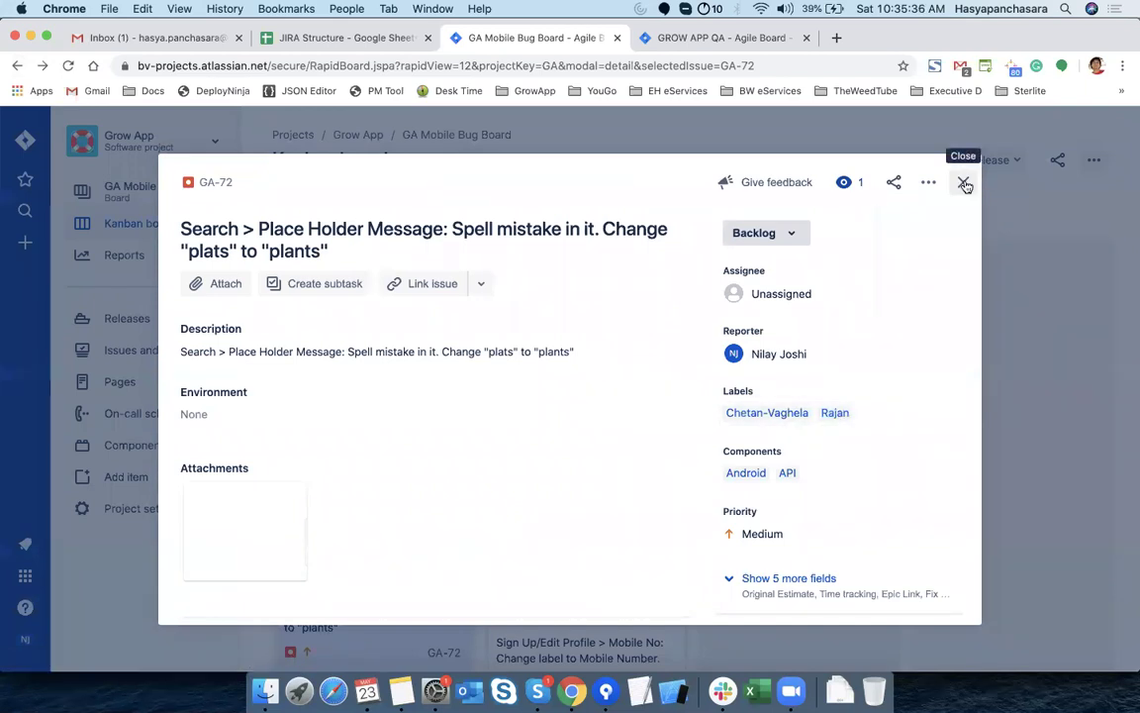
{"action": "left_click", "coordinate": [906, 415]}
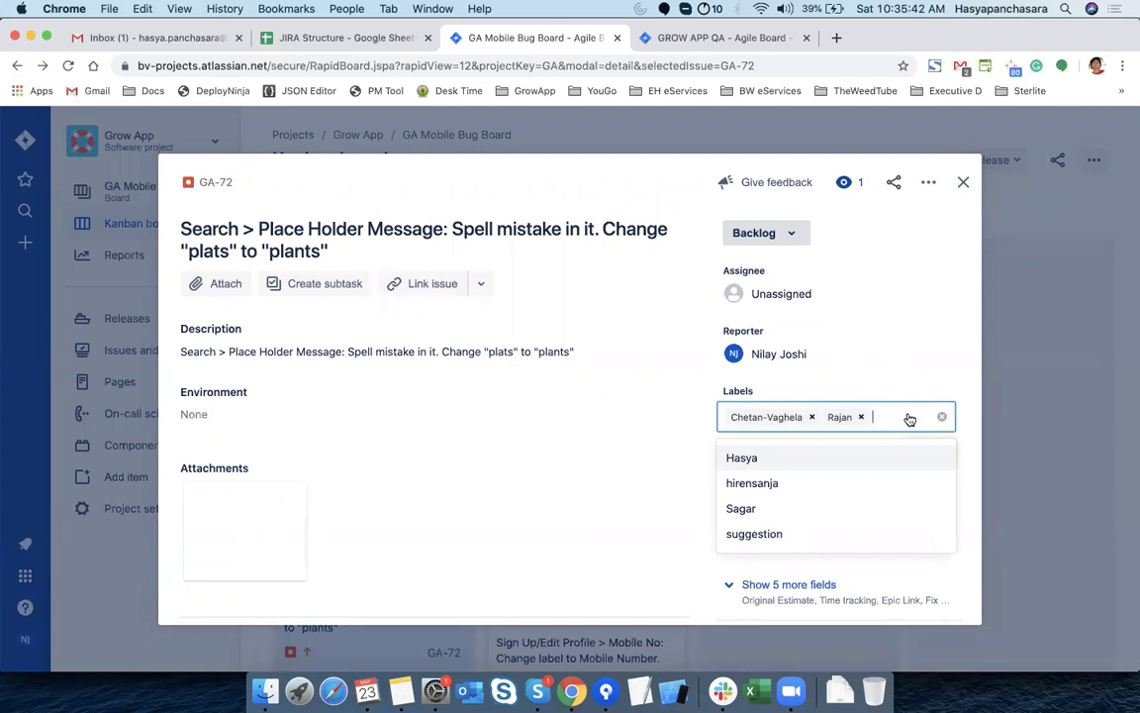
{"action": "type", "text": "sug"}
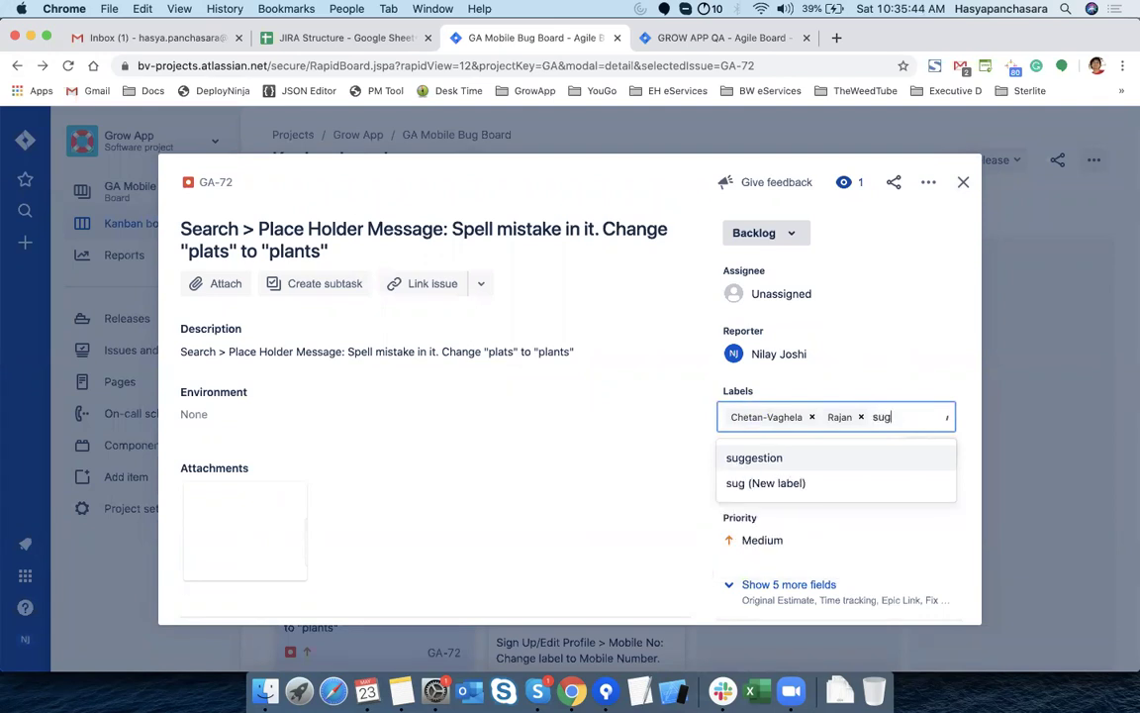
{"action": "type", "text": "gestion"}
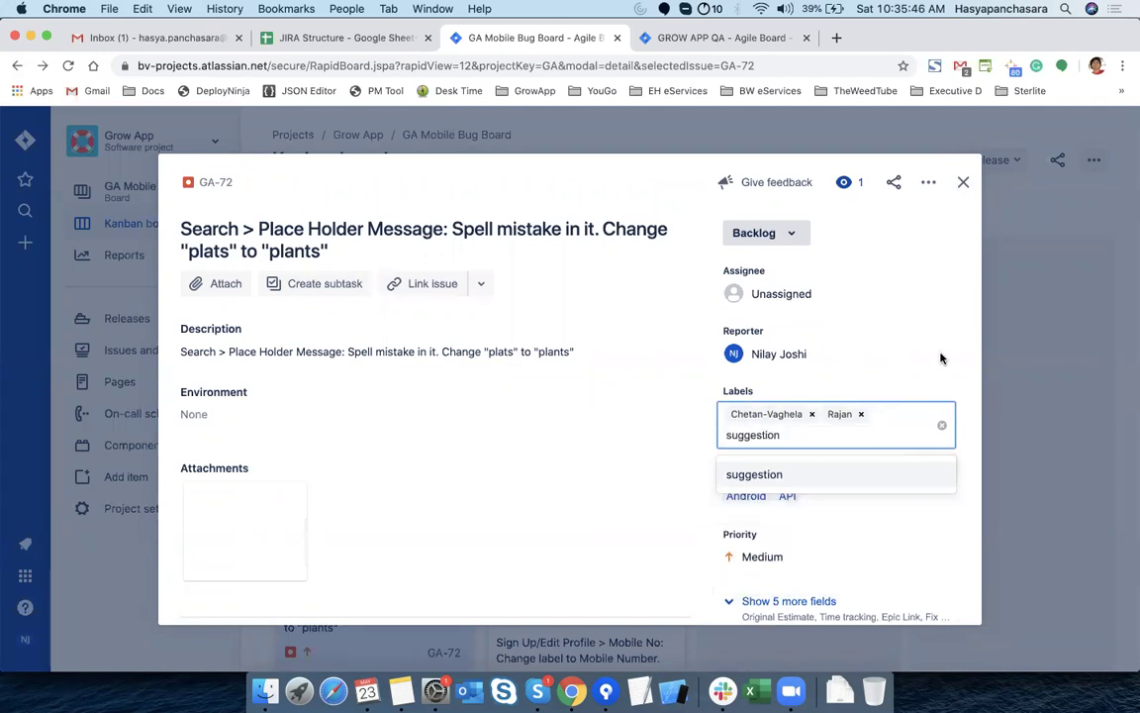
{"action": "left_click", "coordinate": [918, 280]}
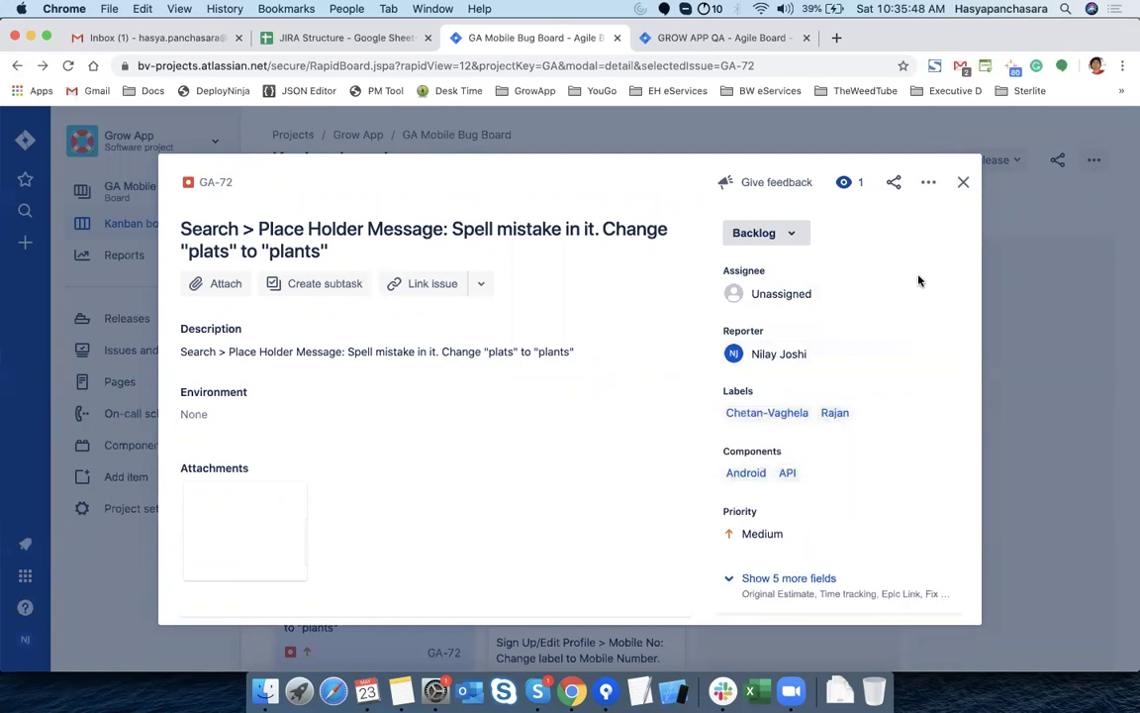
{"action": "left_click", "coordinate": [899, 411]}
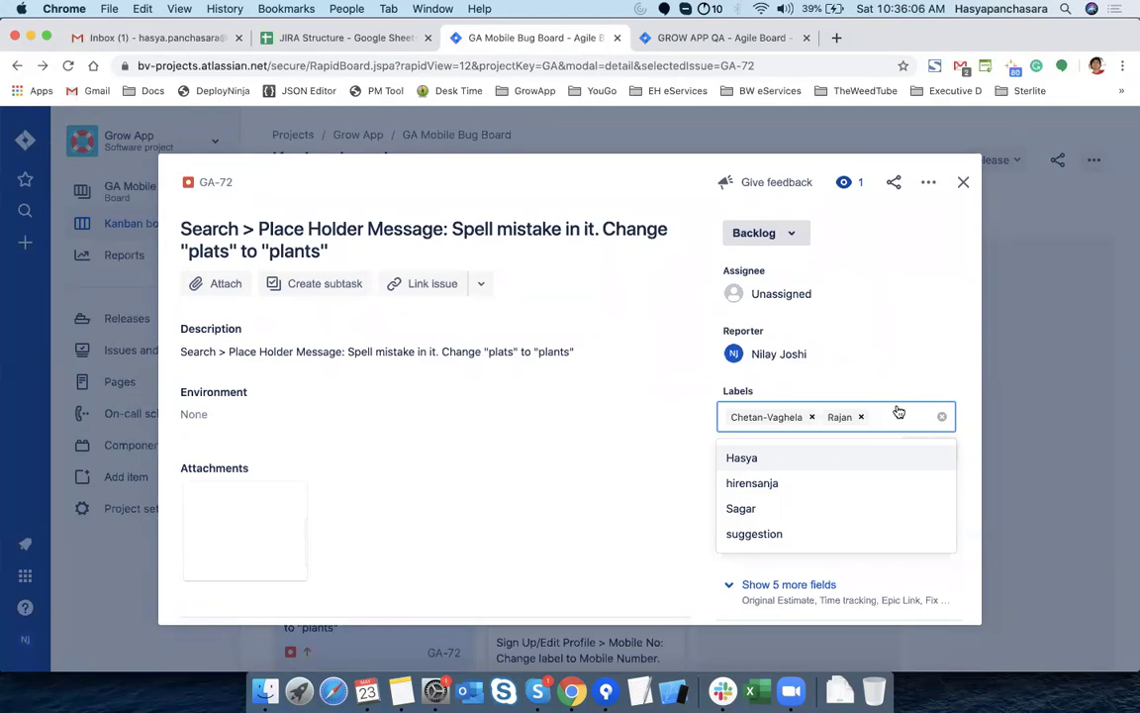
{"action": "left_click", "coordinate": [811, 417]}
{"action": "left_click", "coordinate": [800, 339]}
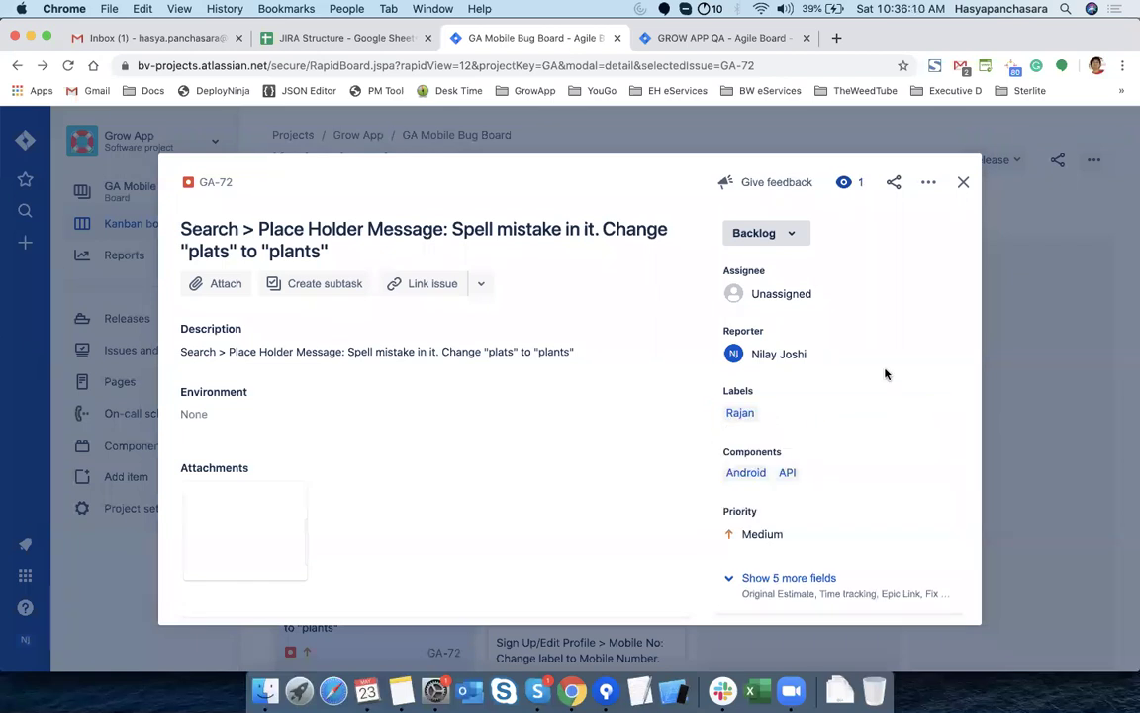
Remove the API component from GA-72 and close the issue
{"action": "left_click", "coordinate": [789, 474]}
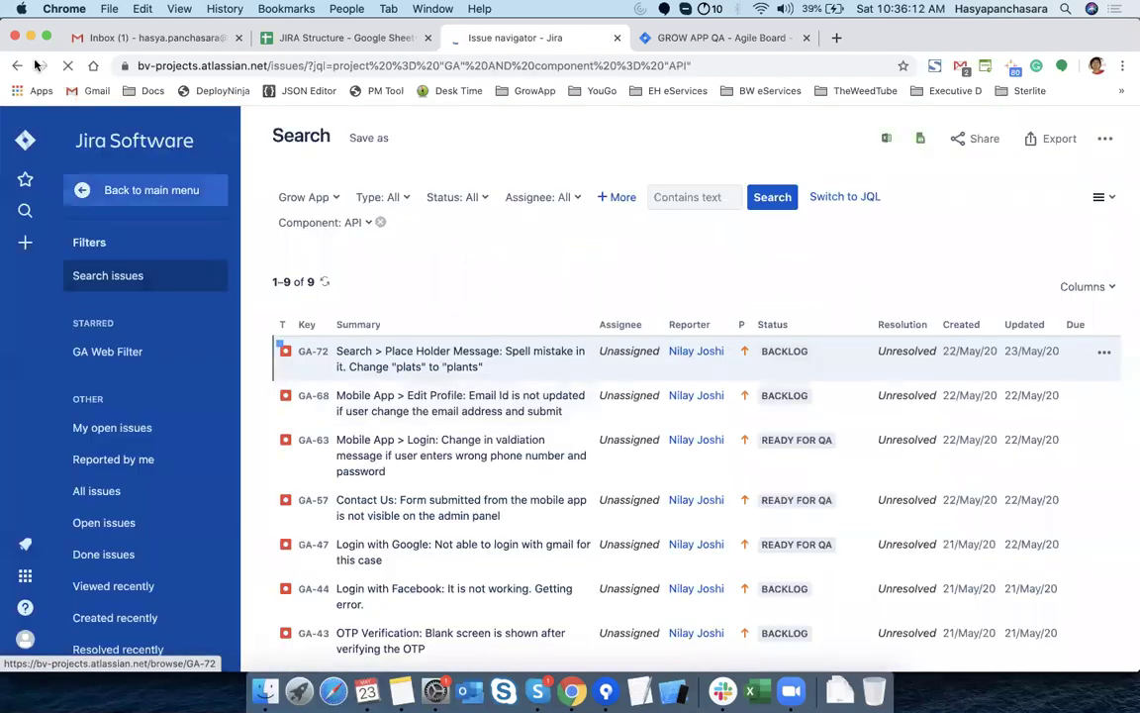
{"action": "left_click", "coordinate": [35, 66]}
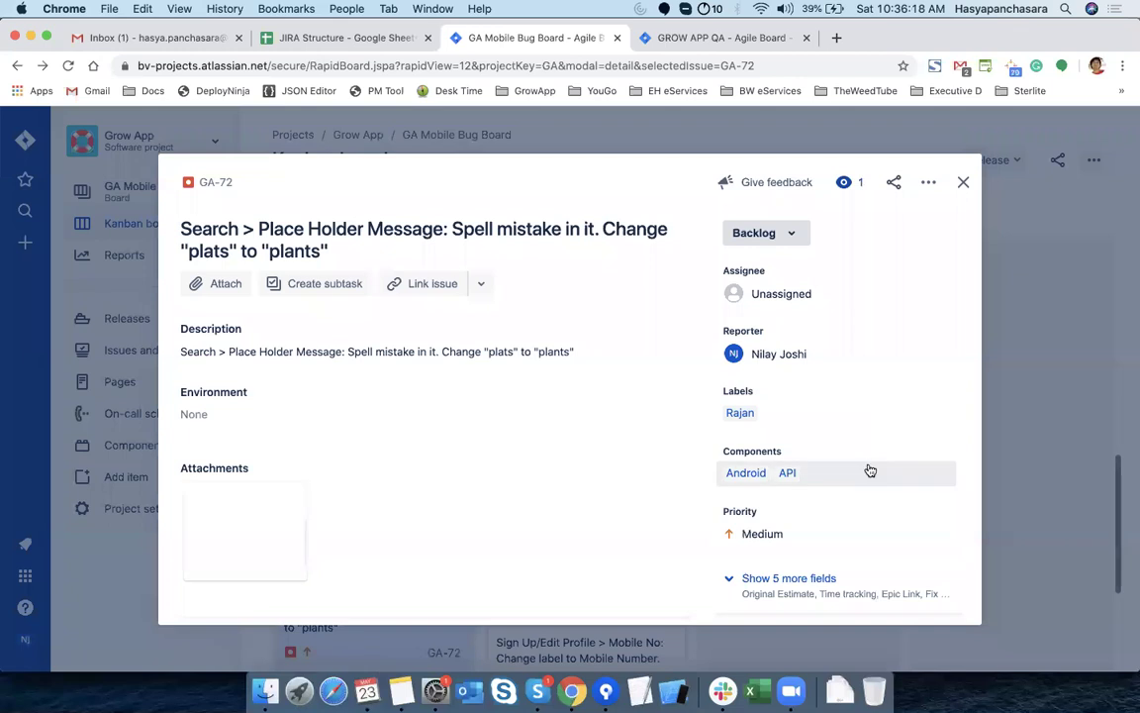
{"action": "left_click", "coordinate": [870, 472]}
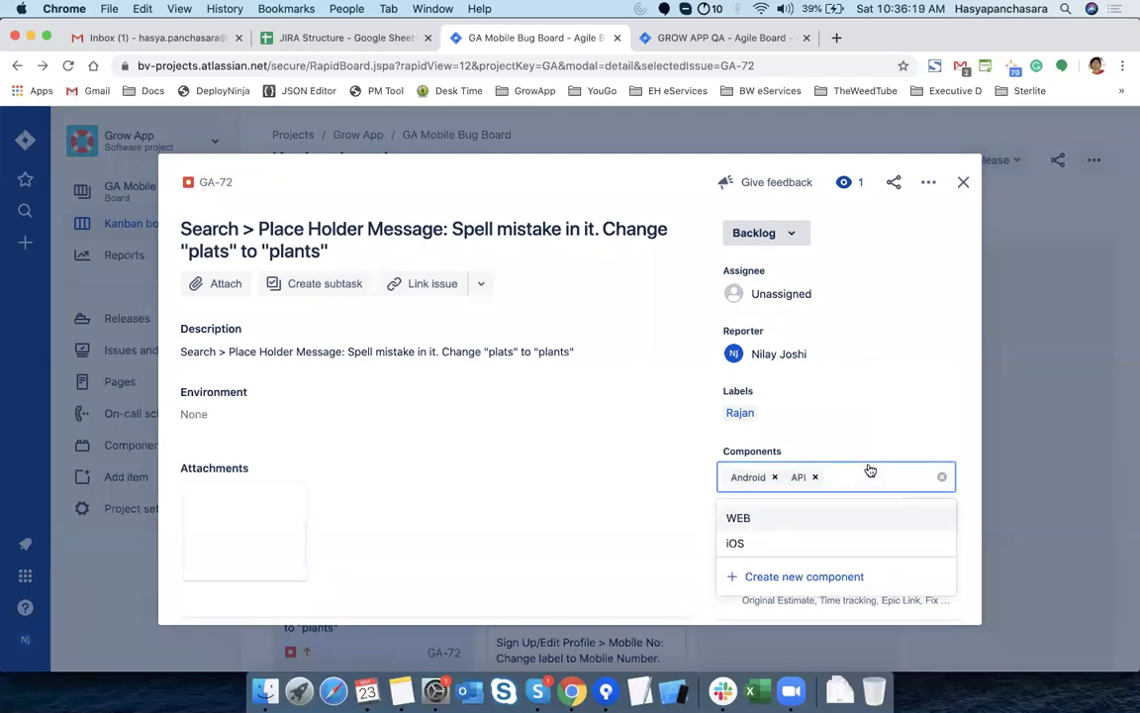
{"action": "left_click", "coordinate": [814, 478]}
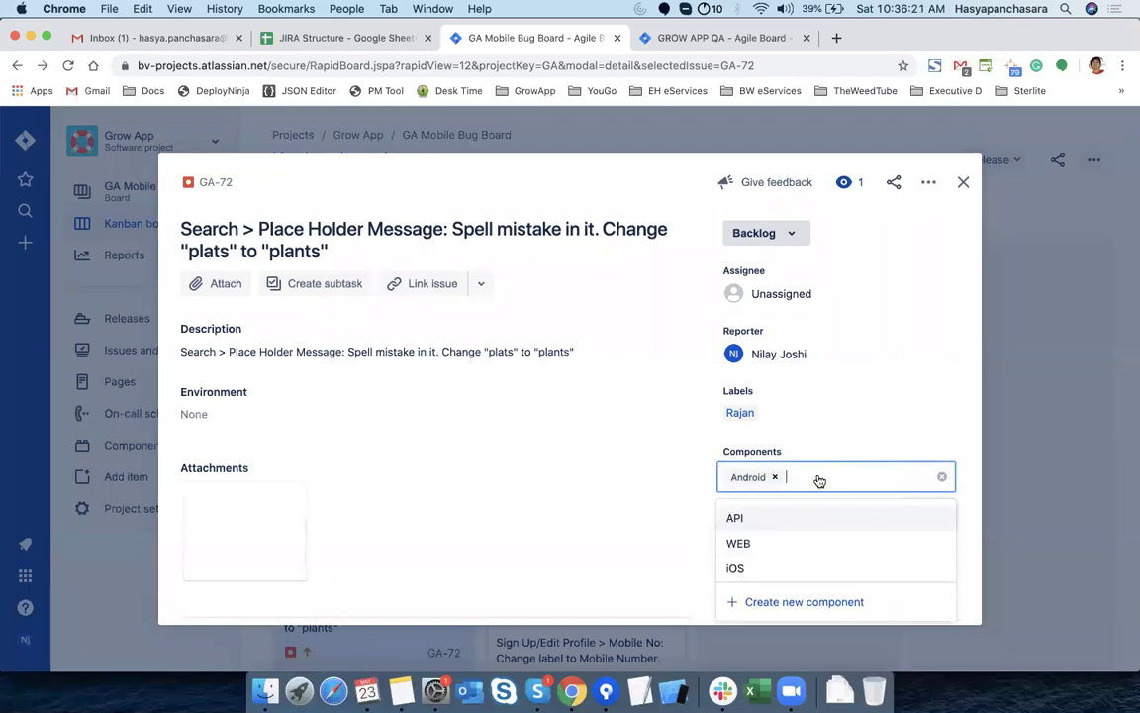
{"action": "left_click", "coordinate": [967, 182]}
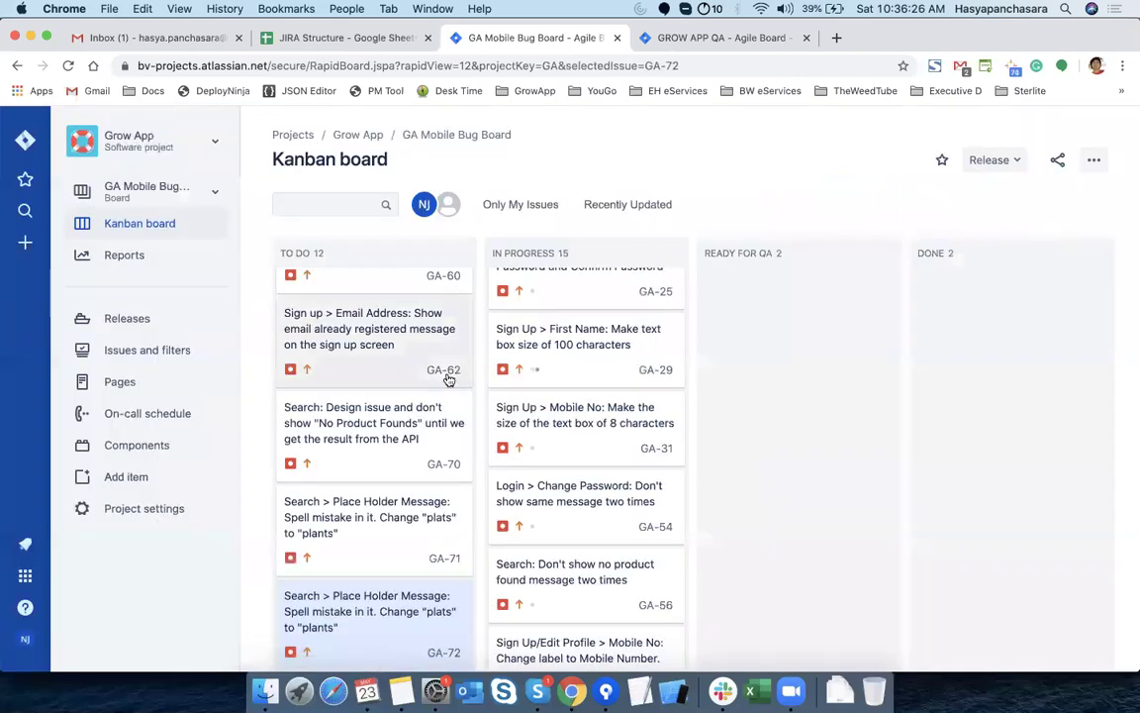
{"action": "left_click", "coordinate": [401, 691]}
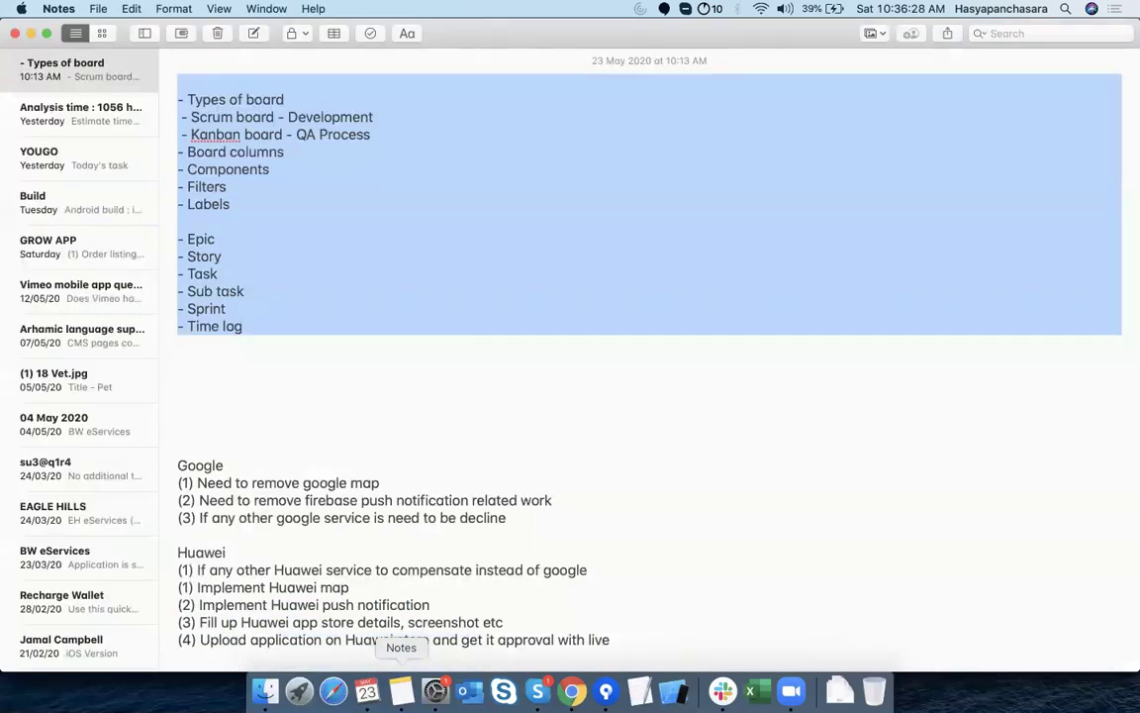
{"action": "left_click", "coordinate": [378, 447]}
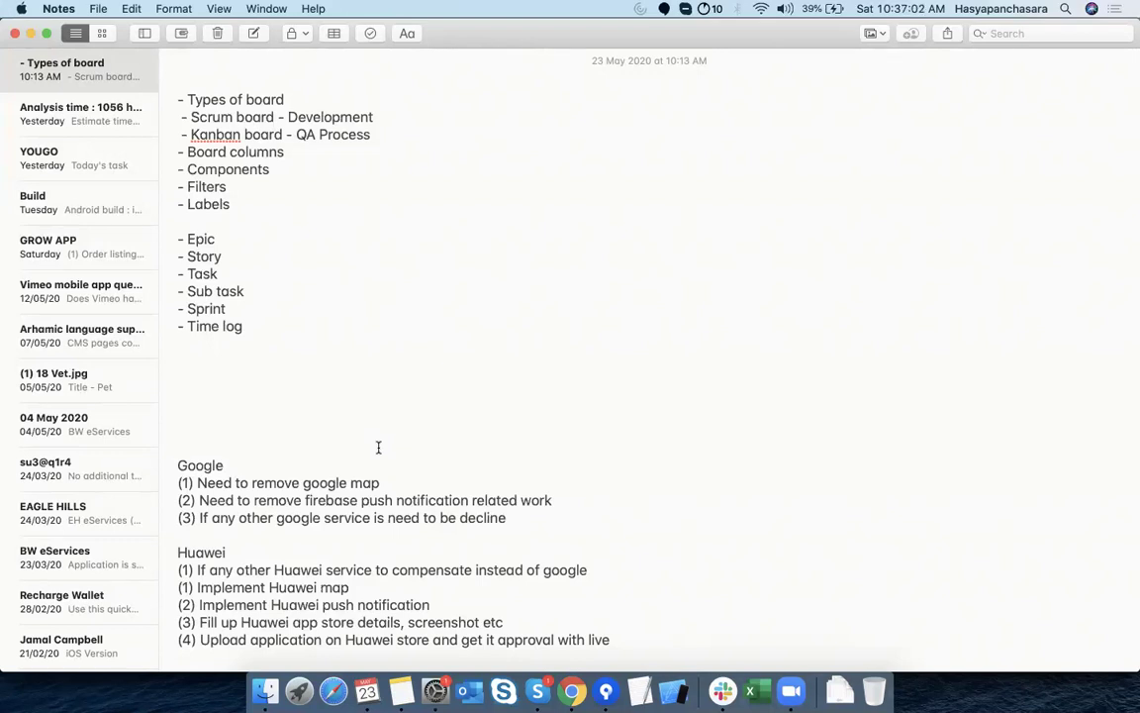
{"action": "left_click", "coordinate": [378, 447]}
{"action": "scroll", "coordinate": [378, 448], "scroll_direction": "down", "scroll_amount": 5}
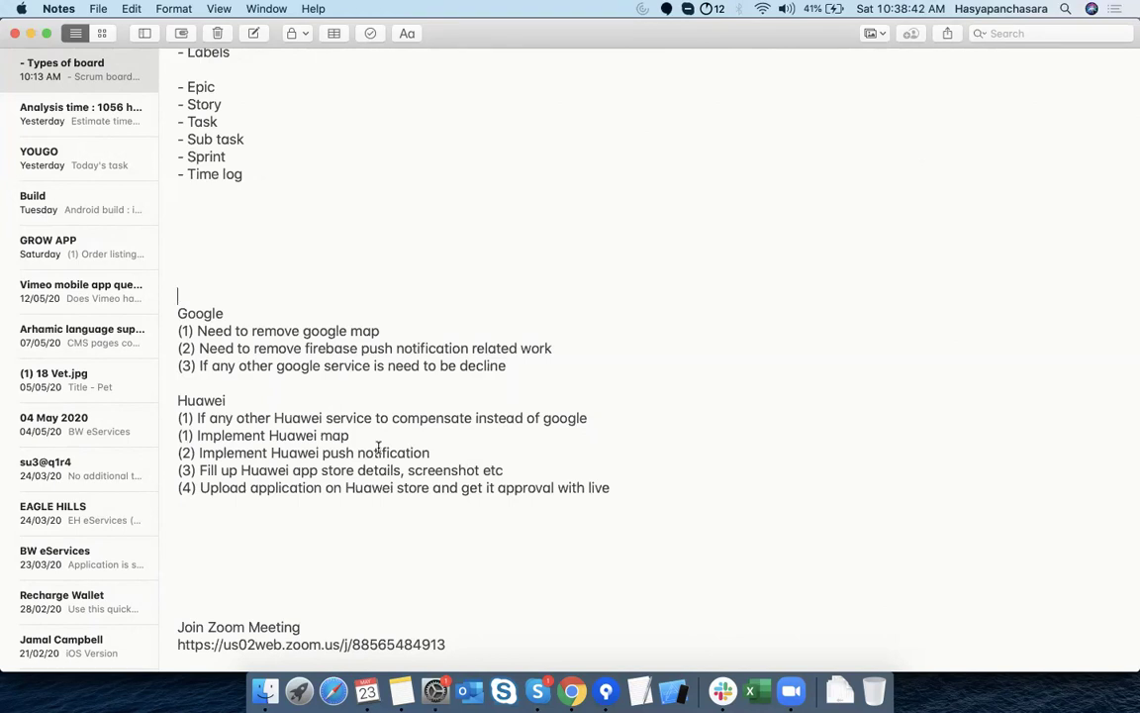
{"action": "scroll", "coordinate": [378, 447], "scroll_direction": "up", "scroll_amount": 3}
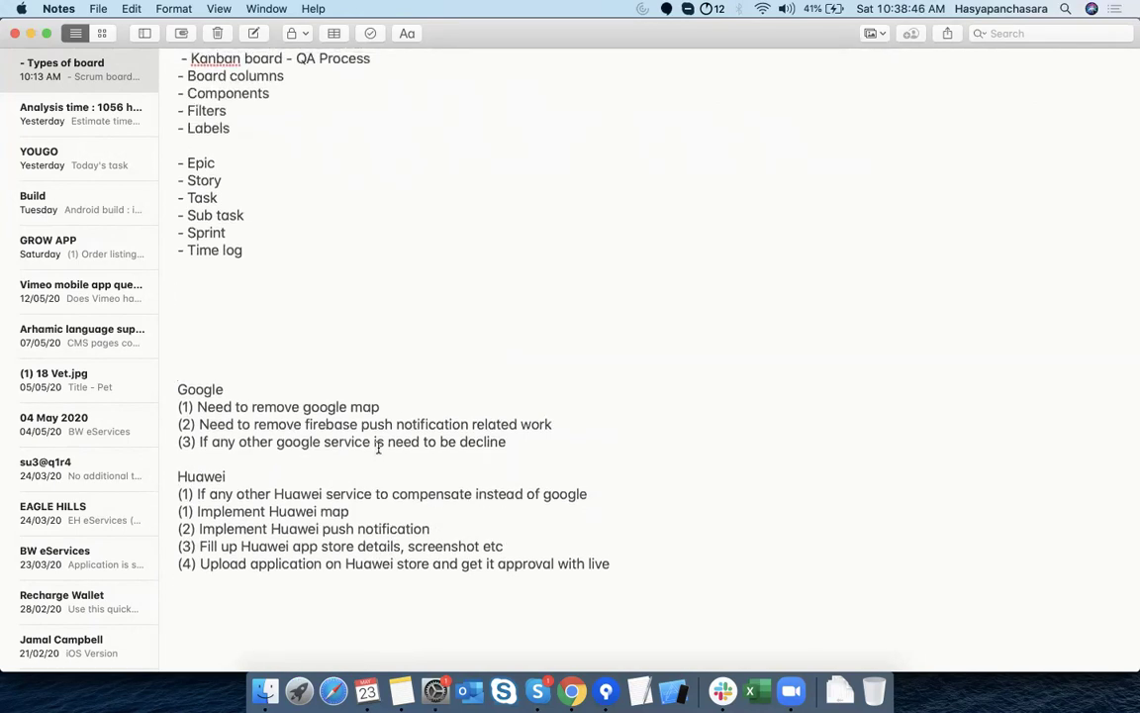
{"action": "double_click", "coordinate": [204, 180]}
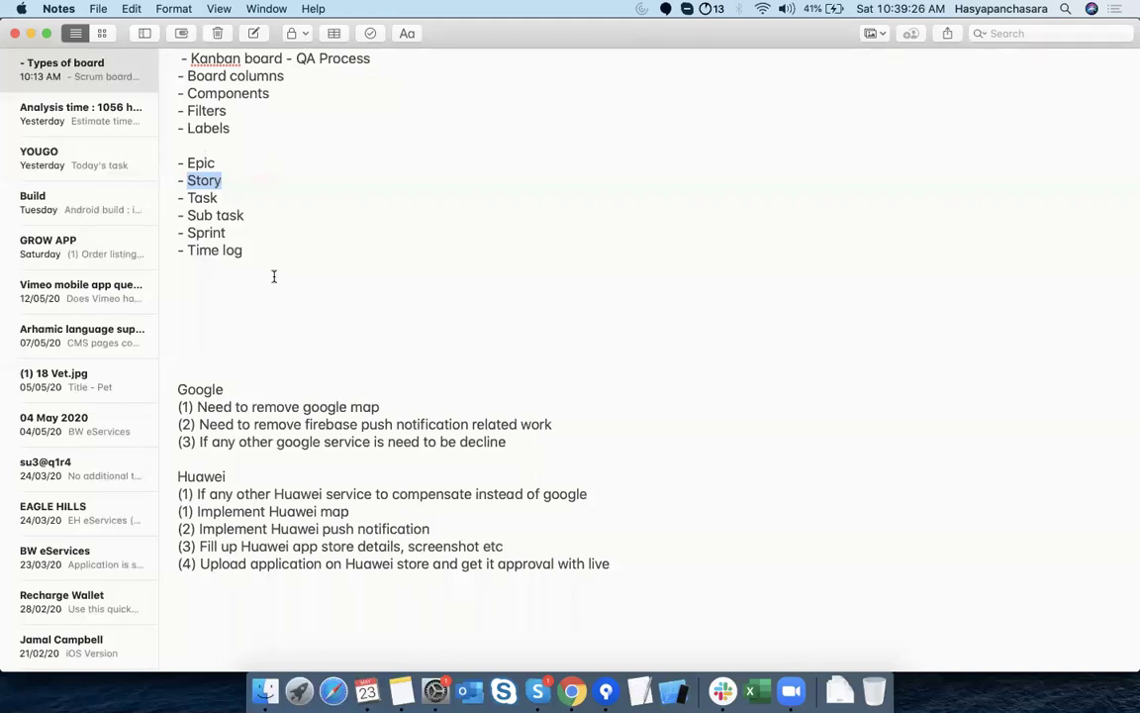
{"action": "double_click", "coordinate": [201, 476]}
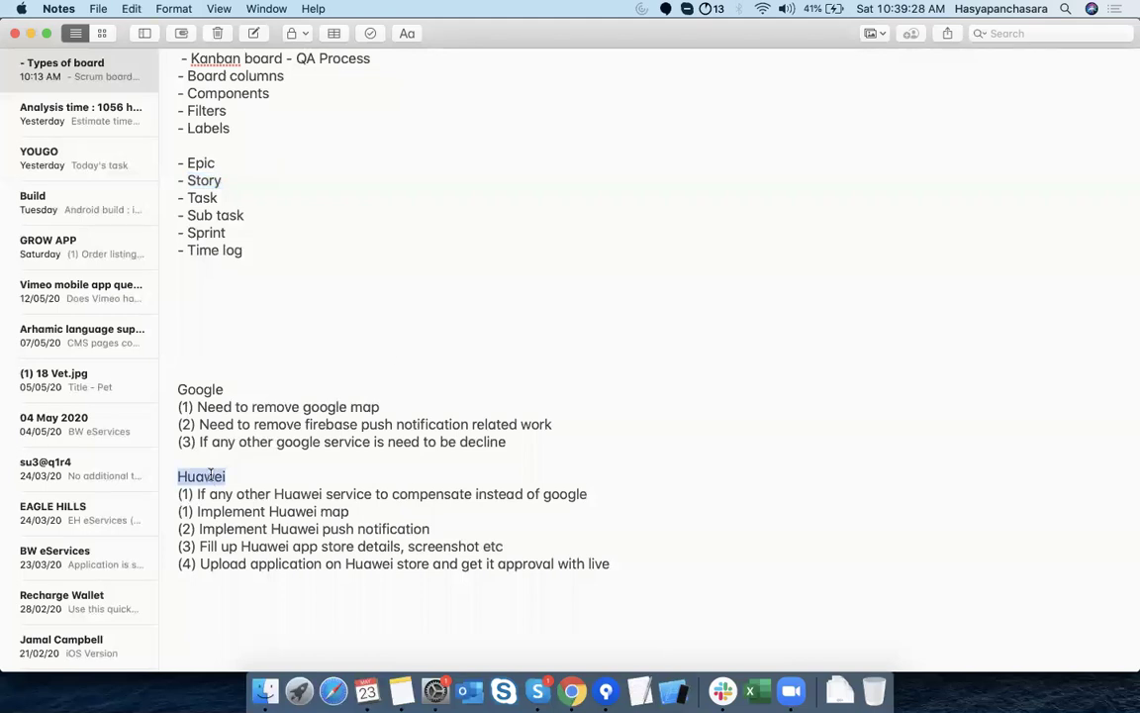
{"action": "left_click", "coordinate": [278, 156]}
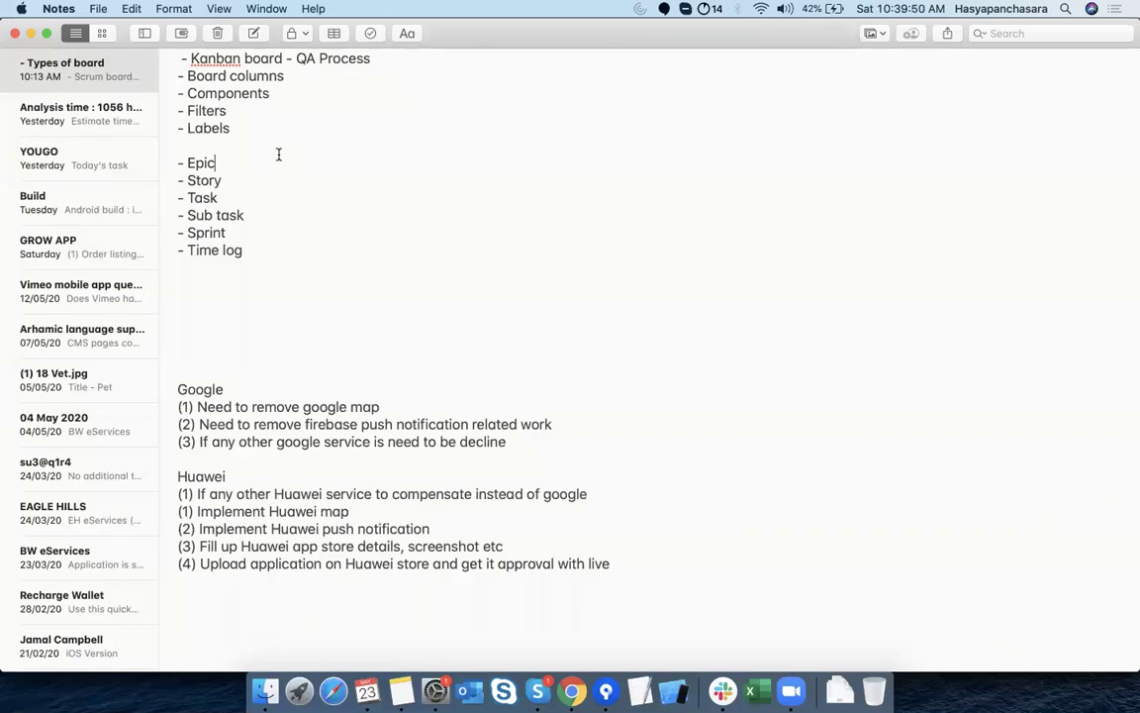
Label the Epic '( Huawei App Store Support )' and add Story '- 1 Remving support of Google components ( Map , Firebase )'
{"action": "type", "text": "( Huawei App Store Support )"}
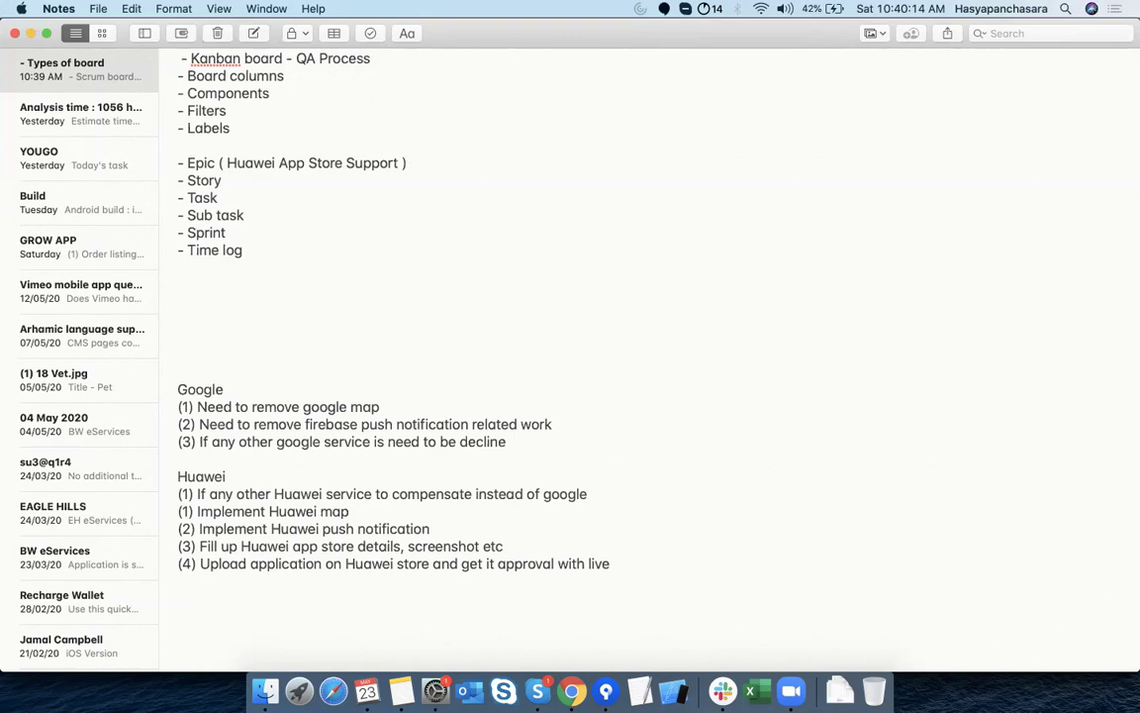
{"action": "left_click", "coordinate": [248, 185]}
{"action": "type", "text": "-"}
{"action": "type", "text": "1 Remving support "}
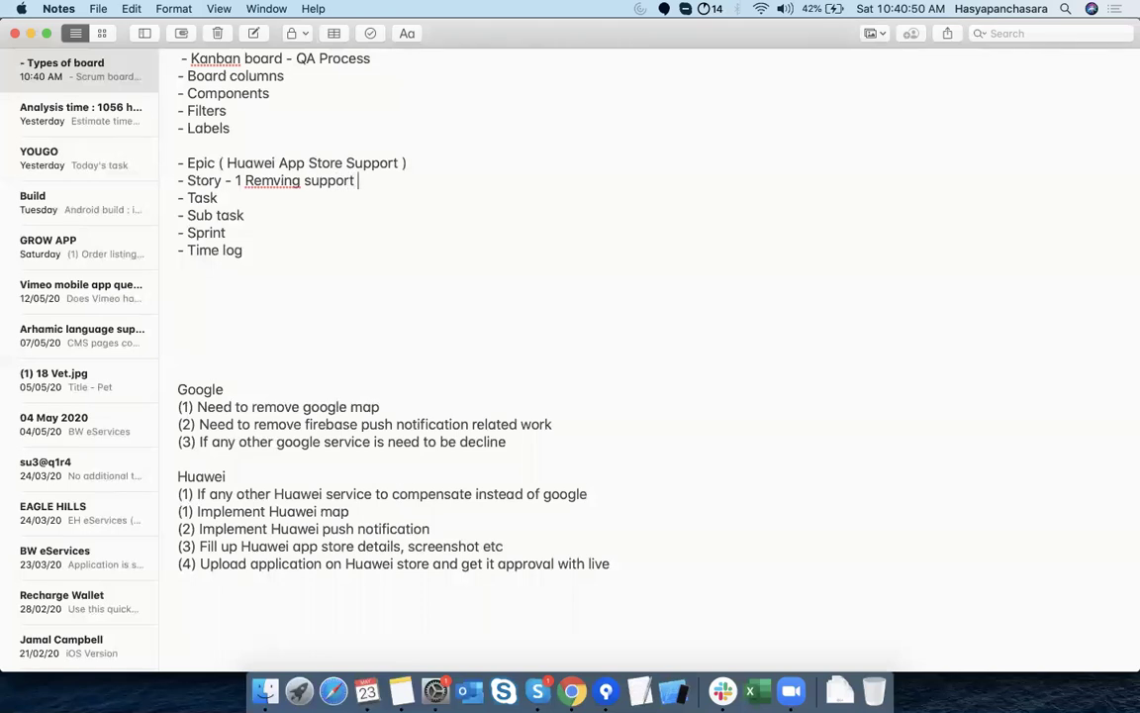
{"action": "type", "text": "of Google components"}
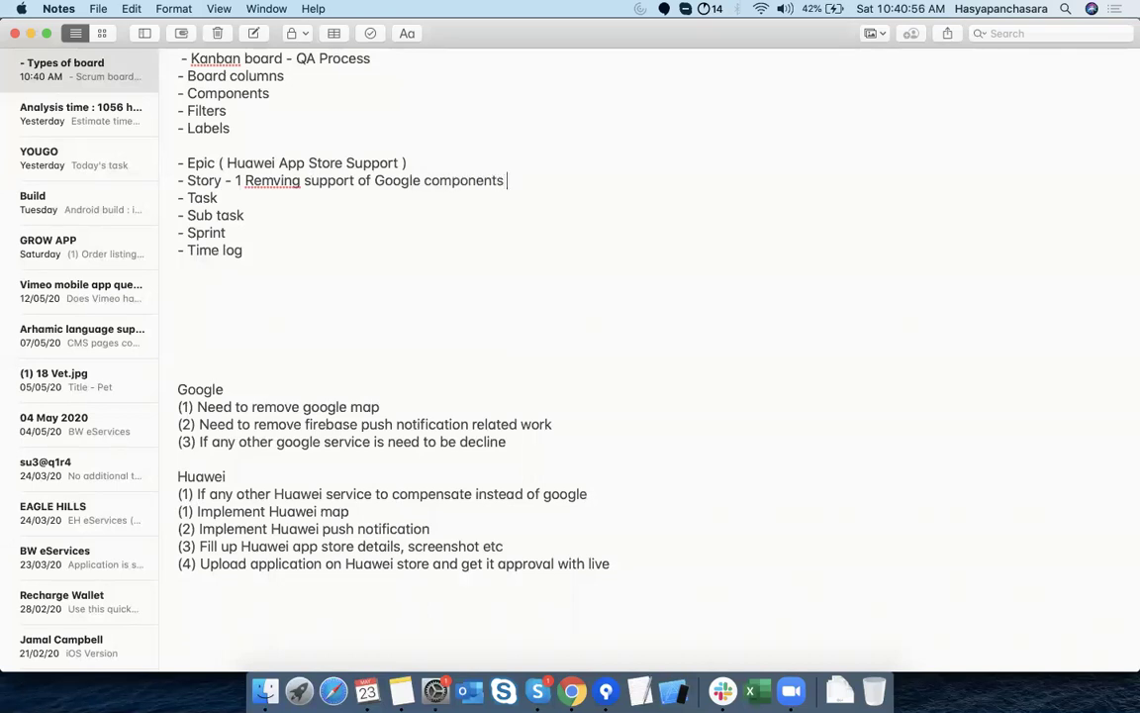
{"action": "type", "text": " ( Map ,. f"}
{"action": "type", "text": "irebase )"}
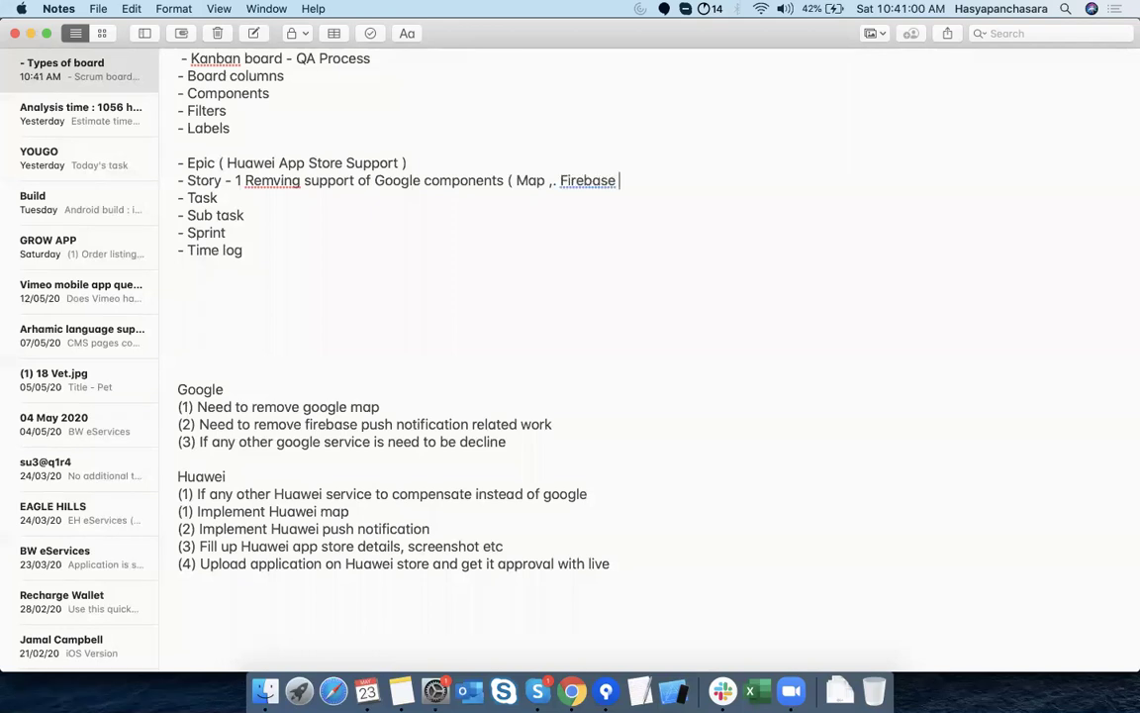
Delete the stray period after Map and duplicate the story description onto a new line
{"action": "left_click", "coordinate": [553, 184]}
{"action": "key", "text": "BackSpace"}
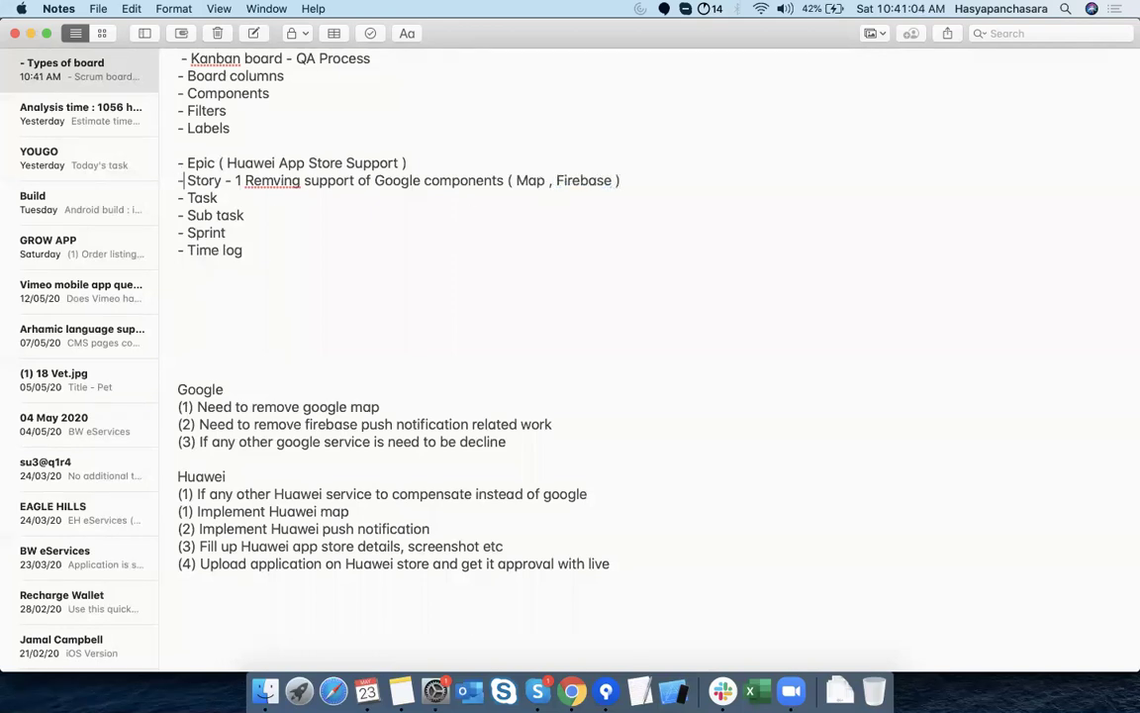
{"action": "key", "text": "Right"}
{"action": "key", "text": "Right"}
{"action": "key", "text": "Left"}
{"action": "key", "text": "super+shift+Right"}
{"action": "key", "text": "super+c"}
{"action": "key", "text": "Down"}
{"action": "key", "text": "Up"}
{"action": "key", "text": "super+Right"}
{"action": "key", "text": "Return"}
{"action": "key", "text": "super+v"}
Indent the duplicated line under Story and renumber it as story 2
{"action": "key", "text": "super+Left"}
{"action": "type", "text": "-"}
{"action": "key", "text": "super+Left"}
{"action": "key", "text": "Tab"}
{"action": "key", "text": "Tab"}
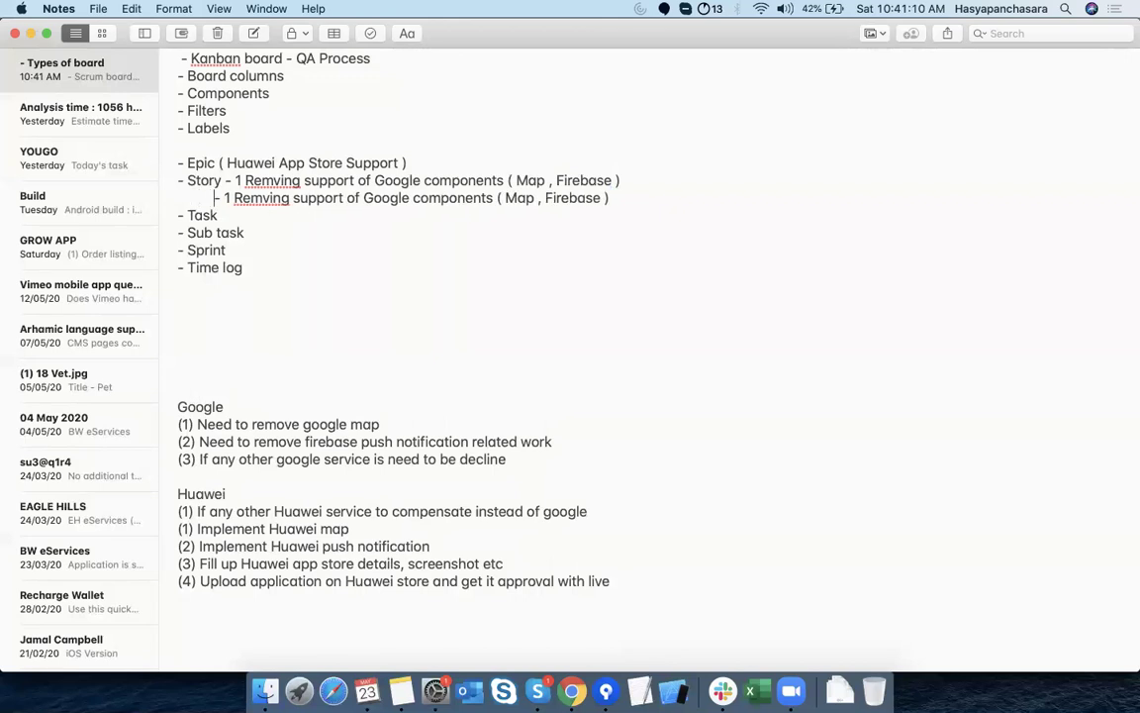
{"action": "key", "text": "Right"}
{"action": "key", "text": "Right"}
{"action": "key", "text": "Right"}
{"action": "key", "text": "Right"}
{"action": "key", "text": "BackSpace"}
{"action": "key", "text": "BackSpace"}
{"action": "type", "text": "2"}
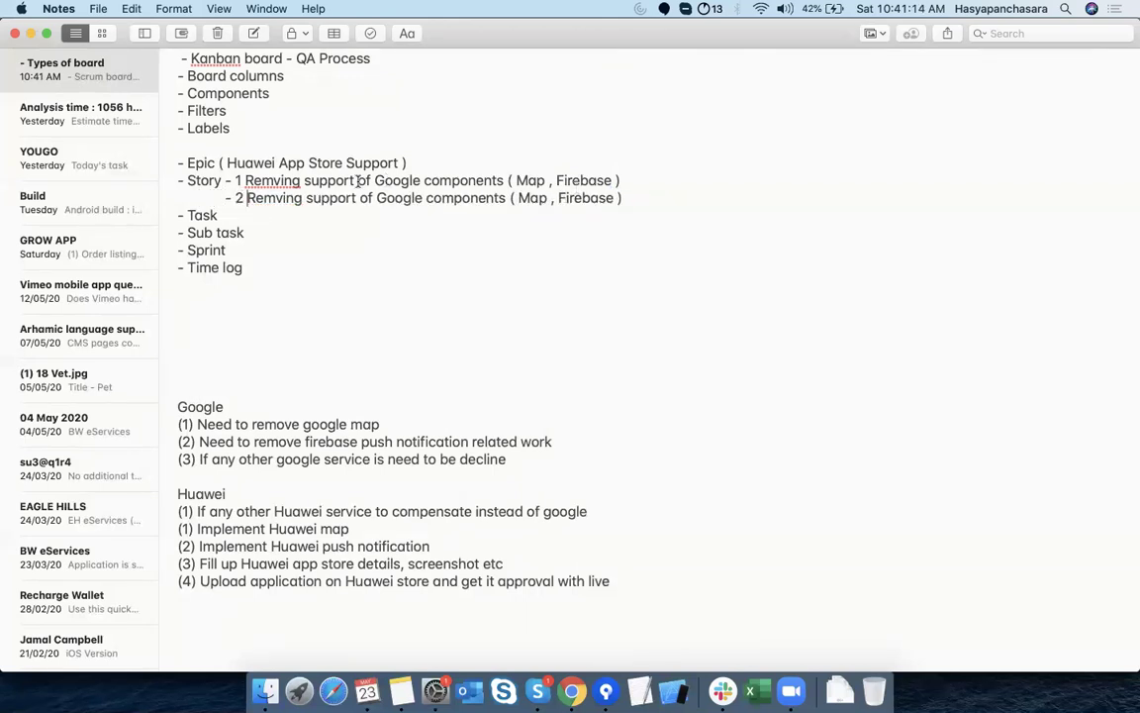
Correct 'Remving' to 'Removing' on story 1 and change it to 'Applying' on story 2
{"action": "double_click", "coordinate": [293, 180]}
{"action": "right_click", "coordinate": [293, 180]}
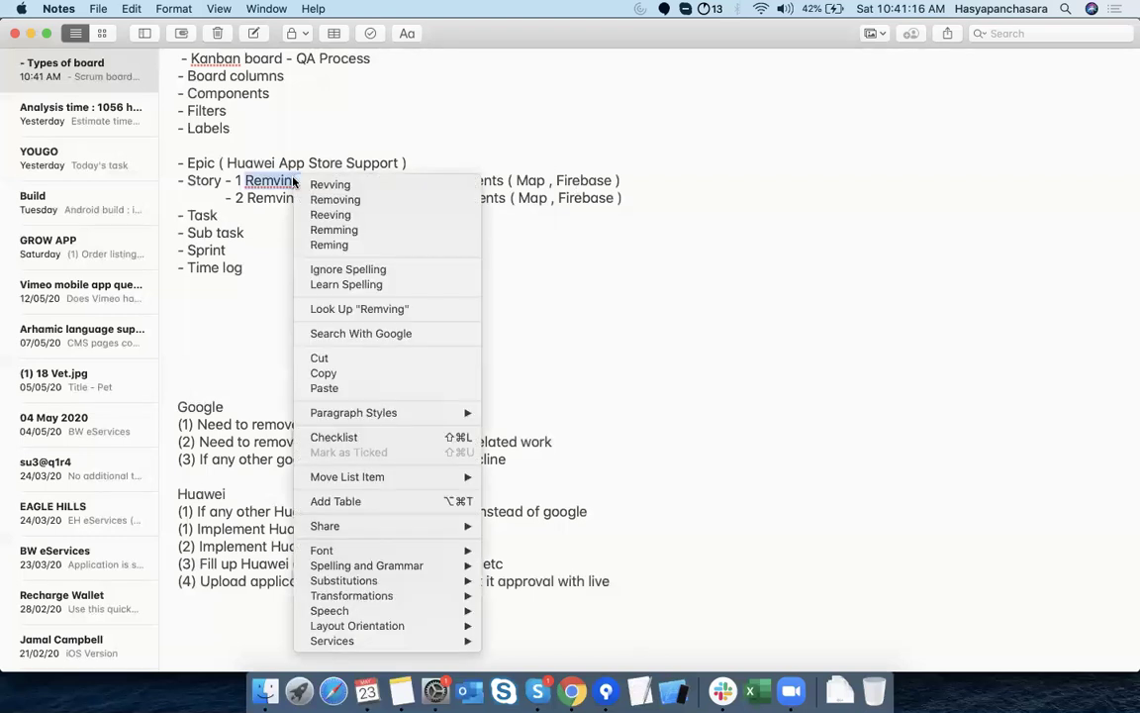
{"action": "left_click", "coordinate": [335, 199]}
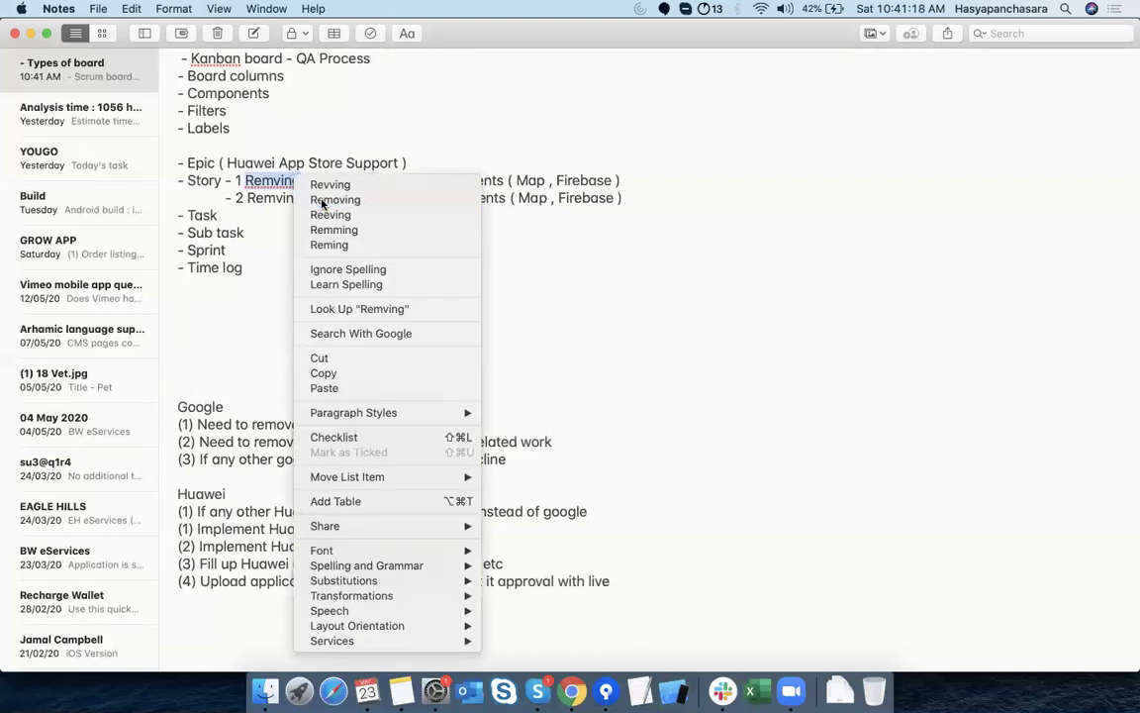
{"action": "double_click", "coordinate": [270, 198]}
{"action": "type", "text": "Apply"}
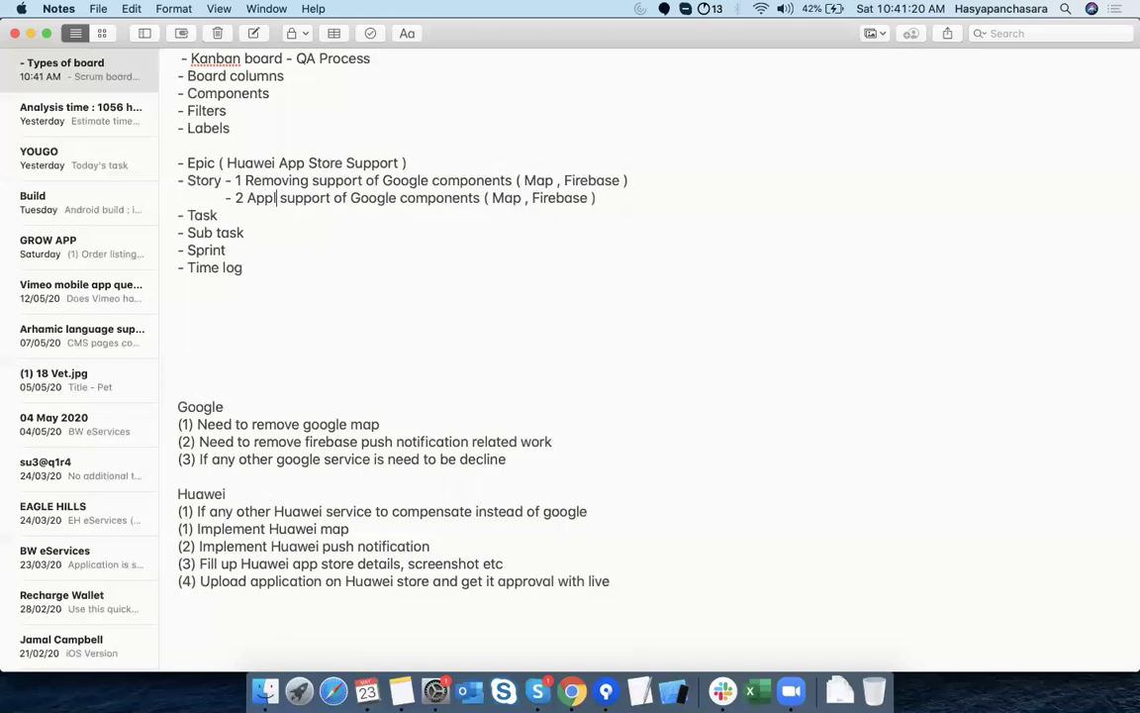
{"action": "type", "text": "ing"}
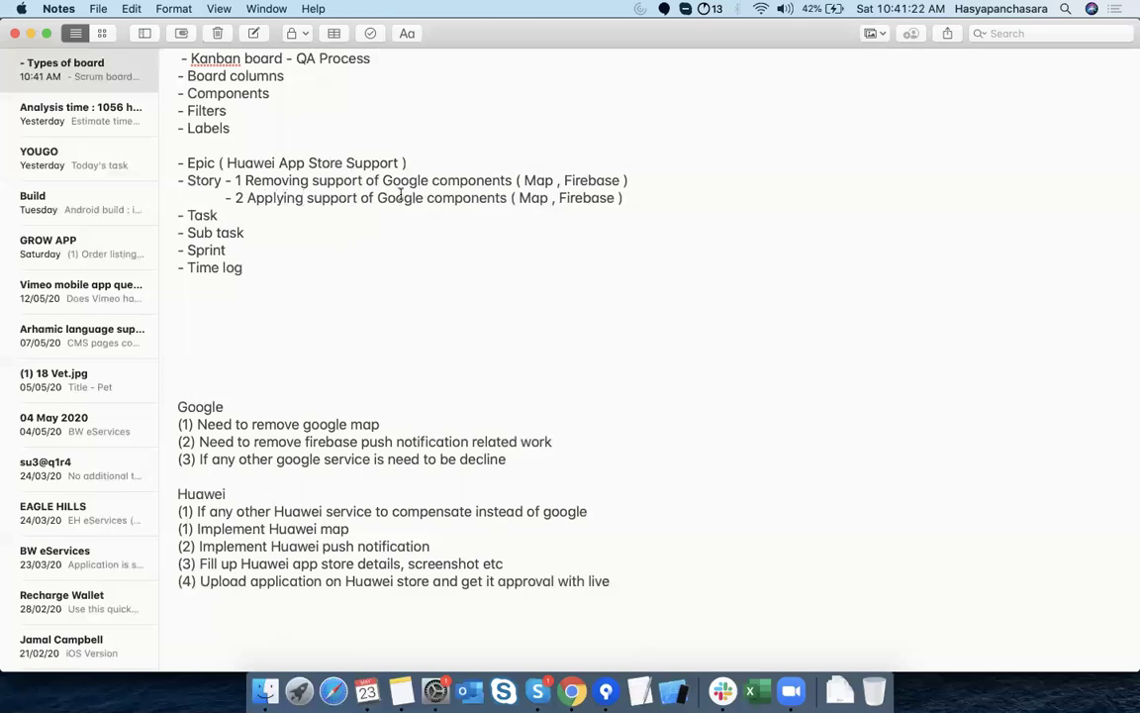
Replace 'Google' with 'Huawei' on the second story line and copy the '- Task' label
{"action": "double_click", "coordinate": [201, 493]}
{"action": "key", "text": "super+c"}
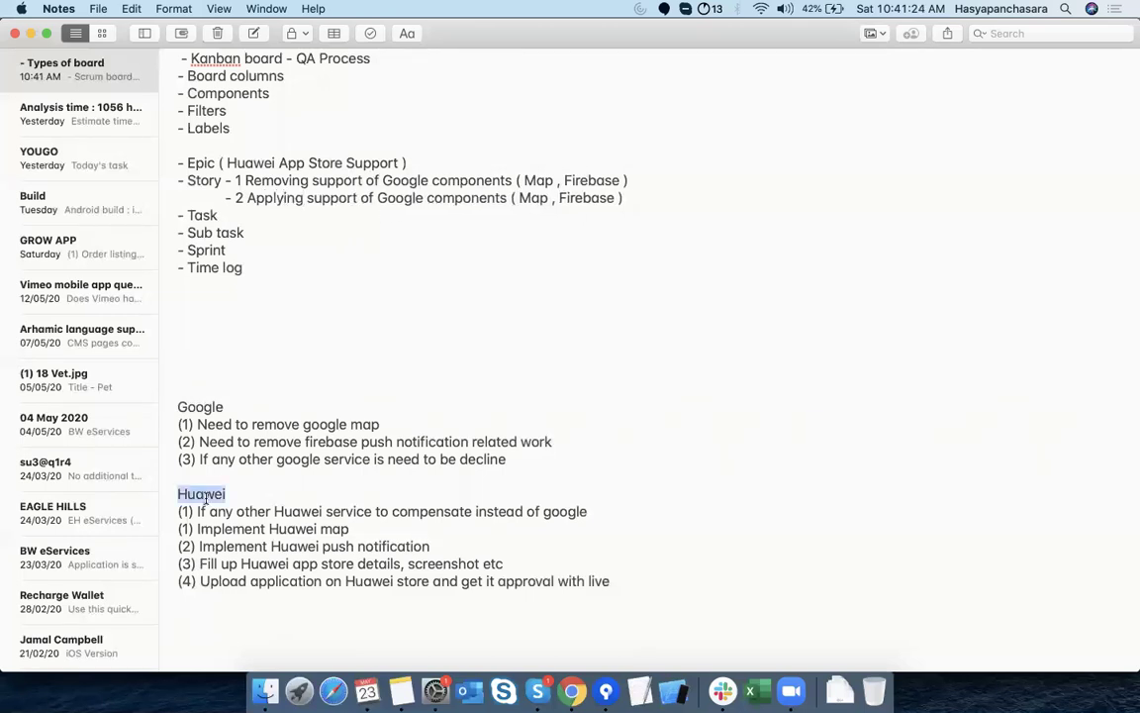
{"action": "double_click", "coordinate": [401, 198]}
{"action": "key", "text": "super+v"}
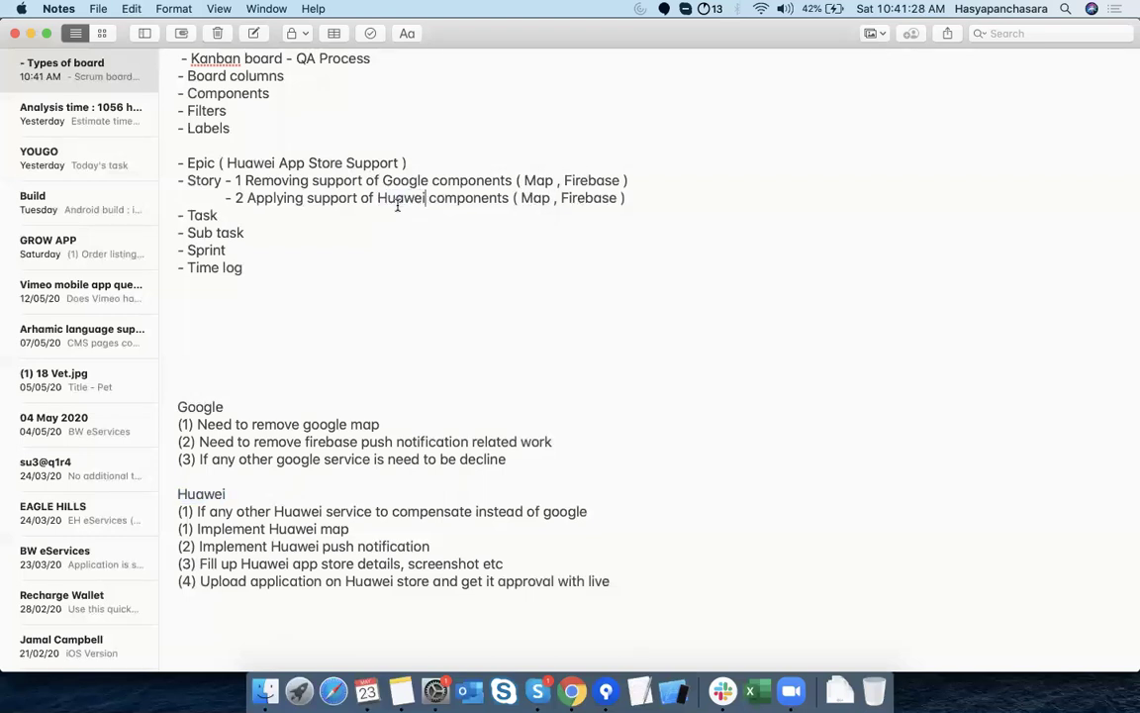
{"action": "left_click", "coordinate": [220, 215]}
{"action": "key", "text": "shift+super+Left"}
{"action": "key", "text": "super+c"}
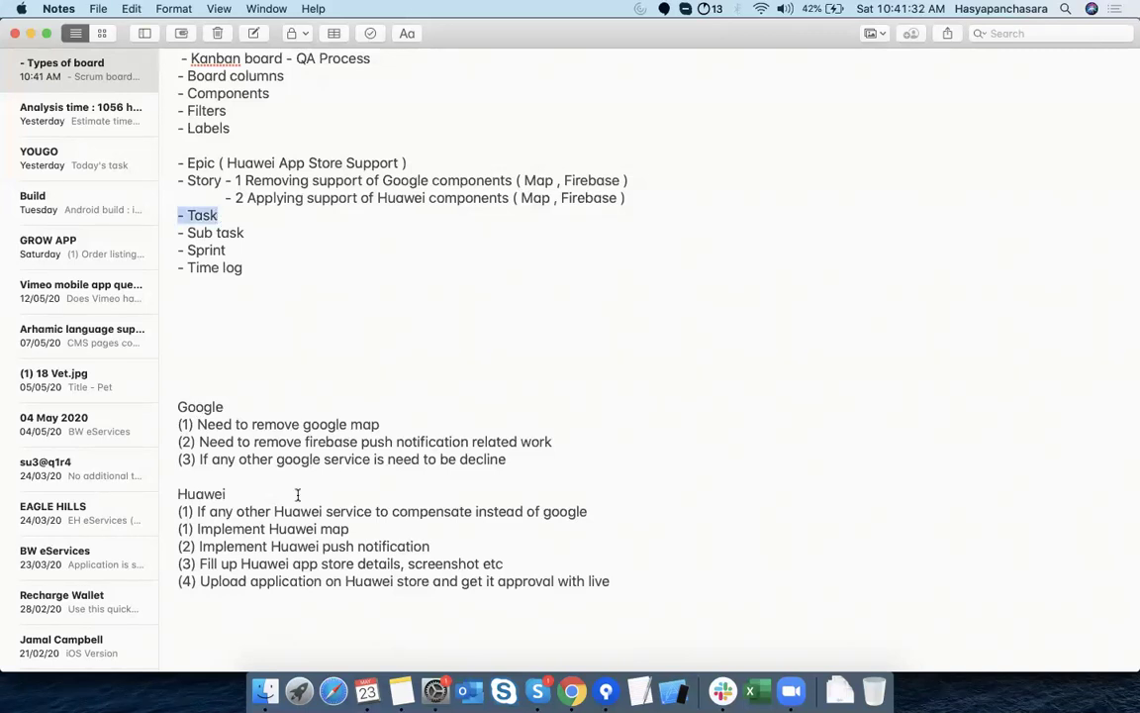
Paste '- Task' in front of the Google heading
{"action": "left_click", "coordinate": [221, 407]}
{"action": "key", "text": "super+Left"}
{"action": "key", "text": "super+v"}
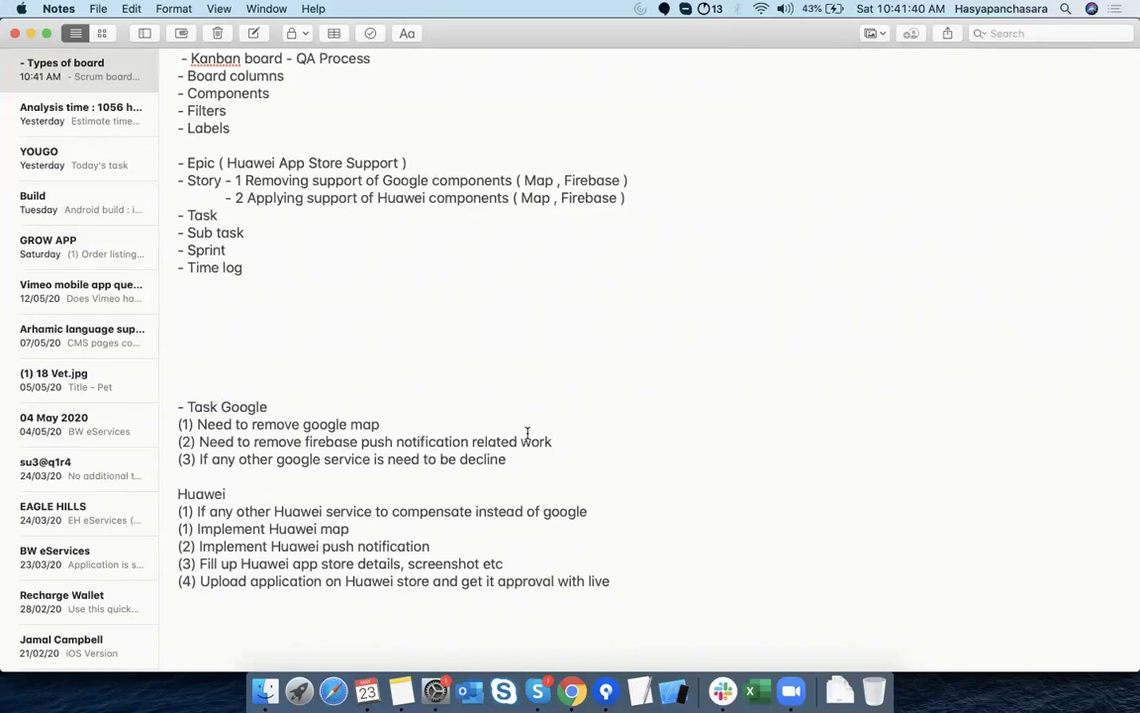
Copy the '- Task Google' heading and paste it in front of the Huawei heading
{"action": "double_click", "coordinate": [297, 460]}
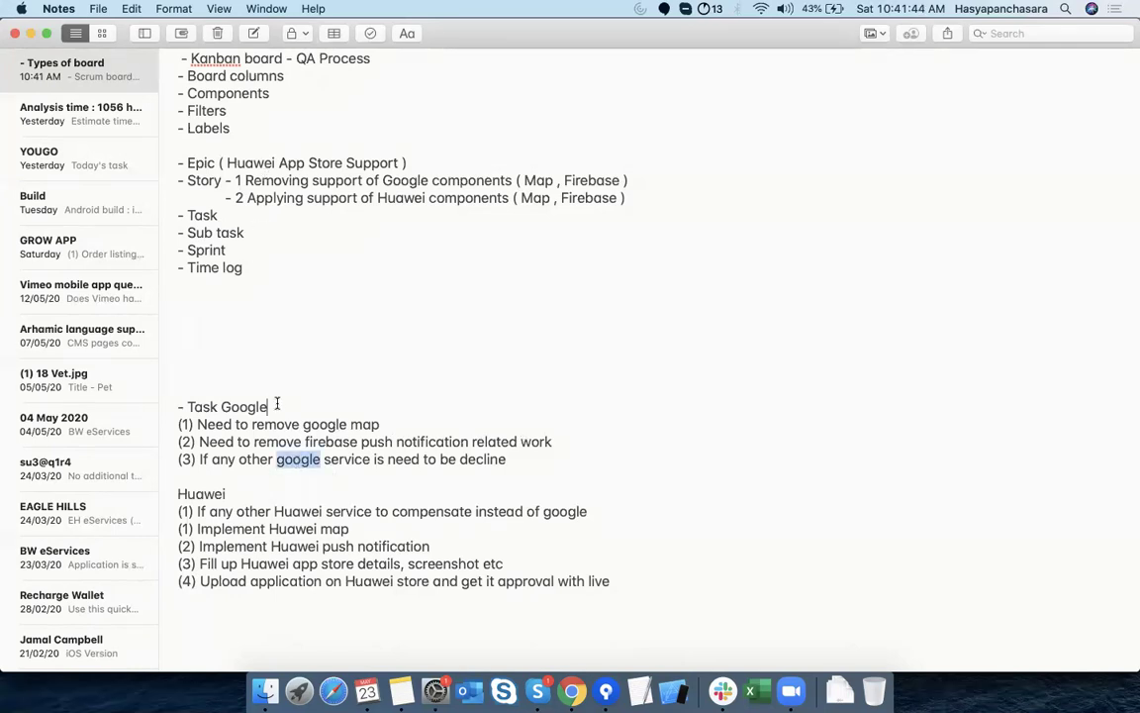
{"action": "key", "text": "super+shift+Left"}
{"action": "key", "text": "super+c"}
{"action": "key", "text": "Left"}
{"action": "key", "text": "Down"}
{"action": "key", "text": "Down"}
{"action": "key", "text": "Down"}
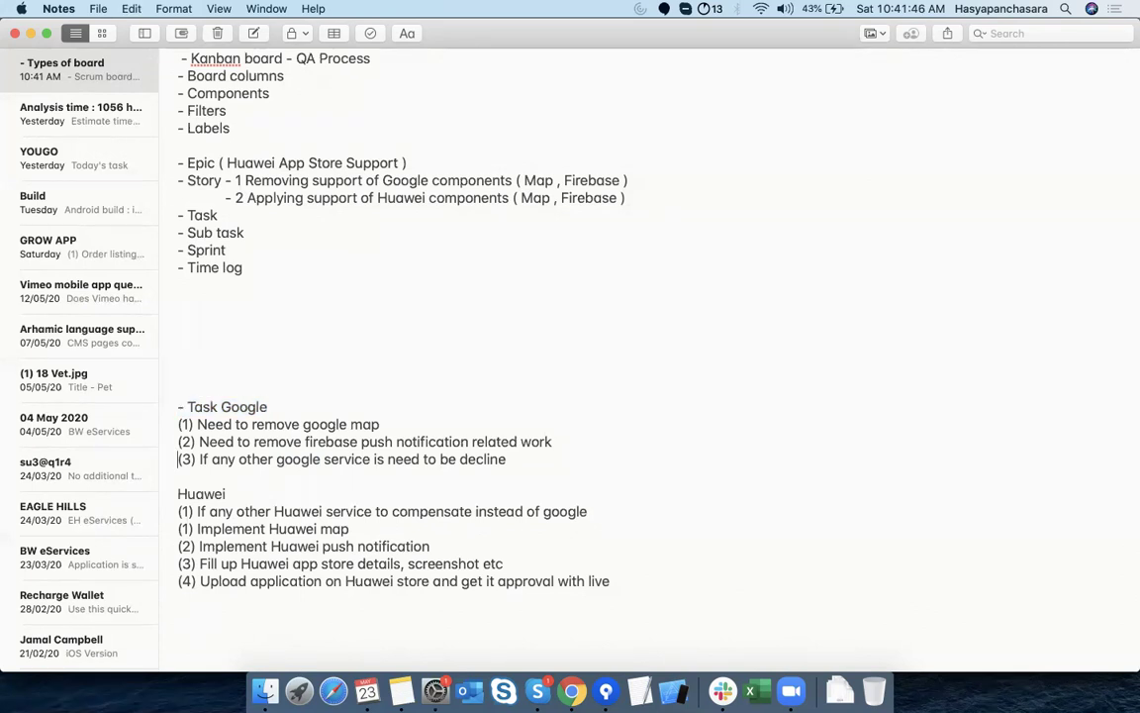
{"action": "key", "text": "Down"}
{"action": "key", "text": "Down"}
{"action": "key", "text": "super+v"}
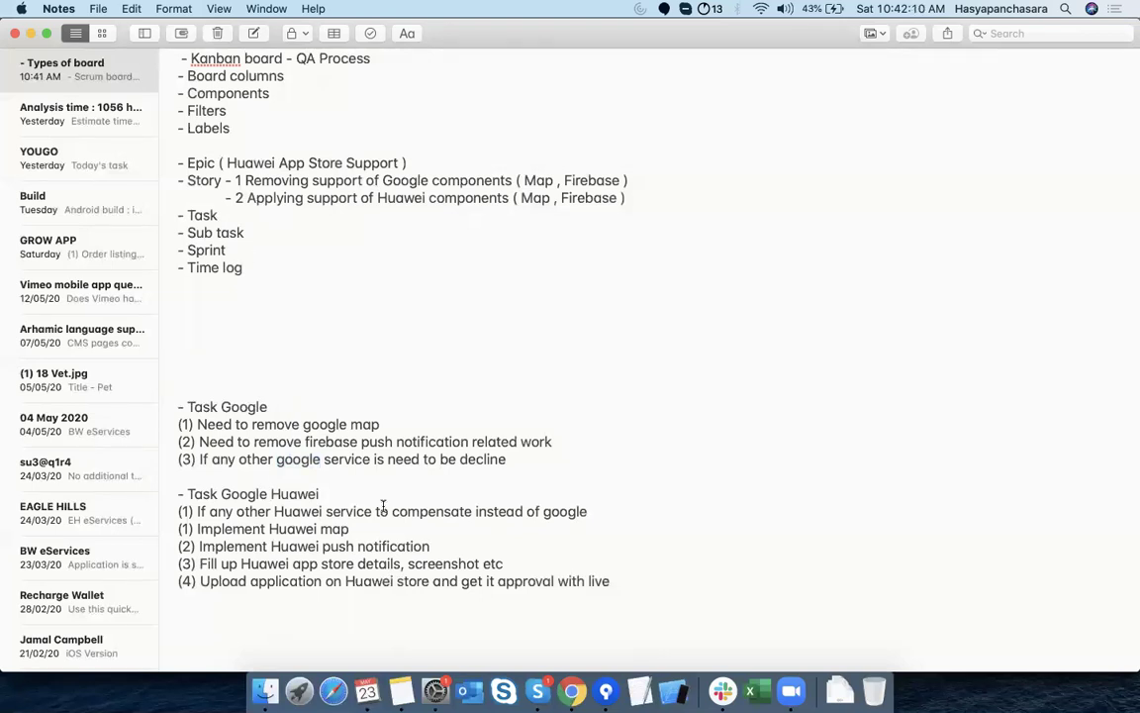
Highlight 'google' and 'Sub', then select the outline from Epic down to Sprint
{"action": "double_click", "coordinate": [334, 421]}
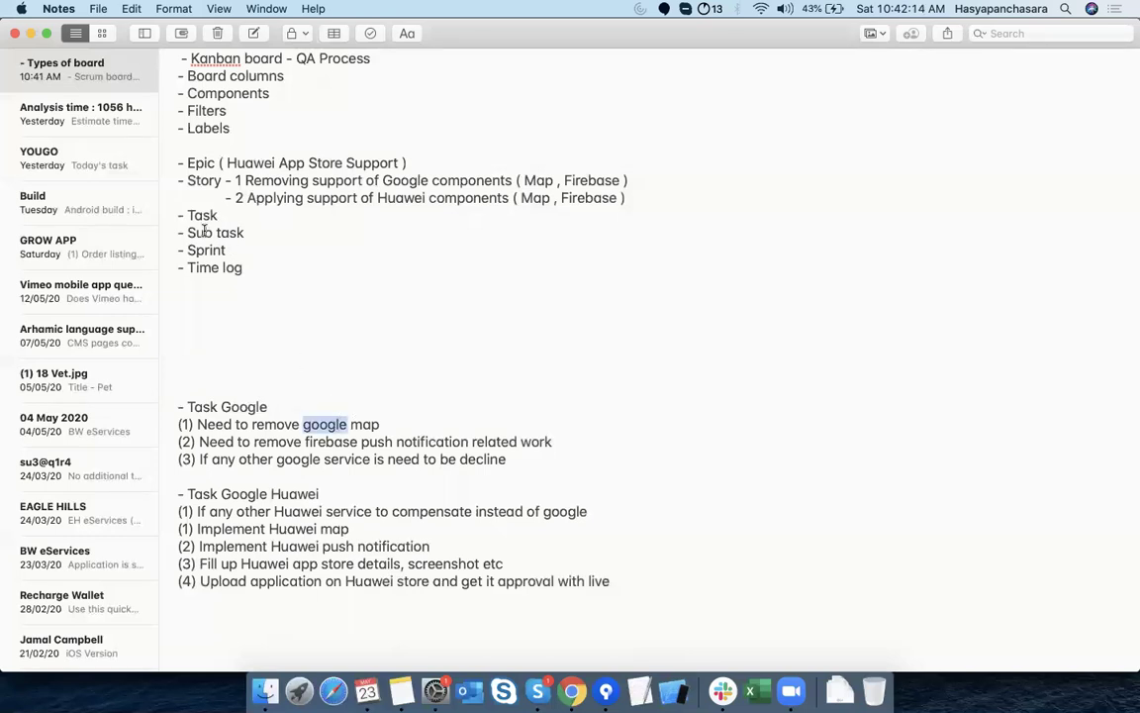
{"action": "double_click", "coordinate": [205, 230]}
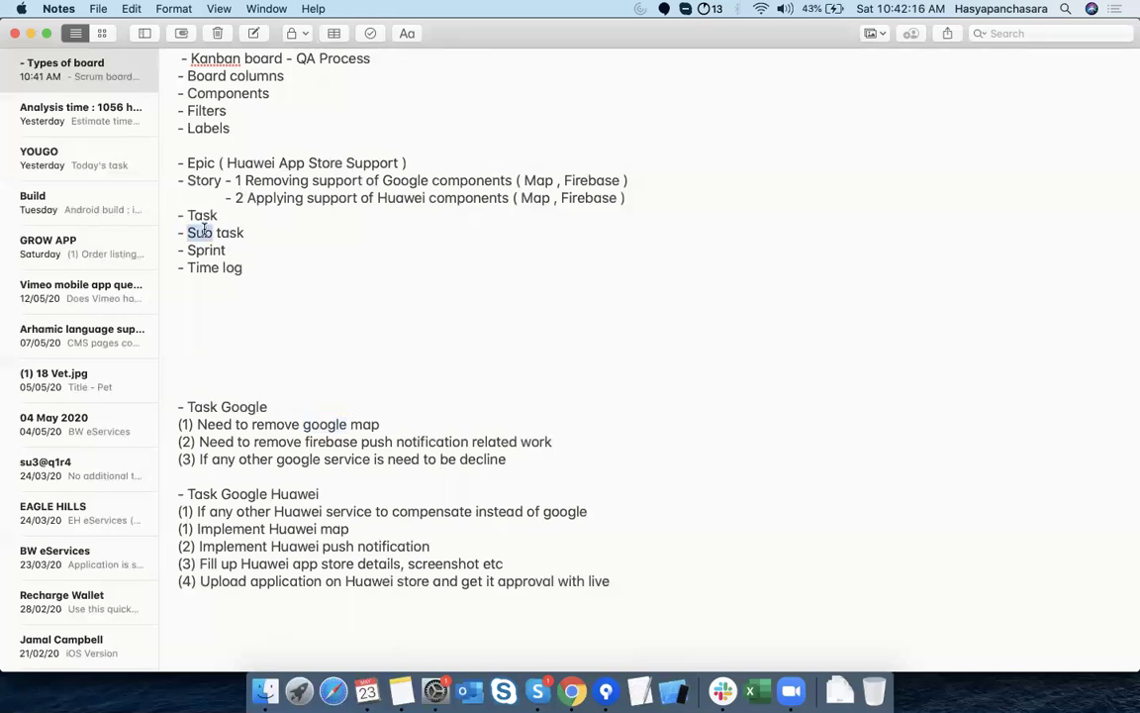
{"action": "left_click_drag", "start_coordinate": [227, 250], "coordinate": [173, 170]}
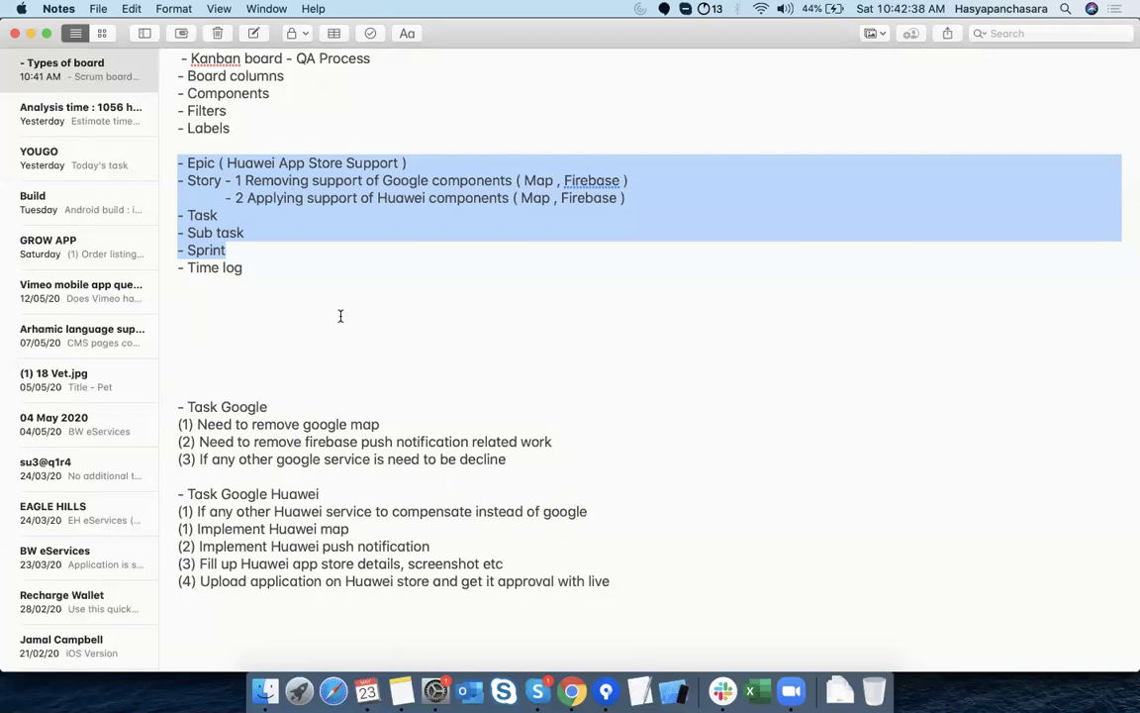
{"action": "double_click", "coordinate": [195, 268]}
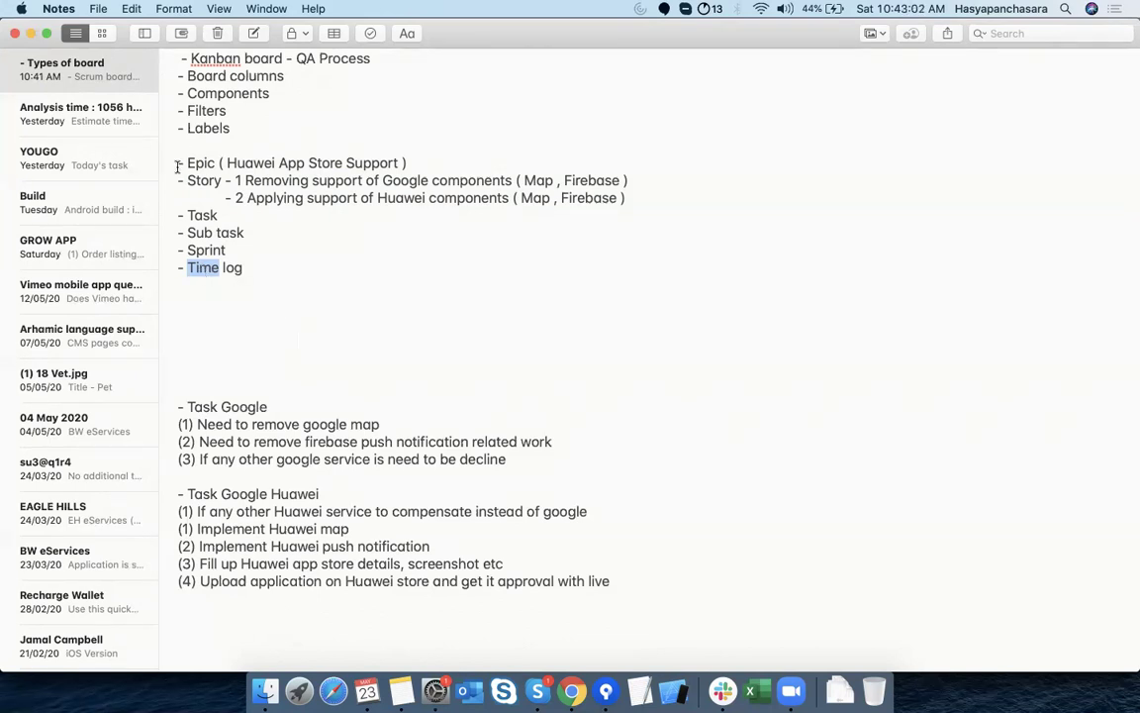
{"action": "double_click", "coordinate": [204, 253]}
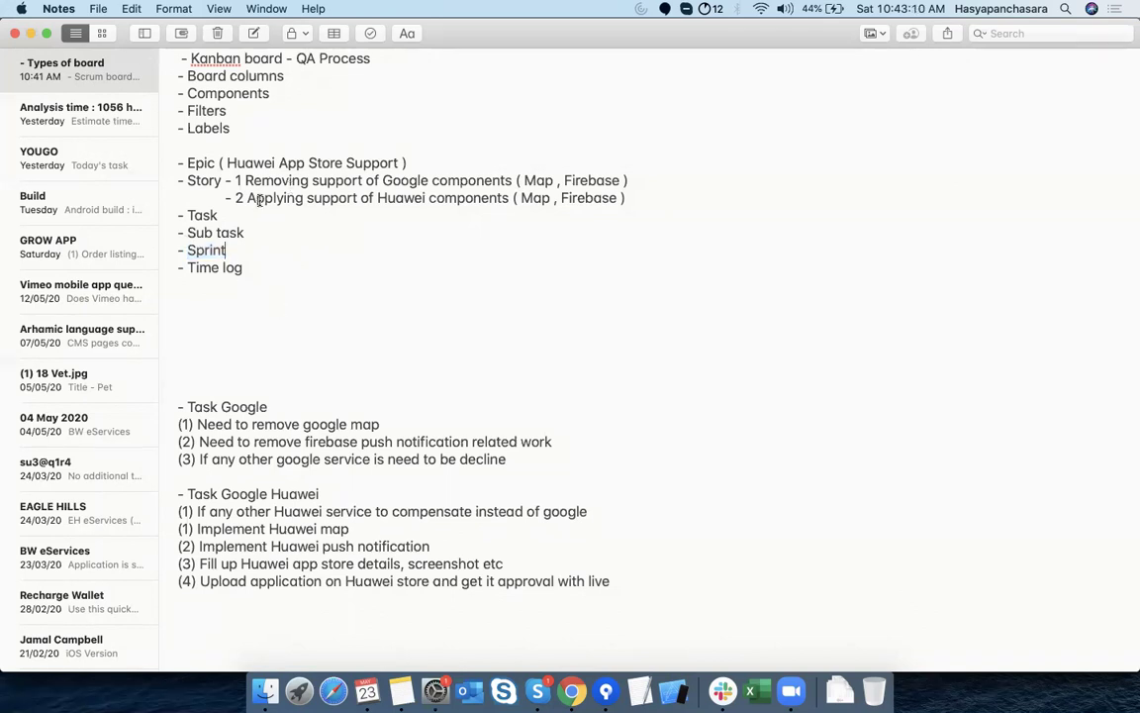
{"action": "scroll", "coordinate": [250, 266], "scroll_direction": "up", "scroll_amount": 4}
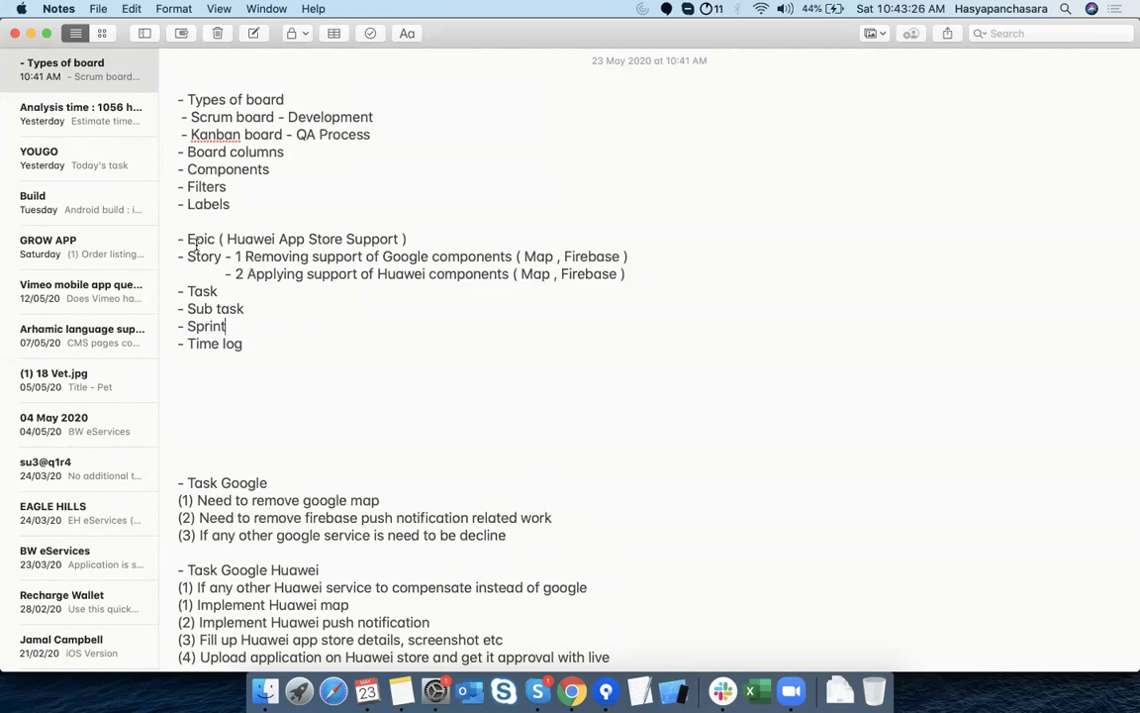
{"action": "left_click", "coordinate": [189, 239]}
In Chrome, show the list of Grow App boards from the GA Mobile Bug Board
{"action": "left_click", "coordinate": [572, 690]}
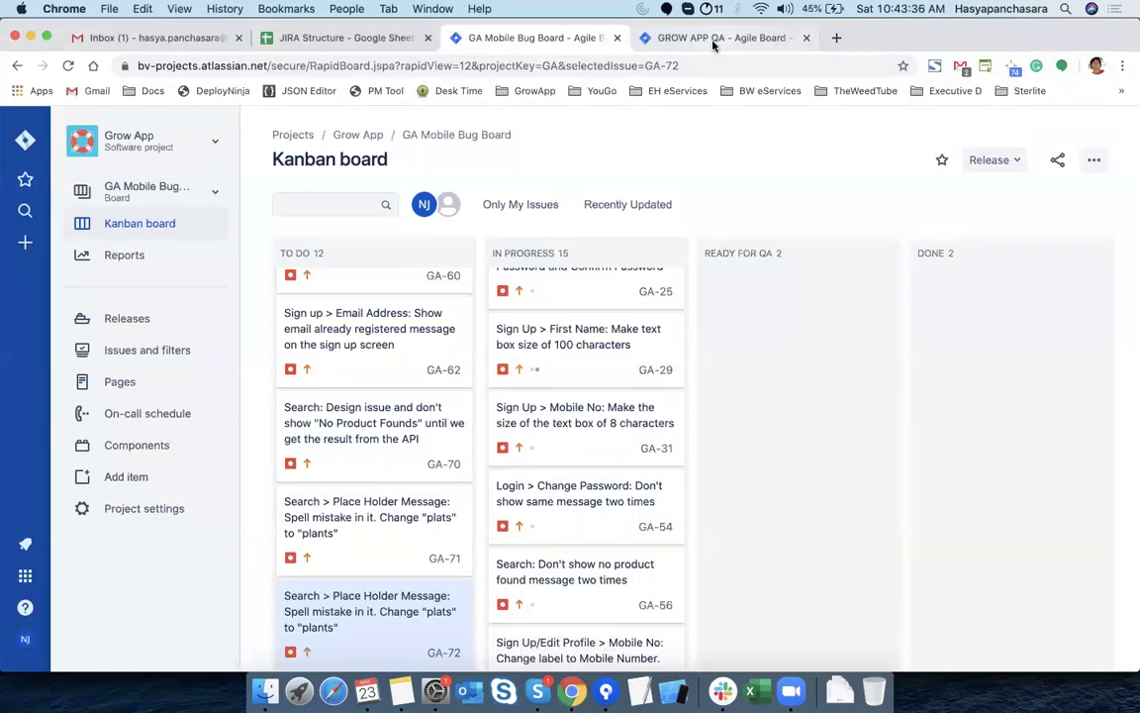
{"action": "left_click", "coordinate": [151, 198]}
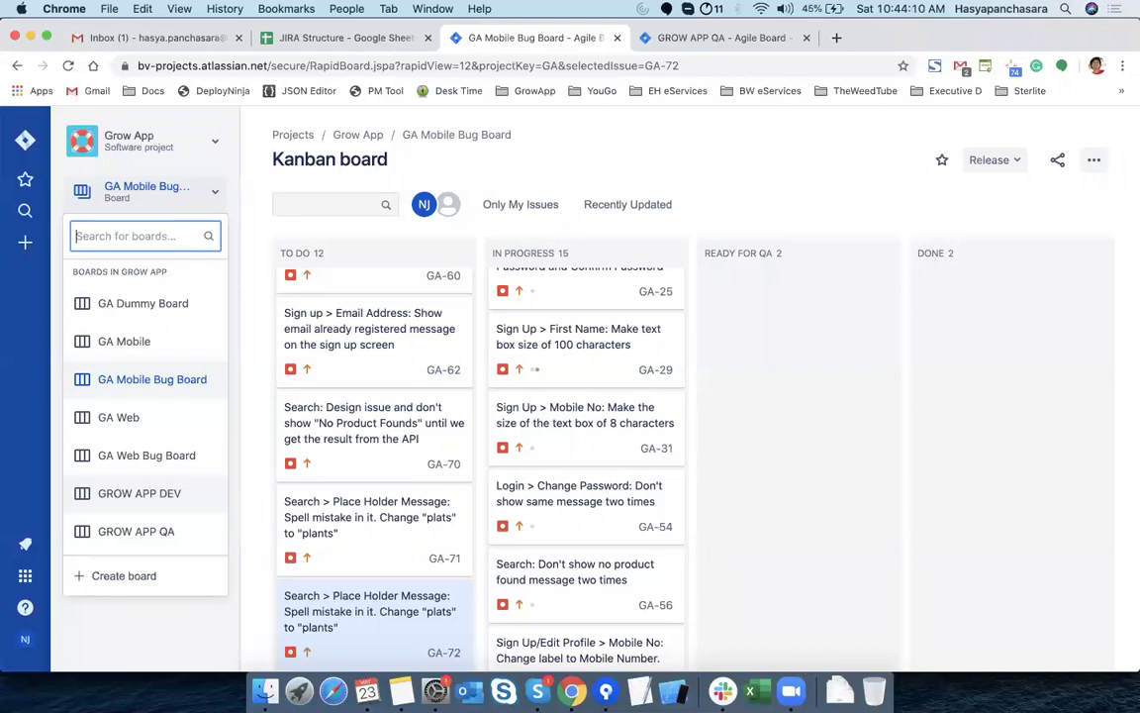
{"action": "left_click", "coordinate": [791, 693]}
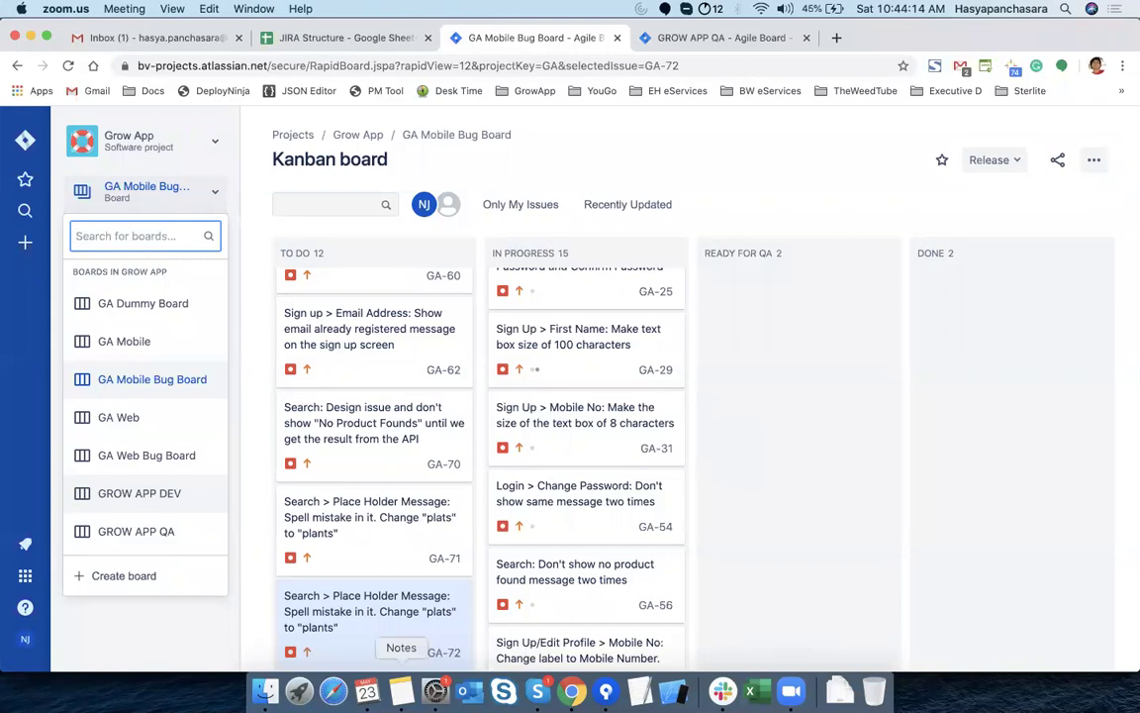
Copy the meeting number from the Zoom join link in the notes, then close the Zoom window
{"action": "left_click", "coordinate": [401, 691]}
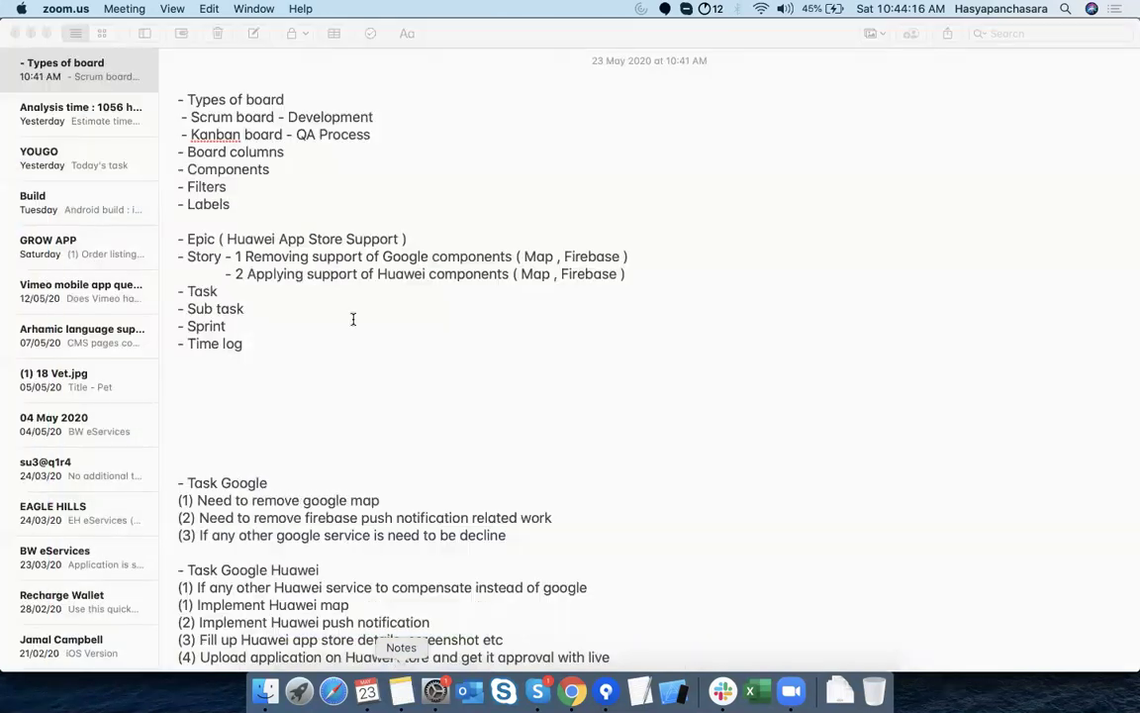
{"action": "scroll", "coordinate": [339, 473], "scroll_direction": "down", "scroll_amount": 5}
{"action": "double_click", "coordinate": [392, 550]}
{"action": "key", "text": "super+c"}
{"action": "key", "text": "super+Tab"}
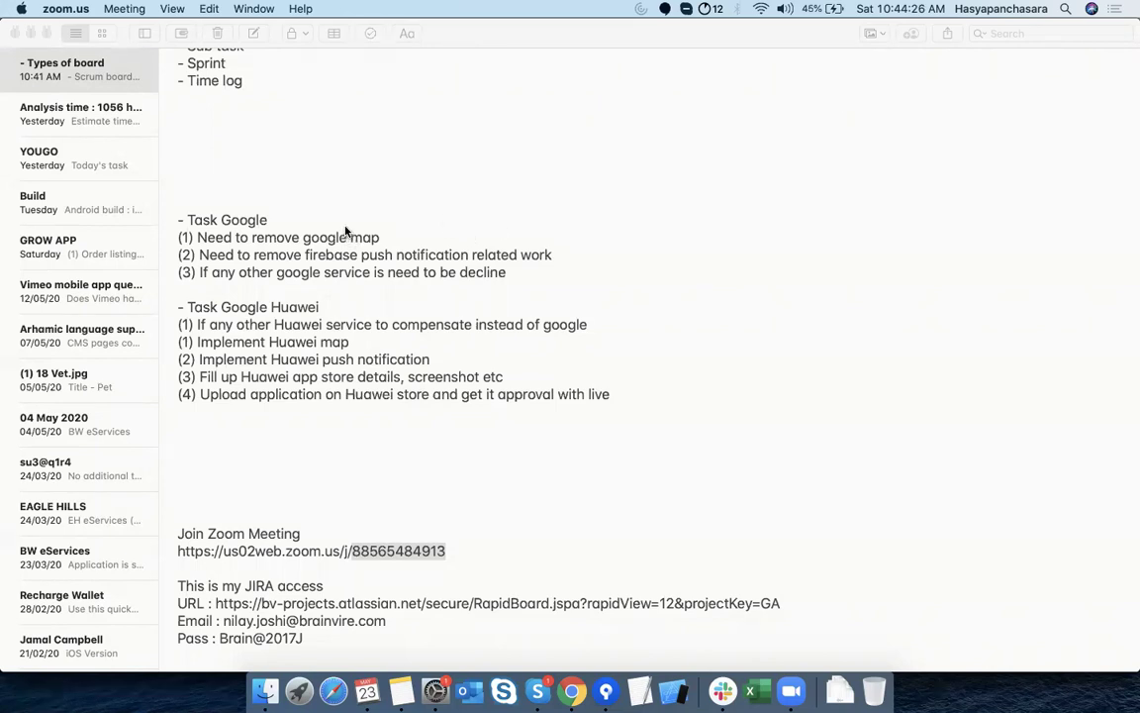
{"action": "key", "text": "super+w"}
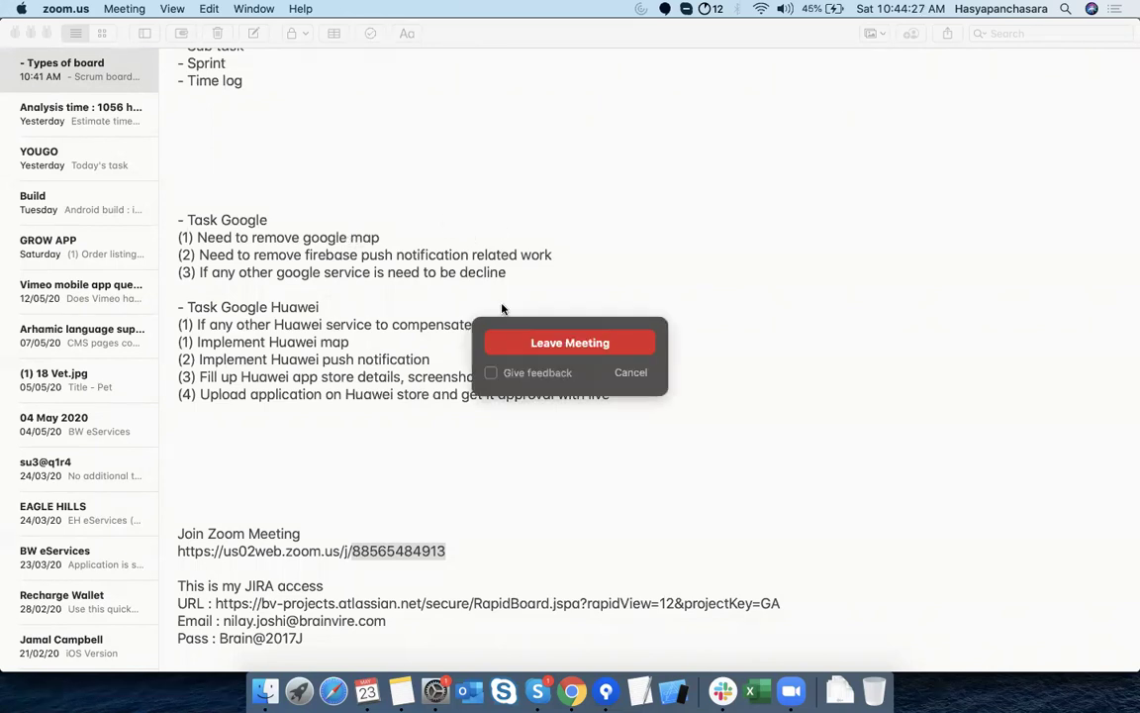
Cancel leaving the Zoom meeting and scroll the Types of board note back to the top
{"action": "left_click", "coordinate": [641, 377]}
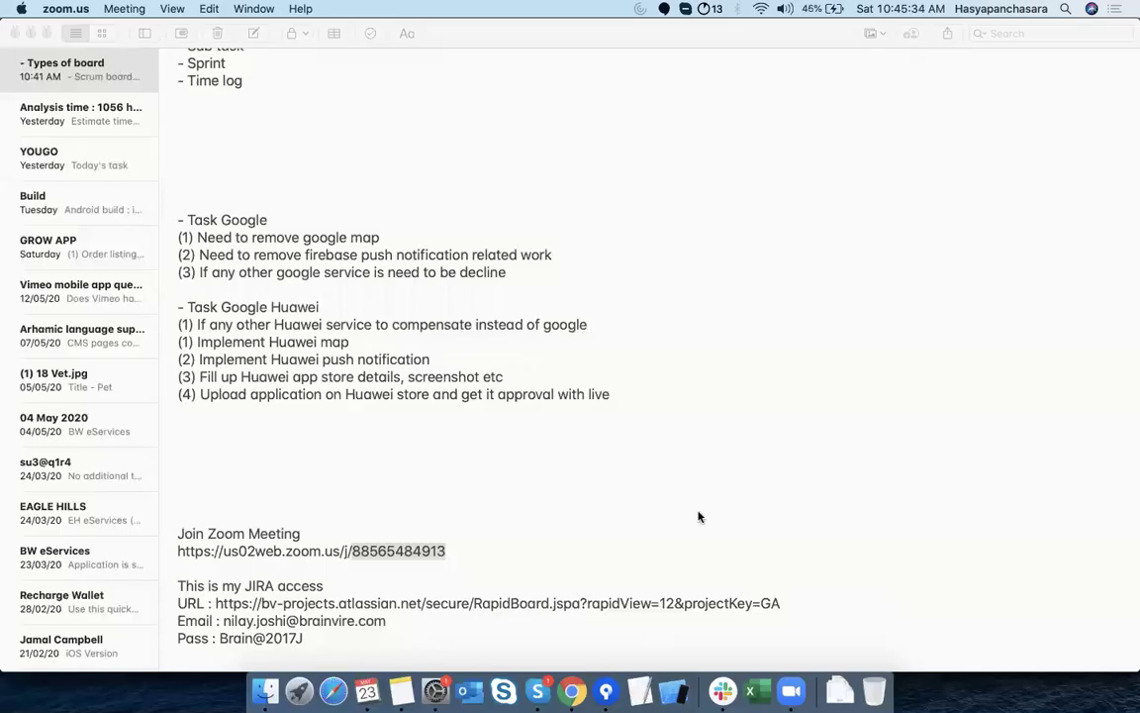
{"action": "left_click", "coordinate": [697, 509]}
{"action": "scroll", "coordinate": [656, 562], "scroll_direction": "up", "scroll_amount": 3}
{"action": "scroll", "coordinate": [655, 563], "scroll_direction": "up", "scroll_amount": 3}
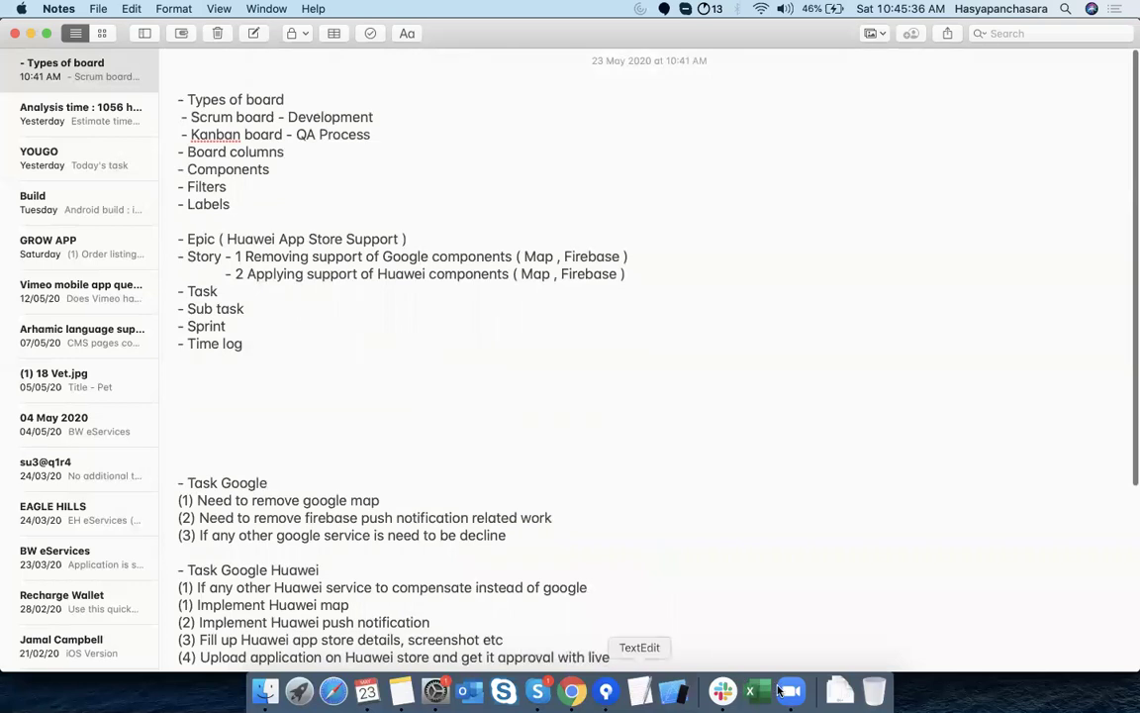
Bring the Zoom meeting forward, then return to Chrome showing the Grow App Jira board
{"action": "left_click", "coordinate": [791, 691]}
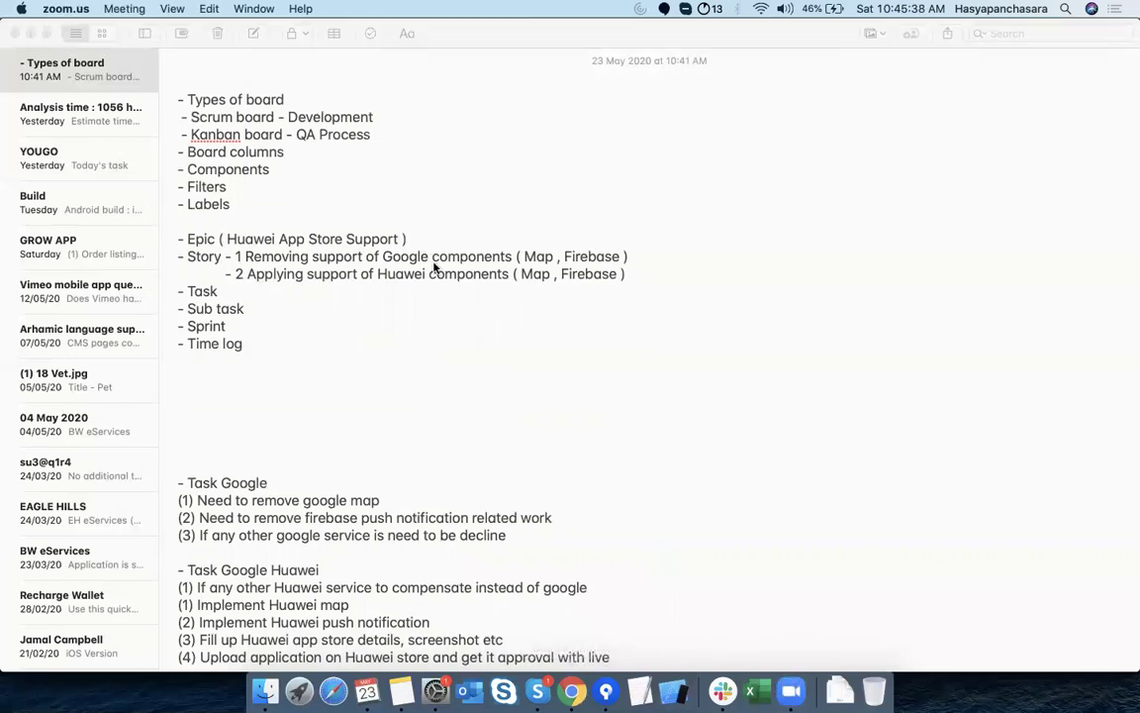
{"action": "left_click", "coordinate": [572, 690]}
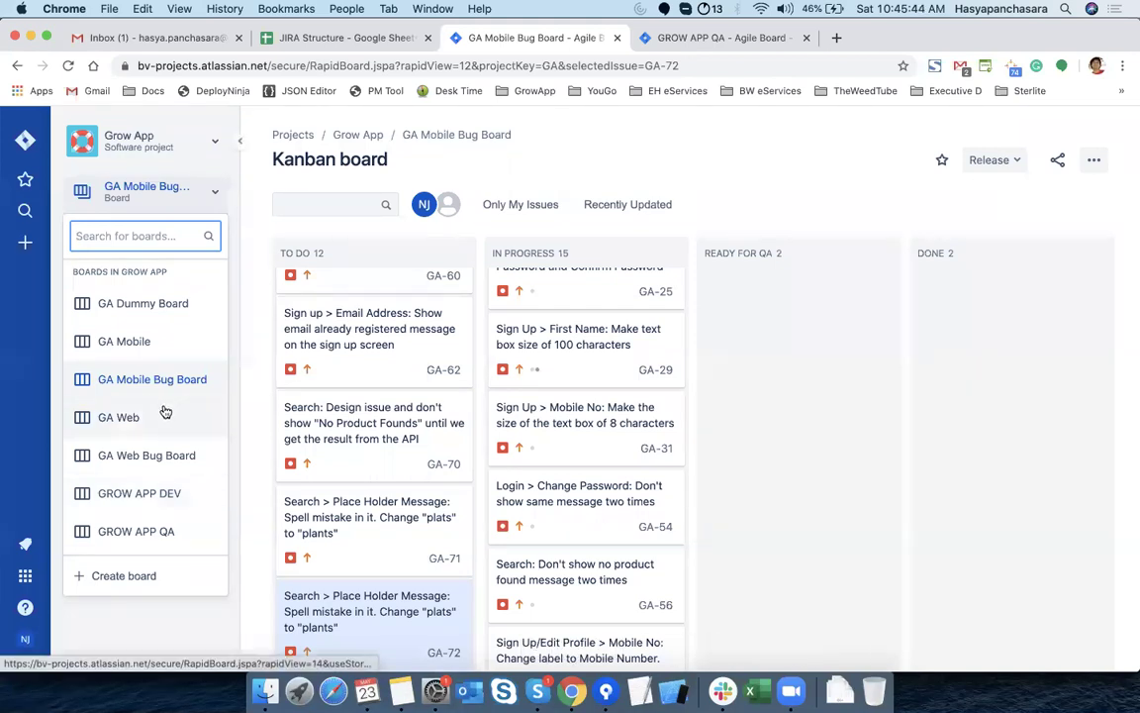
Open the GROW APP DEV board's backlog, show its Epics panel and start a new epic
{"action": "left_click", "coordinate": [152, 495]}
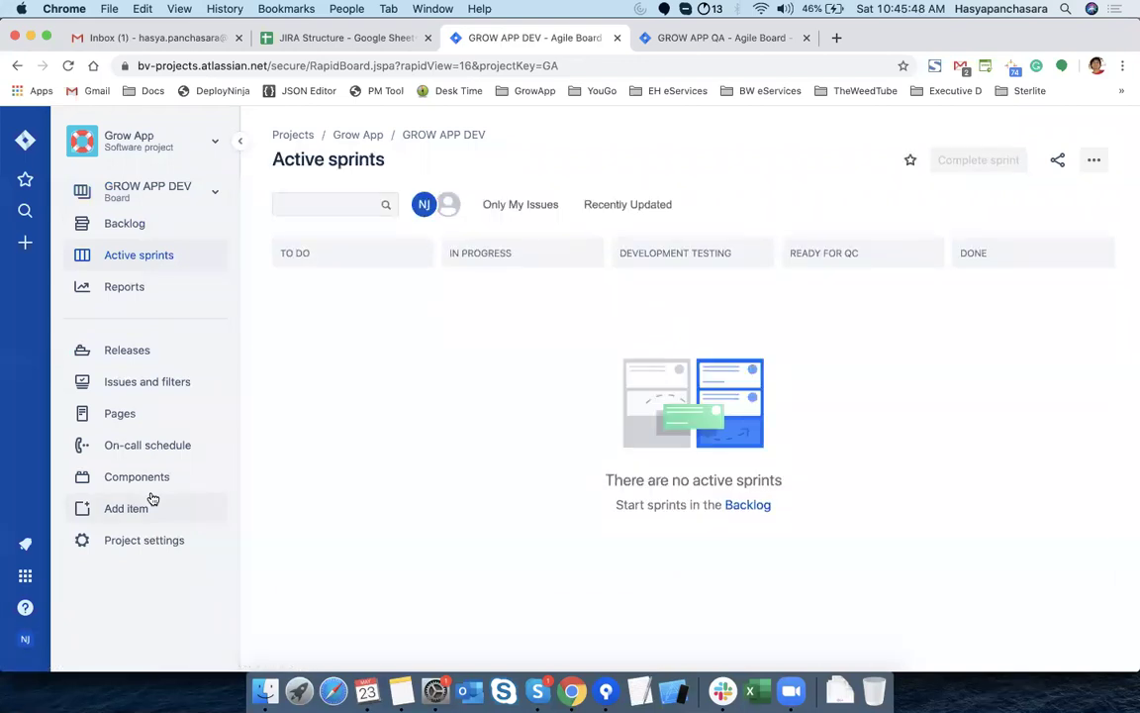
{"action": "left_click", "coordinate": [137, 229]}
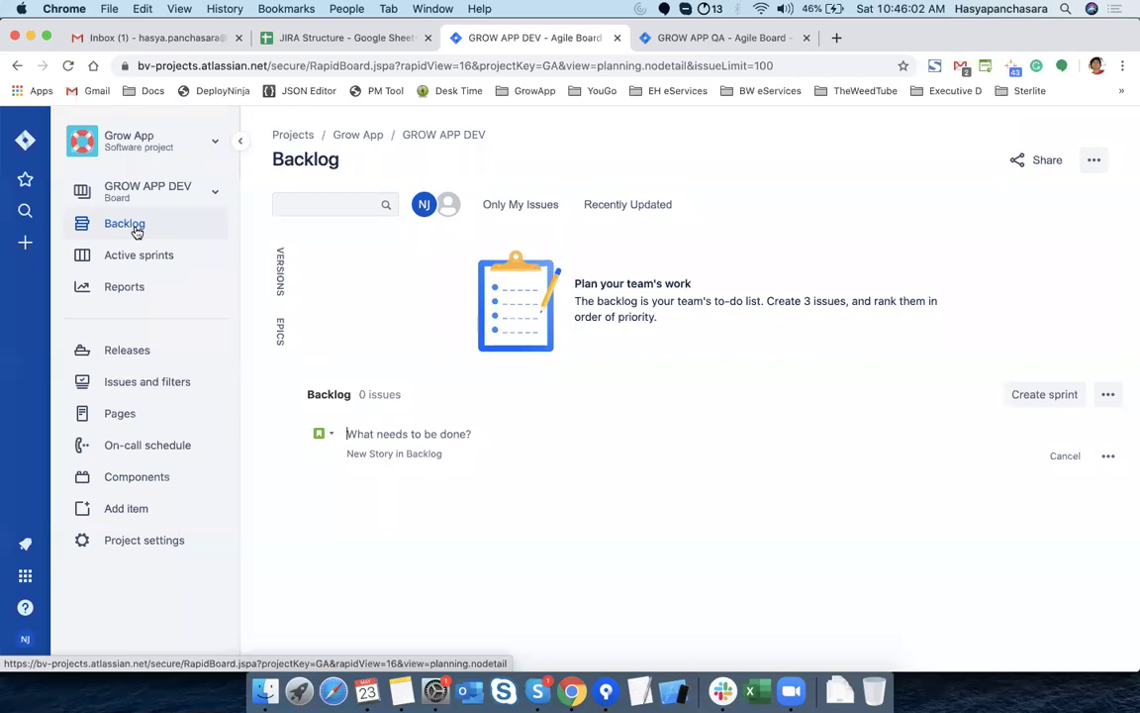
{"action": "left_click", "coordinate": [282, 330]}
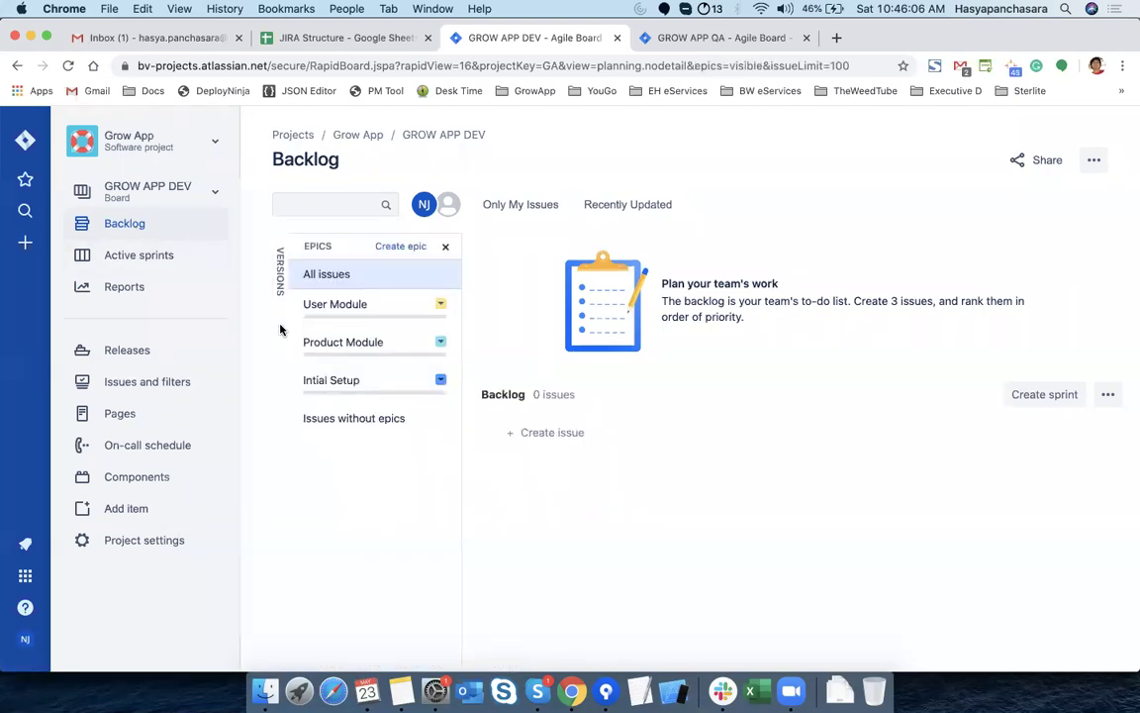
{"action": "left_click", "coordinate": [405, 248]}
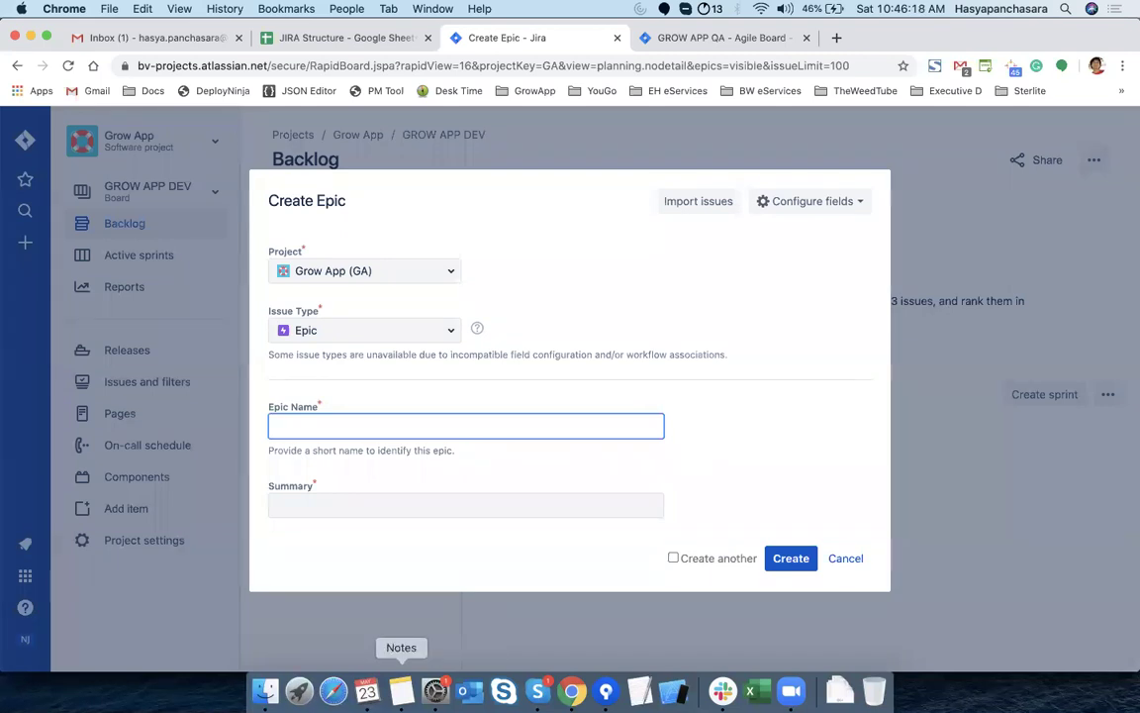
Fill the epic name and summary with 'Huawei App Store Support' copied from Apple Notes
{"action": "left_click", "coordinate": [401, 691]}
{"action": "left_click_drag", "start_coordinate": [227, 238], "coordinate": [401, 239]}
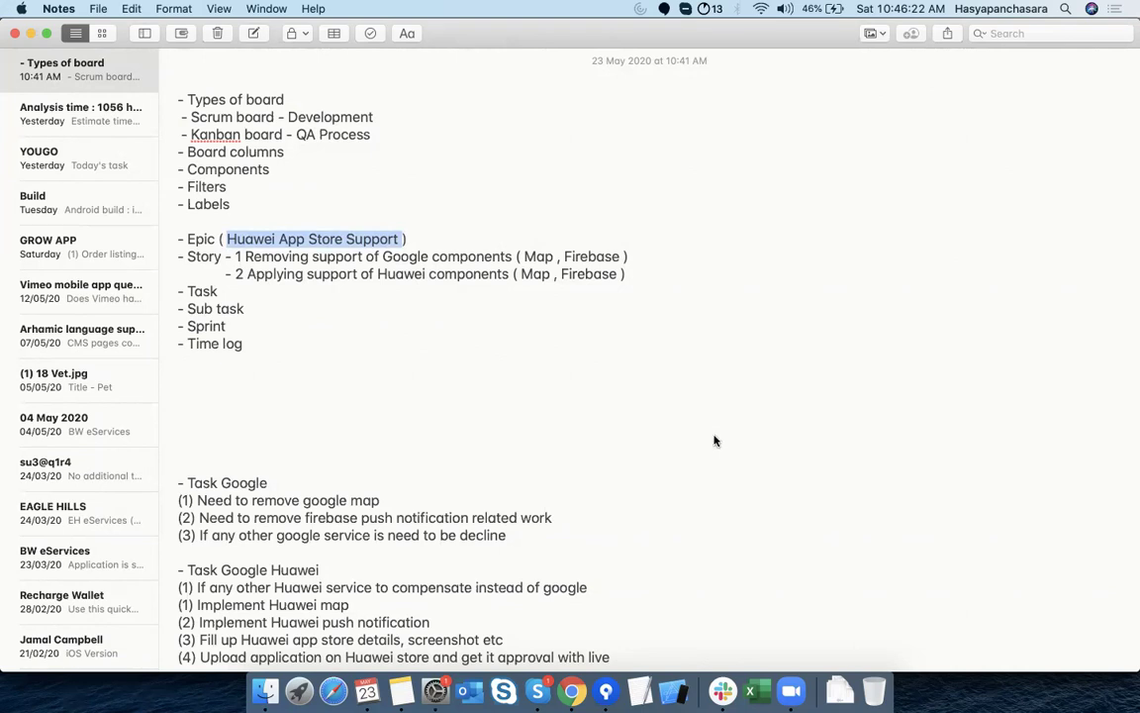
{"action": "key", "text": "super+Tab"}
{"action": "key", "text": "super+v"}
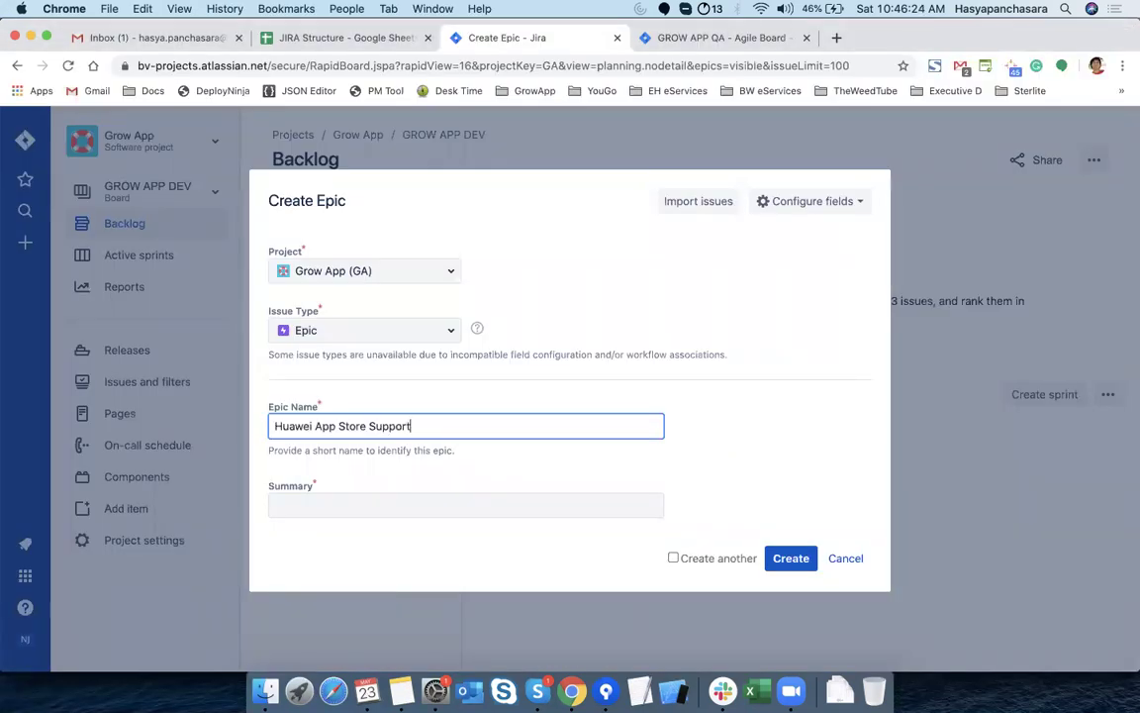
{"action": "left_click", "coordinate": [356, 505]}
{"action": "key", "text": "super+v"}
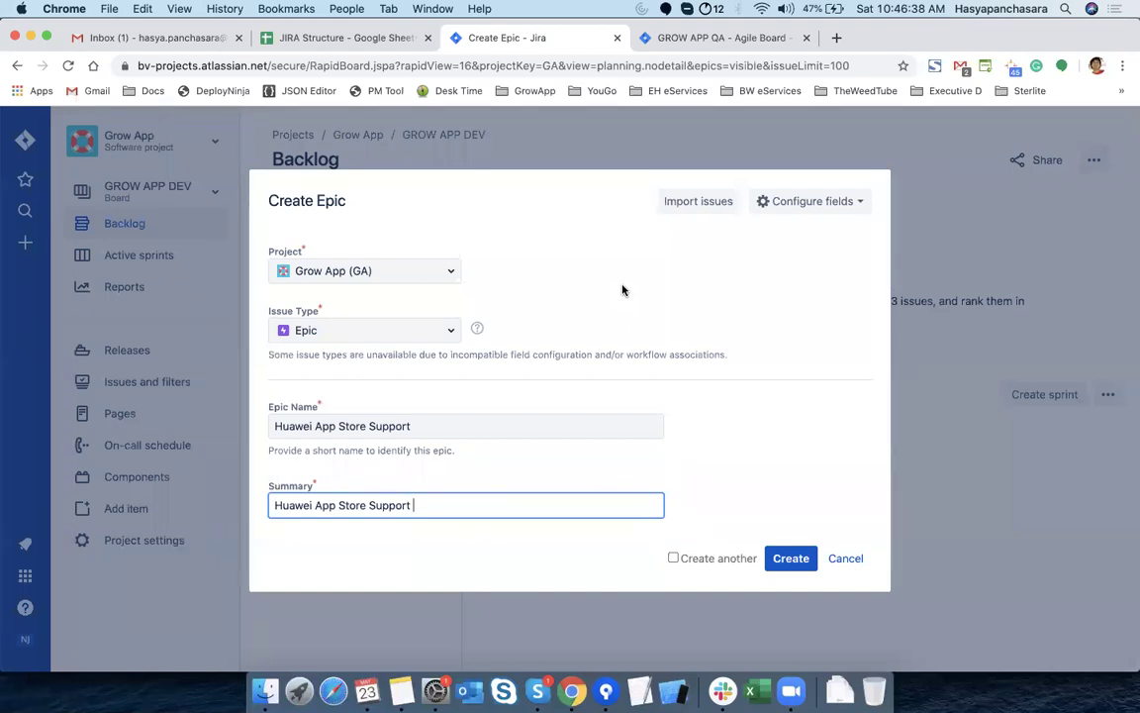
Add a Components field, add then remove iOS, and create the epic with no component
{"action": "left_click", "coordinate": [810, 201]}
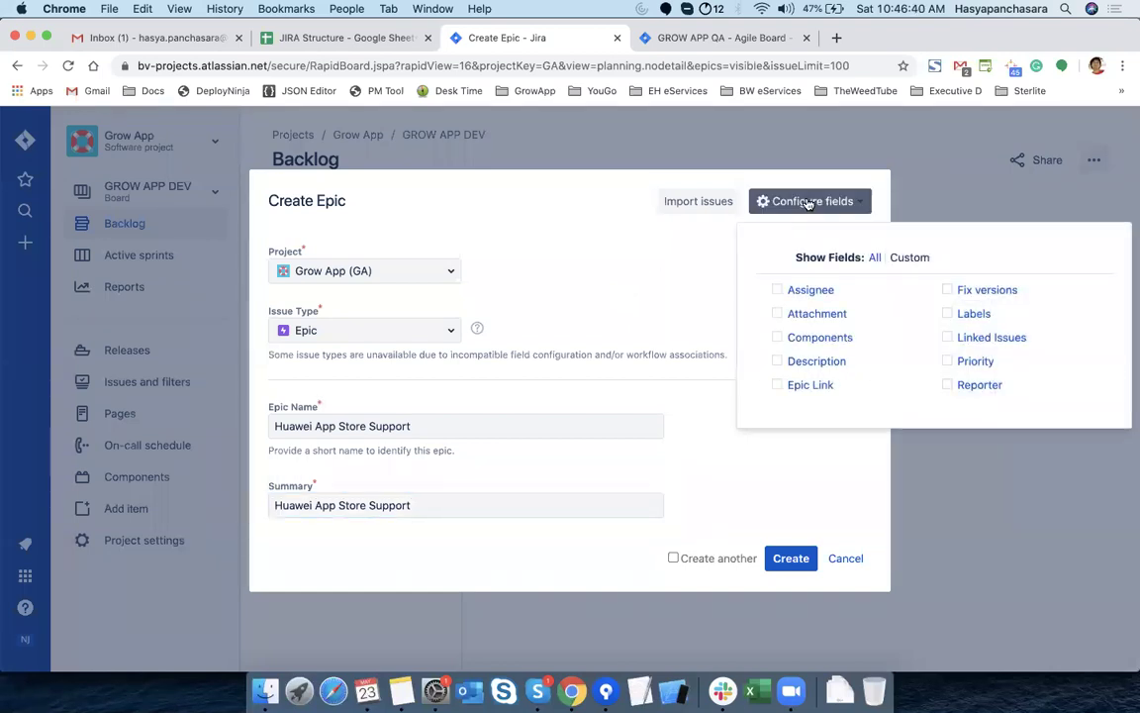
{"action": "left_click", "coordinate": [779, 338]}
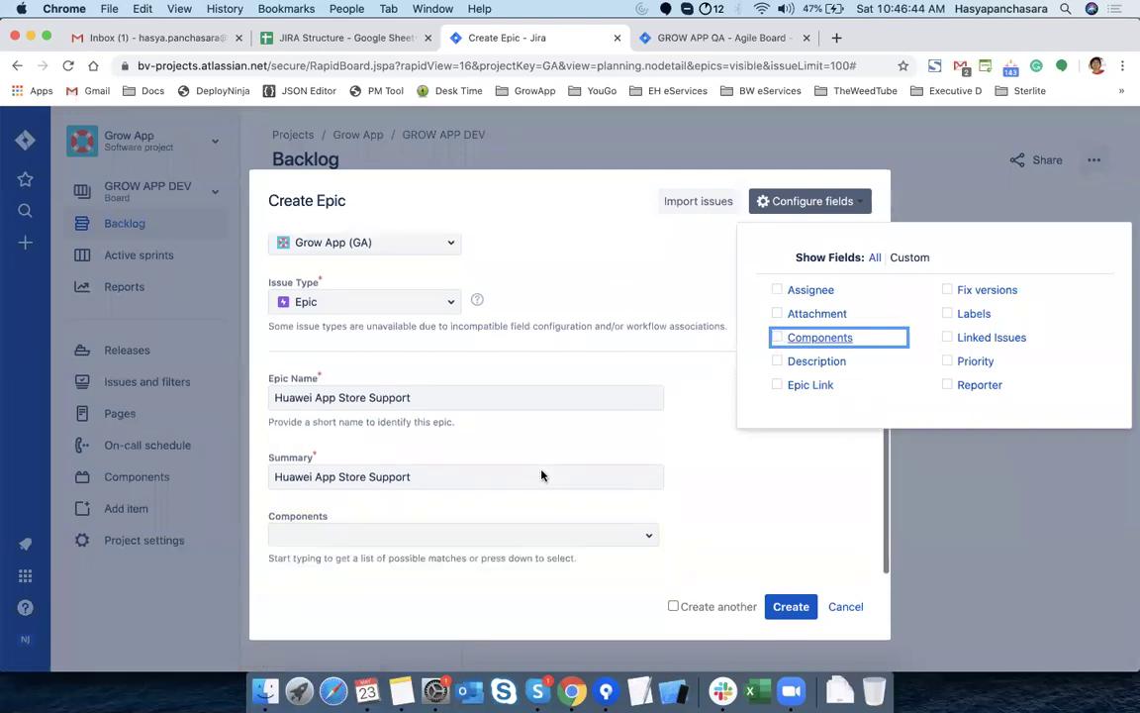
{"action": "left_click", "coordinate": [537, 538]}
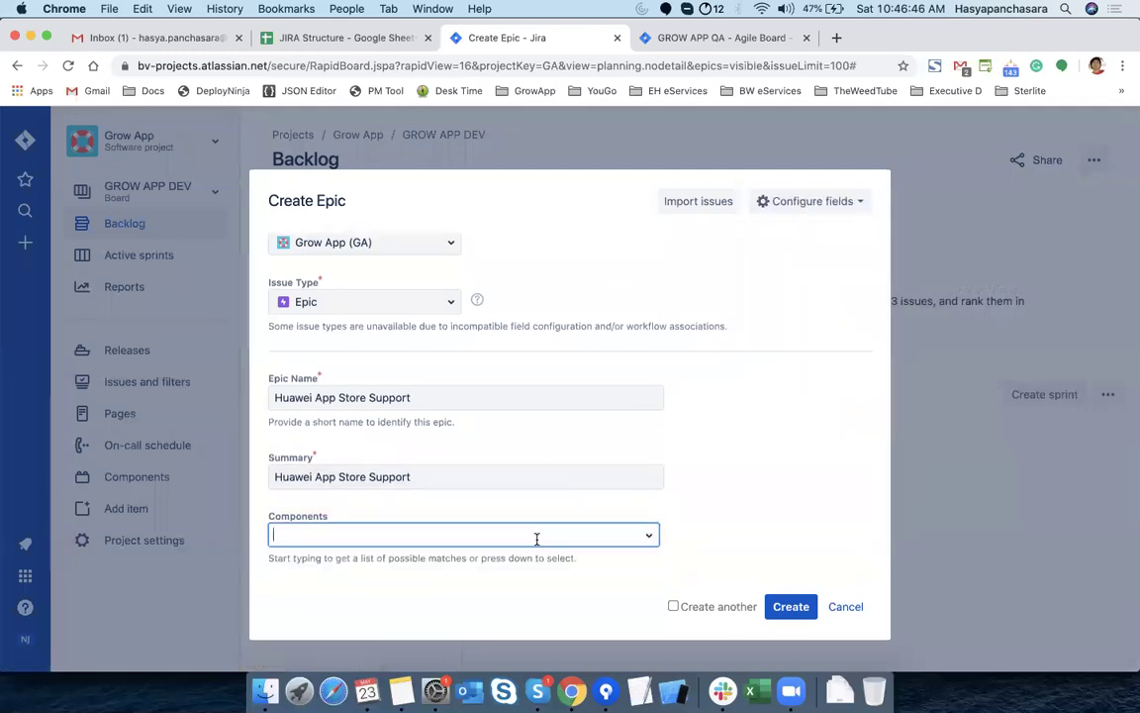
{"action": "type", "text": "i"}
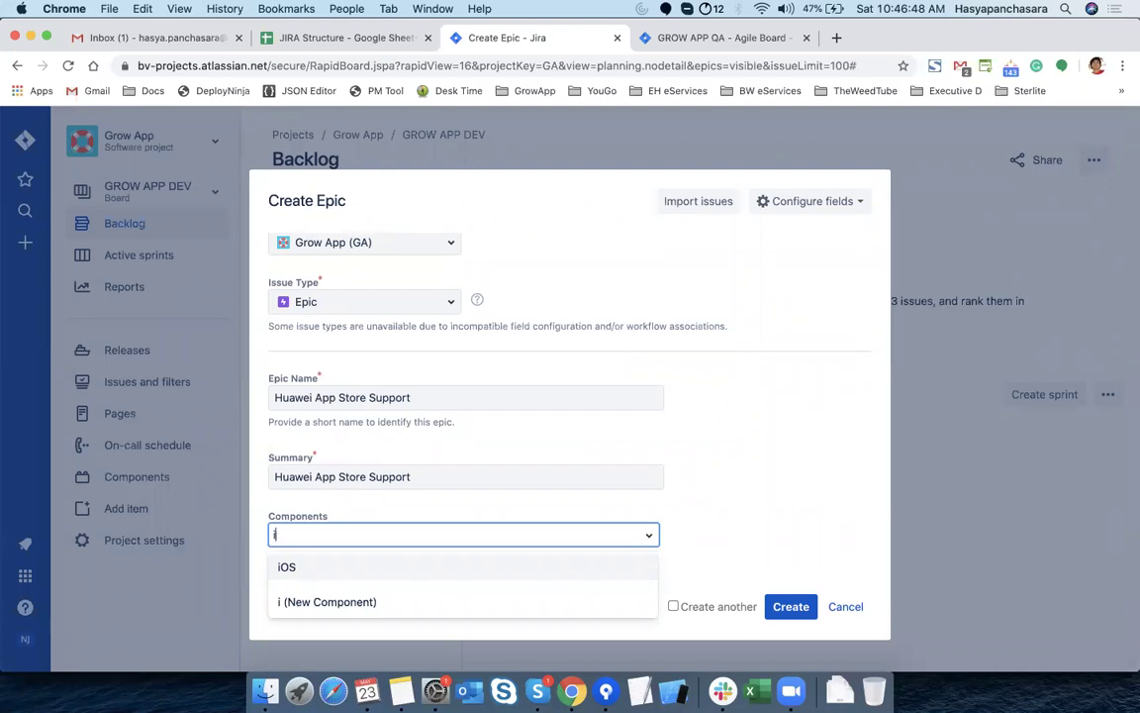
{"action": "key", "text": "Return"}
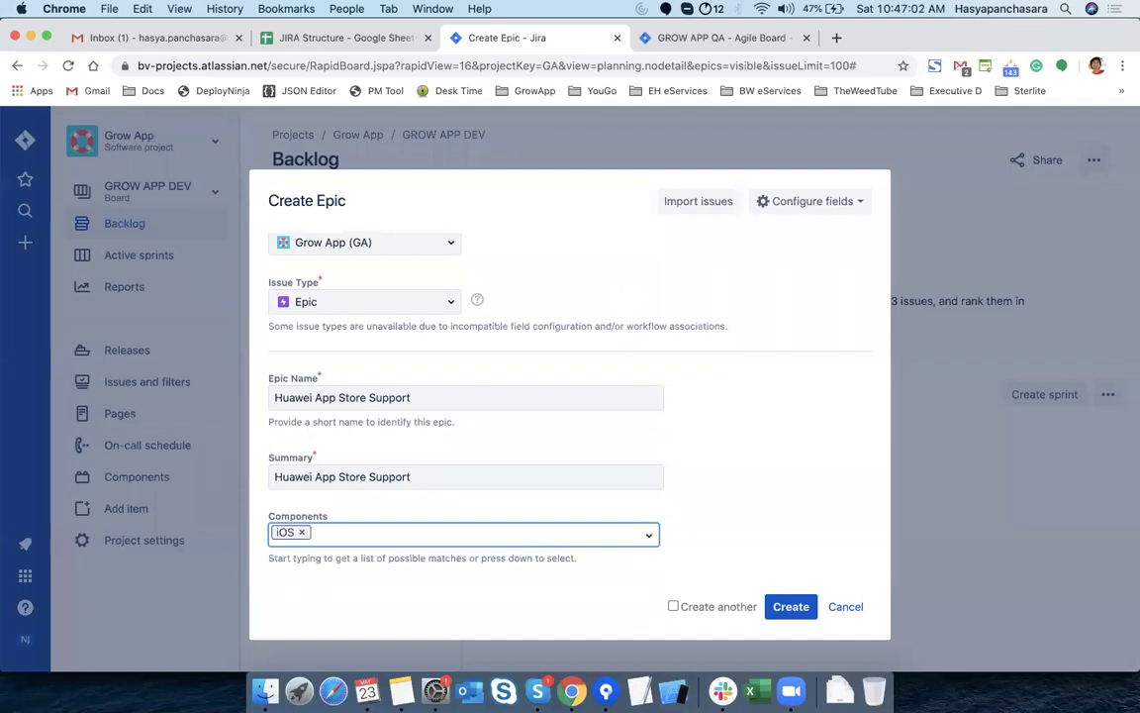
{"action": "key", "text": "BackSpace"}
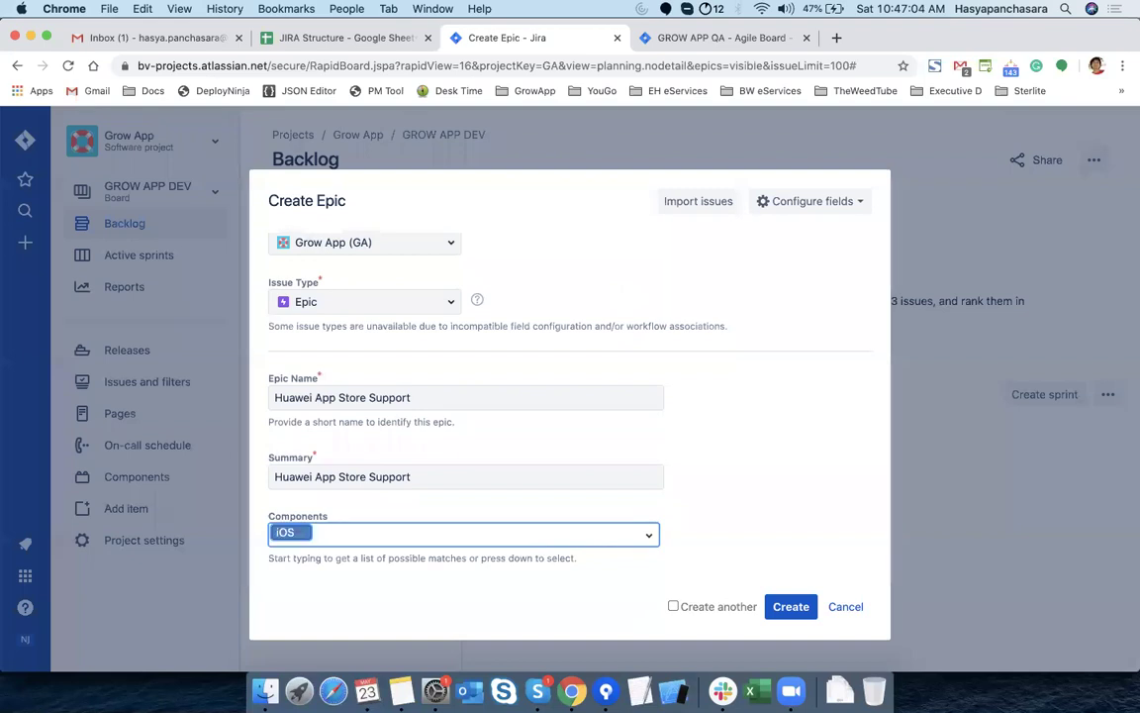
{"action": "key", "text": "BackSpace"}
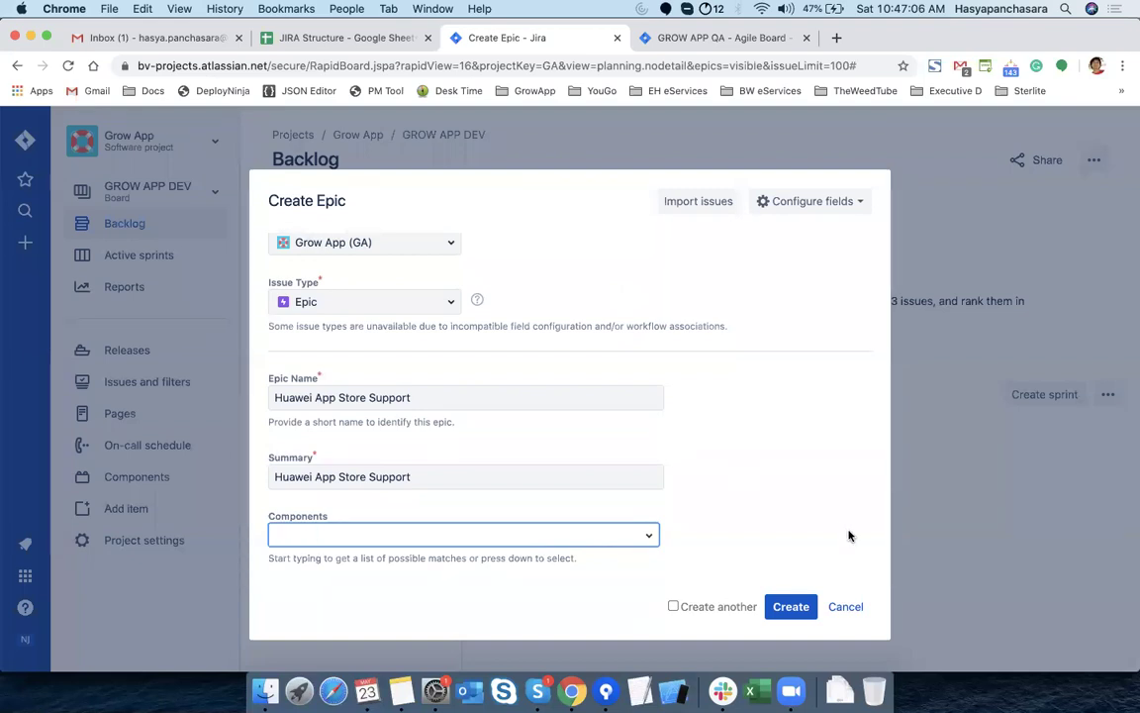
{"action": "left_click", "coordinate": [789, 608]}
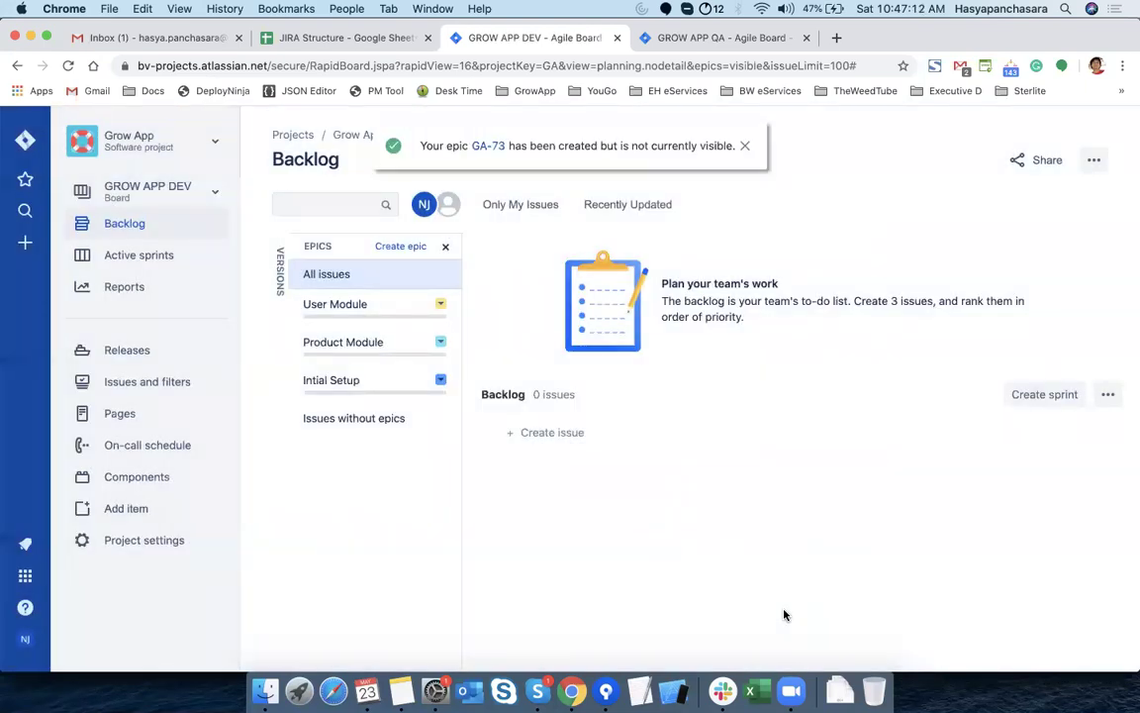
Open epic GA-73 in a separate tab, close the Epics and Versions panels, and view it
{"action": "left_click", "coordinate": [488, 147], "text": "super"}
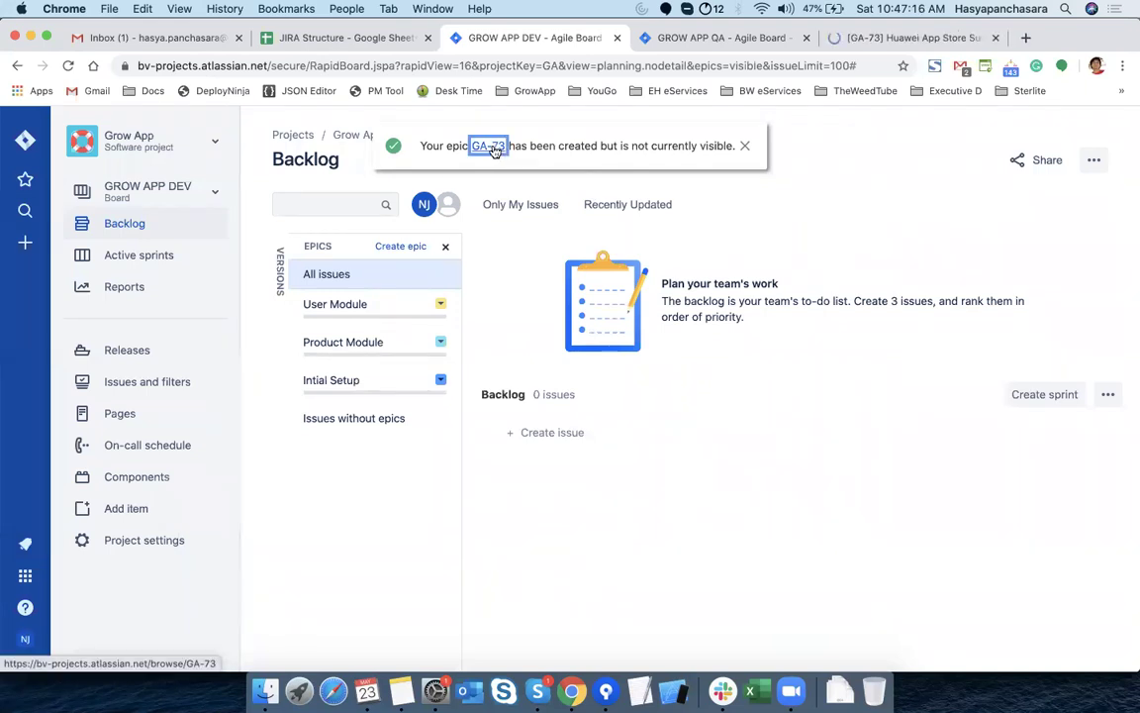
{"action": "left_click", "coordinate": [446, 245]}
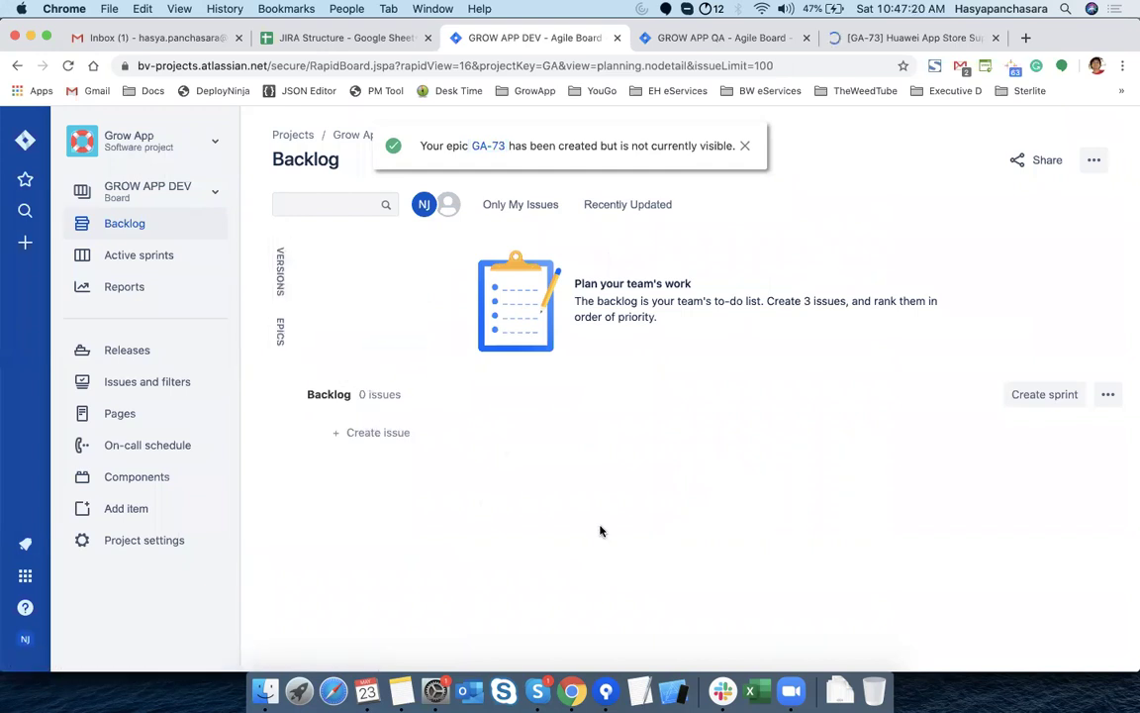
{"action": "left_click", "coordinate": [280, 334]}
{"action": "left_click", "coordinate": [280, 264]}
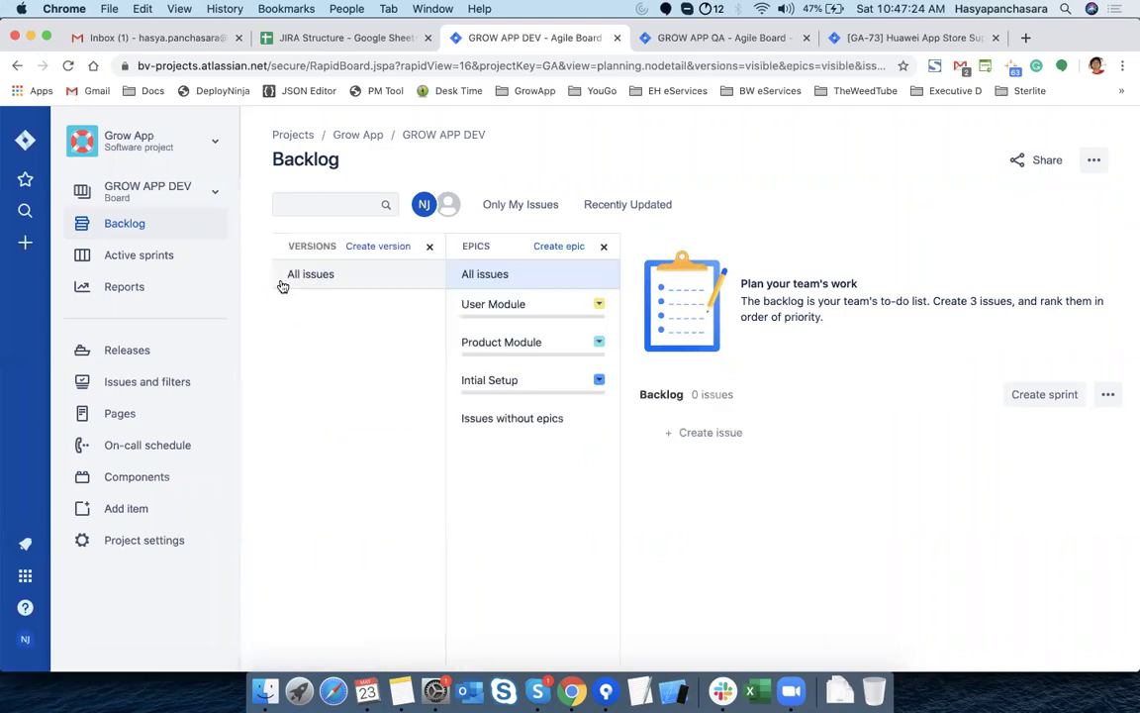
{"action": "left_click", "coordinate": [428, 246]}
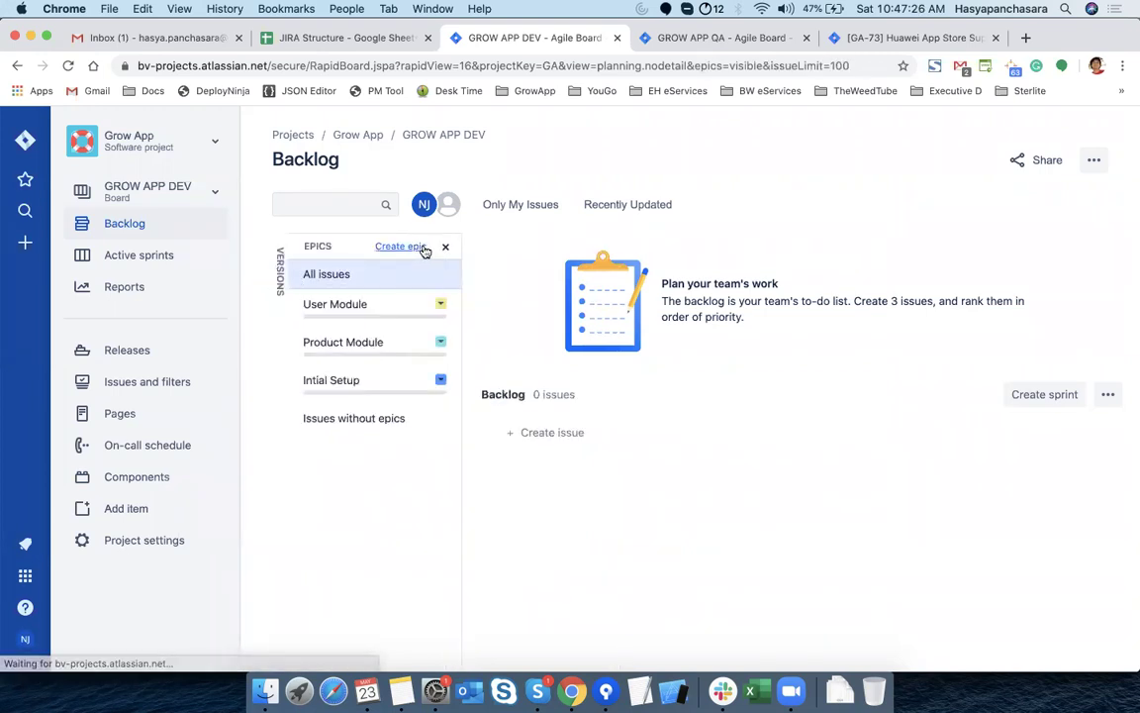
{"action": "left_click", "coordinate": [445, 247]}
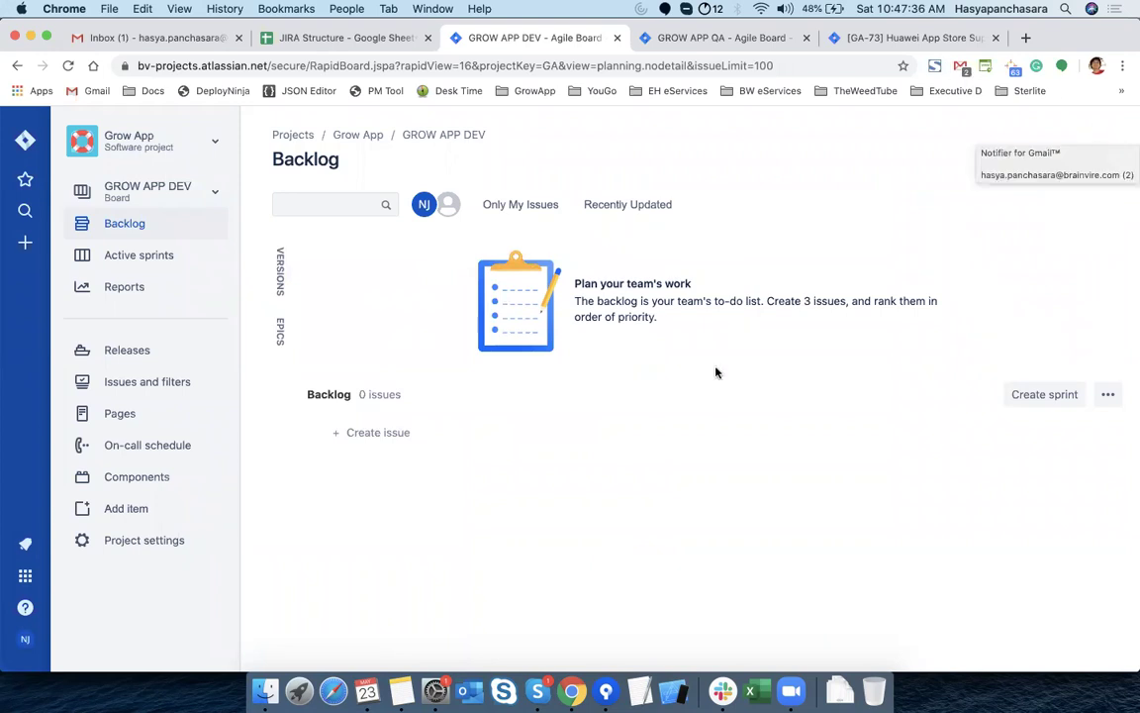
{"action": "left_click", "coordinate": [884, 39]}
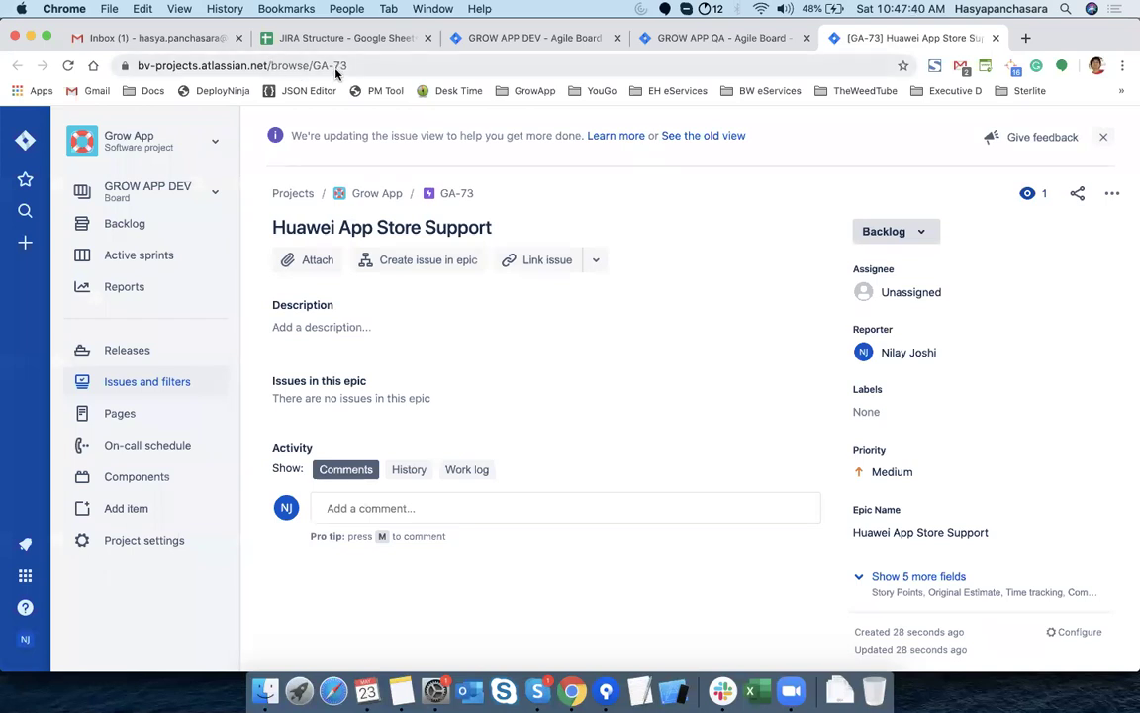
Reveal GA-73's additional fields and check the issue layout configuration before returning to the epic
{"action": "scroll", "coordinate": [697, 484], "scroll_direction": "down", "scroll_amount": 1}
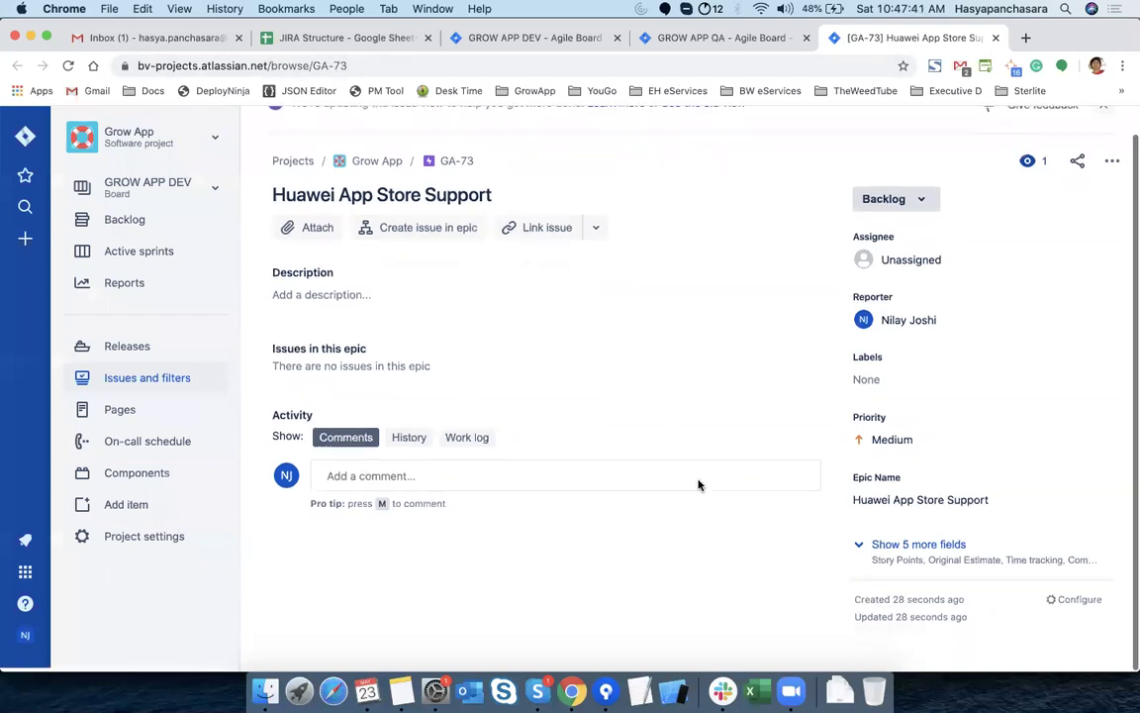
{"action": "left_click", "coordinate": [909, 553]}
{"action": "scroll", "coordinate": [812, 495], "scroll_direction": "down", "scroll_amount": 5}
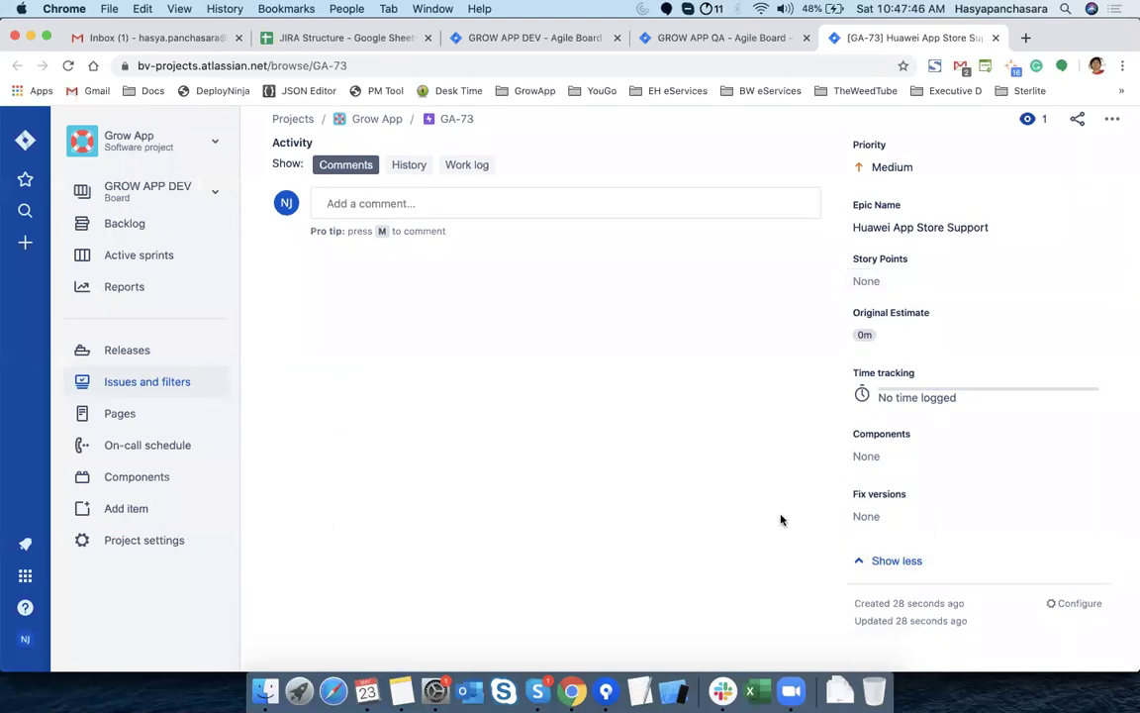
{"action": "scroll", "coordinate": [780, 520], "scroll_direction": "up", "scroll_amount": 3}
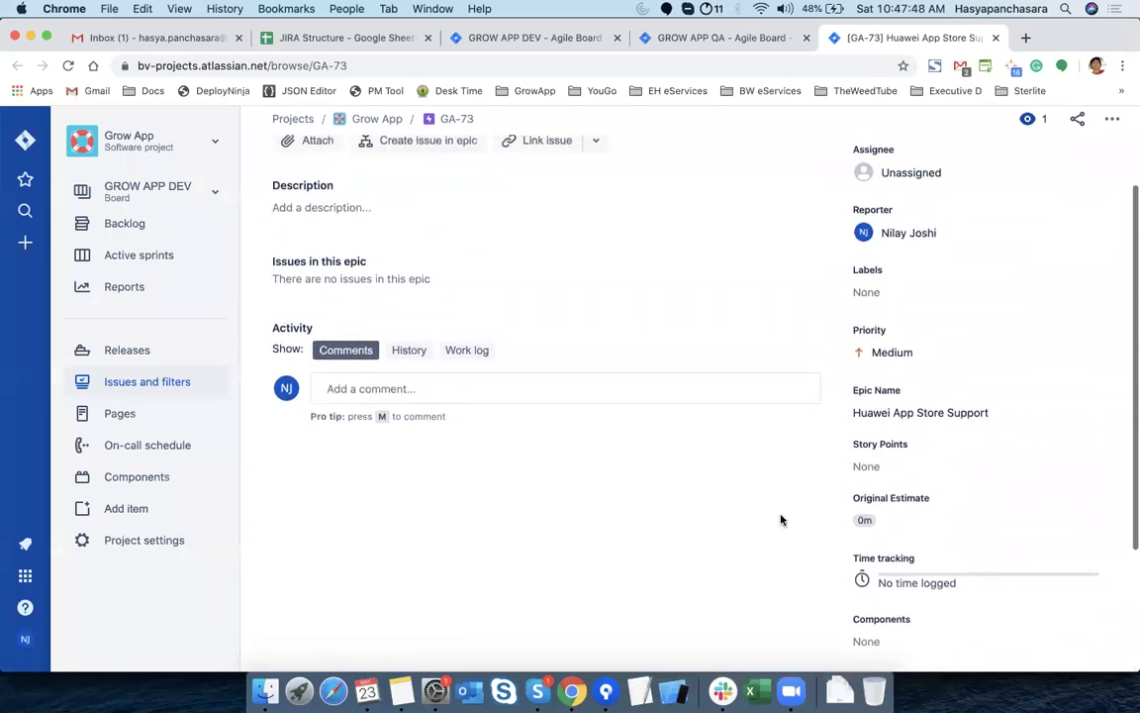
{"action": "scroll", "coordinate": [780, 520], "scroll_direction": "up", "scroll_amount": 2}
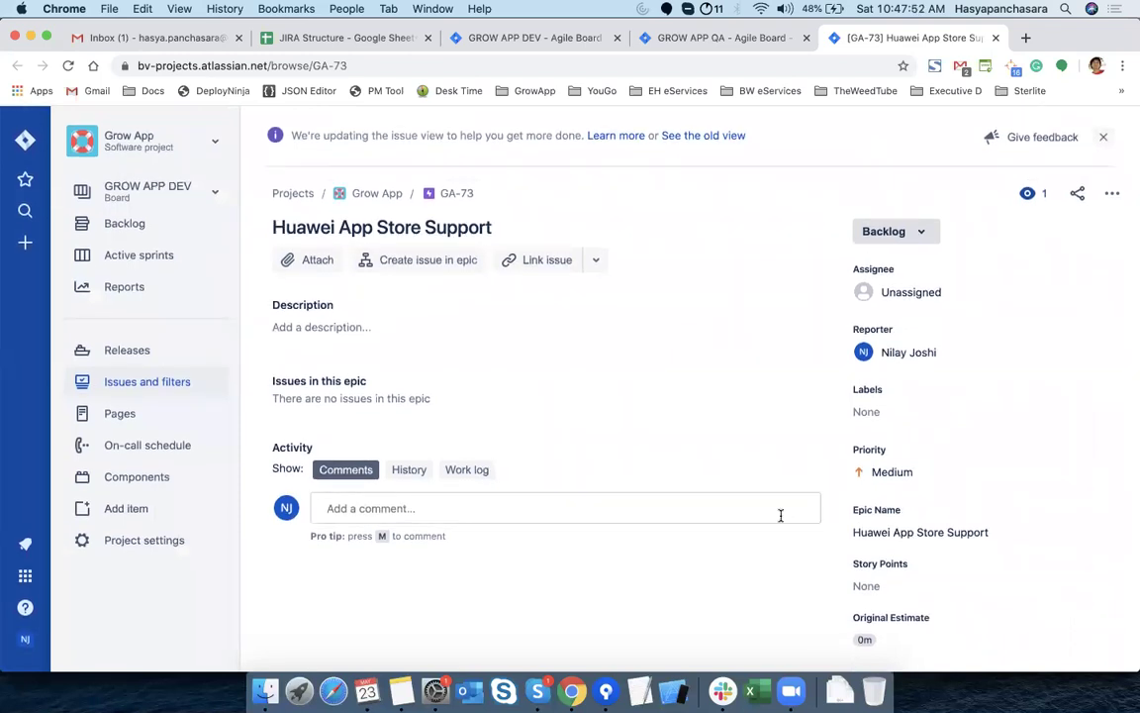
{"action": "left_click", "coordinate": [1113, 195]}
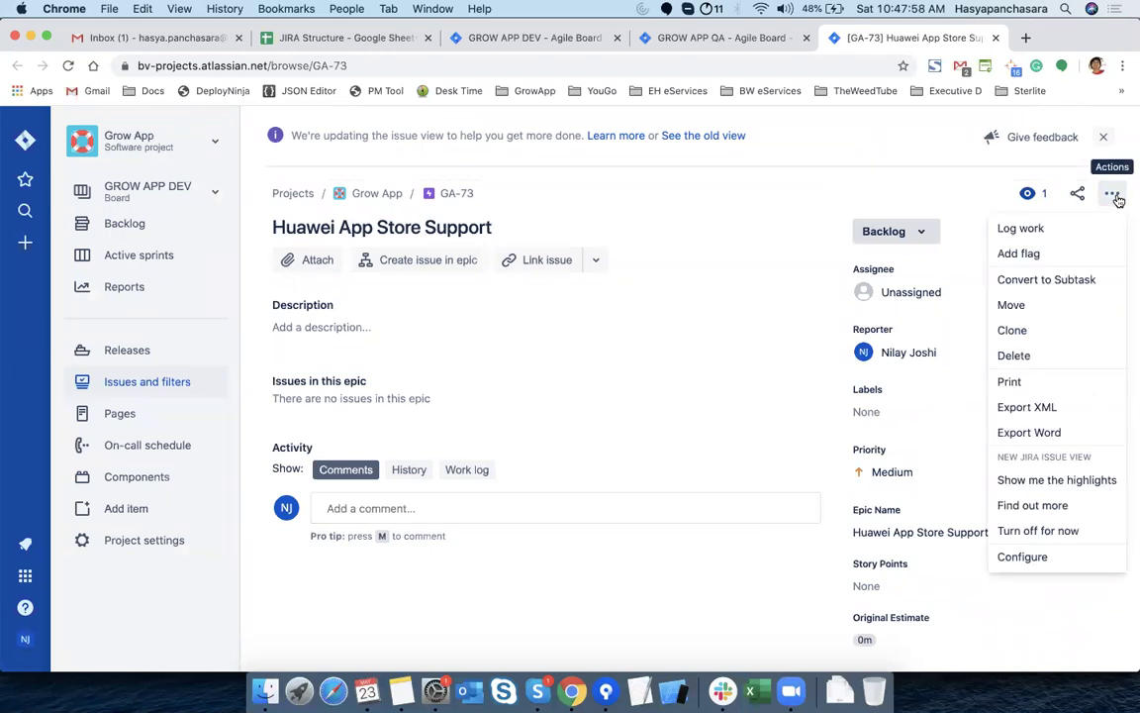
{"action": "left_click", "coordinate": [1031, 560]}
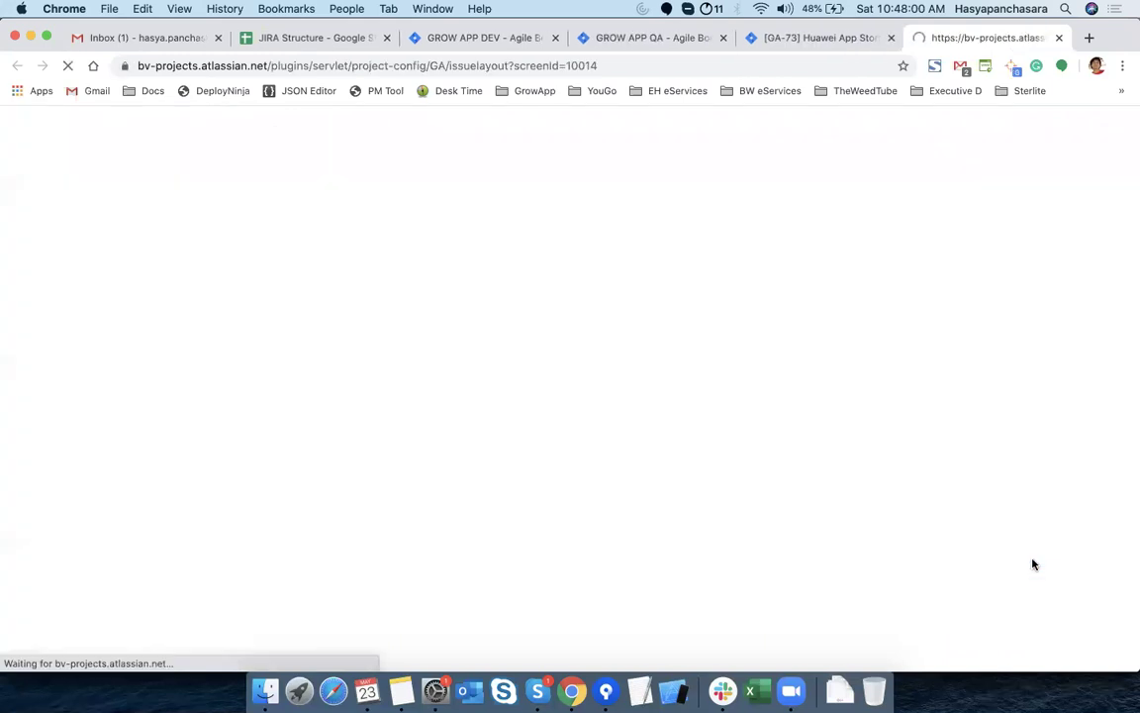
{"action": "left_click", "coordinate": [822, 37]}
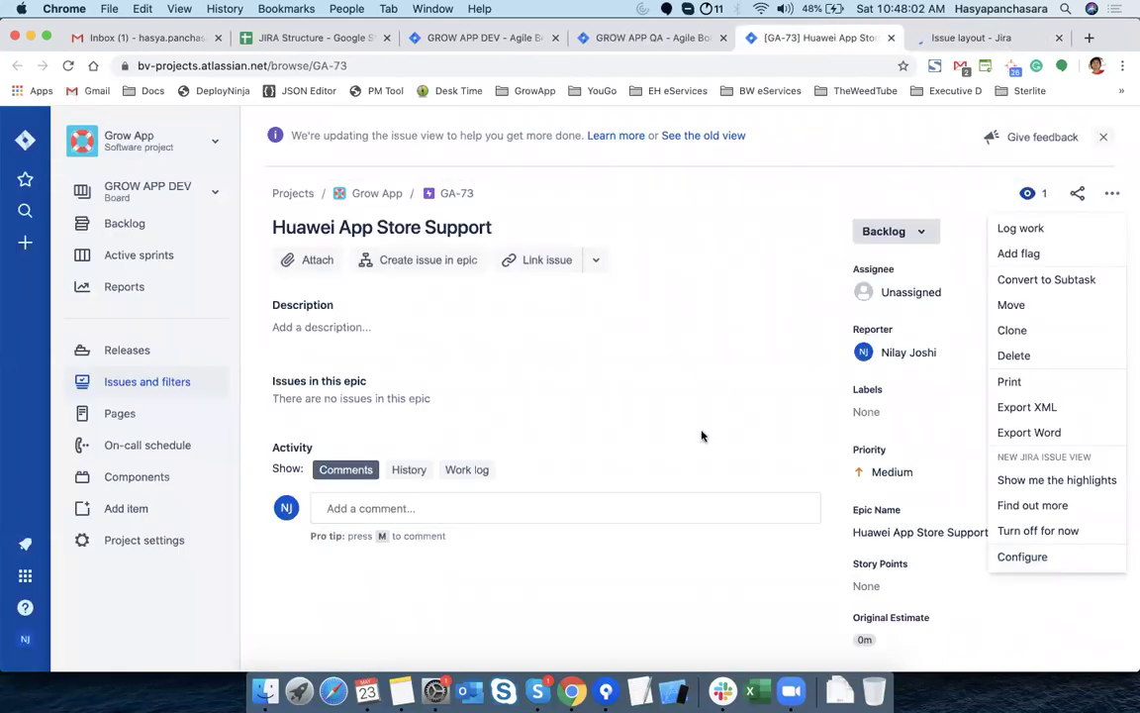
Set the epic's Components field to iOS
{"action": "scroll", "coordinate": [702, 436], "scroll_direction": "down", "scroll_amount": 5}
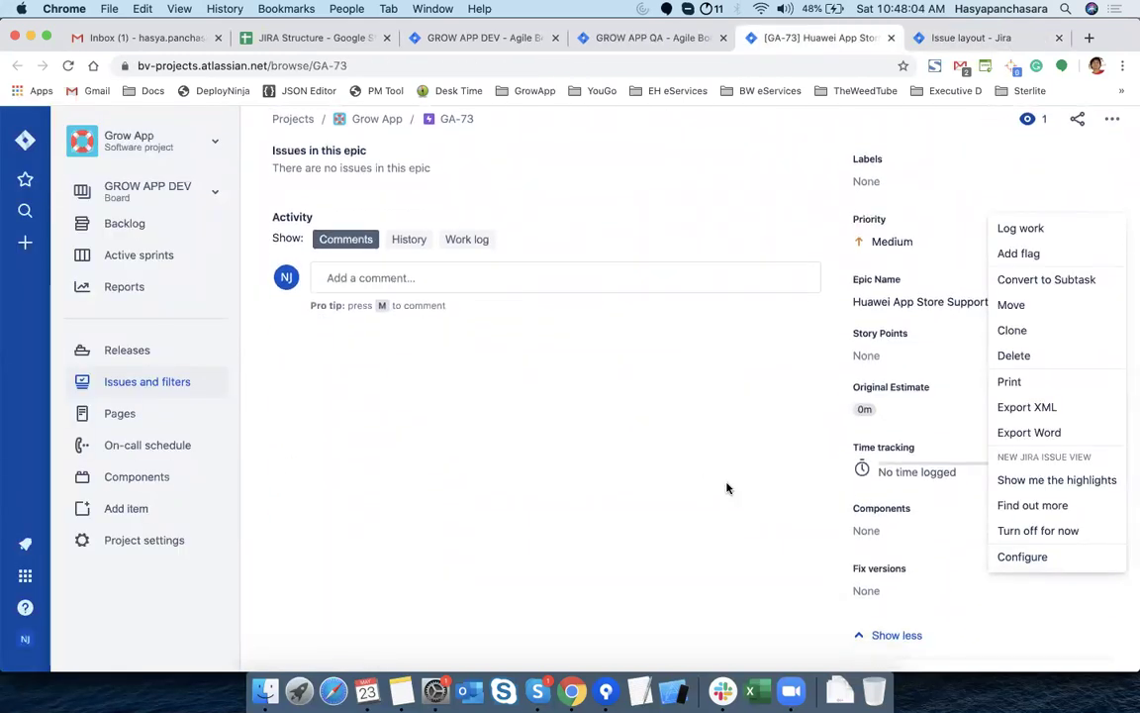
{"action": "left_click", "coordinate": [884, 534]}
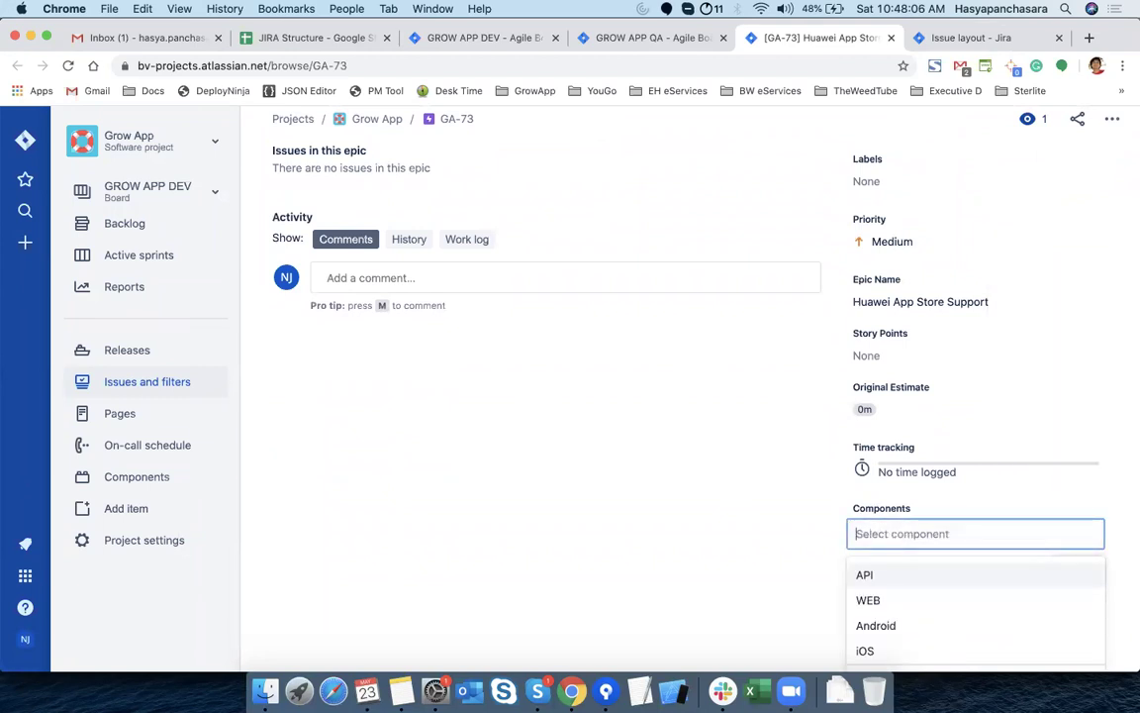
{"action": "type", "text": "io"}
{"action": "left_click", "coordinate": [891, 576]}
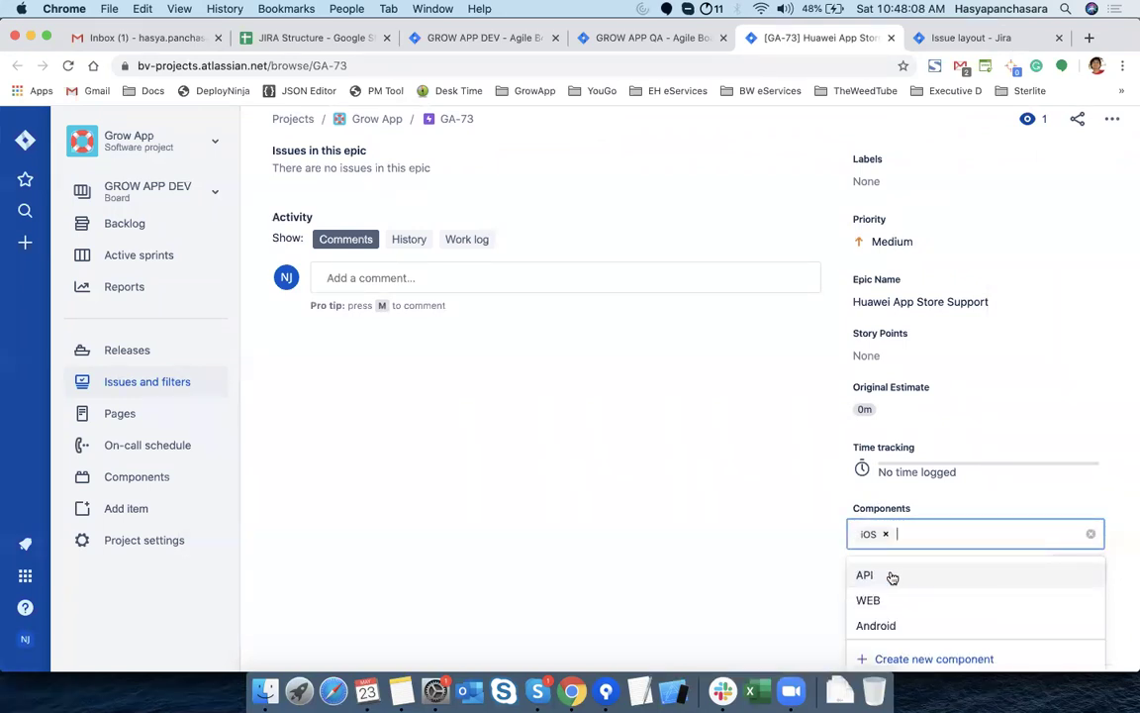
{"action": "left_click", "coordinate": [711, 548]}
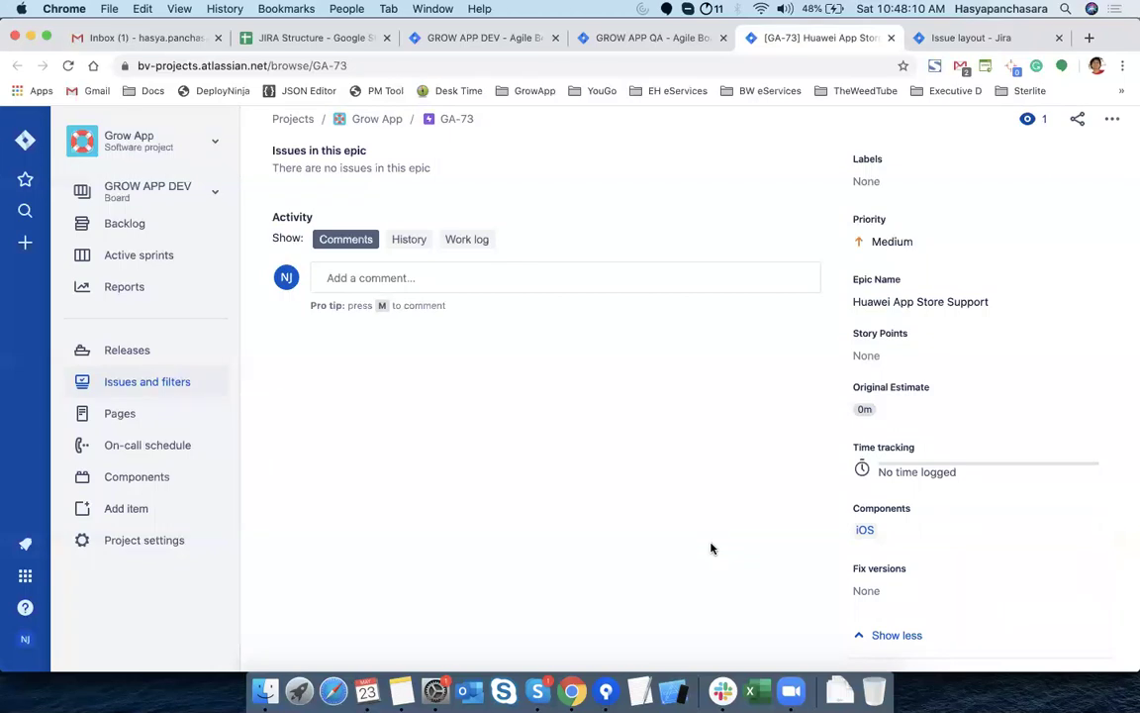
Reload the GROW APP DEV backlog and filter it to the Huawei App Store Support epic
{"action": "left_click", "coordinate": [432, 42]}
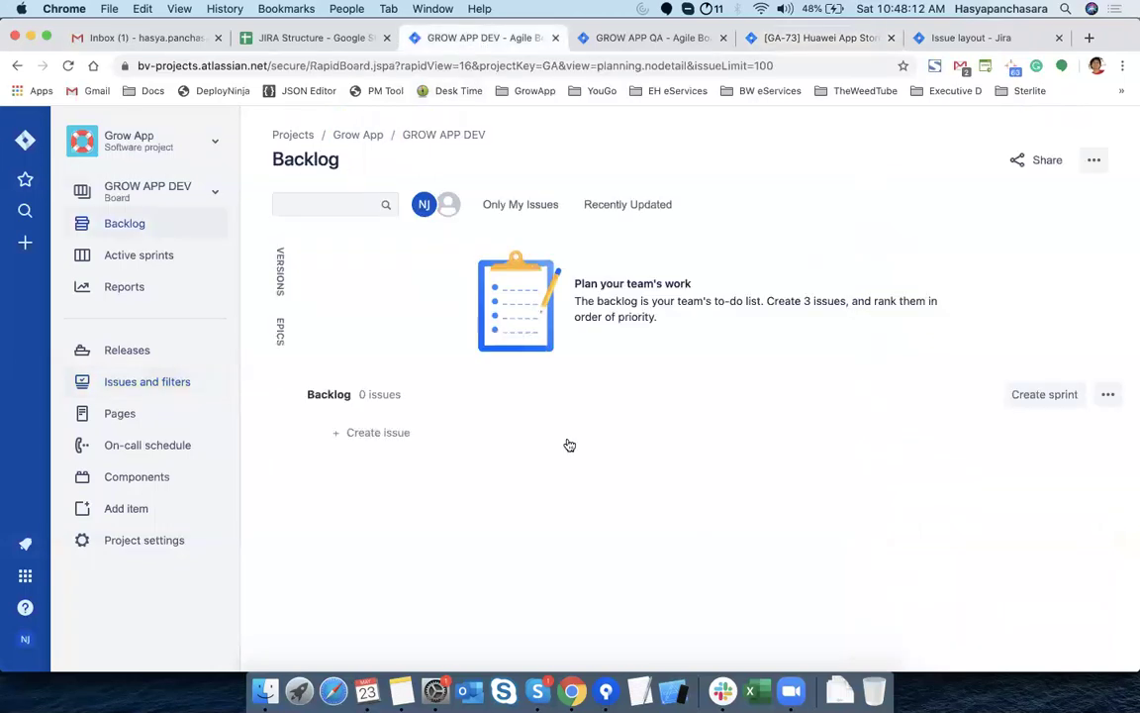
{"action": "right_click", "coordinate": [574, 374]}
{"action": "left_click", "coordinate": [626, 418]}
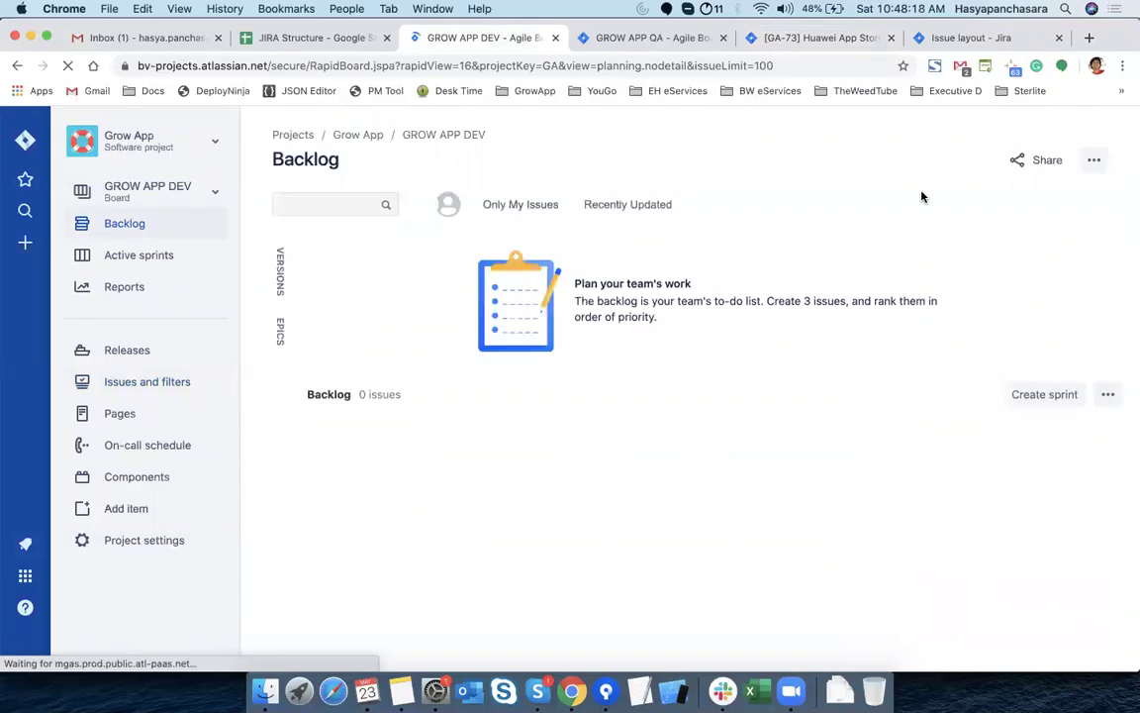
{"action": "left_click", "coordinate": [281, 337]}
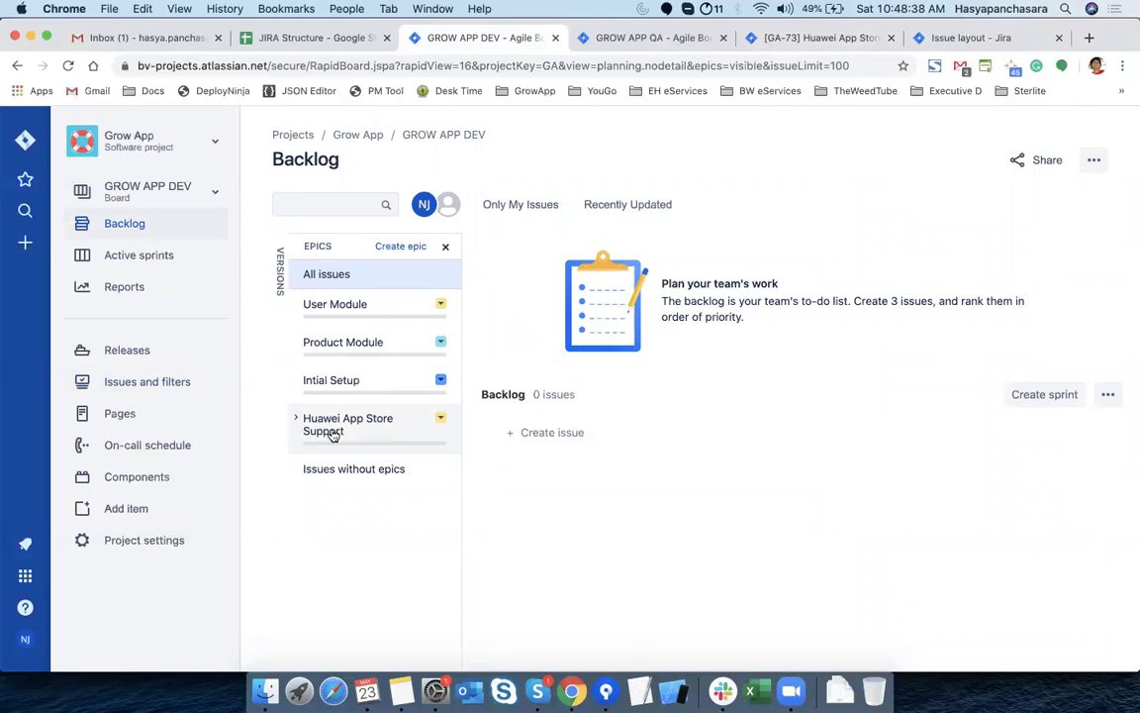
{"action": "left_click", "coordinate": [445, 246]}
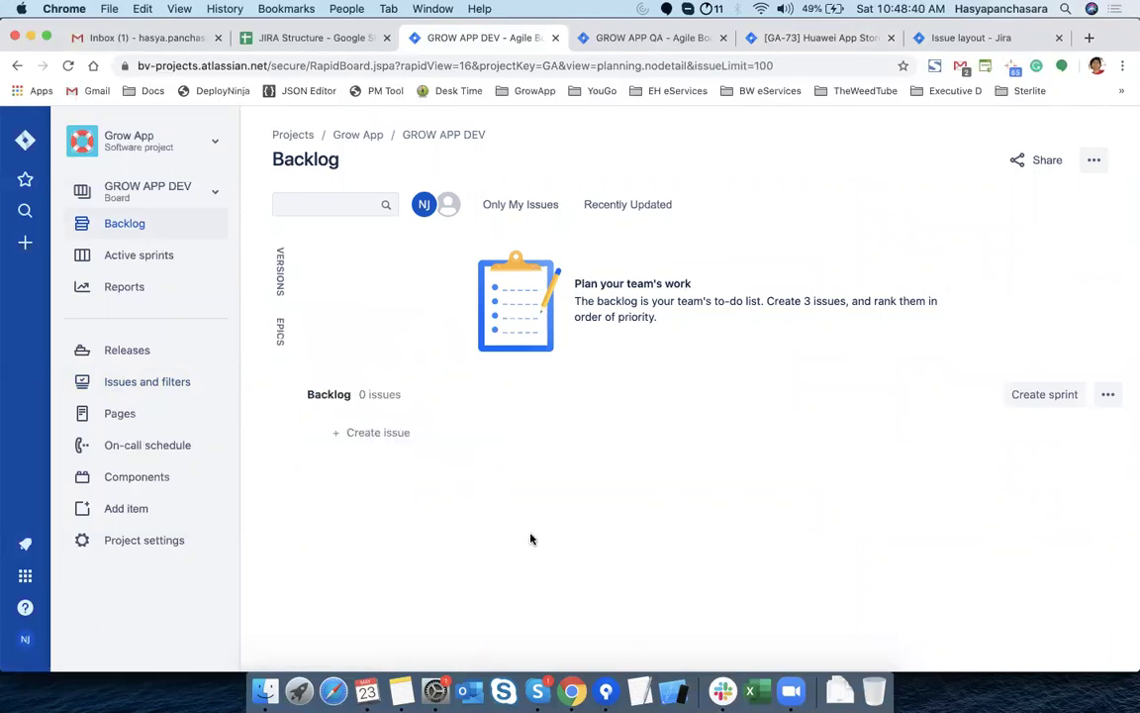
{"action": "left_click", "coordinate": [281, 334]}
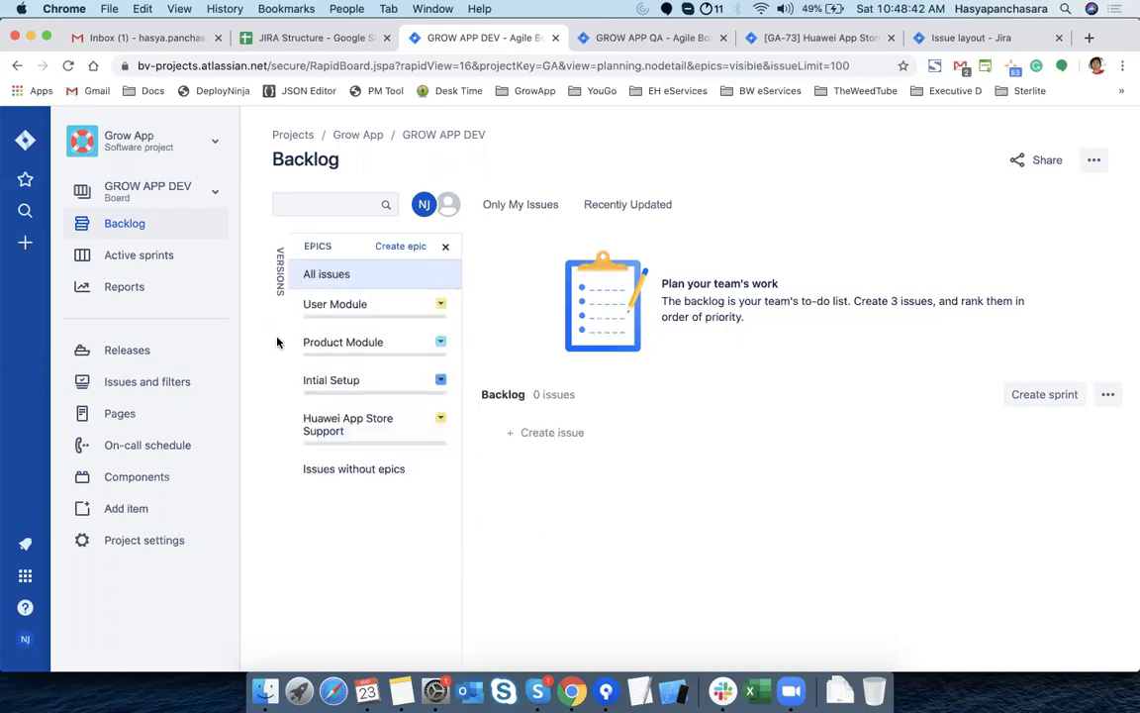
{"action": "left_click", "coordinate": [382, 425]}
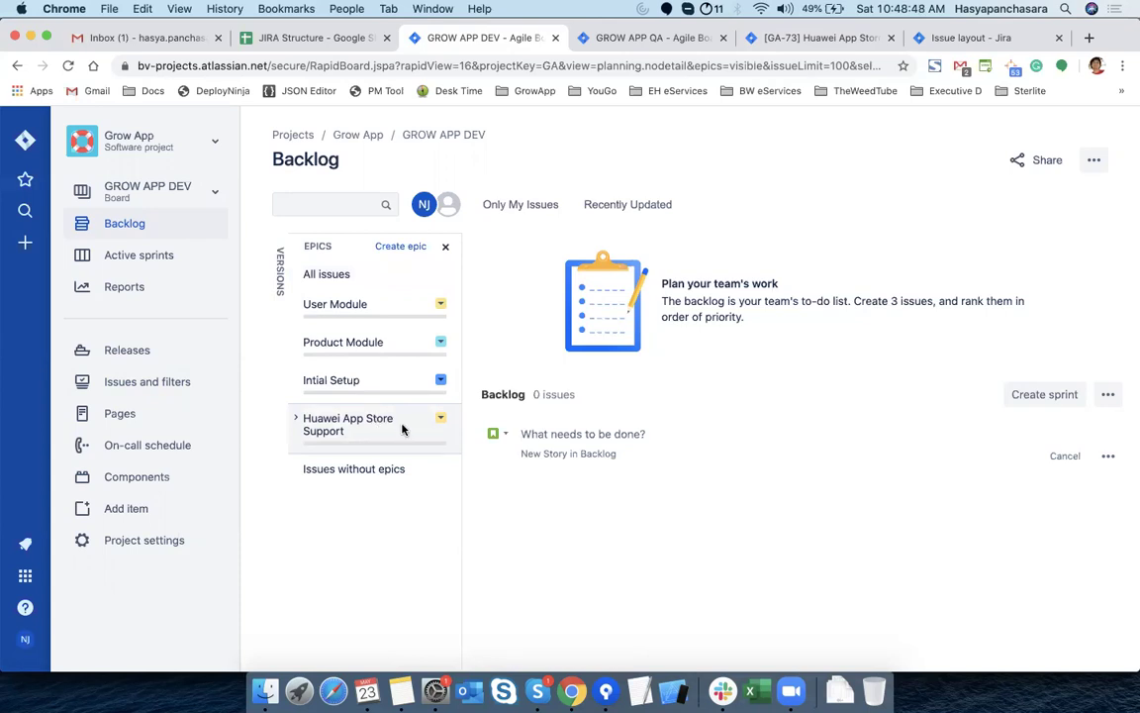
Check the Huawei App Store Support epic's options, then expand its GA-73 details and issue counts
{"action": "left_click", "coordinate": [446, 420]}
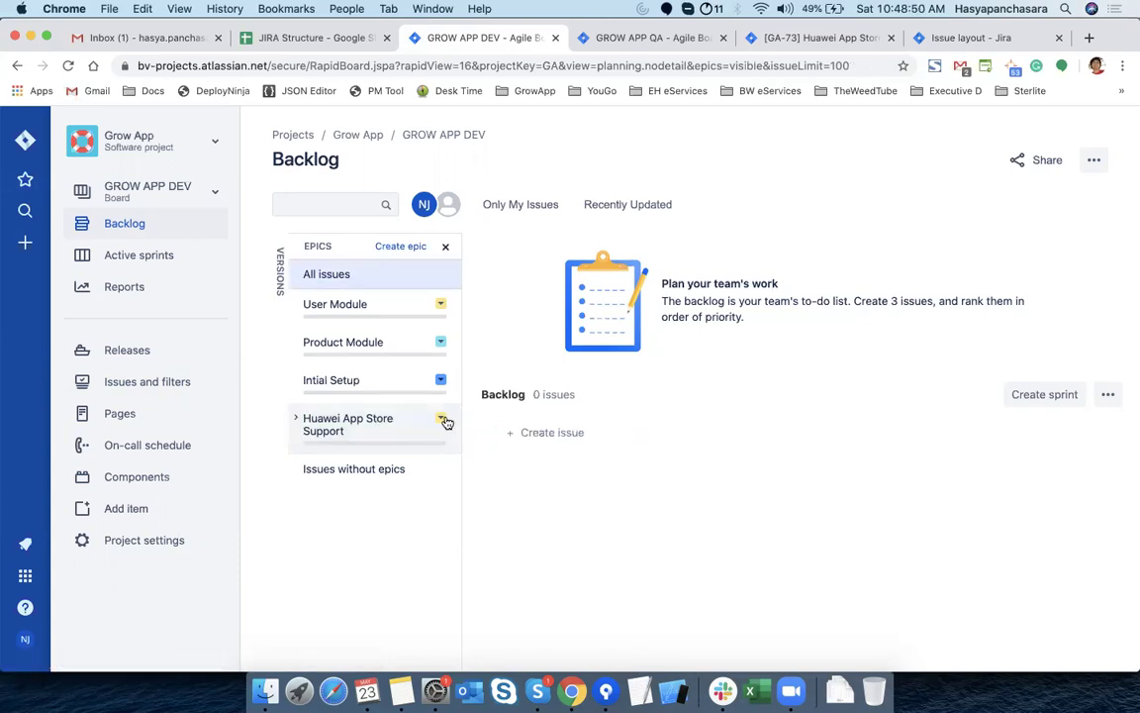
{"action": "left_click", "coordinate": [398, 519]}
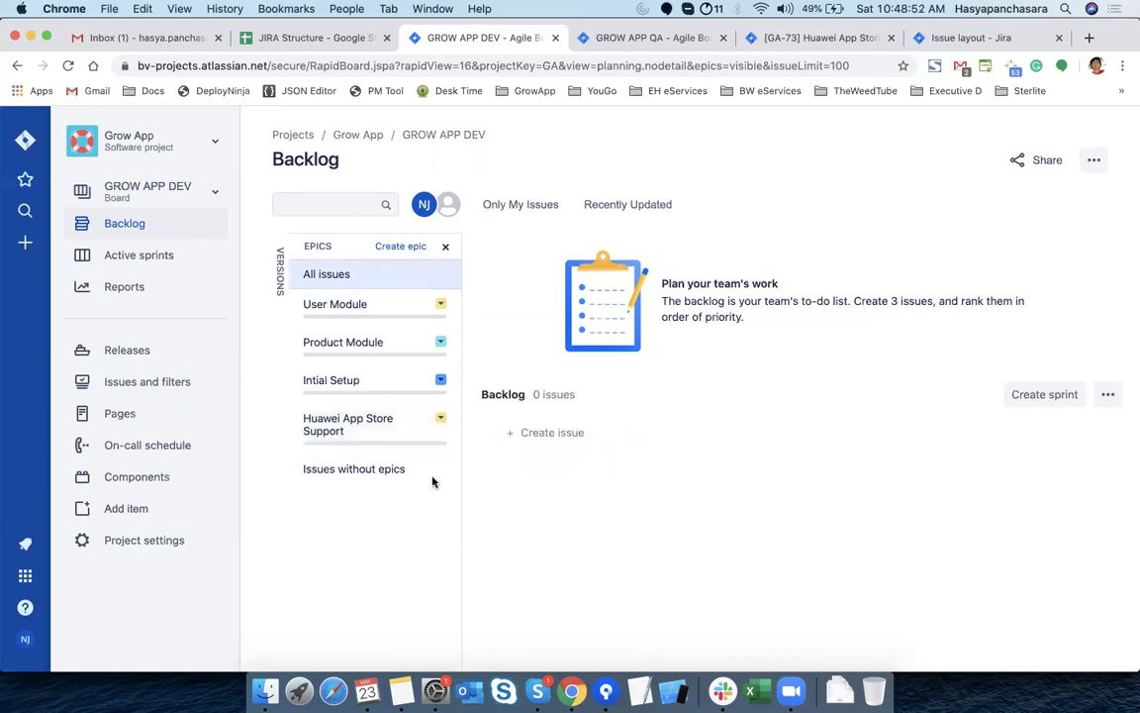
{"action": "left_click", "coordinate": [442, 421]}
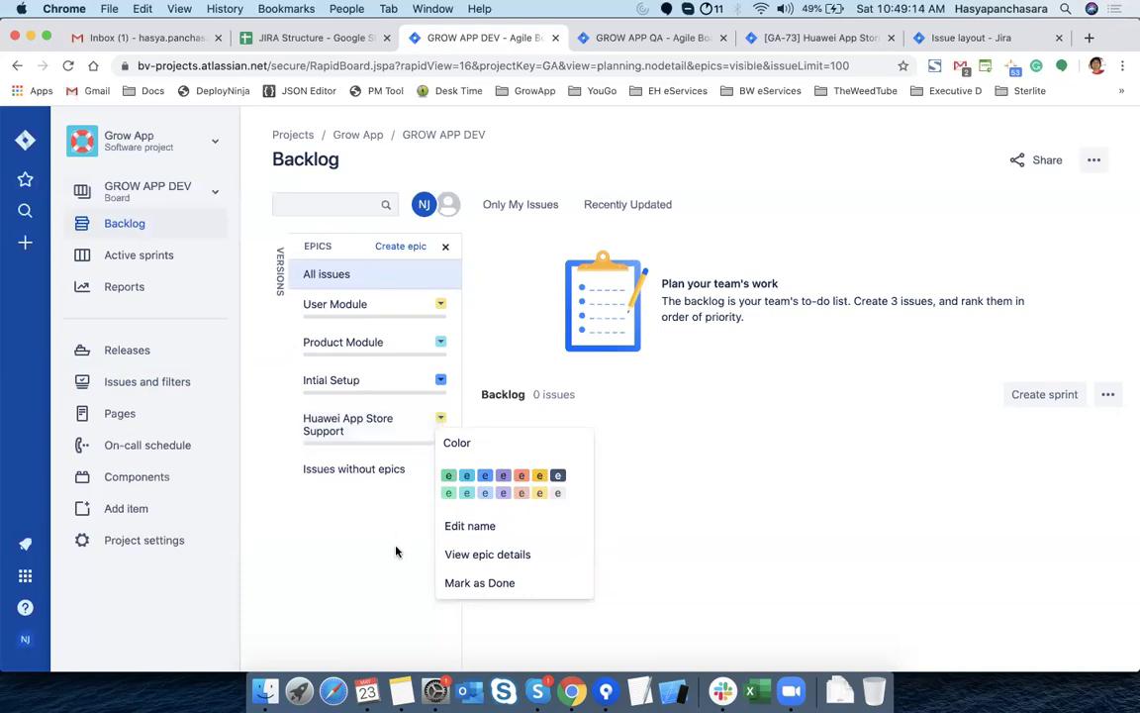
{"action": "left_click", "coordinate": [687, 608]}
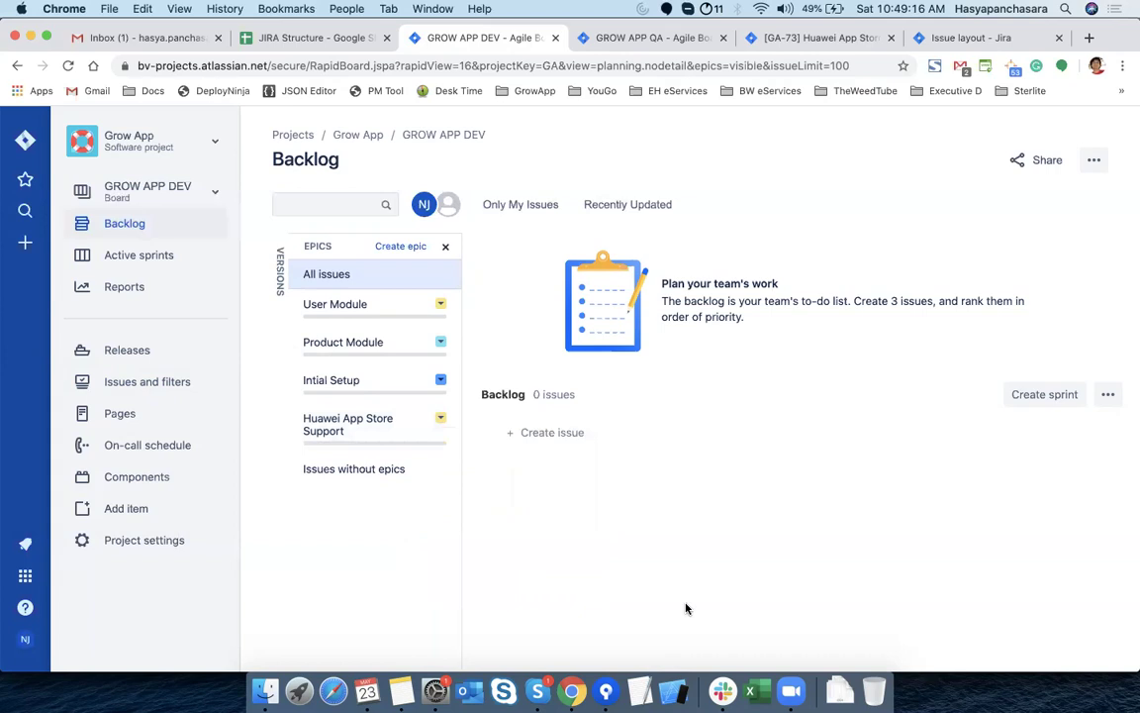
{"action": "left_click", "coordinate": [296, 421]}
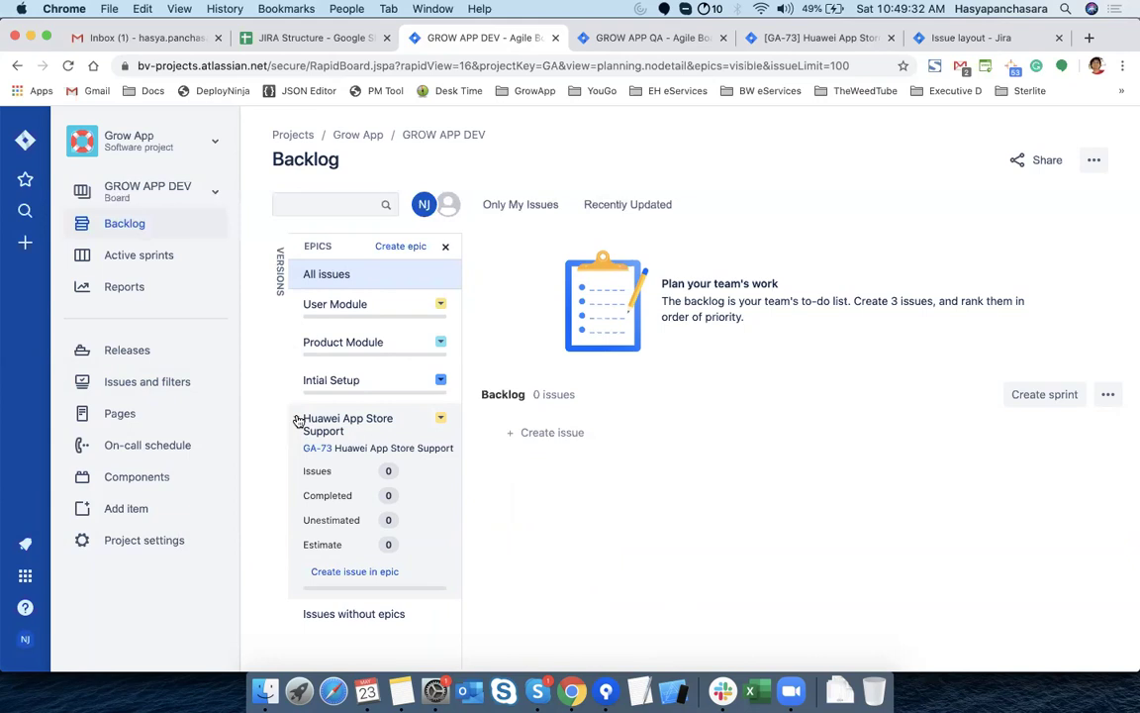
Start a Story in the epic summarised 'Removing support of Google components', copied from Apple Notes
{"action": "left_click", "coordinate": [359, 571]}
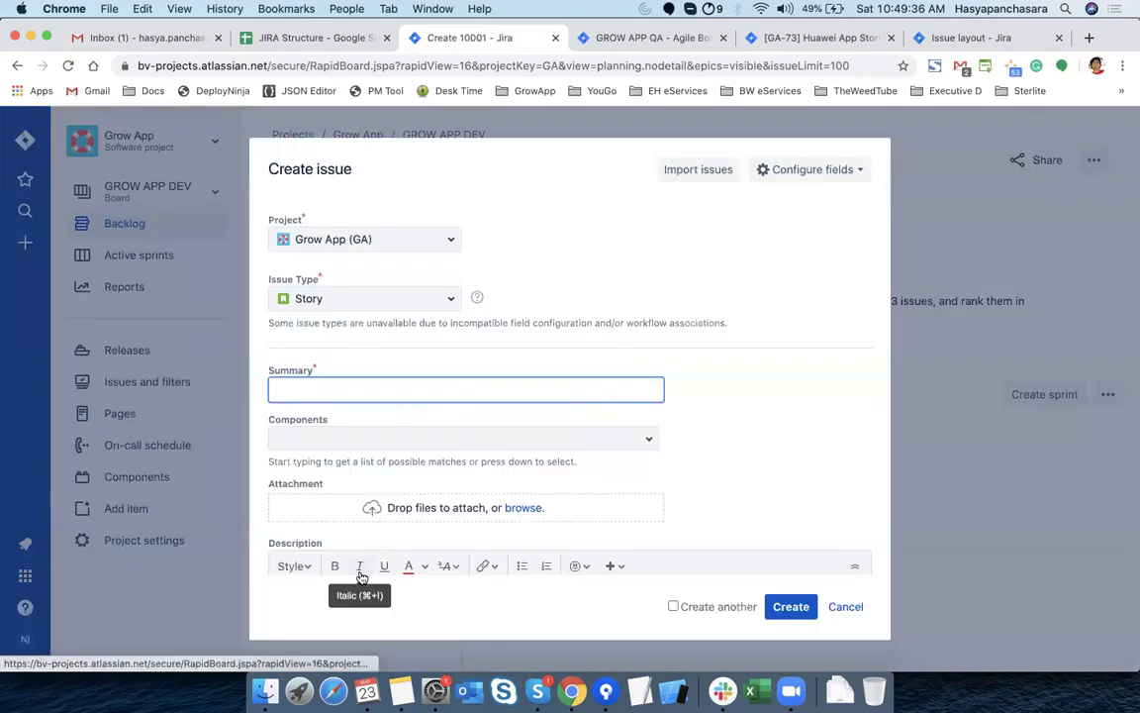
{"action": "left_click", "coordinate": [454, 298]}
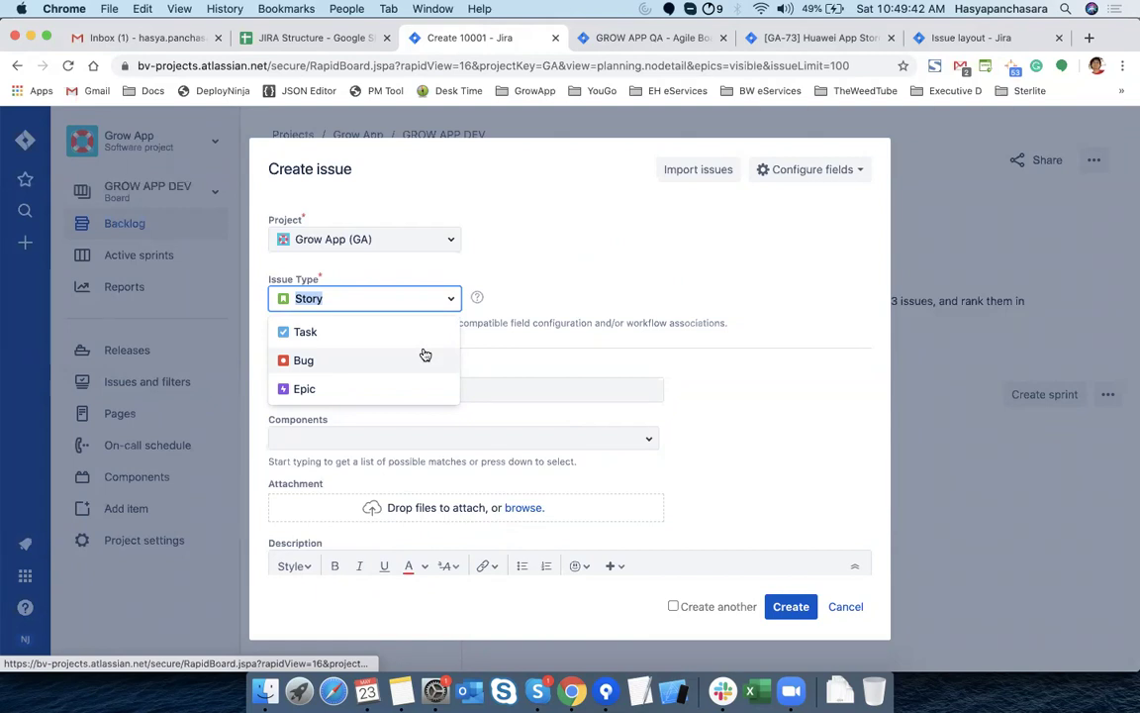
{"action": "left_click", "coordinate": [565, 256]}
{"action": "left_click", "coordinate": [362, 390]}
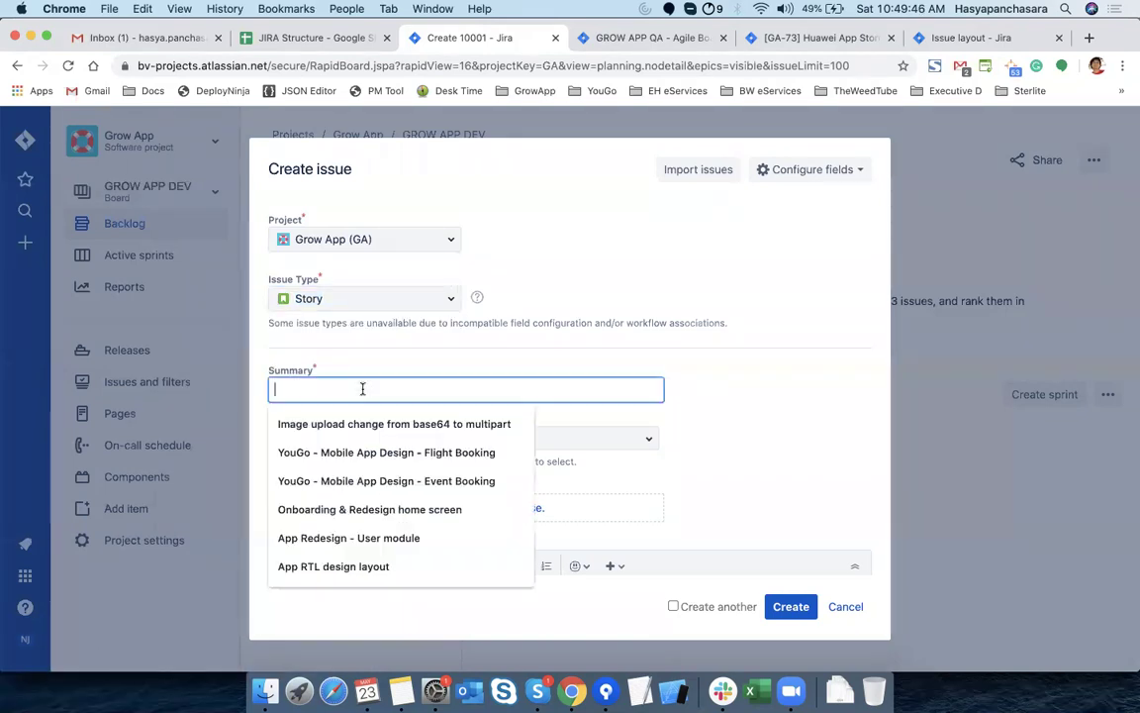
{"action": "left_click", "coordinate": [401, 690]}
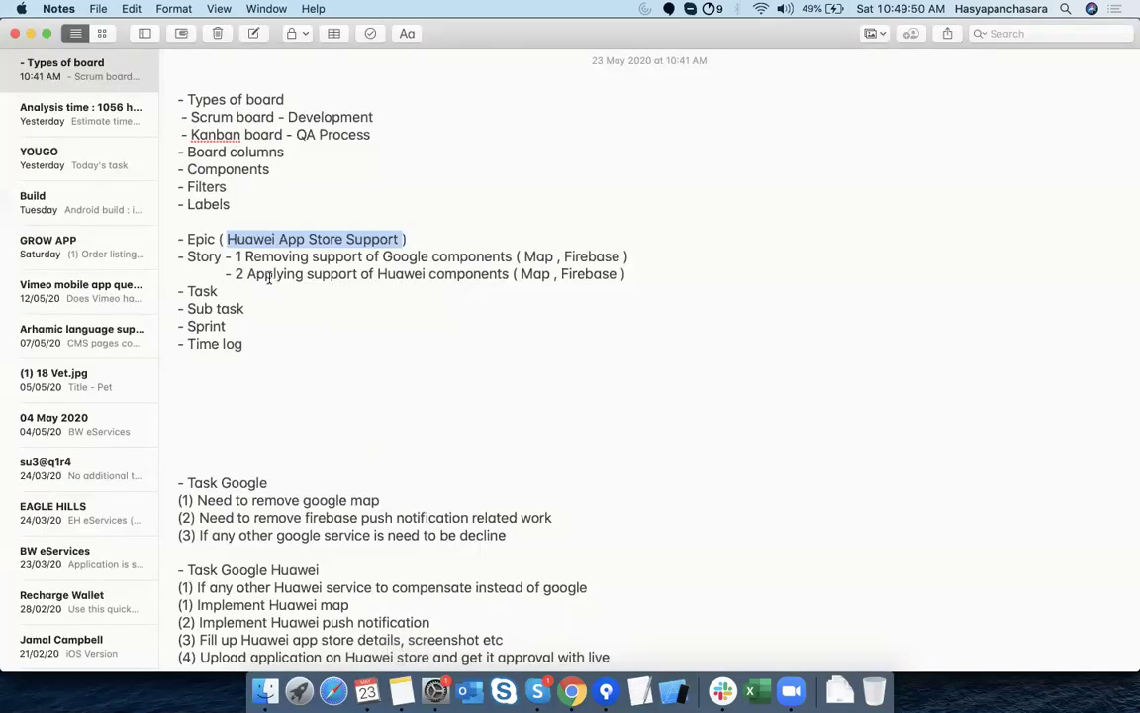
{"action": "left_click_drag", "start_coordinate": [244, 256], "coordinate": [511, 258]}
{"action": "key", "text": "super+c"}
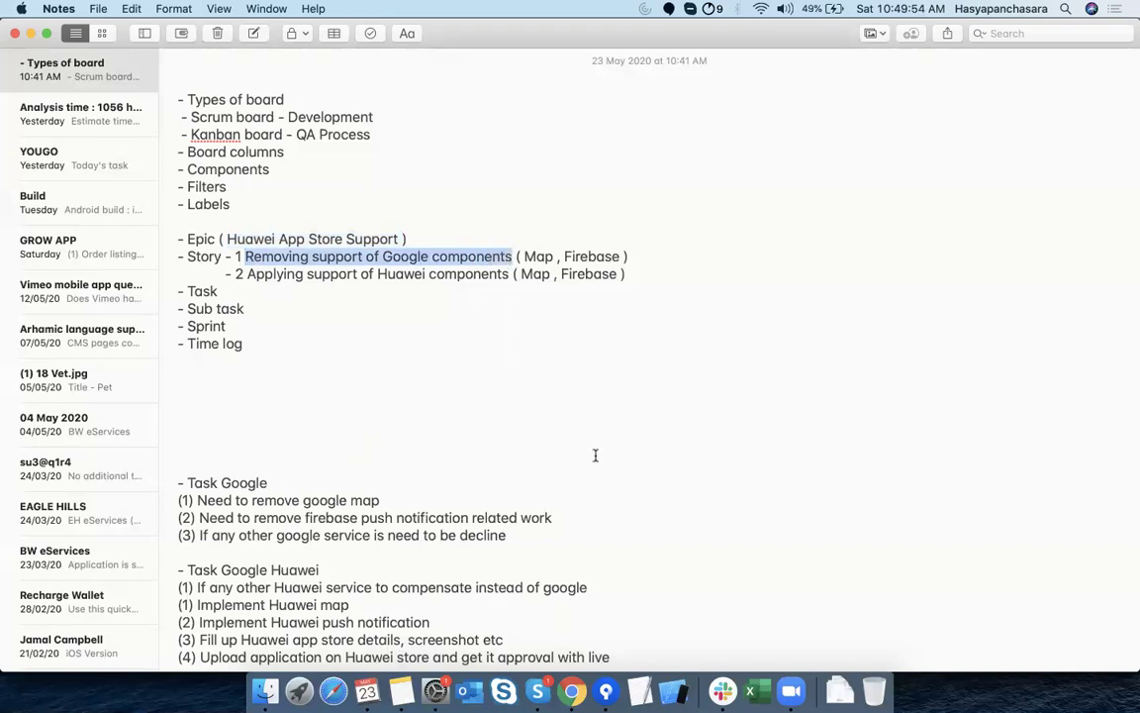
{"action": "key", "text": "super+Tab"}
{"action": "key", "text": "super+v"}
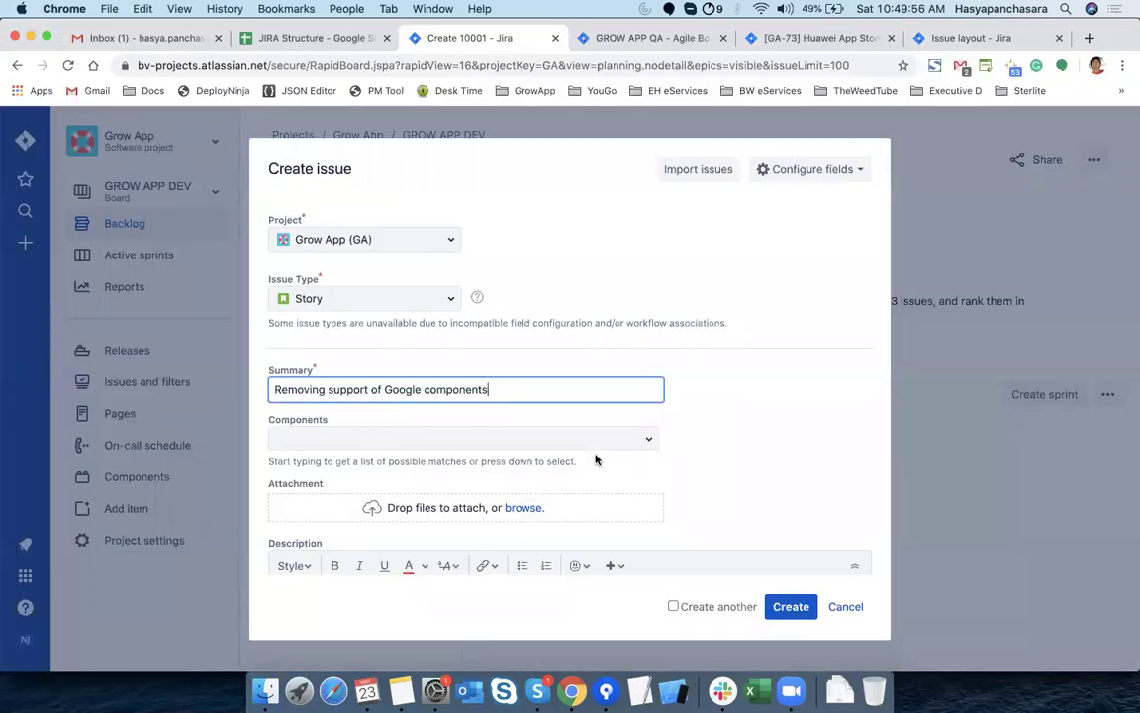
Give the new story the iOS component
{"action": "left_click", "coordinate": [583, 441]}
{"action": "type", "text": "ios"}
{"action": "left_click", "coordinate": [555, 471]}
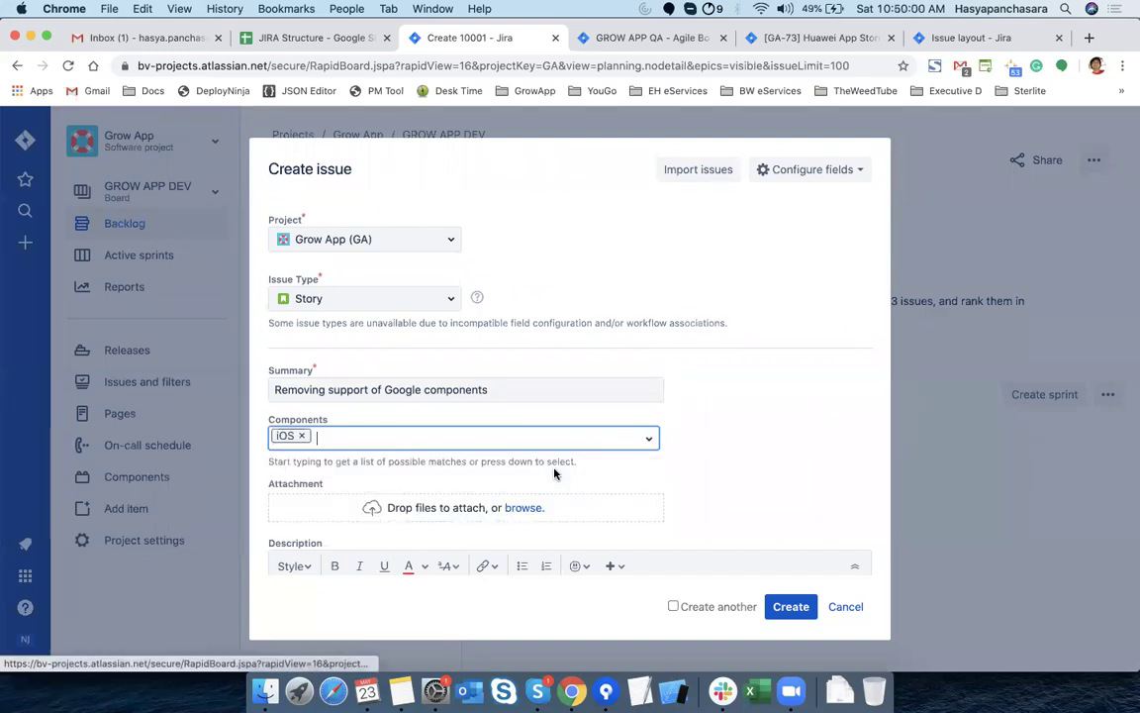
{"action": "scroll", "coordinate": [783, 475], "scroll_direction": "down", "scroll_amount": 3}
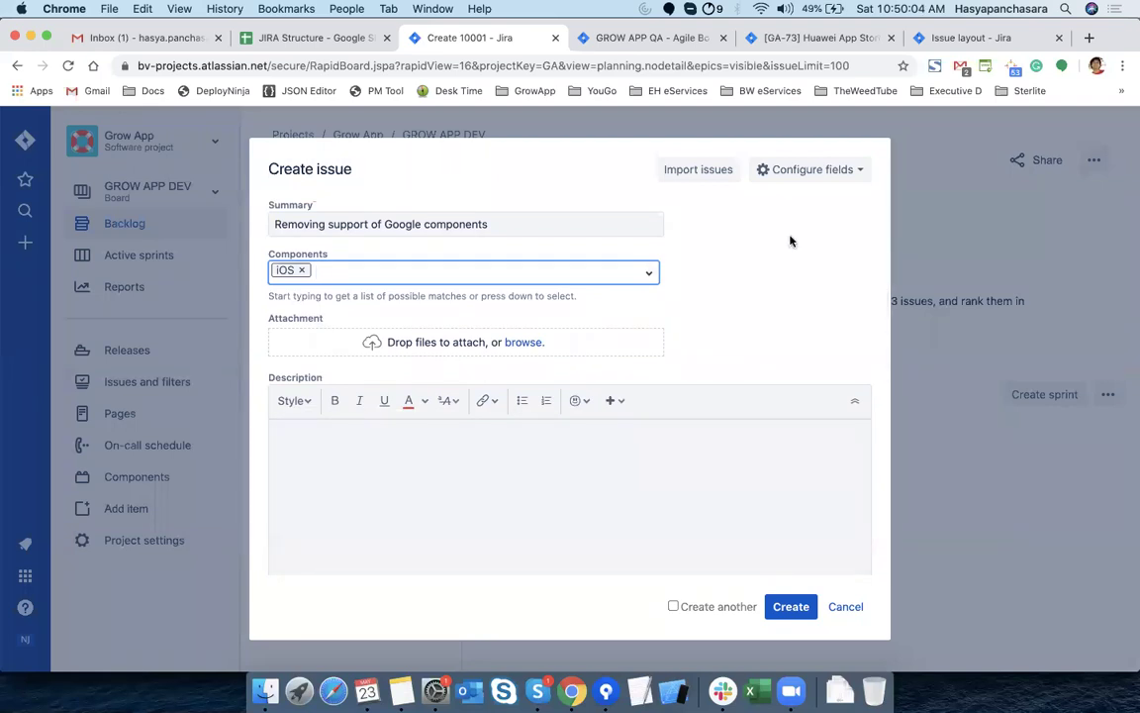
{"action": "left_click", "coordinate": [737, 293]}
{"action": "scroll", "coordinate": [726, 300], "scroll_direction": "up", "scroll_amount": 3}
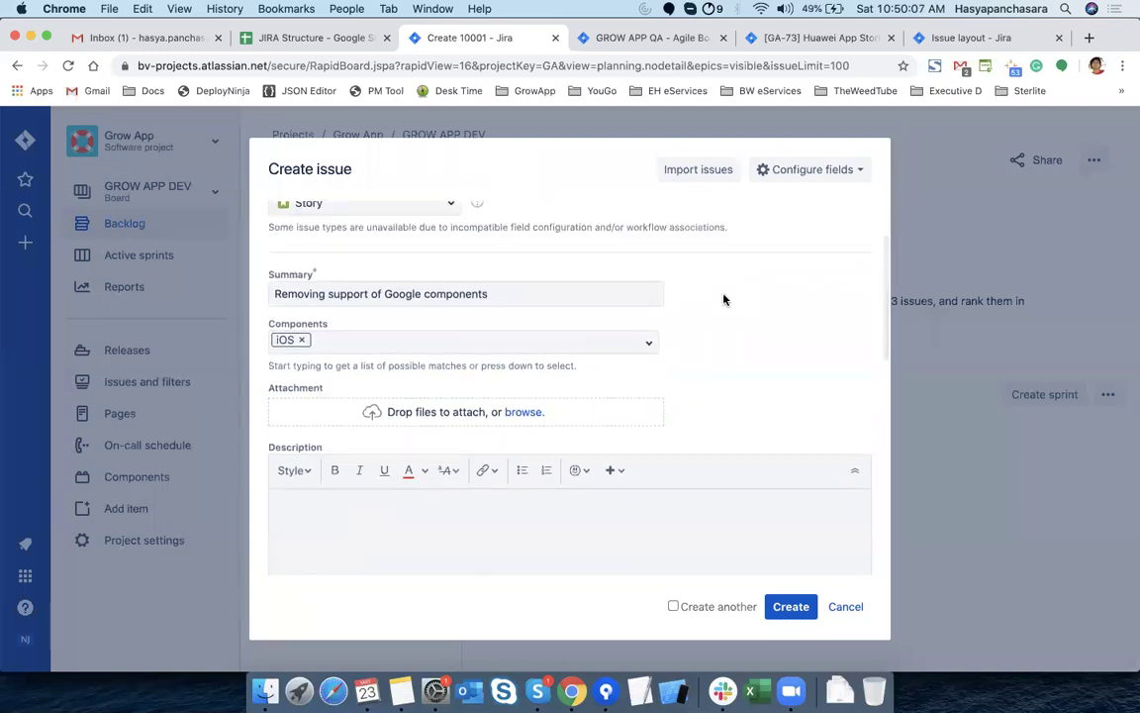
{"action": "scroll", "coordinate": [724, 297], "scroll_direction": "down", "scroll_amount": 8}
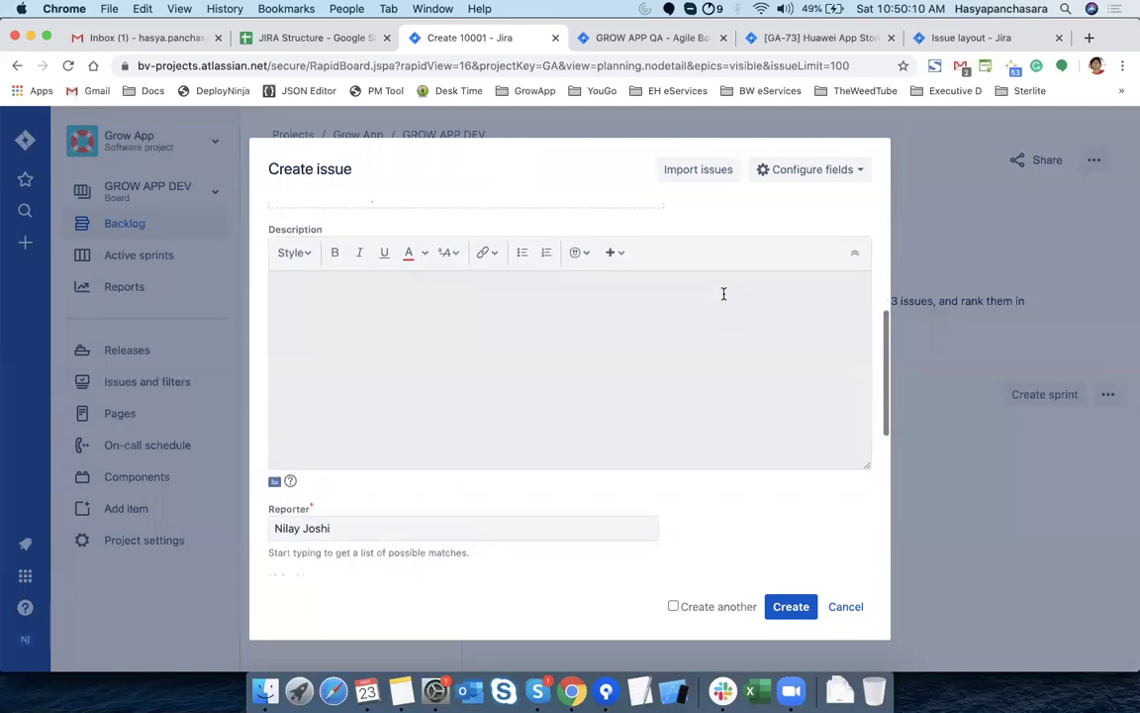
{"action": "scroll", "coordinate": [637, 466], "scroll_direction": "down", "scroll_amount": 4}
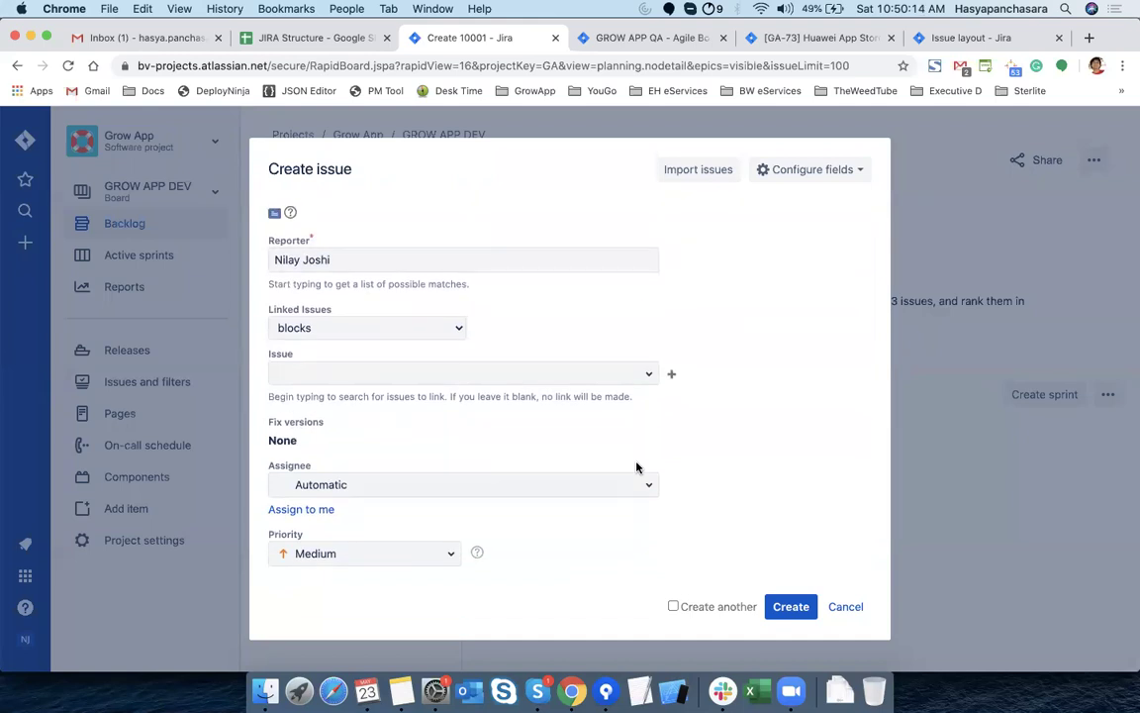
{"action": "scroll", "coordinate": [624, 445], "scroll_direction": "up", "scroll_amount": 10}
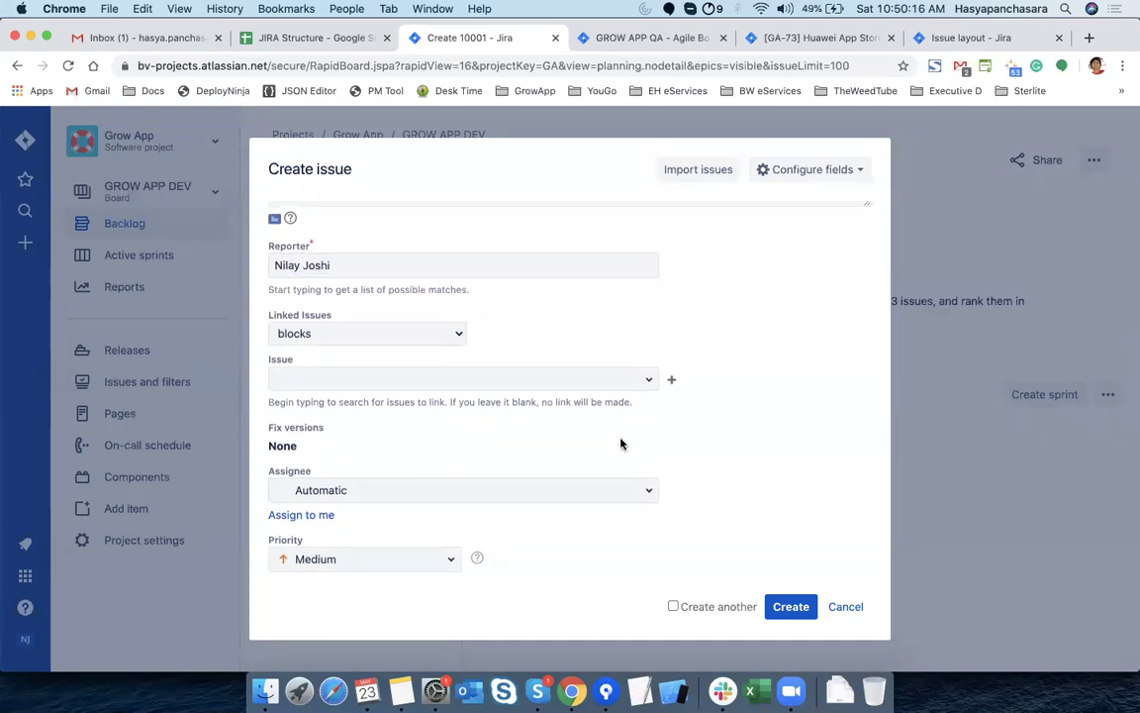
{"action": "scroll", "coordinate": [621, 438], "scroll_direction": "up", "scroll_amount": 4}
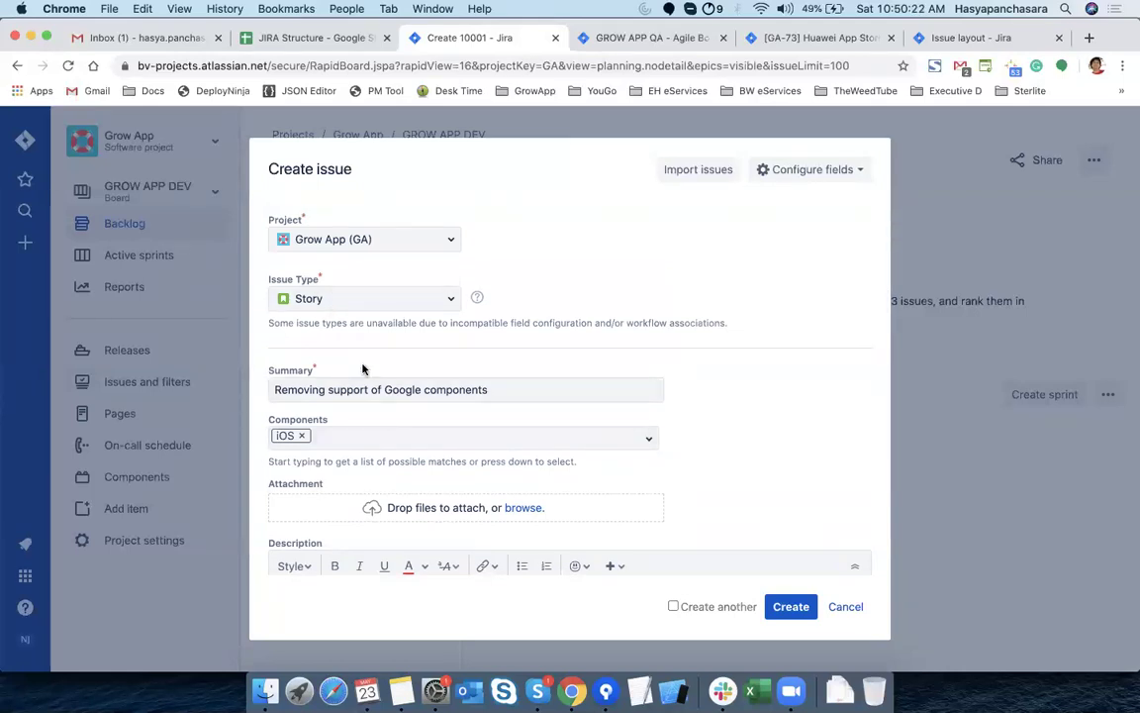
{"action": "scroll", "coordinate": [363, 369], "scroll_direction": "down", "scroll_amount": 5}
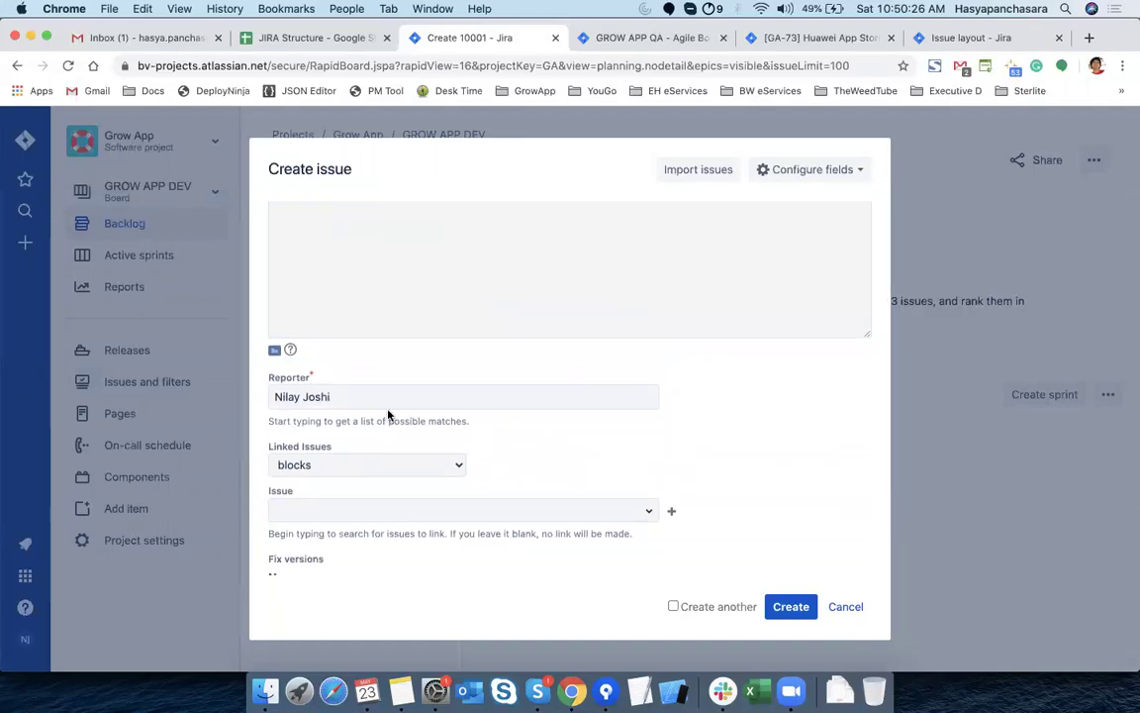
{"action": "scroll", "coordinate": [550, 455], "scroll_direction": "down", "scroll_amount": 3}
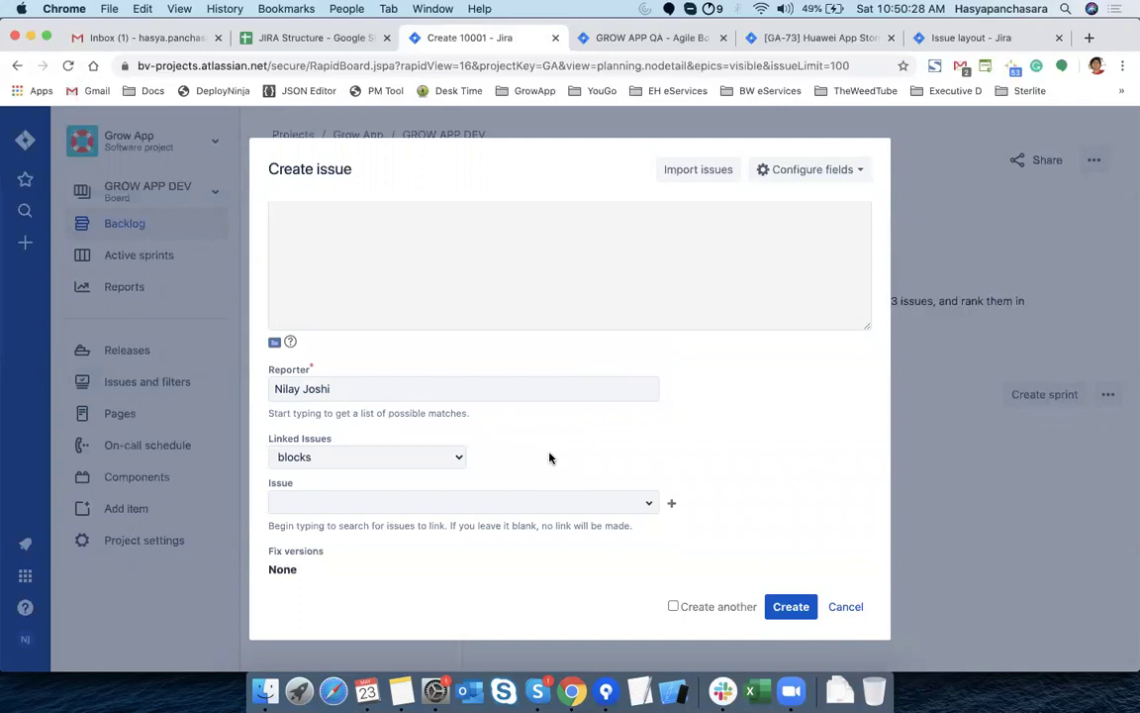
Link the story as blocking GA-73 and create it
{"action": "left_click", "coordinate": [651, 435]}
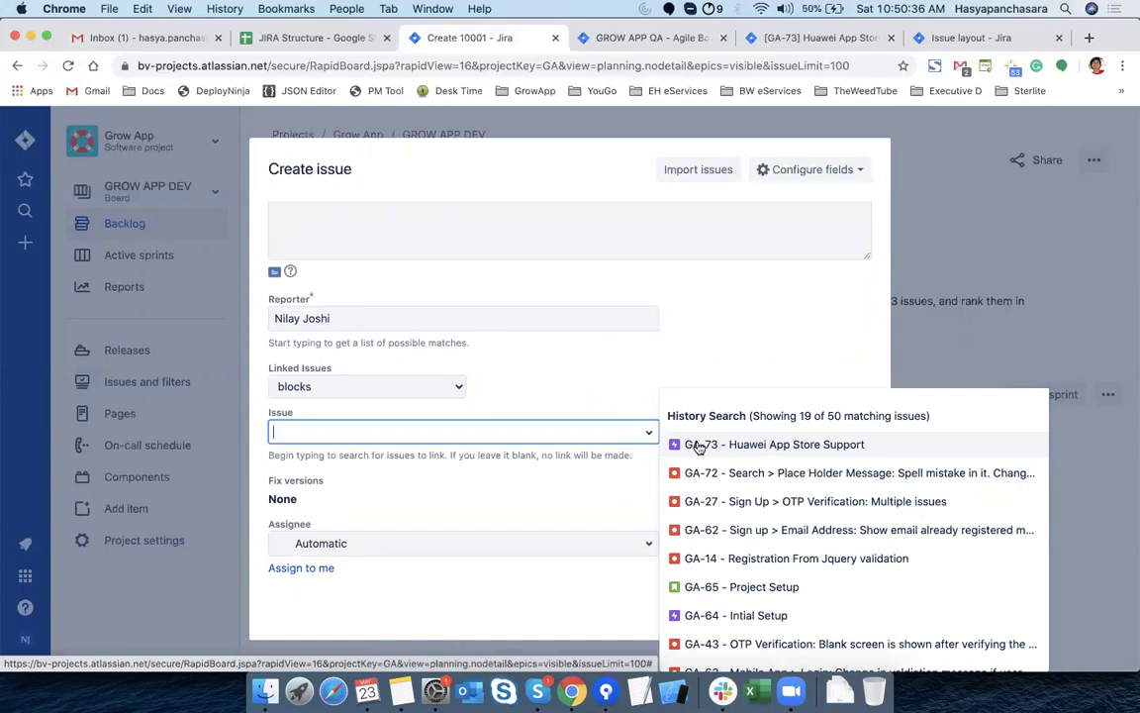
{"action": "left_click", "coordinate": [699, 448]}
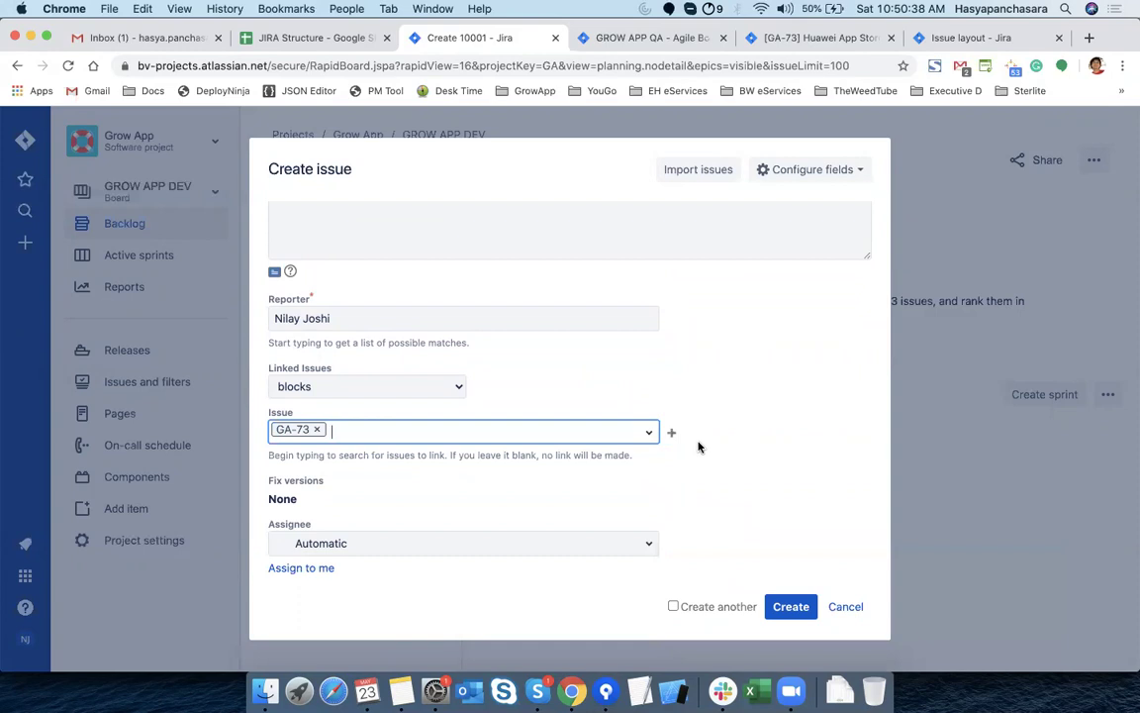
{"action": "scroll", "coordinate": [491, 497], "scroll_direction": "down", "scroll_amount": 5}
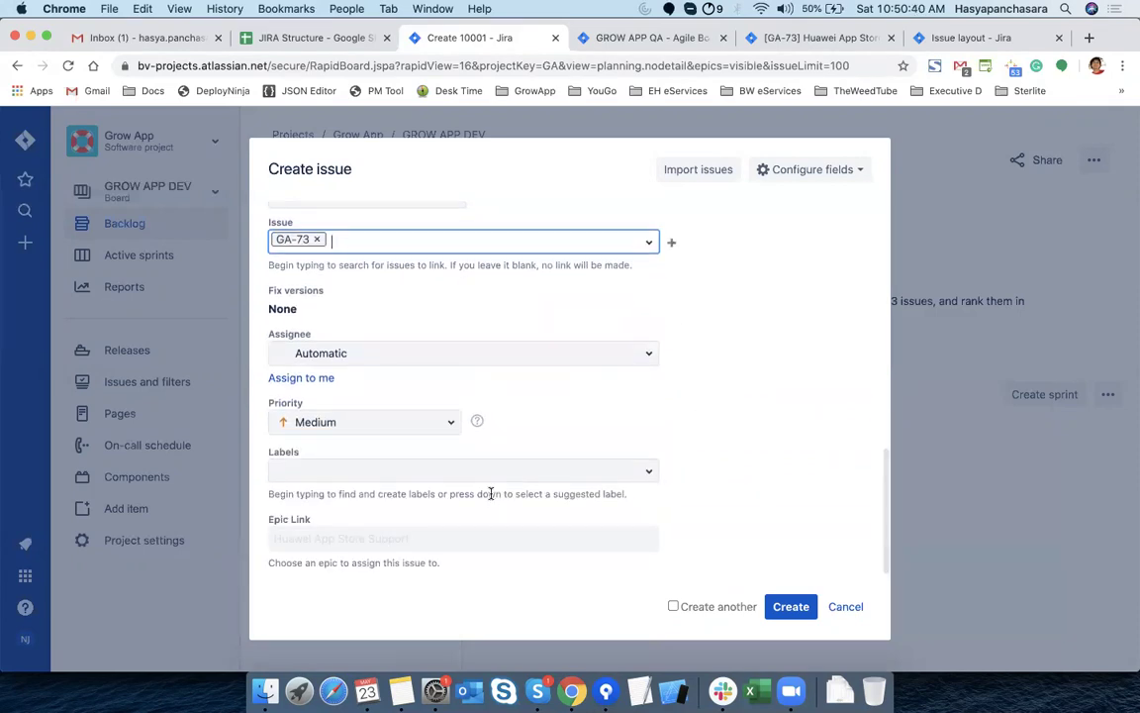
{"action": "left_click", "coordinate": [457, 546]}
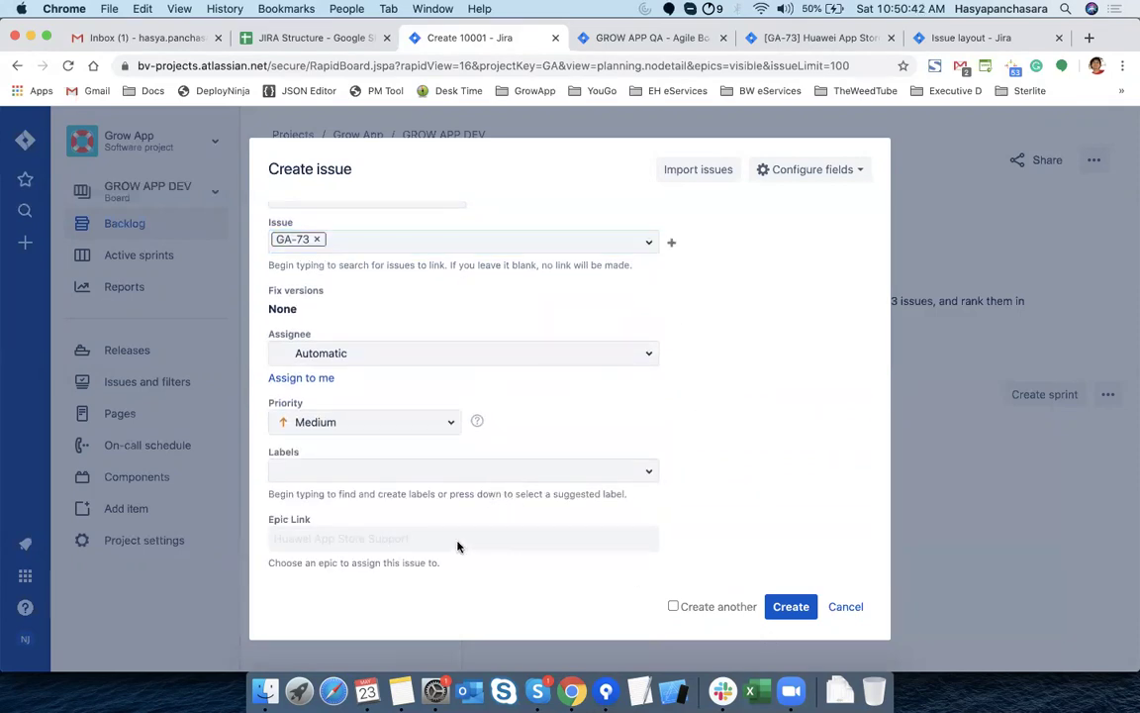
{"action": "left_click", "coordinate": [777, 608]}
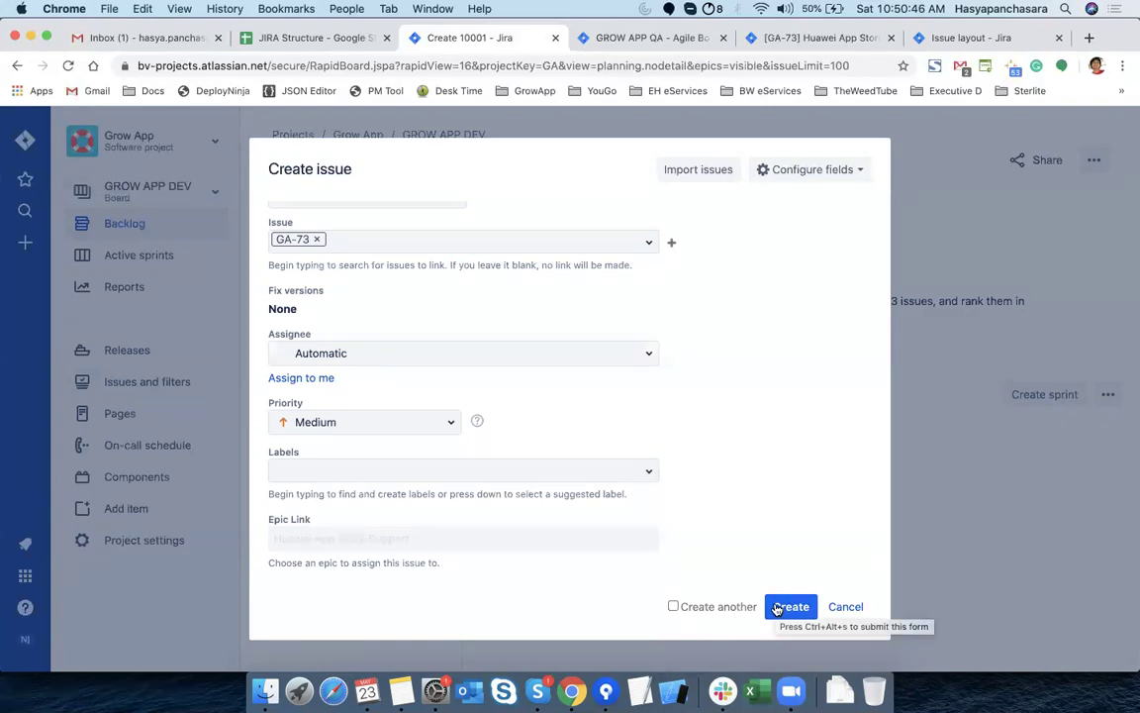
{"action": "left_click", "coordinate": [777, 607]}
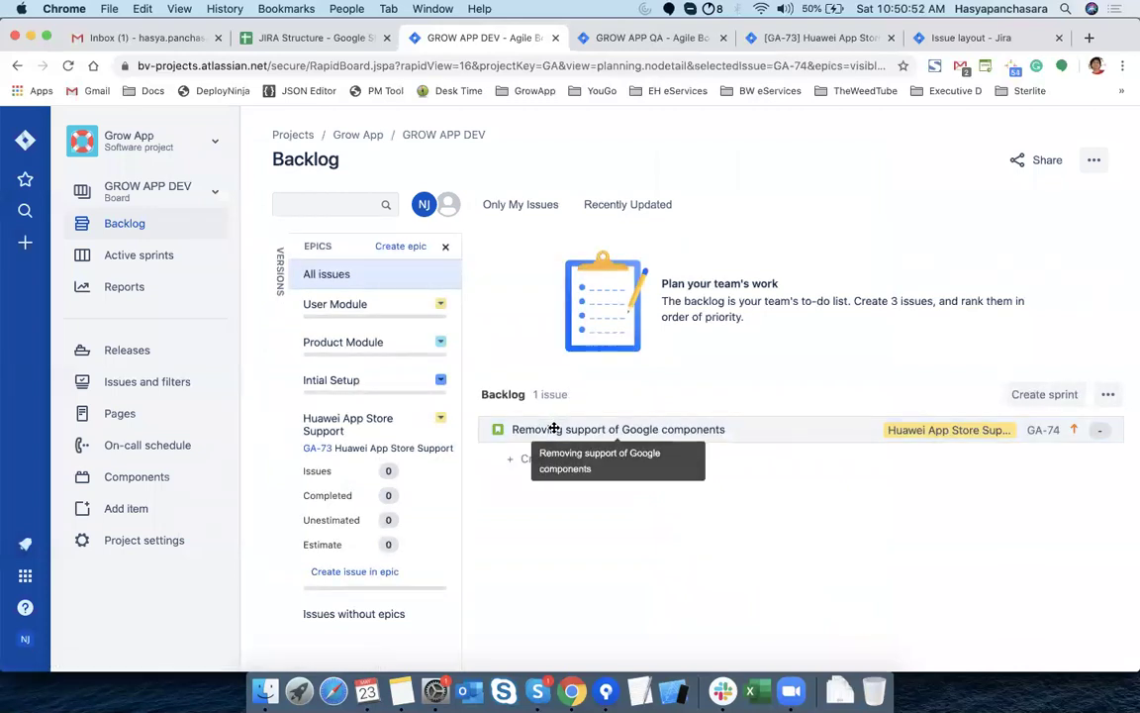
Open story GA-74's details from the backlog and open it in a new browser tab
{"action": "left_click", "coordinate": [555, 429]}
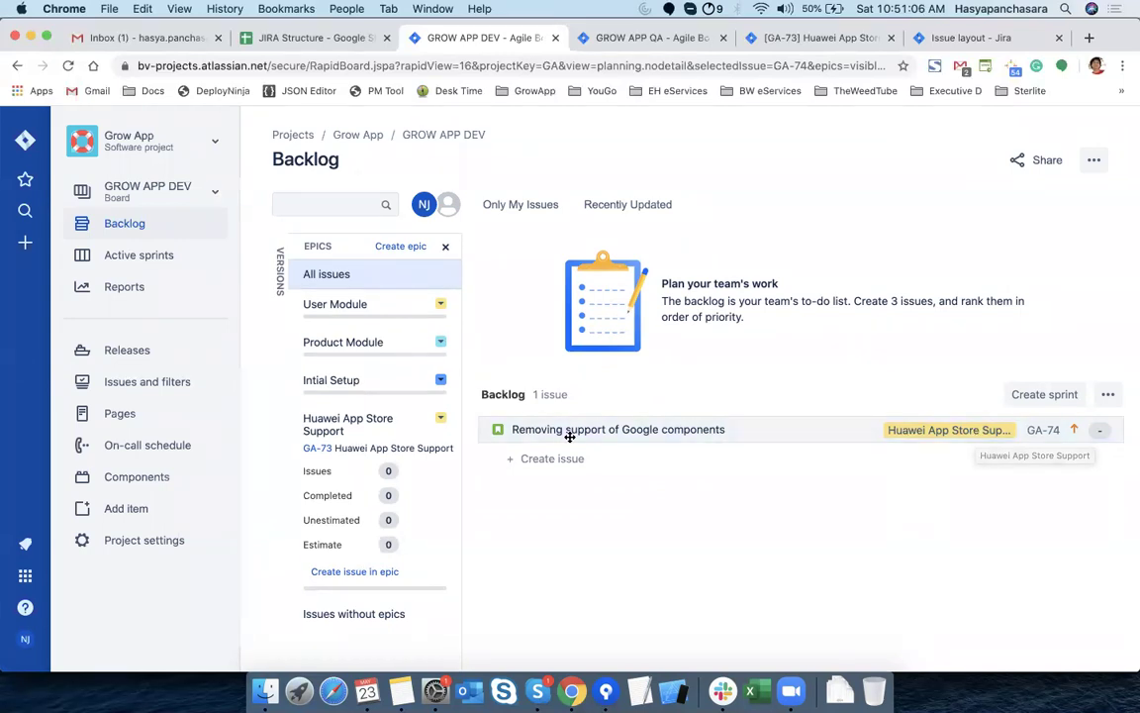
{"action": "left_click", "coordinate": [569, 435]}
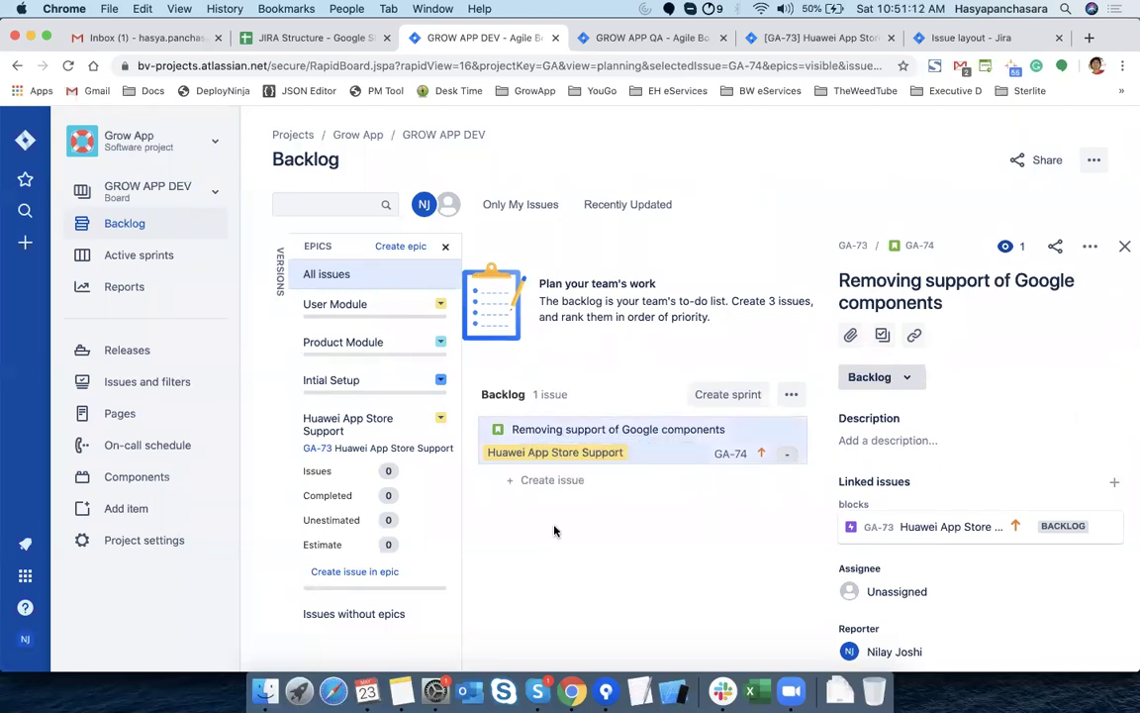
{"action": "left_click", "coordinate": [447, 247]}
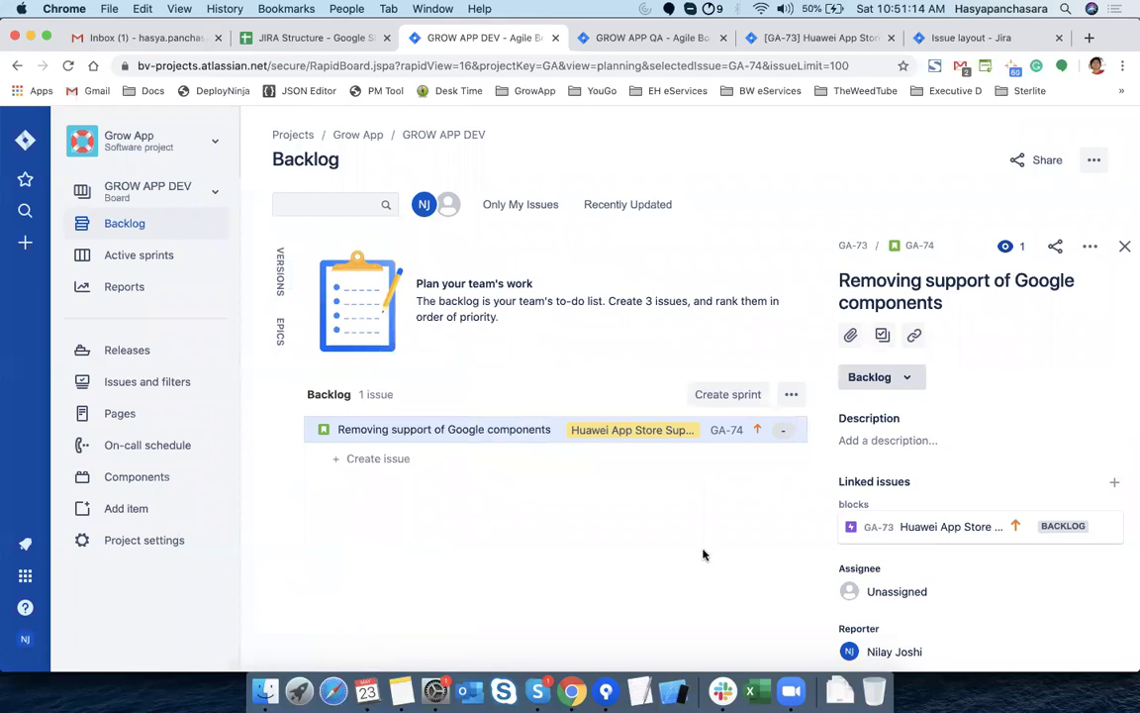
{"action": "scroll", "coordinate": [1011, 394], "scroll_direction": "down", "scroll_amount": 3}
{"action": "scroll", "coordinate": [1012, 394], "scroll_direction": "down", "scroll_amount": 5}
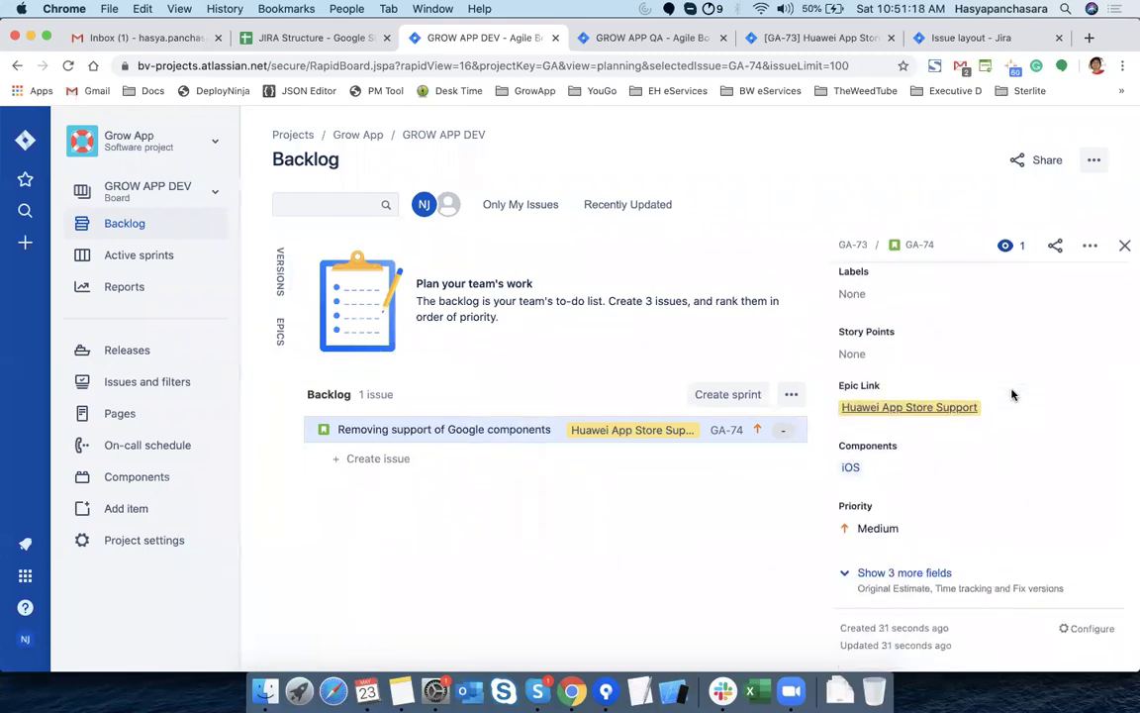
{"action": "scroll", "coordinate": [1012, 394], "scroll_direction": "up", "scroll_amount": 8}
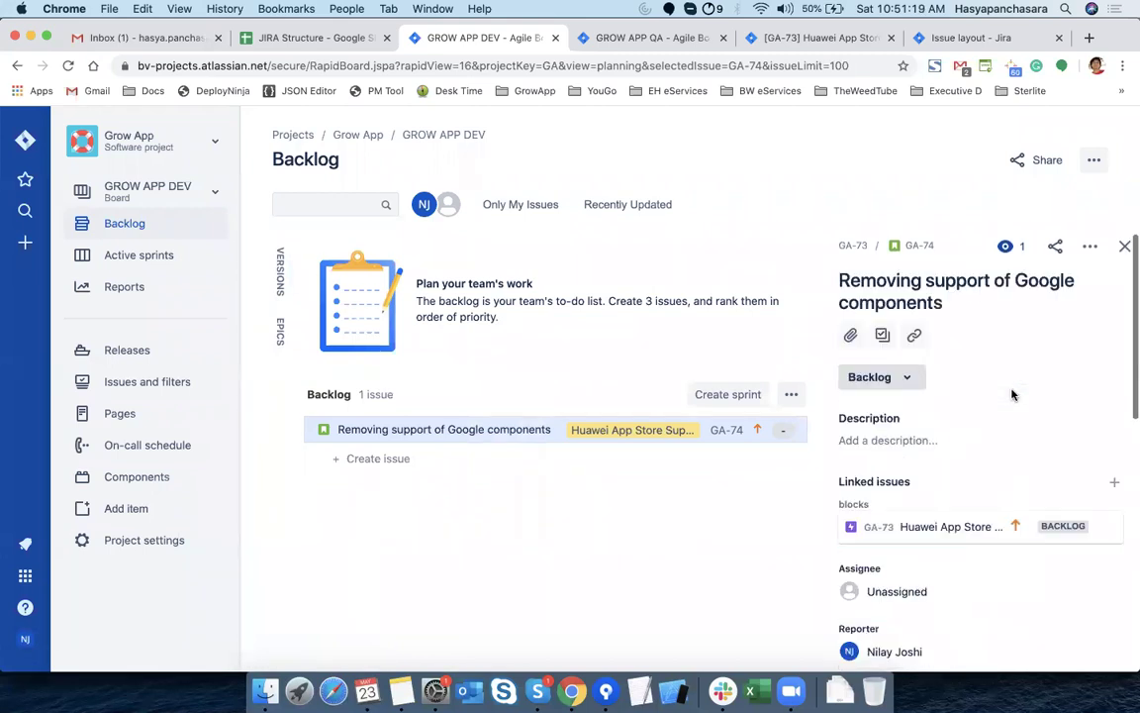
{"action": "left_click", "coordinate": [918, 248], "text": "super"}
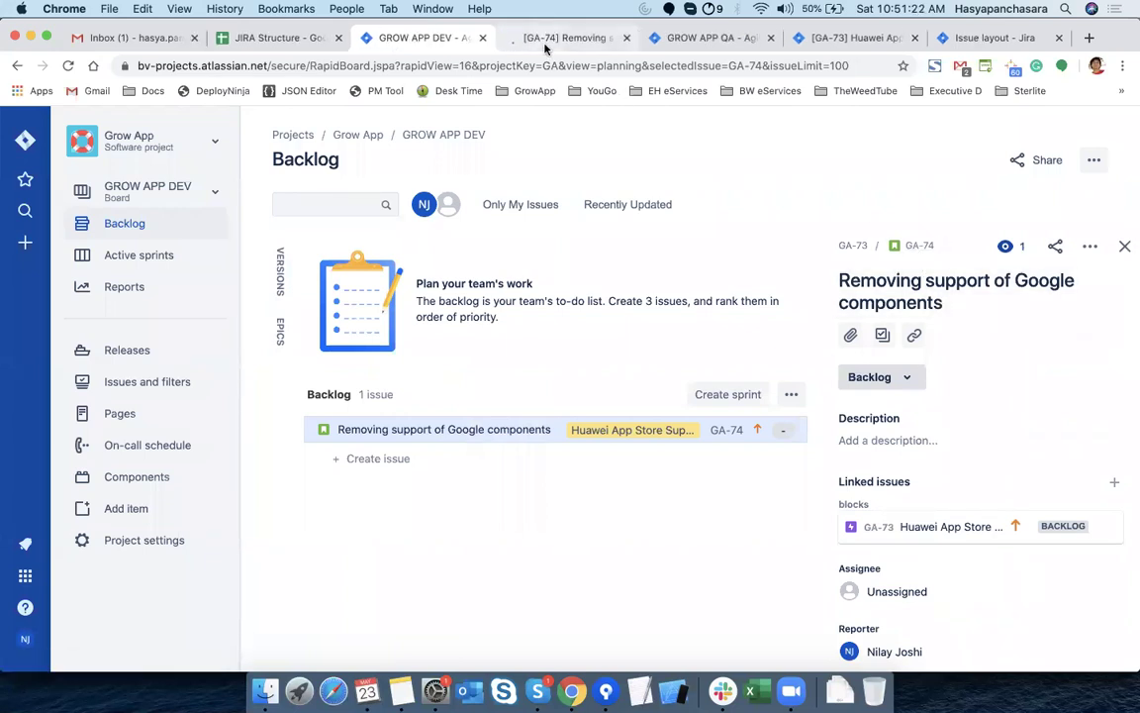
Bring up story GA-74's page and expand its hidden fields to show Original Estimate and Time tracking
{"action": "left_click", "coordinate": [544, 47]}
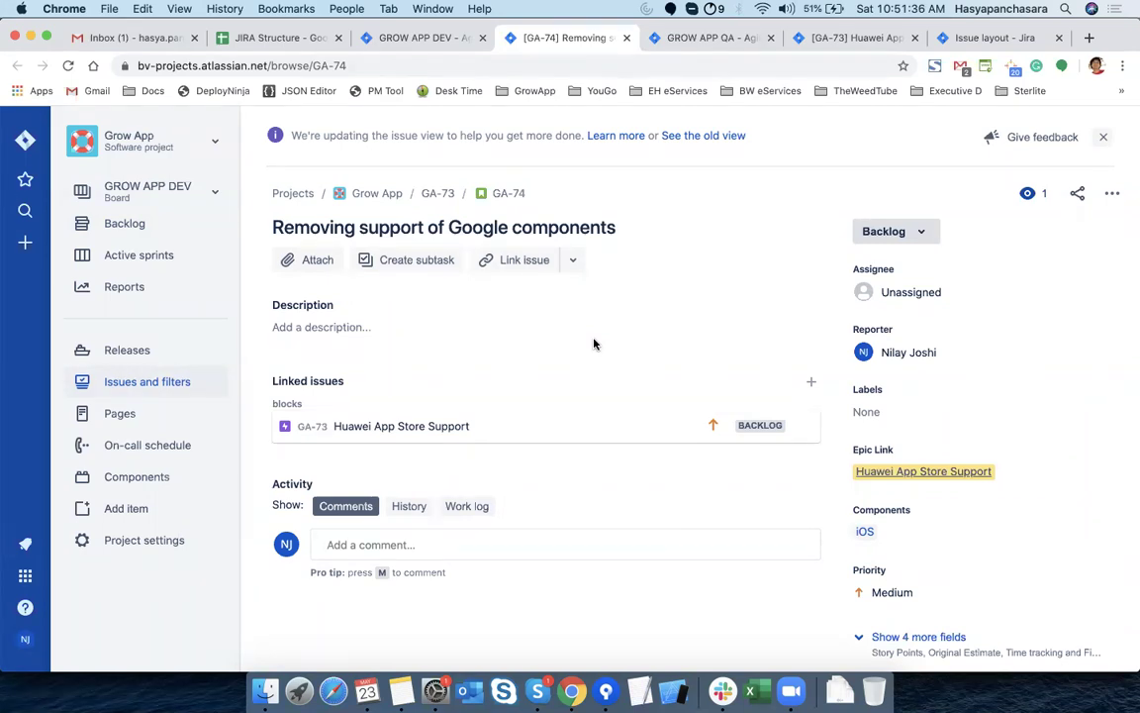
{"action": "scroll", "coordinate": [955, 534], "scroll_direction": "down", "scroll_amount": 3}
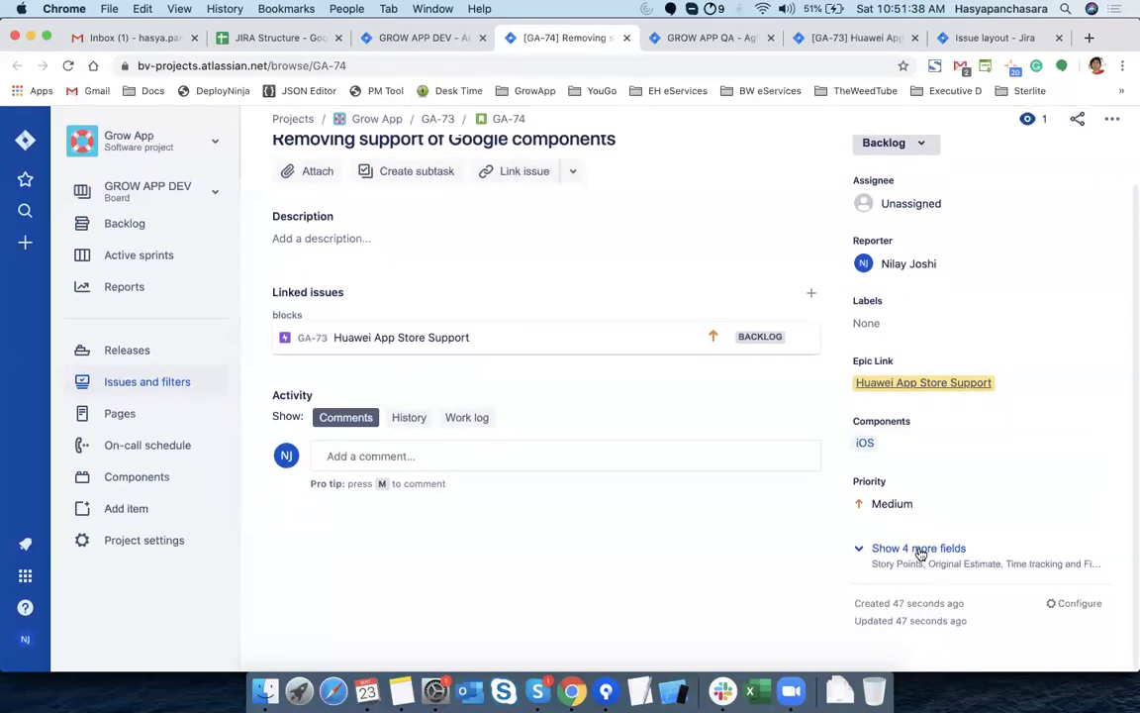
{"action": "left_click", "coordinate": [909, 546]}
{"action": "scroll", "coordinate": [1003, 489], "scroll_direction": "down", "scroll_amount": 5}
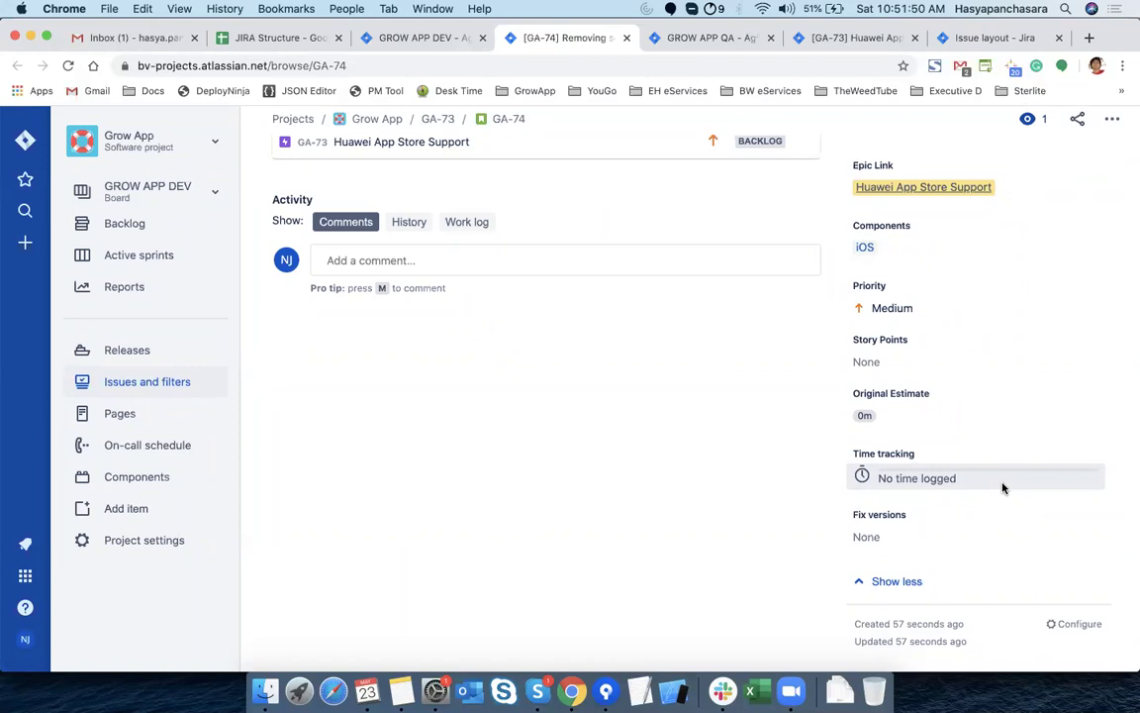
Replace GA-74's 0m original estimate with 8h, which displays as 1d remaining
{"action": "left_click", "coordinate": [909, 422]}
{"action": "key", "text": "BackSpace"}
{"action": "key", "text": "BackSpace"}
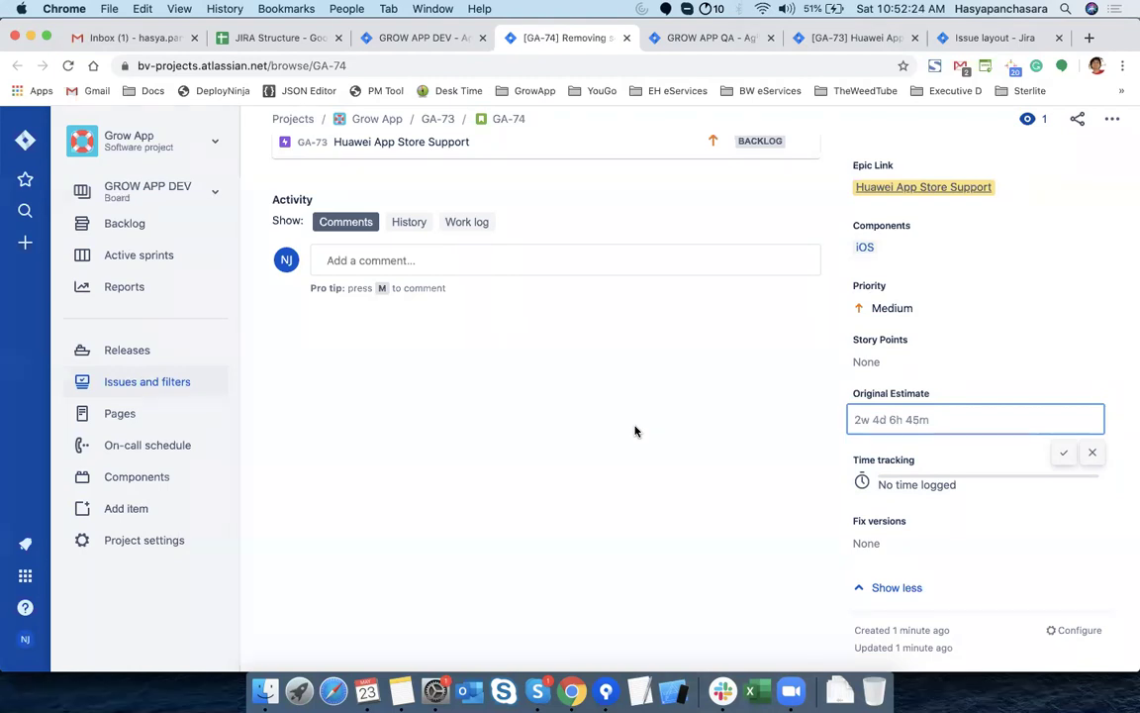
{"action": "type", "text": "8h"}
{"action": "left_click", "coordinate": [1065, 455]}
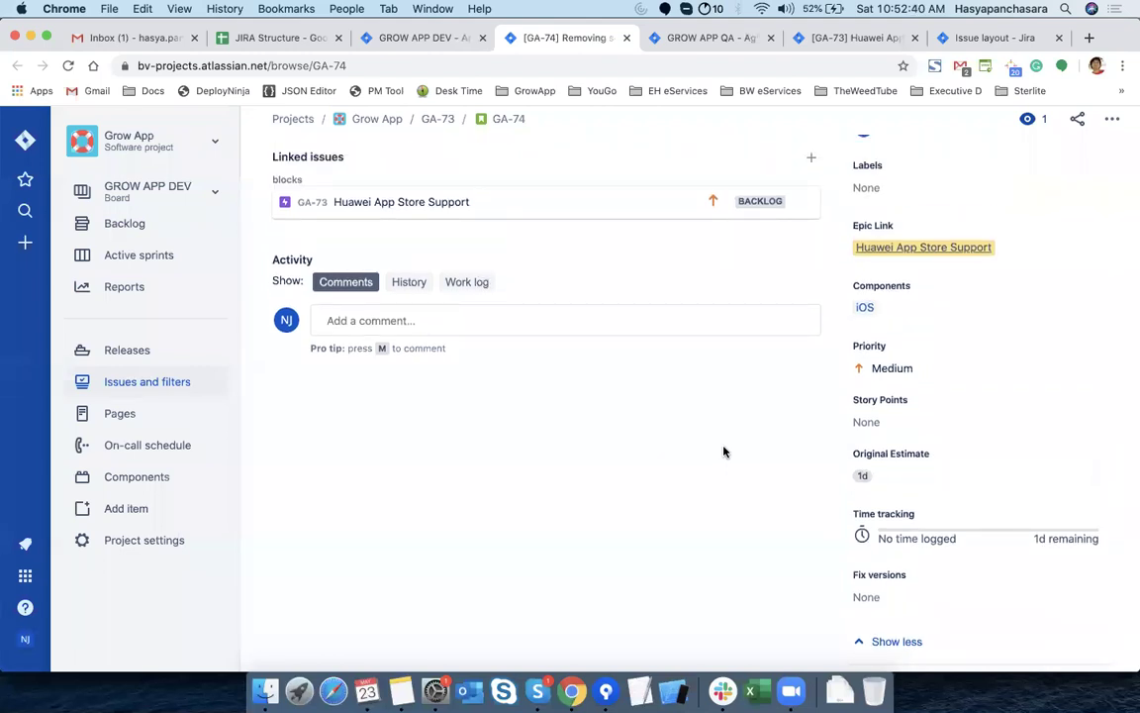
{"action": "scroll", "coordinate": [724, 451], "scroll_direction": "up", "scroll_amount": 4}
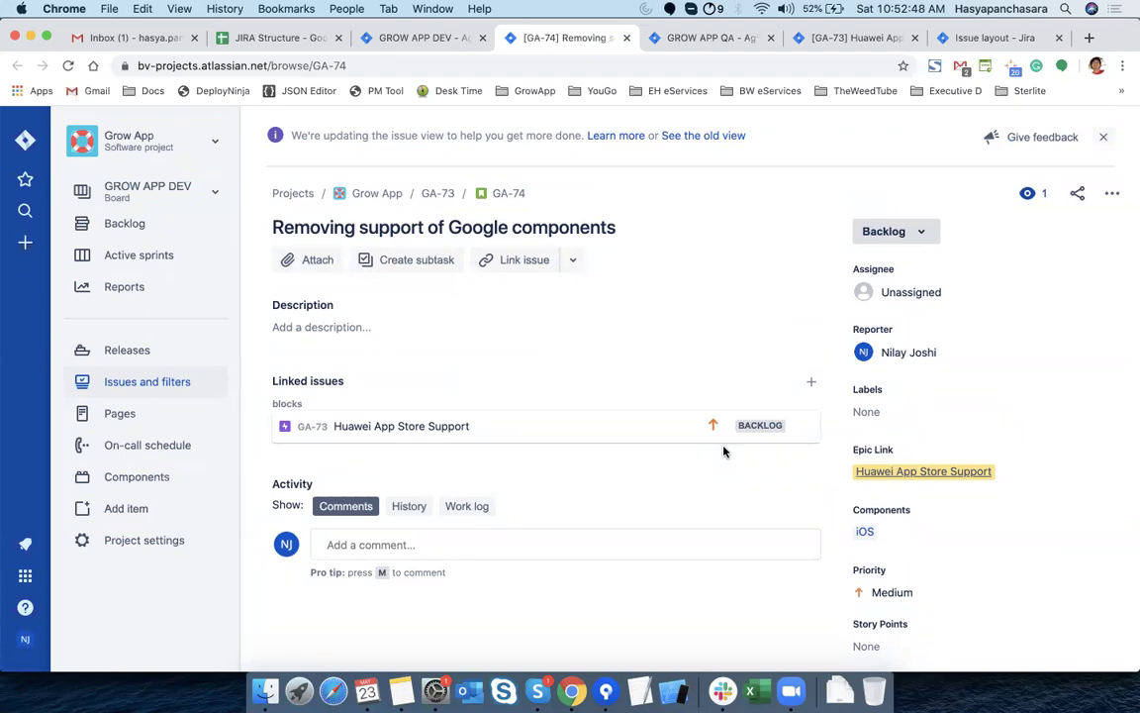
{"action": "scroll", "coordinate": [724, 452], "scroll_direction": "down", "scroll_amount": 5}
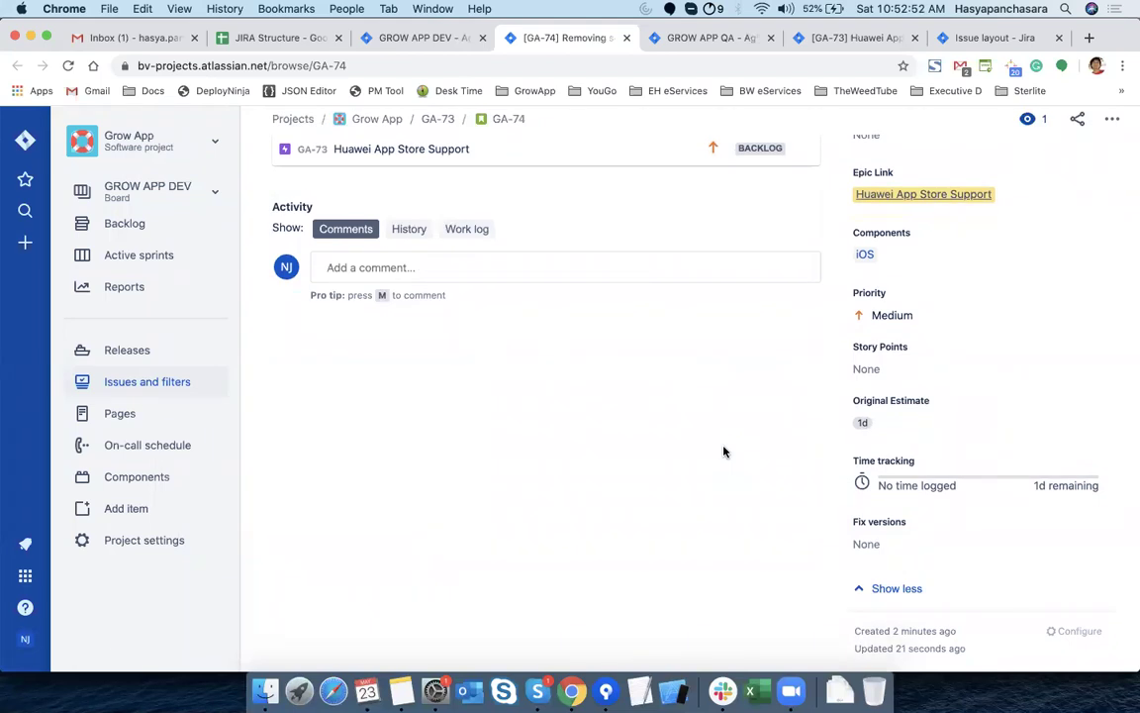
Try a team member's name in Components, then clear it so iOS stays the only component
{"action": "left_click", "coordinate": [924, 254]}
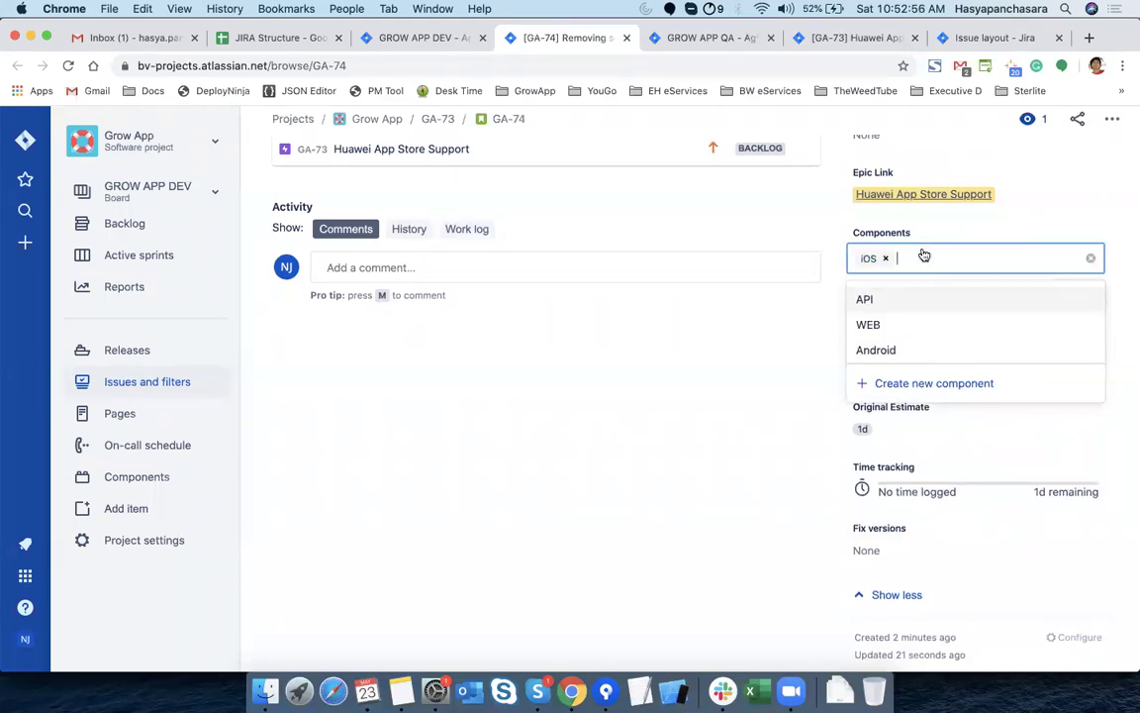
{"action": "type", "text": "Sagar"}
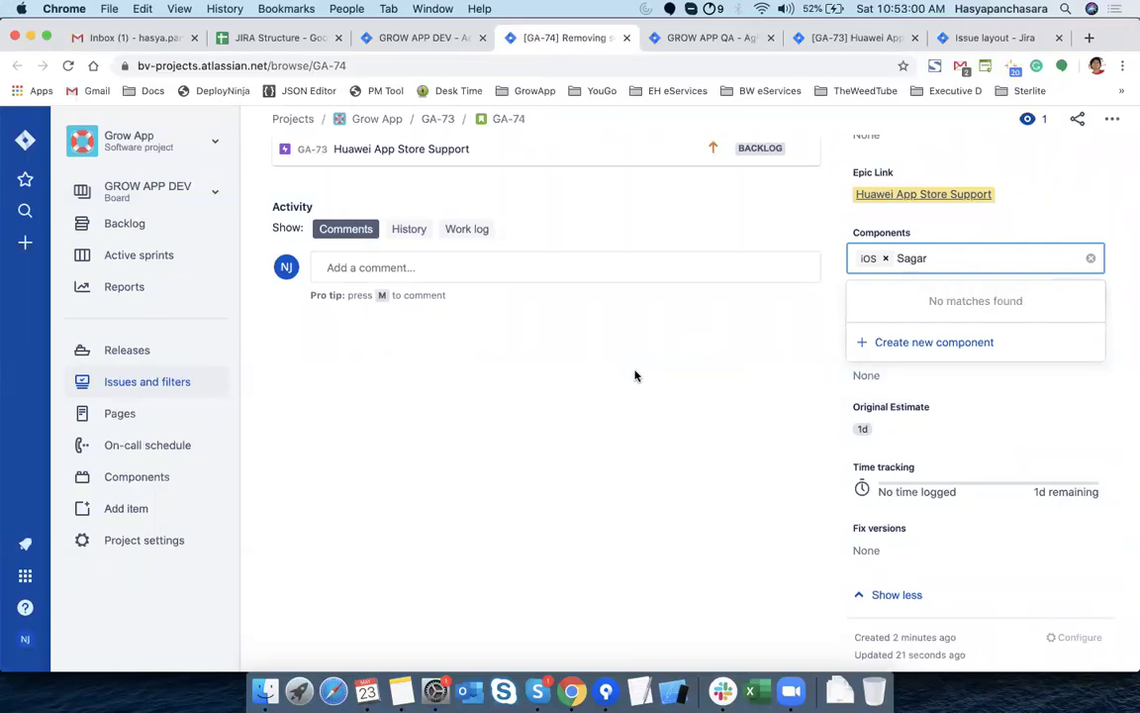
{"action": "key", "text": "BackSpace"}
{"action": "key", "text": "BackSpace"}
{"action": "key", "text": "BackSpace"}
{"action": "key", "text": "BackSpace"}
{"action": "key", "text": "BackSpace"}
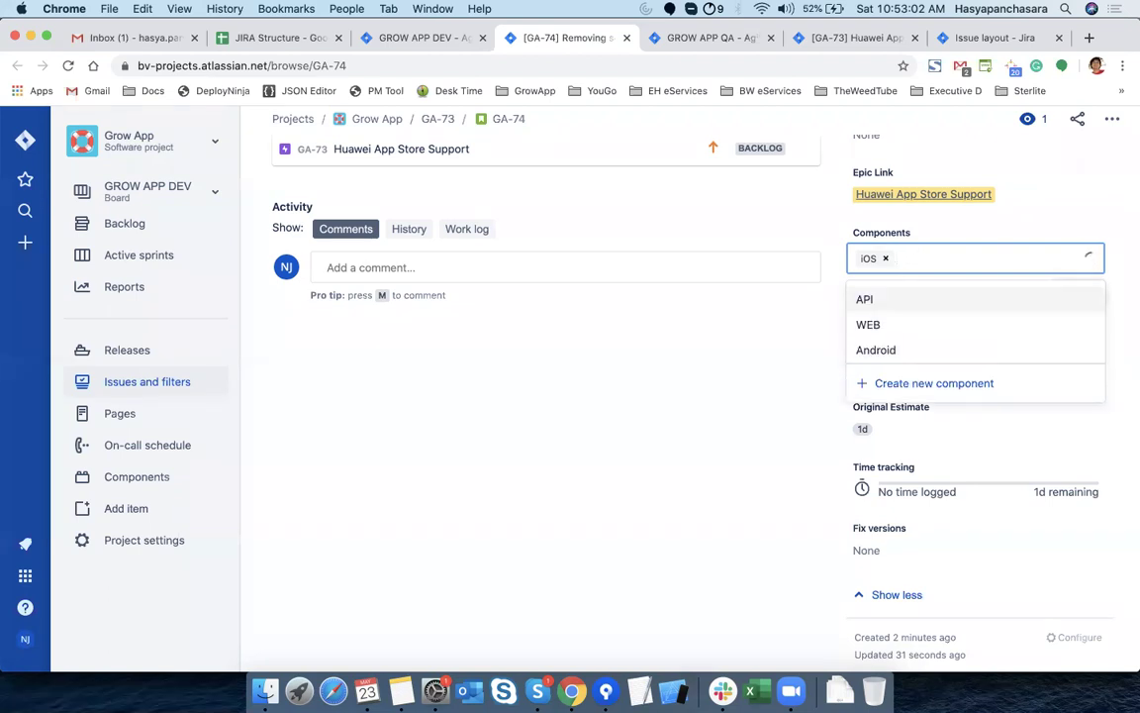
{"action": "left_click", "coordinate": [692, 478]}
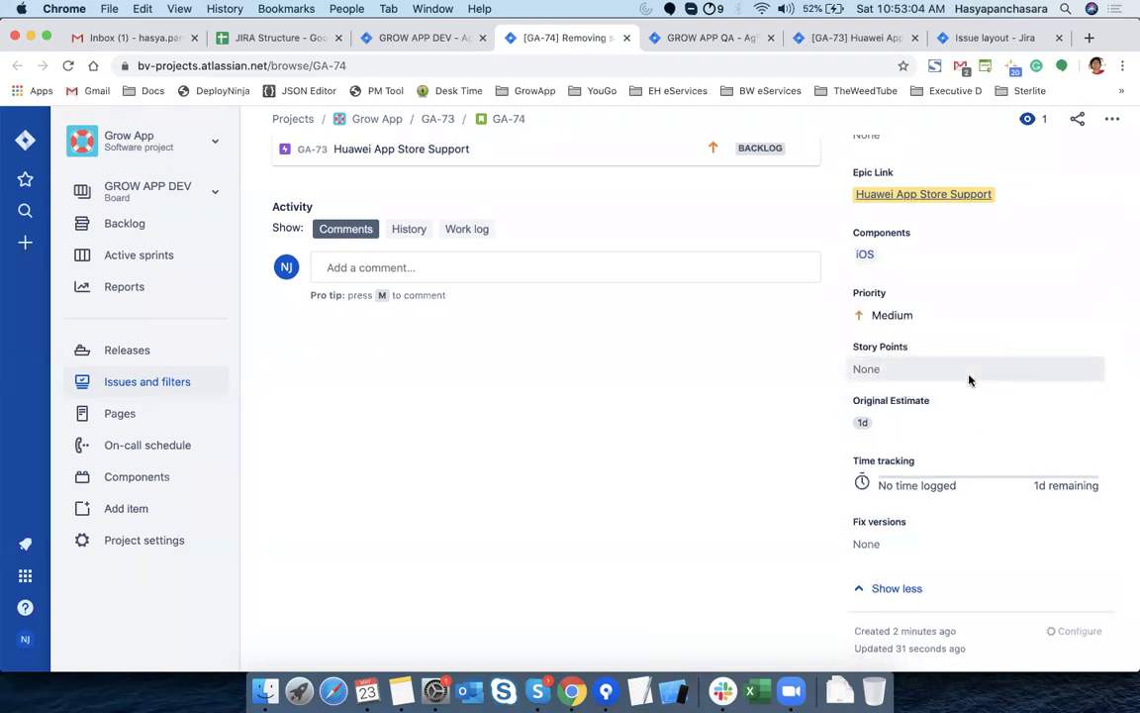
Add the team member's matching label to story GA-74
{"action": "scroll", "coordinate": [970, 380], "scroll_direction": "up", "scroll_amount": 3}
{"action": "scroll", "coordinate": [970, 381], "scroll_direction": "up", "scroll_amount": 2}
{"action": "left_click", "coordinate": [926, 361]}
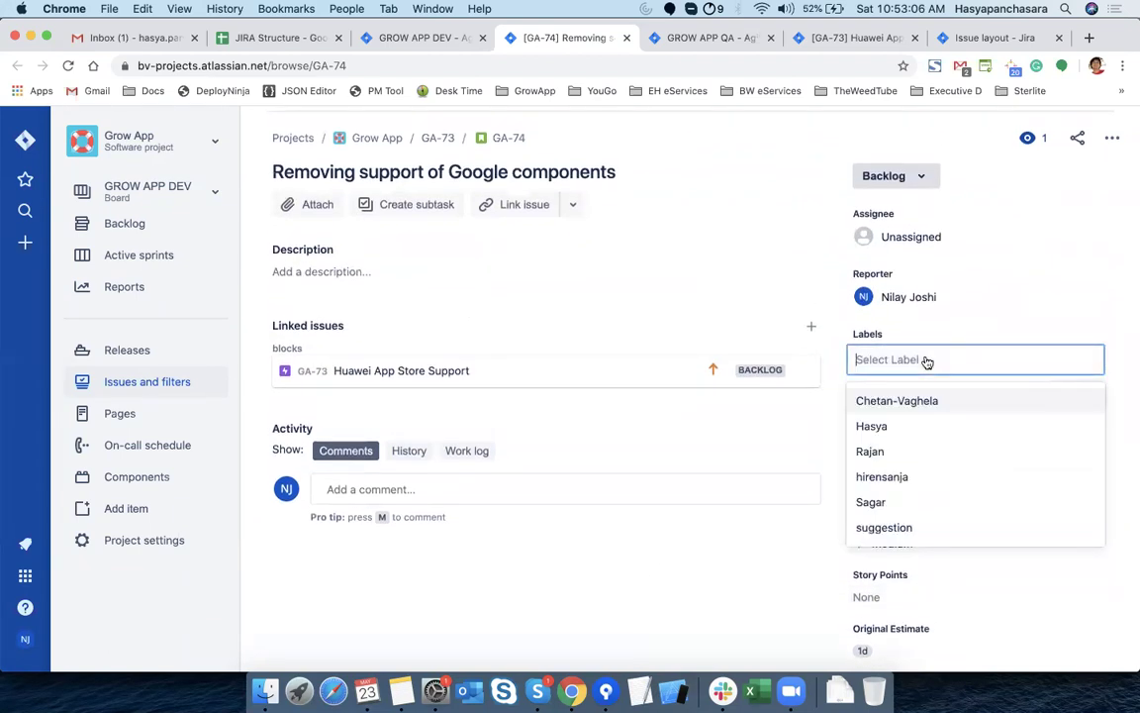
{"action": "type", "text": "Sagar"}
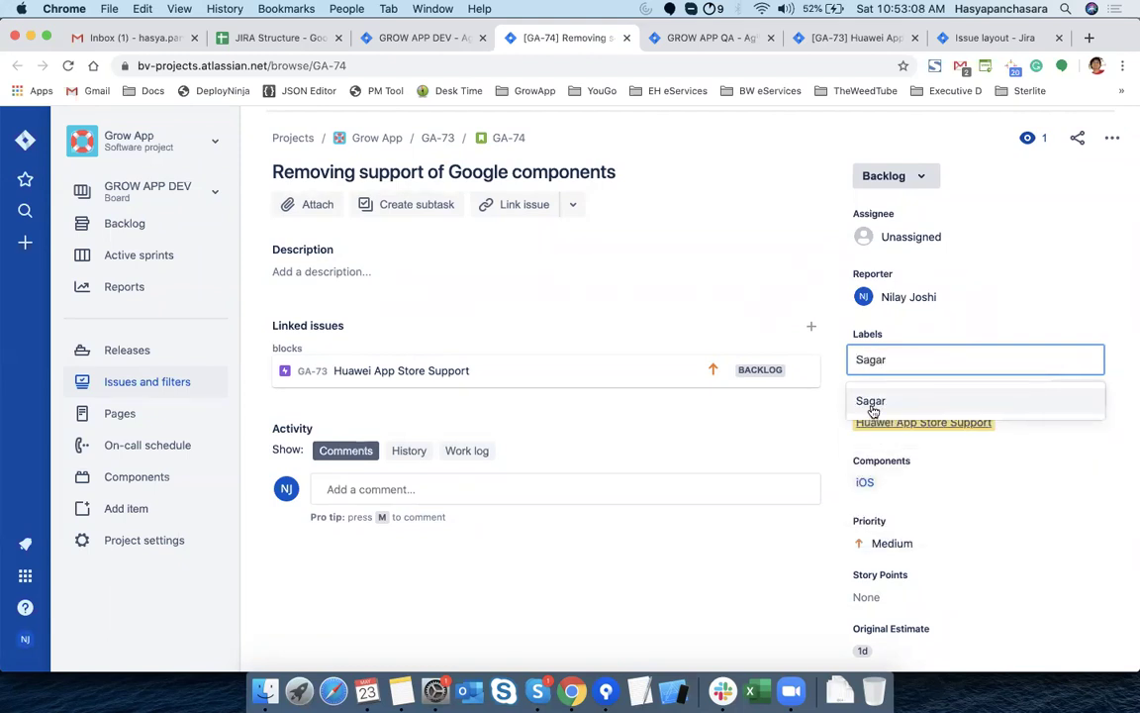
{"action": "left_click", "coordinate": [909, 401]}
{"action": "left_click", "coordinate": [654, 581]}
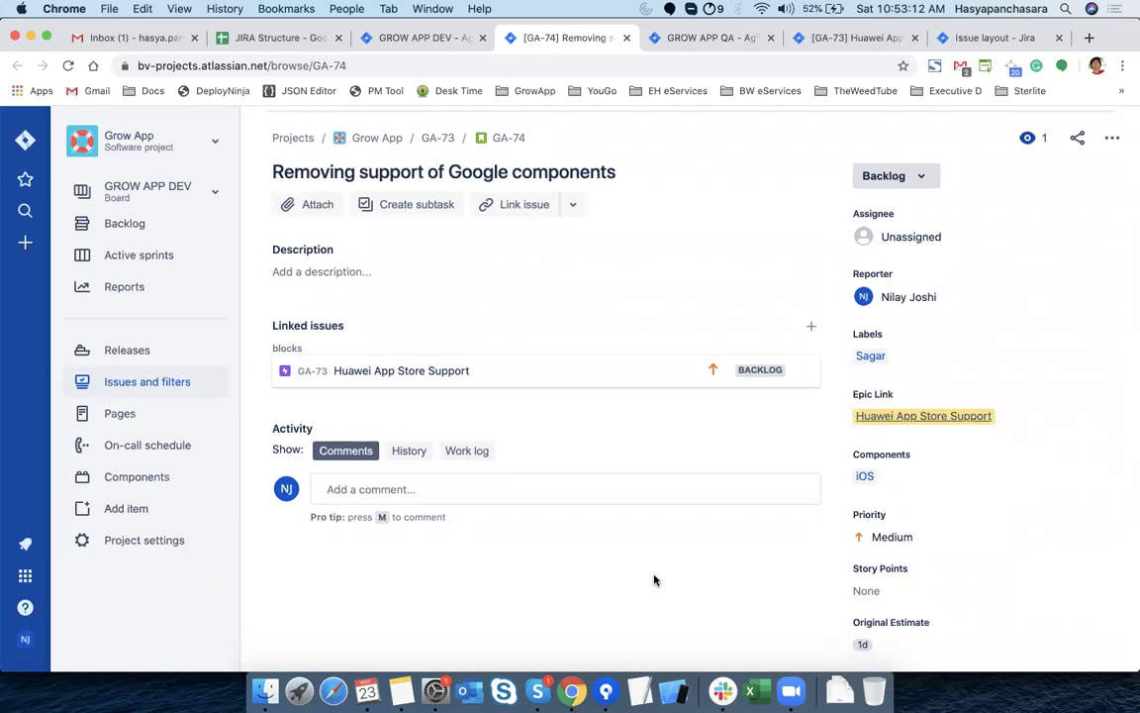
{"action": "scroll", "coordinate": [655, 581], "scroll_direction": "down", "scroll_amount": 3}
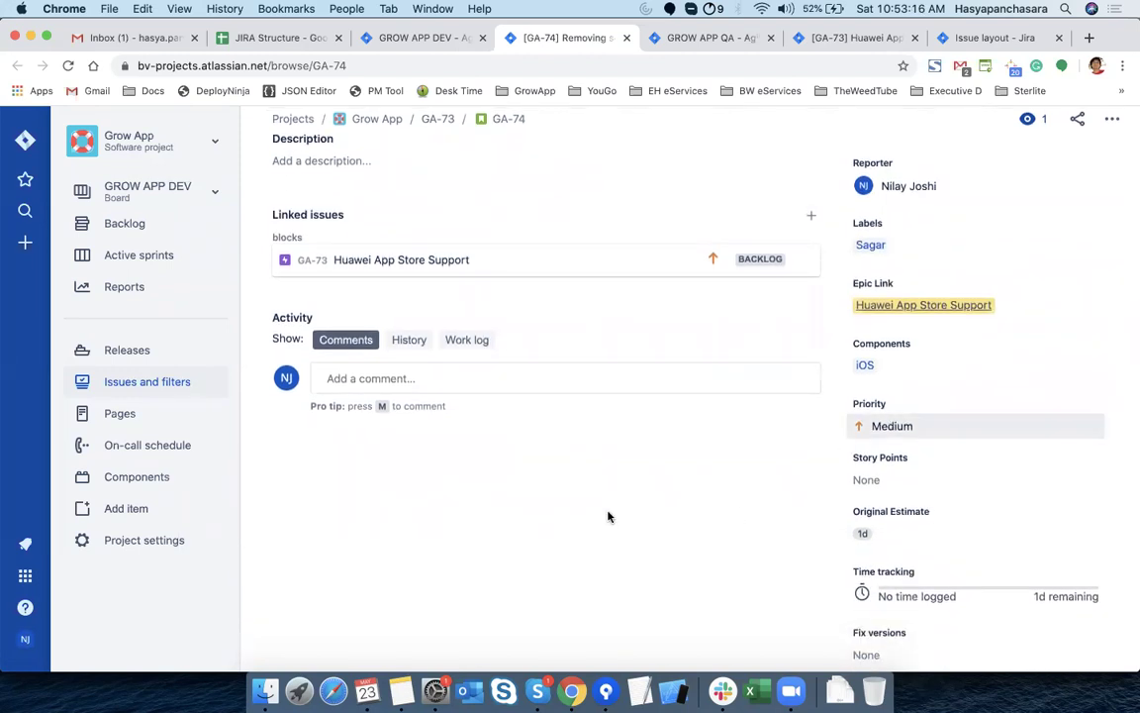
{"action": "scroll", "coordinate": [601, 519], "scroll_direction": "down", "scroll_amount": 3}
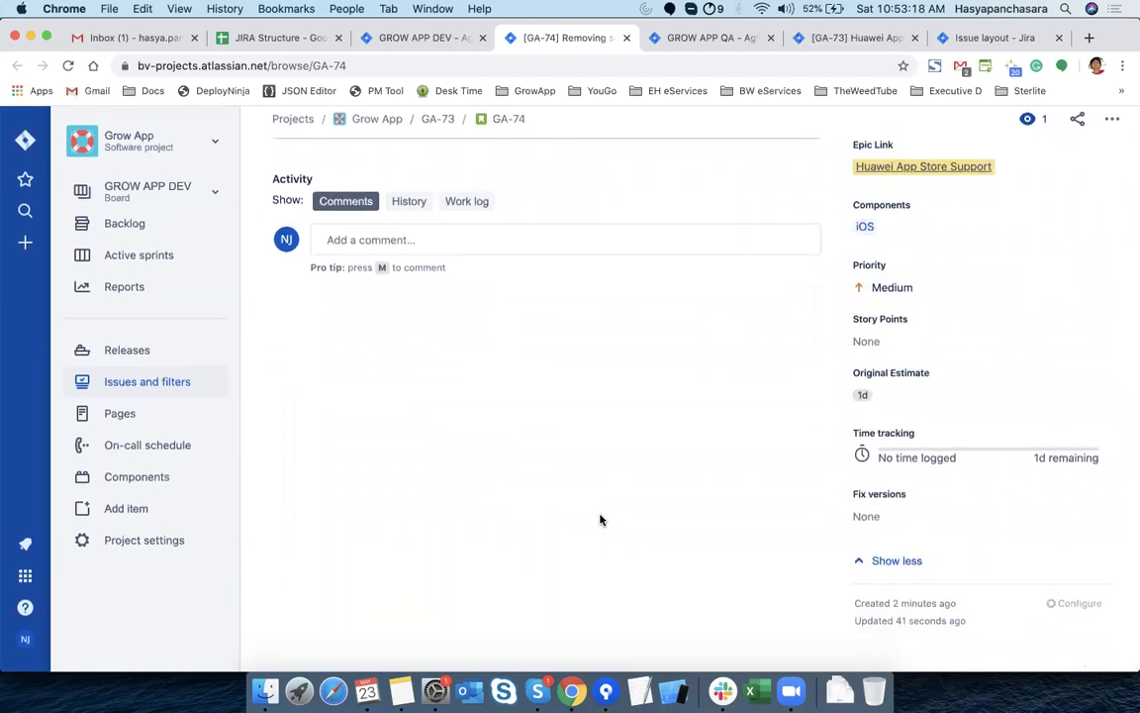
{"action": "scroll", "coordinate": [601, 518], "scroll_direction": "up", "scroll_amount": 6}
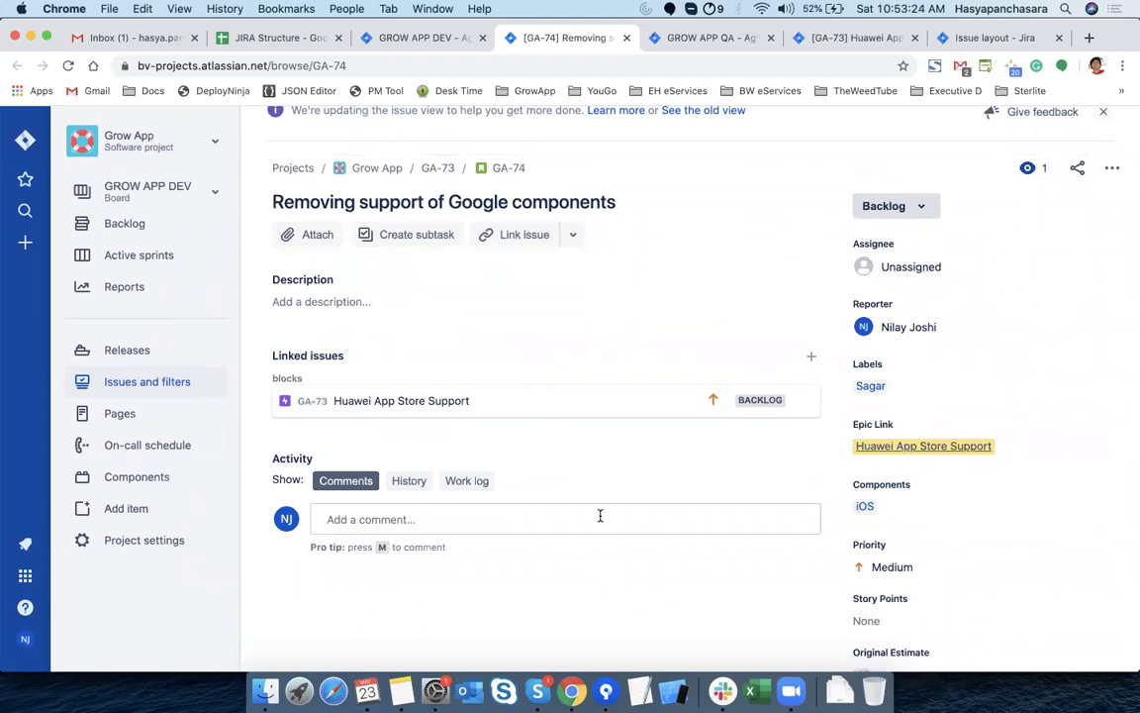
{"action": "scroll", "coordinate": [600, 516], "scroll_direction": "up", "scroll_amount": 1}
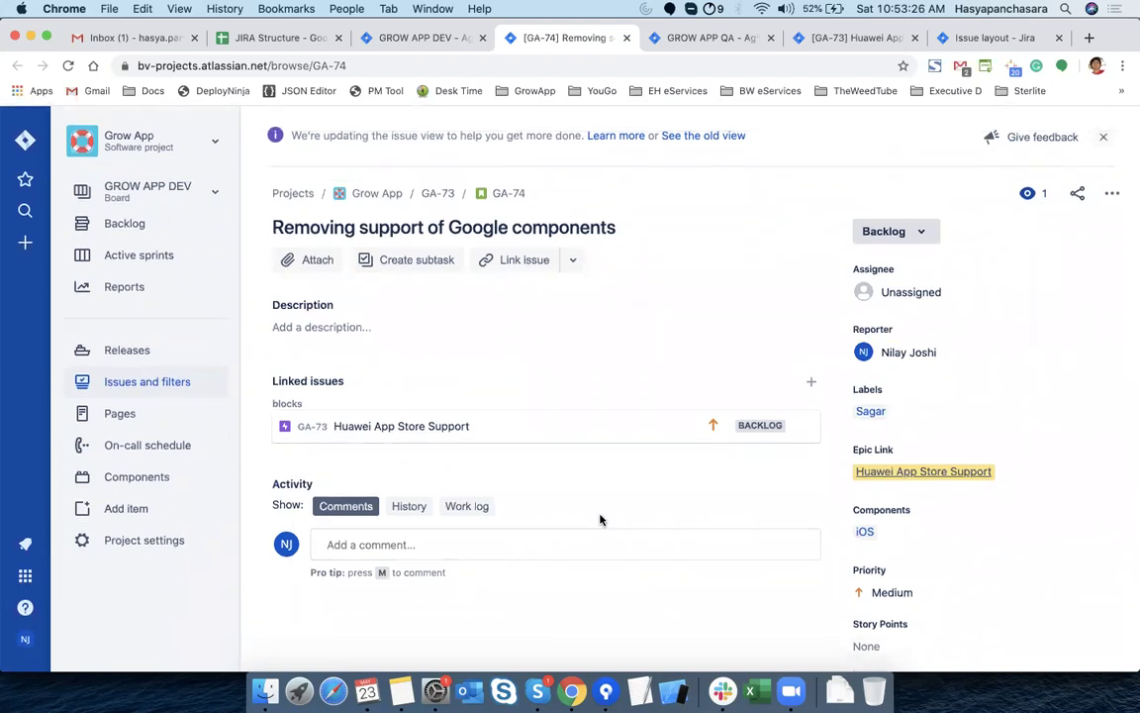
Find the subtask option with a 'tas' page search and start a new subtask on GA-74
{"action": "key", "text": "super+f"}
{"action": "type", "text": "tas"}
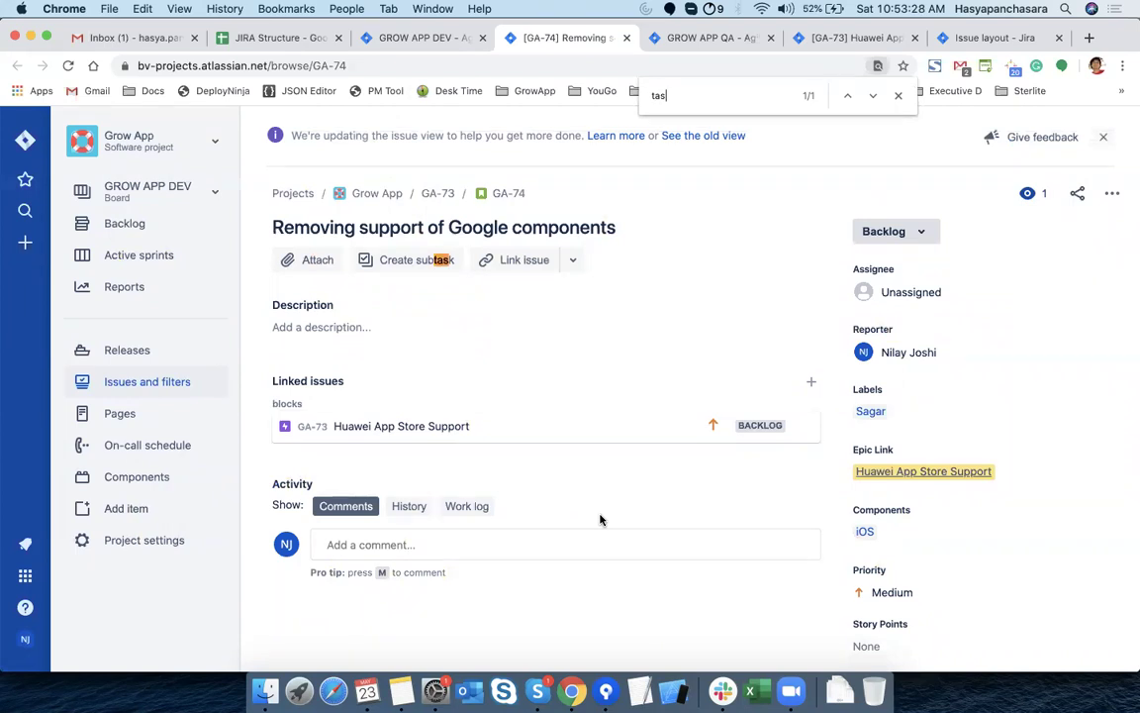
{"action": "left_click", "coordinate": [406, 261]}
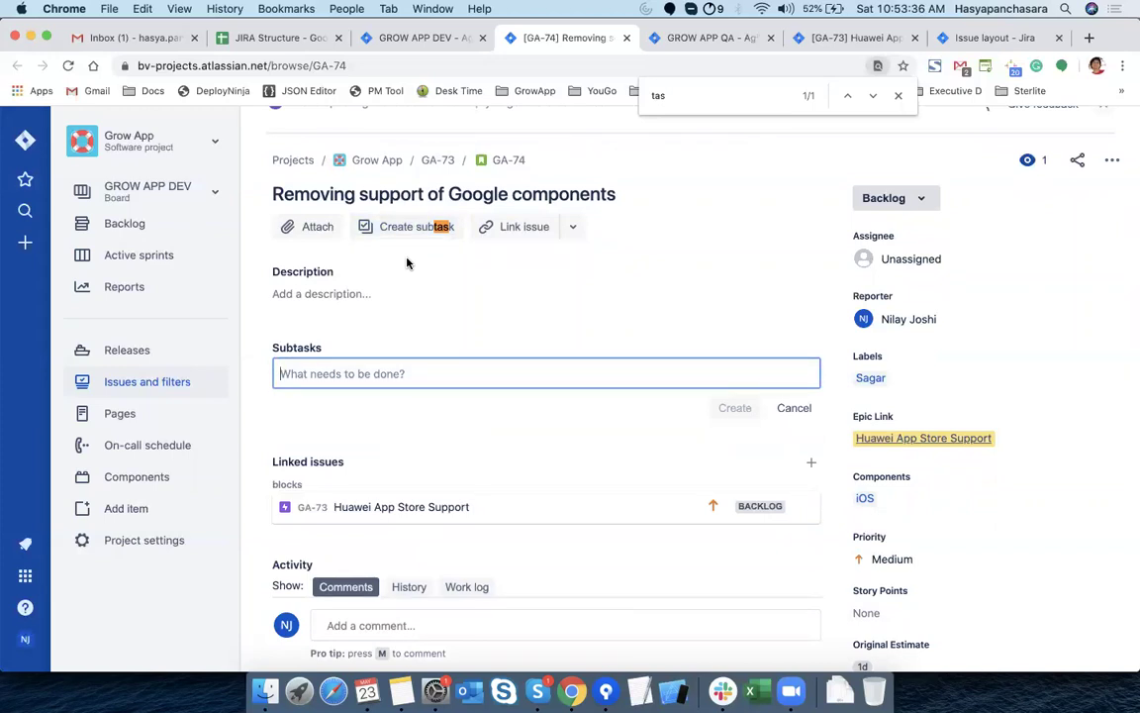
Copy the line 'Need to remove google map' from the planning notes and return to Chrome
{"action": "key", "text": "super+Tab"}
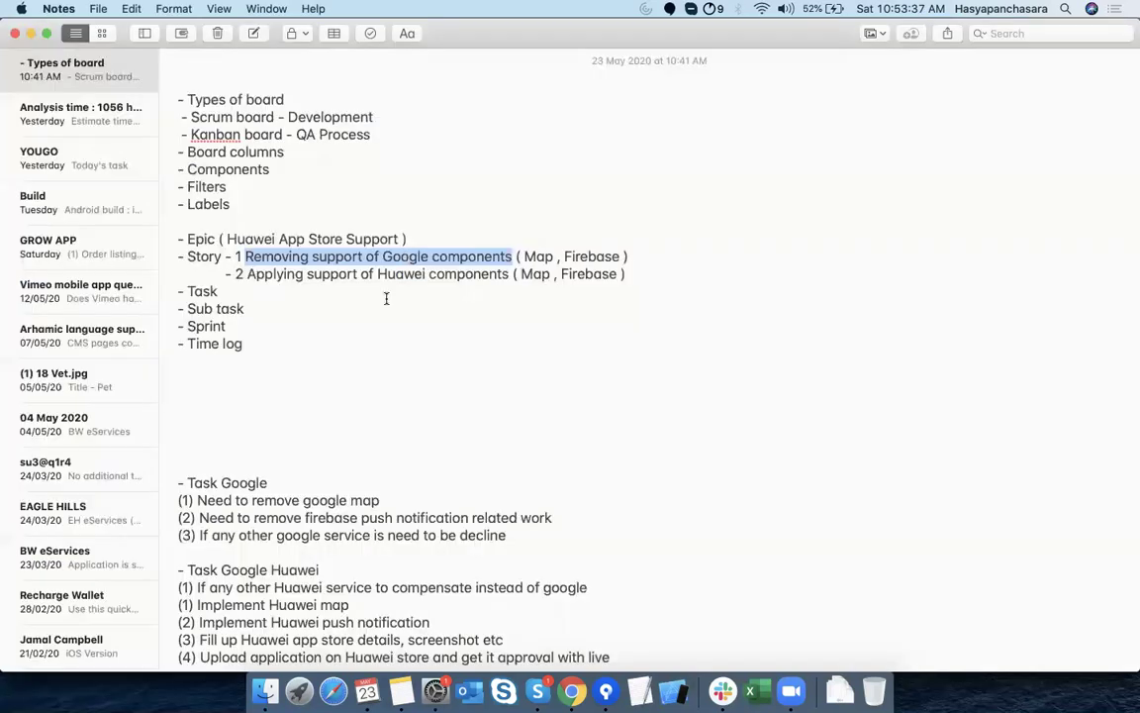
{"action": "left_click", "coordinate": [374, 448]}
{"action": "left_click_drag", "start_coordinate": [198, 500], "coordinate": [380, 494]}
{"action": "key", "text": "super+c"}
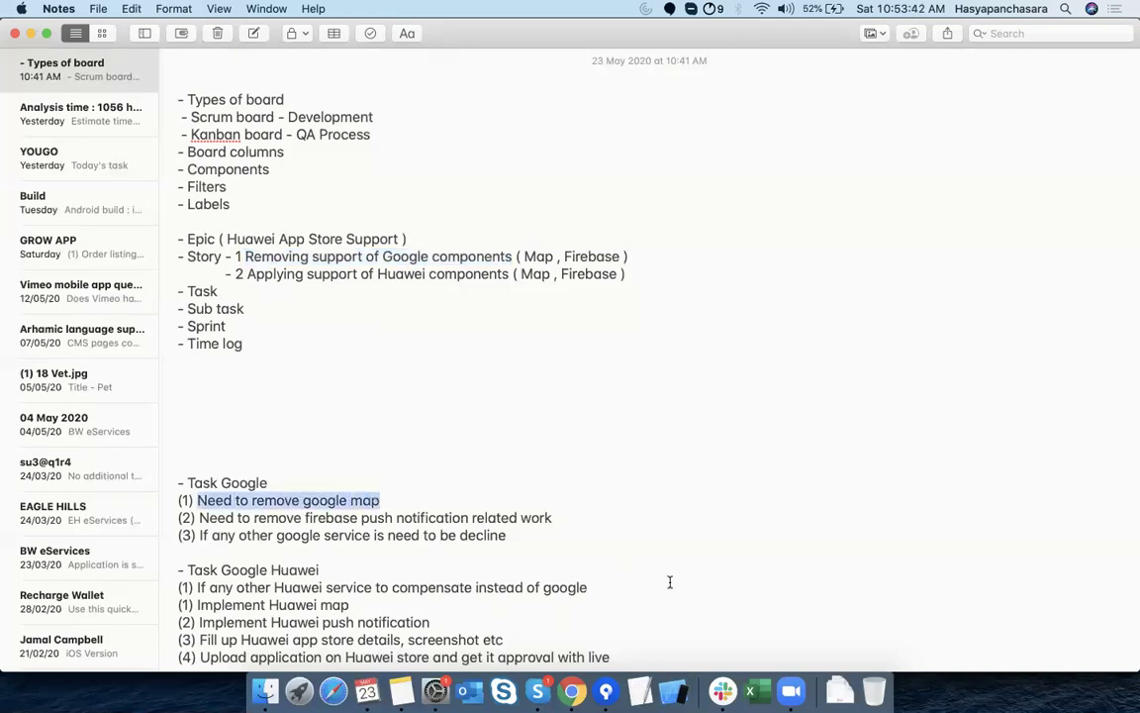
{"action": "key", "text": "super+Tab"}
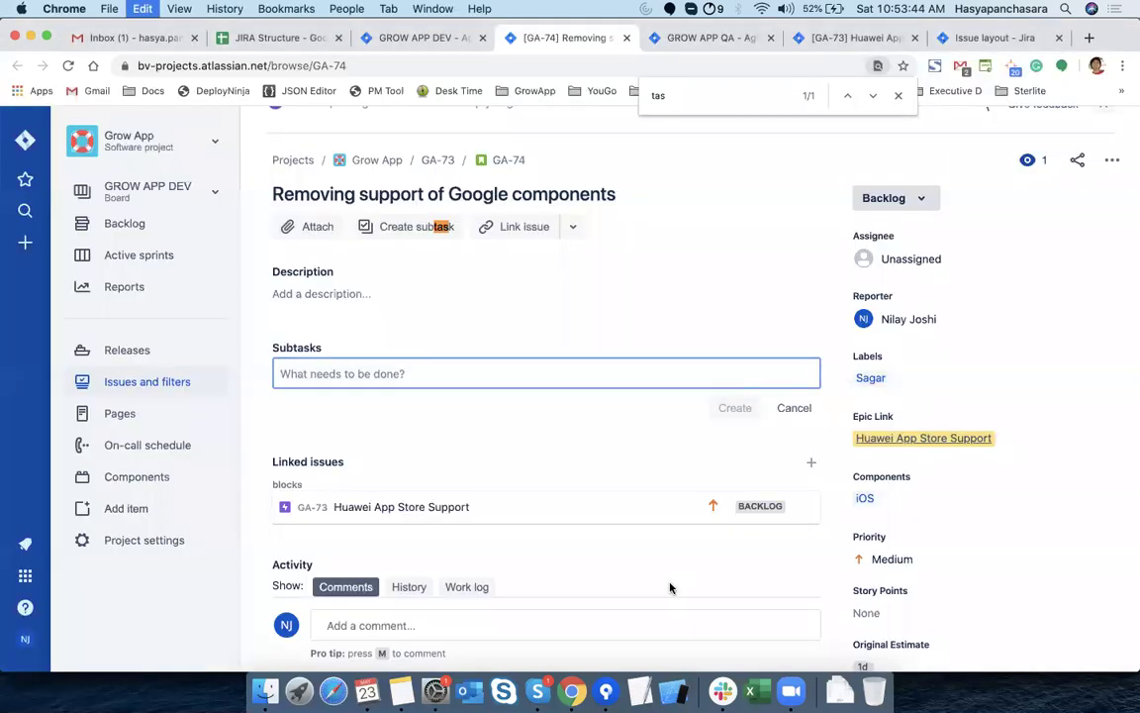
Paste 'Need to remove google map' as the subtask title, create GA-75, and open it in a new tab
{"action": "key", "text": "super+v"}
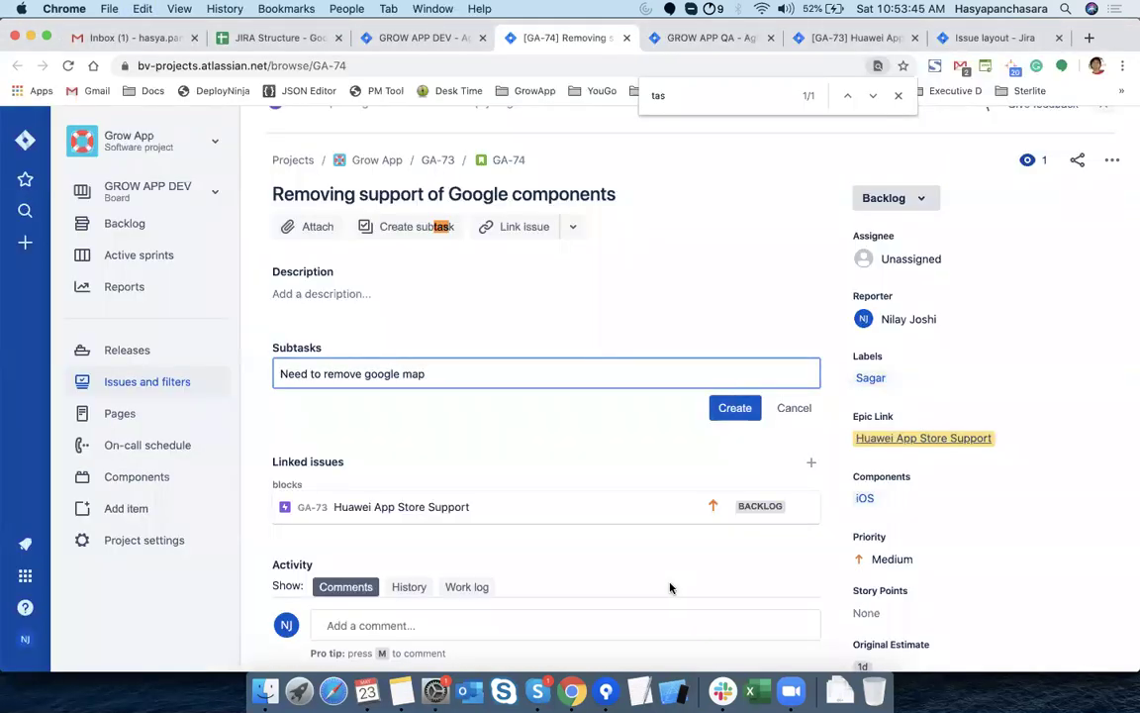
{"action": "left_click", "coordinate": [737, 408]}
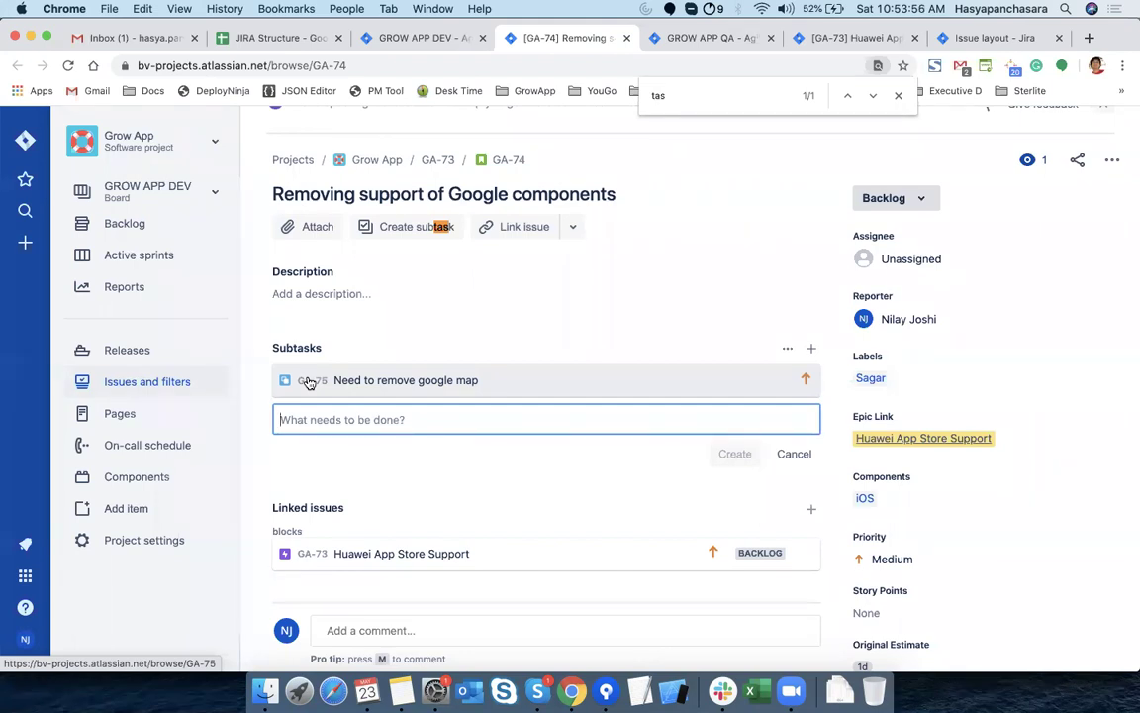
{"action": "left_click", "coordinate": [309, 383], "text": "super"}
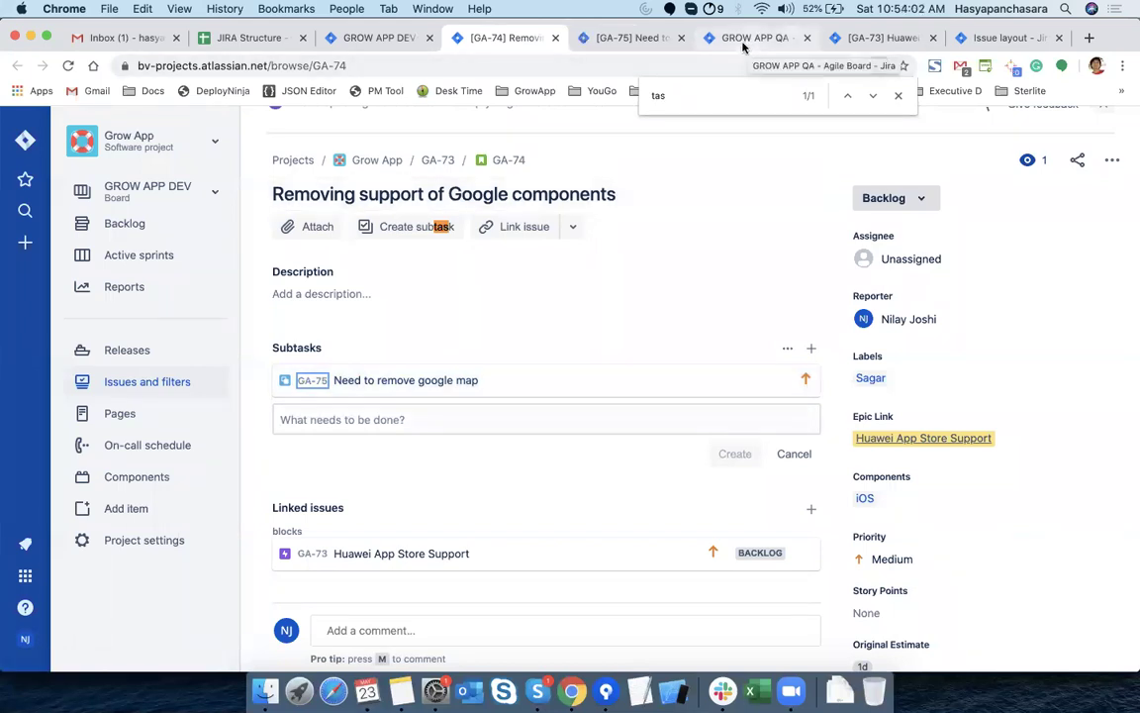
Go to the GA-75 page, expand its fields, and open the empty description editor
{"action": "left_click", "coordinate": [627, 39]}
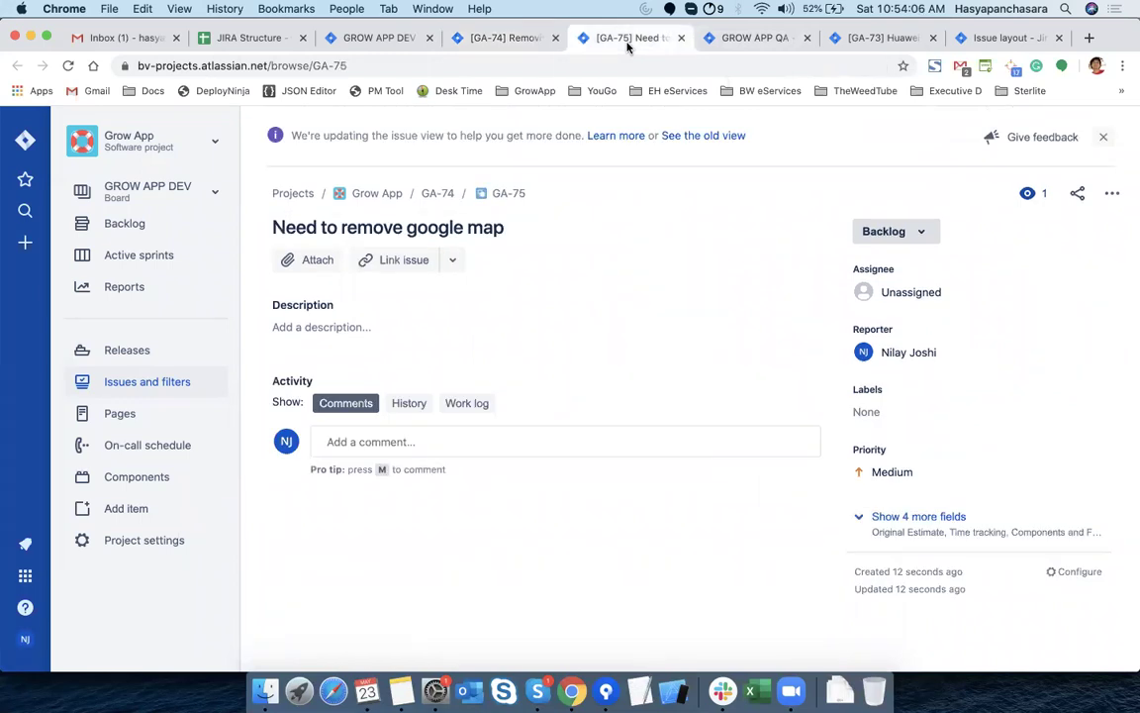
{"action": "left_click", "coordinate": [879, 518]}
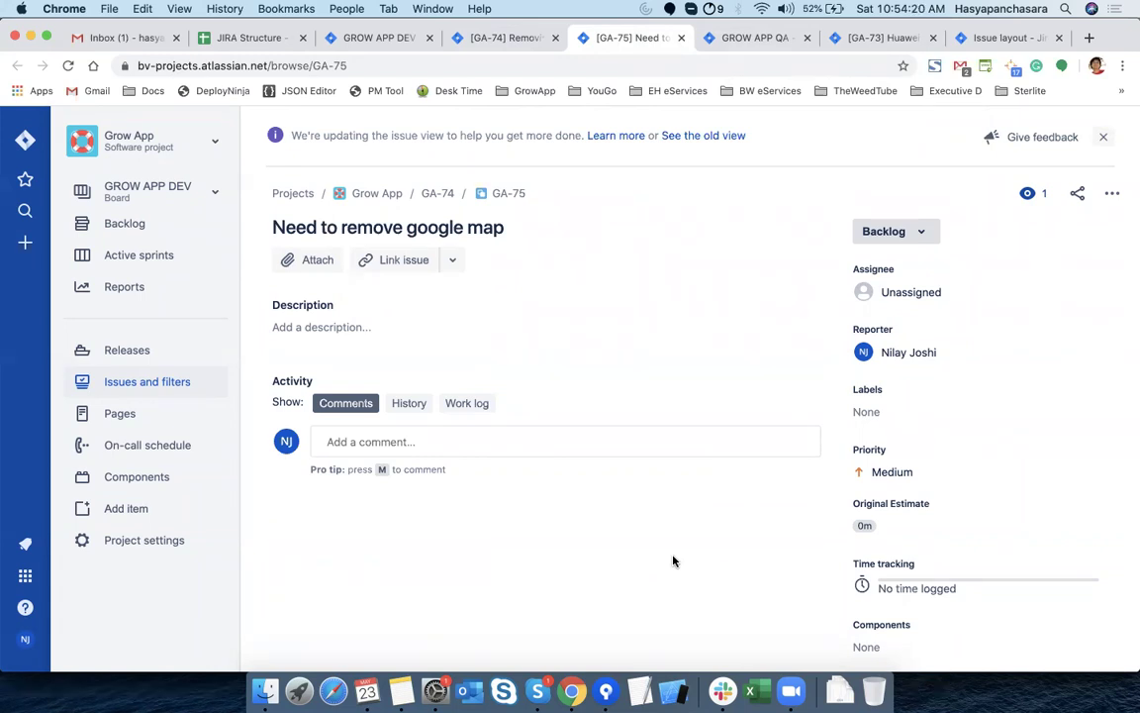
{"action": "left_click", "coordinate": [350, 330]}
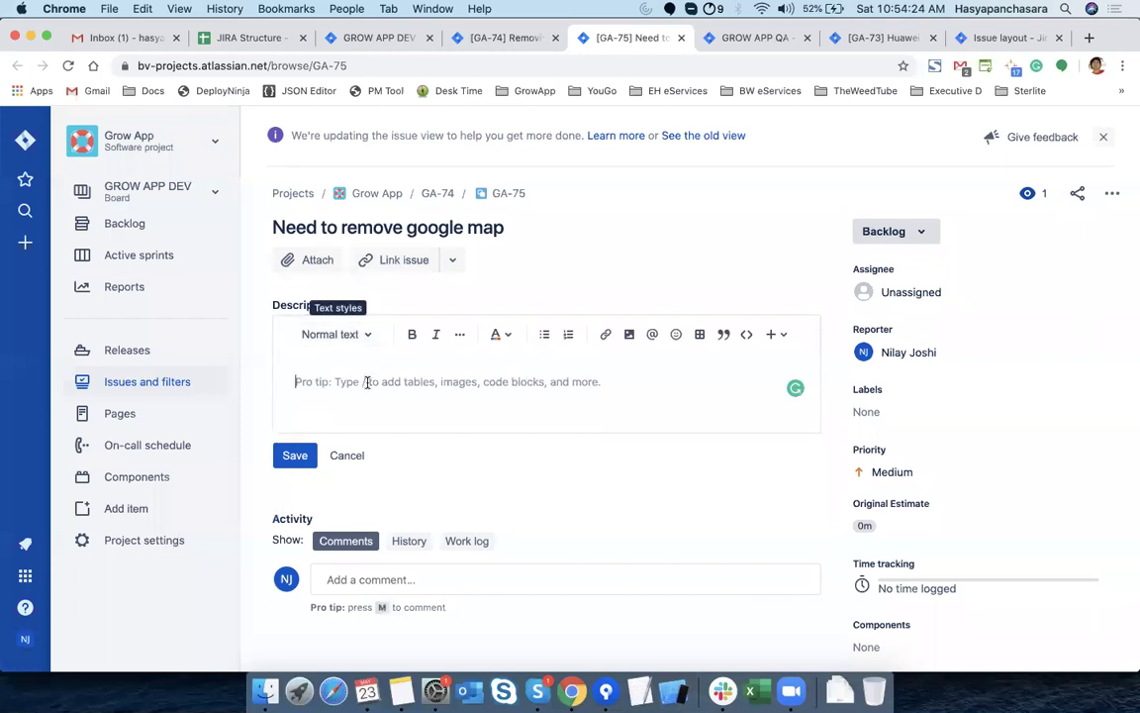
Paste 'Need to remove google map' into GA-75's description and add a blank line below
{"action": "key", "text": "super+v"}
{"action": "left_click", "coordinate": [297, 459]}
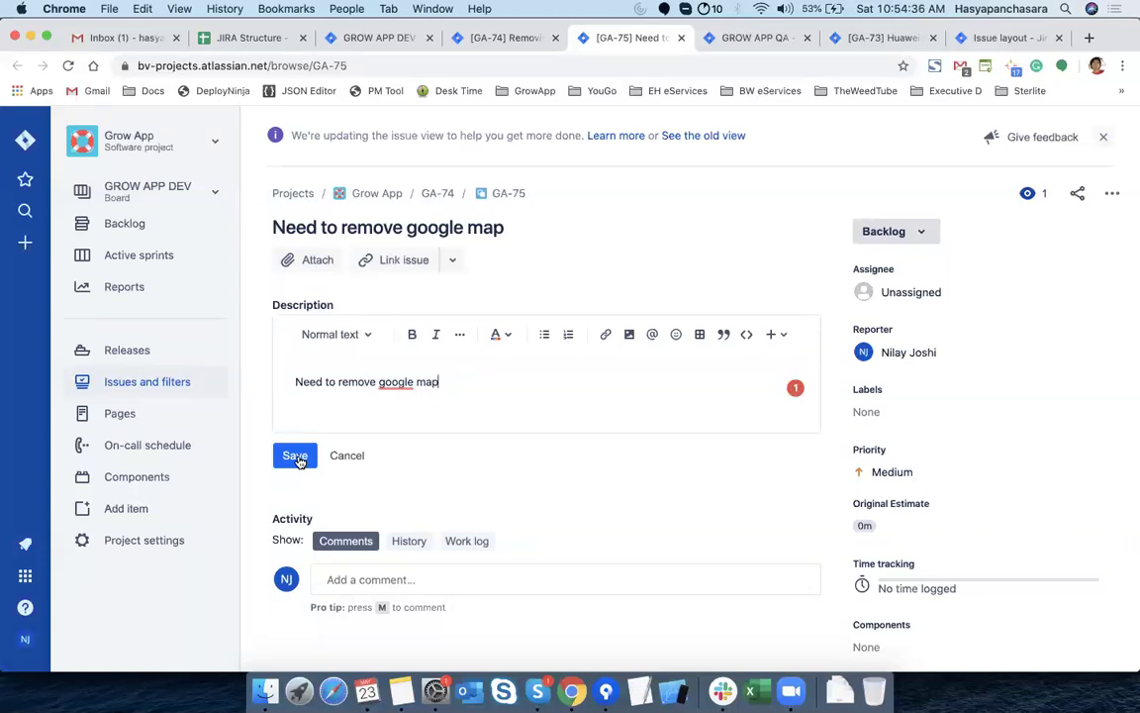
{"action": "key", "text": "Return"}
{"action": "key", "text": "Return"}
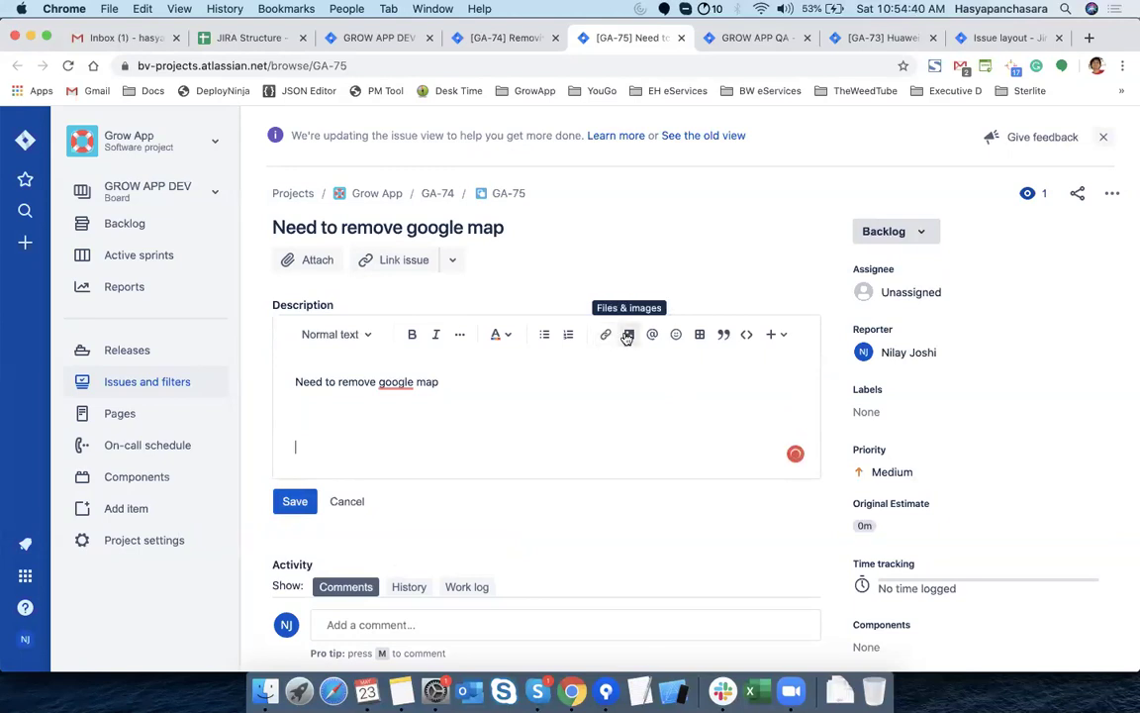
Upload 51 Guest User.jpg from GrowApp > New Folder With Items > Mobile Screen Designs 06 May 2020 and insert it
{"action": "left_click", "coordinate": [627, 337]}
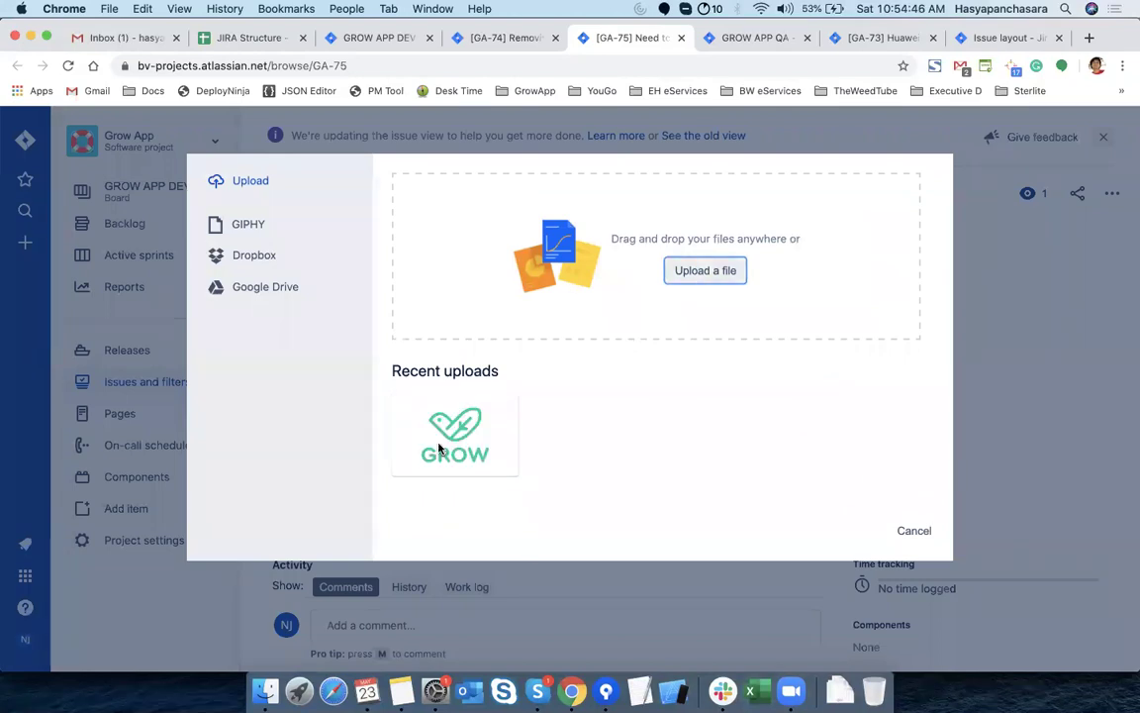
{"action": "left_click", "coordinate": [705, 272]}
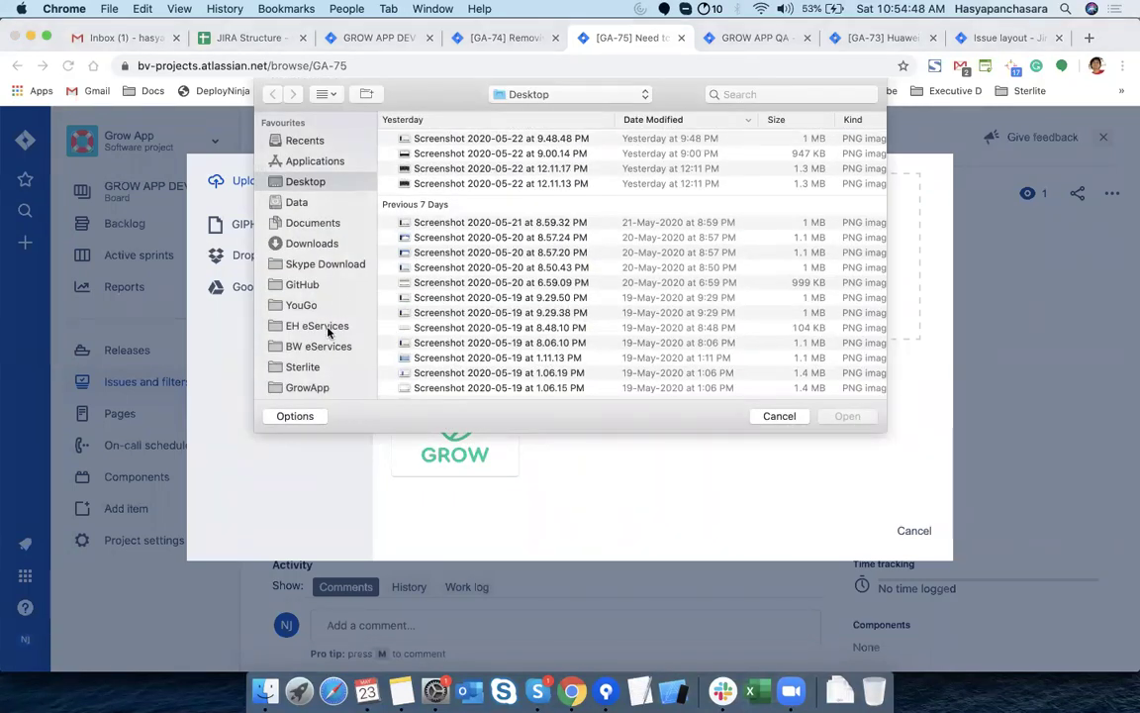
{"action": "scroll", "coordinate": [323, 351], "scroll_direction": "down", "scroll_amount": 2}
{"action": "scroll", "coordinate": [323, 350], "scroll_direction": "down", "scroll_amount": 1}
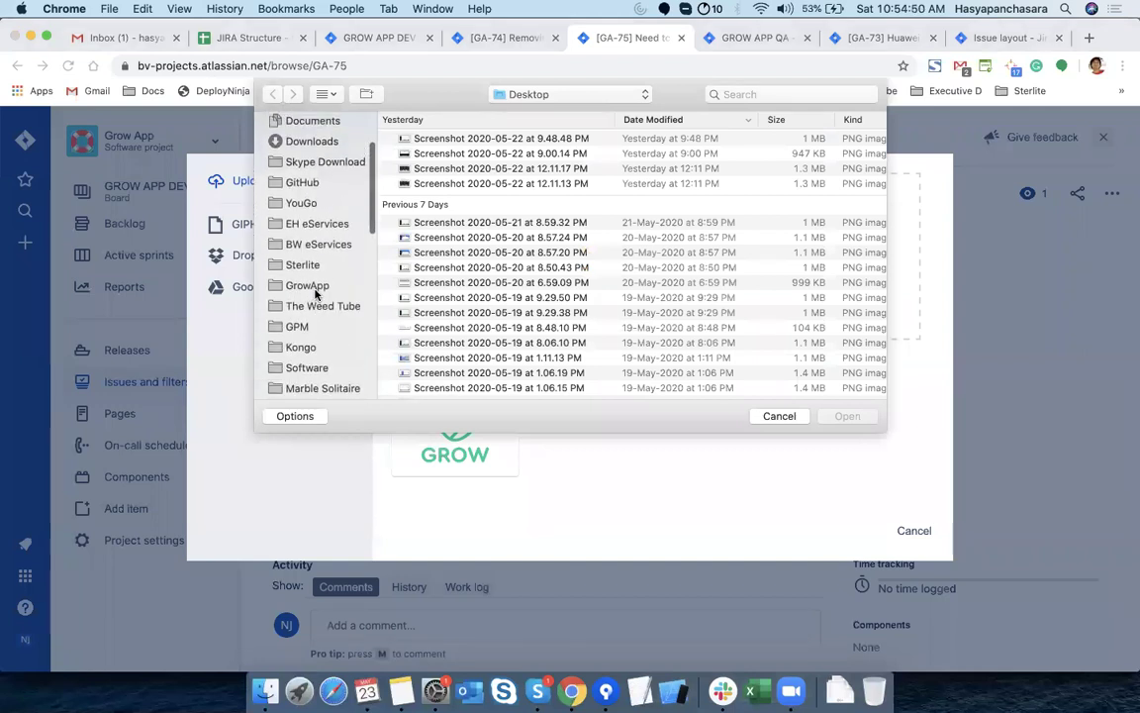
{"action": "left_click", "coordinate": [309, 285]}
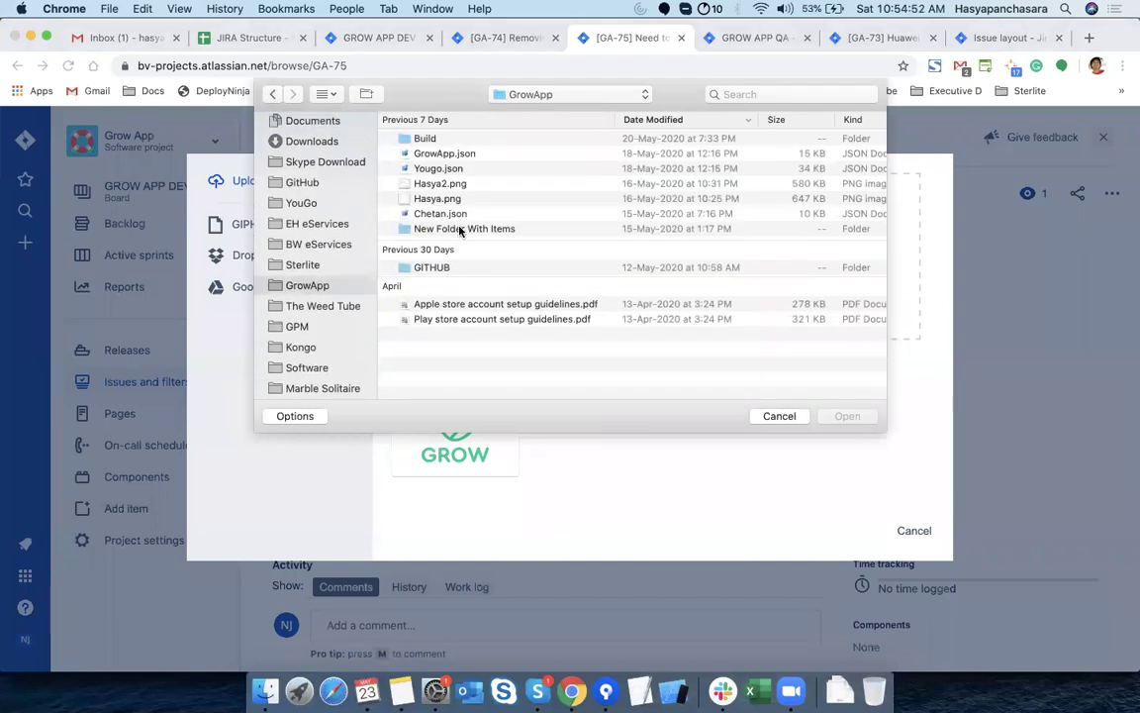
{"action": "double_click", "coordinate": [441, 229]}
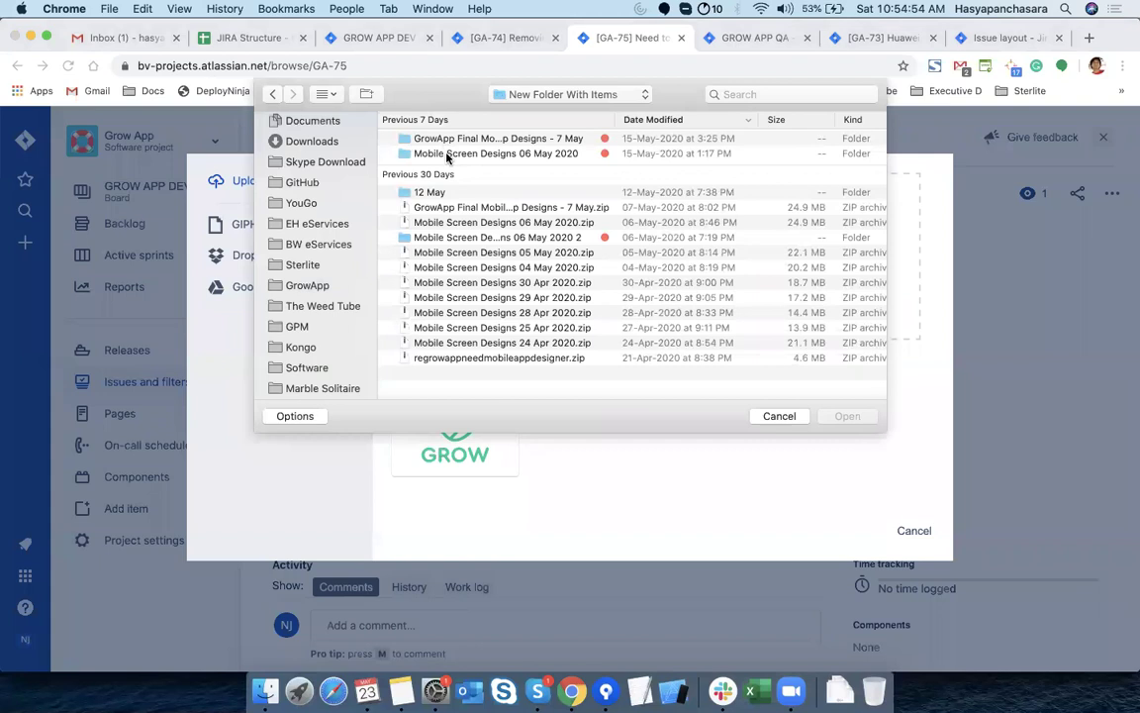
{"action": "double_click", "coordinate": [447, 155]}
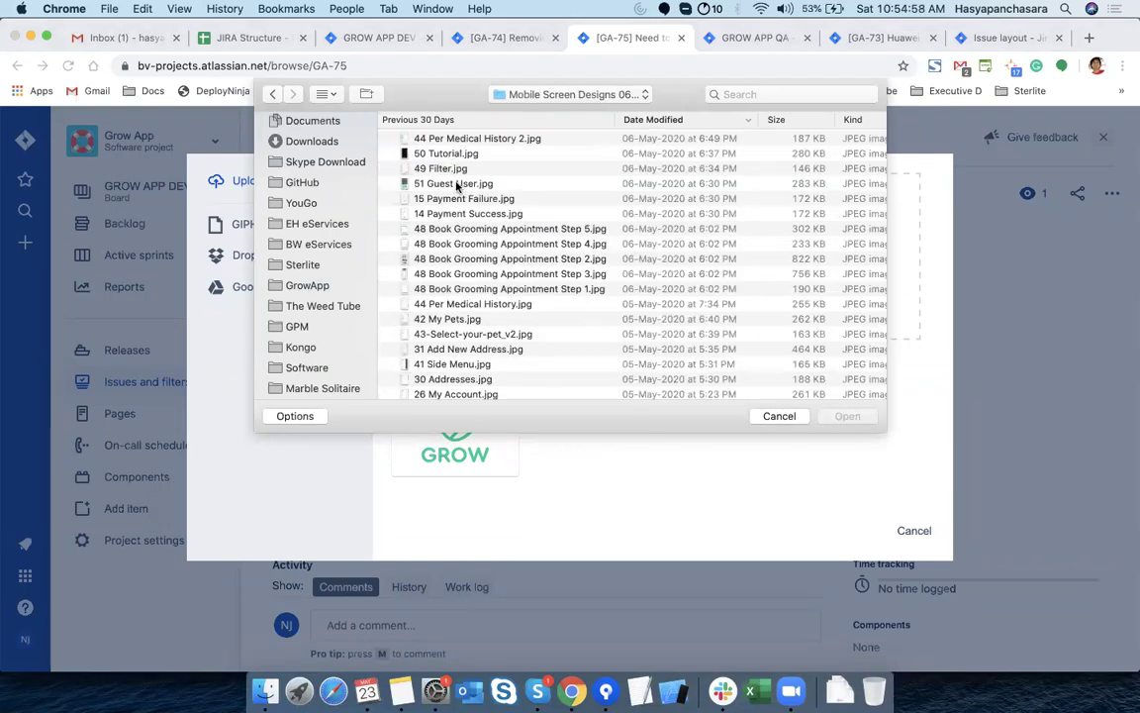
{"action": "left_click", "coordinate": [458, 184]}
{"action": "left_click", "coordinate": [842, 420]}
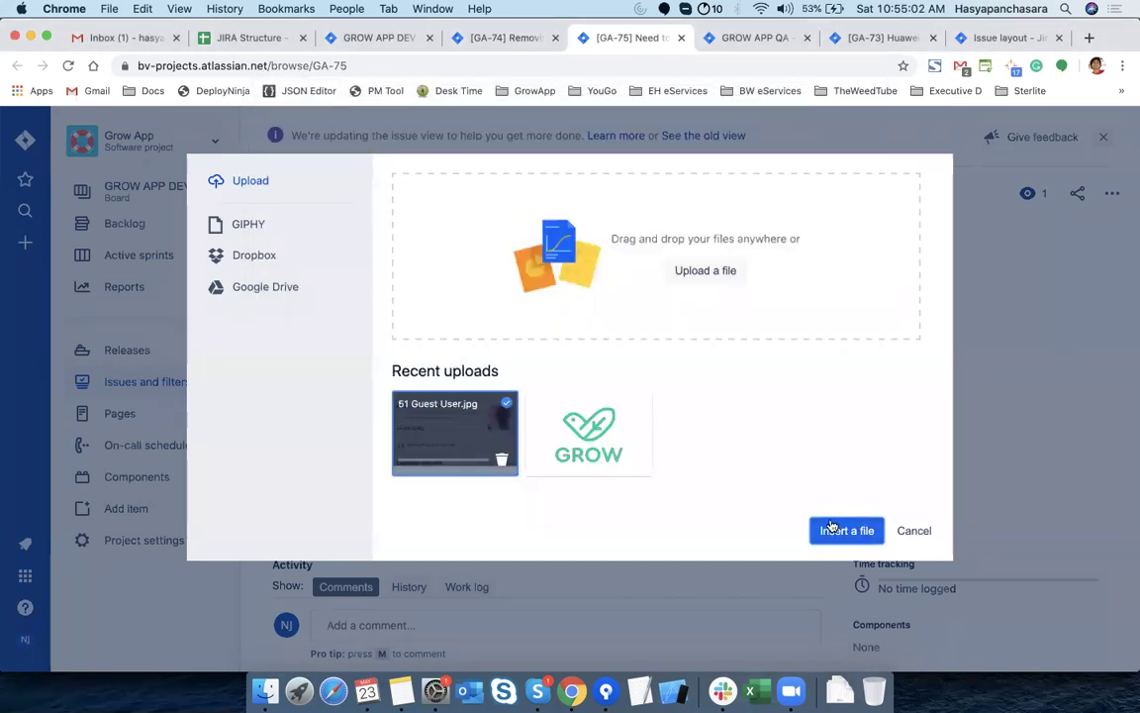
{"action": "left_click", "coordinate": [843, 533]}
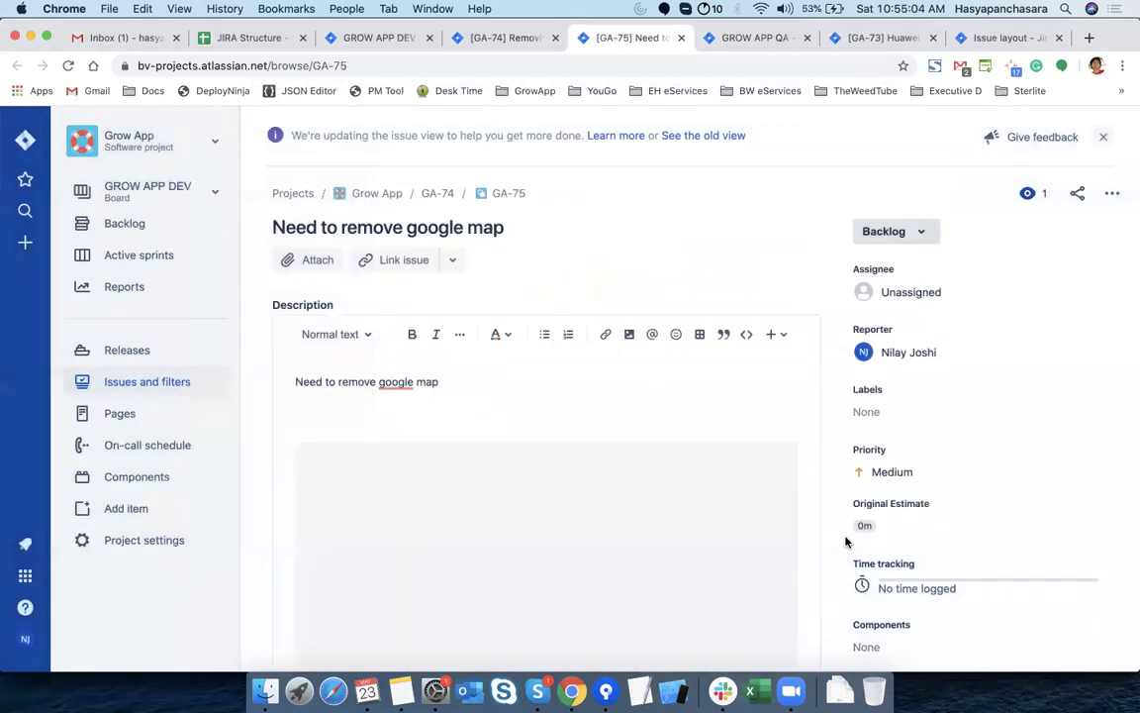
Accept Grammarly's suggestion so the first line reads 'Need to remove the google map'
{"action": "scroll", "coordinate": [489, 400], "scroll_direction": "down", "scroll_amount": 10}
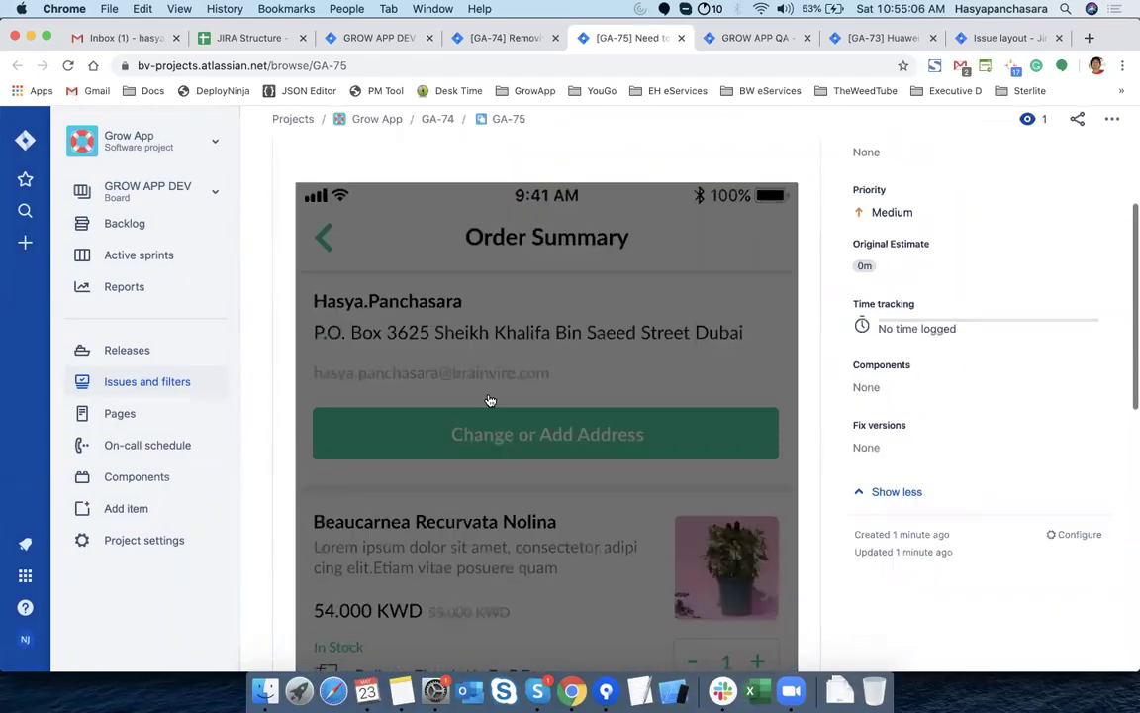
{"action": "scroll", "coordinate": [489, 400], "scroll_direction": "down", "scroll_amount": 5}
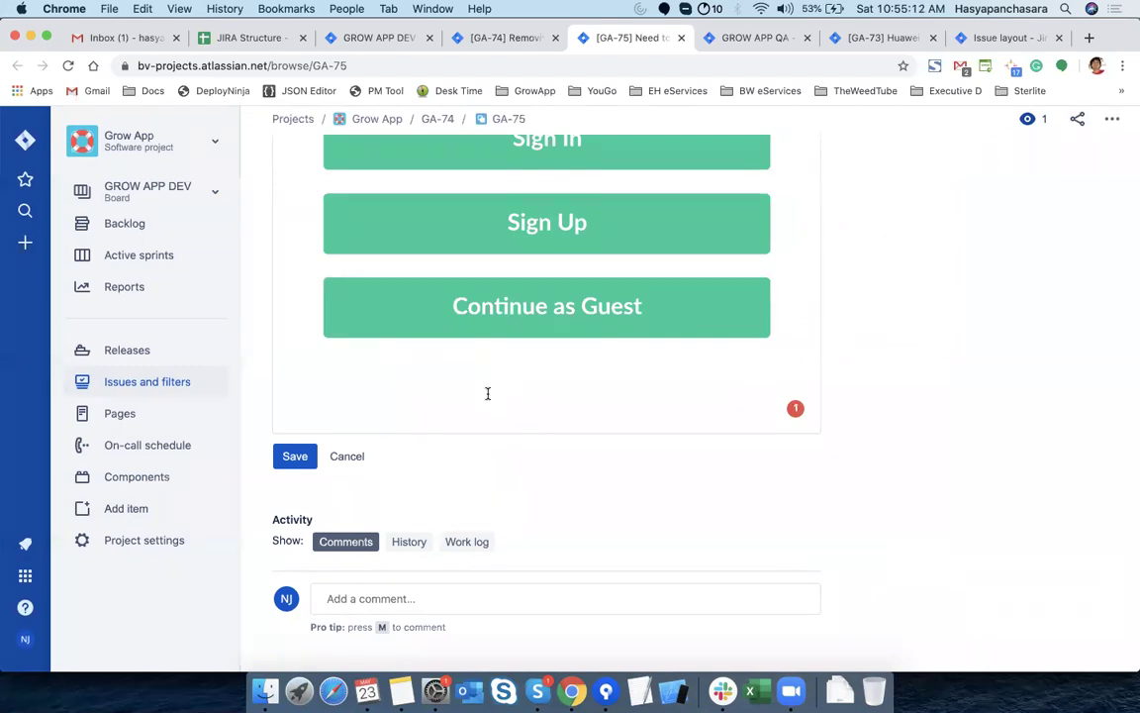
{"action": "scroll", "coordinate": [487, 393], "scroll_direction": "up", "scroll_amount": 1}
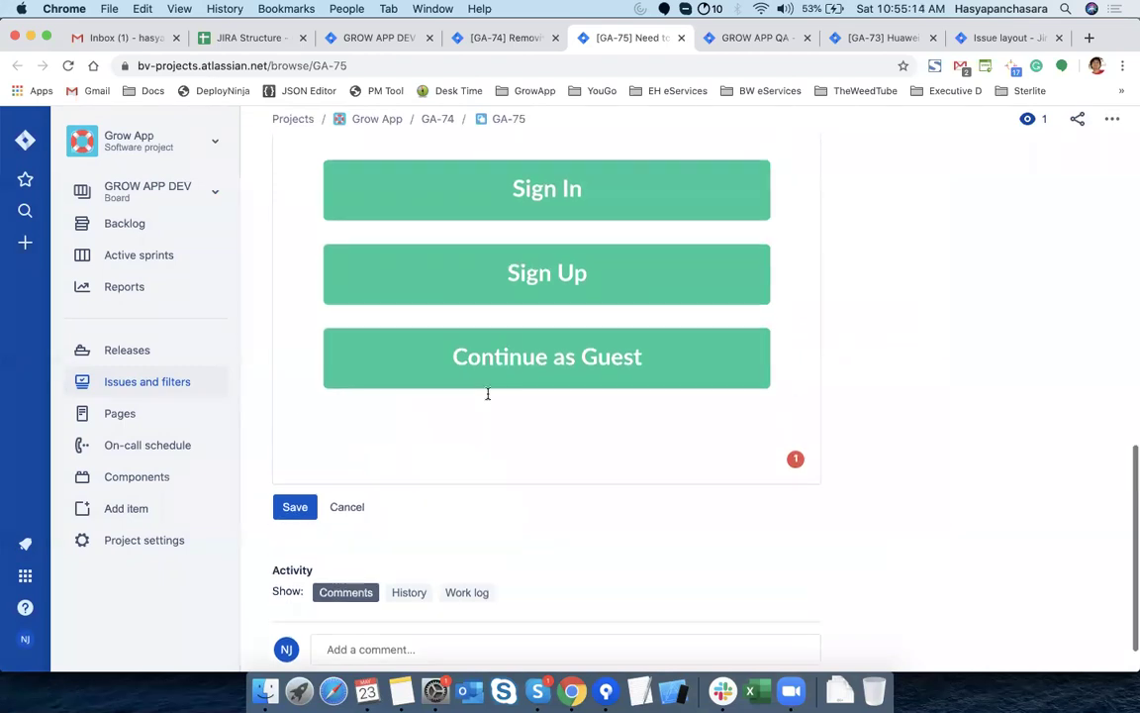
{"action": "scroll", "coordinate": [487, 394], "scroll_direction": "up", "scroll_amount": 10}
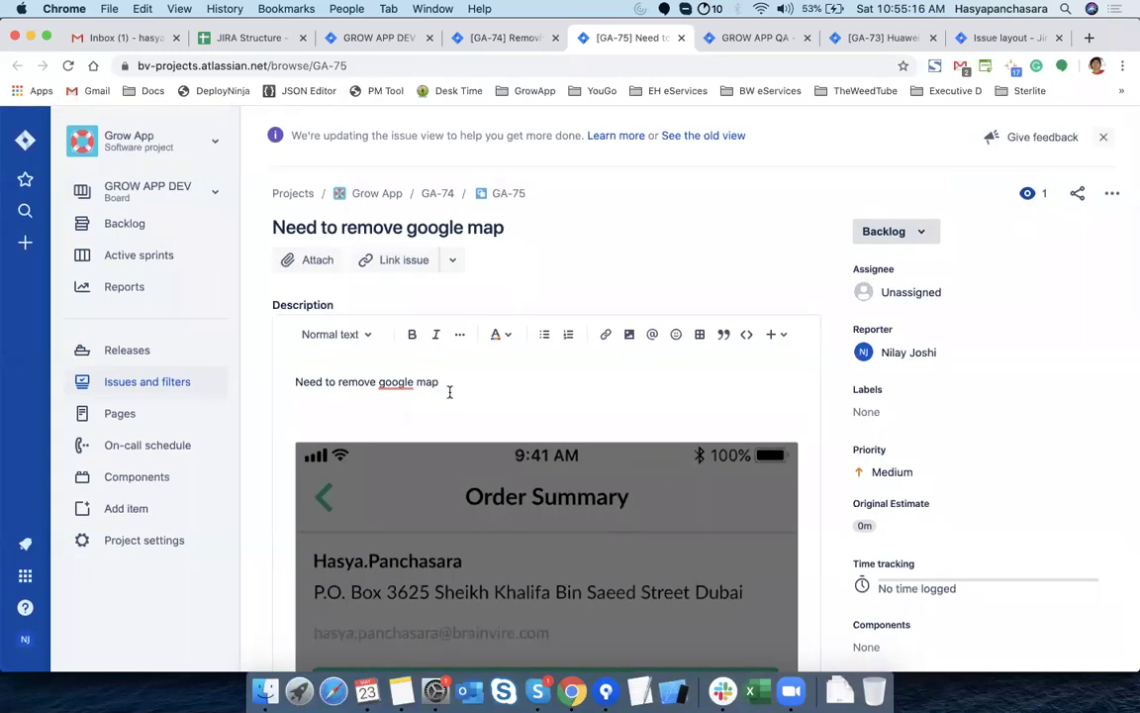
{"action": "mouse_move", "coordinate": [398, 383]}
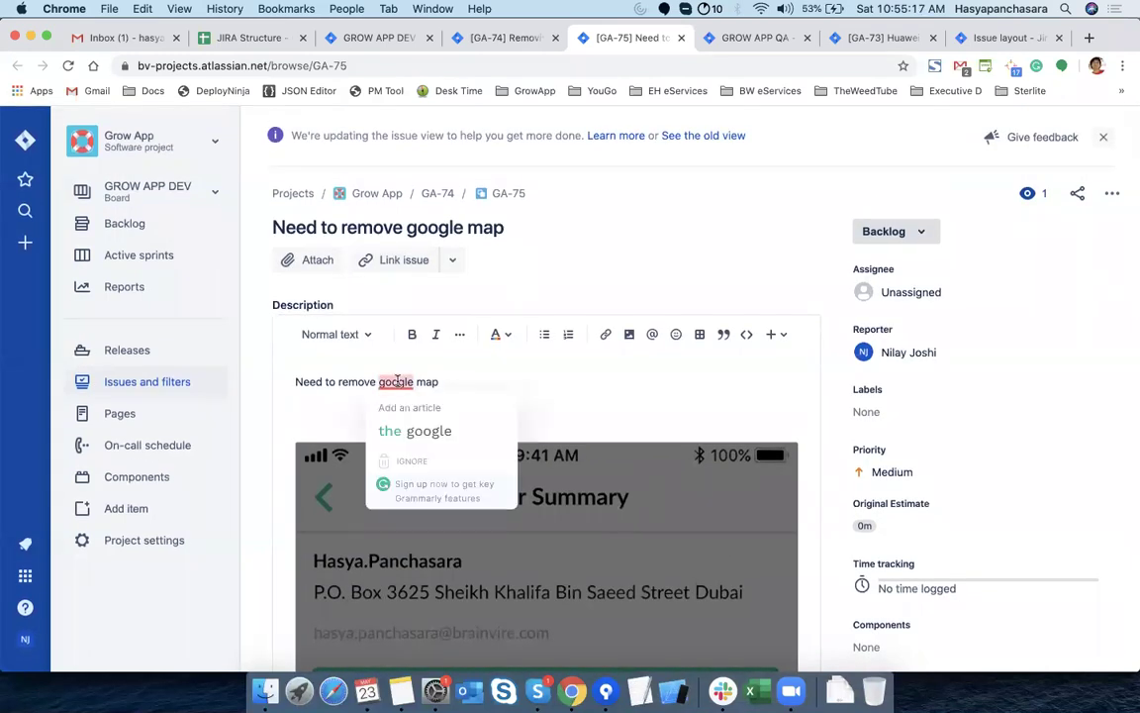
{"action": "left_click", "coordinate": [419, 428]}
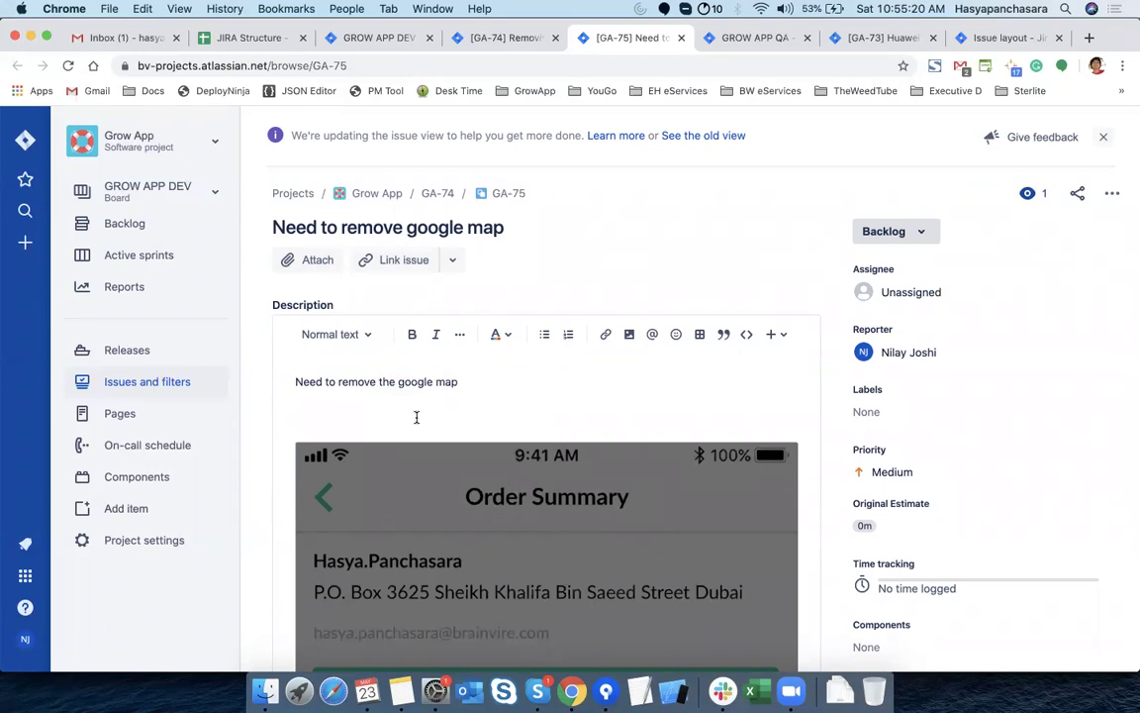
Below the screenshot, type the headings UI and API on separate lines
{"action": "scroll", "coordinate": [415, 416], "scroll_direction": "down", "scroll_amount": 15}
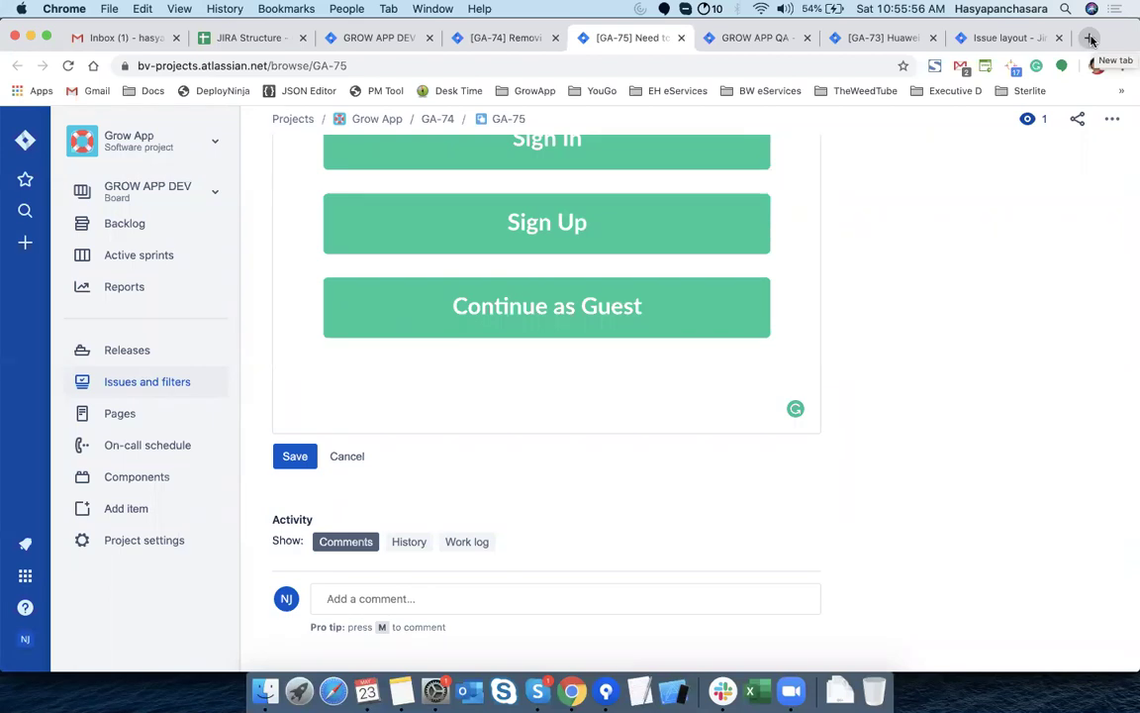
{"action": "scroll", "coordinate": [875, 323], "scroll_direction": "up", "scroll_amount": 1}
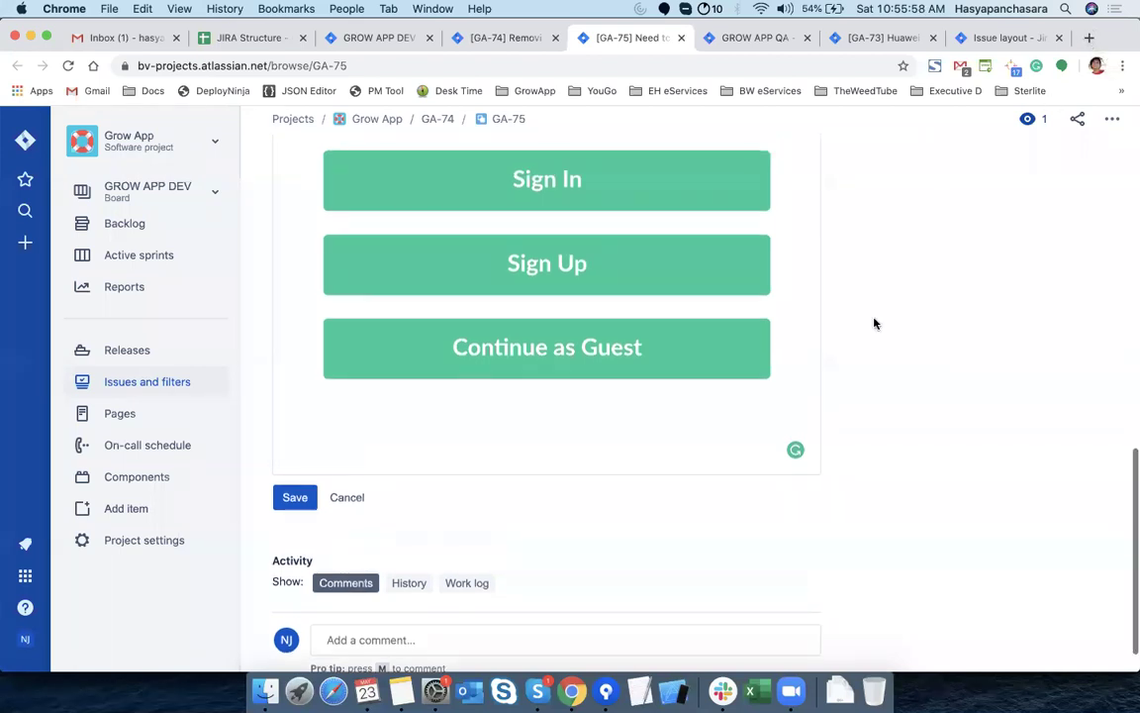
{"action": "type", "text": "UI"}
{"action": "key", "text": "Return"}
{"action": "type", "text": "API"}
{"action": "key", "text": "Return"}
Add the headings Validation and Test case on new lines after API
{"action": "type", "text": "Validation"}
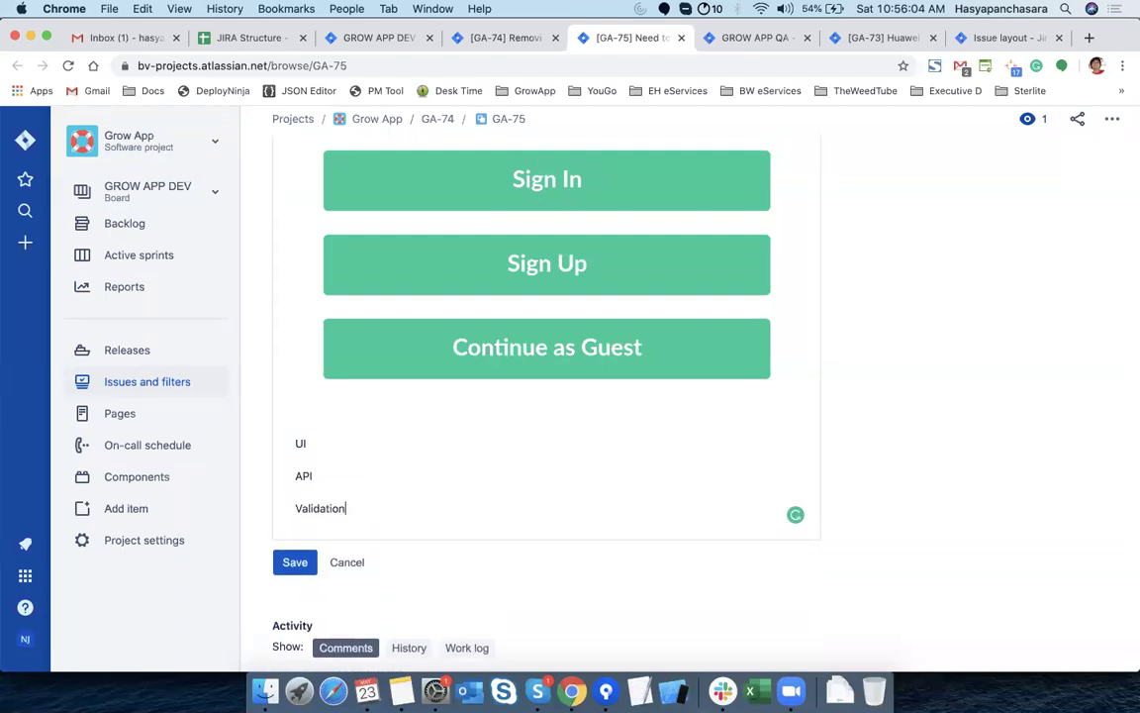
{"action": "key", "text": "Return"}
{"action": "type", "text": "Te"}
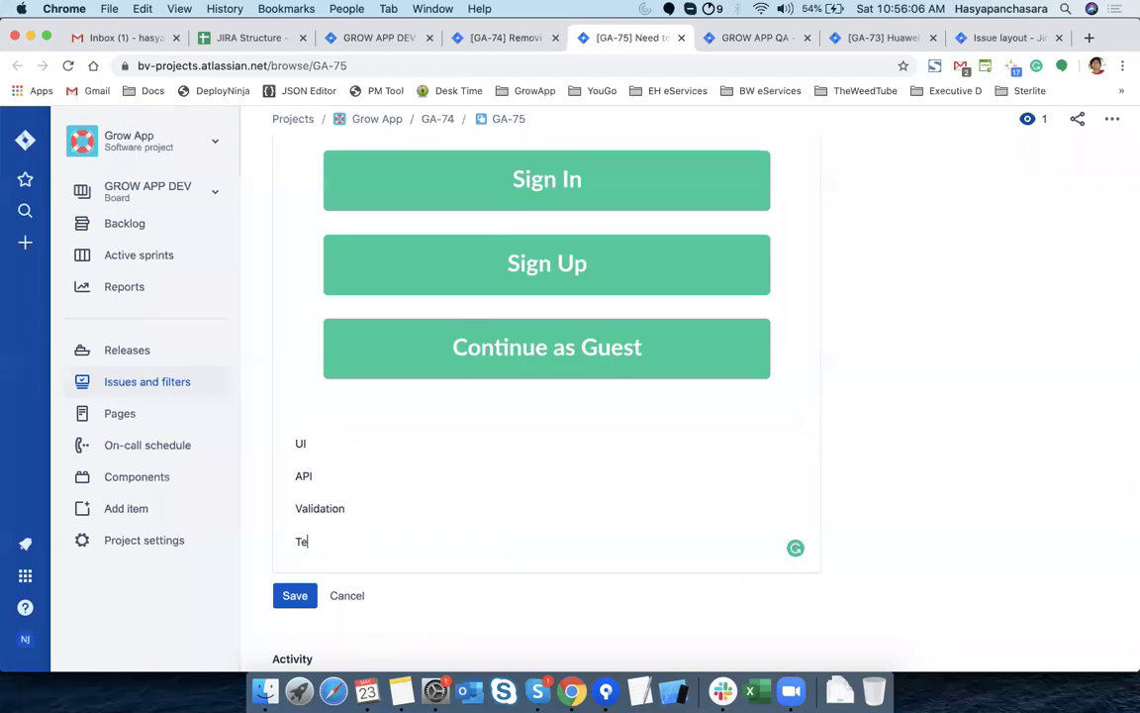
{"action": "type", "text": "st case"}
Insert Bussiness logic, In and Out as new lines between UI and API
{"action": "double_click", "coordinate": [299, 443]}
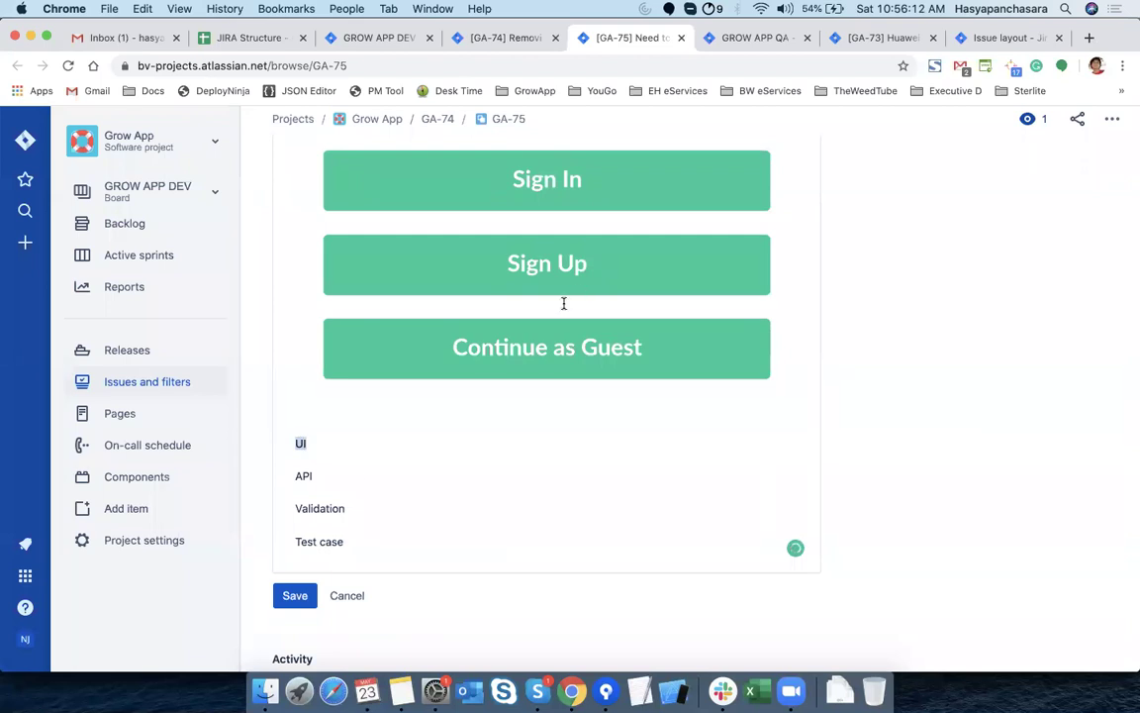
{"action": "left_click", "coordinate": [327, 458]}
{"action": "key", "text": "Down"}
{"action": "key", "text": "Down"}
{"action": "key", "text": "Up"}
{"action": "key", "text": "Up"}
{"action": "key", "text": "Up"}
{"action": "key", "text": "Down"}
{"action": "key", "text": "Return"}
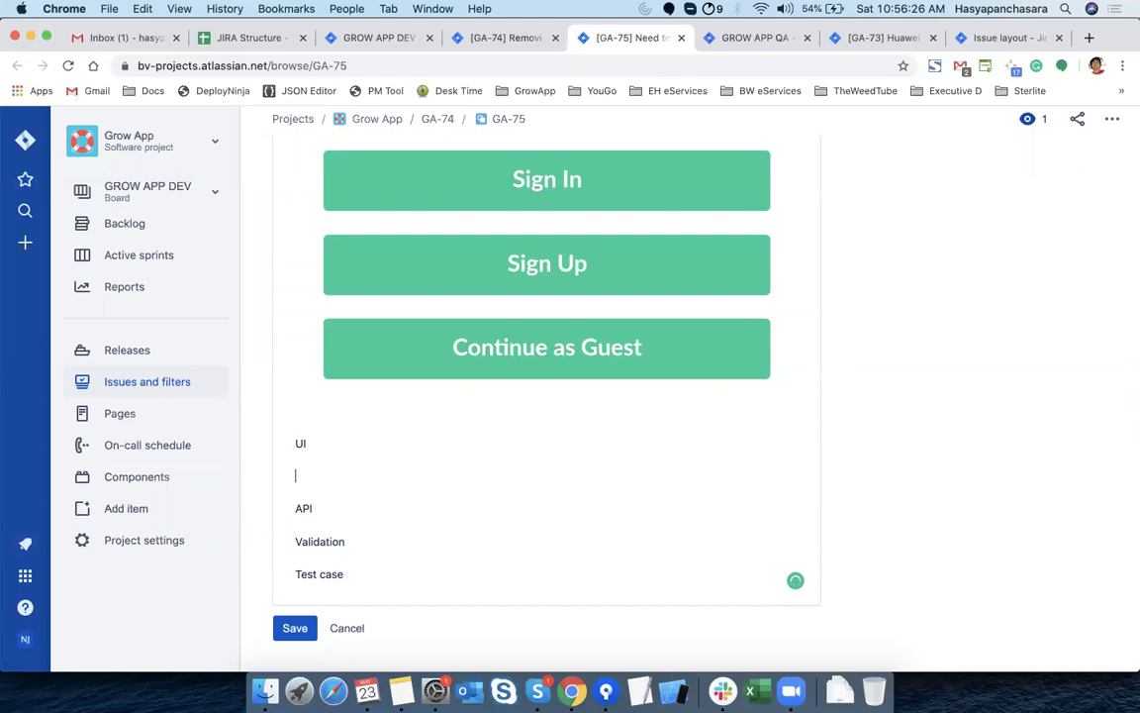
{"action": "type", "text": "Bussiness logic"}
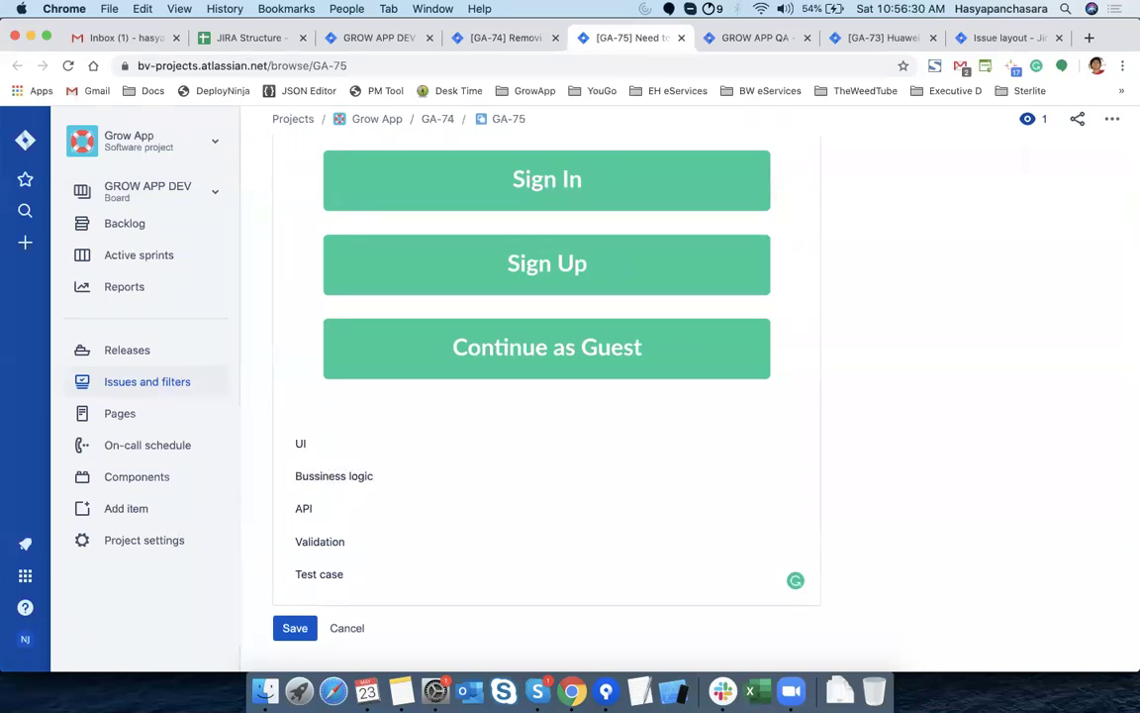
{"action": "key", "text": "Return"}
{"action": "type", "text": "In"}
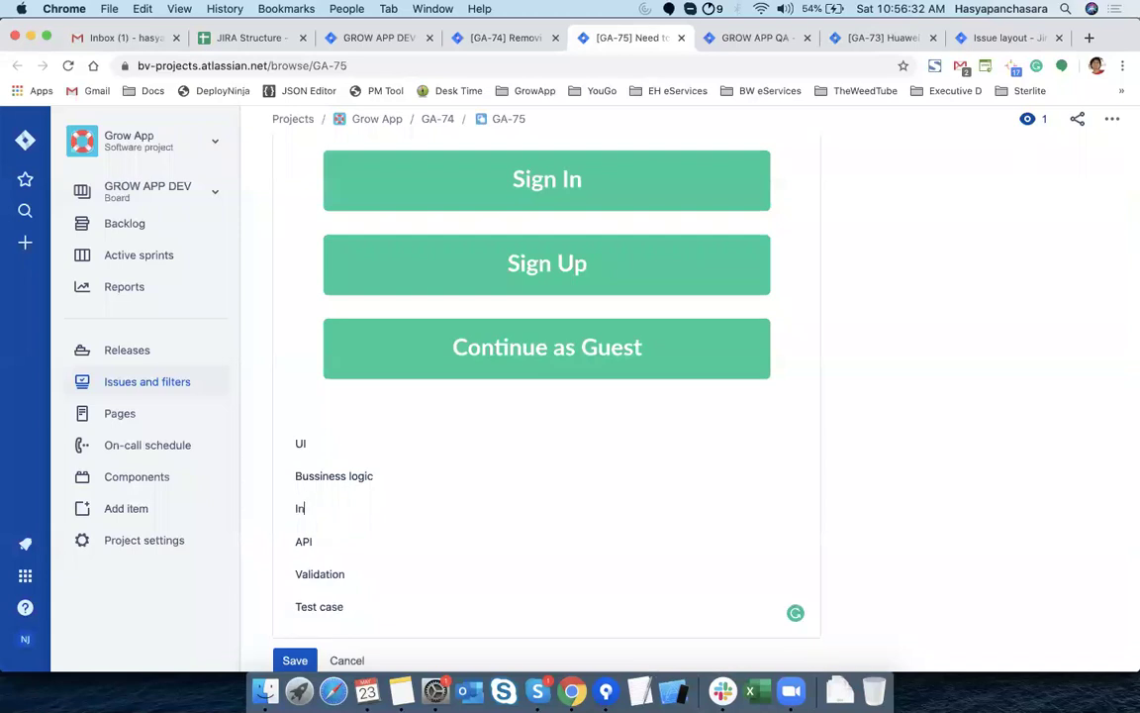
{"action": "key", "text": "Return"}
{"action": "type", "text": "Out"}
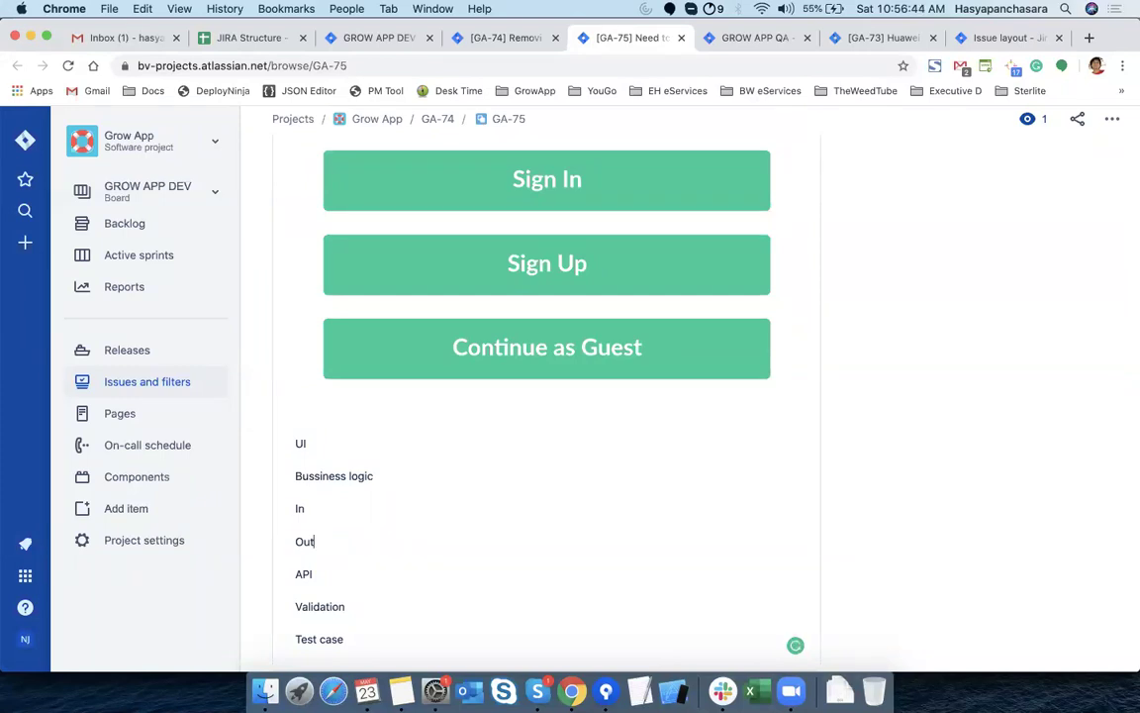
Select the heading lines and save GA-75's description
{"action": "left_click", "coordinate": [326, 507]}
{"action": "scroll", "coordinate": [327, 507], "scroll_direction": "down", "scroll_amount": 1}
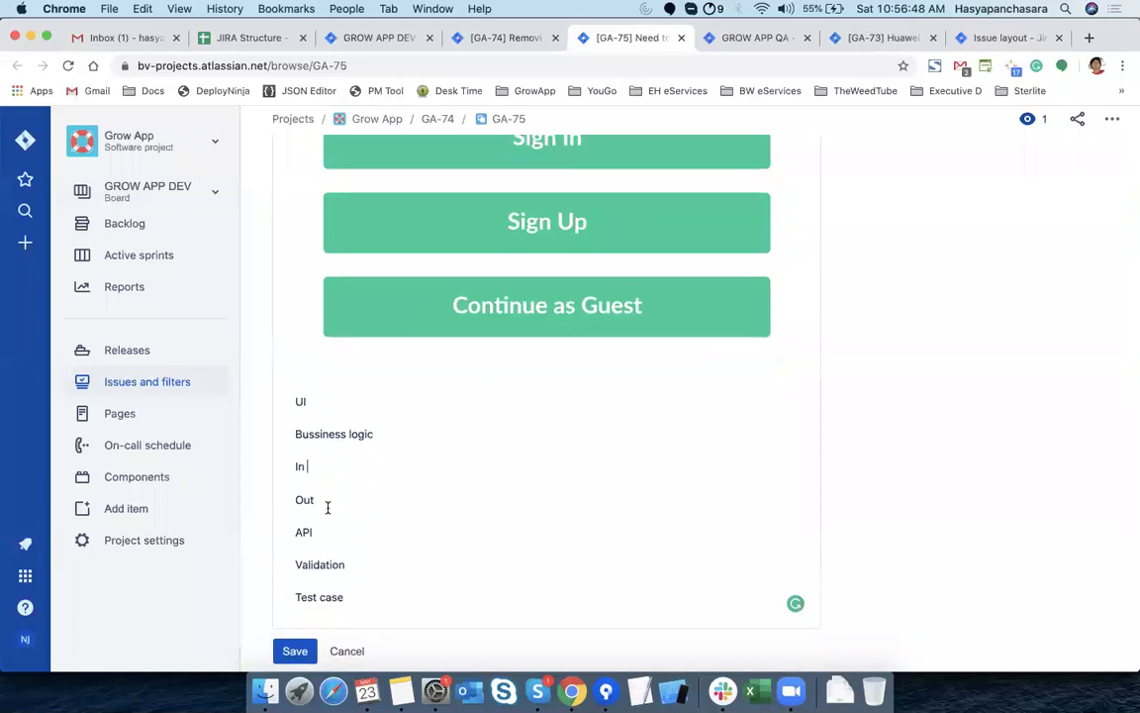
{"action": "left_click_drag", "start_coordinate": [297, 400], "coordinate": [379, 592]}
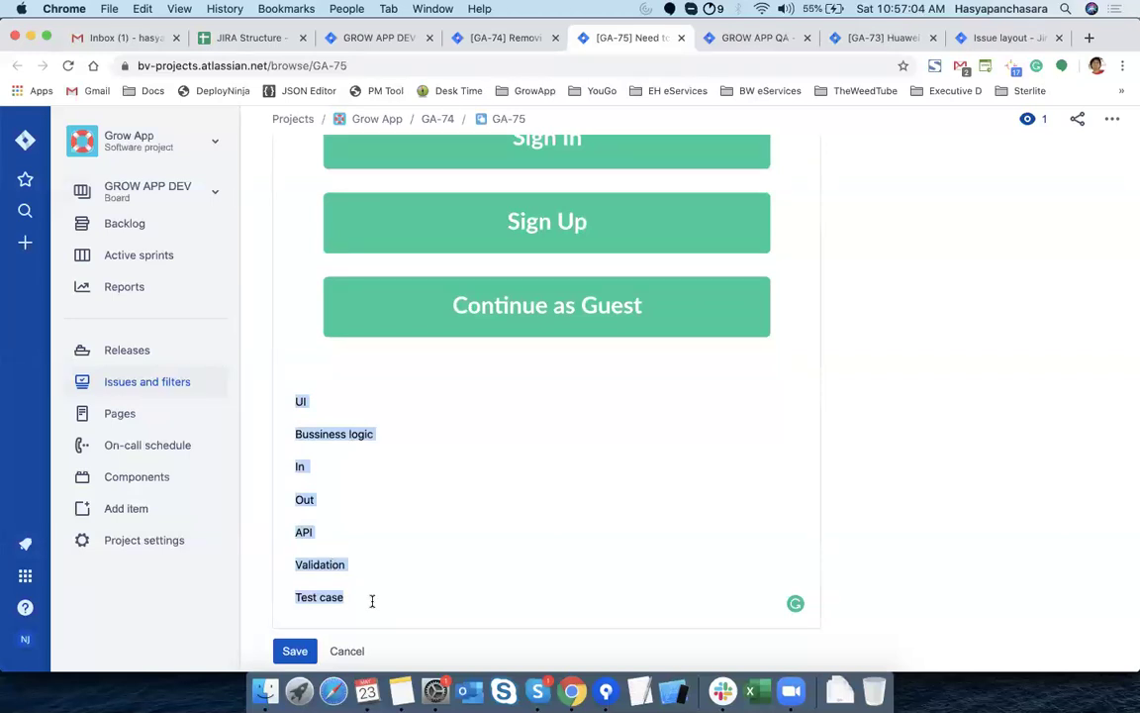
{"action": "scroll", "coordinate": [372, 601], "scroll_direction": "down", "scroll_amount": 3}
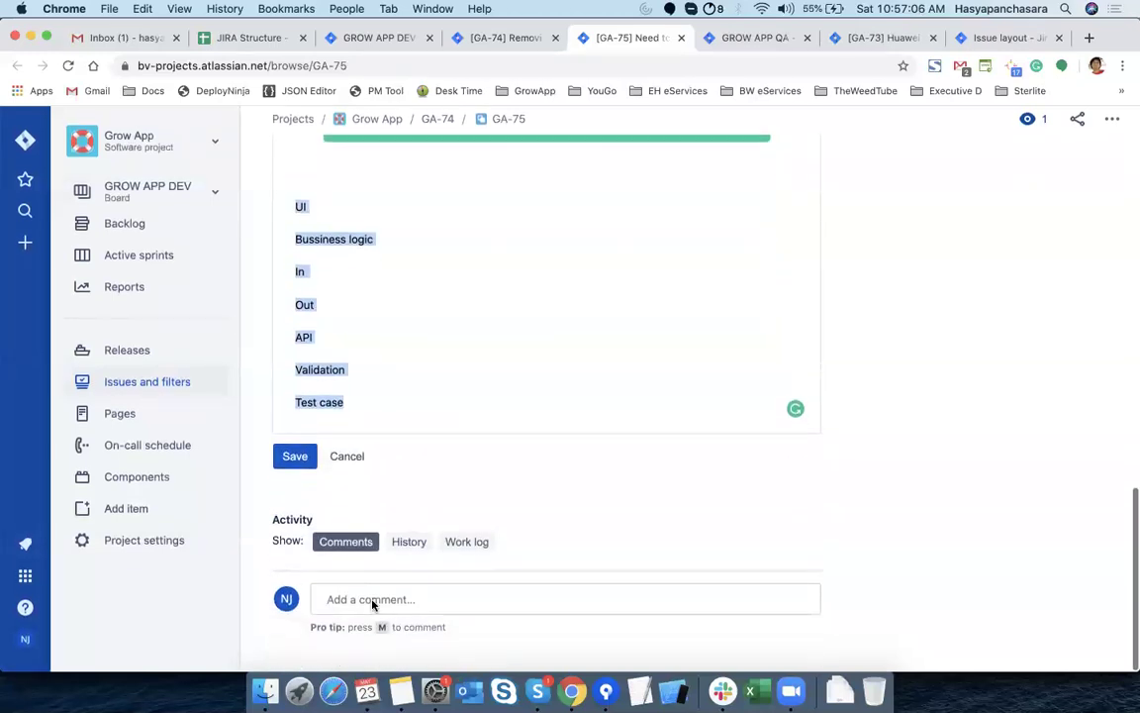
{"action": "left_click", "coordinate": [294, 457]}
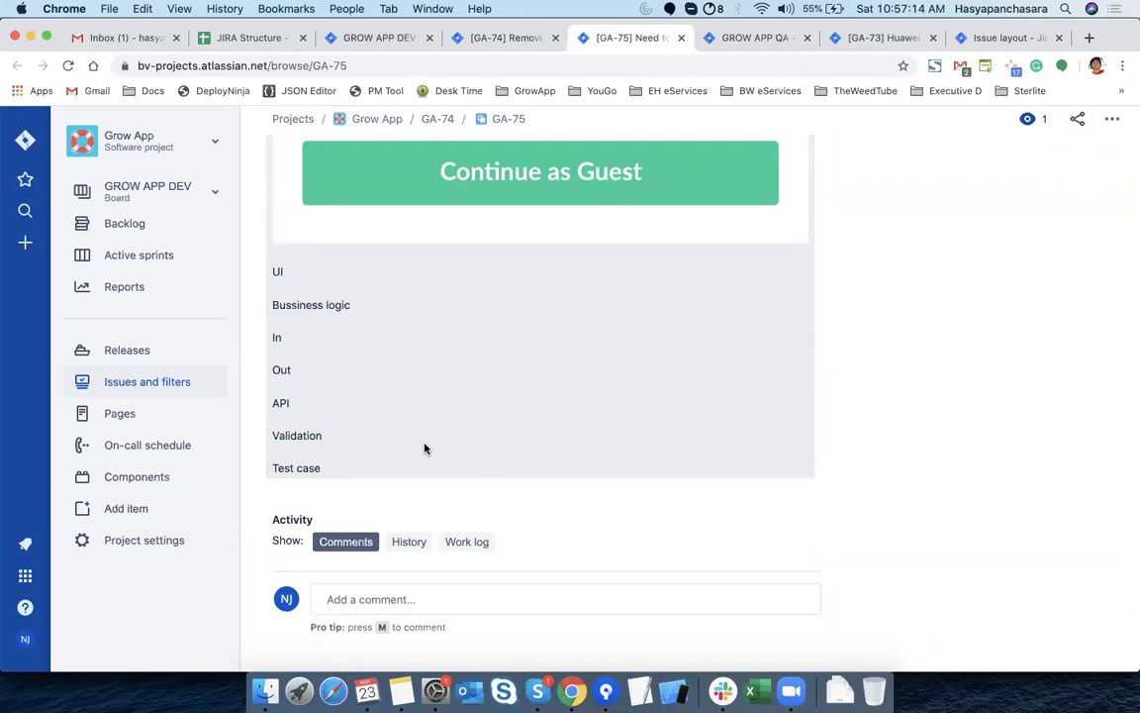
{"action": "scroll", "coordinate": [425, 449], "scroll_direction": "up", "scroll_amount": 5}
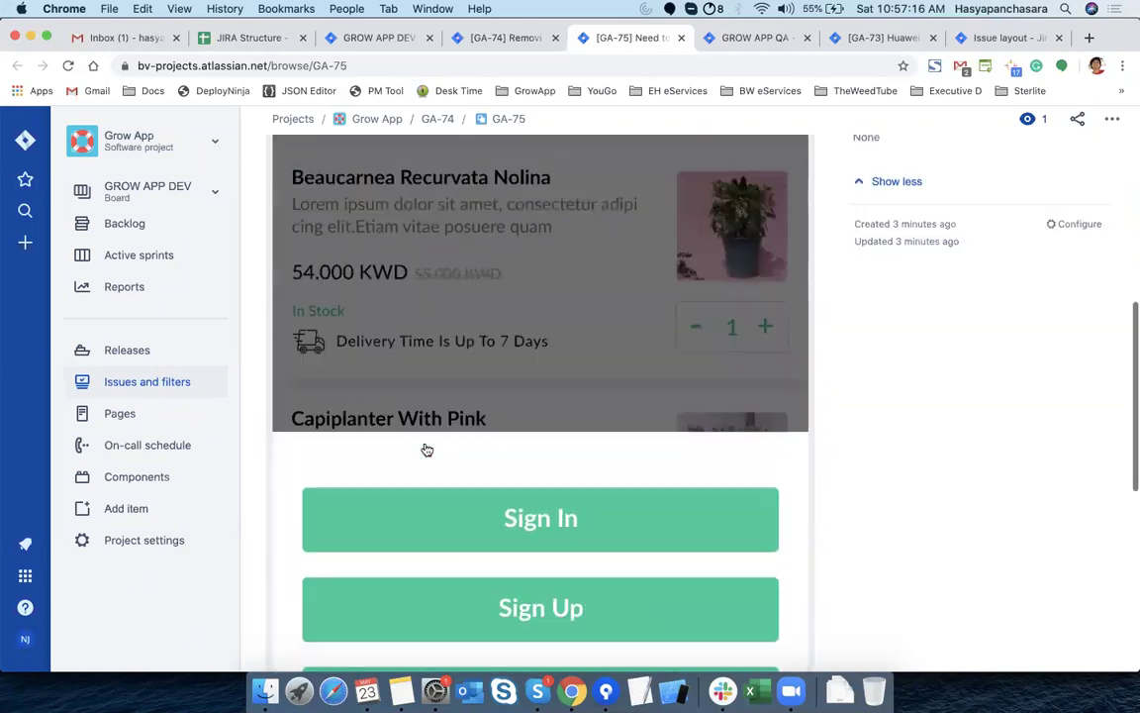
{"action": "scroll", "coordinate": [426, 449], "scroll_direction": "up", "scroll_amount": 6}
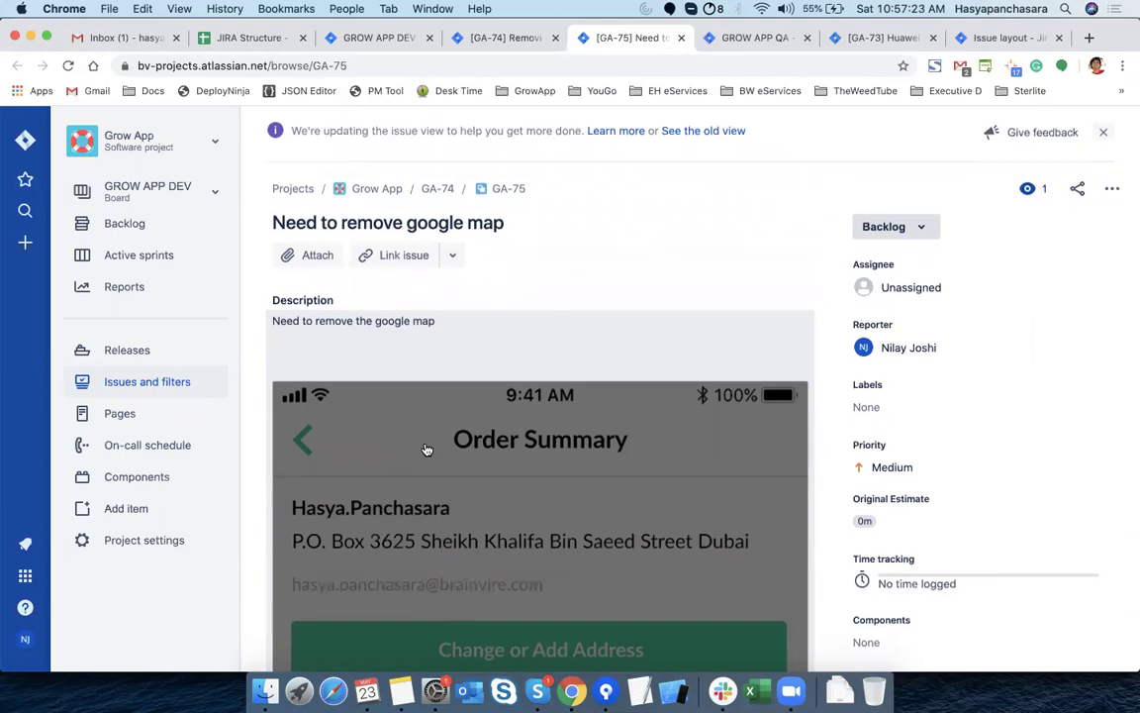
{"action": "scroll", "coordinate": [427, 451], "scroll_direction": "down", "scroll_amount": 10}
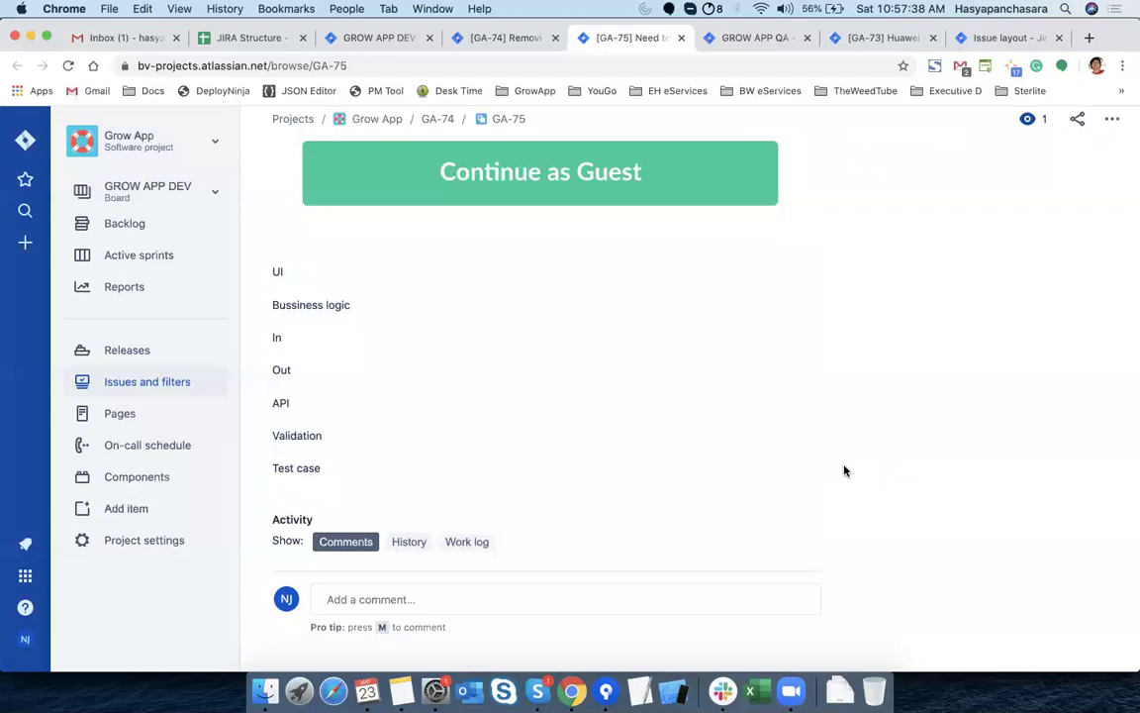
{"action": "scroll", "coordinate": [975, 436], "scroll_direction": "up", "scroll_amount": 5}
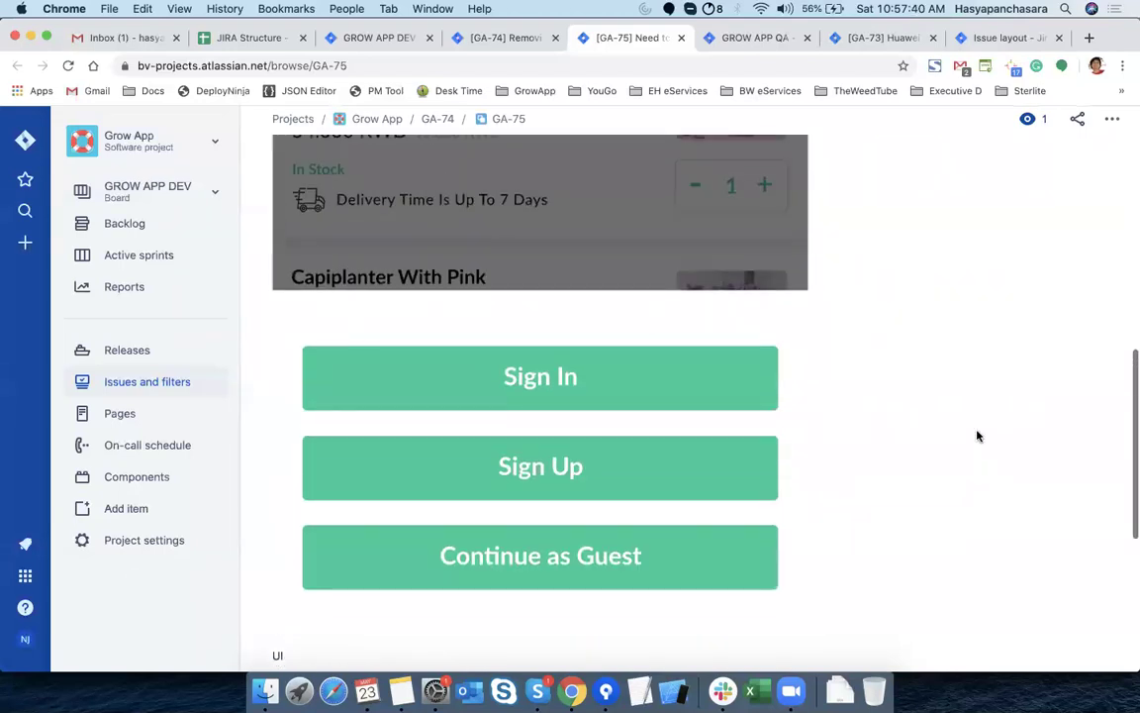
{"action": "scroll", "coordinate": [977, 435], "scroll_direction": "up", "scroll_amount": 5}
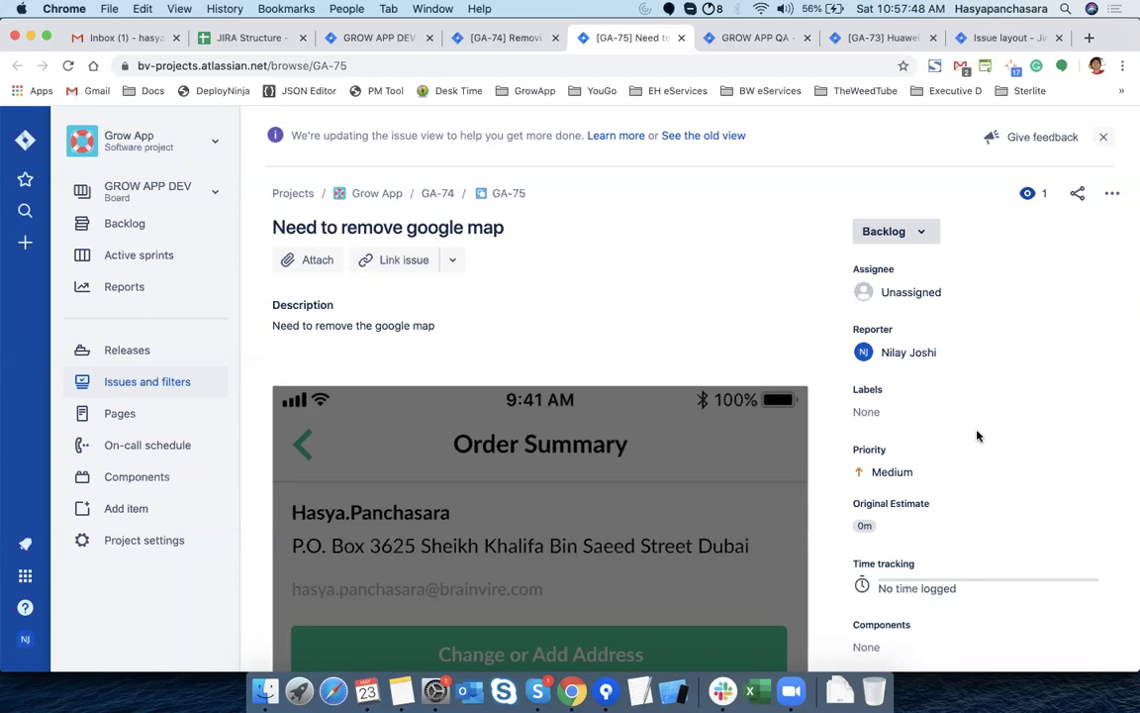
{"action": "scroll", "coordinate": [977, 435], "scroll_direction": "down", "scroll_amount": 1}
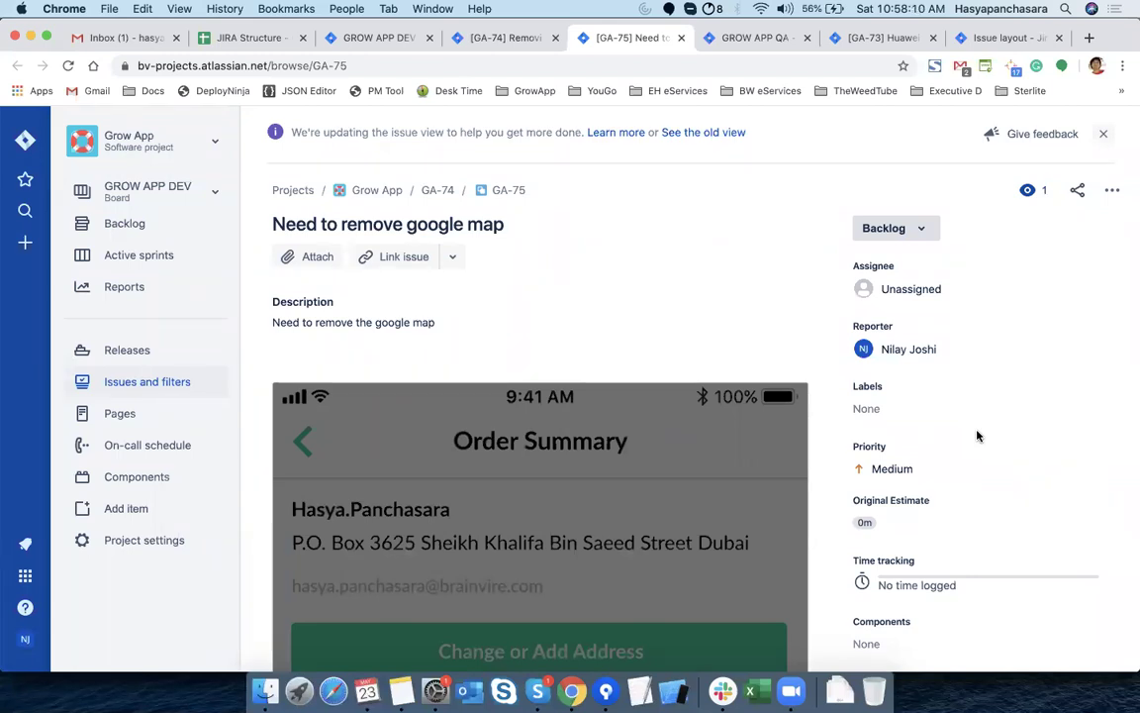
{"action": "scroll", "coordinate": [720, 224], "scroll_direction": "up", "scroll_amount": 2}
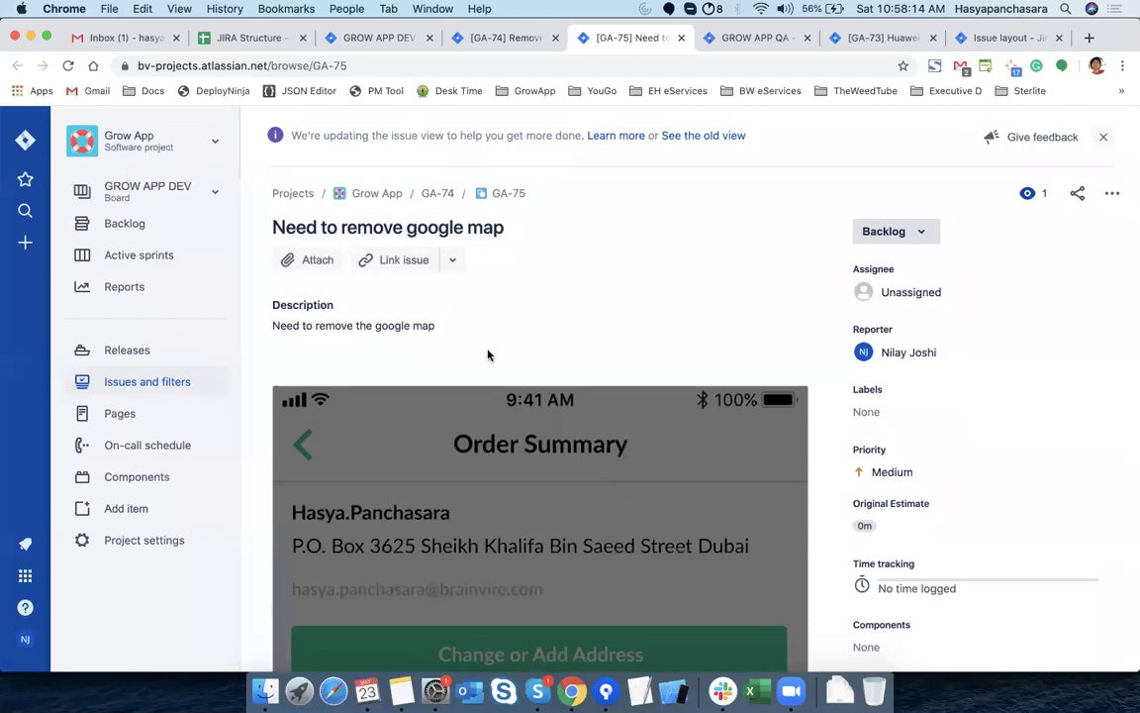
{"action": "scroll", "coordinate": [490, 355], "scroll_direction": "down", "scroll_amount": 10}
{"action": "scroll", "coordinate": [488, 355], "scroll_direction": "down", "scroll_amount": 5}
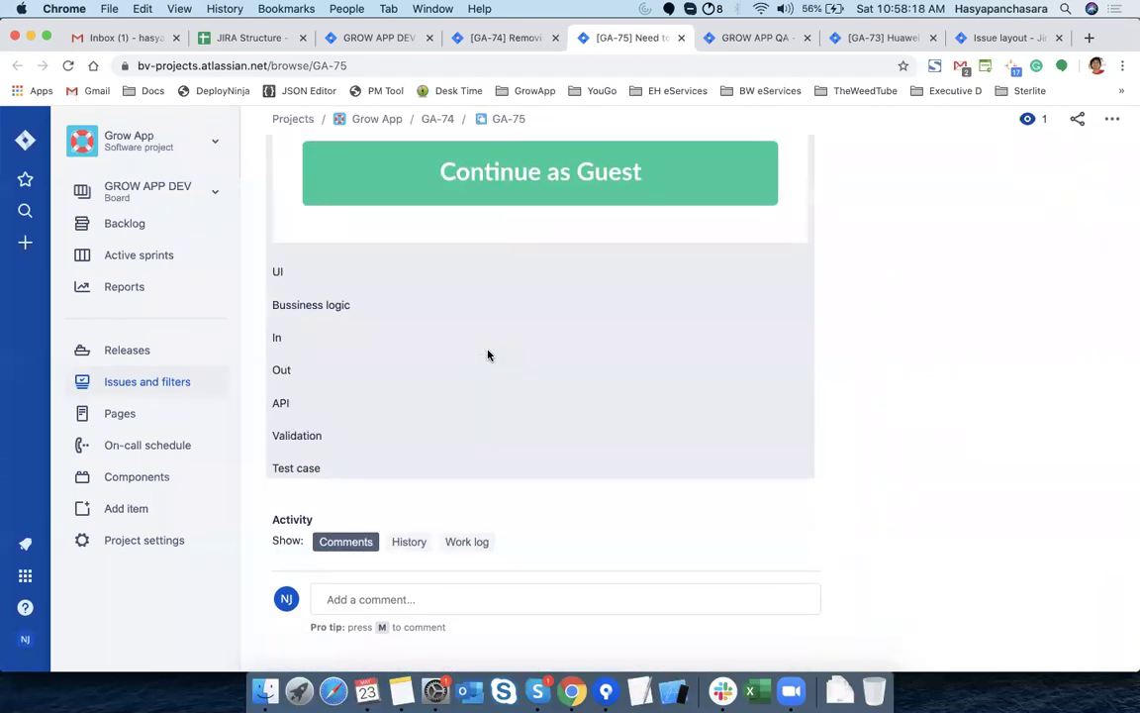
{"action": "scroll", "coordinate": [487, 355], "scroll_direction": "up", "scroll_amount": 10}
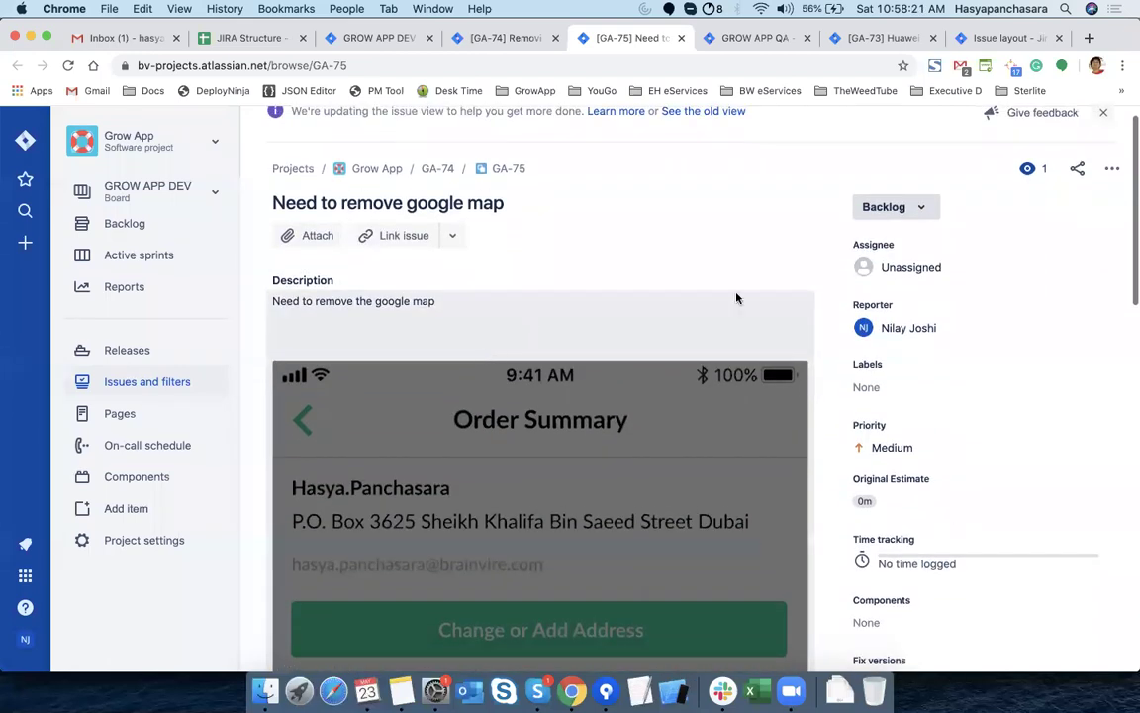
Review the workflow statuses available for subtask GA-75 in its status dropdown
{"action": "left_click", "coordinate": [894, 207]}
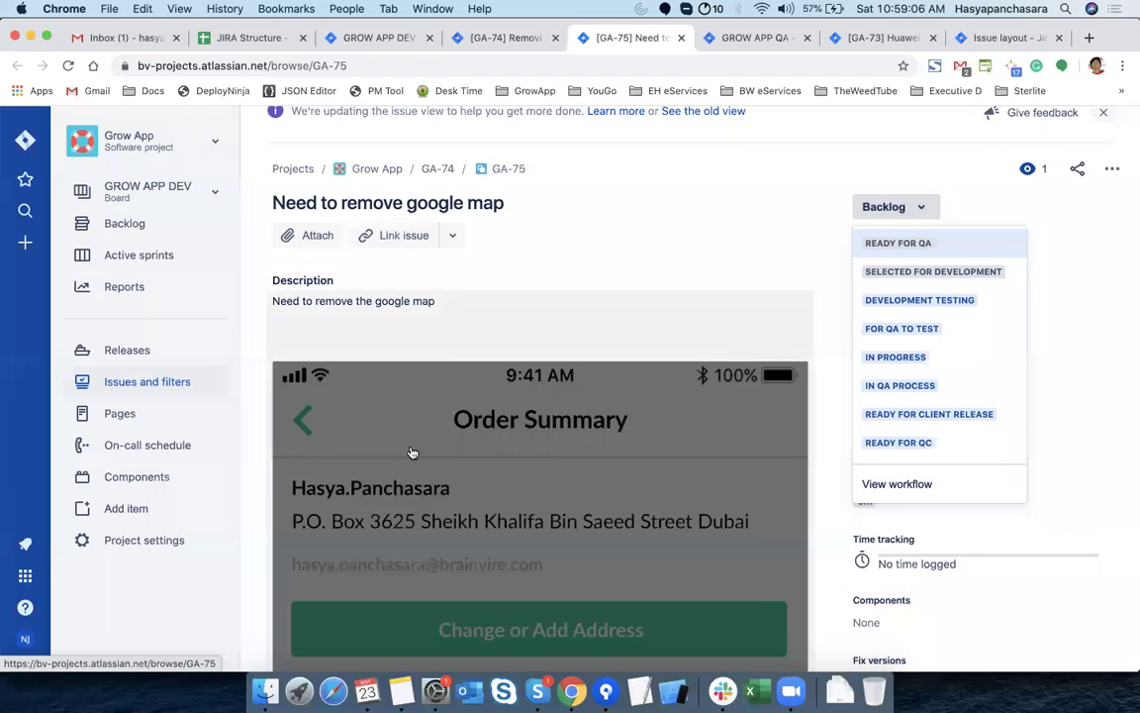
{"action": "scroll", "coordinate": [411, 452], "scroll_direction": "down", "scroll_amount": 10}
{"action": "scroll", "coordinate": [411, 453], "scroll_direction": "down", "scroll_amount": 2}
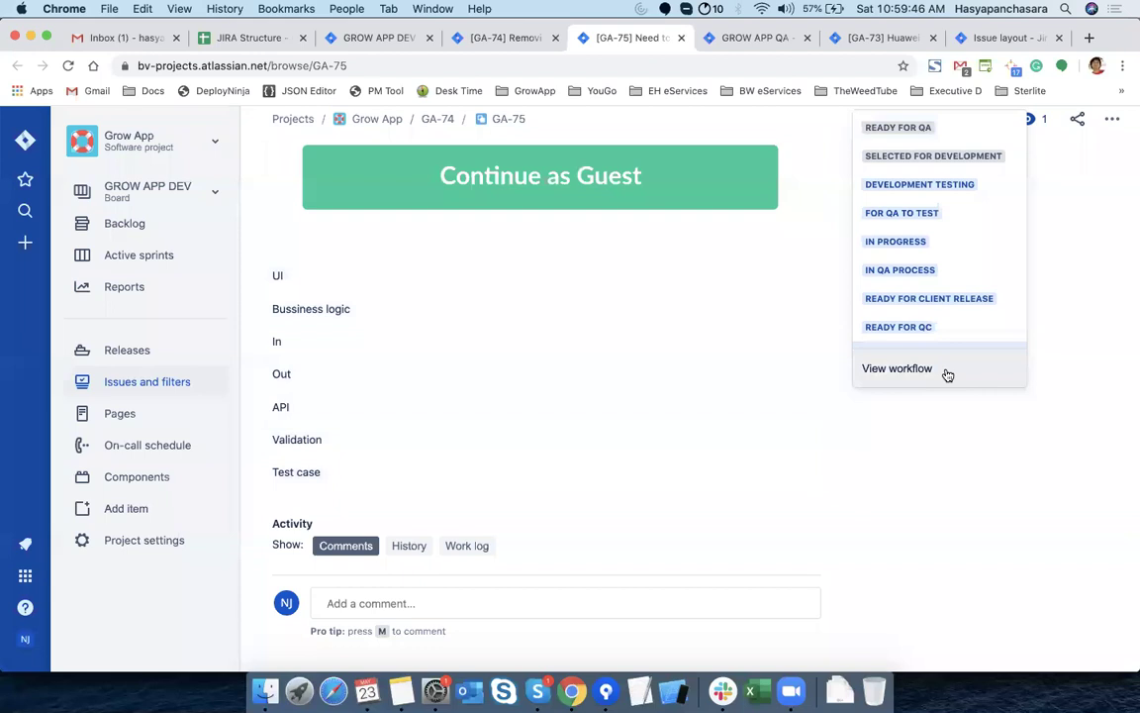
{"action": "left_click", "coordinate": [901, 248]}
Go to the GROW APP DEV backlog, which lists story GA-74
{"action": "scroll", "coordinate": [1000, 446], "scroll_direction": "up", "scroll_amount": 15}
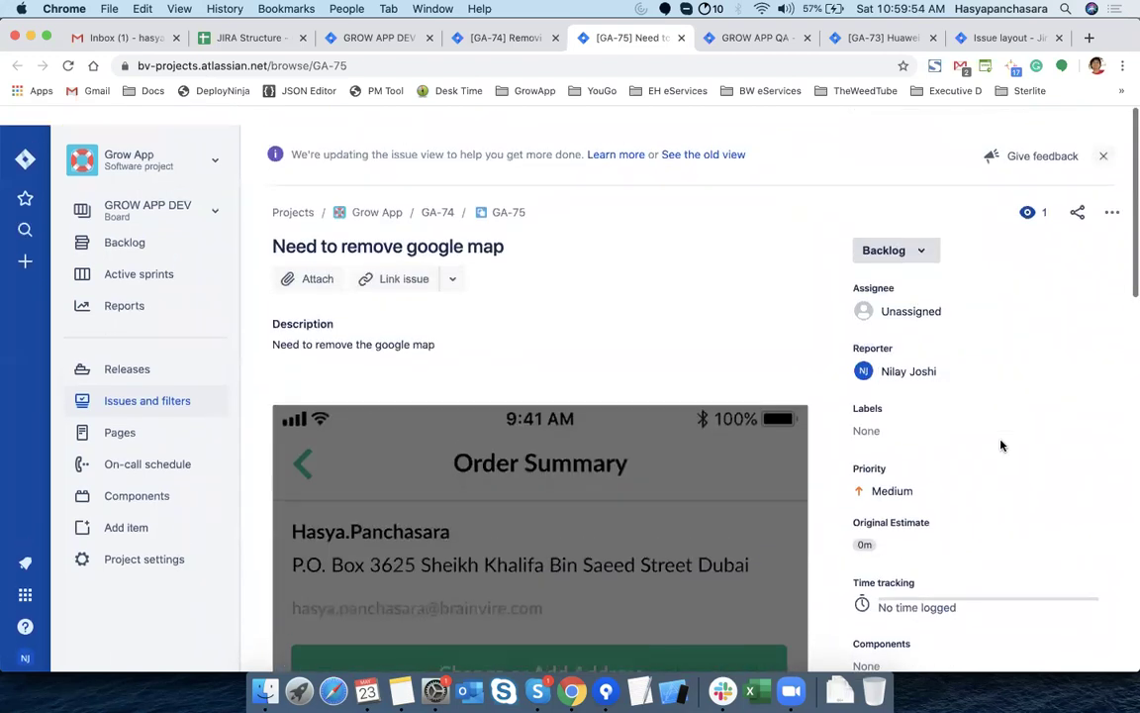
{"action": "left_click", "coordinate": [908, 242]}
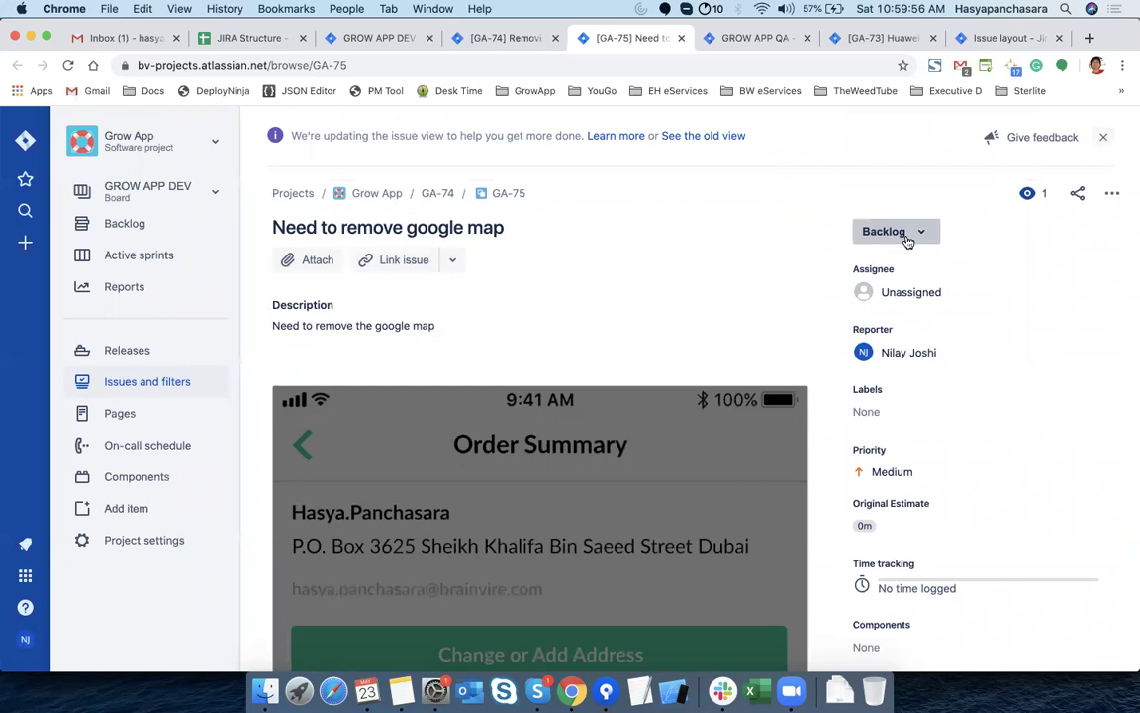
{"action": "left_click", "coordinate": [124, 227]}
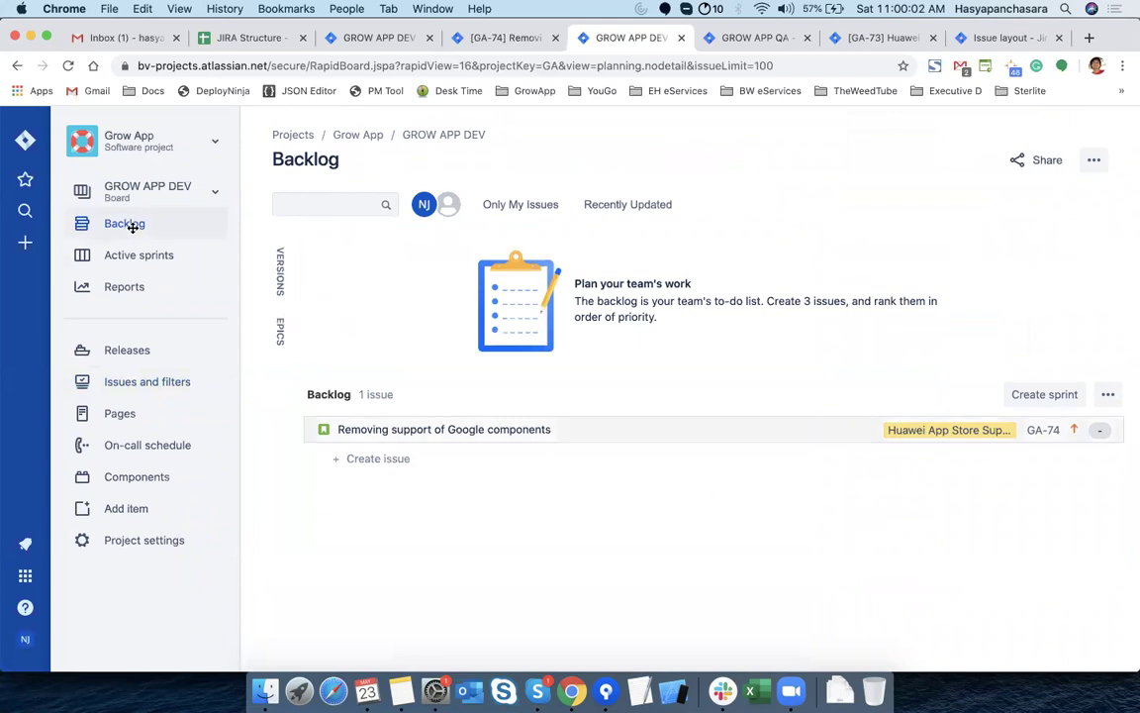
Show the Epics panel beside the backlog and check the GA-73, GA-74 and QA Kanban tabs
{"action": "left_click", "coordinate": [282, 332]}
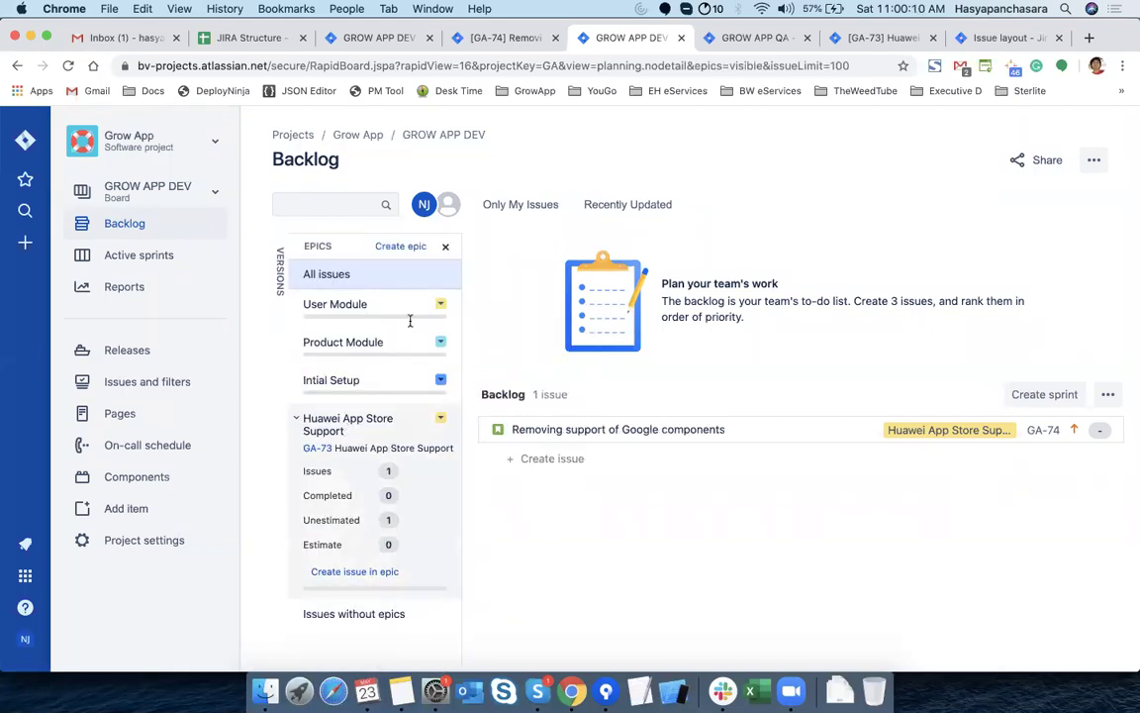
{"action": "left_click", "coordinate": [851, 39]}
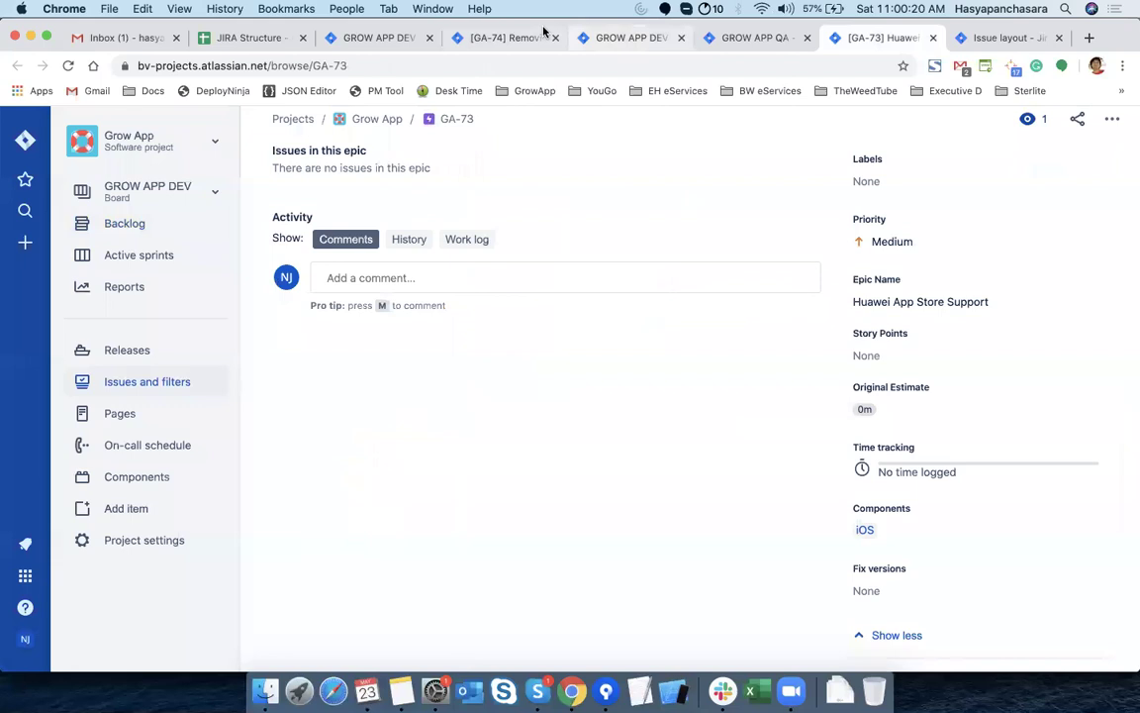
{"action": "key", "text": "super+4"}
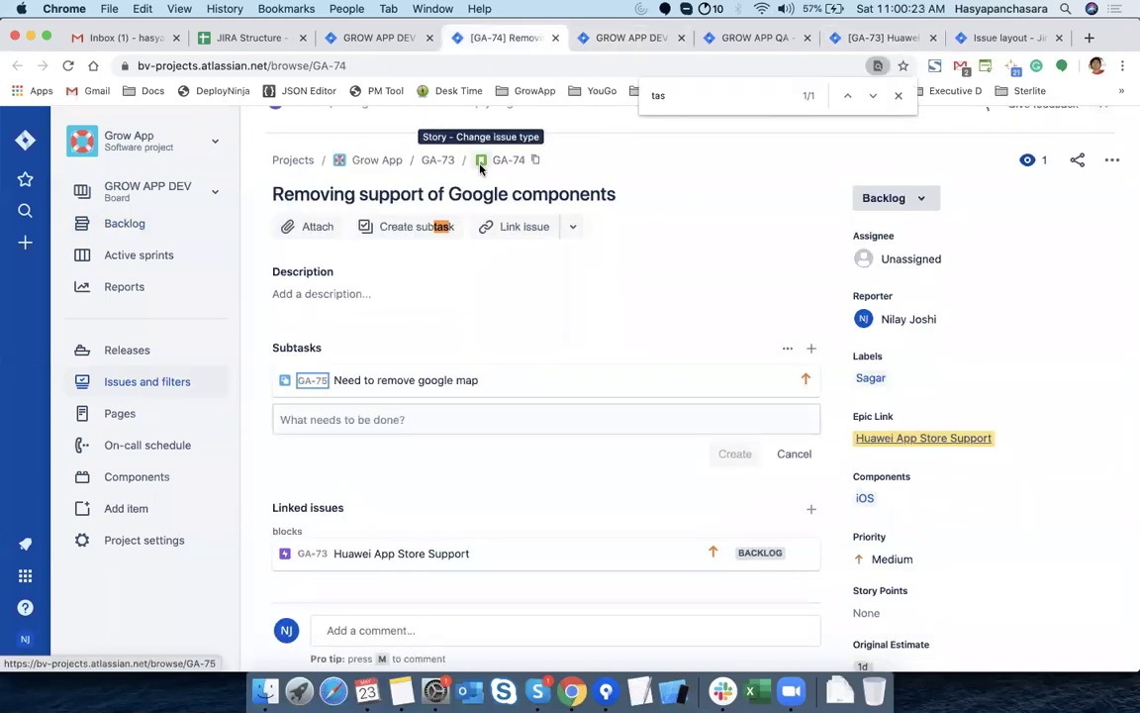
{"action": "left_click", "coordinate": [638, 40]}
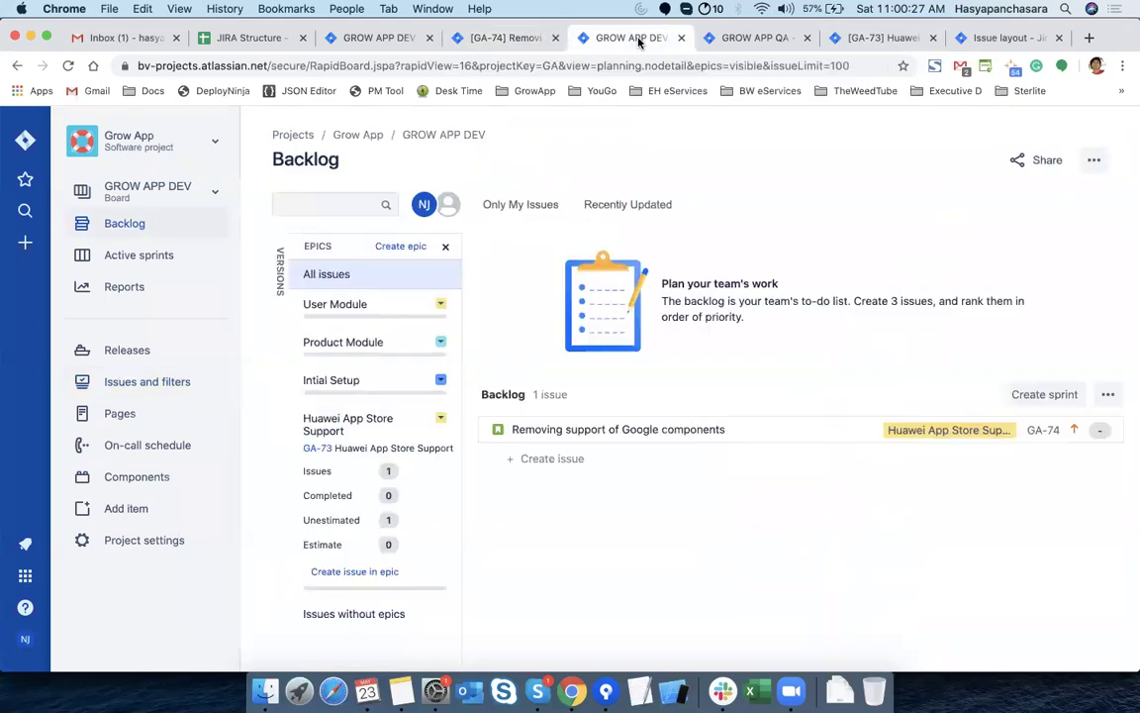
{"action": "left_click", "coordinate": [755, 40]}
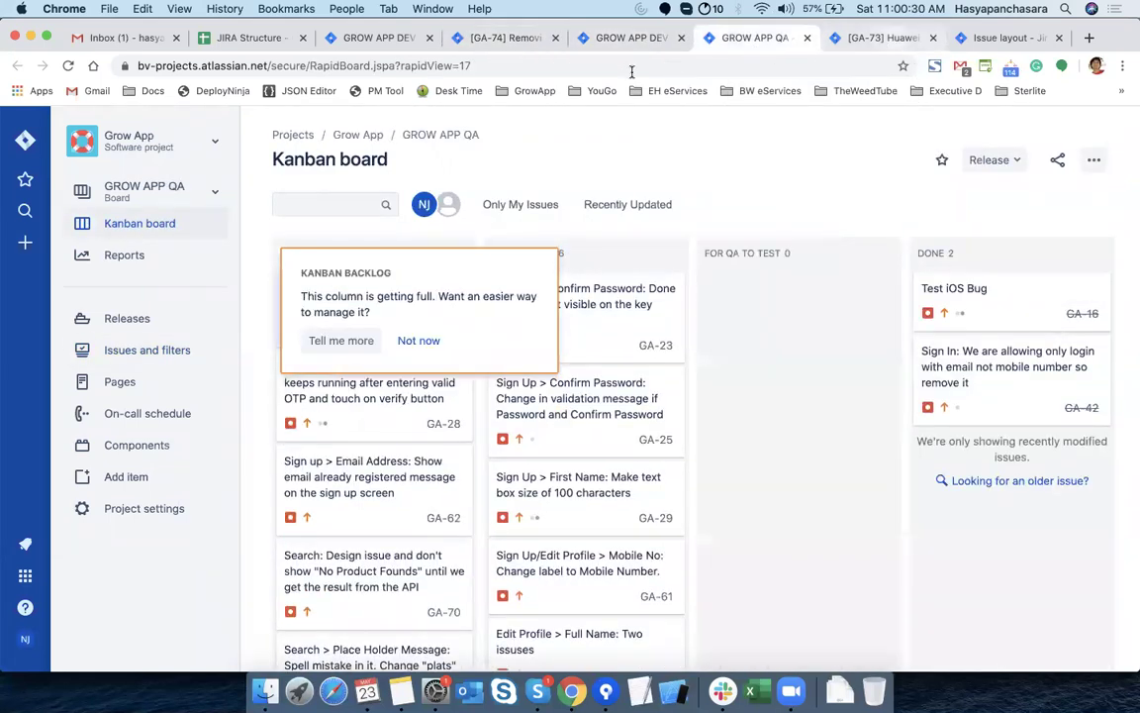
{"action": "left_click", "coordinate": [876, 37]}
Change the GA-73 tab's address to load GA-75, then return to the GA-74 and backlog tabs
{"action": "left_click", "coordinate": [609, 62]}
{"action": "left_click", "coordinate": [610, 62]}
{"action": "key", "text": "BackSpace"}
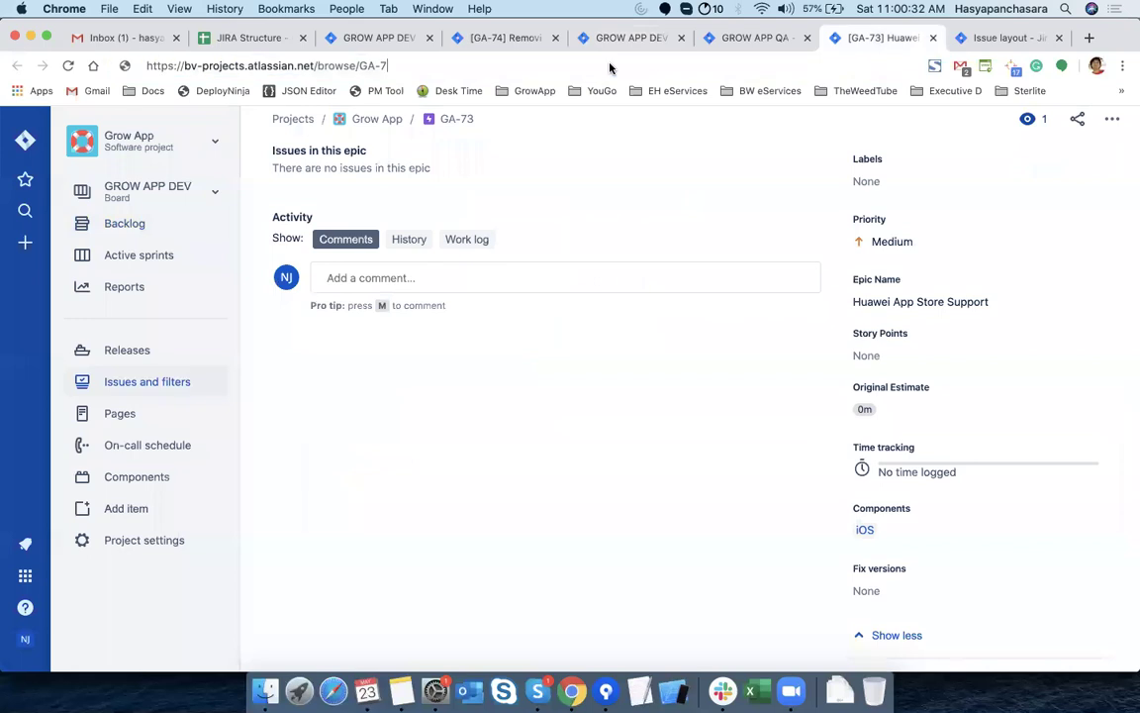
{"action": "type", "text": "5"}
{"action": "key", "text": "Return"}
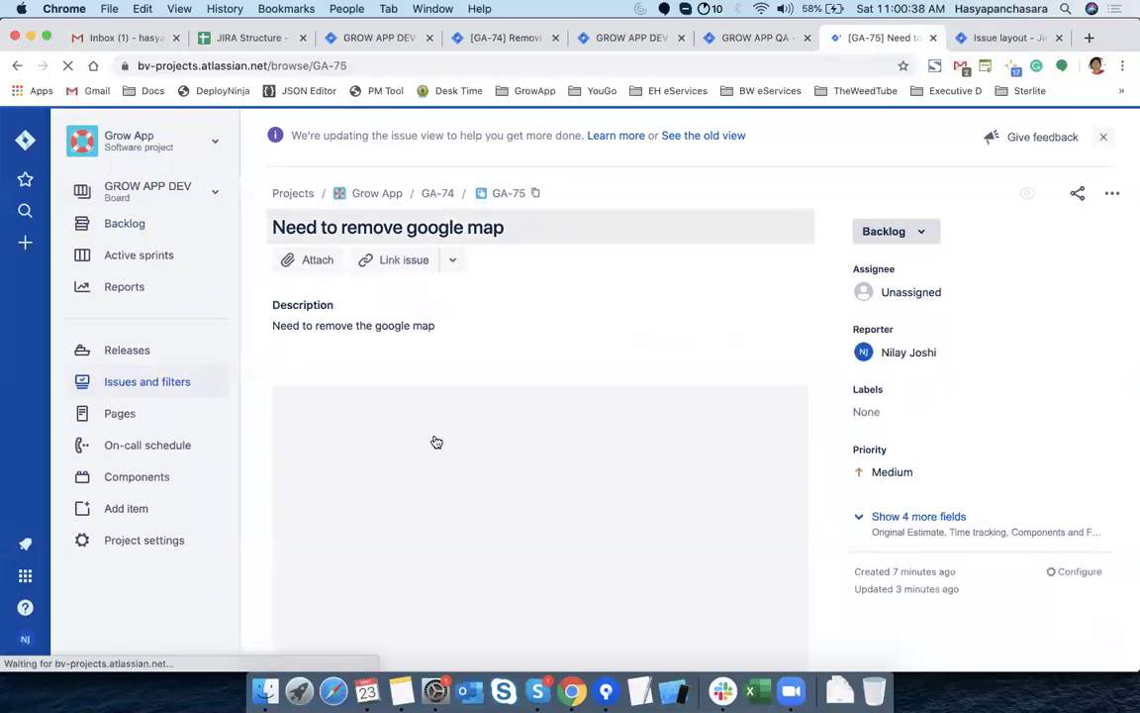
{"action": "scroll", "coordinate": [437, 442], "scroll_direction": "down", "scroll_amount": 5}
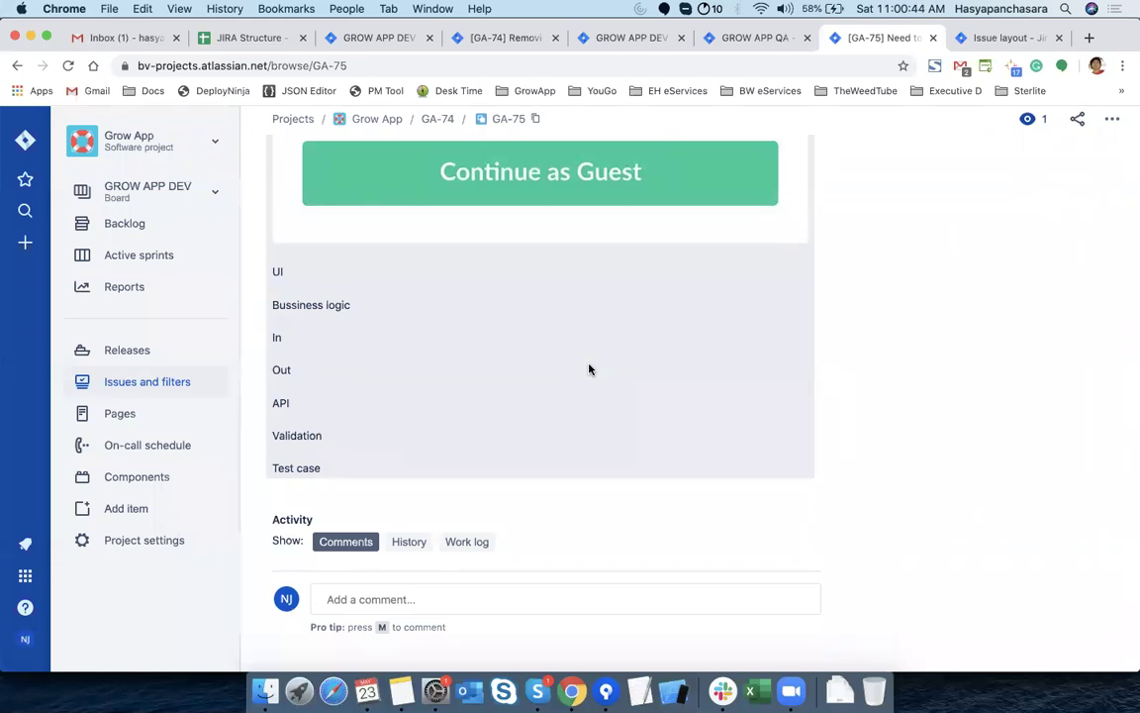
{"action": "scroll", "coordinate": [588, 369], "scroll_direction": "up", "scroll_amount": 5}
{"action": "left_click", "coordinate": [505, 38]}
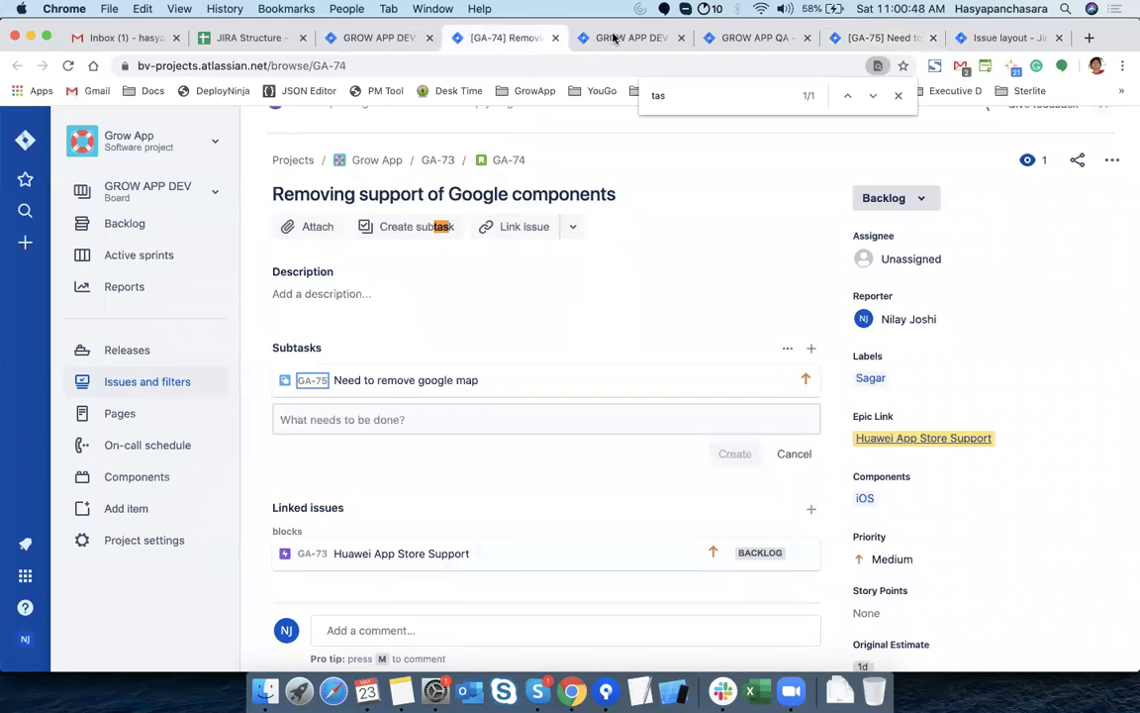
{"action": "left_click", "coordinate": [595, 39]}
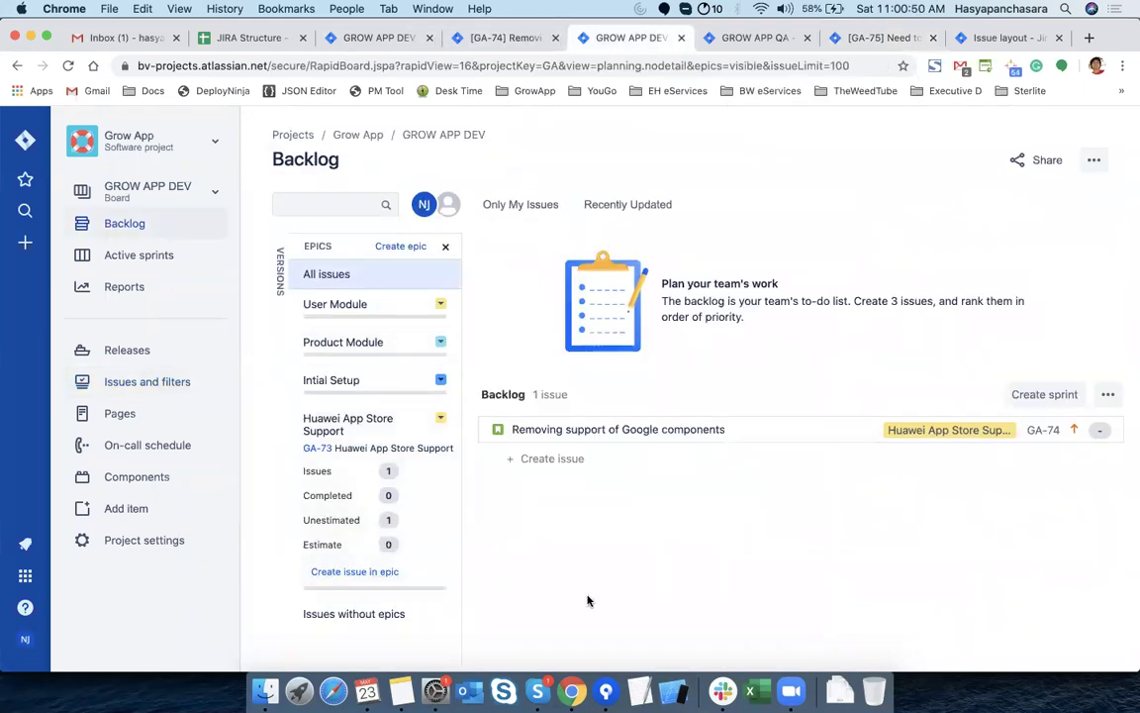
{"action": "left_click", "coordinate": [446, 246]}
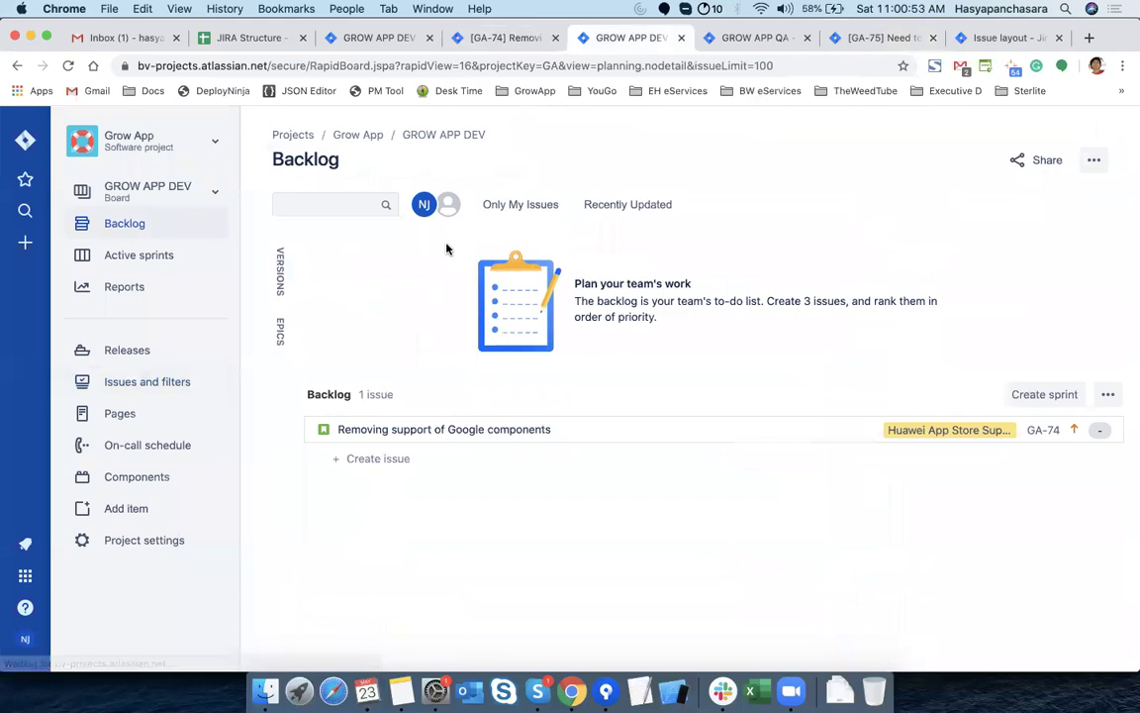
{"action": "left_click", "coordinate": [282, 280]}
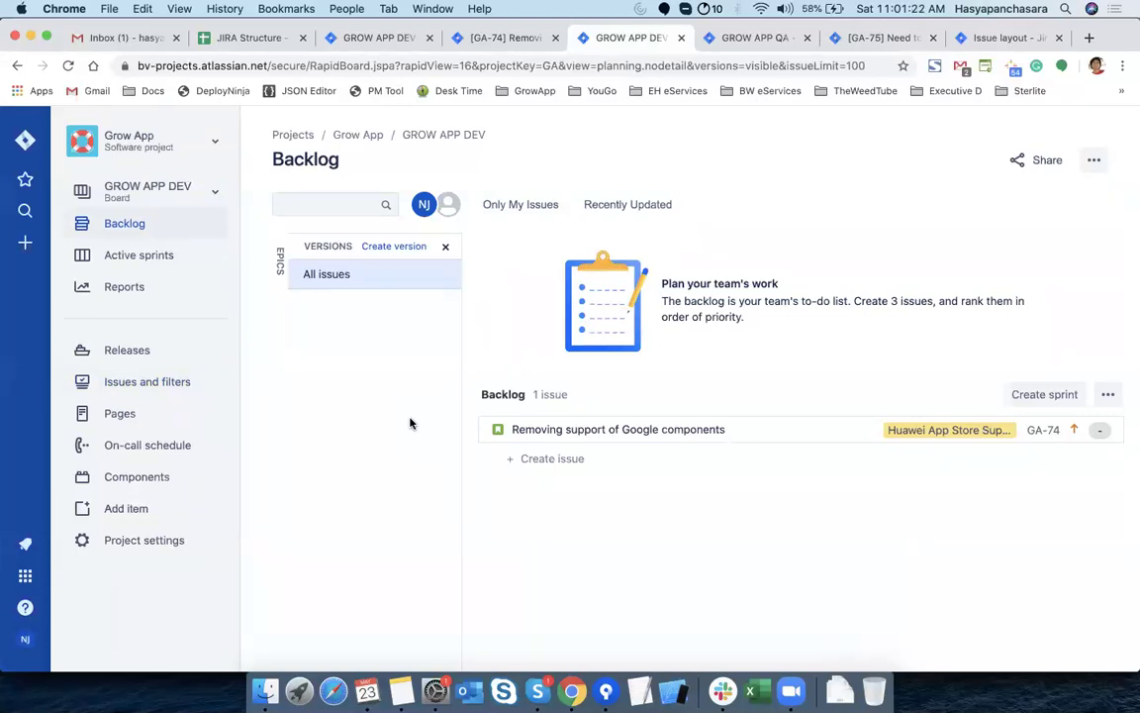
{"action": "left_click", "coordinate": [445, 246]}
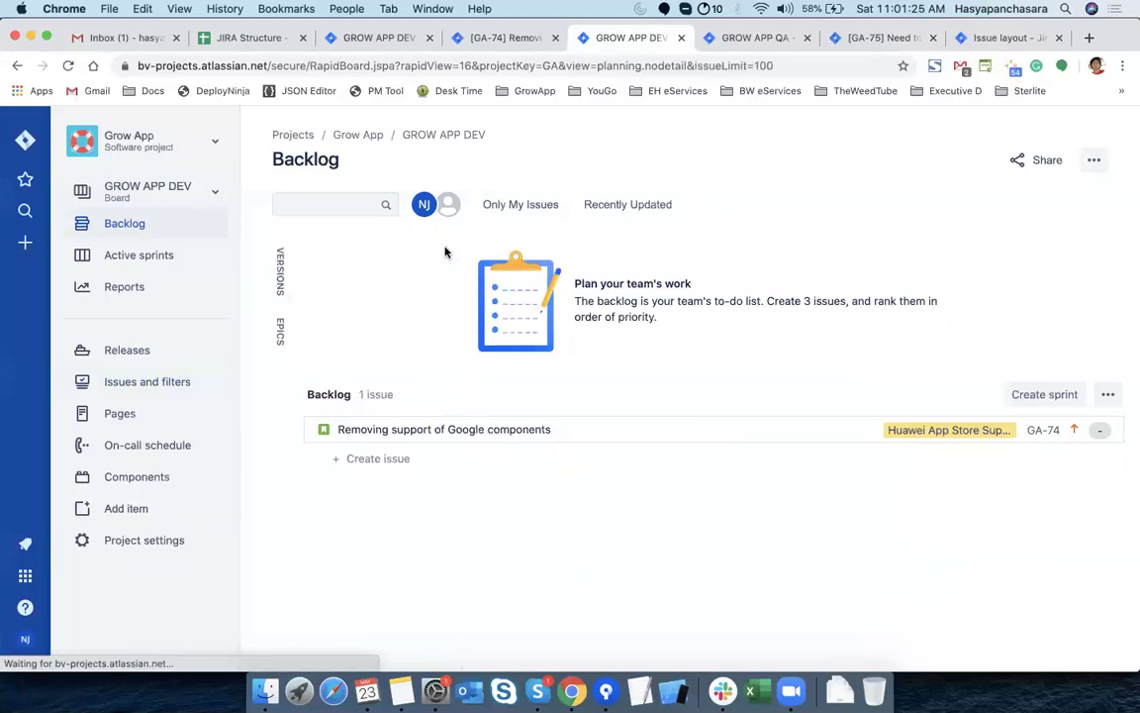
{"action": "left_click", "coordinate": [281, 336]}
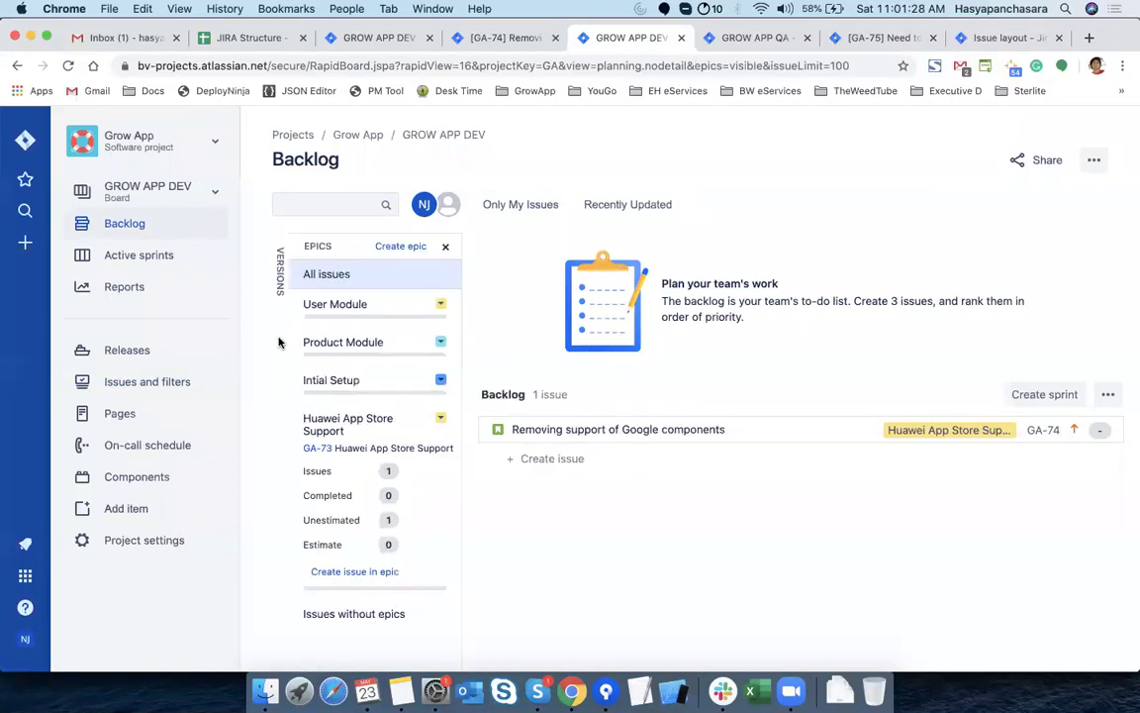
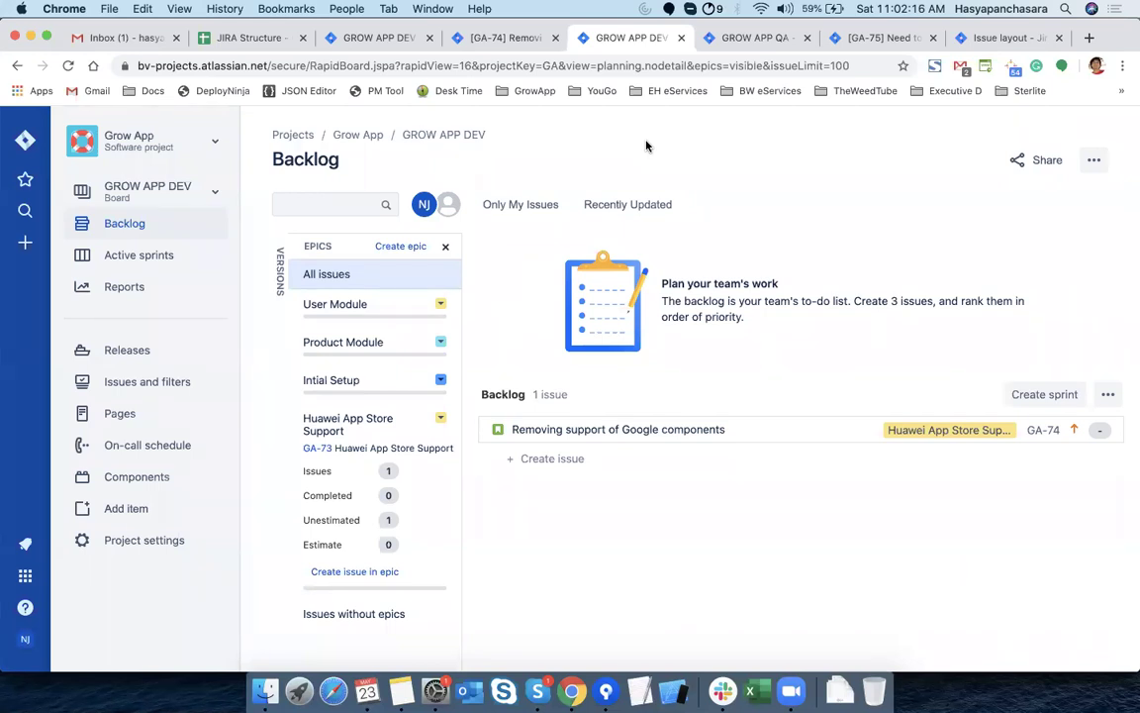
Close the Epics panel and load GA-73 in the QA Kanban tab by editing GA-75's URL
{"action": "left_click", "coordinate": [445, 247]}
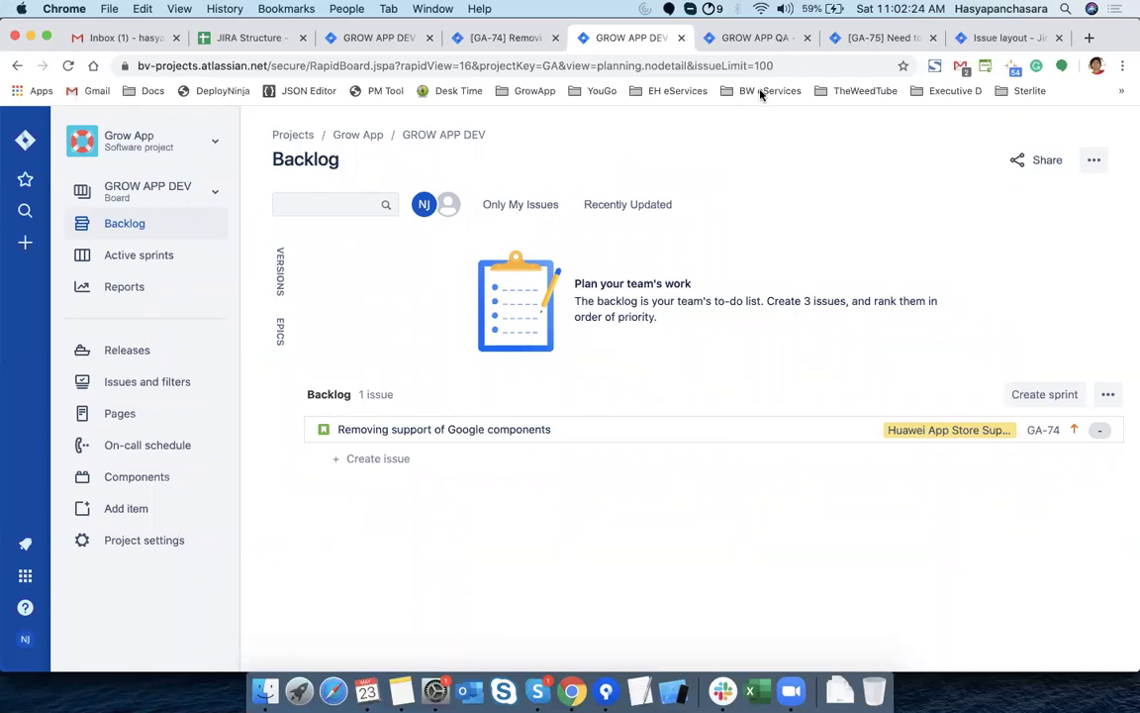
{"action": "left_click", "coordinate": [871, 45]}
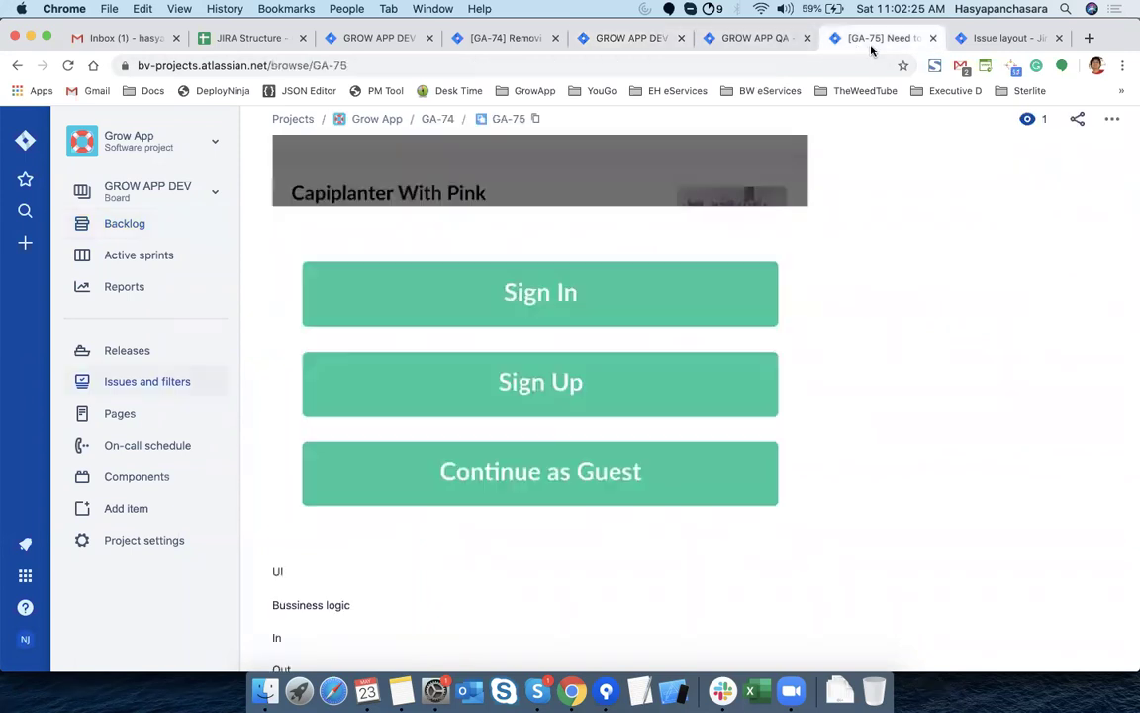
{"action": "left_click", "coordinate": [420, 65]}
{"action": "key", "text": "super+c"}
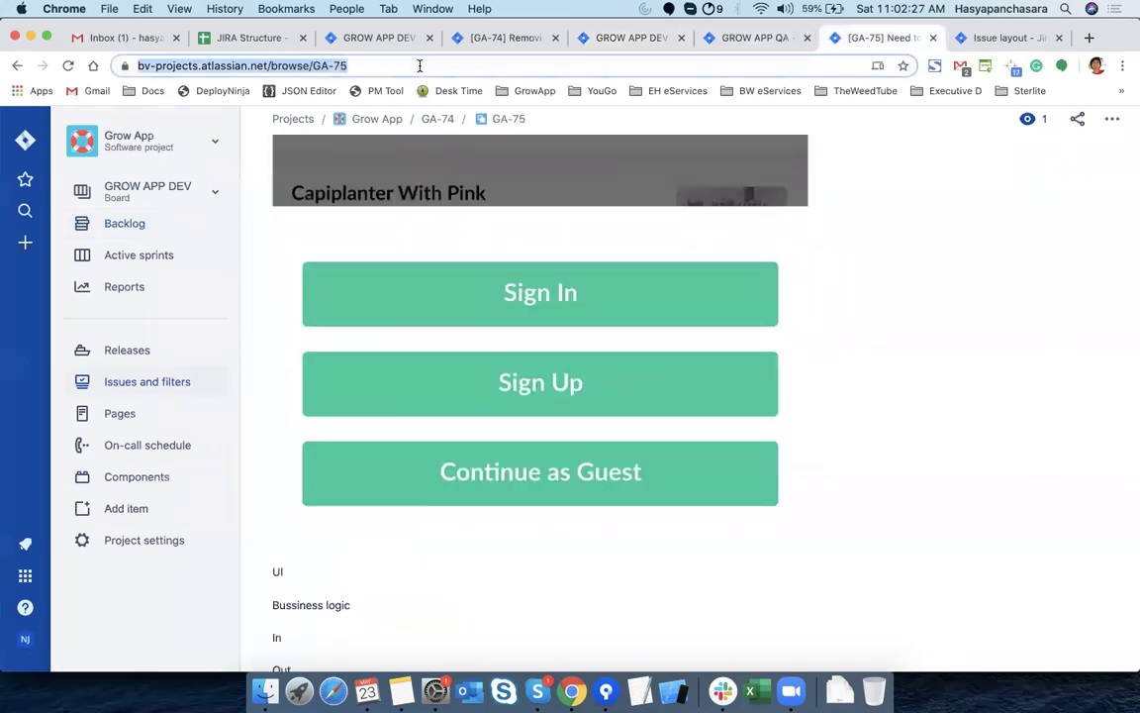
{"action": "left_click", "coordinate": [762, 38]}
{"action": "left_click", "coordinate": [570, 65]}
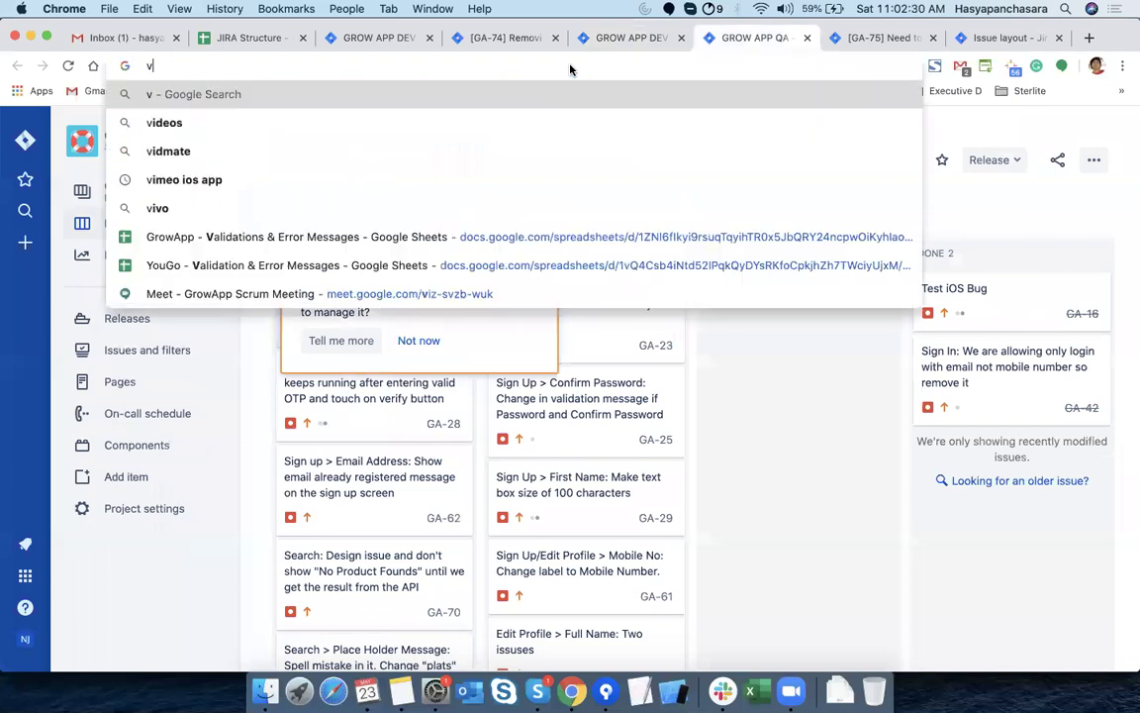
{"action": "key", "text": "super+v"}
{"action": "key", "text": "BackSpace"}
{"action": "type", "text": "3"}
{"action": "key", "text": "Return"}
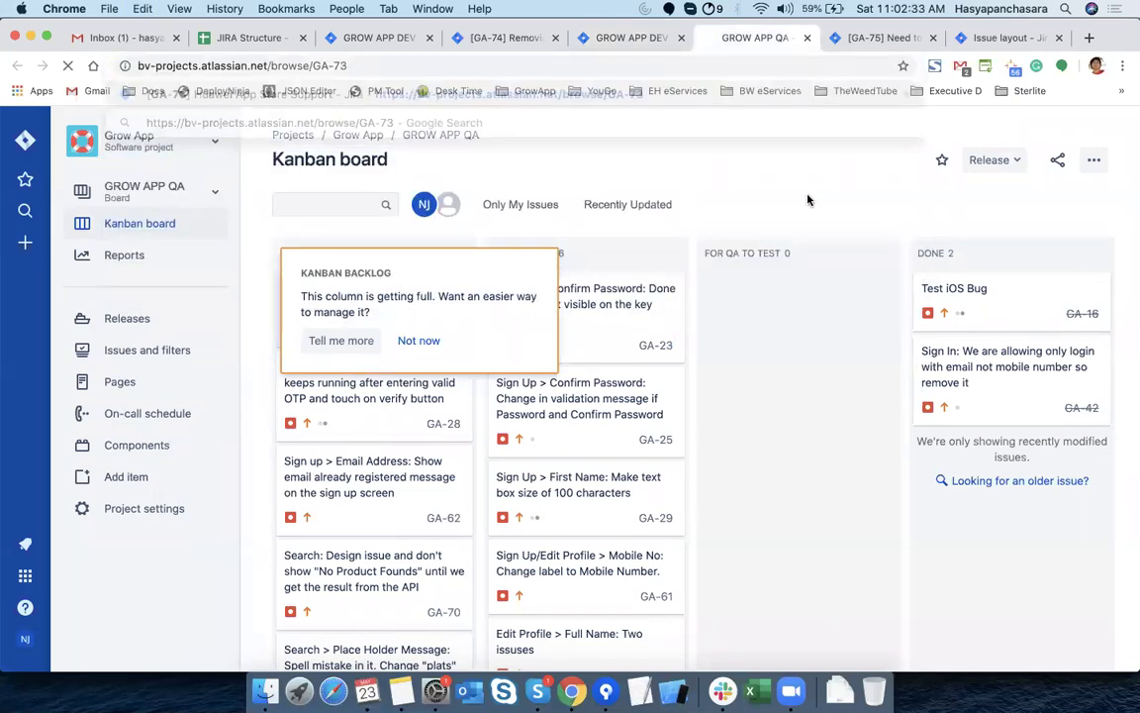
Reorder the issue tabs, review the GA-73 Huawei App Store Support epic, and end on GA-75
{"action": "left_click_drag", "start_coordinate": [753, 38], "coordinate": [527, 46]}
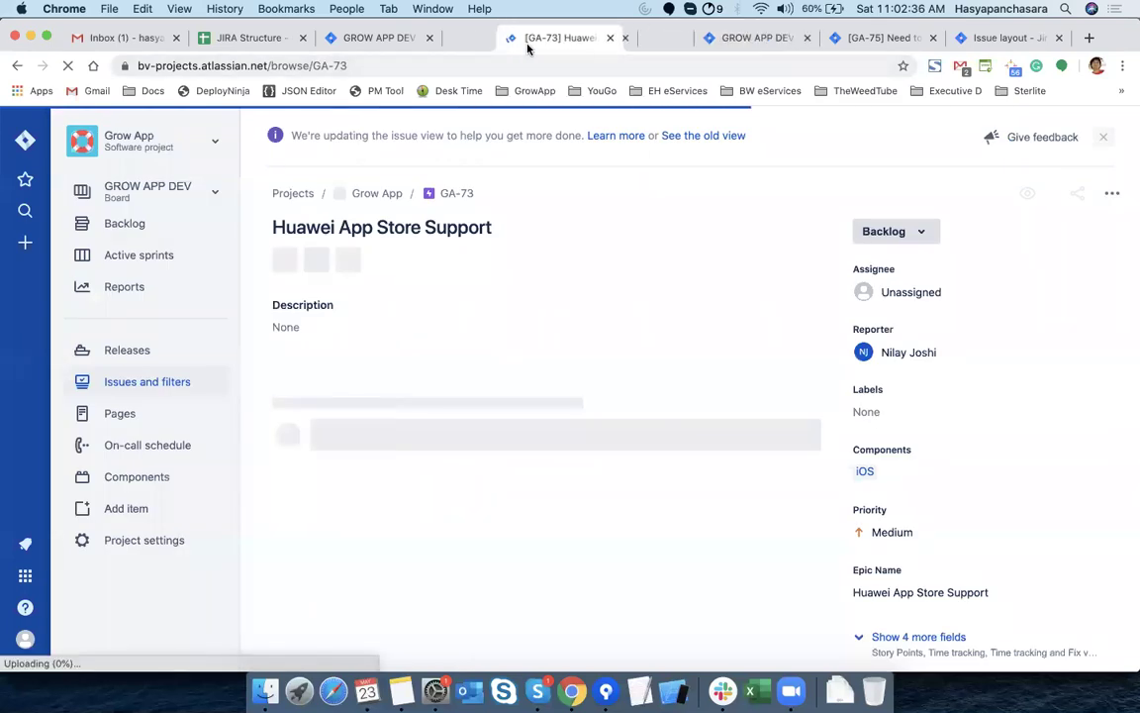
{"action": "left_click_drag", "start_coordinate": [881, 38], "coordinate": [779, 40]}
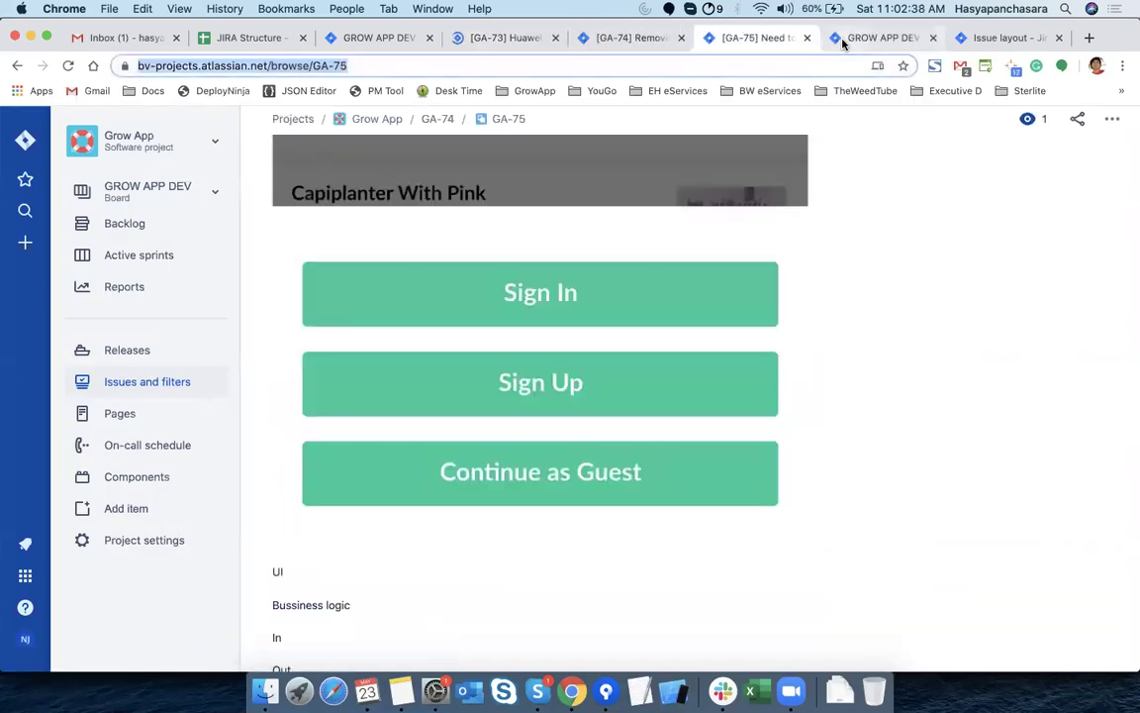
{"action": "left_click", "coordinate": [842, 37]}
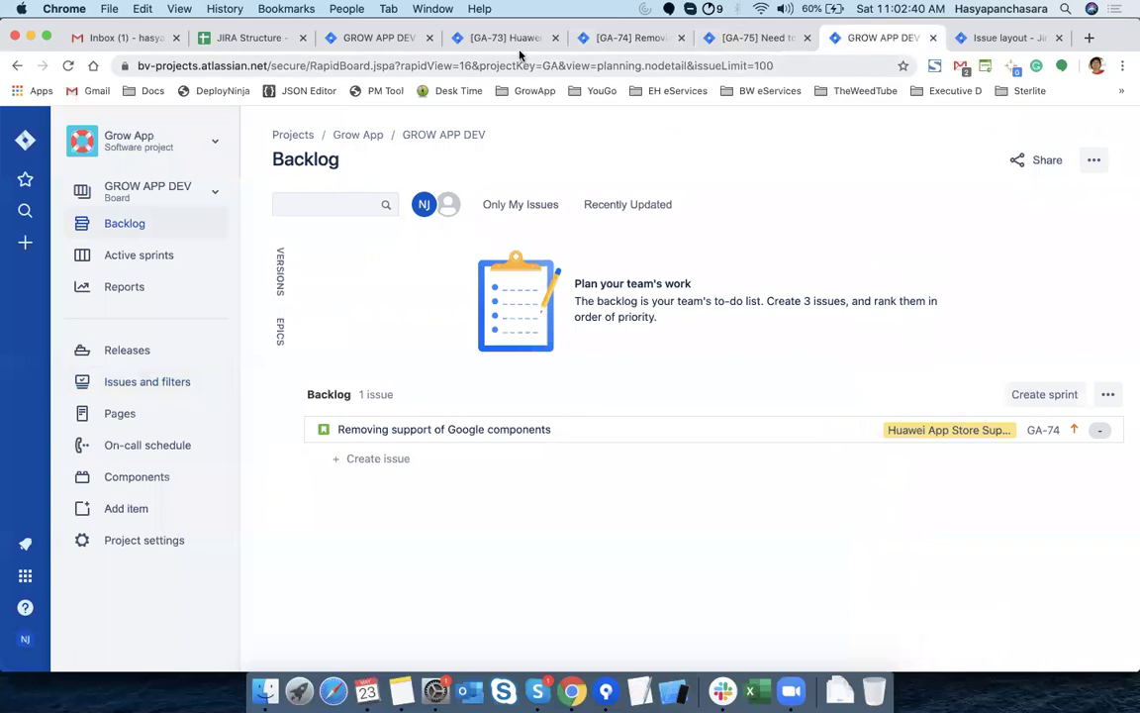
{"action": "left_click", "coordinate": [462, 38]}
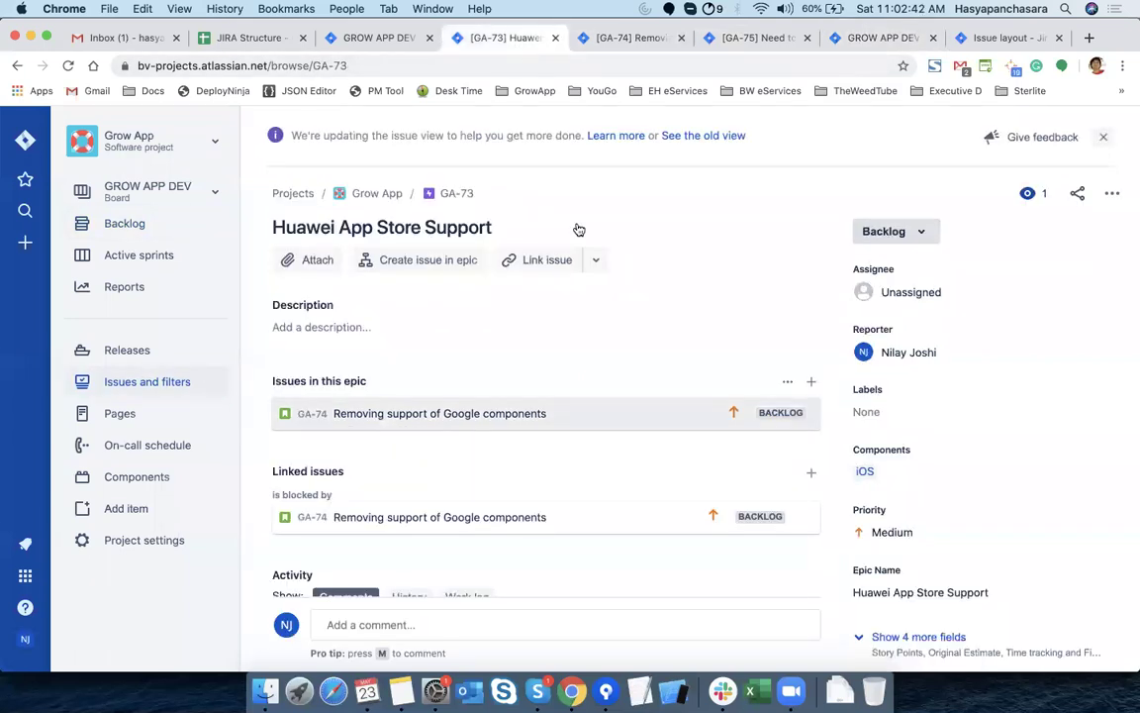
{"action": "scroll", "coordinate": [625, 400], "scroll_direction": "down", "scroll_amount": 2}
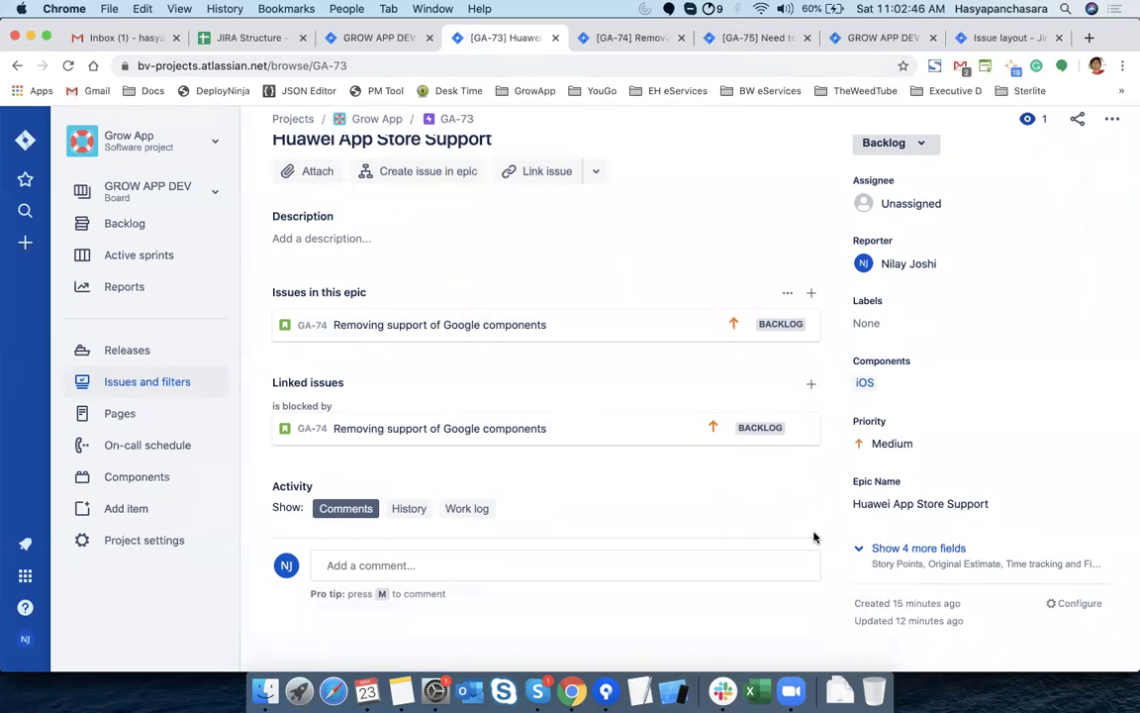
{"action": "scroll", "coordinate": [813, 537], "scroll_direction": "up", "scroll_amount": 2}
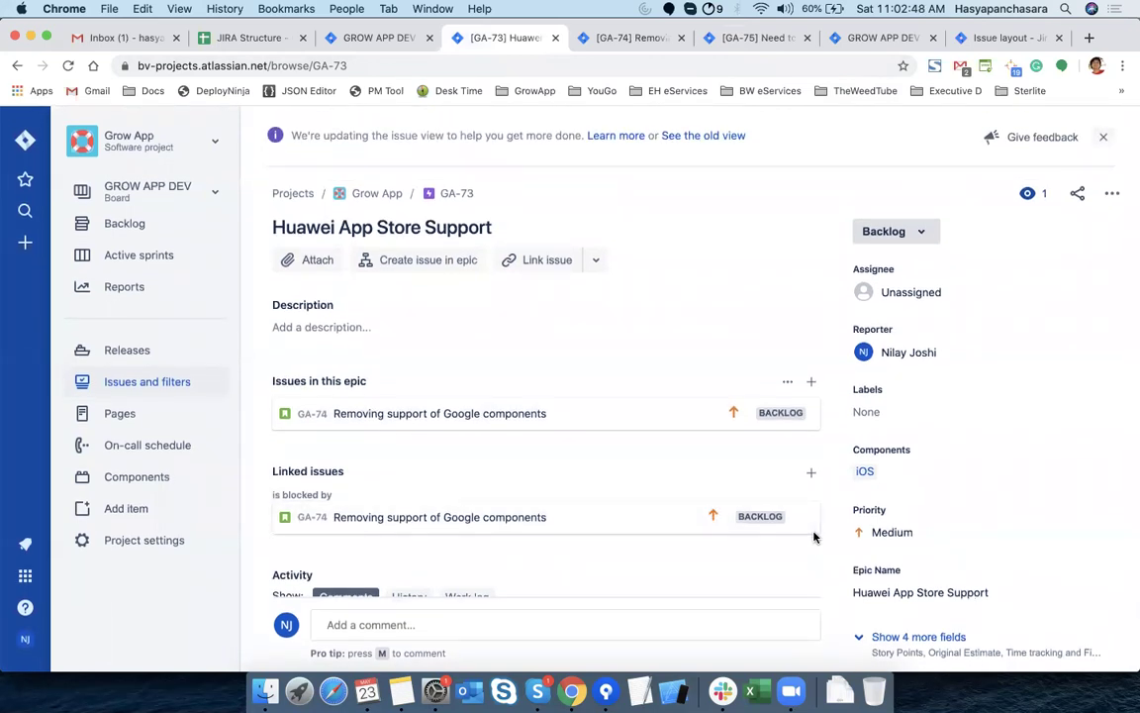
{"action": "left_click", "coordinate": [744, 40]}
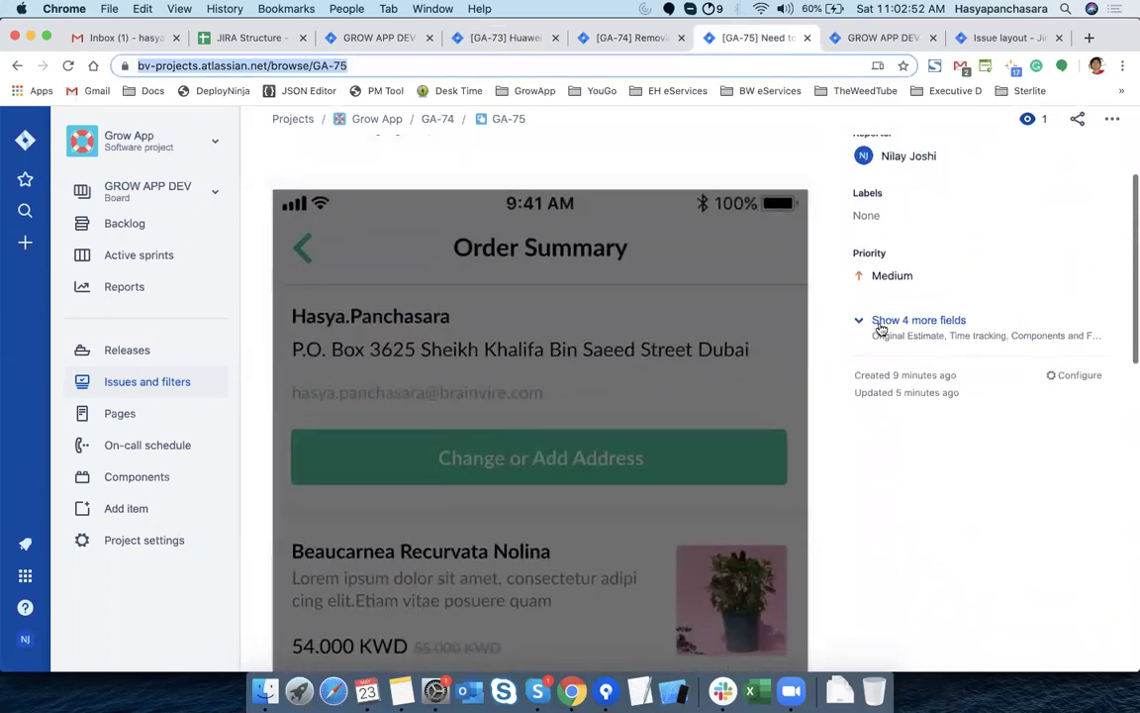
Reveal GA-75's four hidden fields and dismiss time tracking without logging anything
{"action": "left_click", "coordinate": [879, 322]}
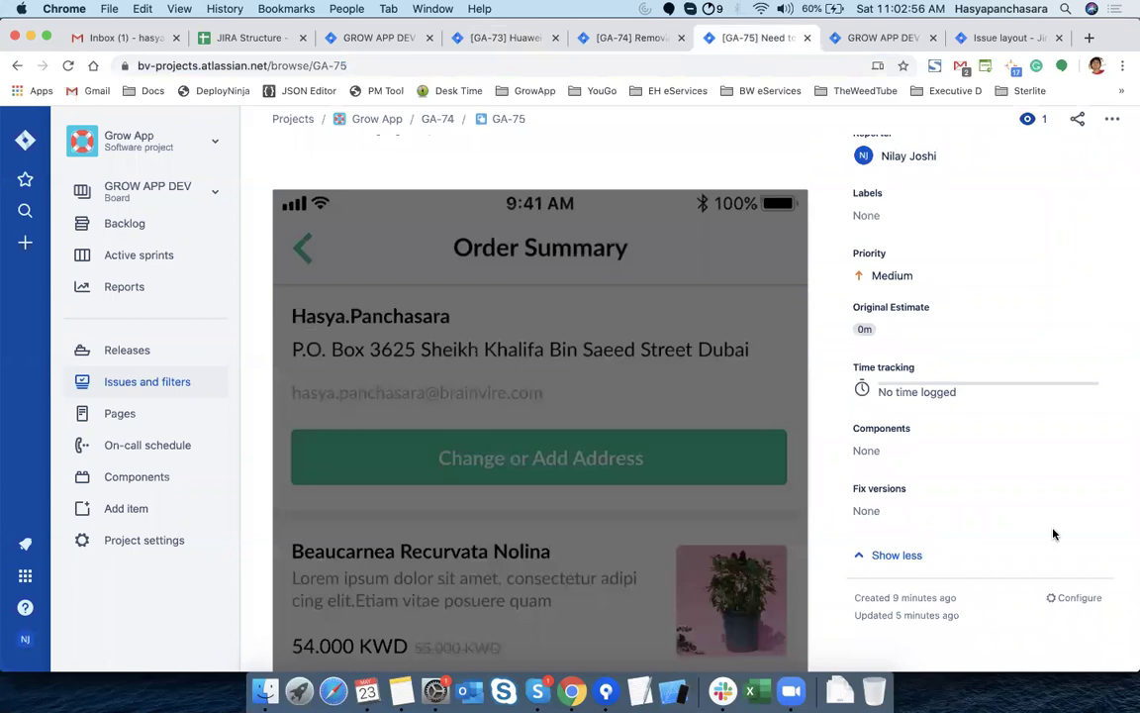
{"action": "scroll", "coordinate": [1053, 534], "scroll_direction": "up", "scroll_amount": 5}
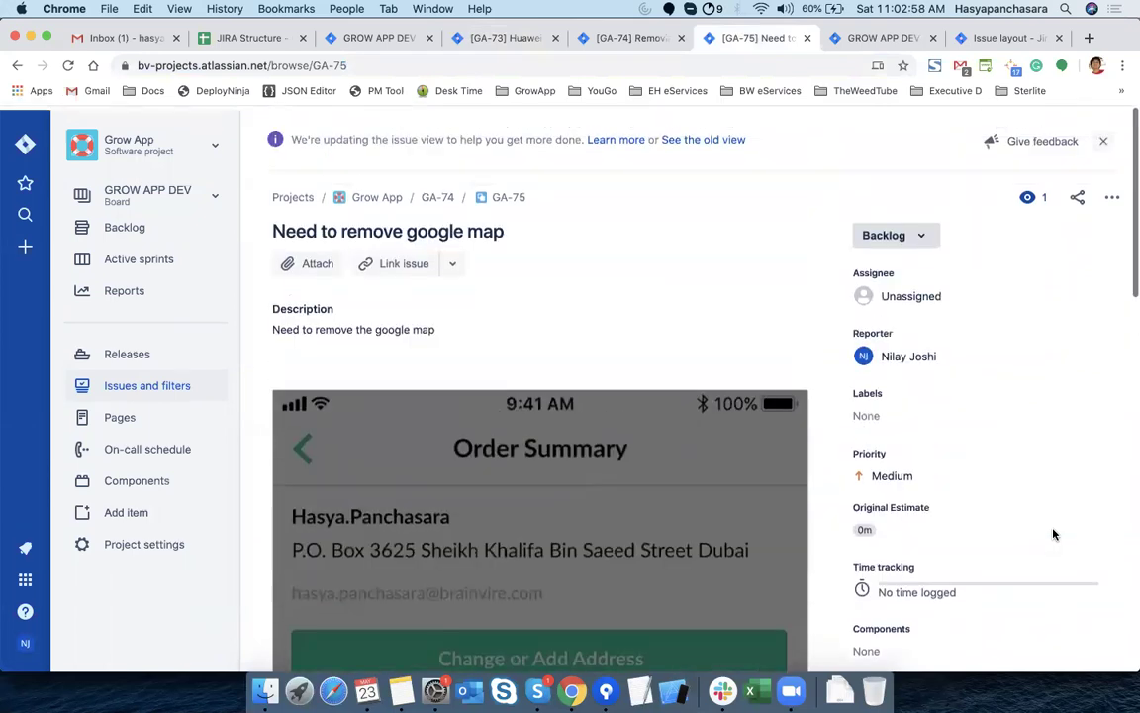
{"action": "scroll", "coordinate": [1021, 523], "scroll_direction": "down", "scroll_amount": 2}
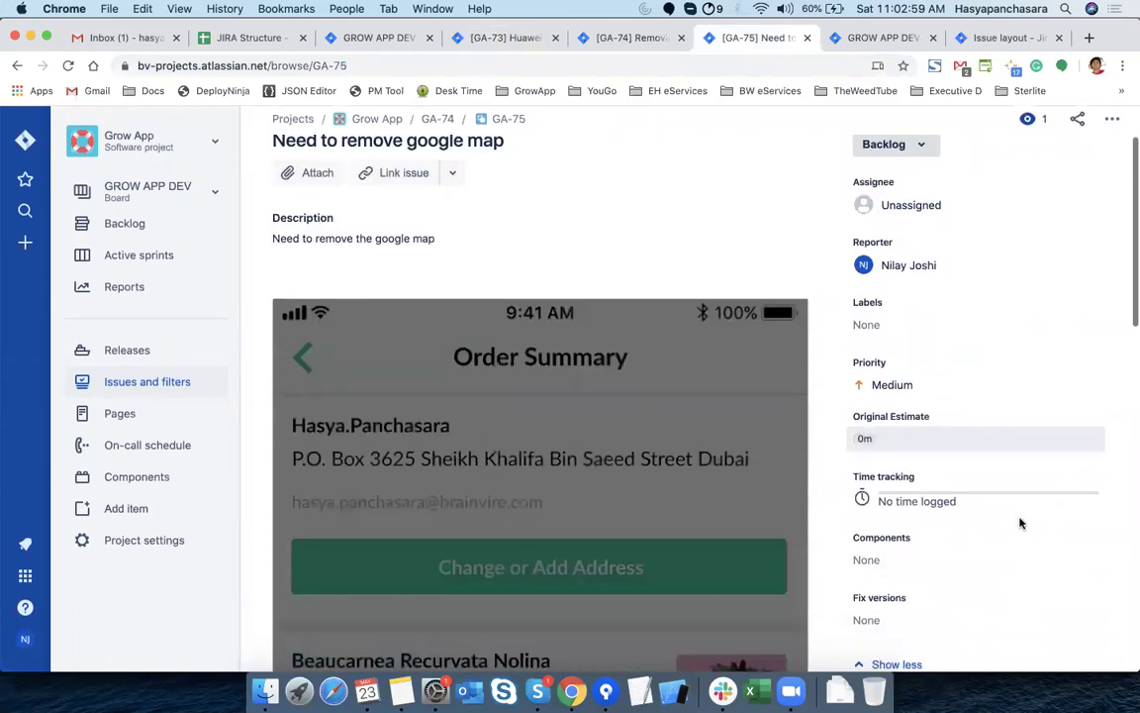
{"action": "left_click", "coordinate": [952, 500]}
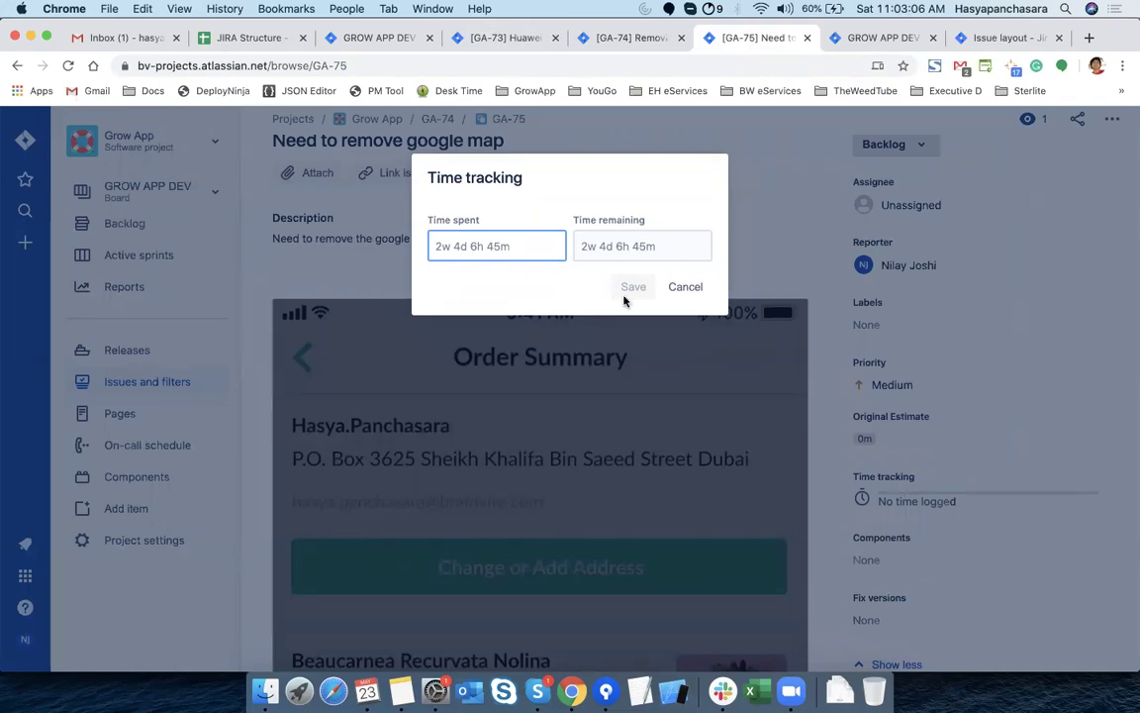
{"action": "left_click", "coordinate": [698, 289]}
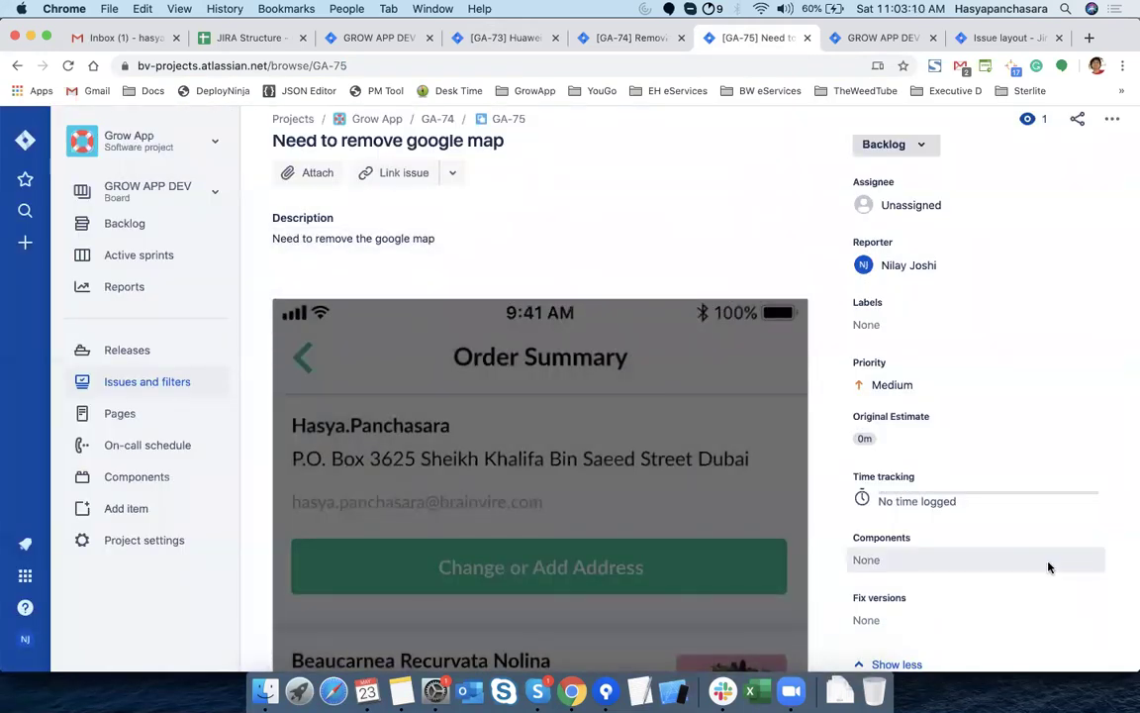
Change GA-75's original estimate to 4h
{"action": "left_click", "coordinate": [904, 441]}
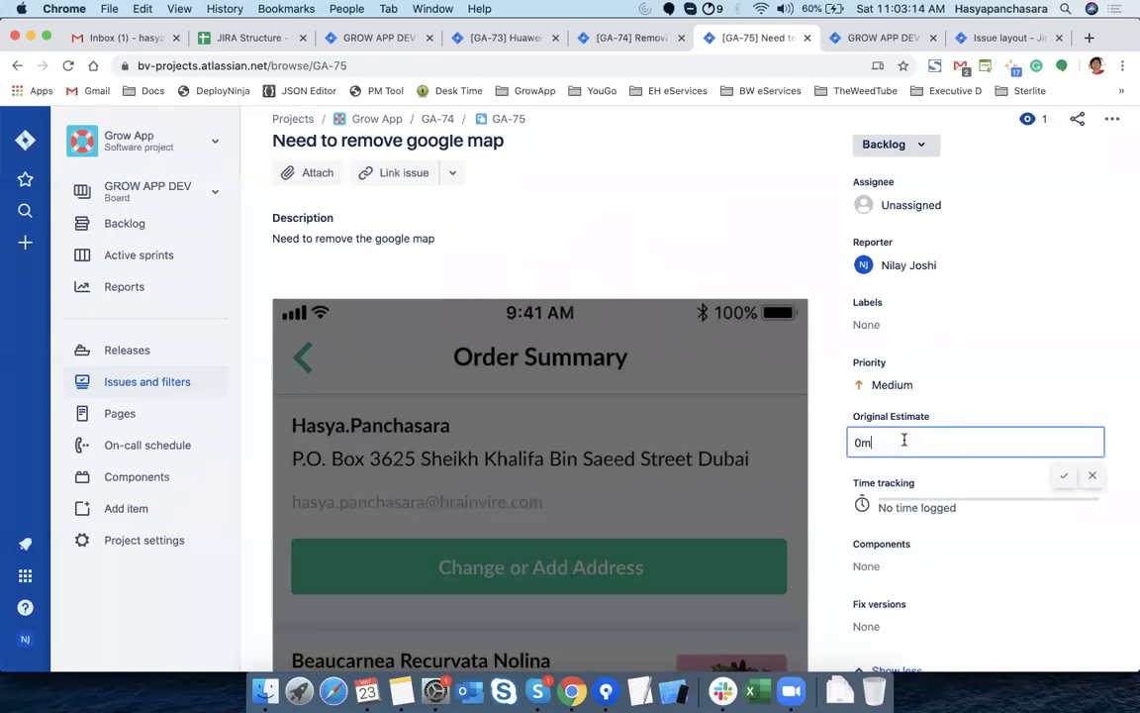
{"action": "key", "text": "BackSpace"}
{"action": "key", "text": "BackSpace"}
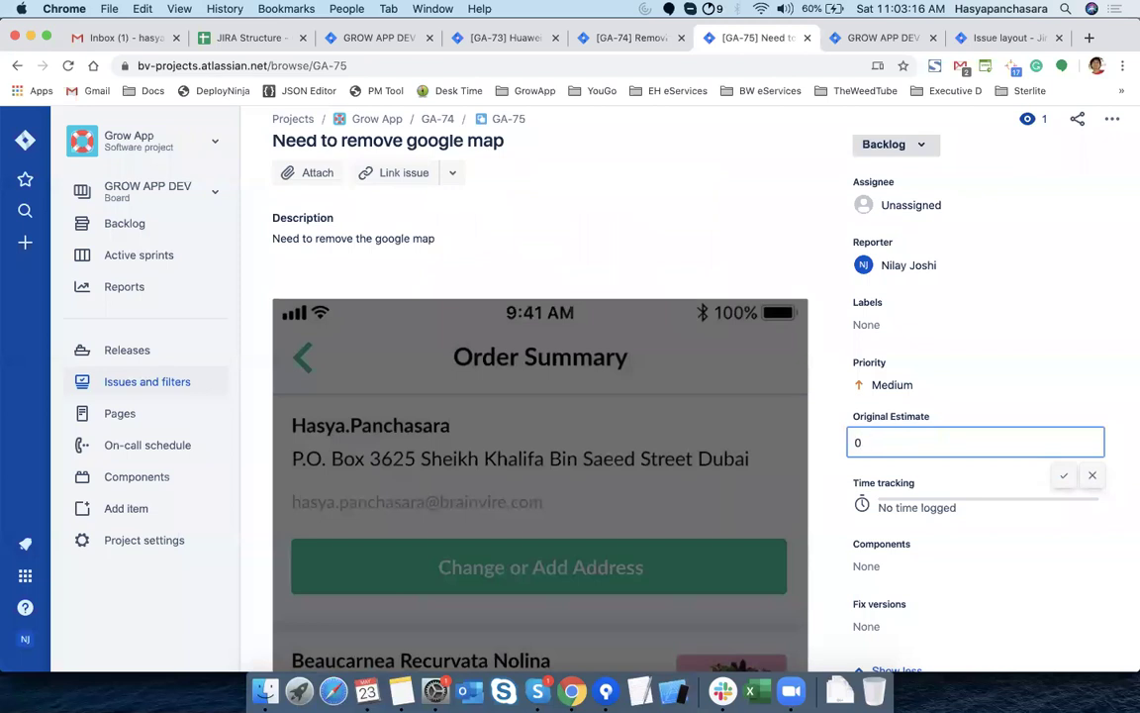
{"action": "type", "text": "8h"}
{"action": "key", "text": "BackSpace"}
{"action": "key", "text": "BackSpace"}
{"action": "type", "text": "4h"}
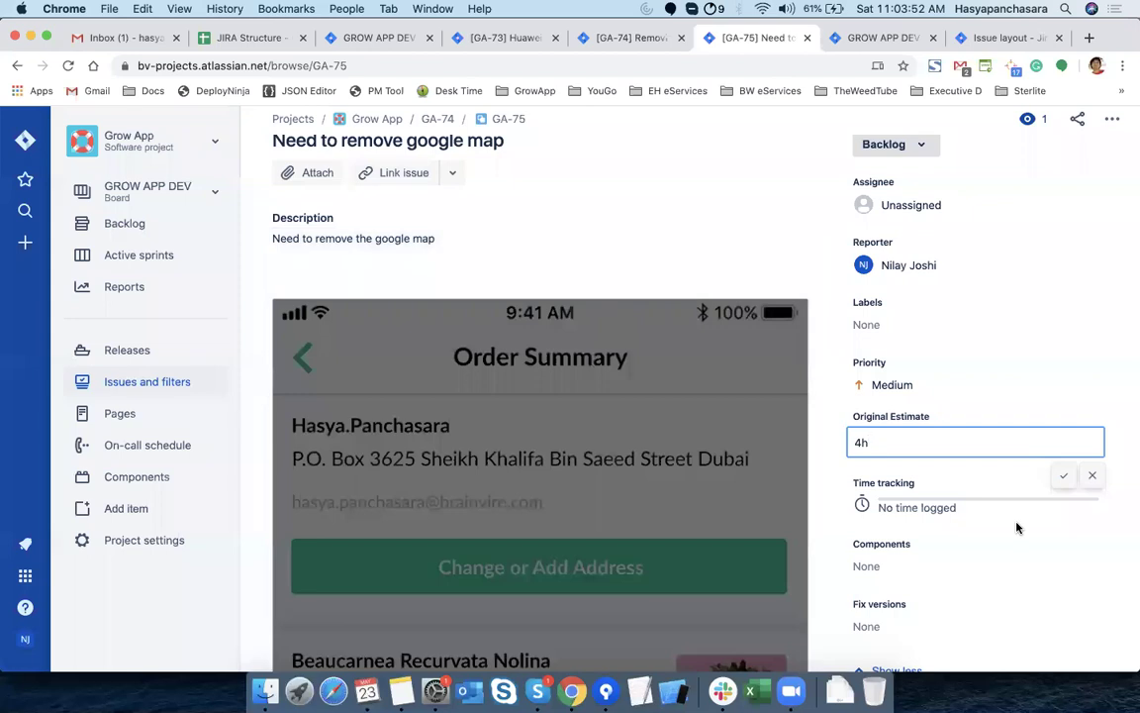
Check GA-74's 1d original estimate, then return to GA-75
{"action": "left_click", "coordinate": [640, 44]}
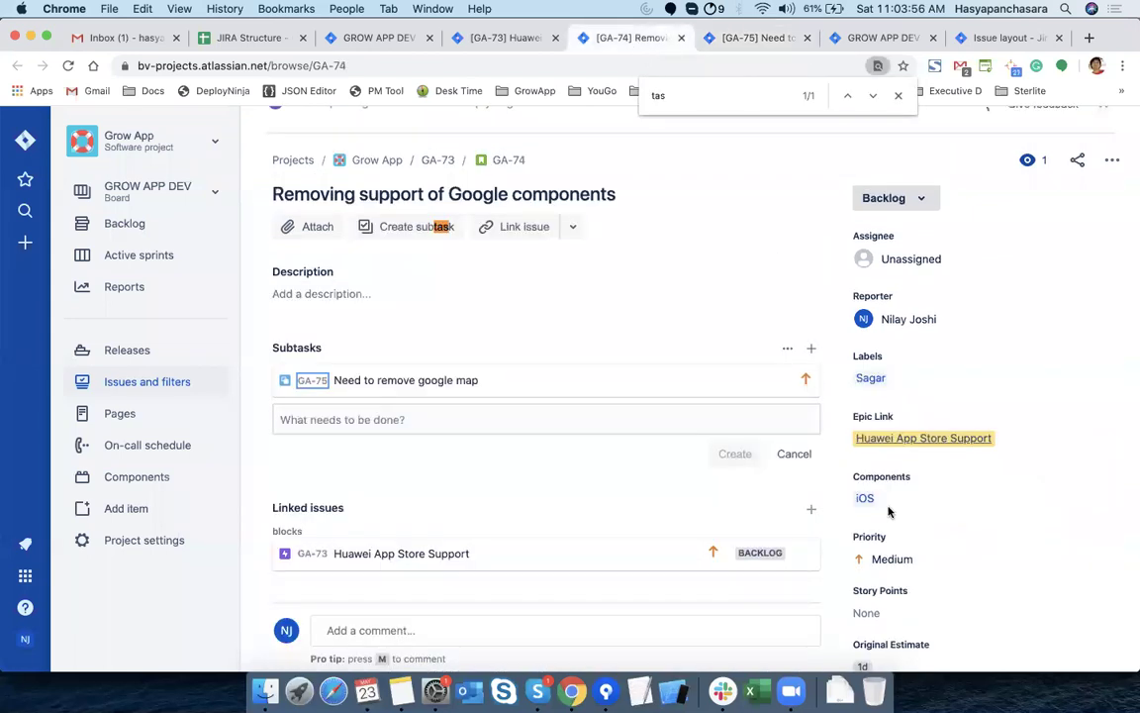
{"action": "scroll", "coordinate": [890, 509], "scroll_direction": "down", "scroll_amount": 3}
{"action": "scroll", "coordinate": [890, 509], "scroll_direction": "down", "scroll_amount": 1}
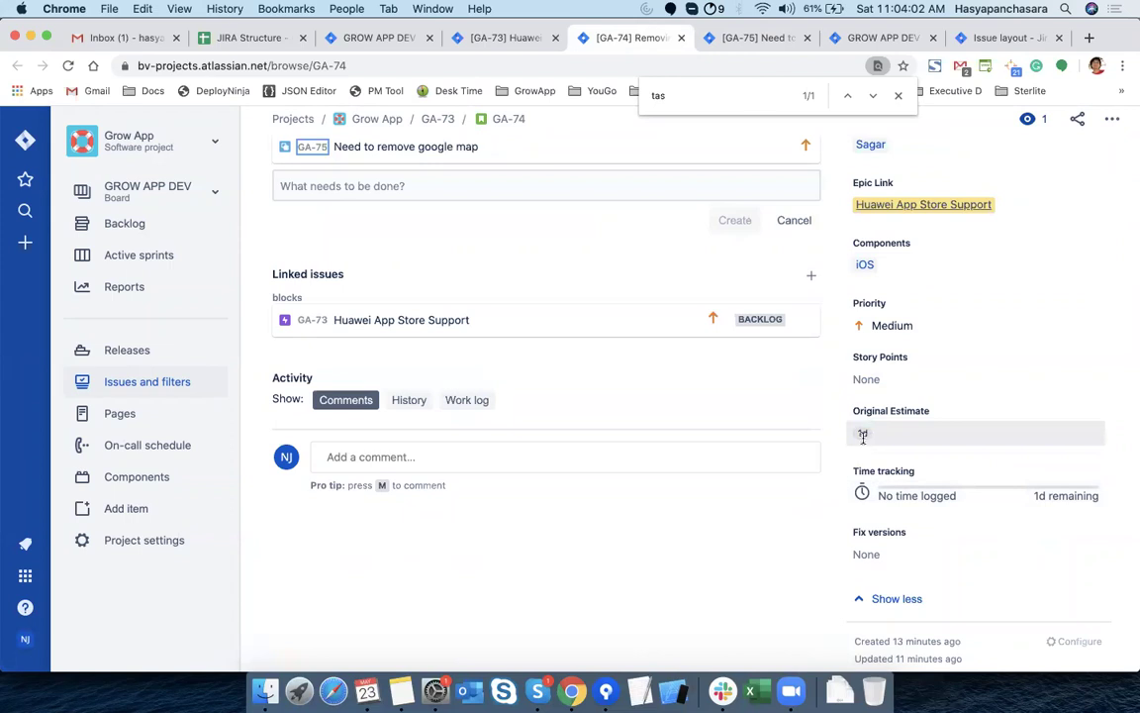
{"action": "left_click", "coordinate": [734, 42]}
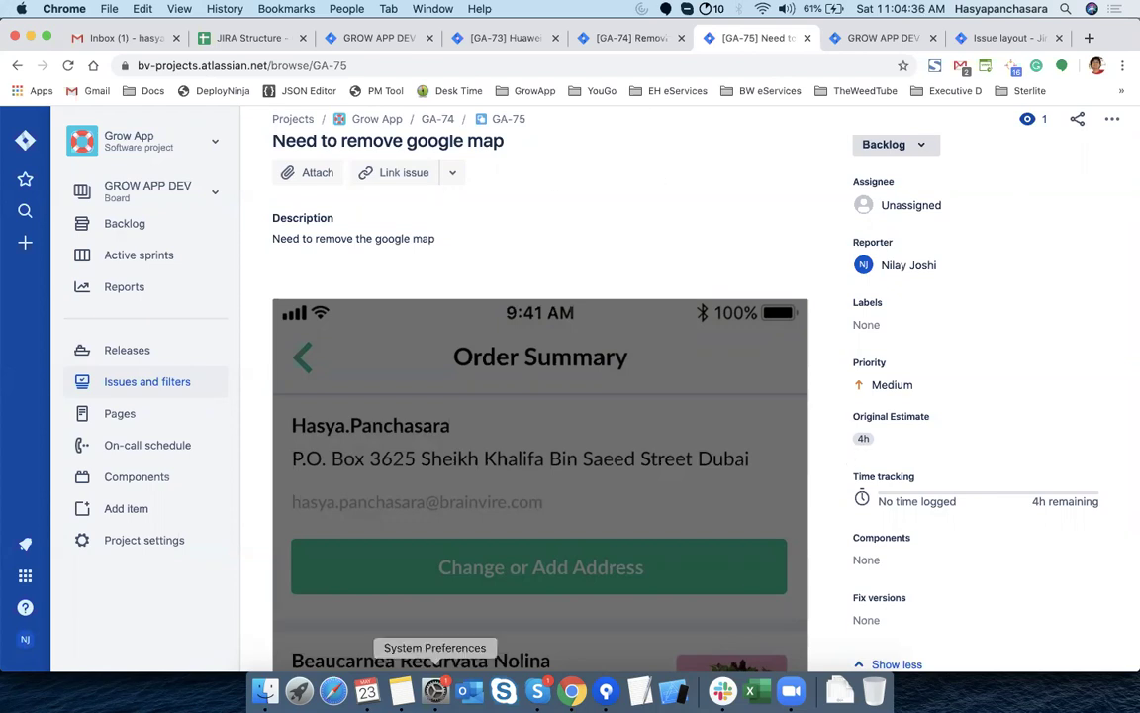
Copy the firebase push notification task line from Notes, then start a new issue in Jira
{"action": "left_click", "coordinate": [402, 691]}
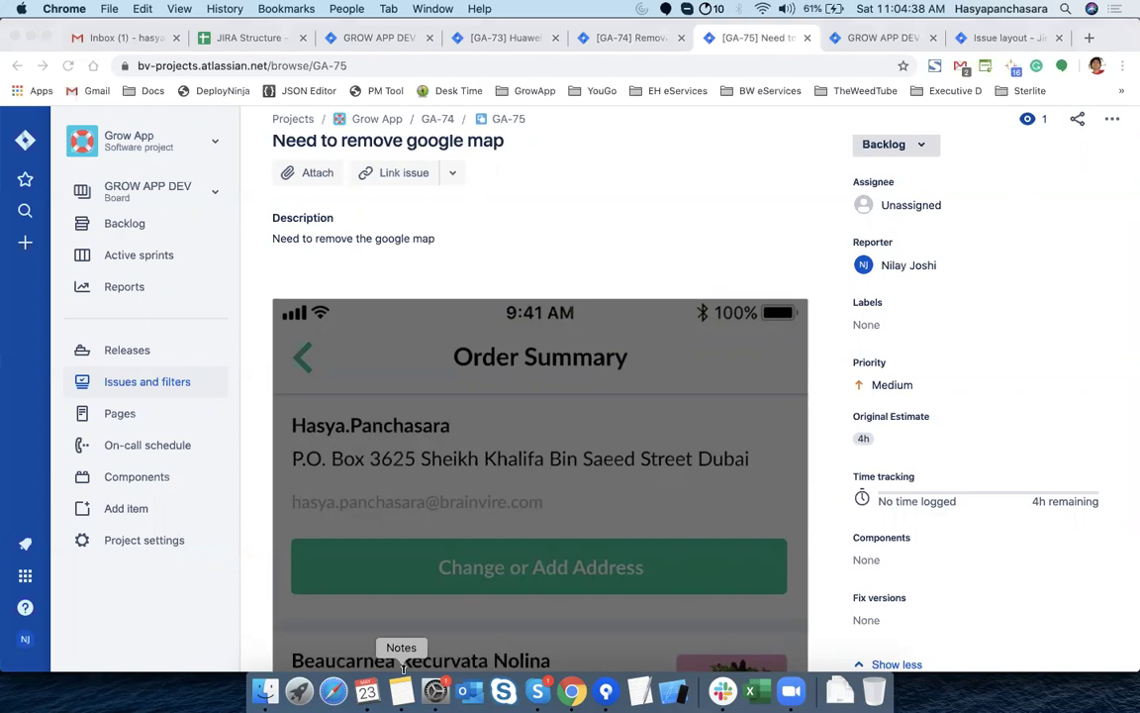
{"action": "left_click_drag", "start_coordinate": [531, 495], "coordinate": [587, 518]}
{"action": "key", "text": "super+c"}
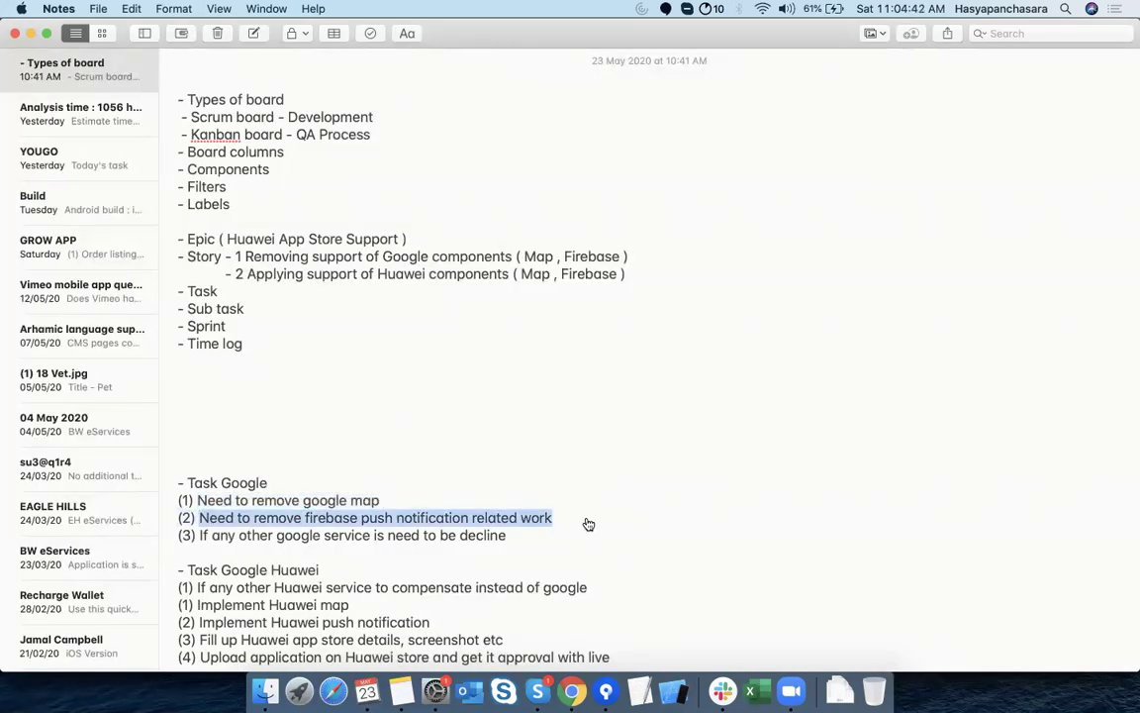
{"action": "key", "text": "super+Tab"}
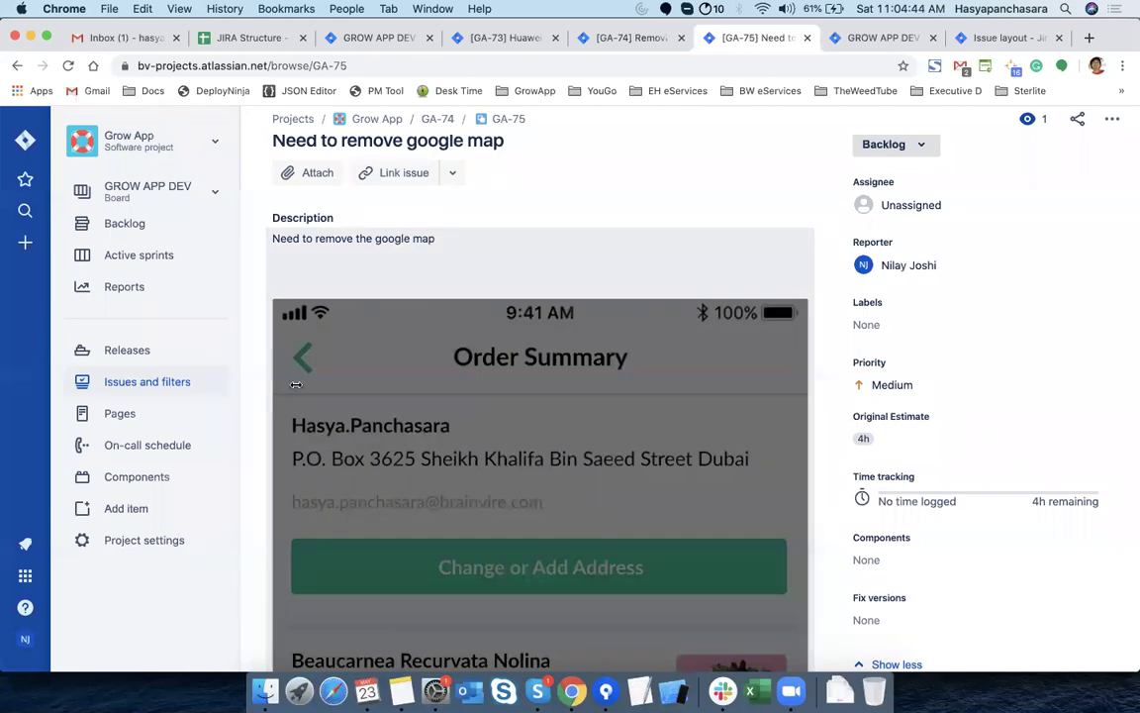
{"action": "left_click", "coordinate": [23, 245]}
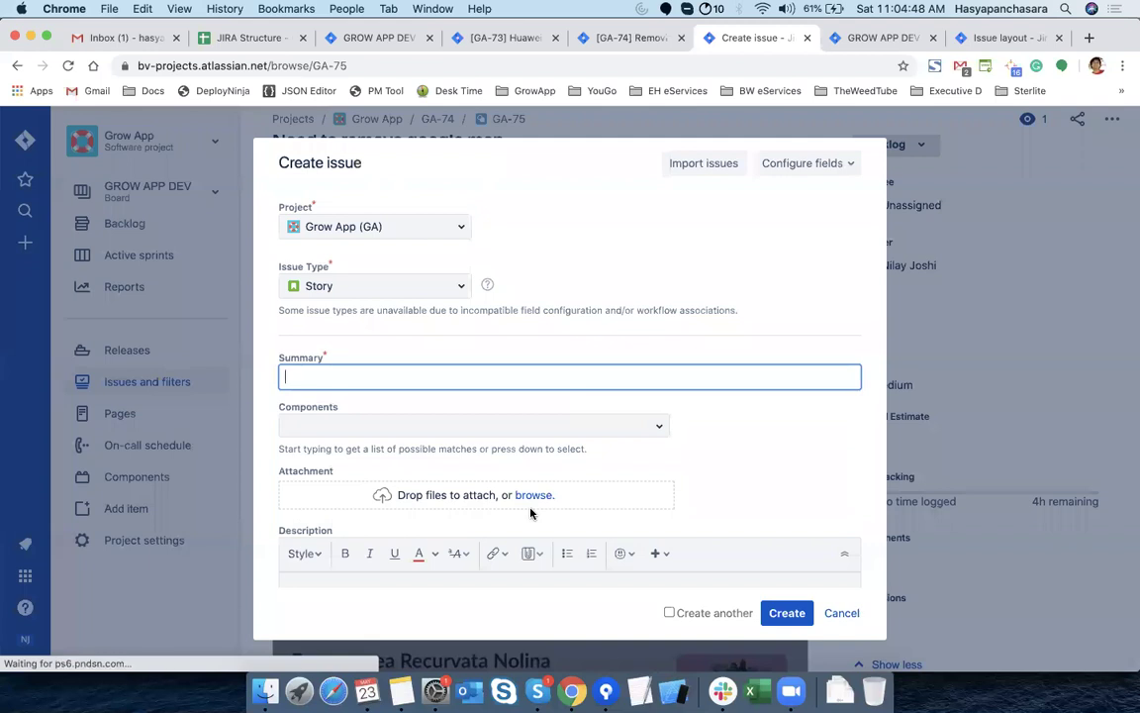
Fill the new issue as a Task with the firebase summary and iOS component
{"action": "left_click", "coordinate": [443, 286]}
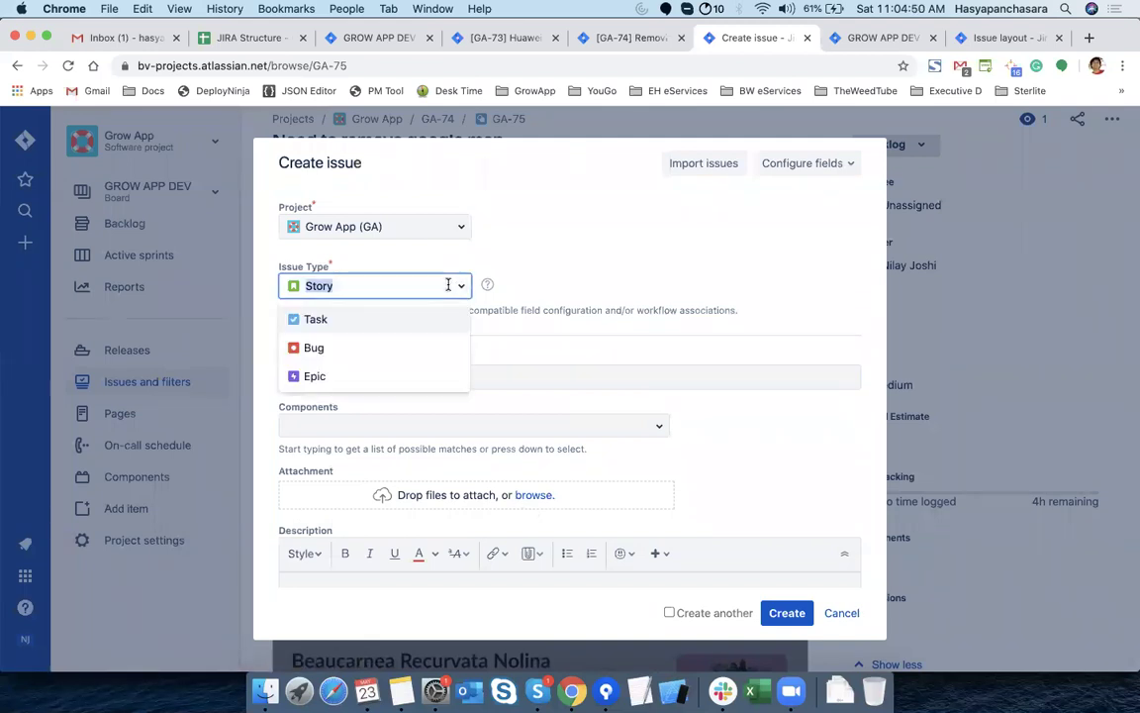
{"action": "left_click", "coordinate": [369, 327]}
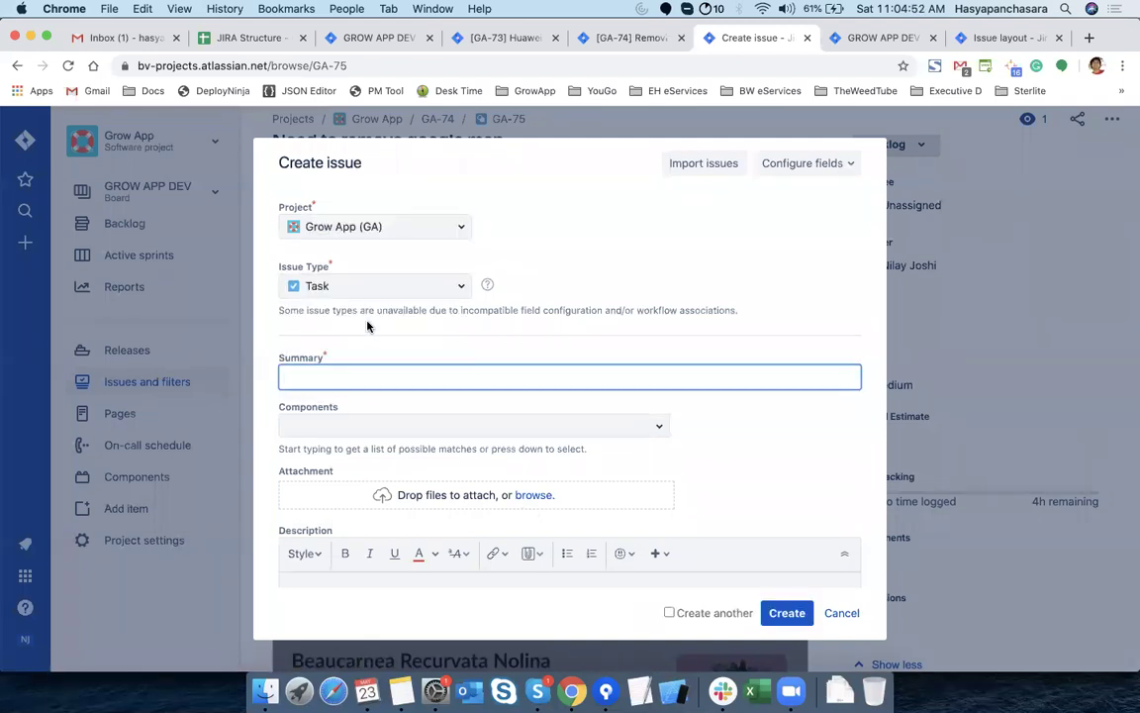
{"action": "key", "text": "super+v"}
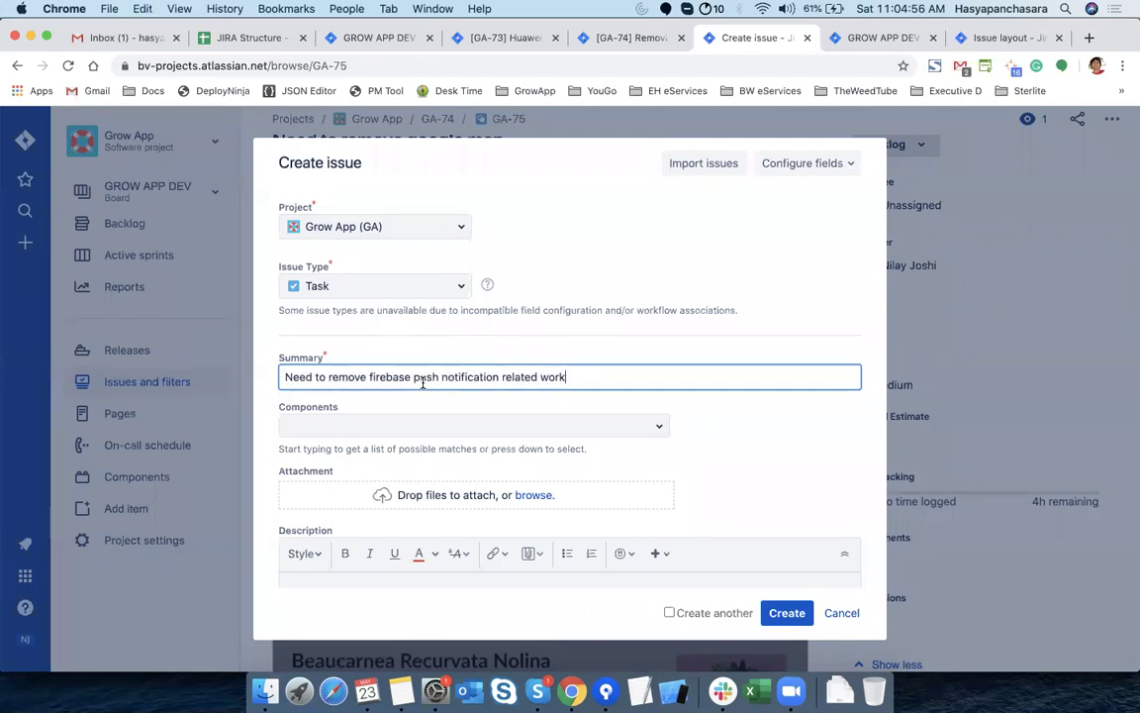
{"action": "left_click", "coordinate": [658, 427]}
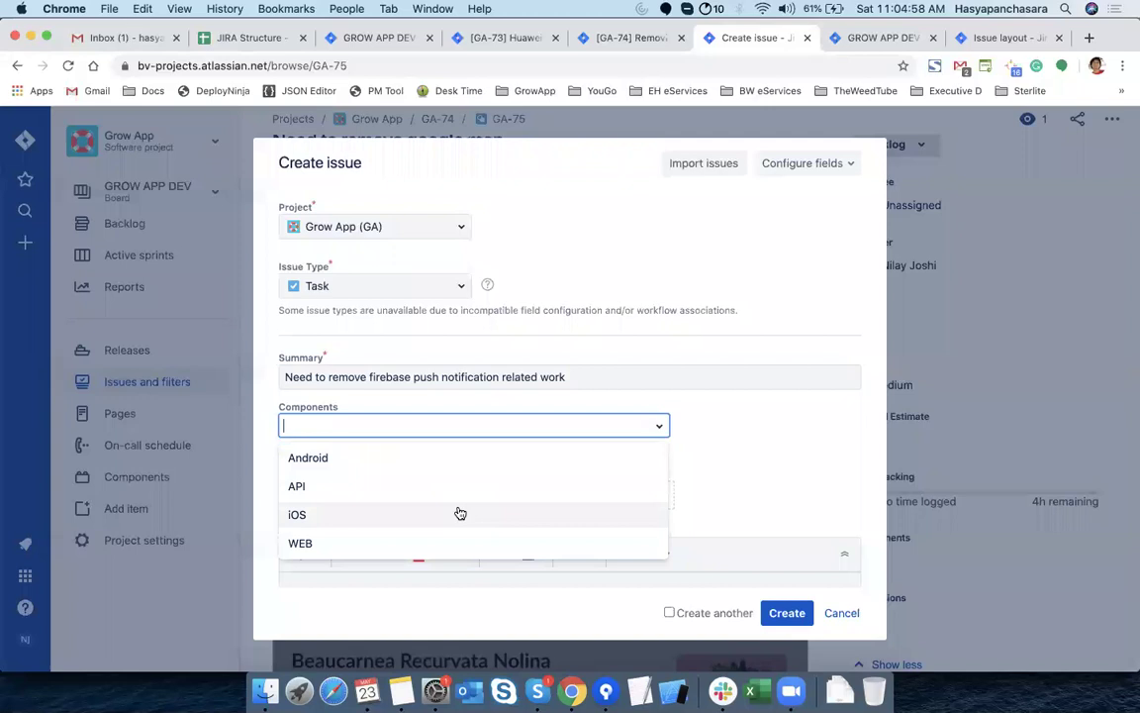
{"action": "left_click", "coordinate": [461, 513]}
Link the draft issue to the Huawei App Store Support epic
{"action": "scroll", "coordinate": [753, 452], "scroll_direction": "down", "scroll_amount": 5}
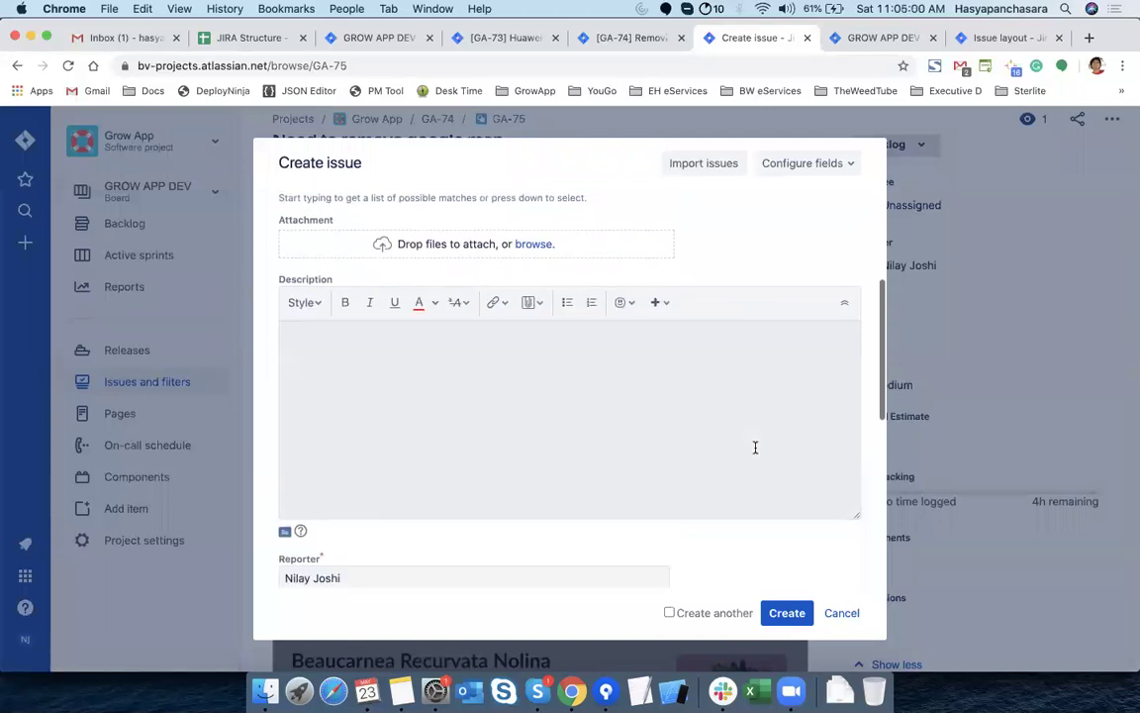
{"action": "scroll", "coordinate": [756, 447], "scroll_direction": "down", "scroll_amount": 5}
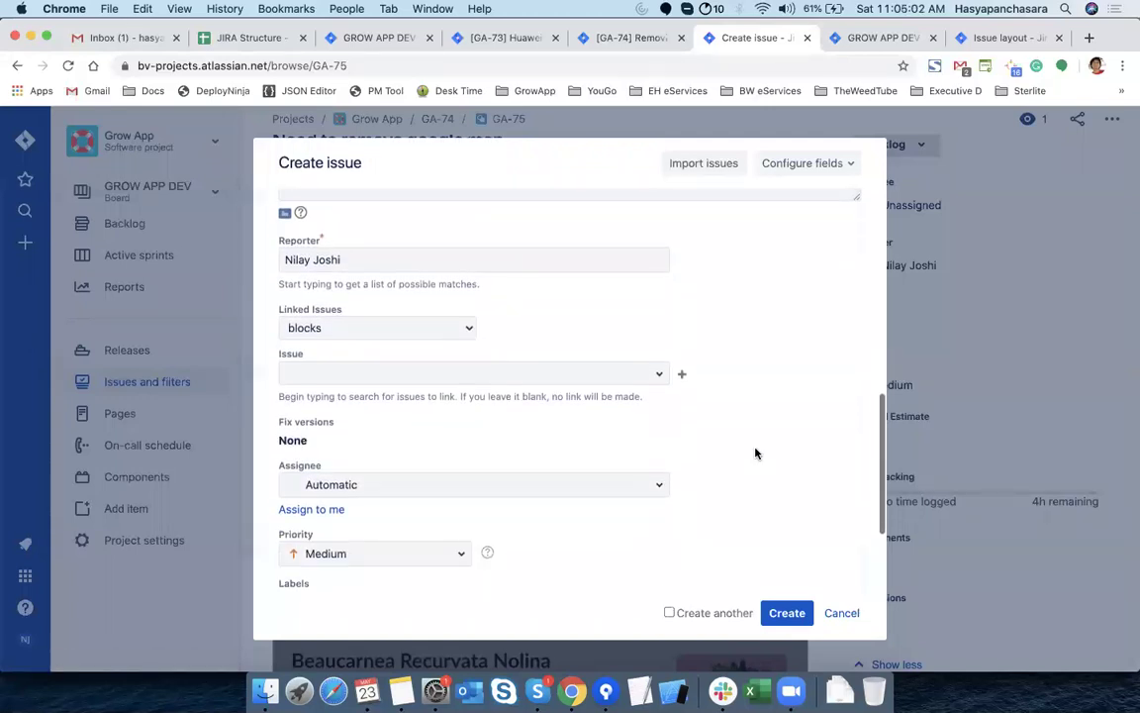
{"action": "scroll", "coordinate": [755, 453], "scroll_direction": "down", "scroll_amount": 1}
{"action": "scroll", "coordinate": [756, 453], "scroll_direction": "down", "scroll_amount": 1}
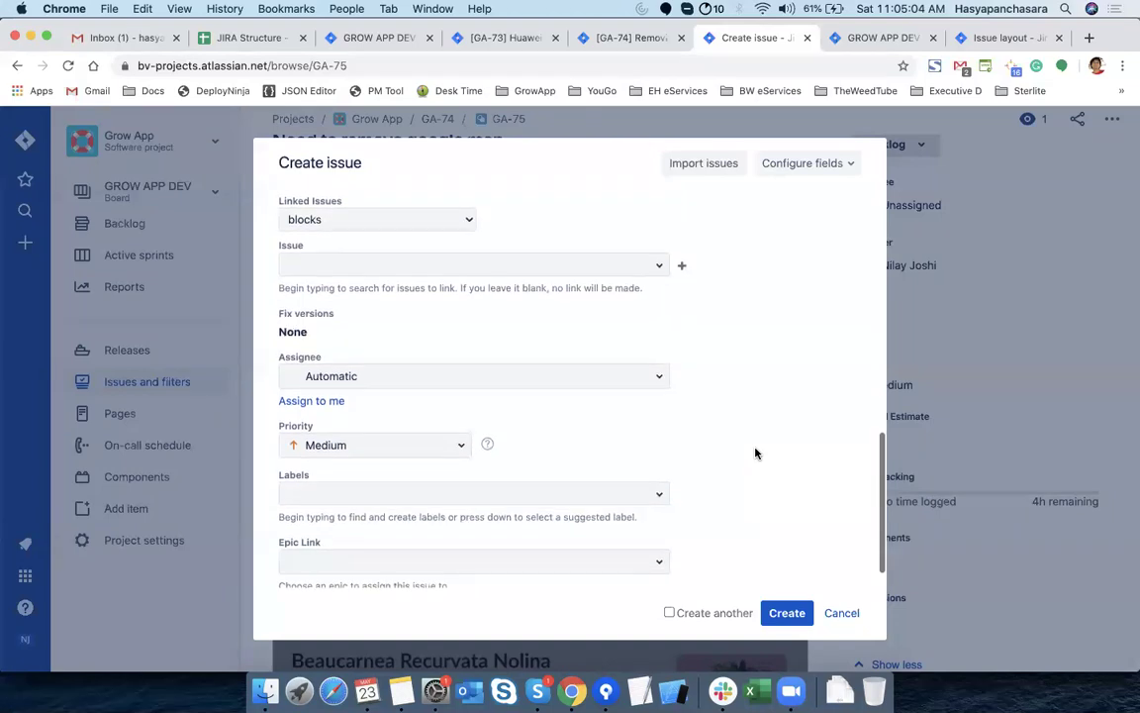
{"action": "scroll", "coordinate": [755, 454], "scroll_direction": "down", "scroll_amount": 1}
{"action": "left_click", "coordinate": [663, 526]}
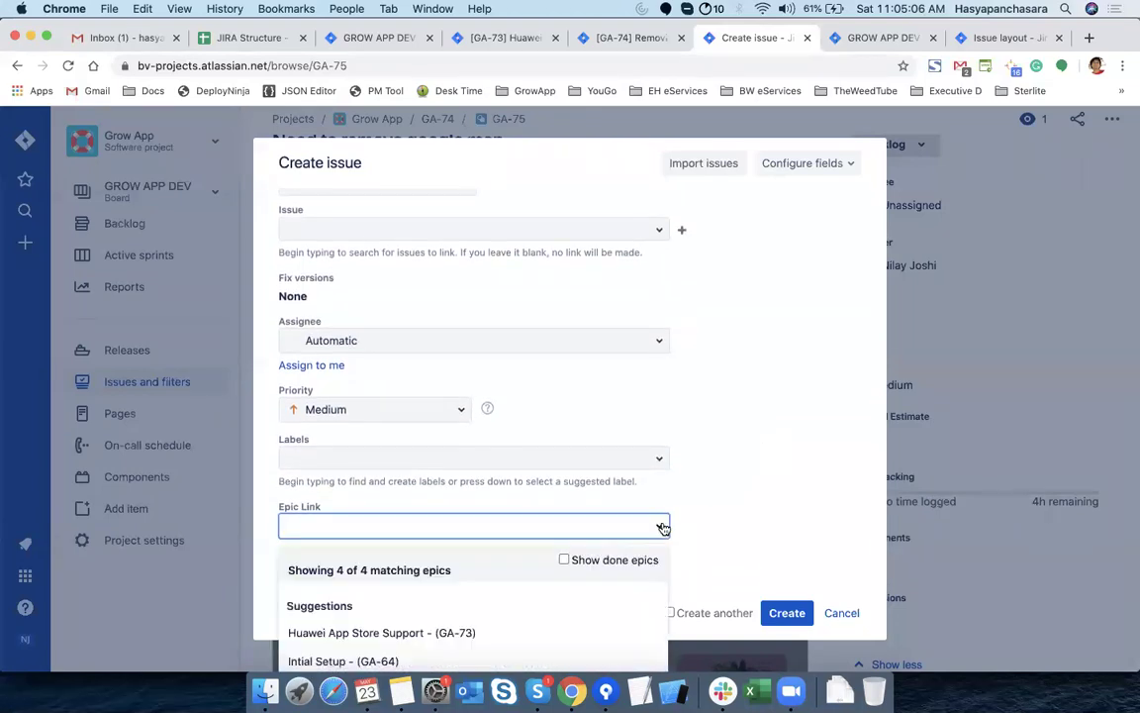
{"action": "left_click", "coordinate": [512, 634]}
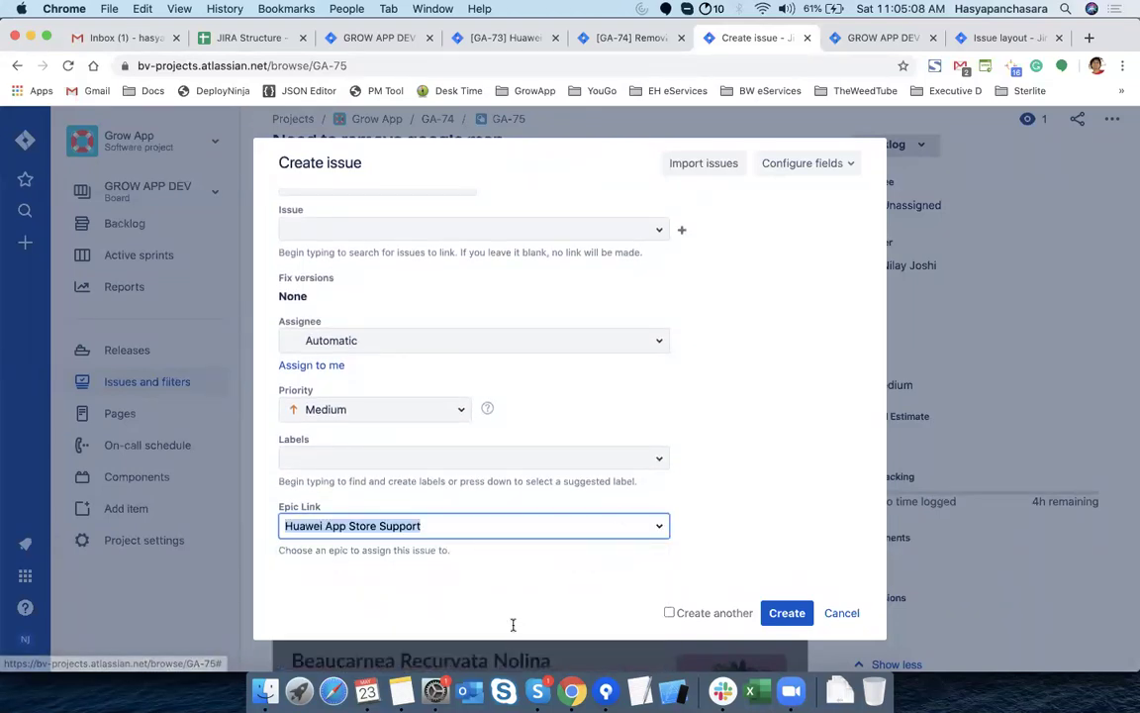
{"action": "scroll", "coordinate": [722, 449], "scroll_direction": "up", "scroll_amount": 1}
{"action": "scroll", "coordinate": [722, 449], "scroll_direction": "down", "scroll_amount": 1}
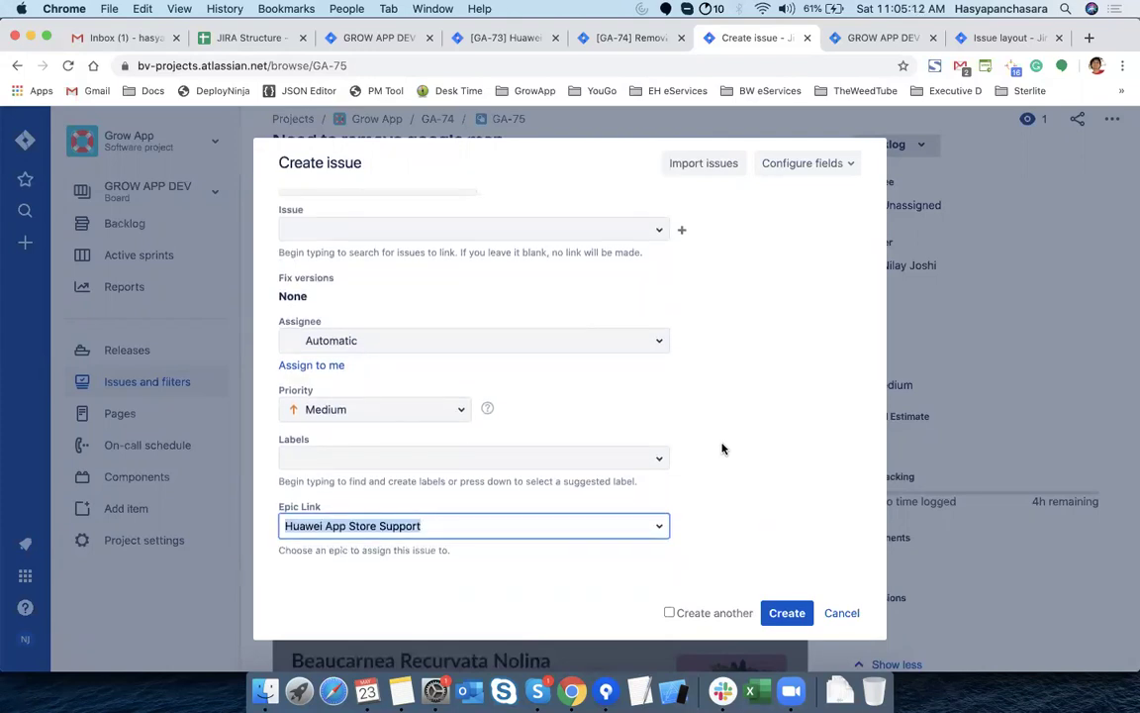
{"action": "scroll", "coordinate": [721, 448], "scroll_direction": "up", "scroll_amount": 5}
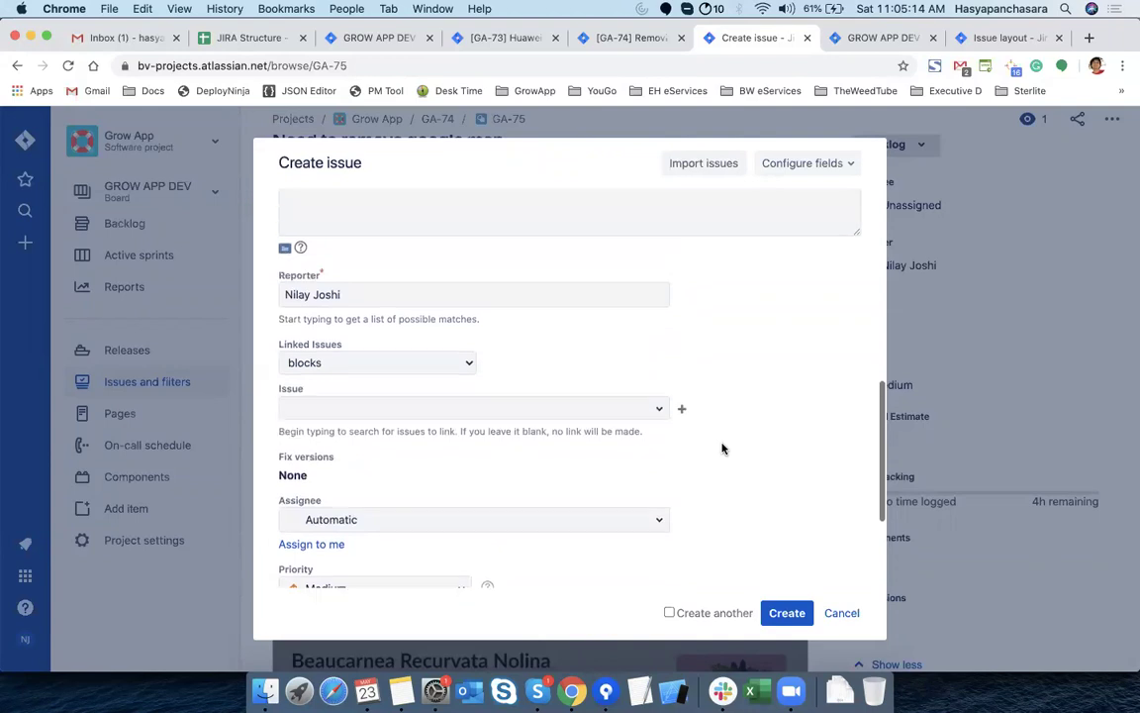
{"action": "scroll", "coordinate": [722, 449], "scroll_direction": "up", "scroll_amount": 5}
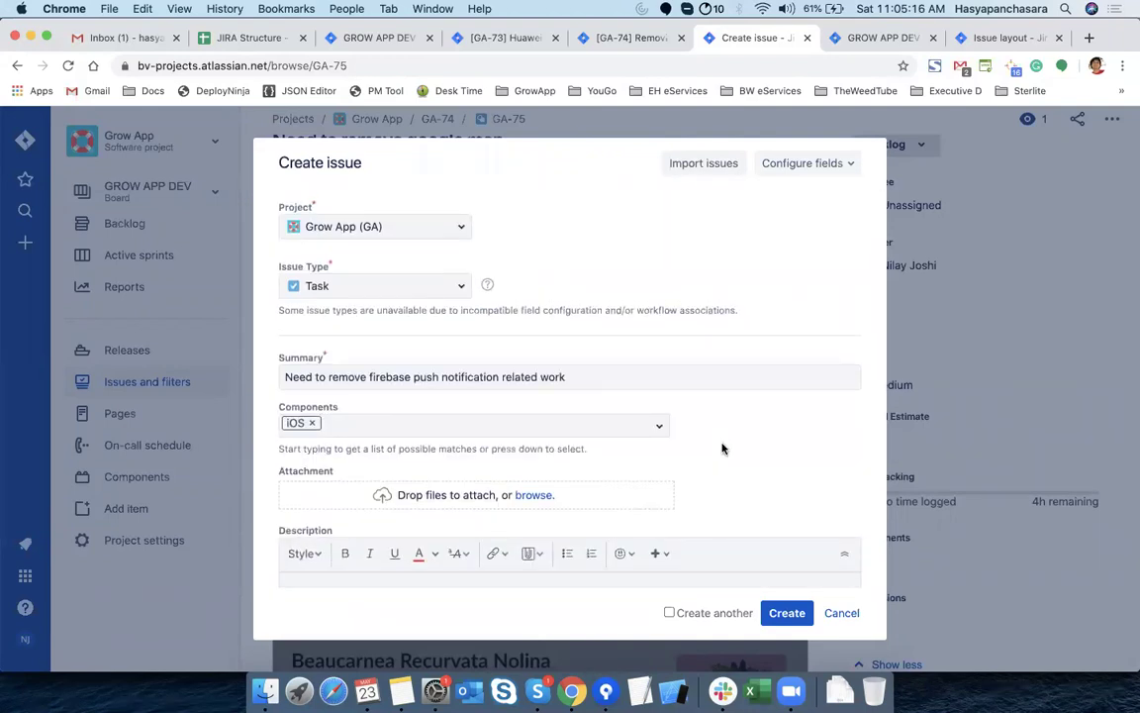
Discard the draft issue without saving and move to GA-74
{"action": "left_click", "coordinate": [841, 613]}
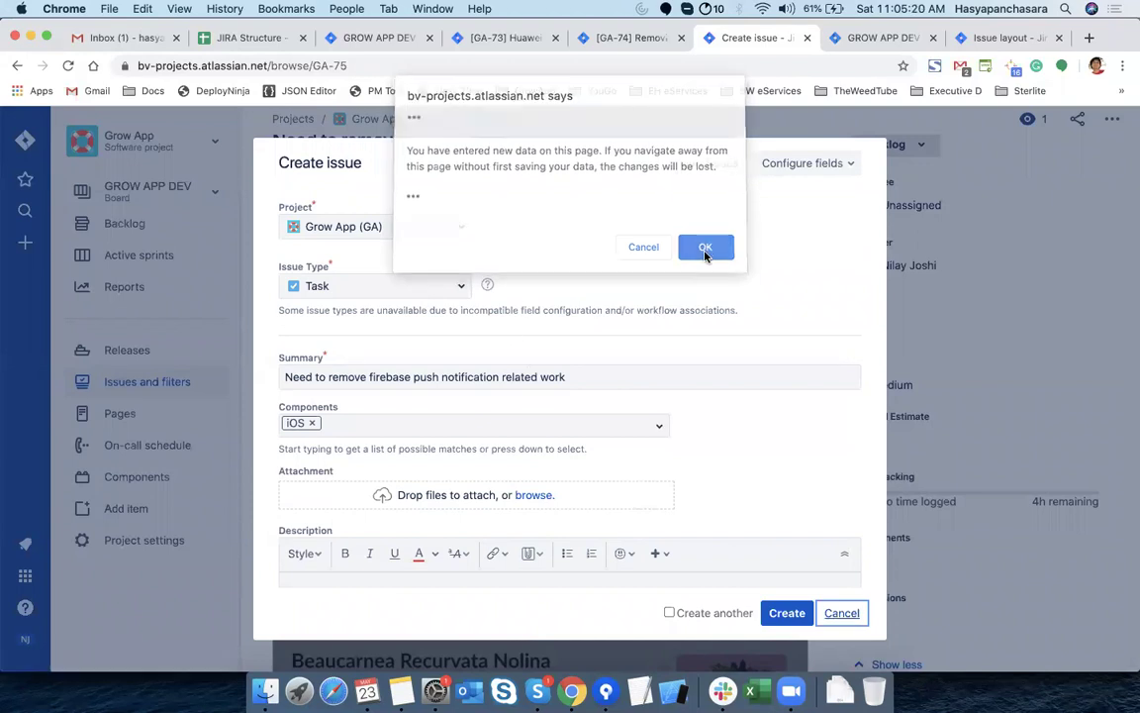
{"action": "left_click", "coordinate": [705, 250]}
{"action": "left_click", "coordinate": [623, 40]}
{"action": "scroll", "coordinate": [575, 389], "scroll_direction": "up", "scroll_amount": 5}
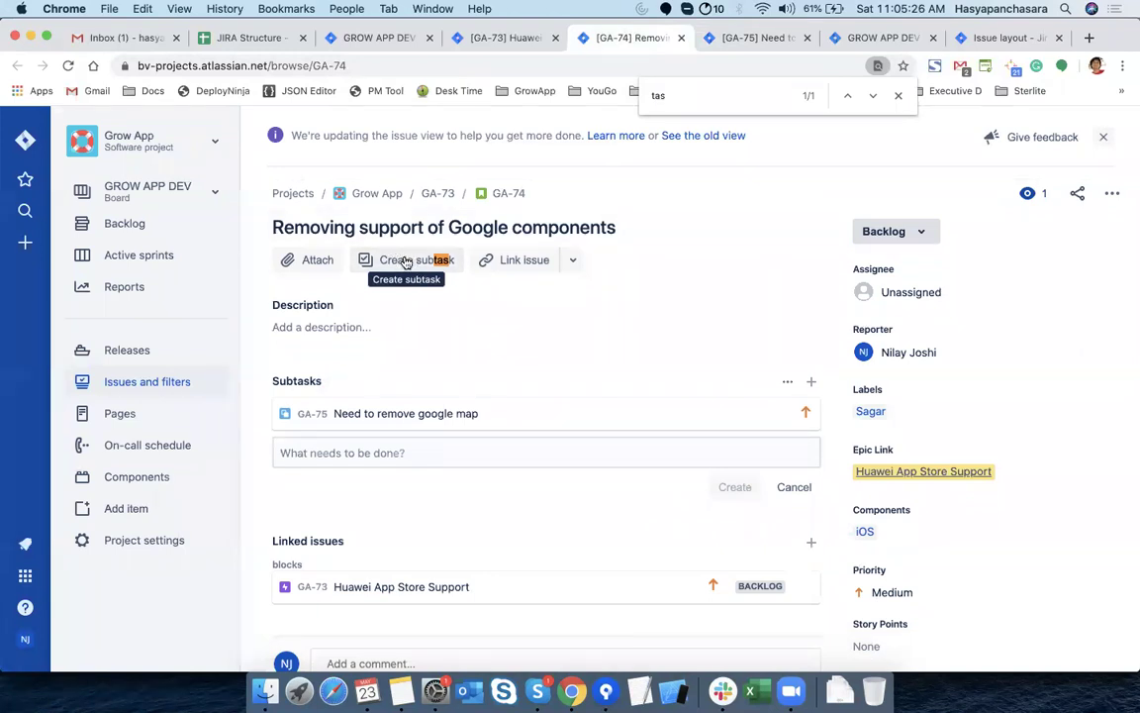
{"action": "scroll", "coordinate": [474, 318], "scroll_direction": "down", "scroll_amount": 5}
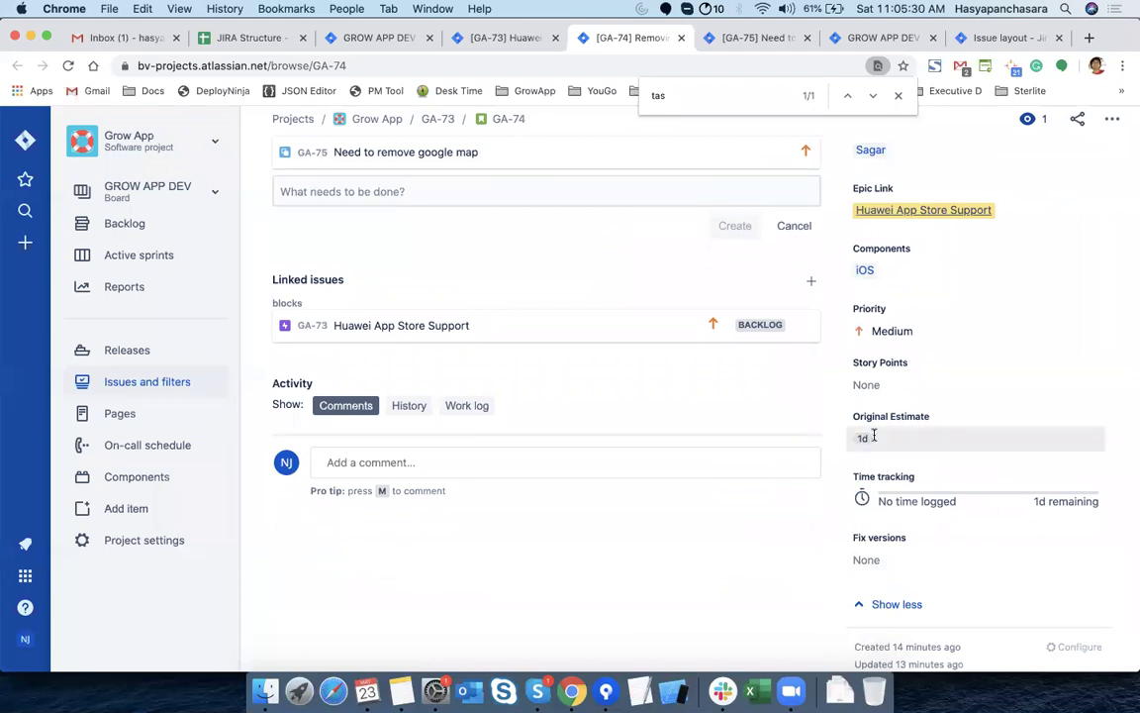
{"action": "scroll", "coordinate": [784, 484], "scroll_direction": "up", "scroll_amount": 5}
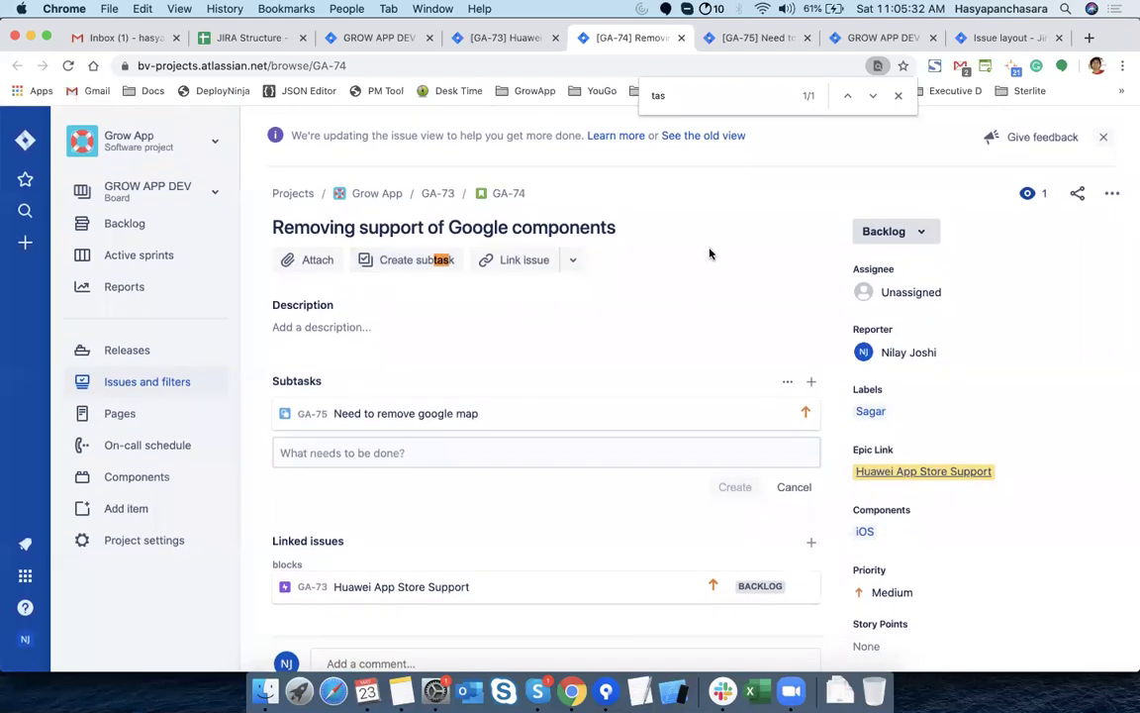
{"action": "left_click", "coordinate": [752, 38]}
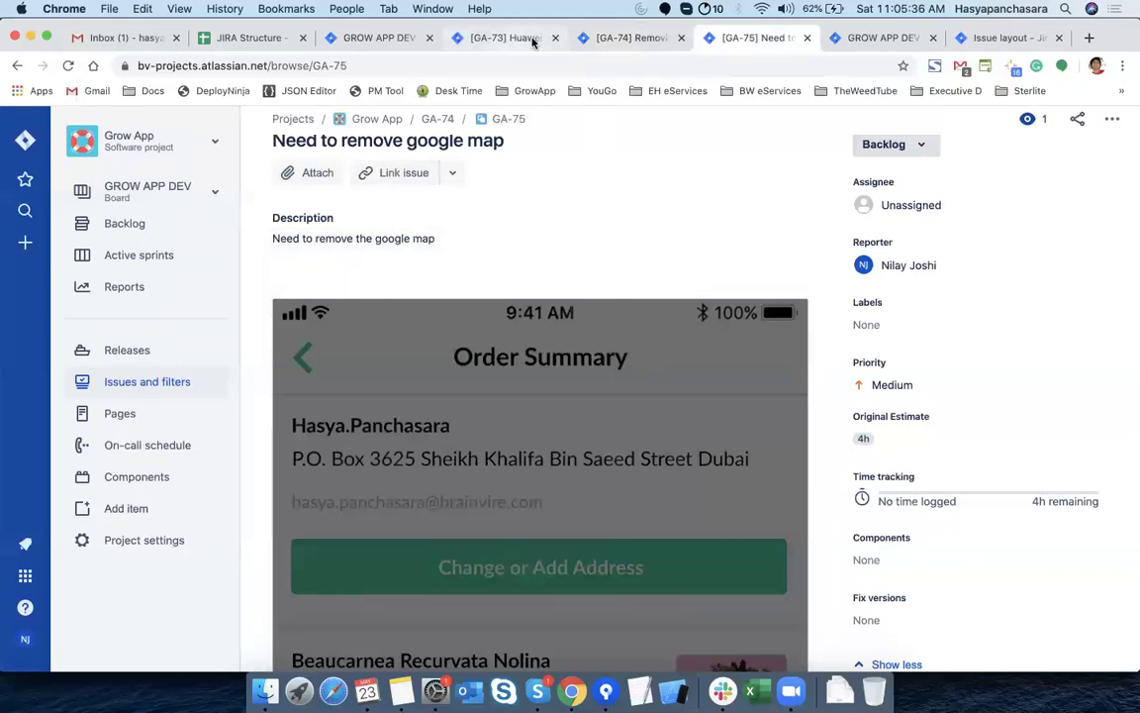
{"action": "left_click", "coordinate": [631, 38]}
Add subtask 'Need to remove firebase push notification related work' under GA-74 and open GA-76
{"action": "scroll", "coordinate": [414, 272], "scroll_direction": "down", "scroll_amount": 1}
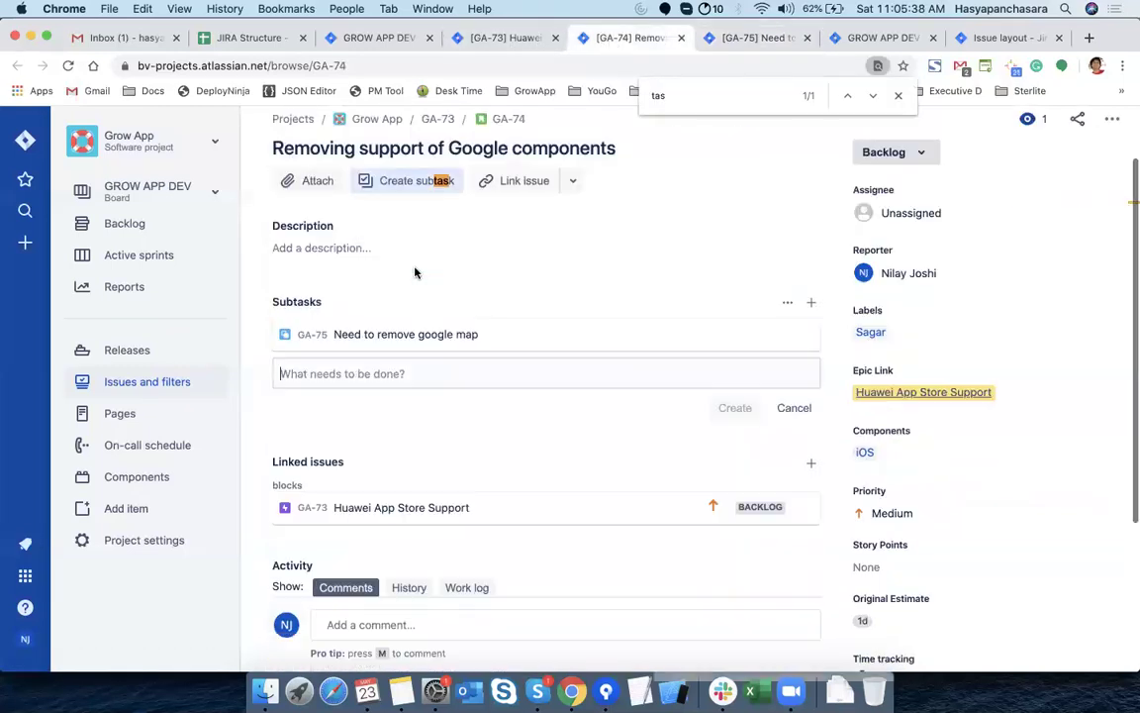
{"action": "type", "text": "Need to remove firebase push notification related work"}
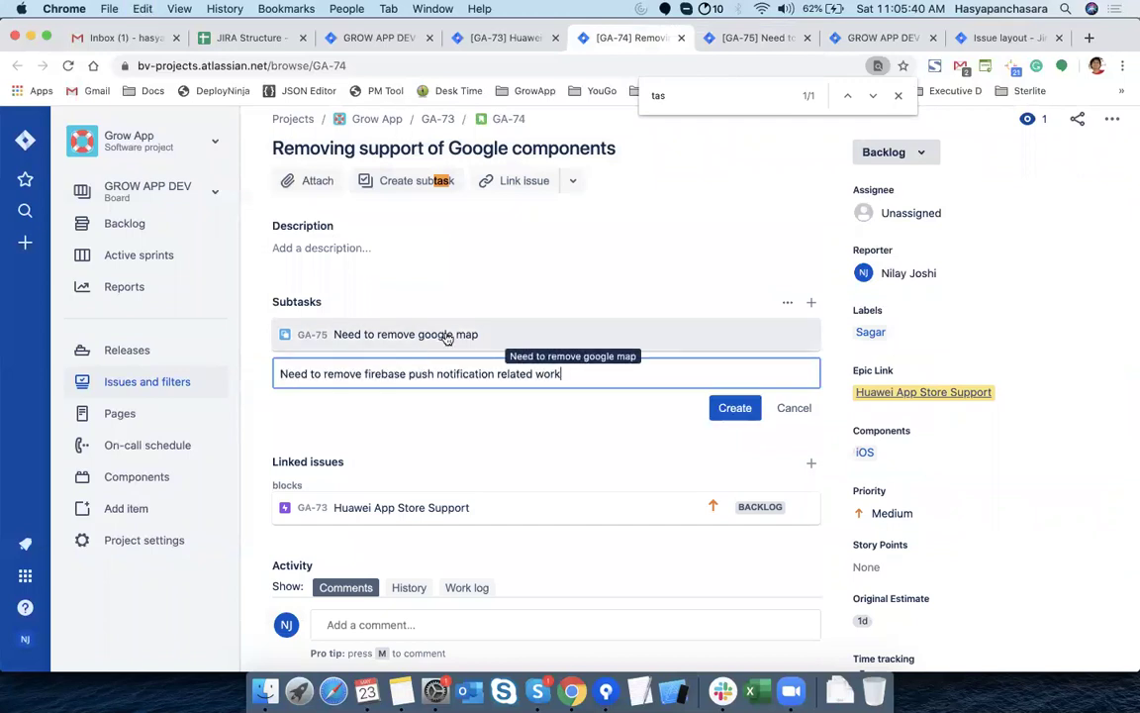
{"action": "left_click", "coordinate": [737, 410]}
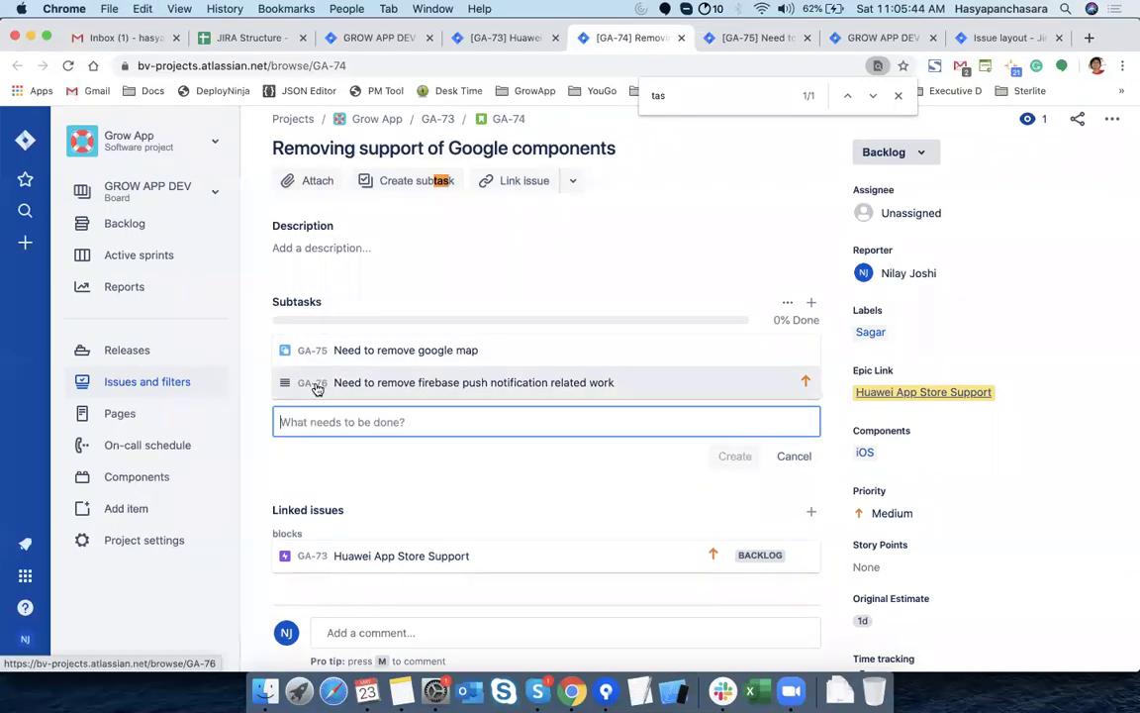
{"action": "left_click", "coordinate": [316, 386], "text": "super"}
{"action": "left_click", "coordinate": [675, 37]}
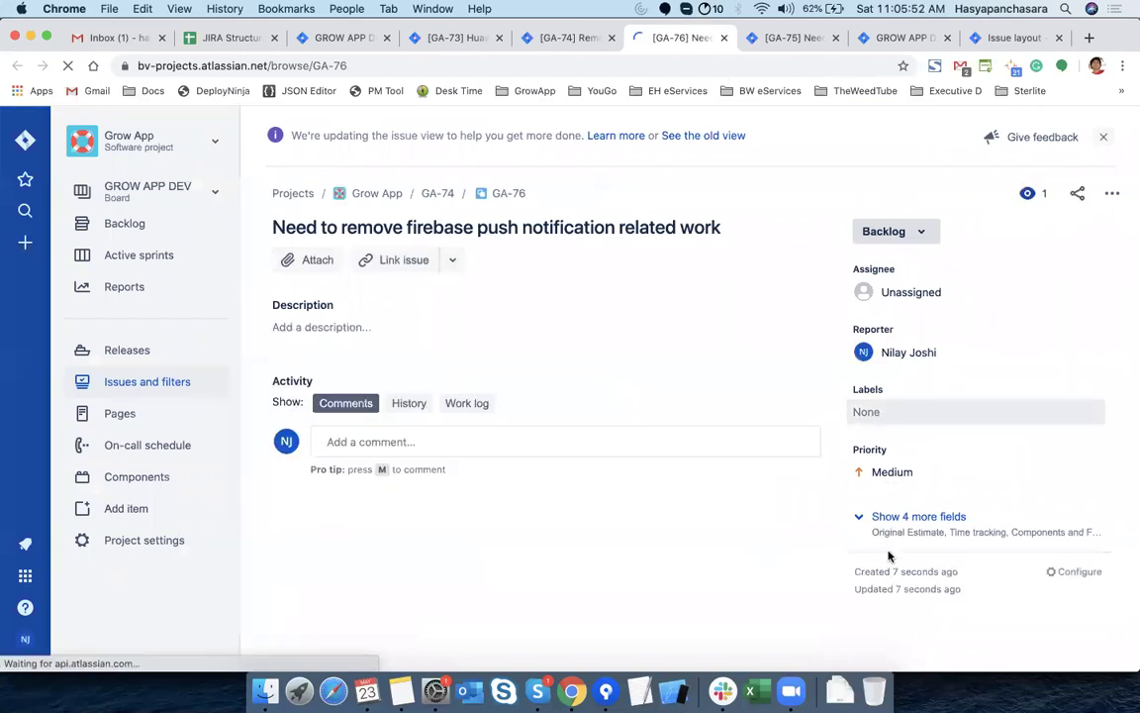
Reveal GA-76's extra fields, try Original Estimate and Labels without changes, then open time tracking
{"action": "left_click", "coordinate": [915, 516]}
{"action": "scroll", "coordinate": [915, 516], "scroll_direction": "down", "scroll_amount": 2}
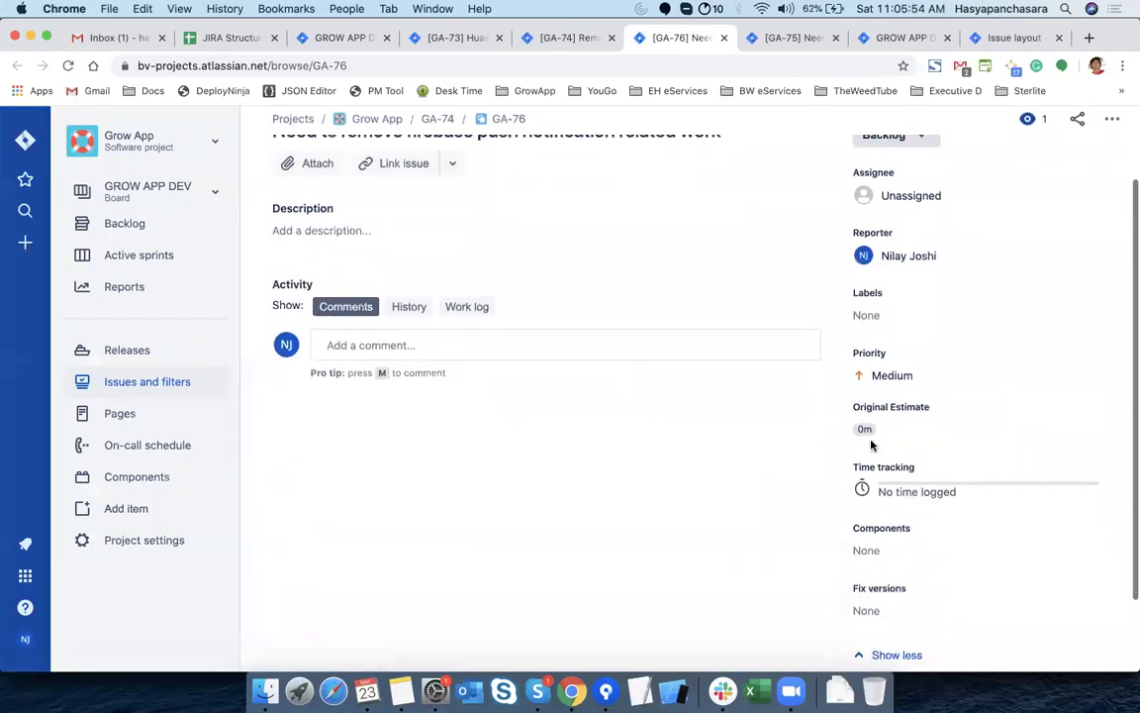
{"action": "left_click", "coordinate": [869, 431]}
{"action": "double_click", "coordinate": [914, 426]}
{"action": "type", "text": "4h"}
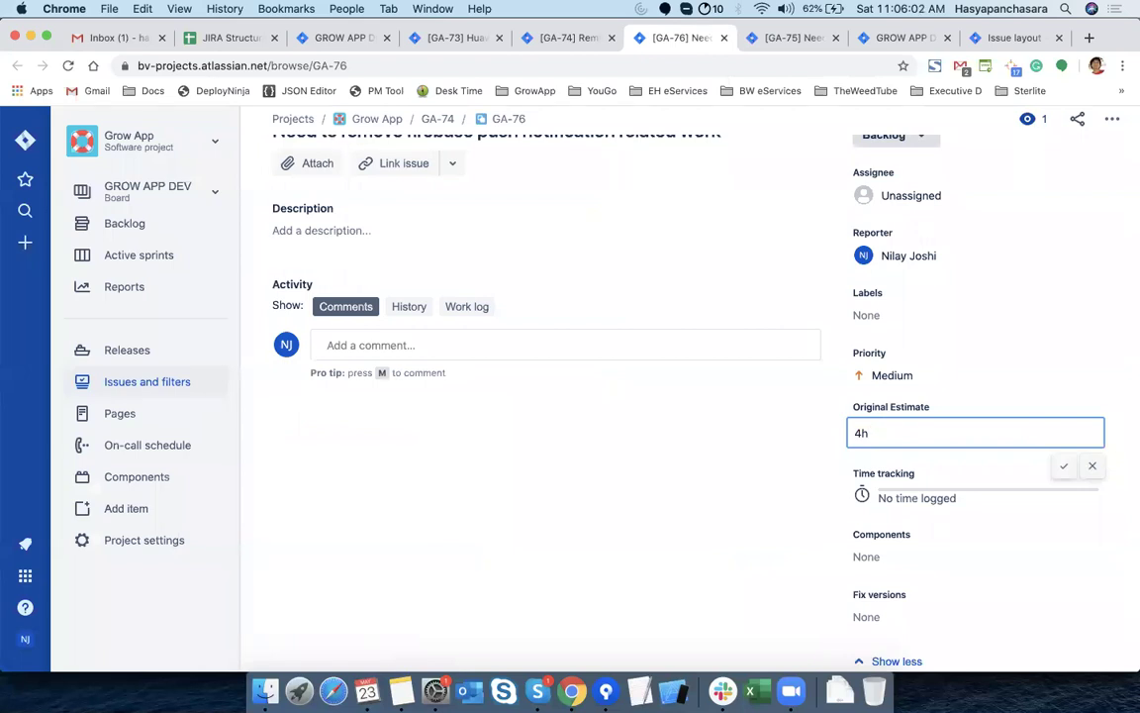
{"action": "key", "text": "BackSpace"}
{"action": "key", "text": "BackSpace"}
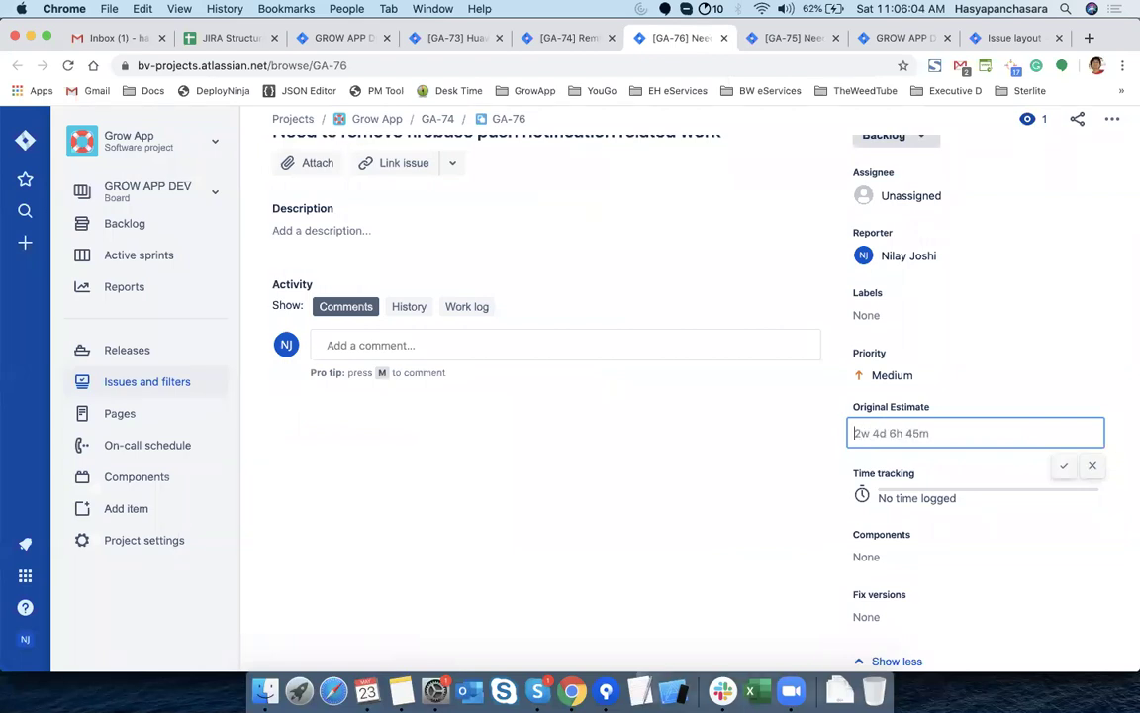
{"action": "left_click", "coordinate": [1065, 315]}
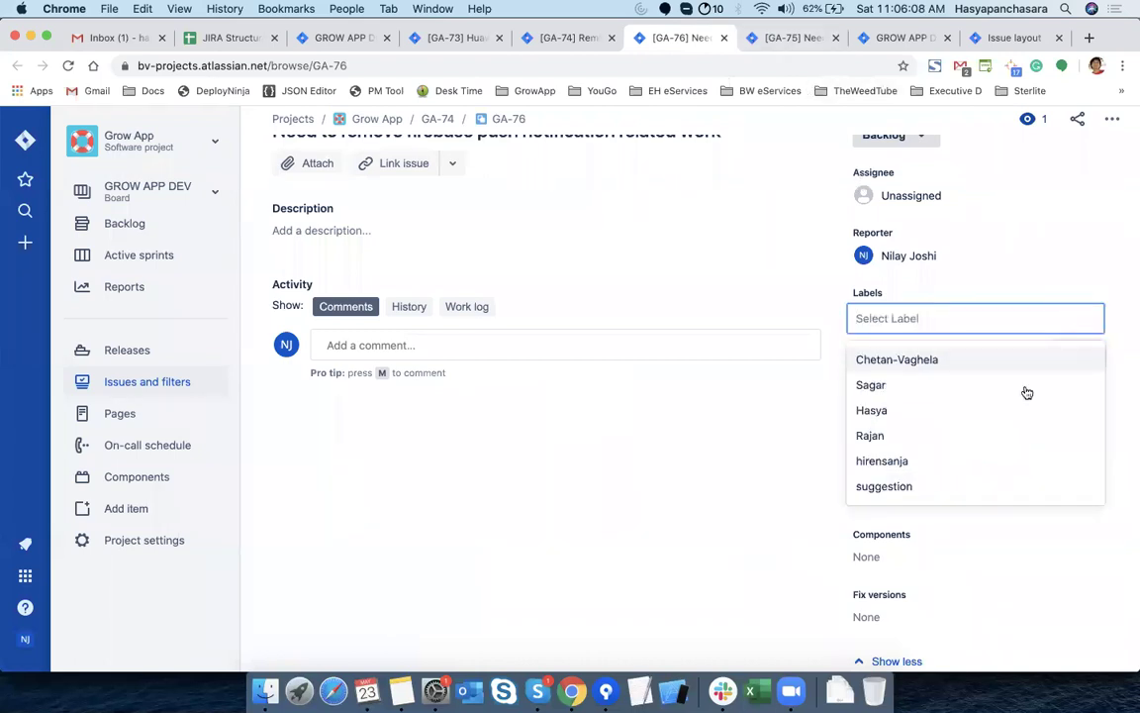
{"action": "left_click", "coordinate": [1017, 606]}
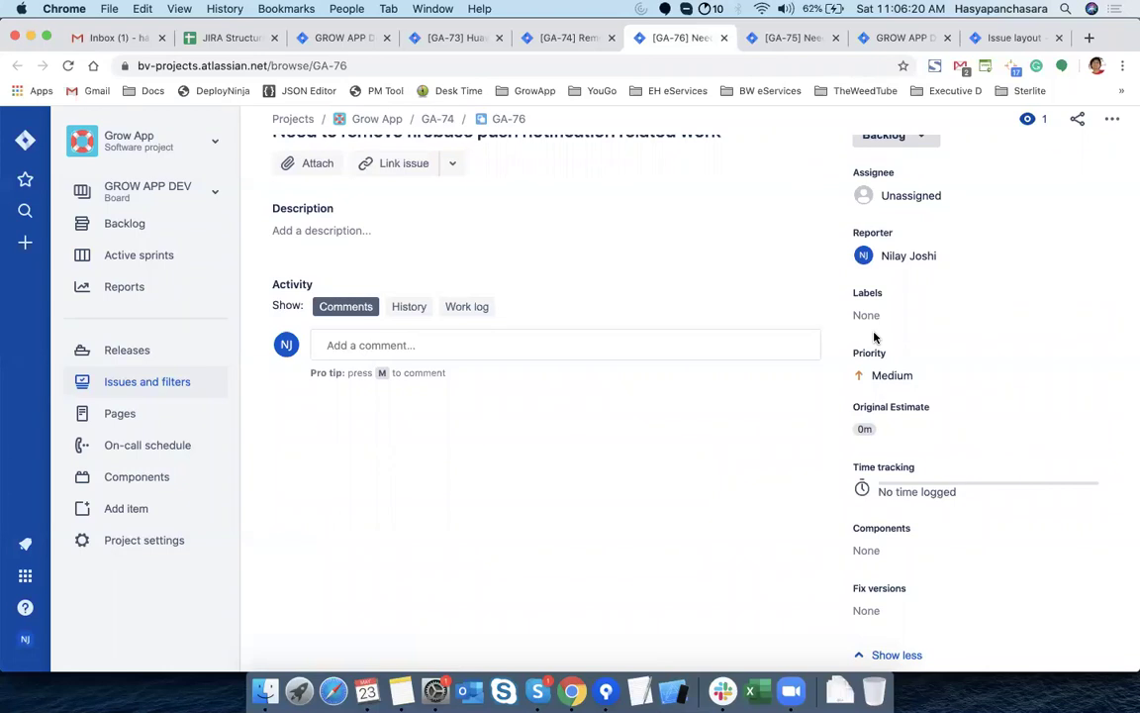
{"action": "left_click", "coordinate": [915, 485]}
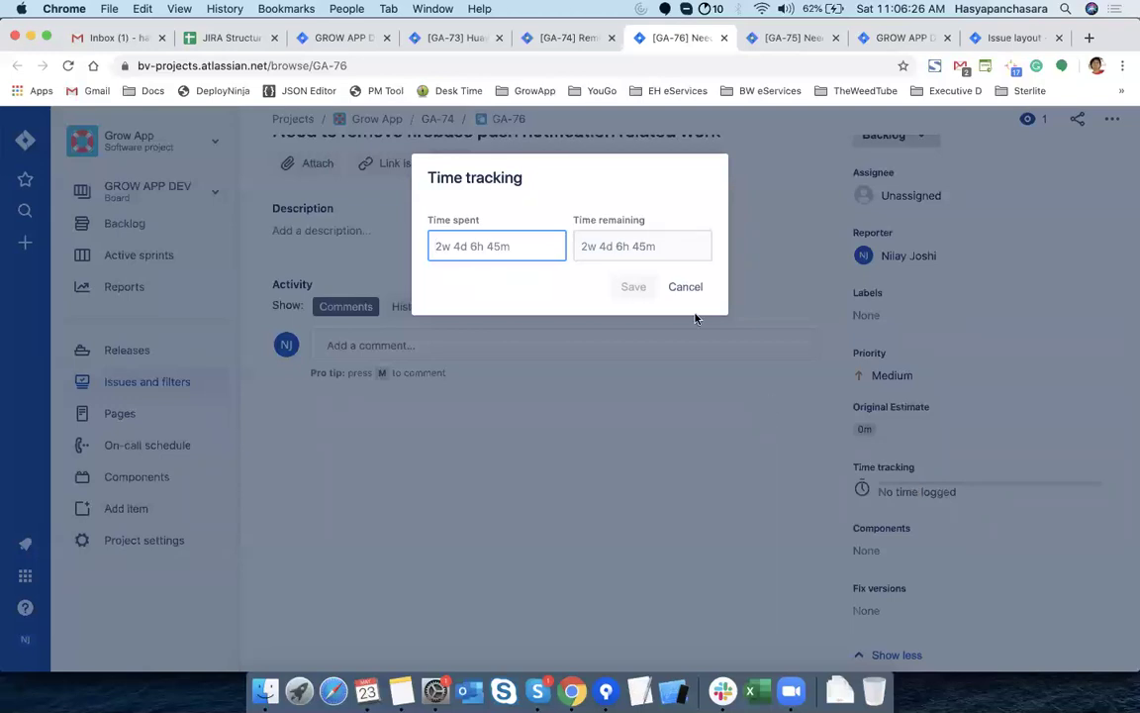
Draft 2h time spent with description lines 'Date and time start' and 'Date and time end'
{"action": "mouse_move", "coordinate": [487, 248]}
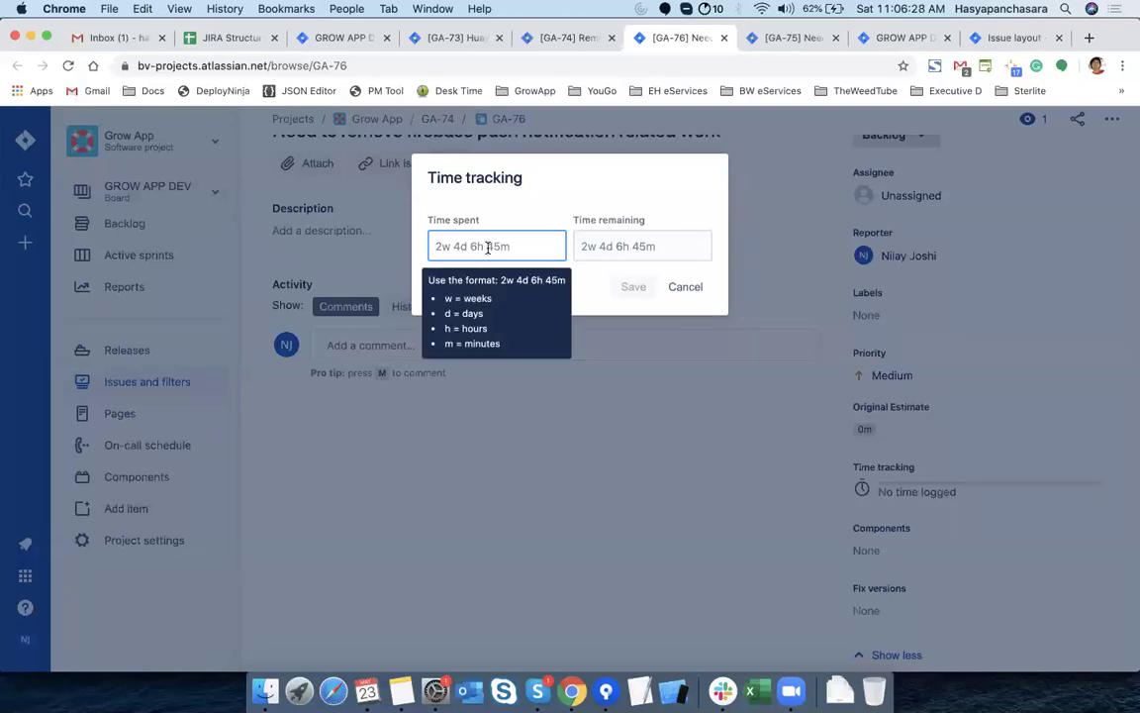
{"action": "type", "text": "2h"}
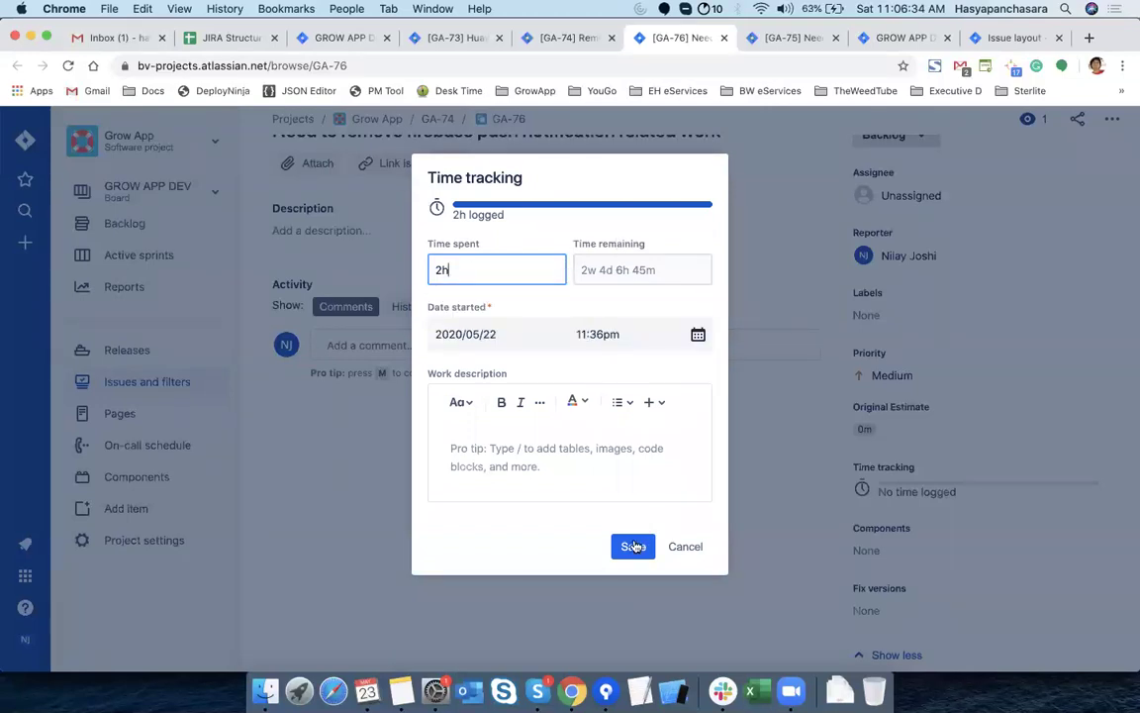
{"action": "left_click", "coordinate": [495, 451]}
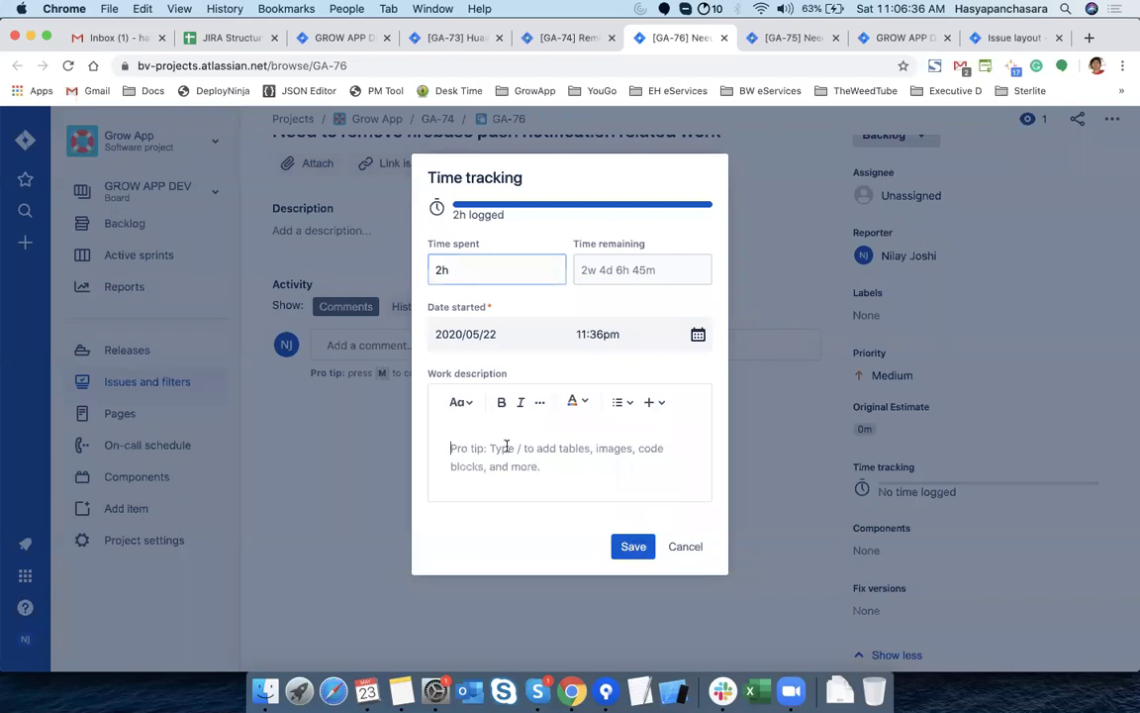
{"action": "type", "text": "Date and "}
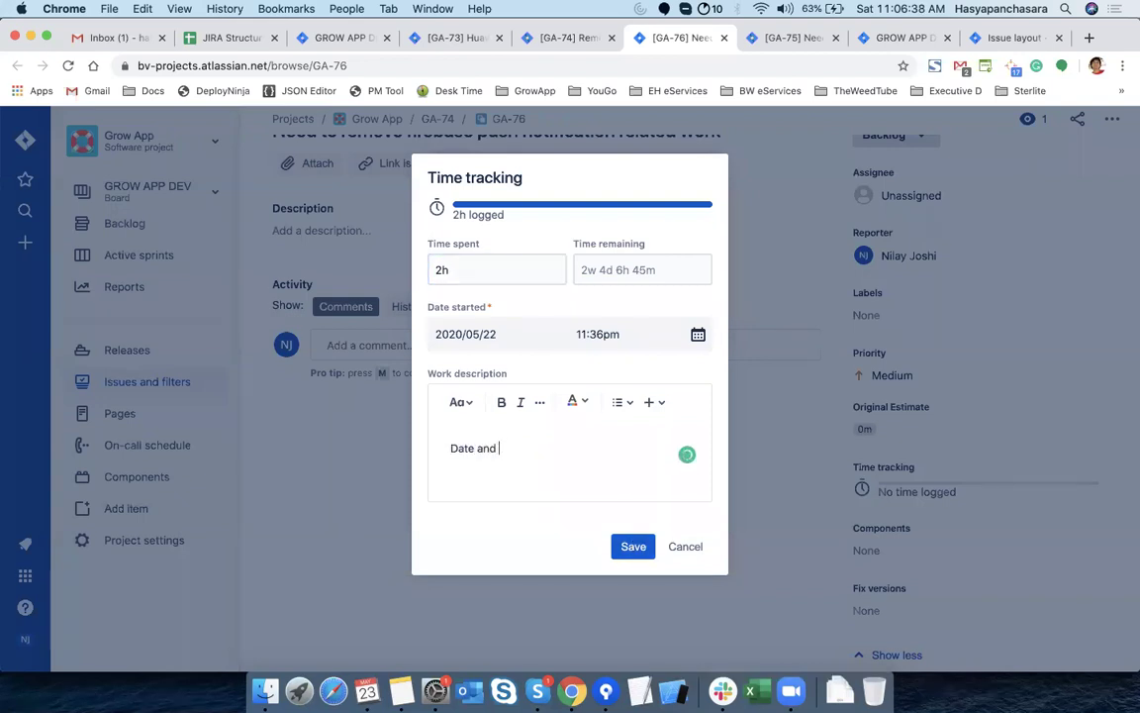
{"action": "type", "text": "time start"}
{"action": "key", "text": "super+a"}
{"action": "key", "text": "super+c"}
{"action": "key", "text": "Right"}
{"action": "key", "text": "Return"}
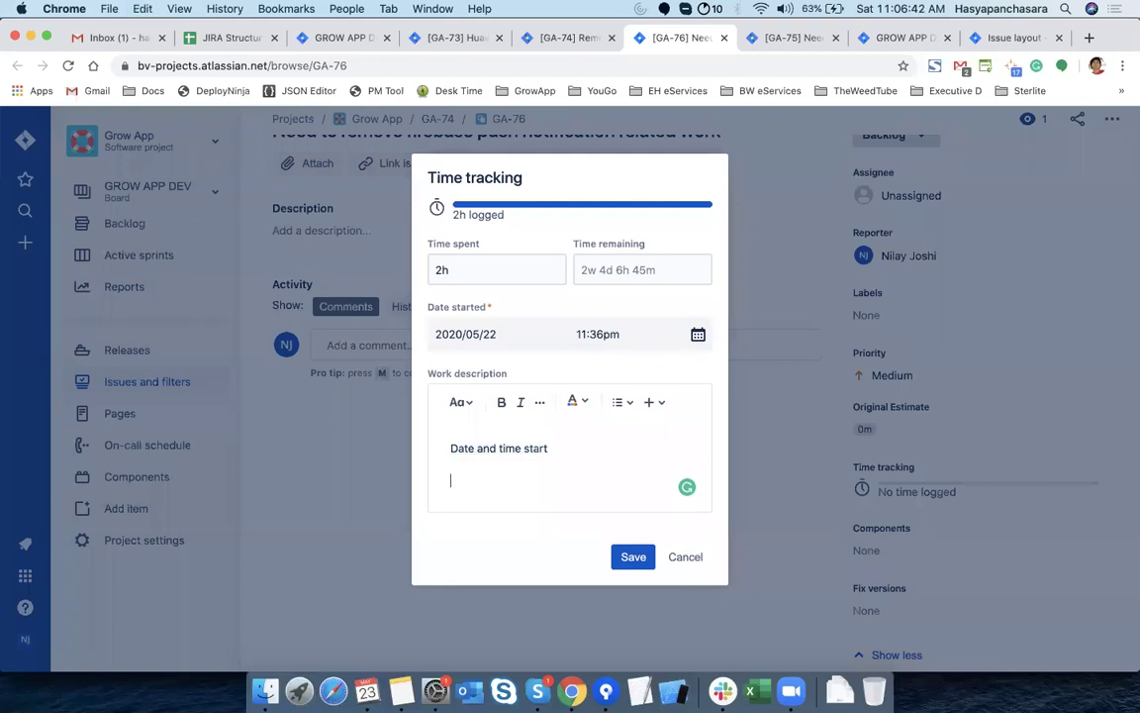
{"action": "key", "text": "super+v"}
{"action": "key", "text": "BackSpace"}
{"action": "key", "text": "BackSpace"}
{"action": "key", "text": "BackSpace"}
{"action": "key", "text": "BackSpace"}
{"action": "key", "text": "BackSpace"}
{"action": "type", "text": "end"}
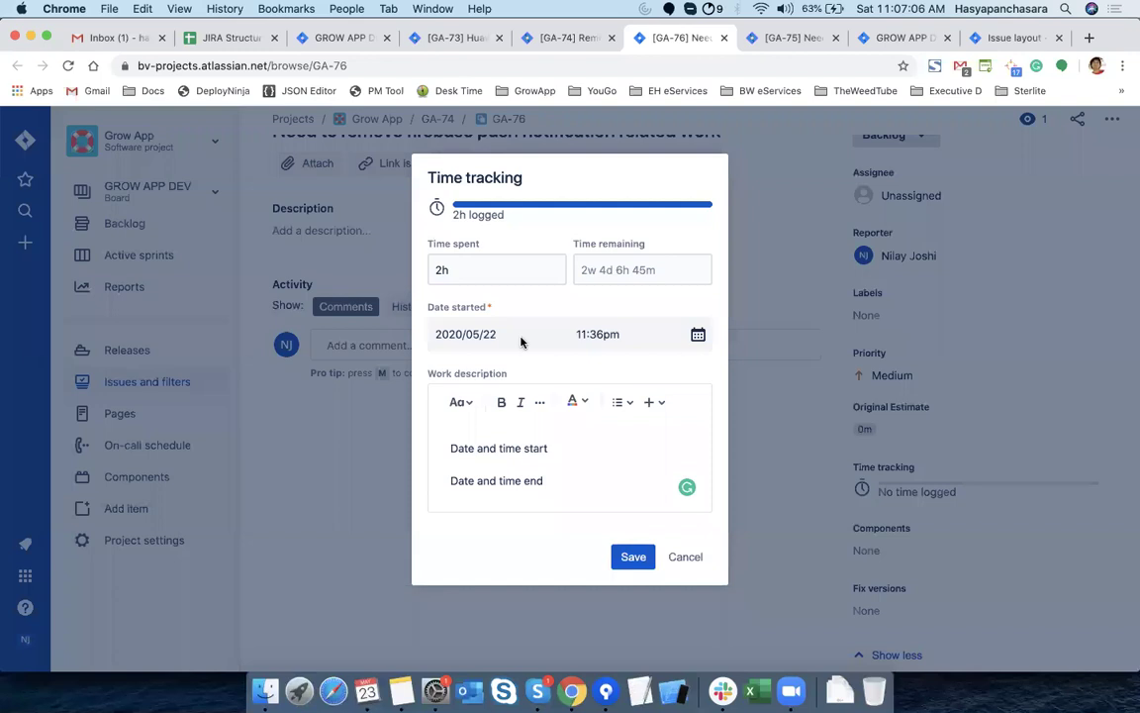
Clear the time spent and save 4h as GA-76's remaining time instead
{"action": "mouse_move", "coordinate": [494, 273]}
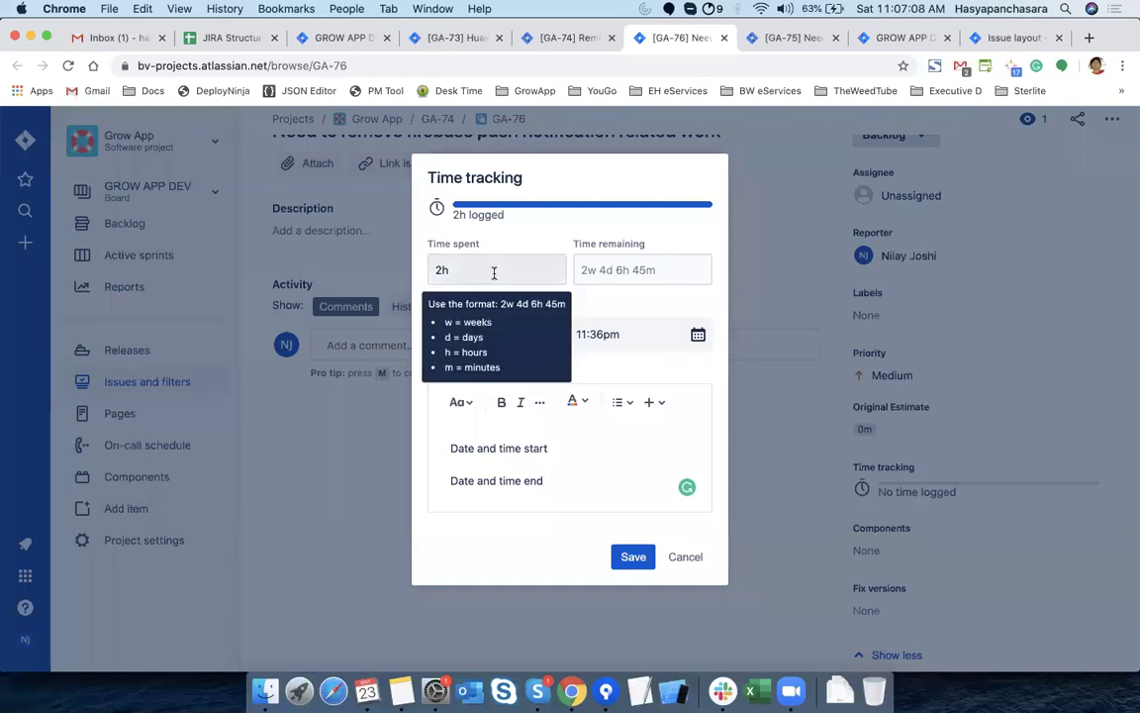
{"action": "left_click", "coordinate": [494, 270]}
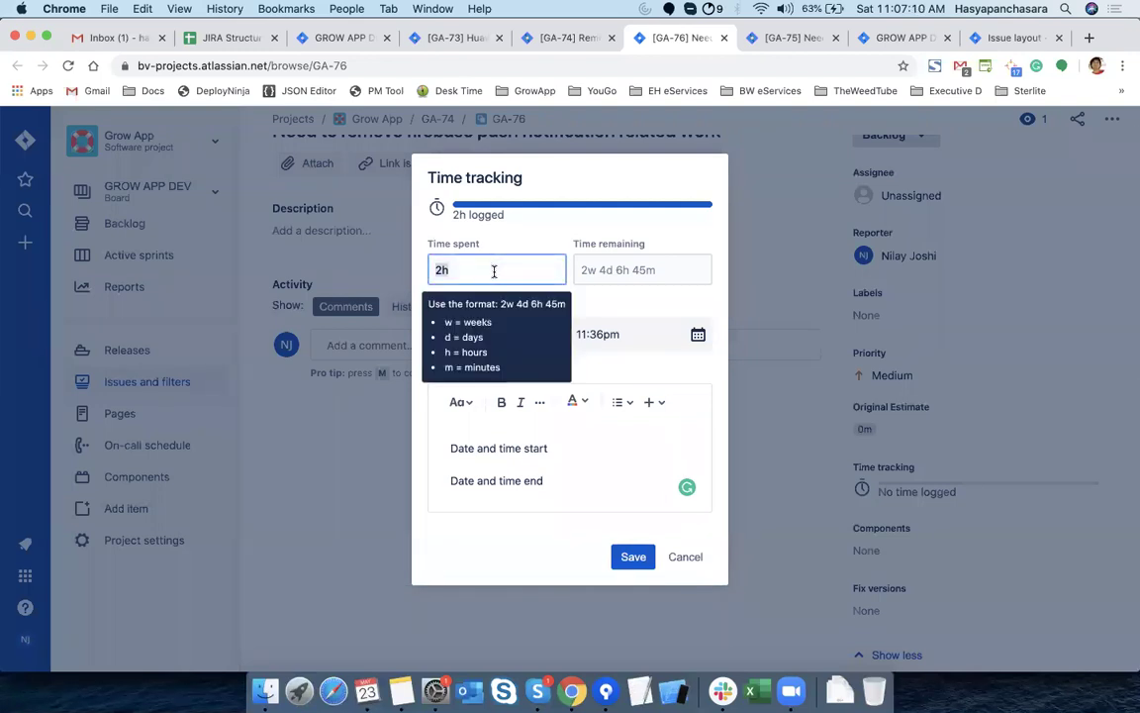
{"action": "key", "text": "BackSpace"}
{"action": "key", "text": "BackSpace"}
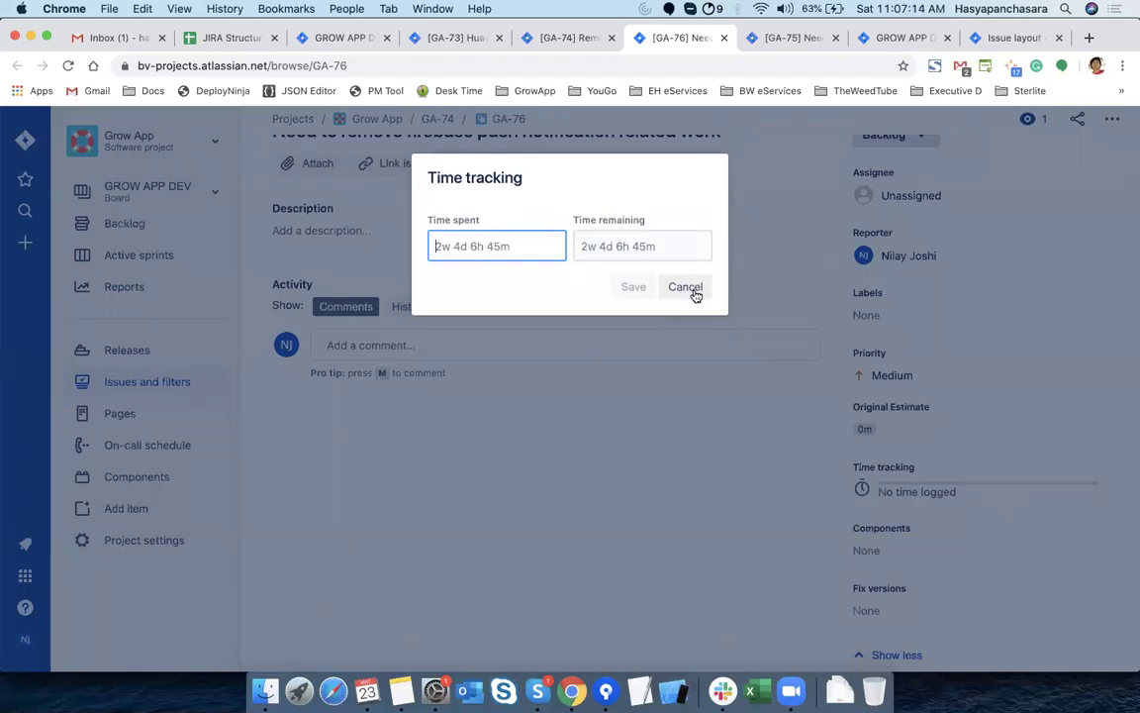
{"action": "left_click", "coordinate": [639, 252]}
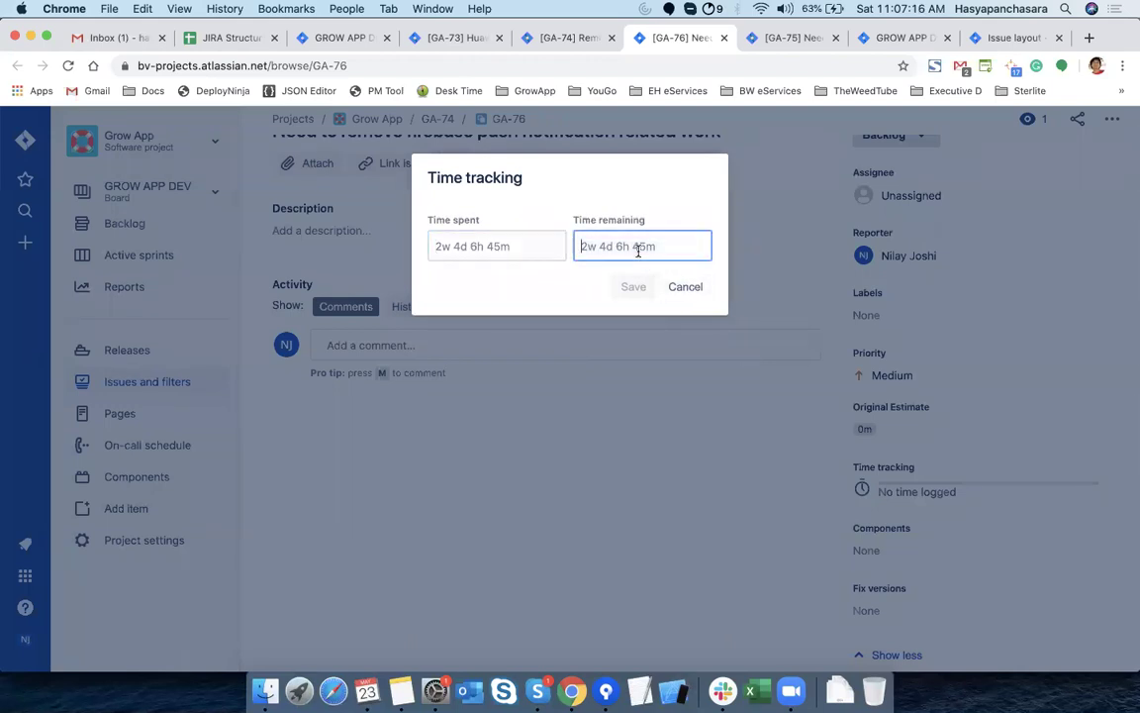
{"action": "type", "text": "4h"}
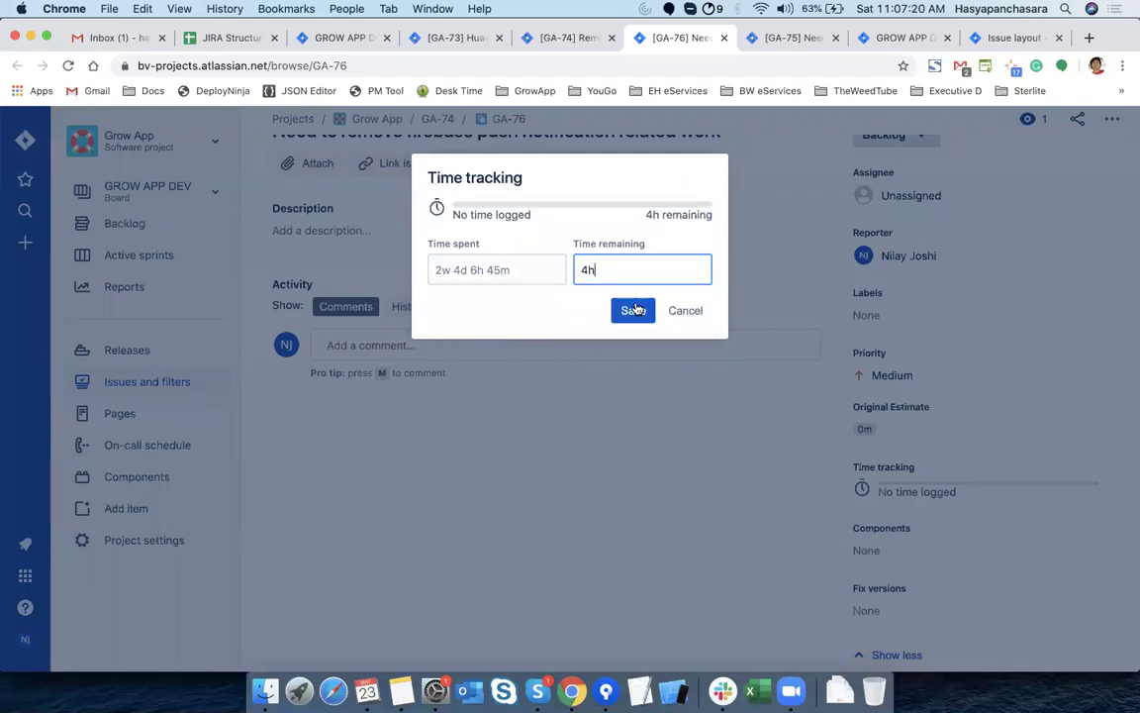
{"action": "left_click", "coordinate": [634, 312]}
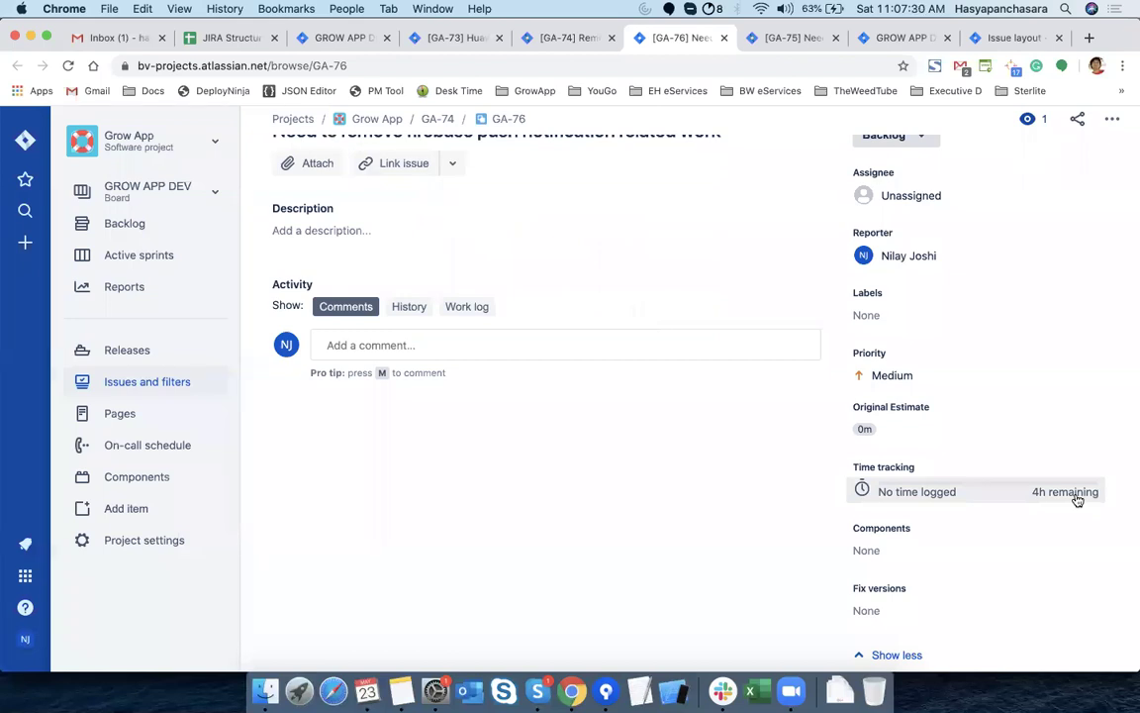
Log 2h on GA-76 described 'Date and time start' / 'Date and time end', then go to the backlog
{"action": "scroll", "coordinate": [808, 462], "scroll_direction": "up", "scroll_amount": 3}
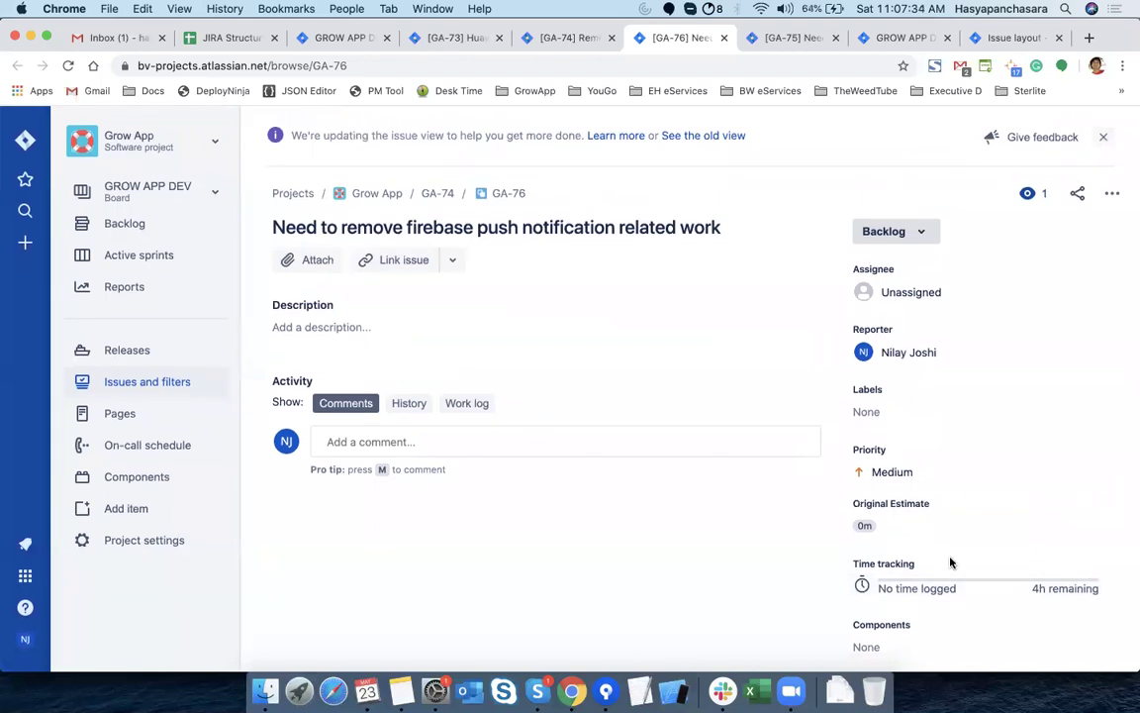
{"action": "left_click", "coordinate": [957, 582]}
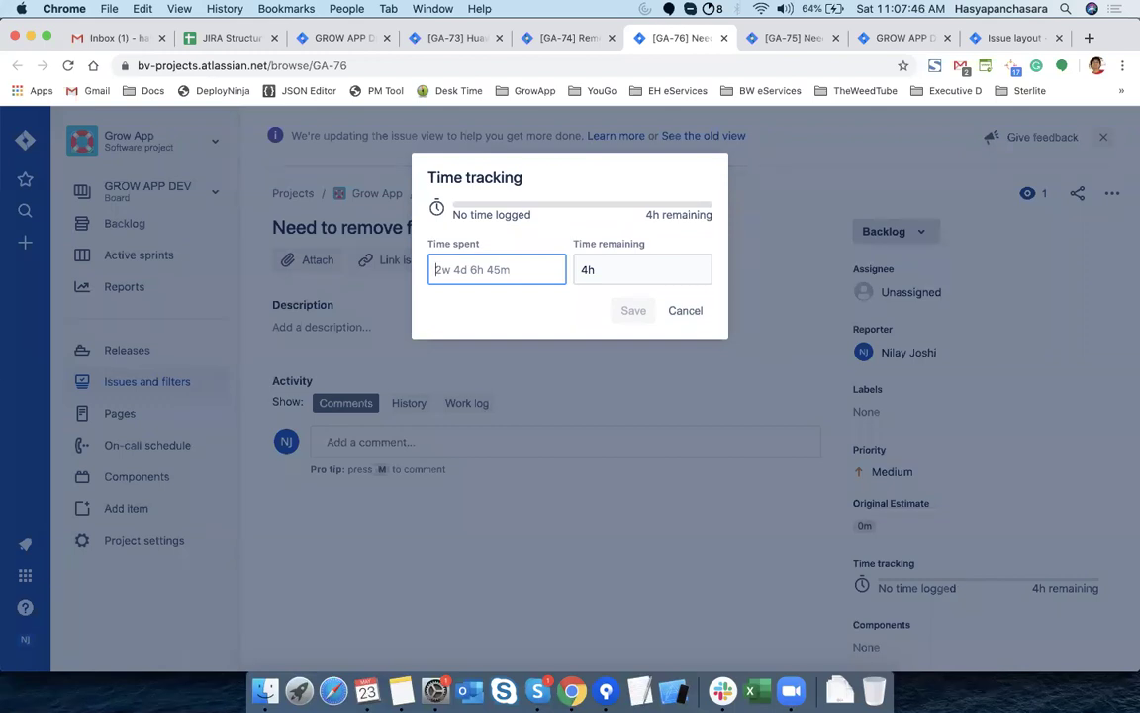
{"action": "type", "text": "2h"}
{"action": "left_click", "coordinate": [496, 473]}
{"action": "key", "text": "super+v"}
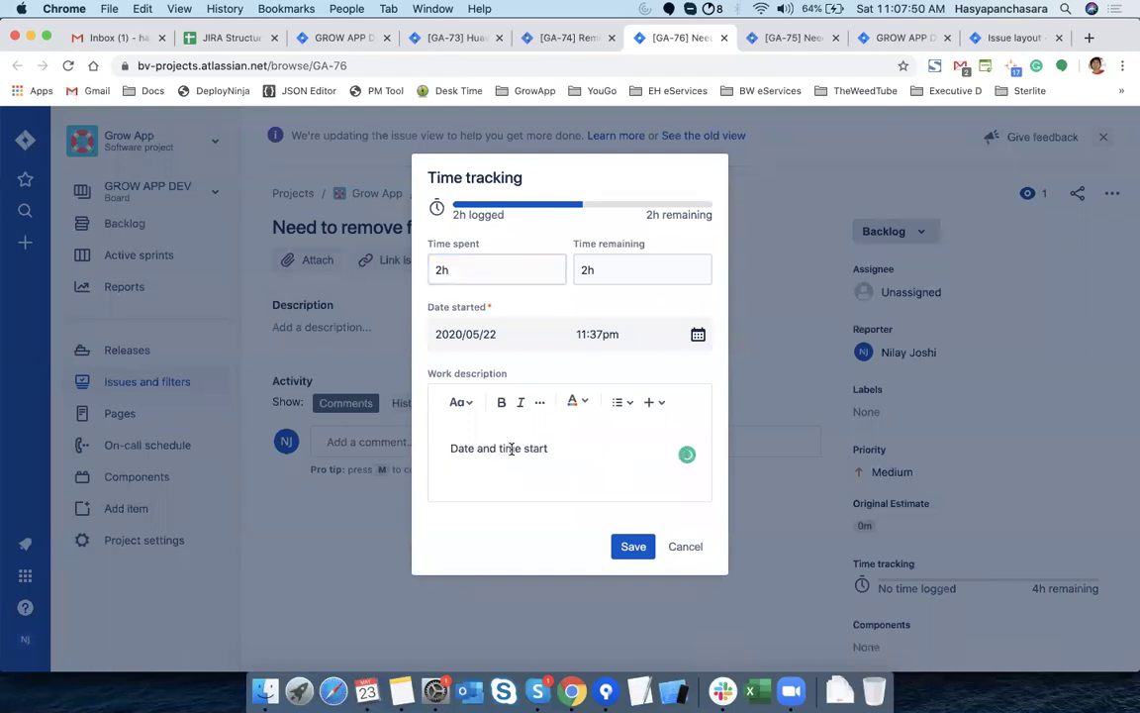
{"action": "key", "text": "super+a"}
{"action": "key", "text": "super+c"}
{"action": "key", "text": "Right"}
{"action": "key", "text": "Return"}
{"action": "key", "text": "super+v"}
{"action": "key", "text": "BackSpace"}
{"action": "key", "text": "BackSpace"}
{"action": "key", "text": "BackSpace"}
{"action": "key", "text": "BackSpace"}
{"action": "key", "text": "BackSpace"}
{"action": "type", "text": "end"}
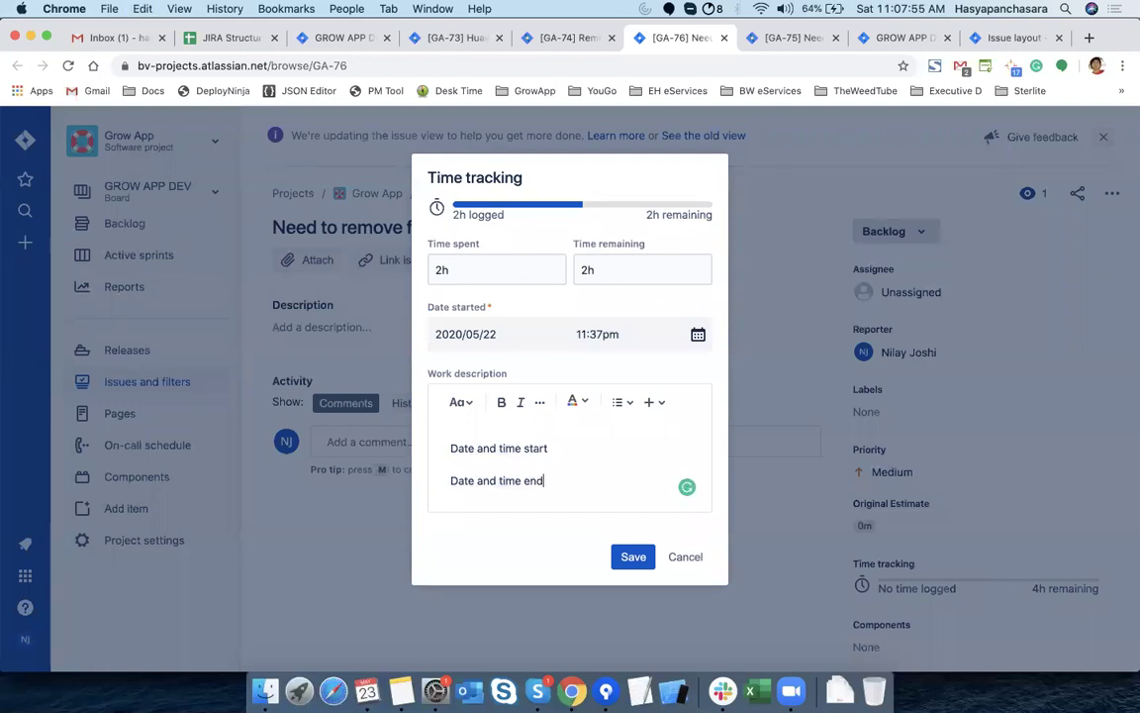
{"action": "left_click", "coordinate": [636, 561]}
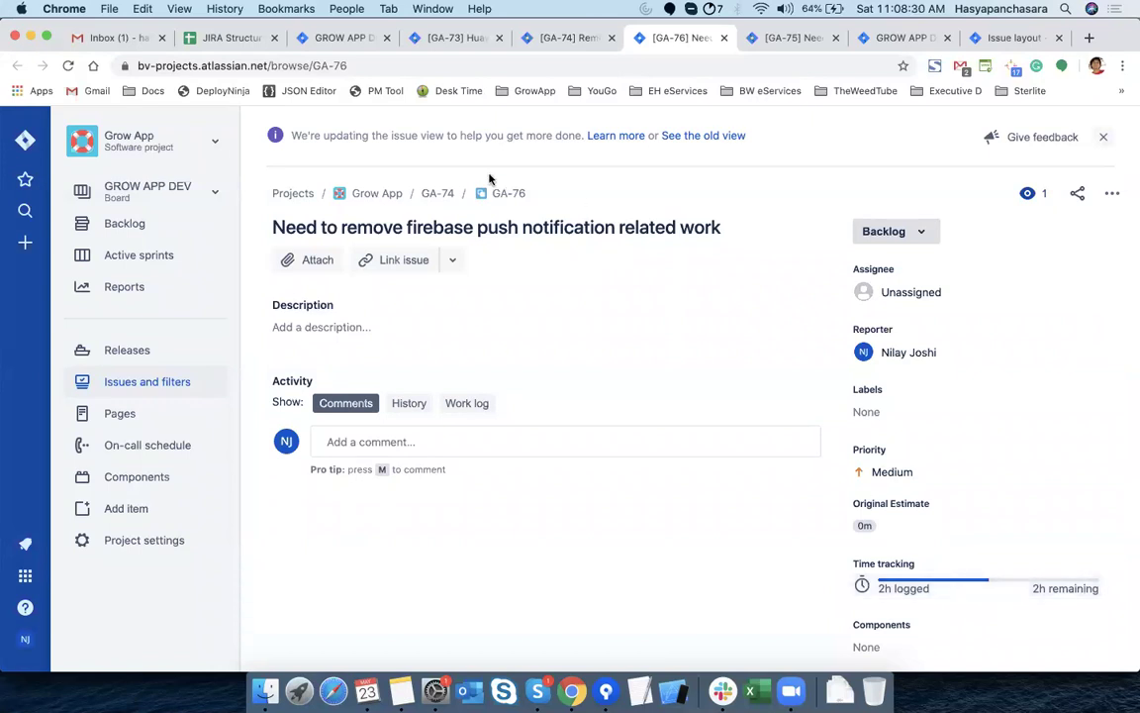
{"action": "left_click", "coordinate": [347, 40]}
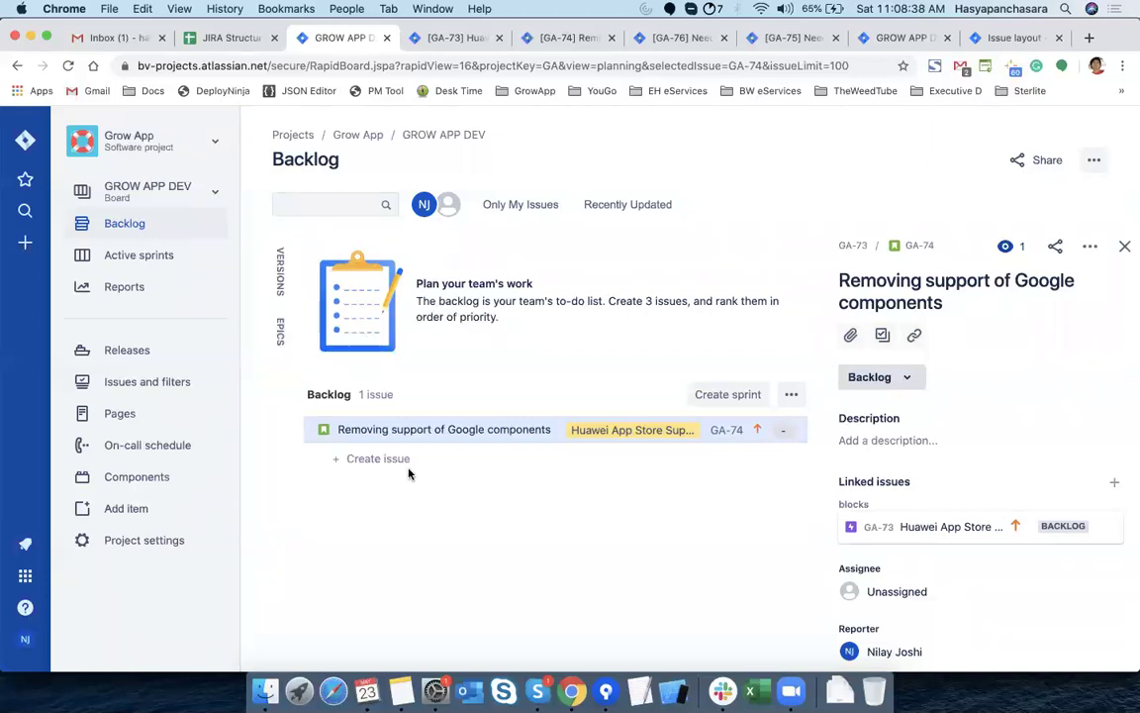
Add GA Sprint 3 above the backlog and drag GA-74 into it
{"action": "left_click", "coordinate": [745, 396]}
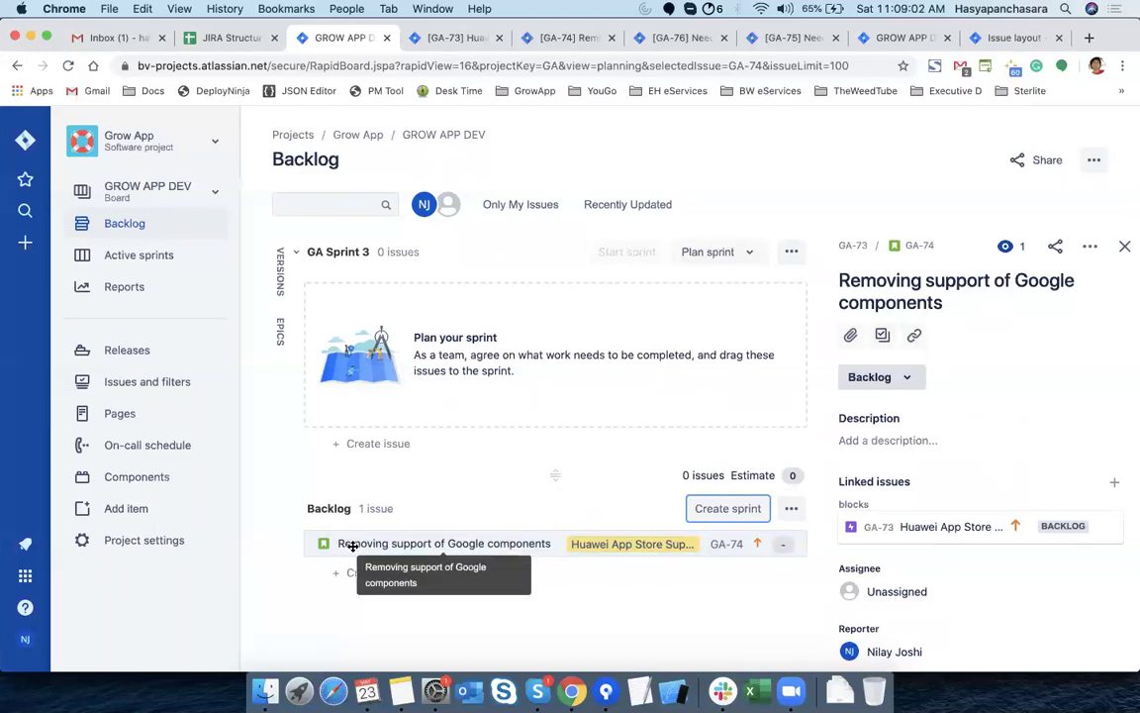
{"action": "left_click_drag", "start_coordinate": [376, 543], "coordinate": [387, 347]}
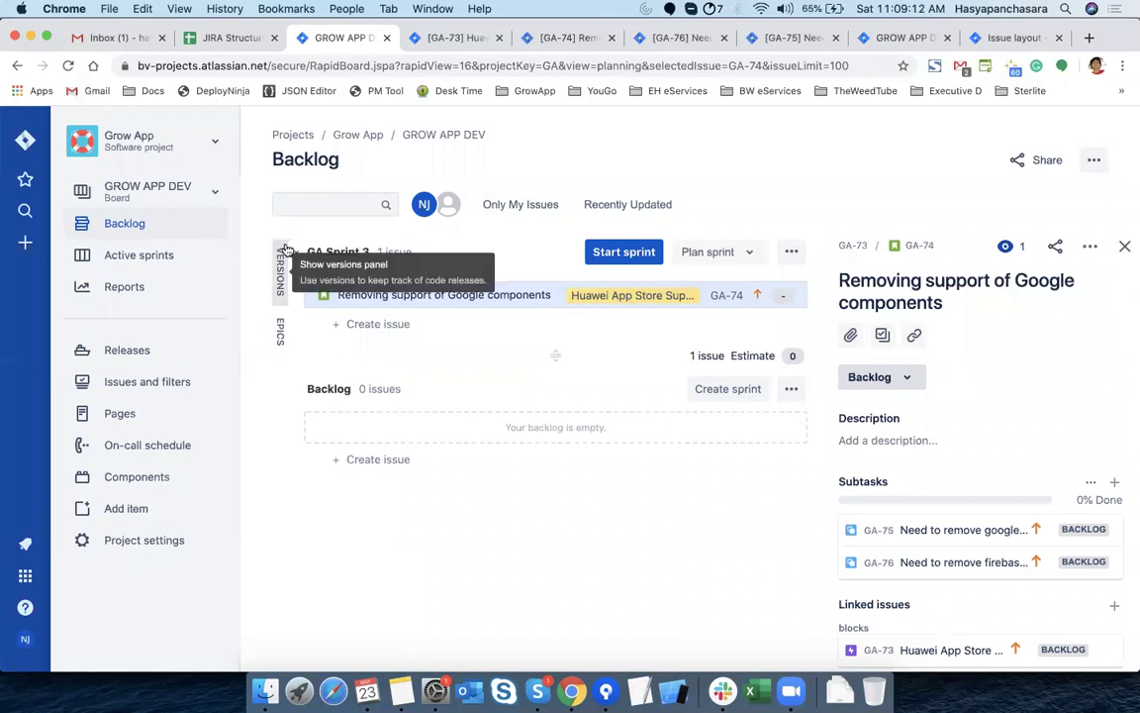
Look at the active sprints board in a new tab, then return to the backlog
{"action": "left_click", "coordinate": [153, 259], "text": "super"}
{"action": "left_click", "coordinate": [399, 40]}
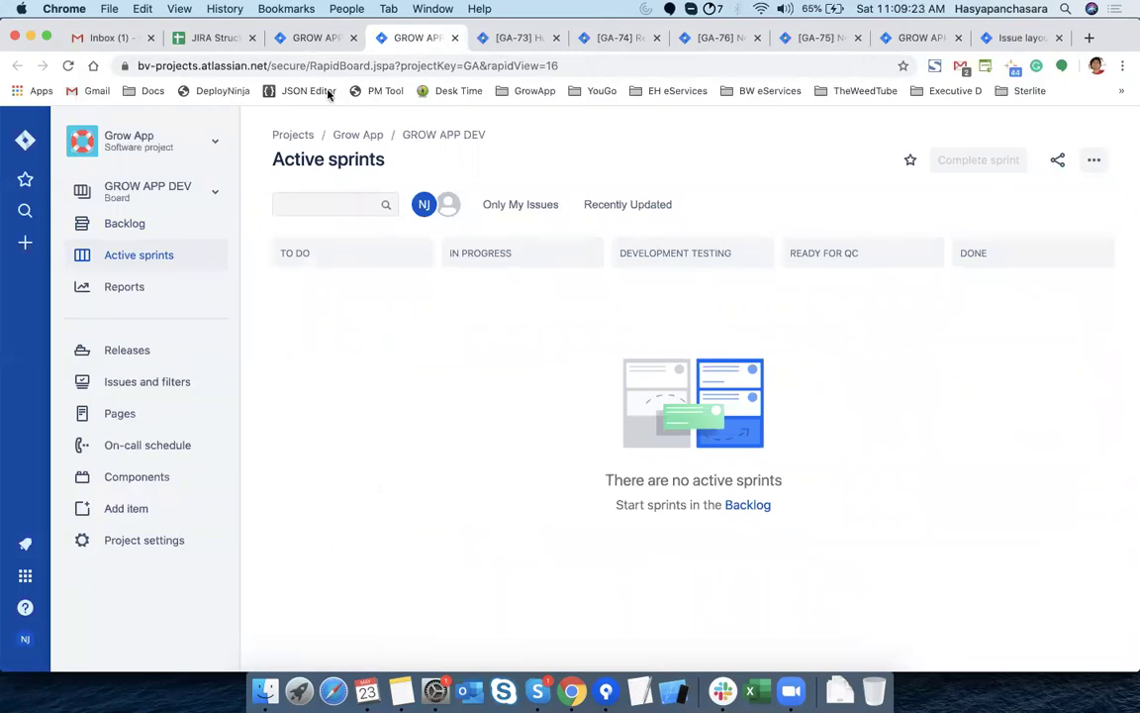
{"action": "left_click", "coordinate": [317, 38]}
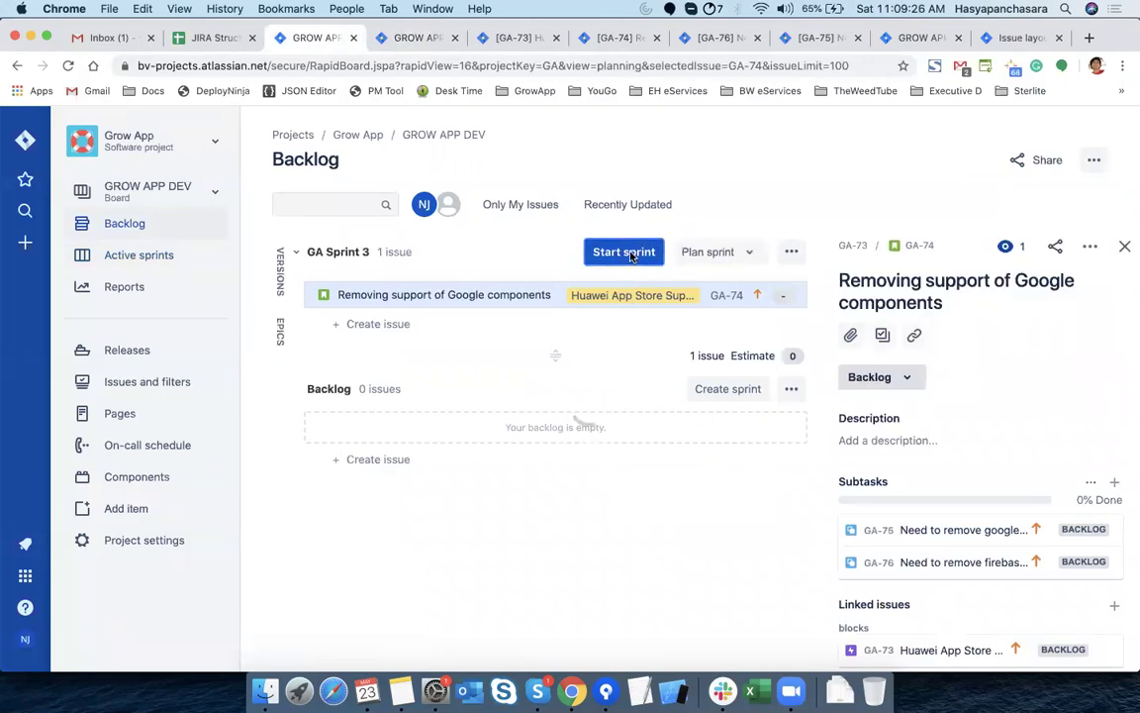
Start GA Sprint 3 with a 1 week duration
{"action": "left_click", "coordinate": [623, 253]}
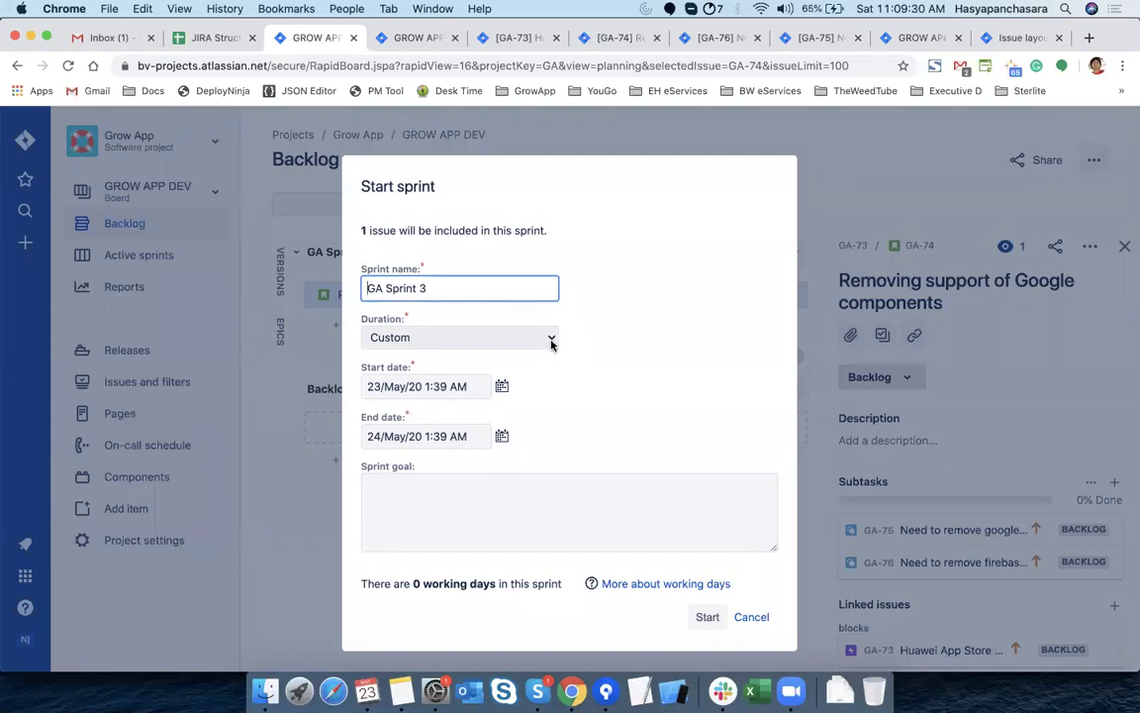
{"action": "left_click", "coordinate": [551, 339]}
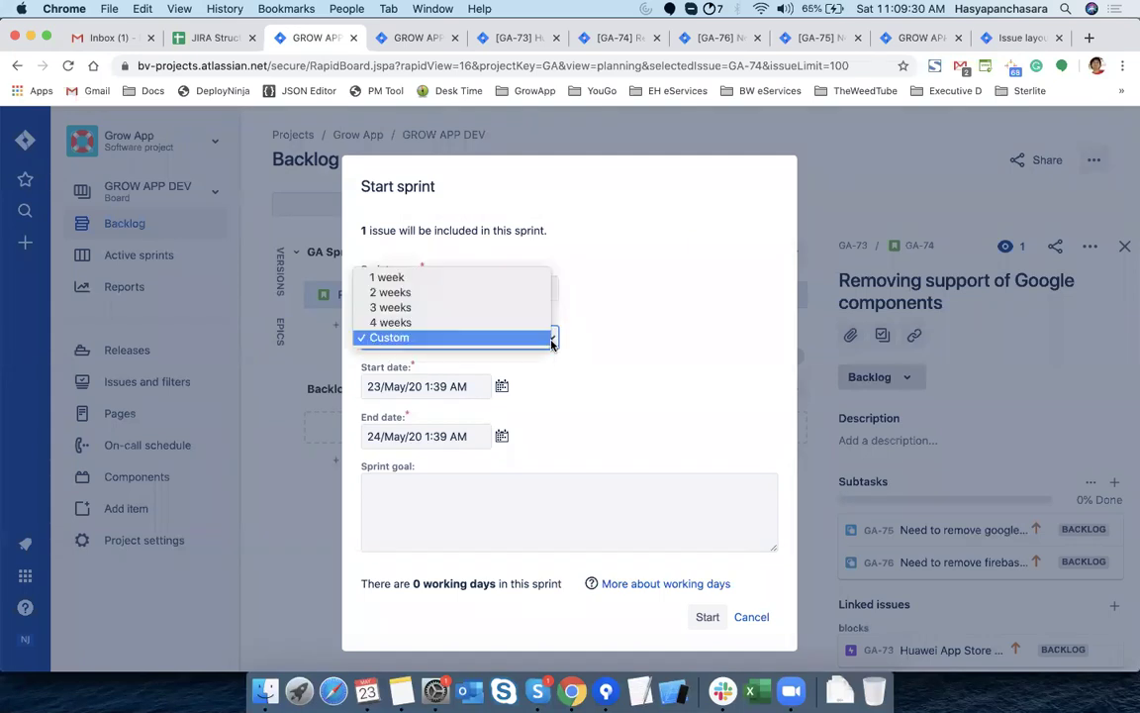
{"action": "left_click", "coordinate": [516, 281]}
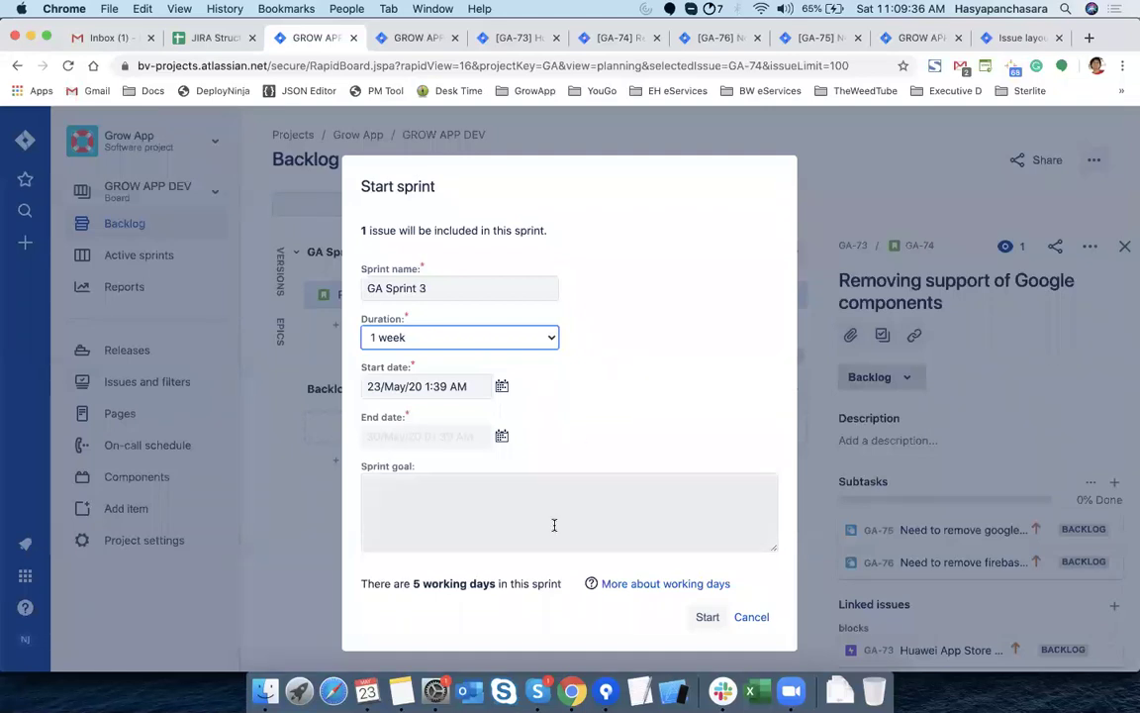
{"action": "left_click", "coordinate": [708, 618]}
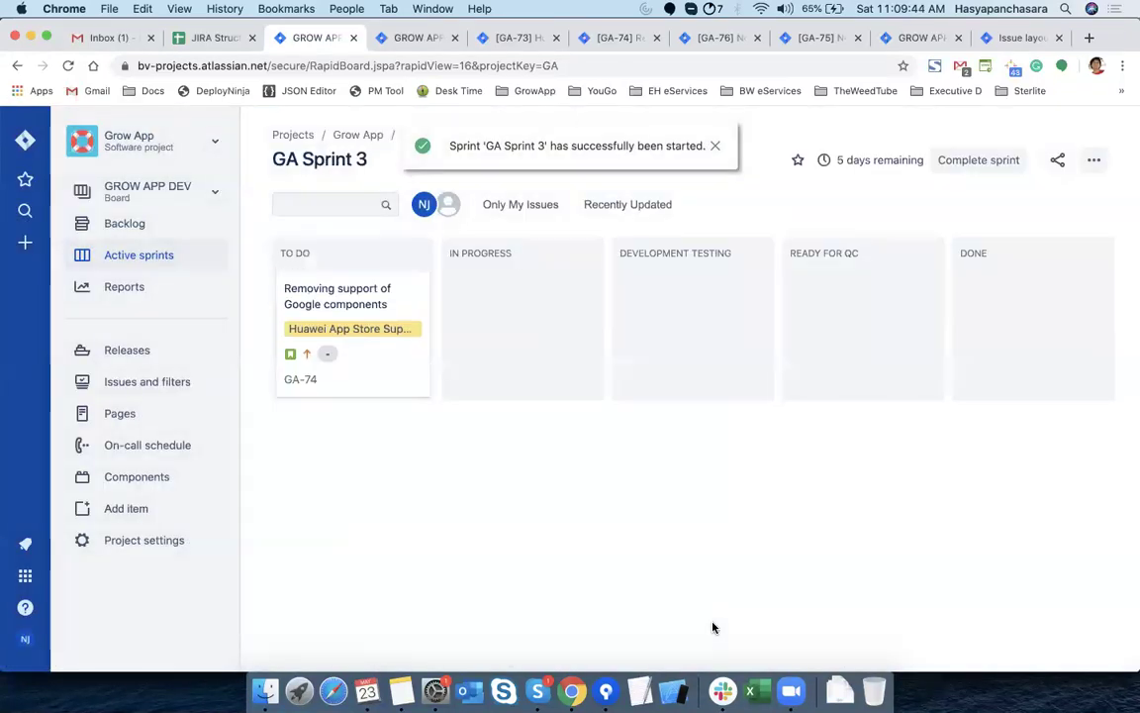
Log 4h of time spent on subtask GA-75, opened from GA-74's details
{"action": "key", "text": "ctrl+Tab"}
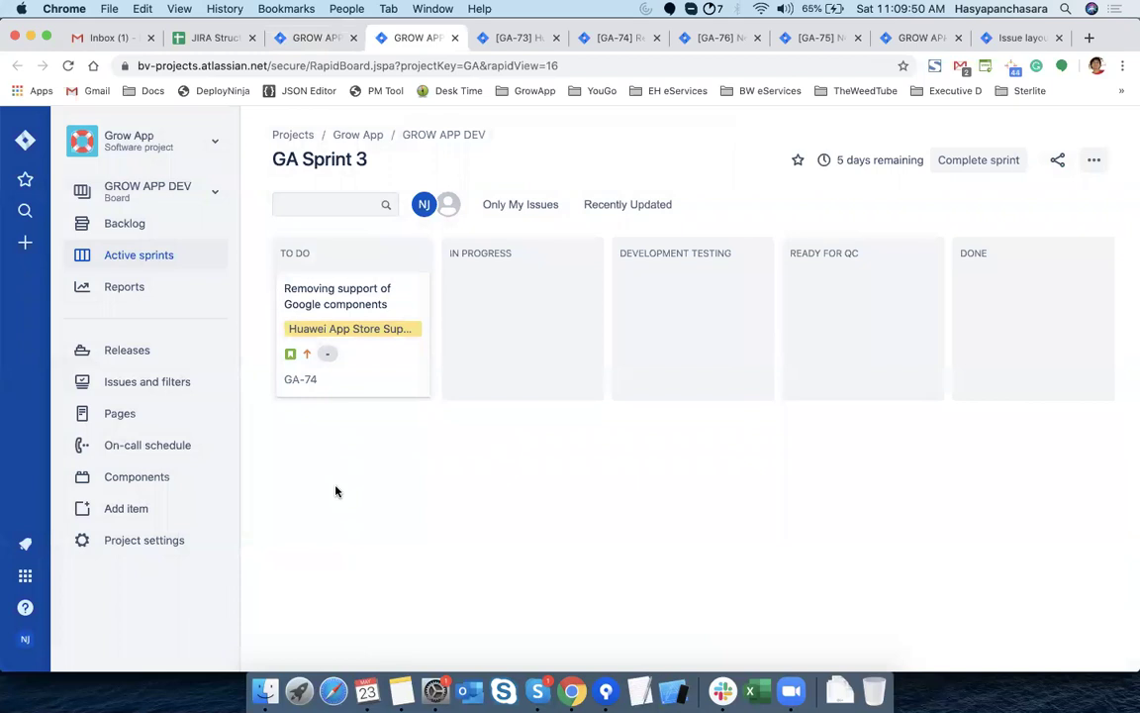
{"action": "left_click", "coordinate": [325, 354]}
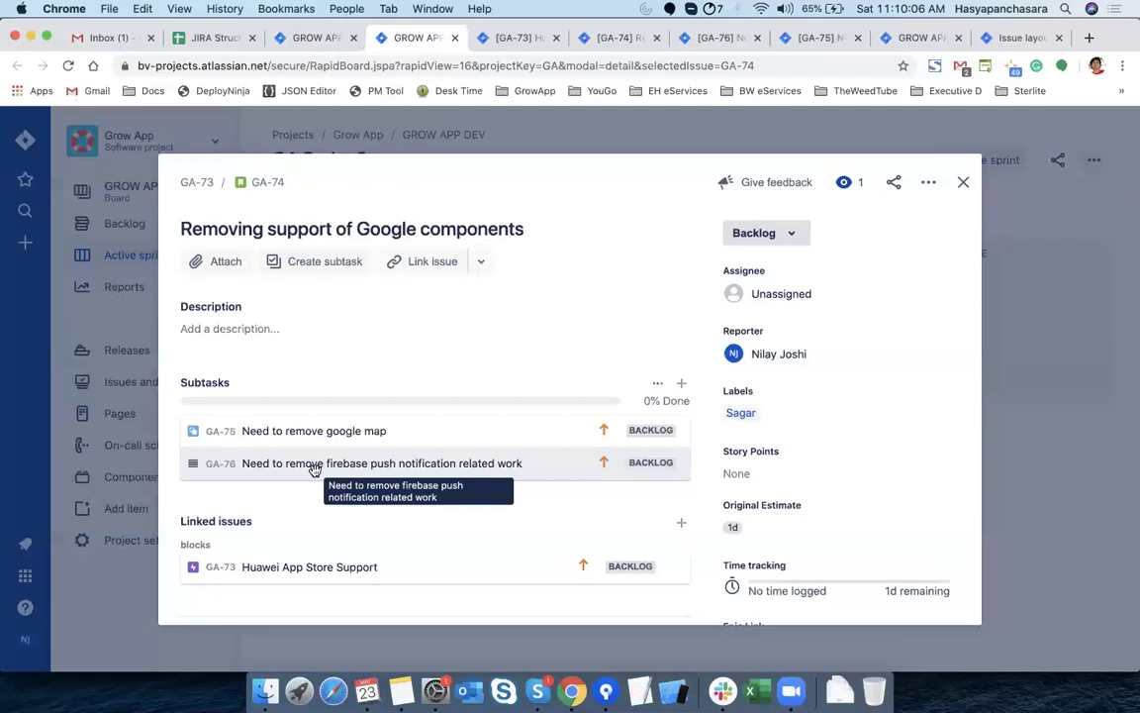
{"action": "left_click", "coordinate": [289, 432]}
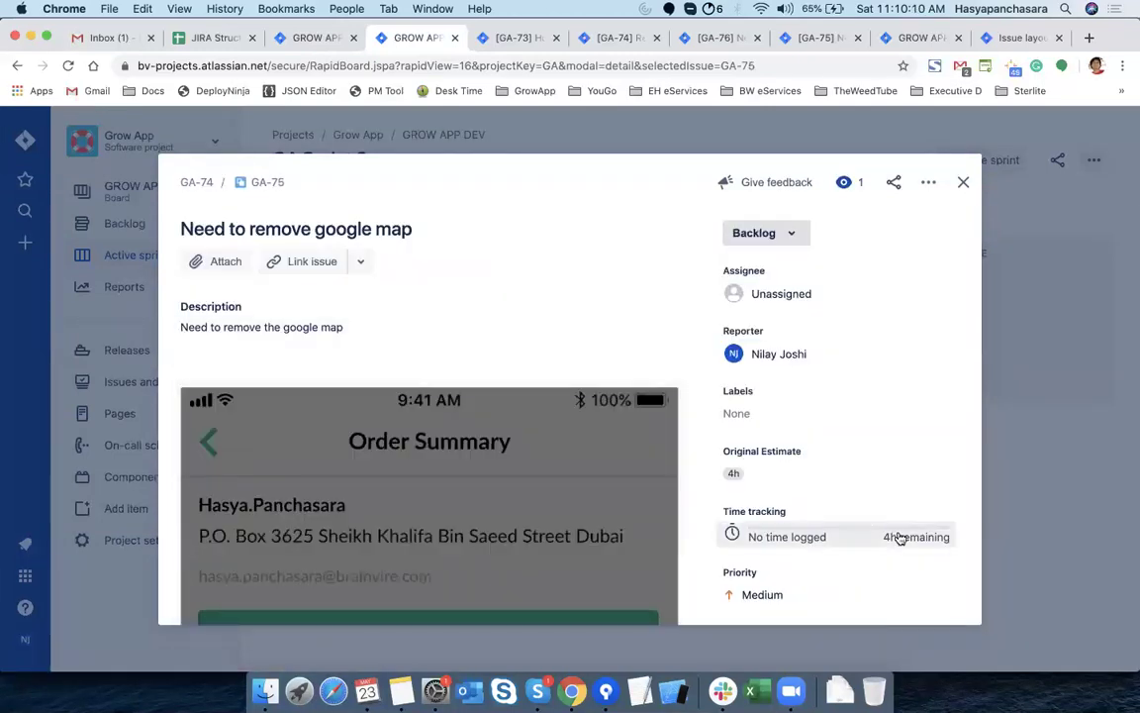
{"action": "scroll", "coordinate": [835, 531], "scroll_direction": "down", "scroll_amount": 2}
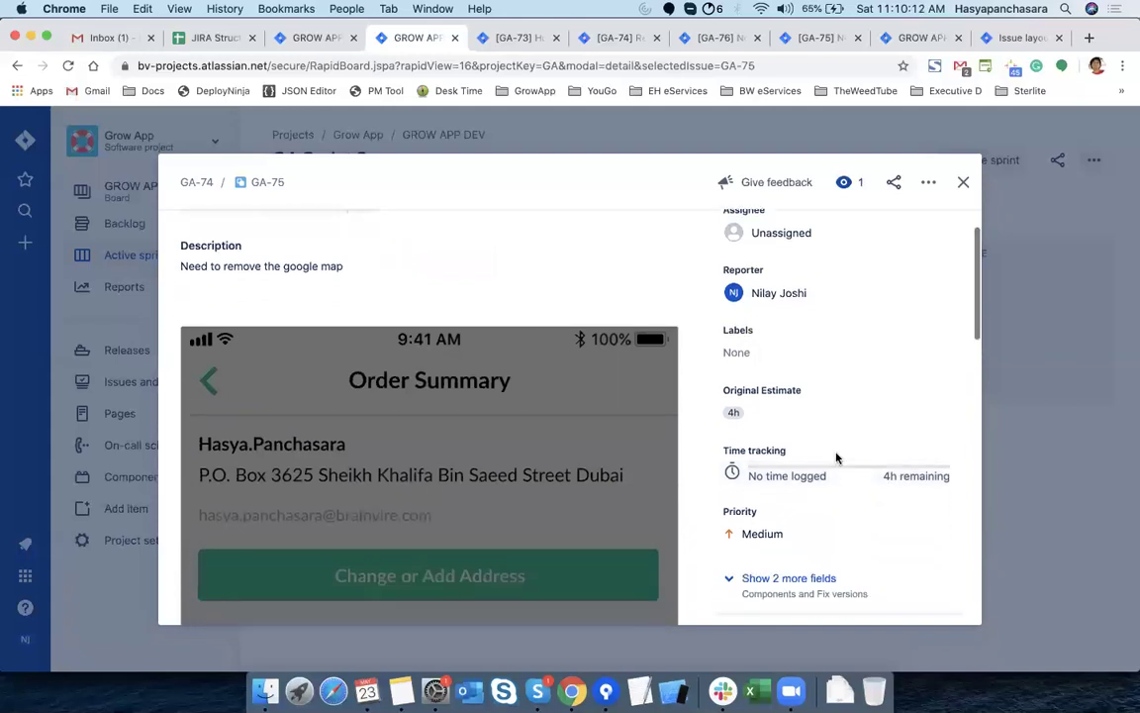
{"action": "left_click", "coordinate": [795, 451]}
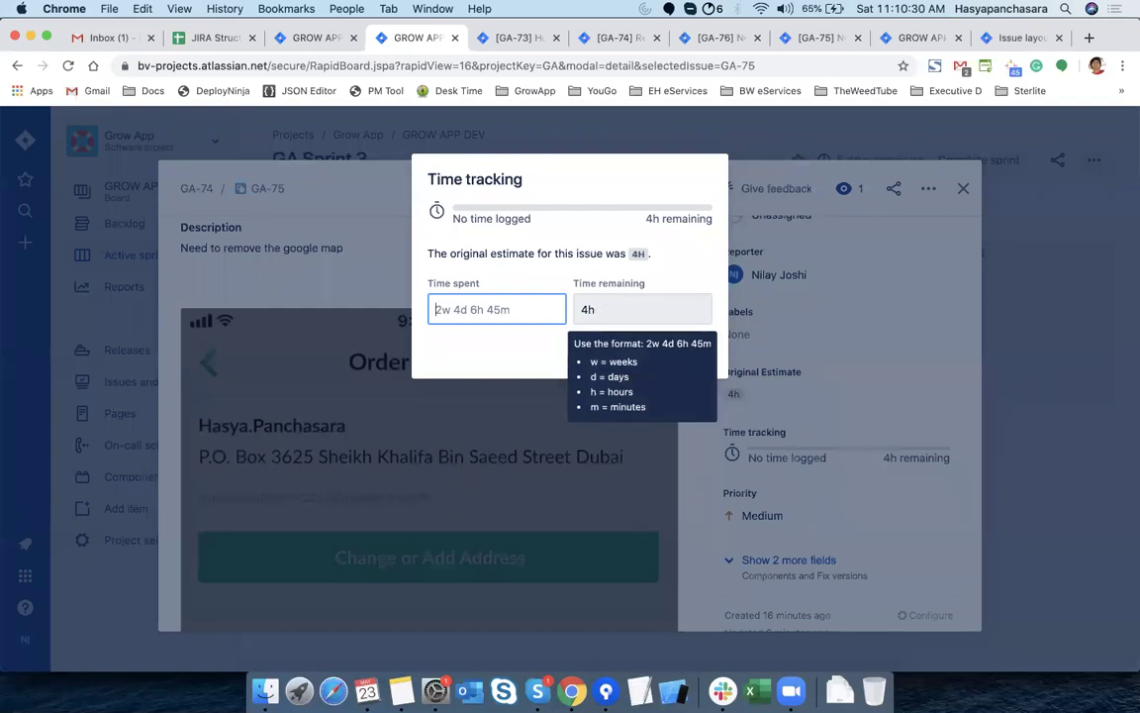
{"action": "type", "text": "4h"}
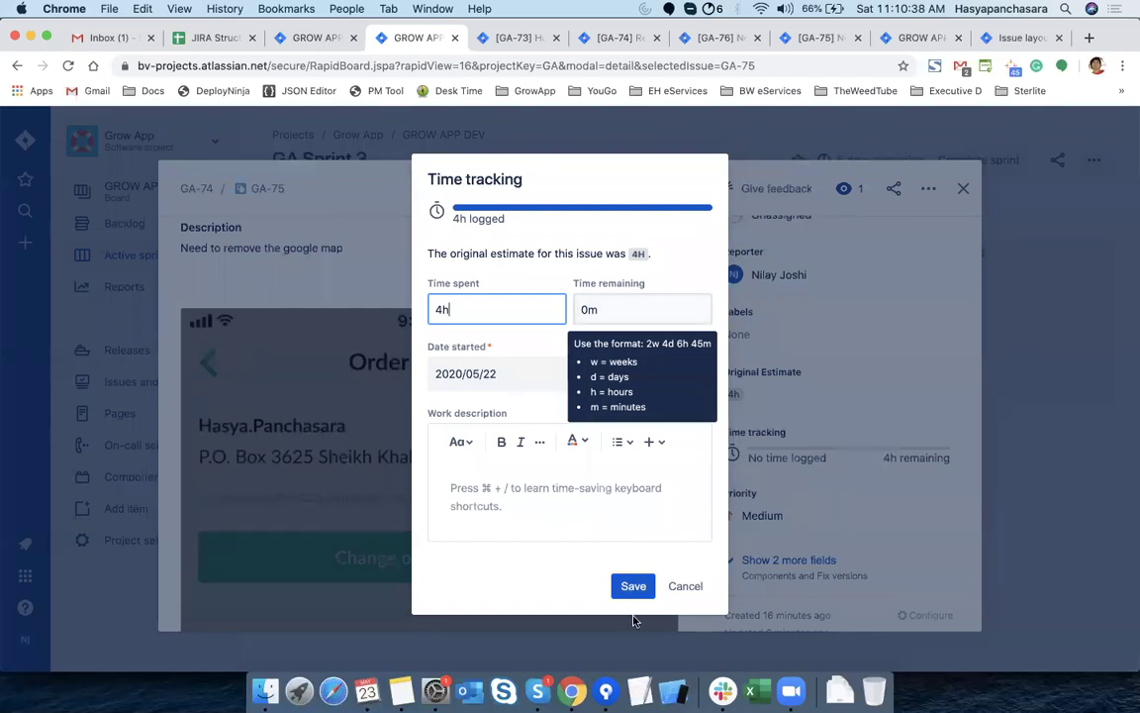
{"action": "left_click", "coordinate": [634, 588]}
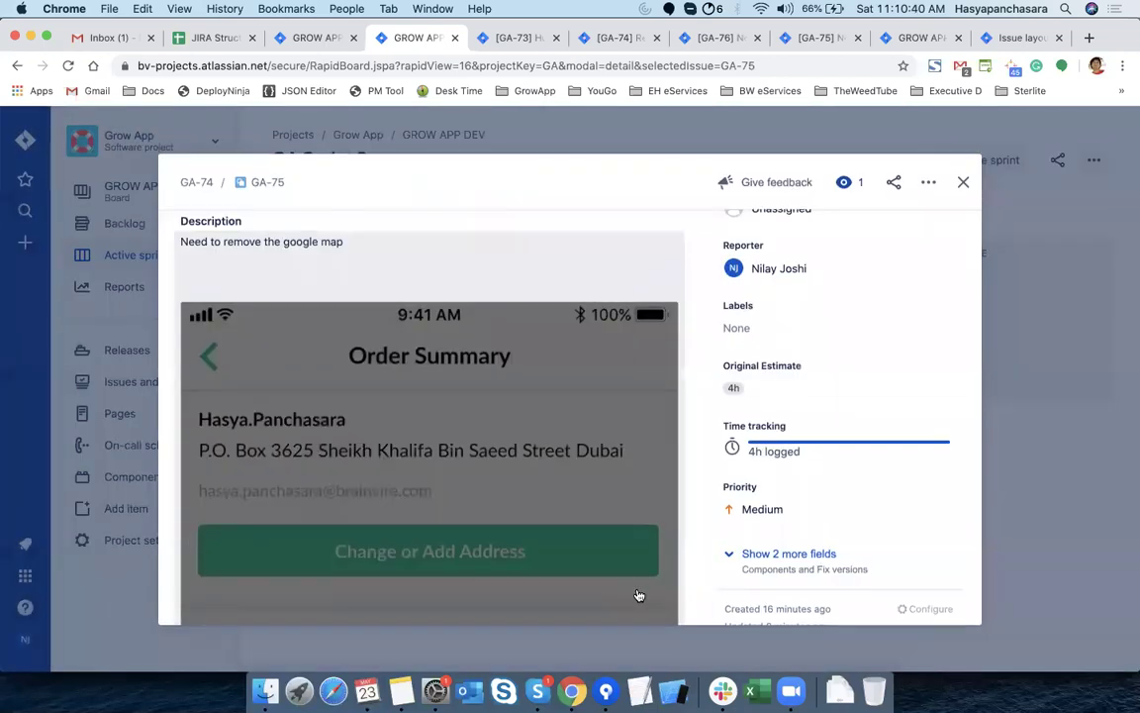
Drag the GA-74 card from To Do through In Progress into Development Testing
{"action": "left_click", "coordinate": [963, 184]}
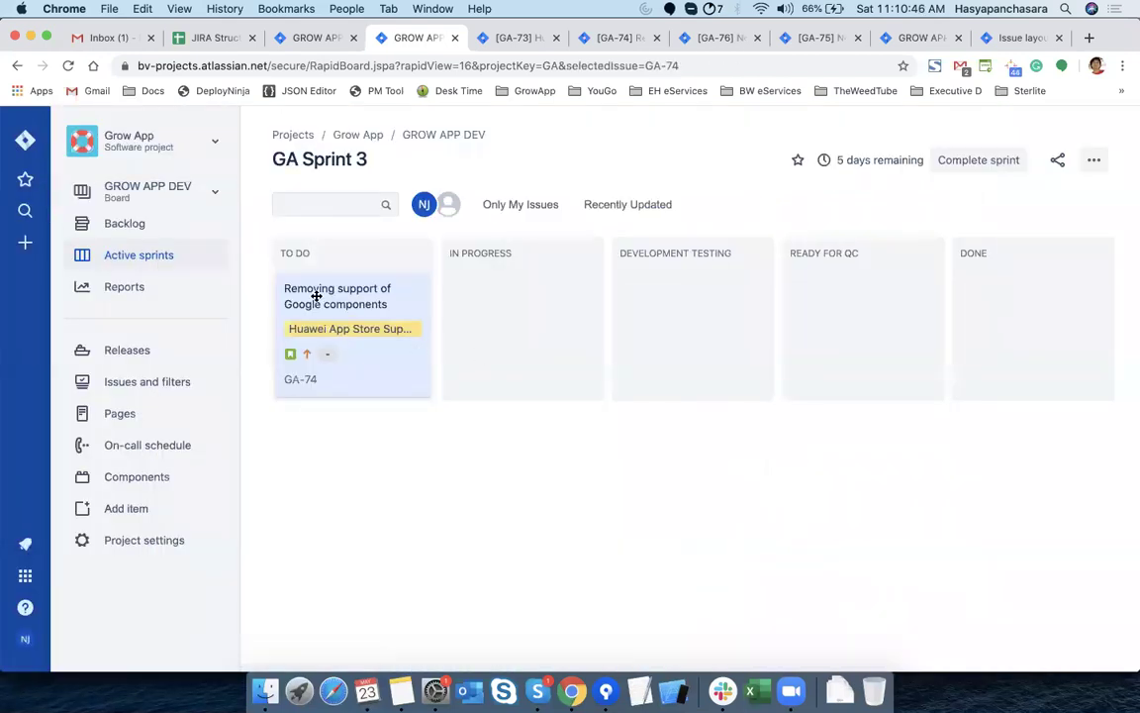
{"action": "left_click_drag", "start_coordinate": [317, 296], "coordinate": [480, 308]}
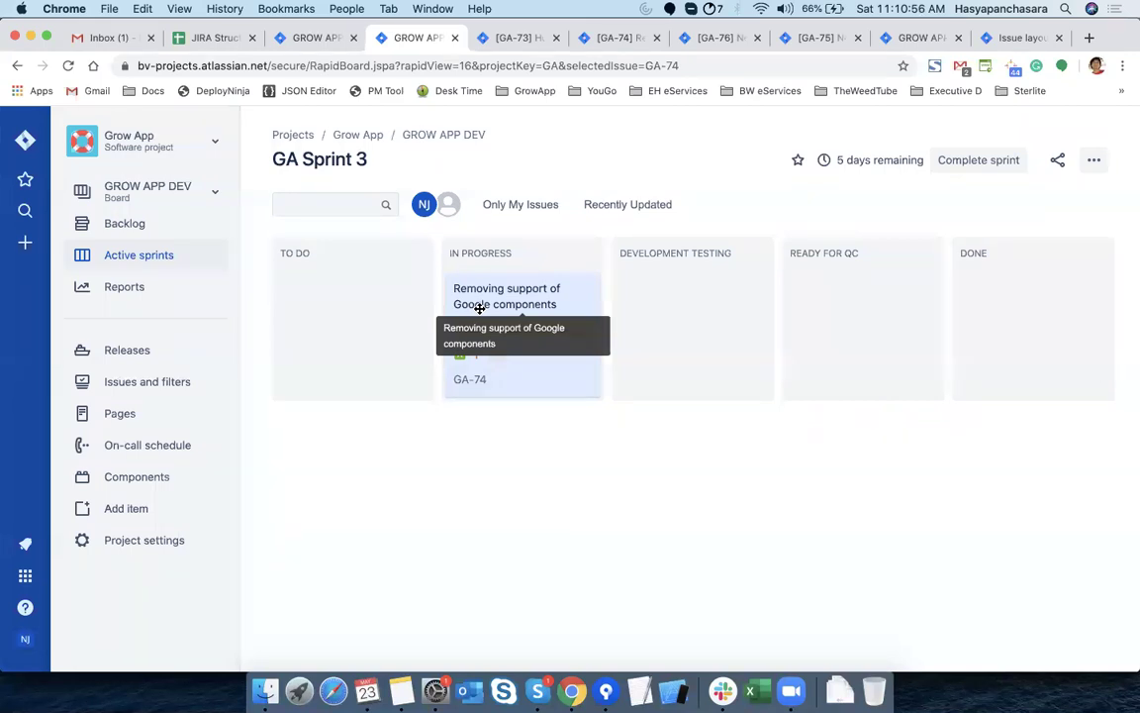
{"action": "left_click_drag", "start_coordinate": [482, 298], "coordinate": [646, 328]}
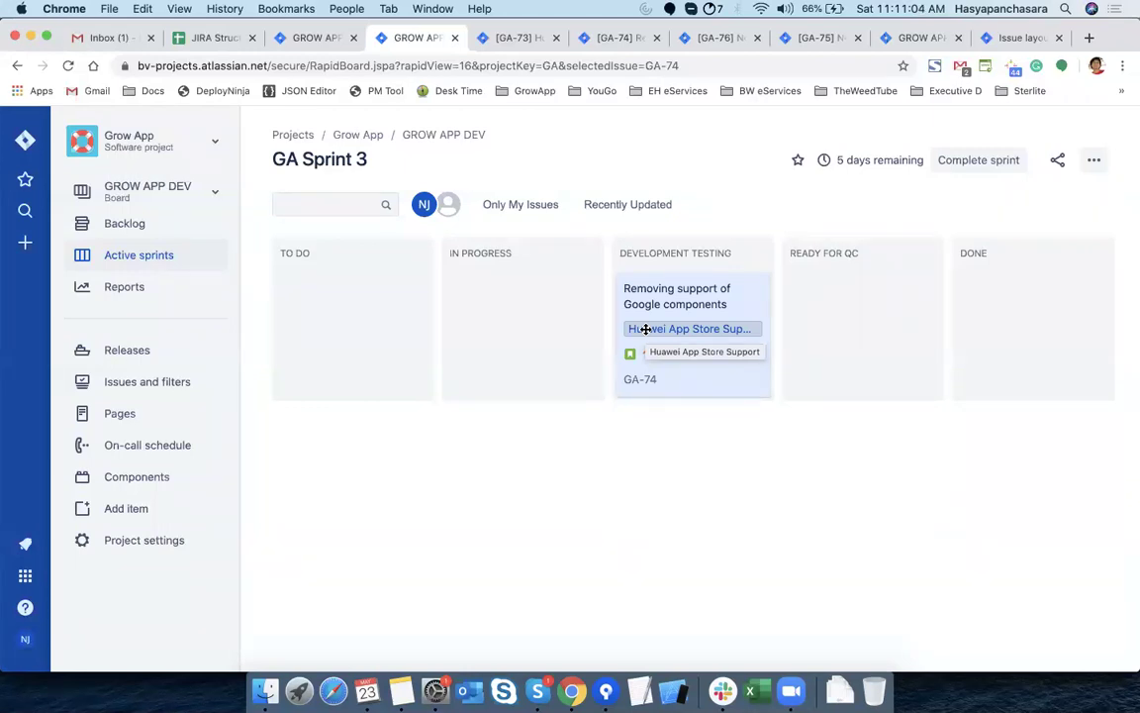
{"action": "left_click_drag", "start_coordinate": [653, 297], "coordinate": [640, 321]}
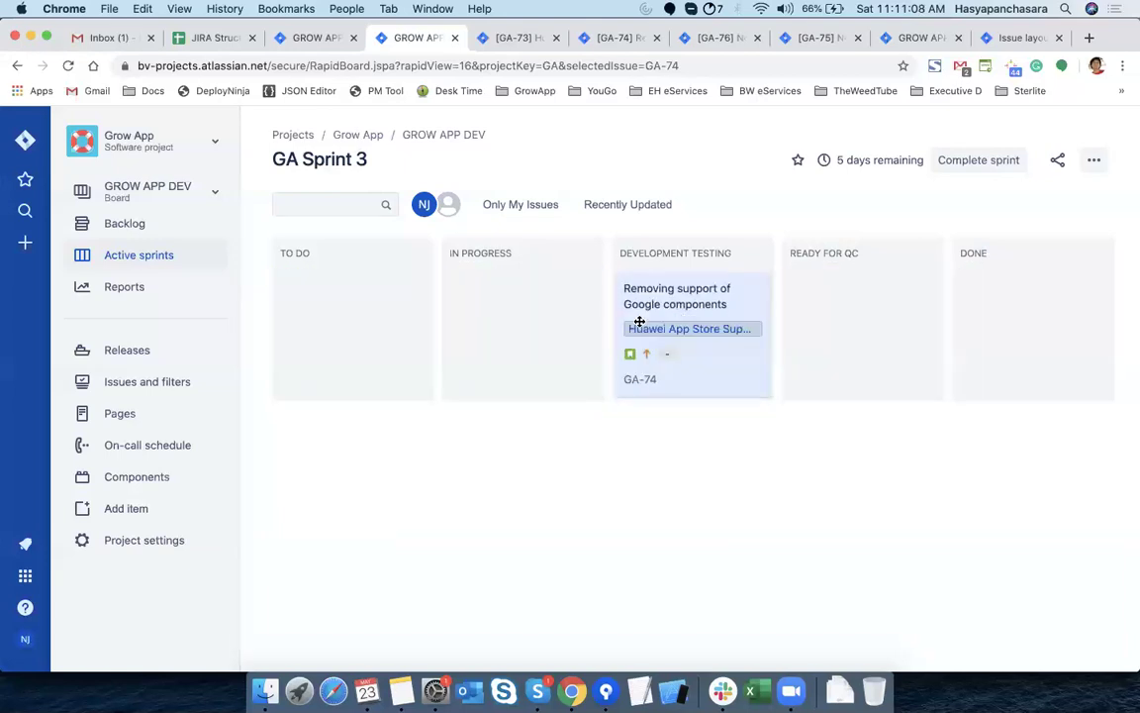
Look at the project's Reports page and the GROW APP QA board, then return to GA Sprint 3
{"action": "left_click", "coordinate": [178, 196]}
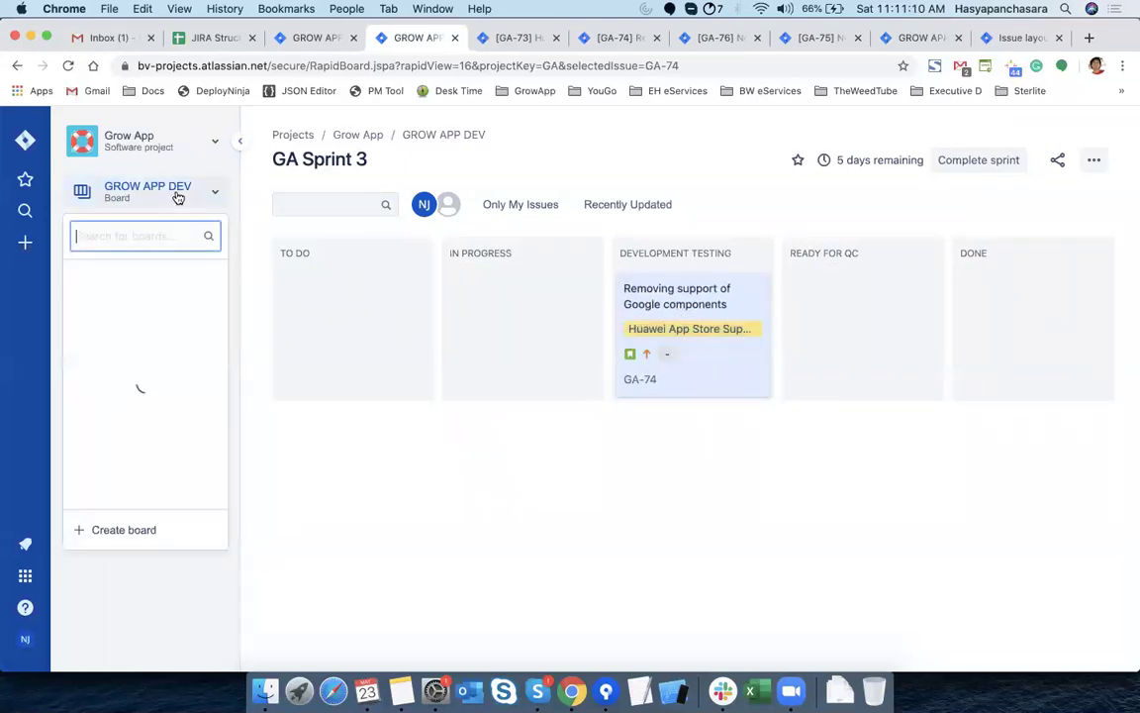
{"action": "left_click", "coordinate": [152, 535], "text": "super"}
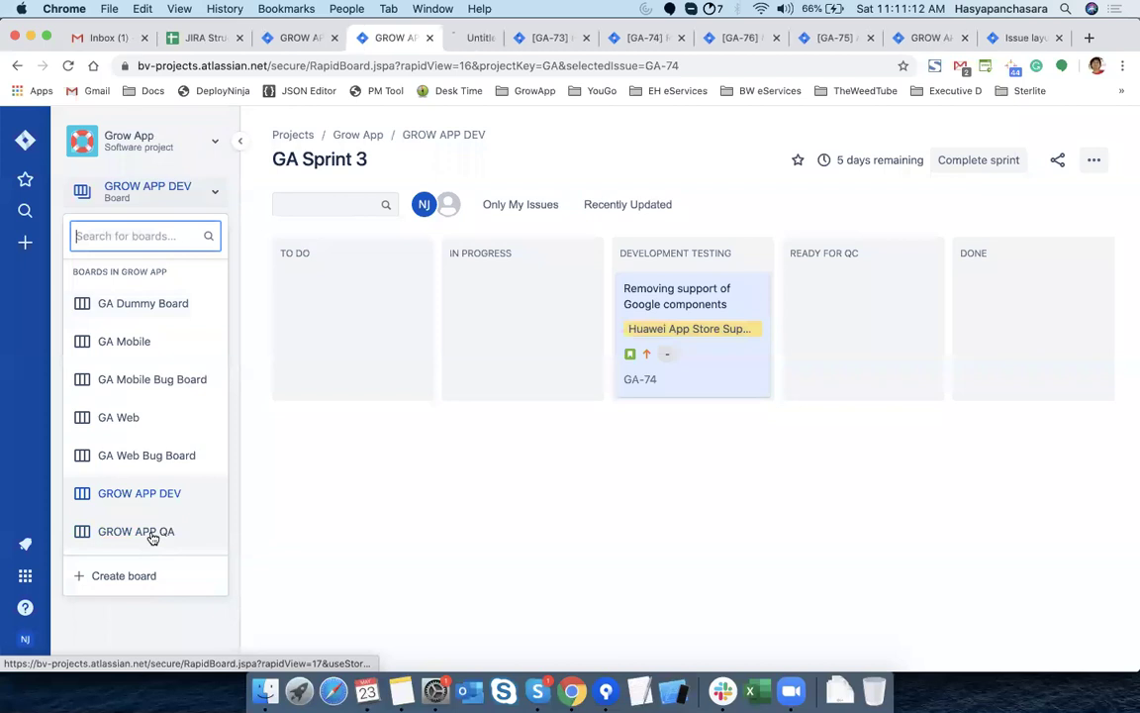
{"action": "left_click", "coordinate": [468, 42]}
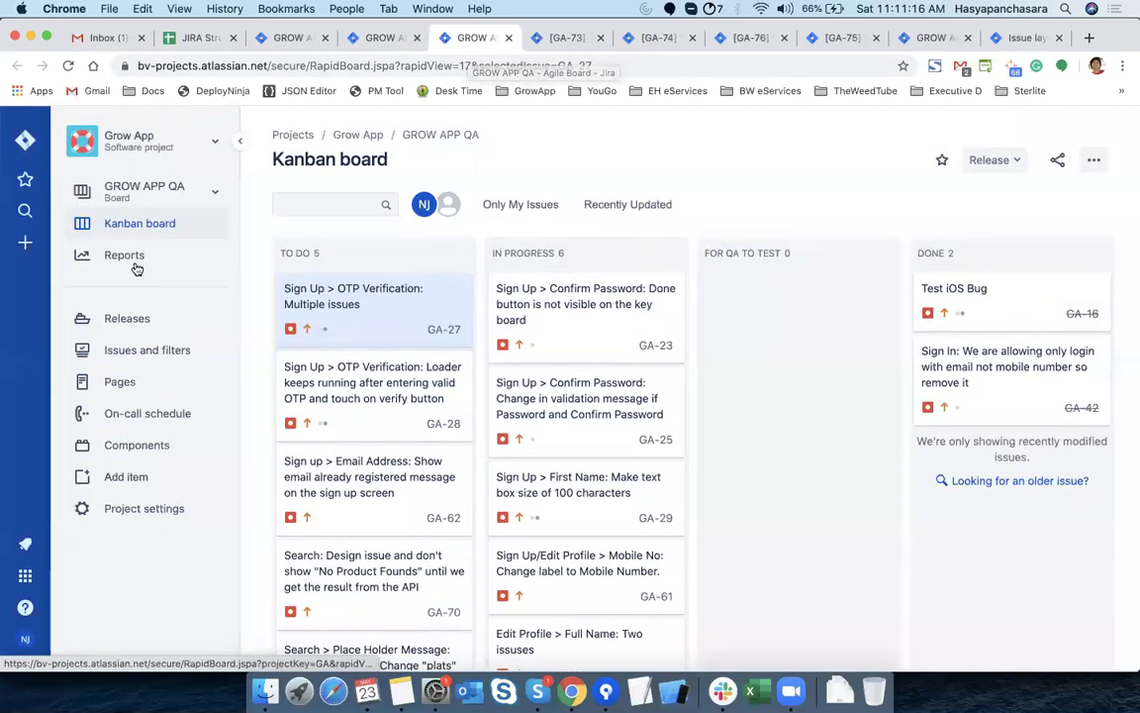
{"action": "left_click", "coordinate": [116, 255]}
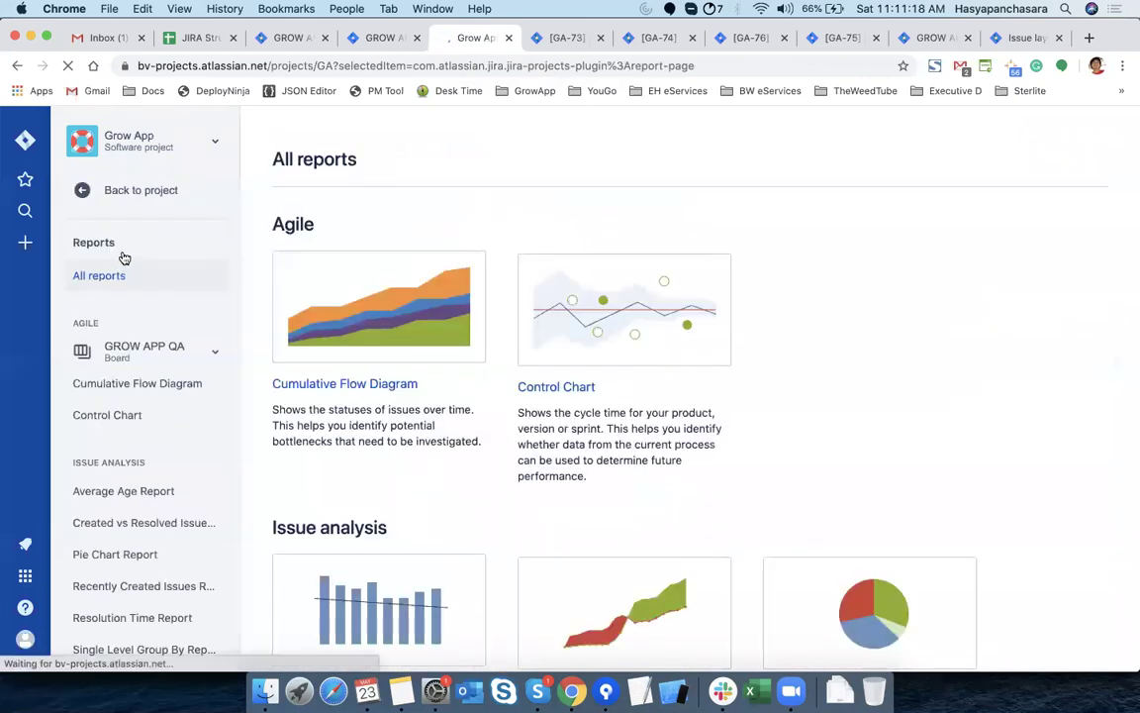
{"action": "left_click", "coordinate": [142, 190]}
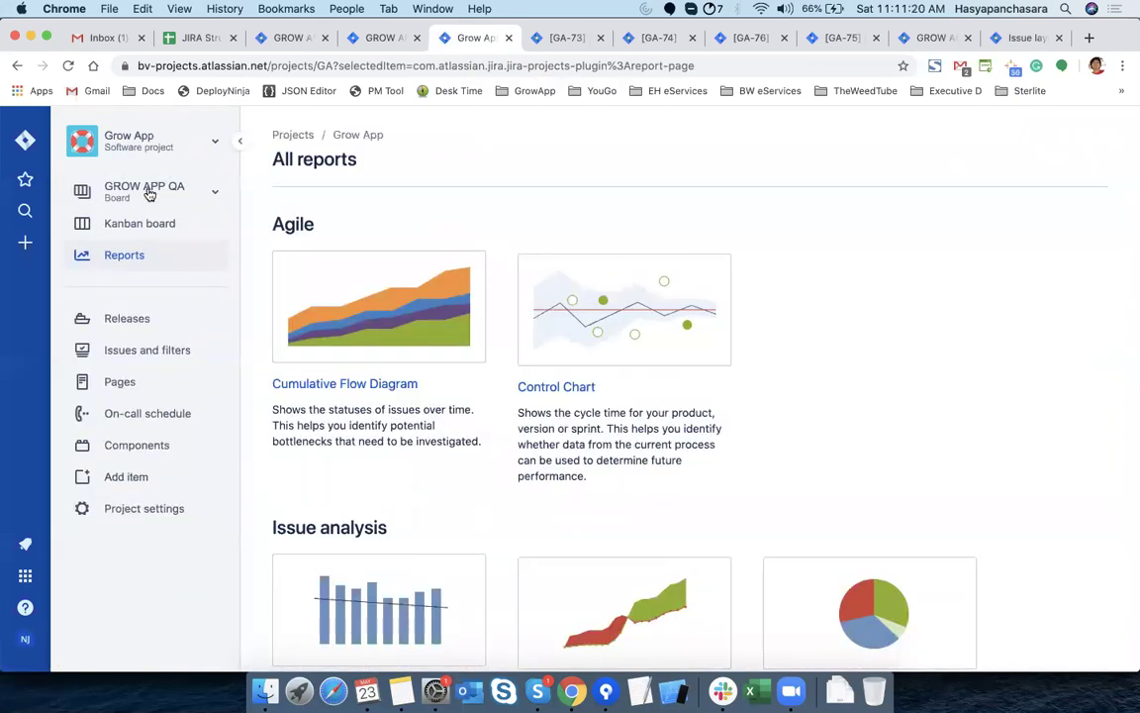
{"action": "left_click", "coordinate": [167, 187]}
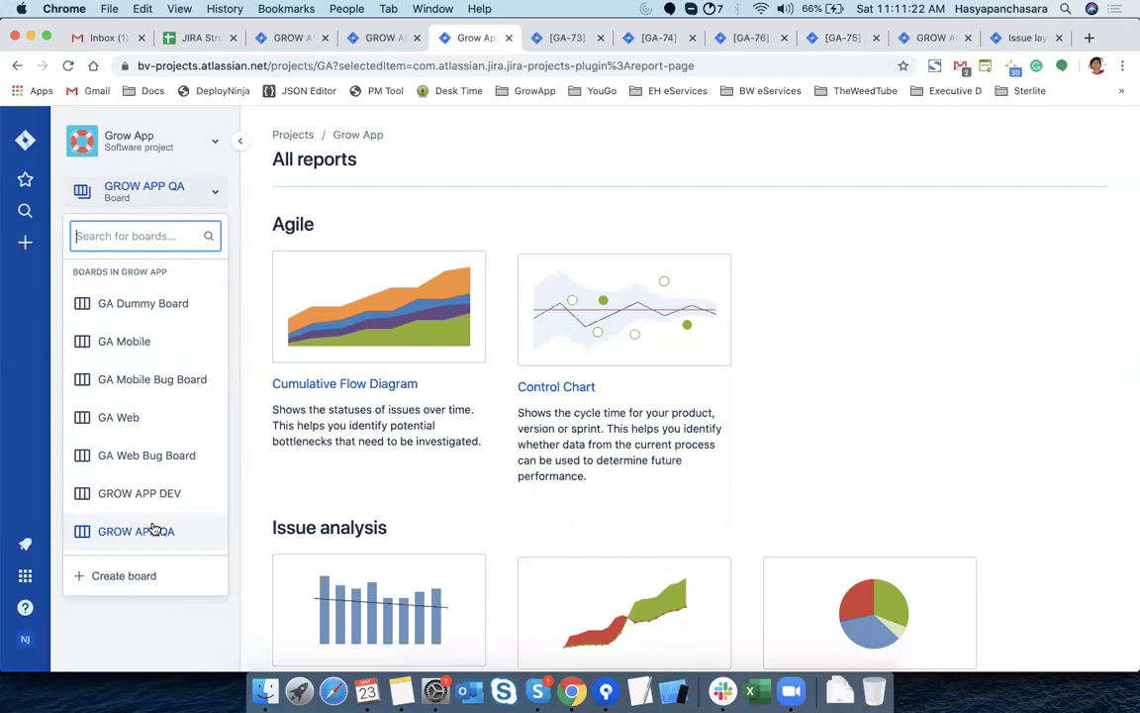
{"action": "left_click", "coordinate": [154, 531]}
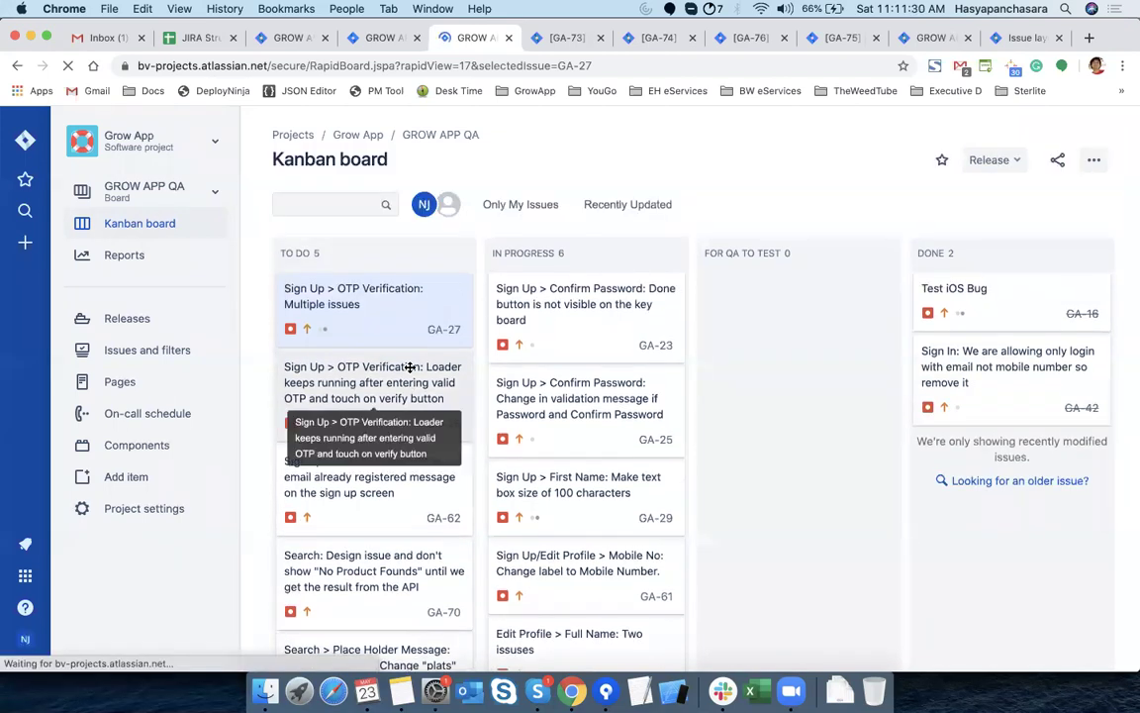
{"action": "left_click", "coordinate": [384, 40]}
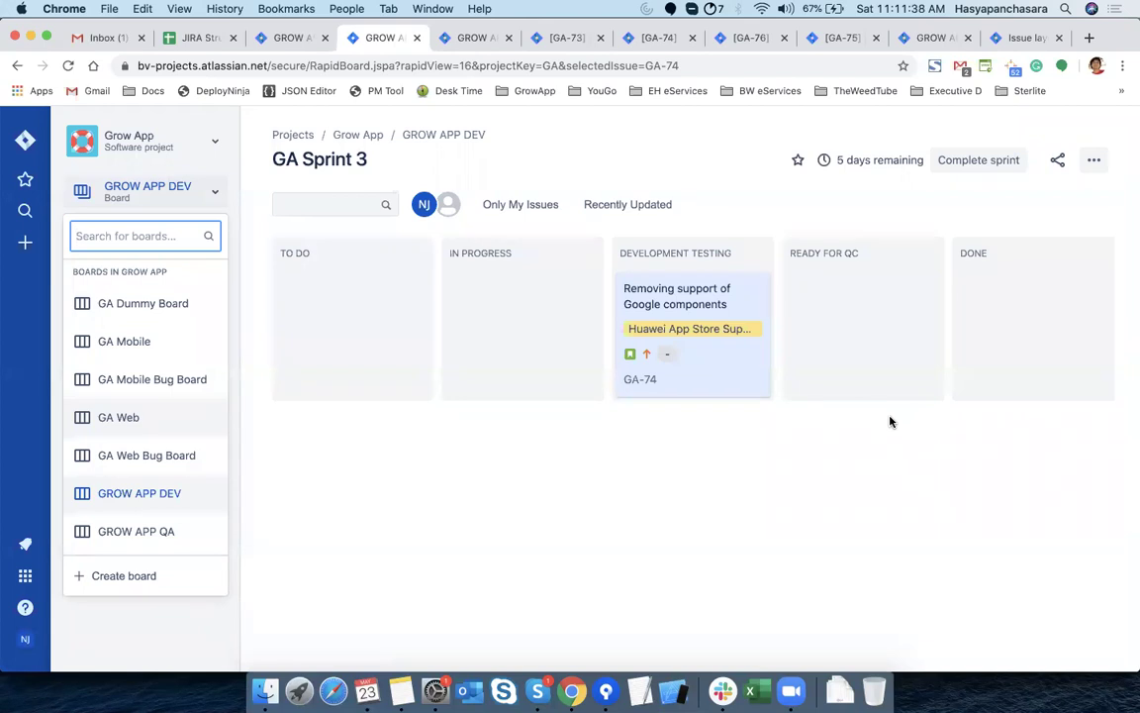
Place GA-74 in Ready for QC after briefly dropping it in Done, then view the QA Kanban board
{"action": "left_click_drag", "start_coordinate": [670, 285], "coordinate": [835, 305]}
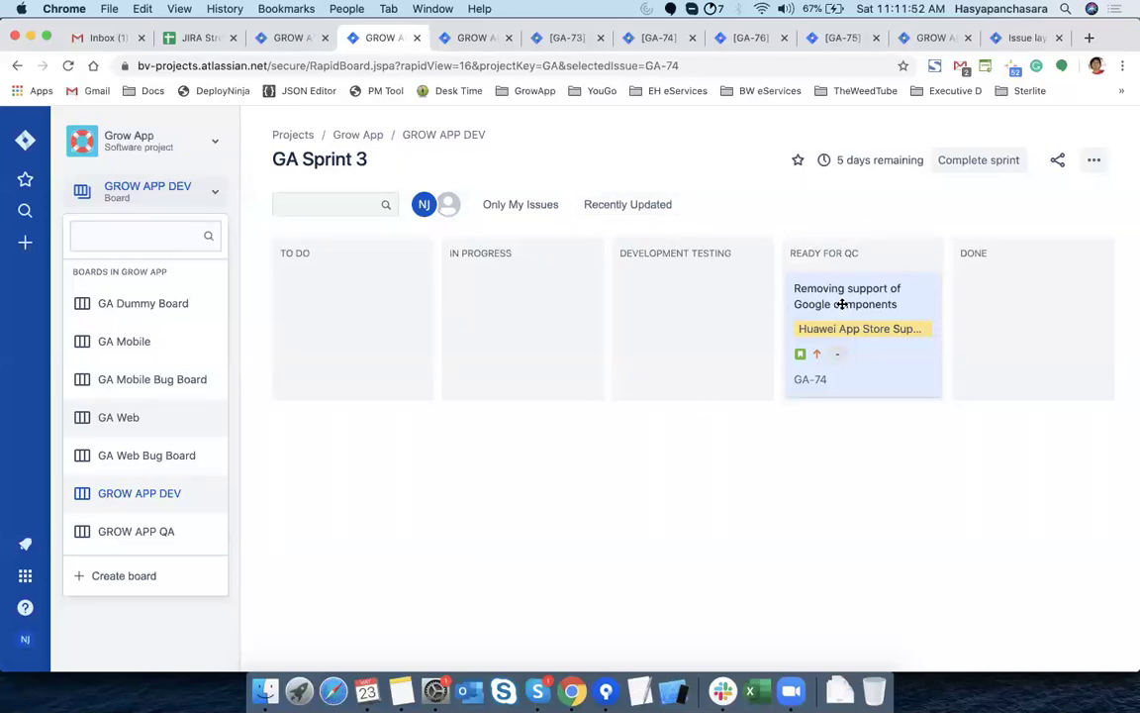
{"action": "left_click_drag", "start_coordinate": [844, 277], "coordinate": [1000, 269]}
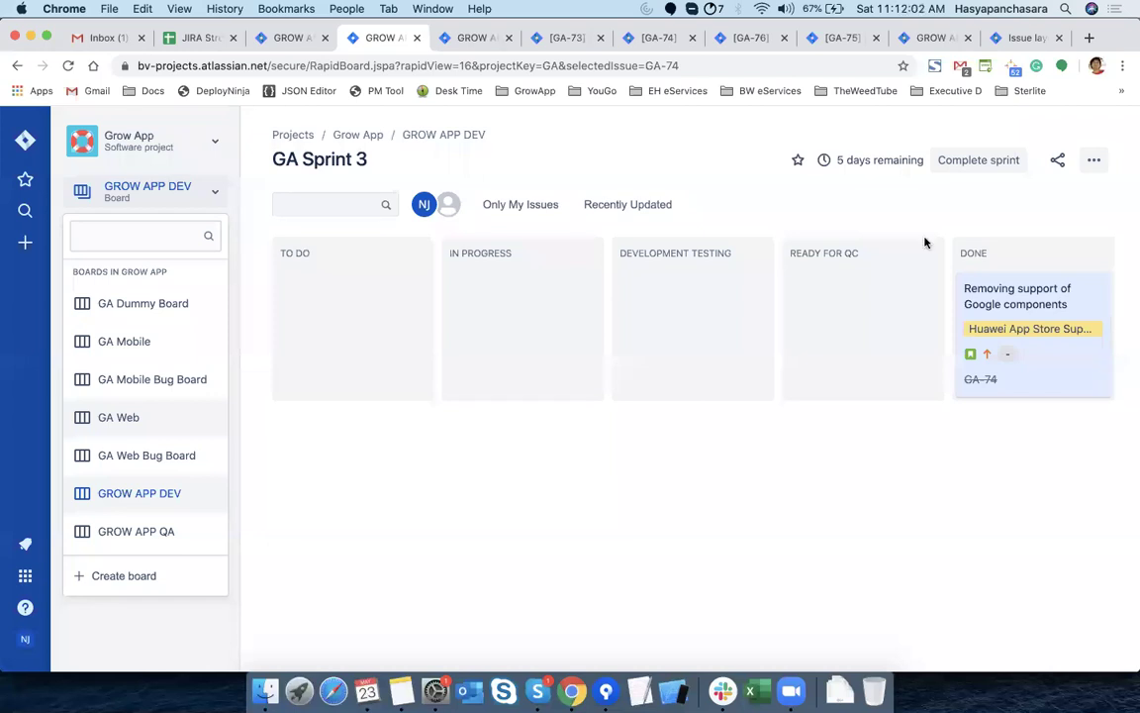
{"action": "left_click", "coordinate": [467, 37]}
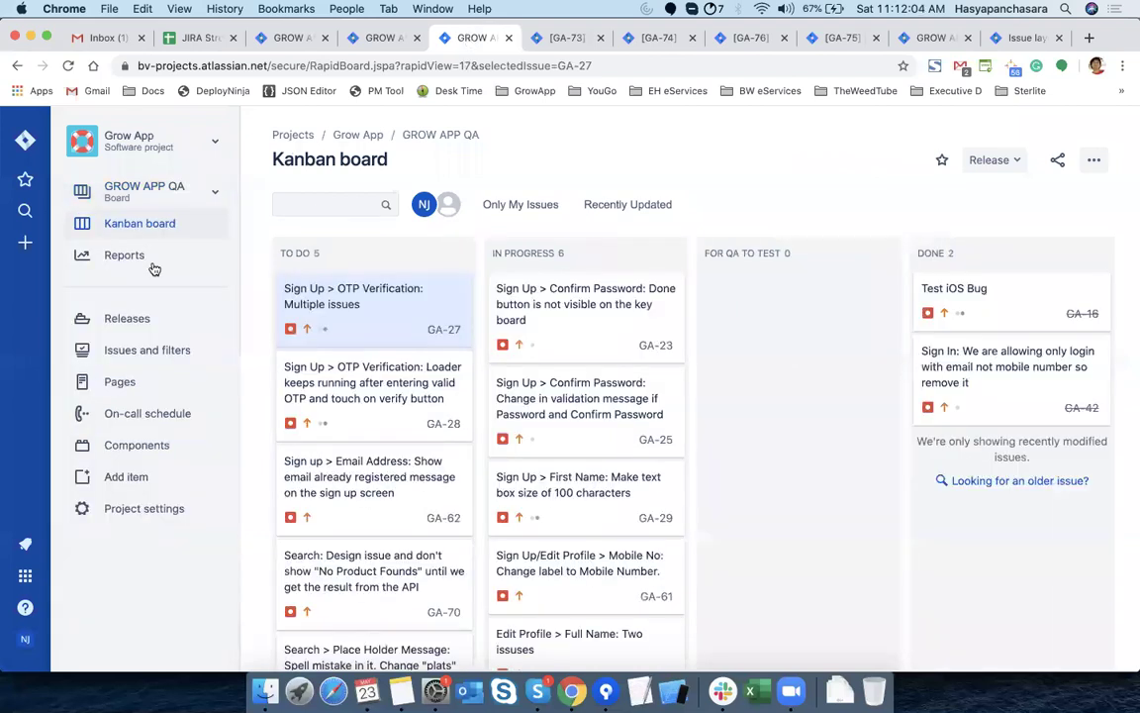
{"action": "key", "text": "ctrl+shift+Tab"}
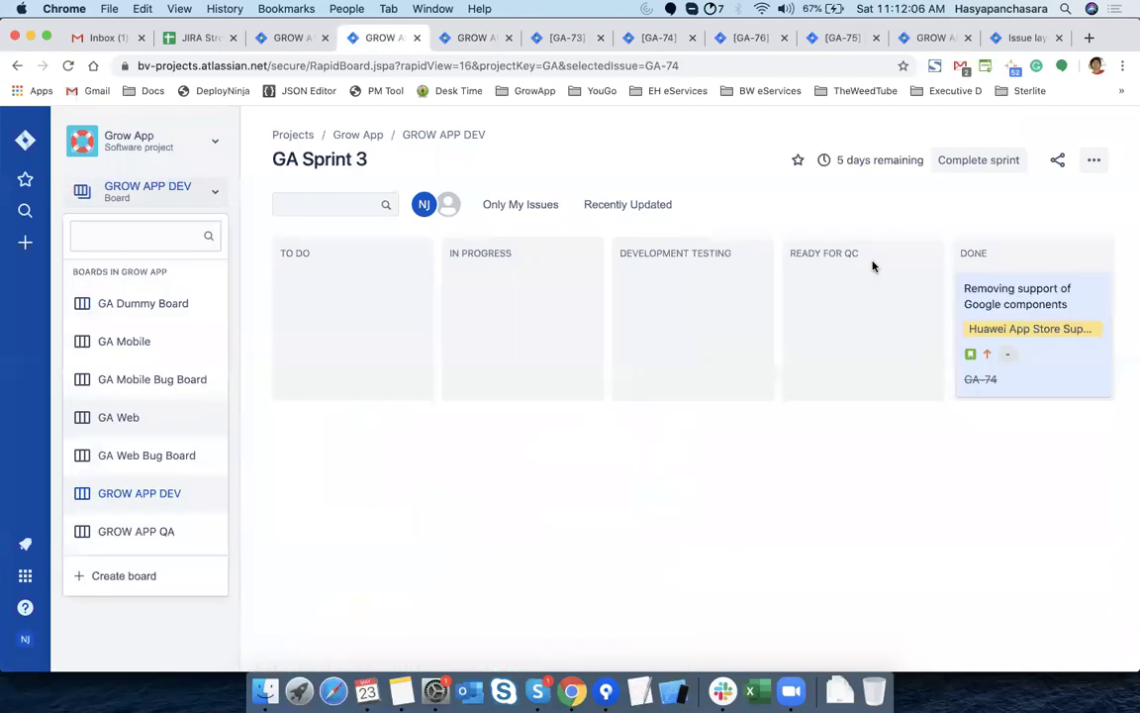
{"action": "left_click_drag", "start_coordinate": [1030, 307], "coordinate": [861, 307]}
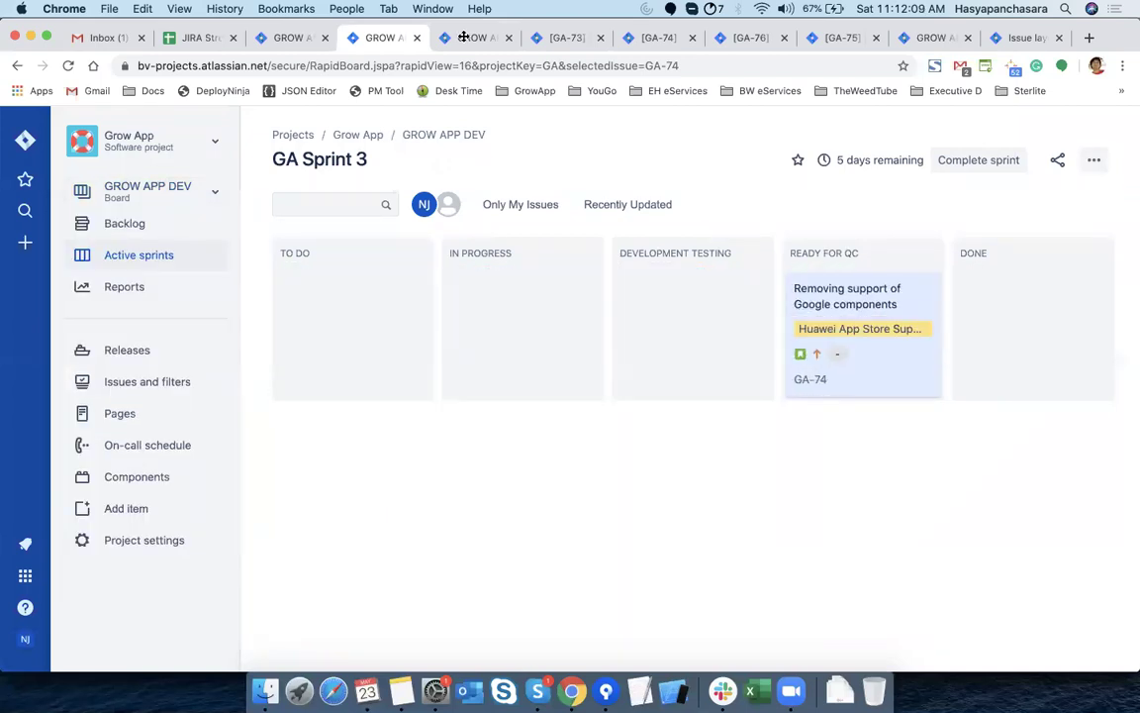
{"action": "left_click", "coordinate": [464, 38]}
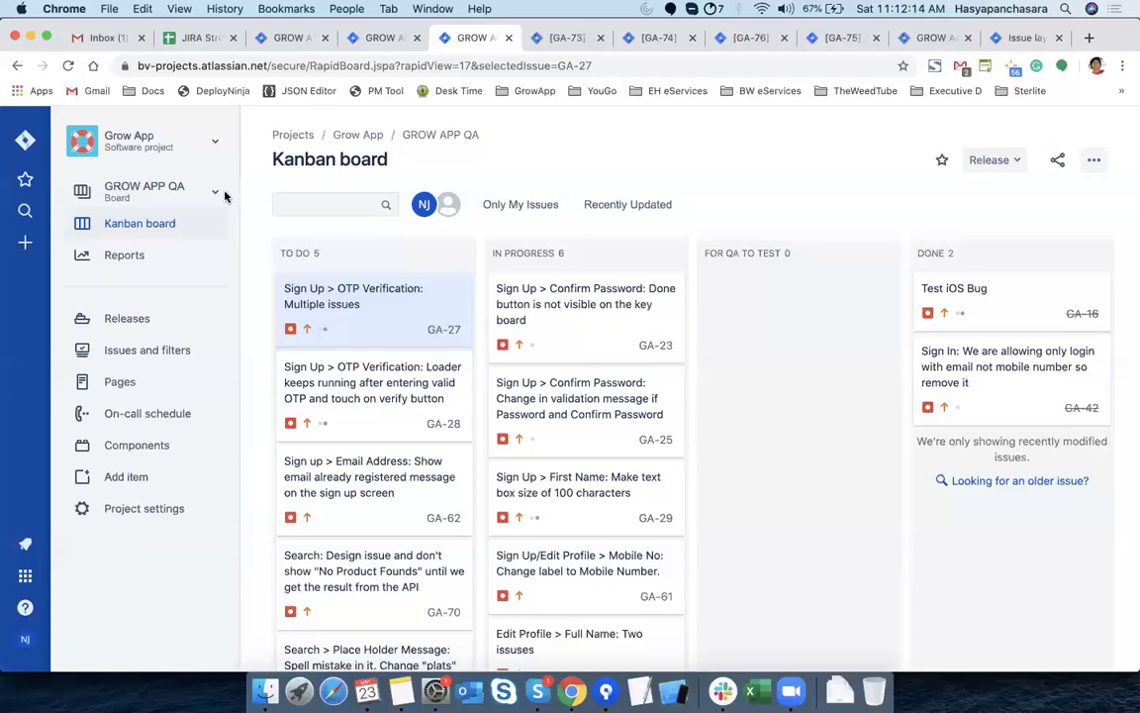
Start a new Bug issue with the summary 'UI bug in google map remove activity'
{"action": "left_click", "coordinate": [80, 255]}
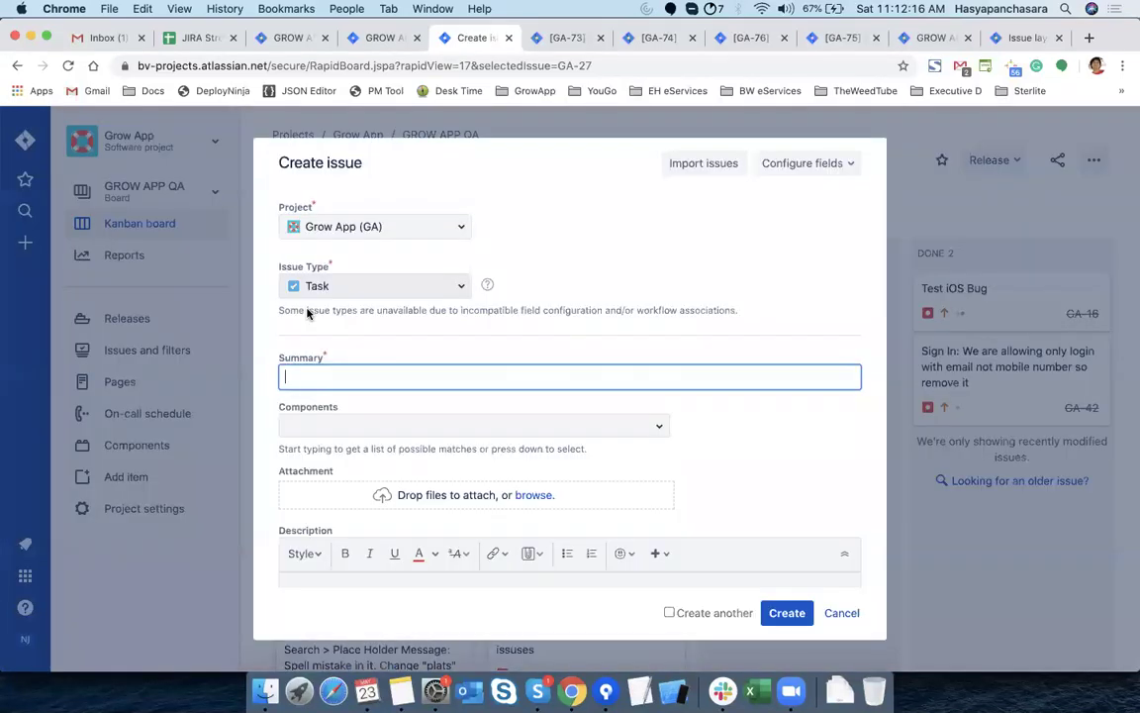
{"action": "left_click", "coordinate": [456, 285]}
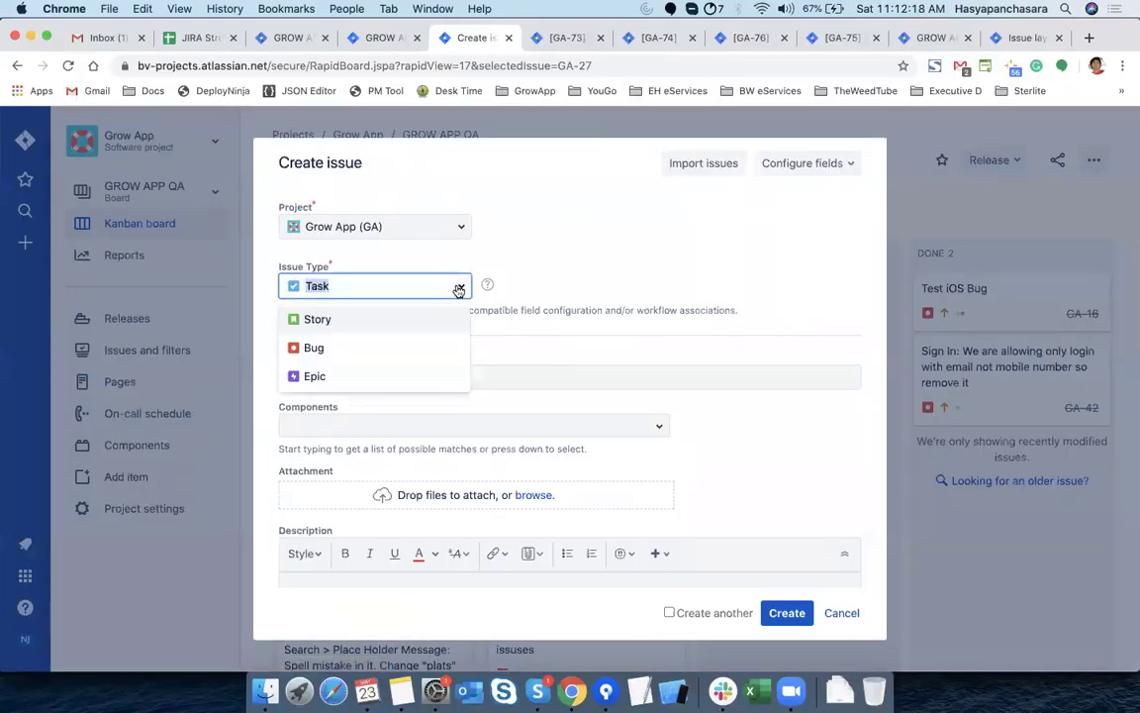
{"action": "left_click", "coordinate": [356, 359]}
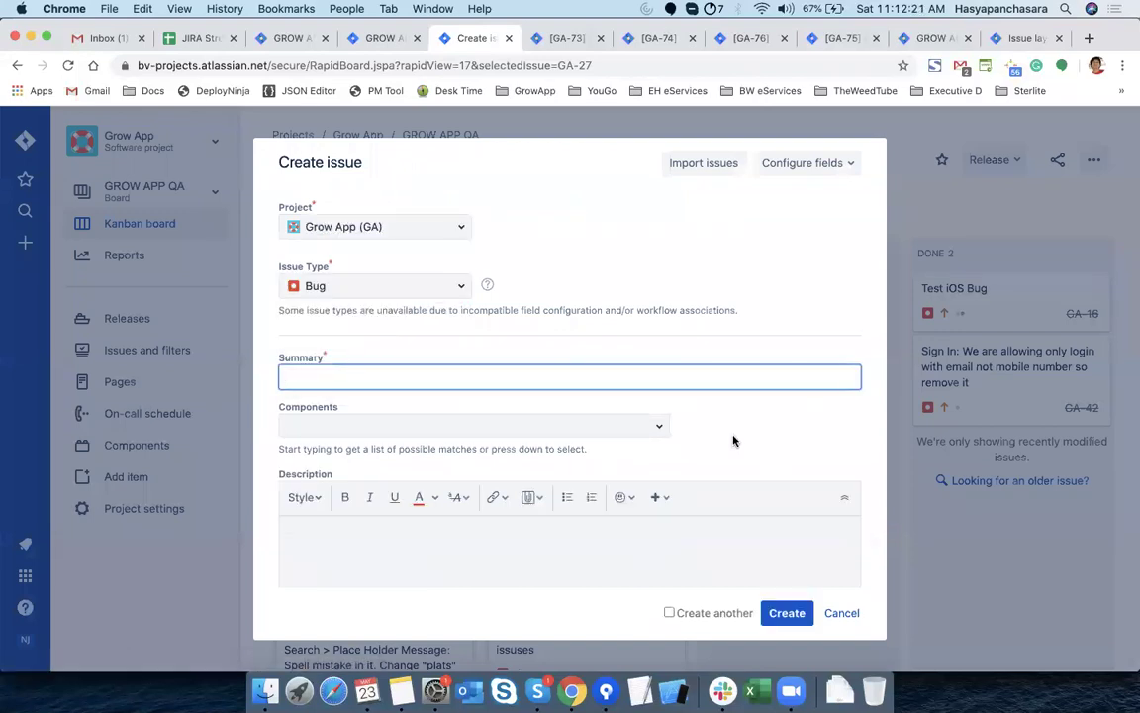
{"action": "scroll", "coordinate": [724, 432], "scroll_direction": "down", "scroll_amount": 5}
{"action": "scroll", "coordinate": [724, 431], "scroll_direction": "up", "scroll_amount": 2}
{"action": "scroll", "coordinate": [724, 432], "scroll_direction": "up", "scroll_amount": 1}
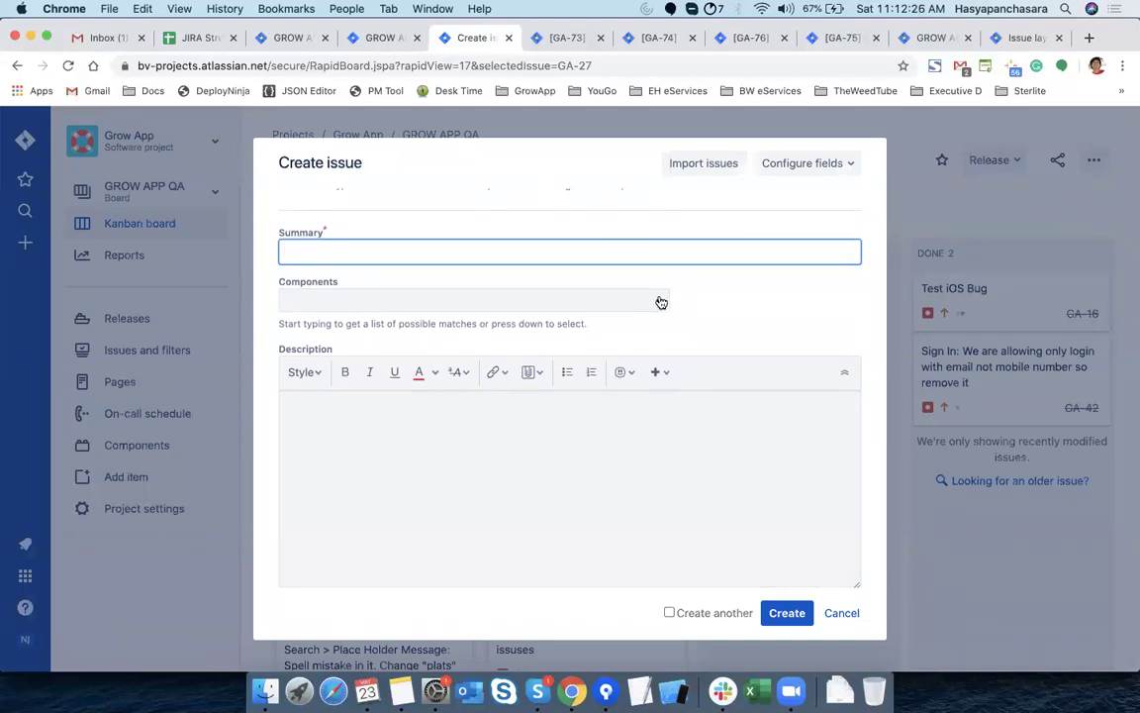
{"action": "type", "text": "UI bug in google map r"}
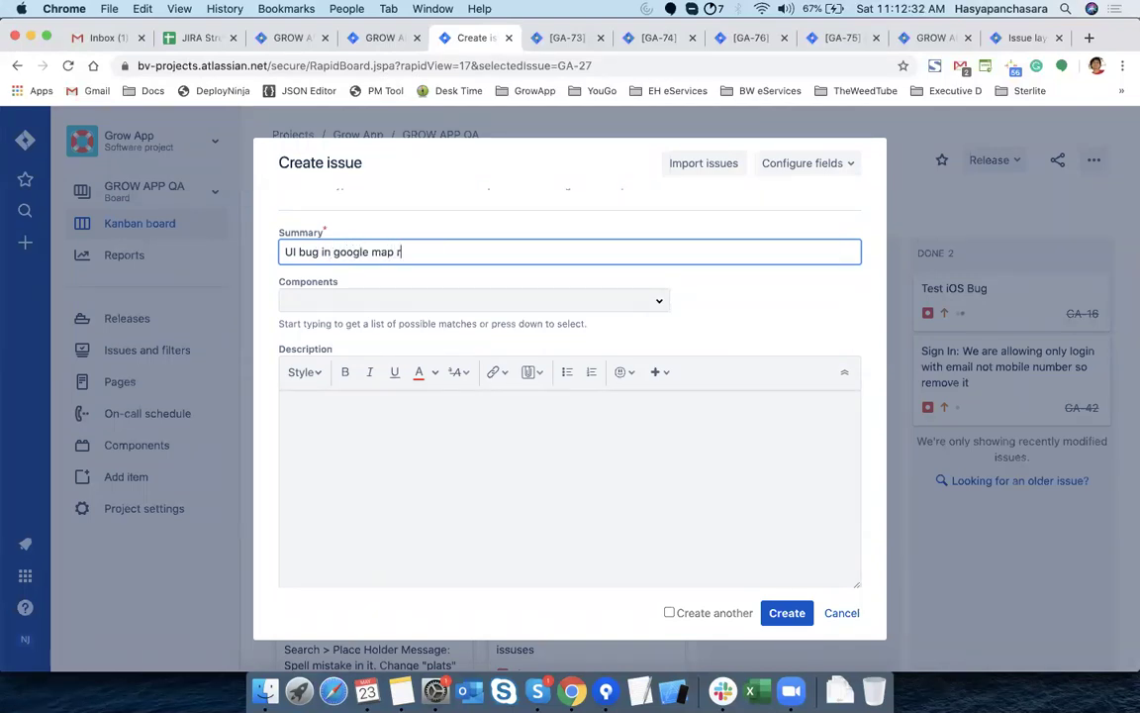
{"action": "type", "text": "activity"}
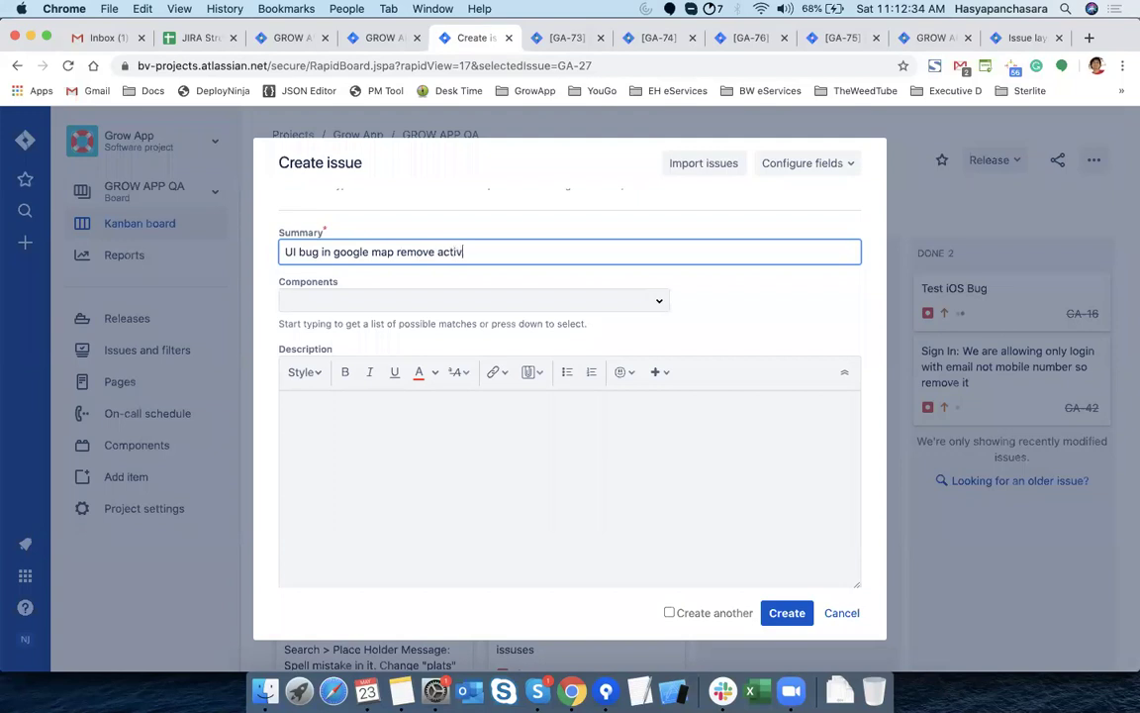
Add the iOS component, a short description and the suggested label to the bug
{"action": "left_click", "coordinate": [645, 300]}
{"action": "type", "text": "iosa"}
{"action": "key", "text": "BackSpace"}
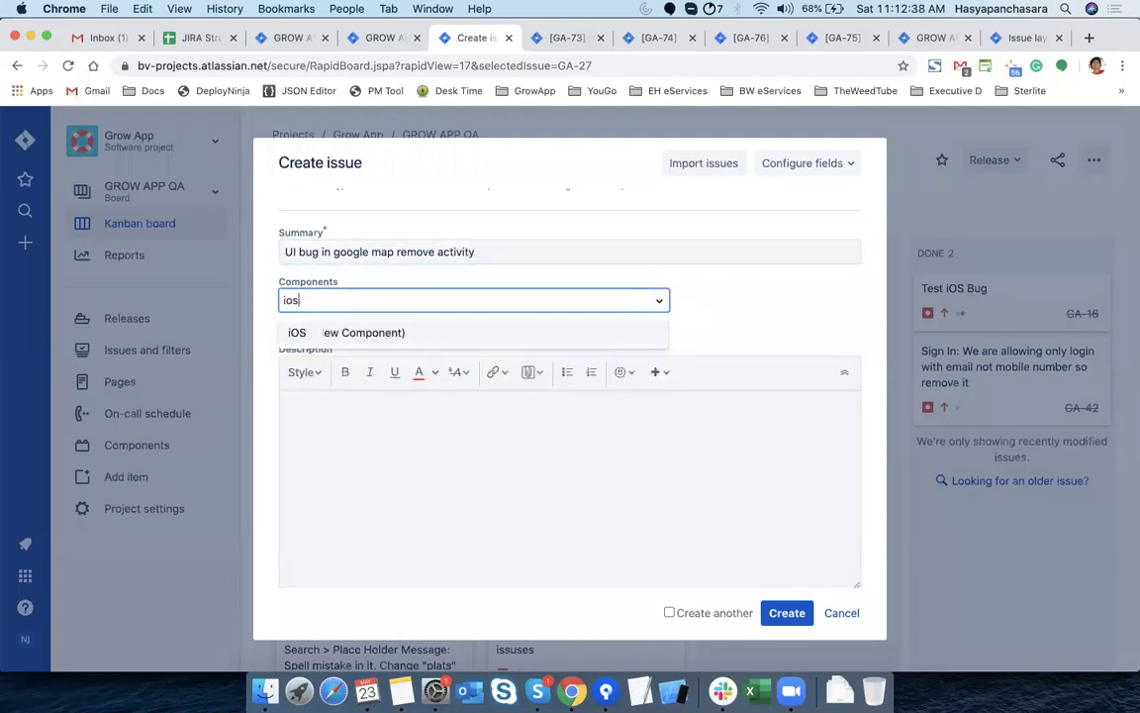
{"action": "key", "text": "Return"}
{"action": "left_click", "coordinate": [565, 485]}
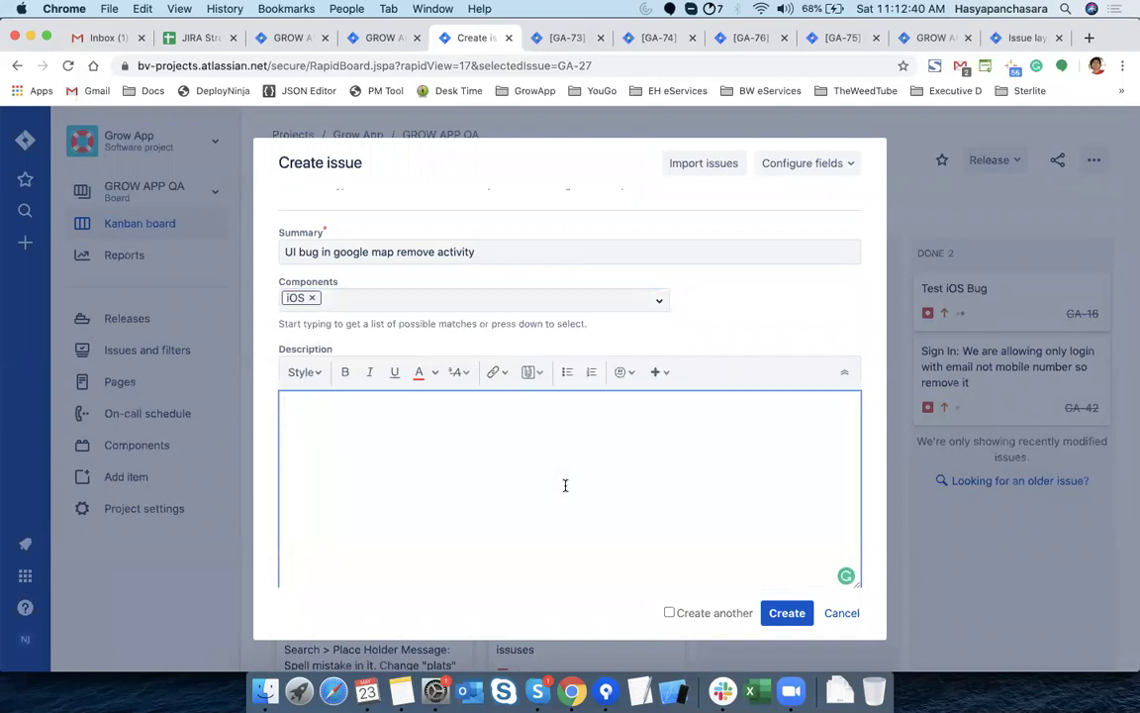
{"action": "type", "text": "DEo"}
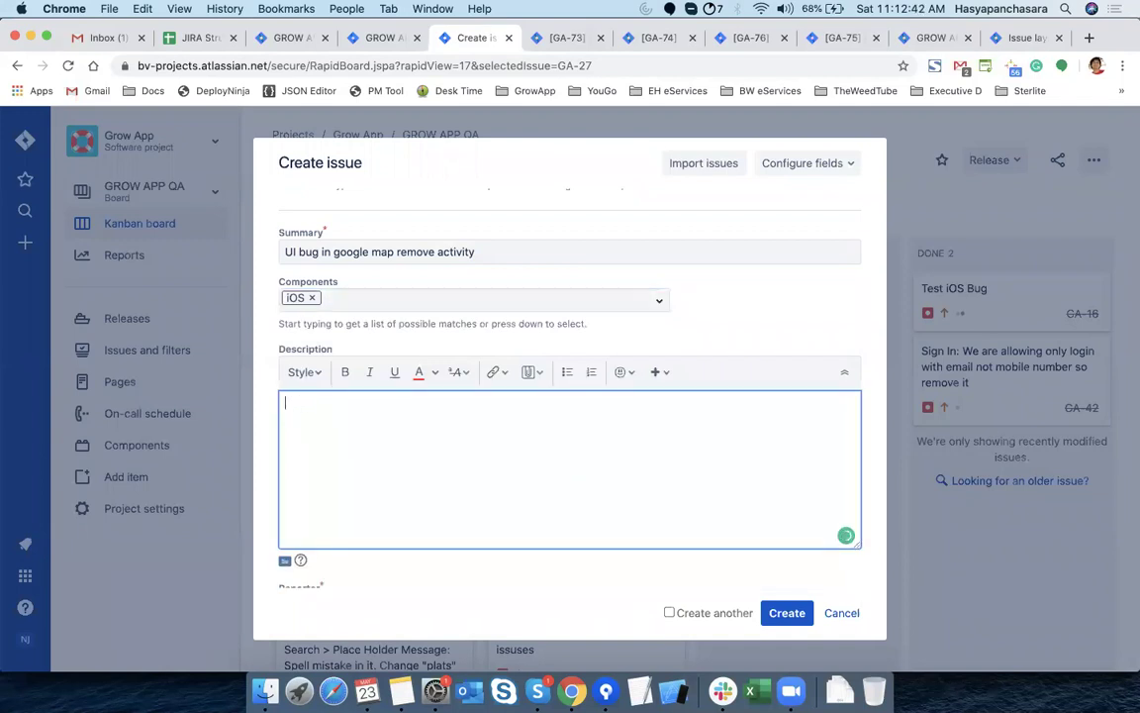
{"action": "scroll", "coordinate": [660, 495], "scroll_direction": "down", "scroll_amount": 5}
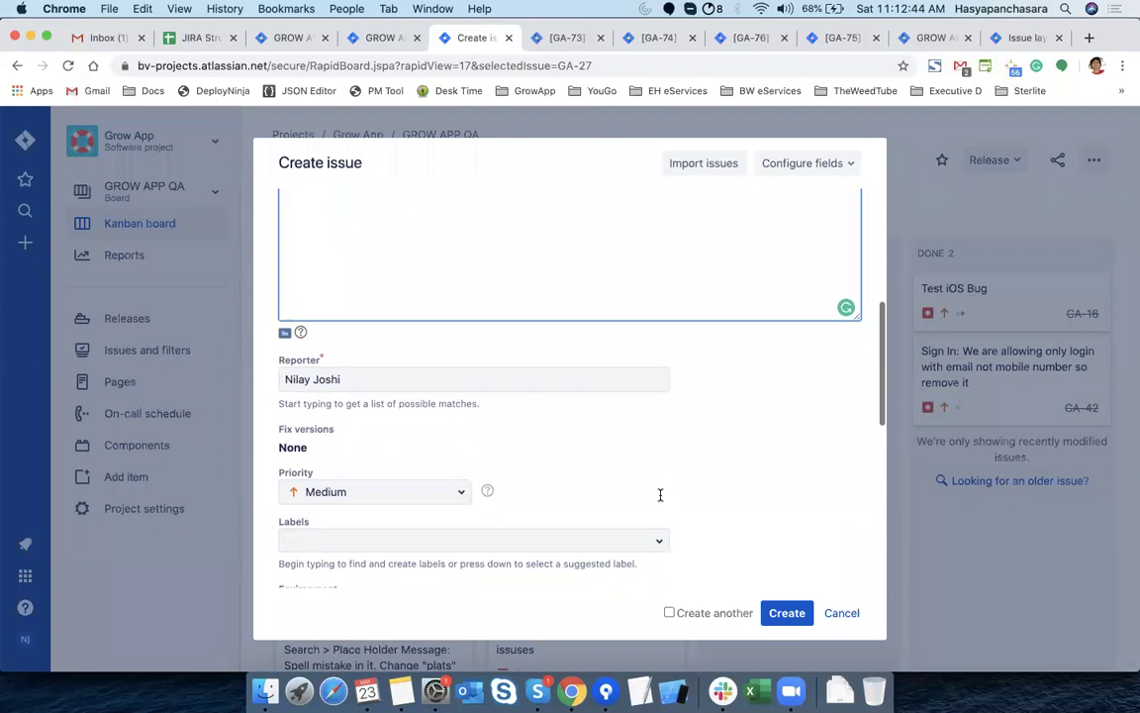
{"action": "scroll", "coordinate": [661, 501], "scroll_direction": "down", "scroll_amount": 3}
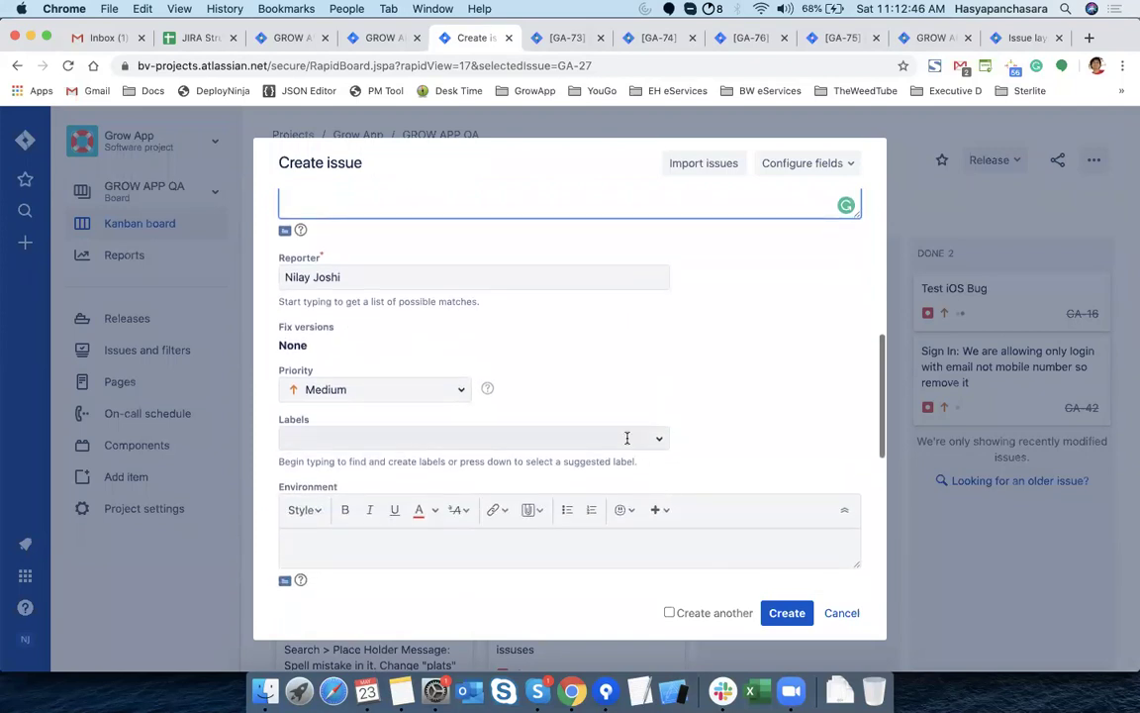
{"action": "left_click", "coordinate": [645, 441]}
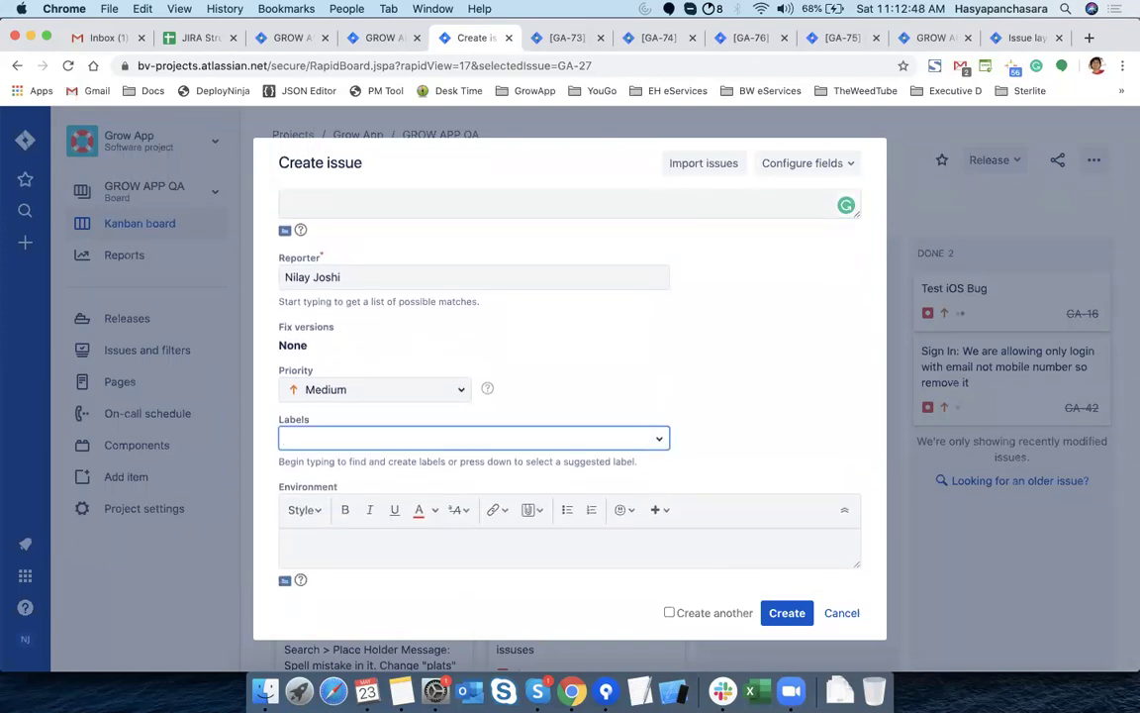
{"action": "type", "text": "Sagar"}
{"action": "left_click", "coordinate": [442, 509]}
Link the bug to the Huawei App Store Support epic, mark it blocking GA-74, and create it
{"action": "scroll", "coordinate": [616, 374], "scroll_direction": "down", "scroll_amount": 10}
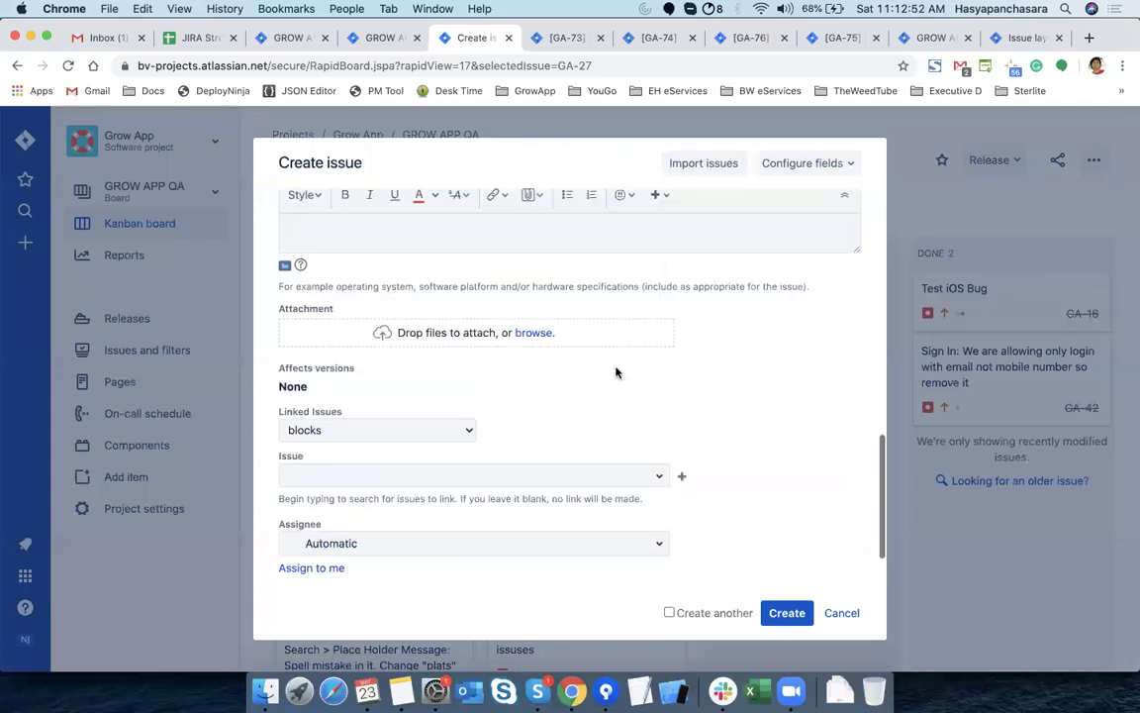
{"action": "scroll", "coordinate": [615, 372], "scroll_direction": "down", "scroll_amount": 3}
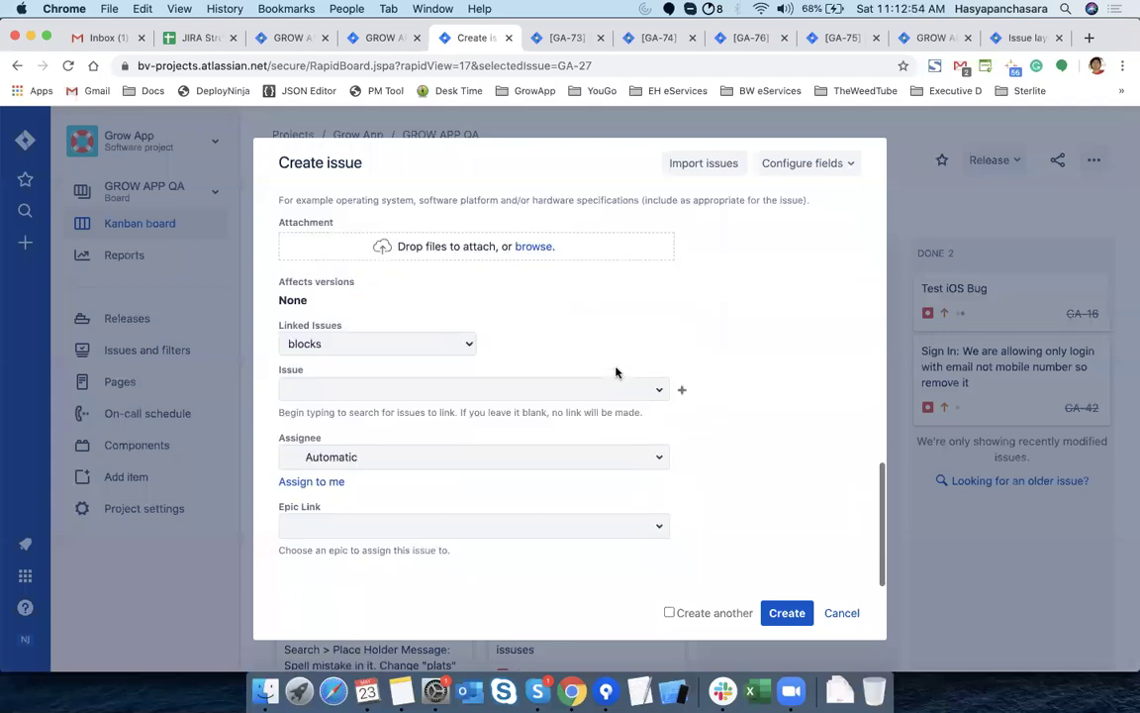
{"action": "left_click", "coordinate": [642, 525]}
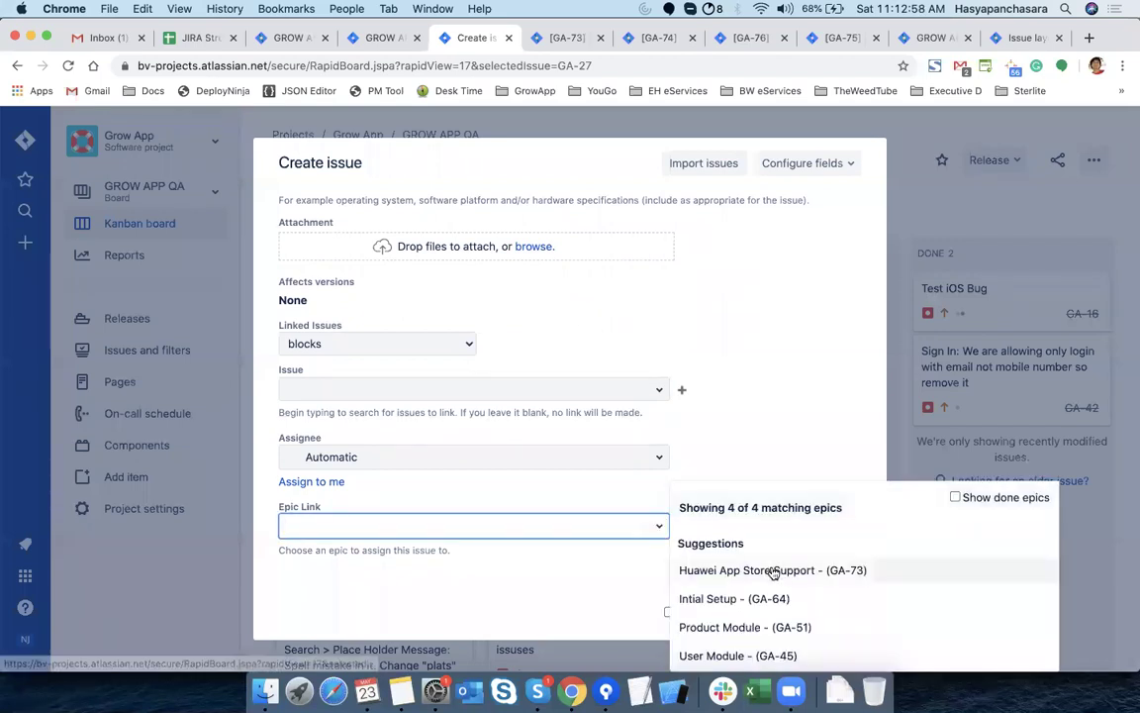
{"action": "left_click", "coordinate": [774, 572]}
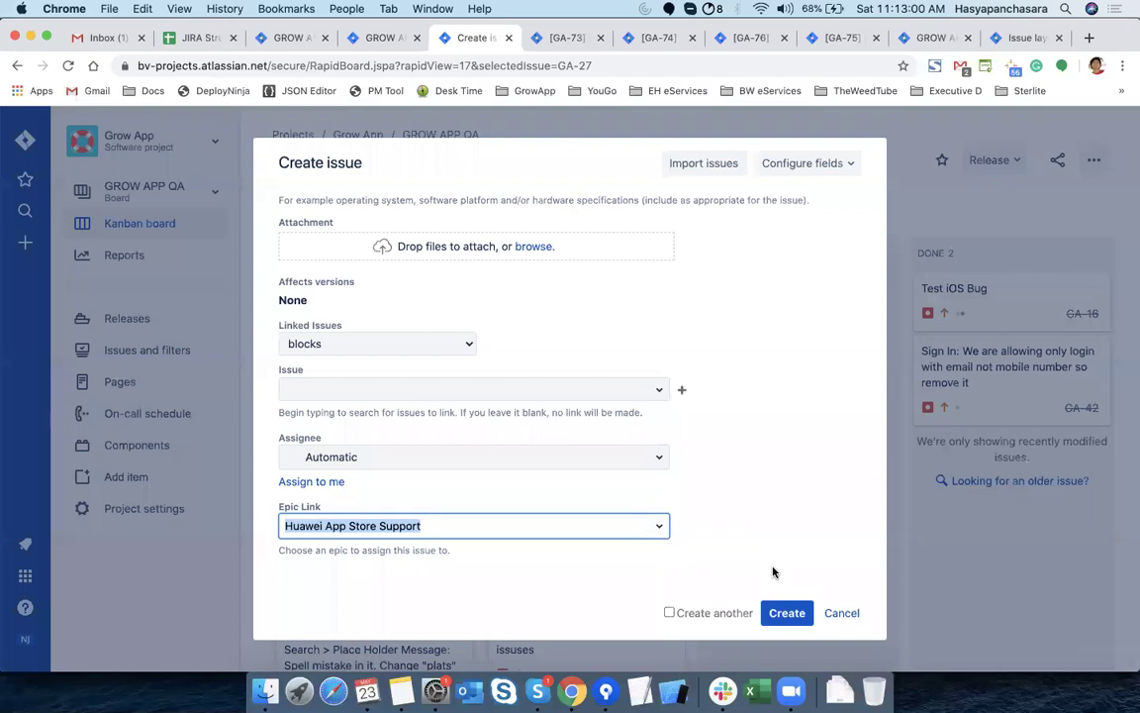
{"action": "left_click", "coordinate": [660, 392]}
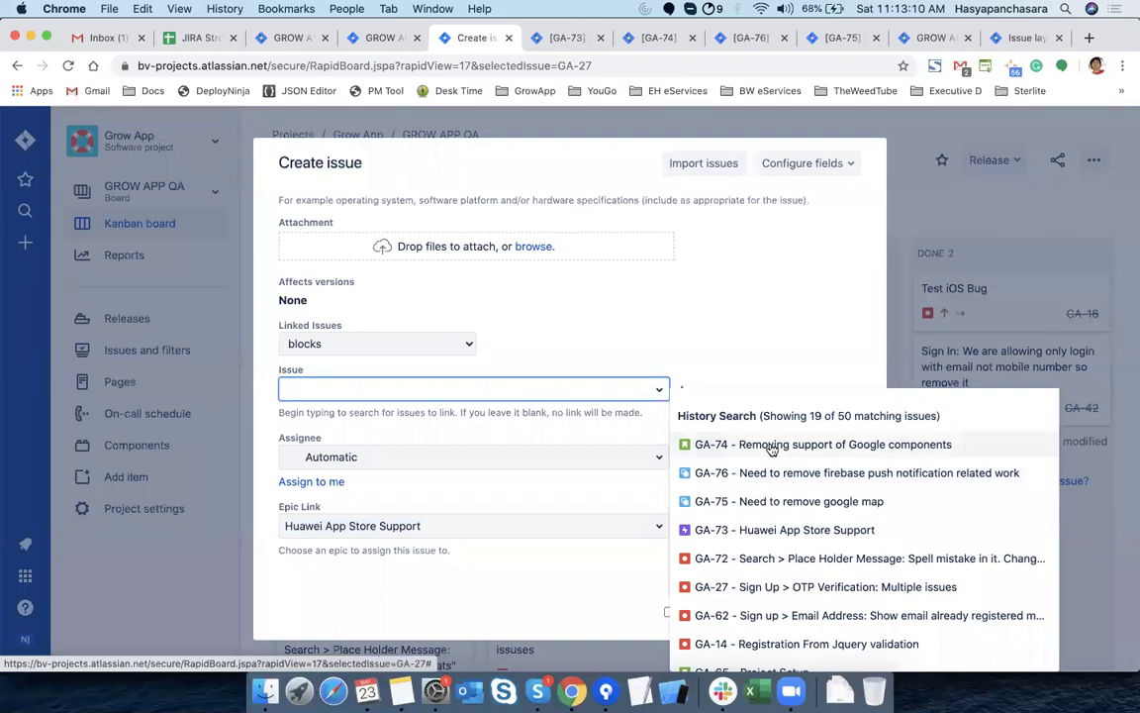
{"action": "left_click", "coordinate": [771, 445]}
{"action": "scroll", "coordinate": [771, 448], "scroll_direction": "up", "scroll_amount": 10}
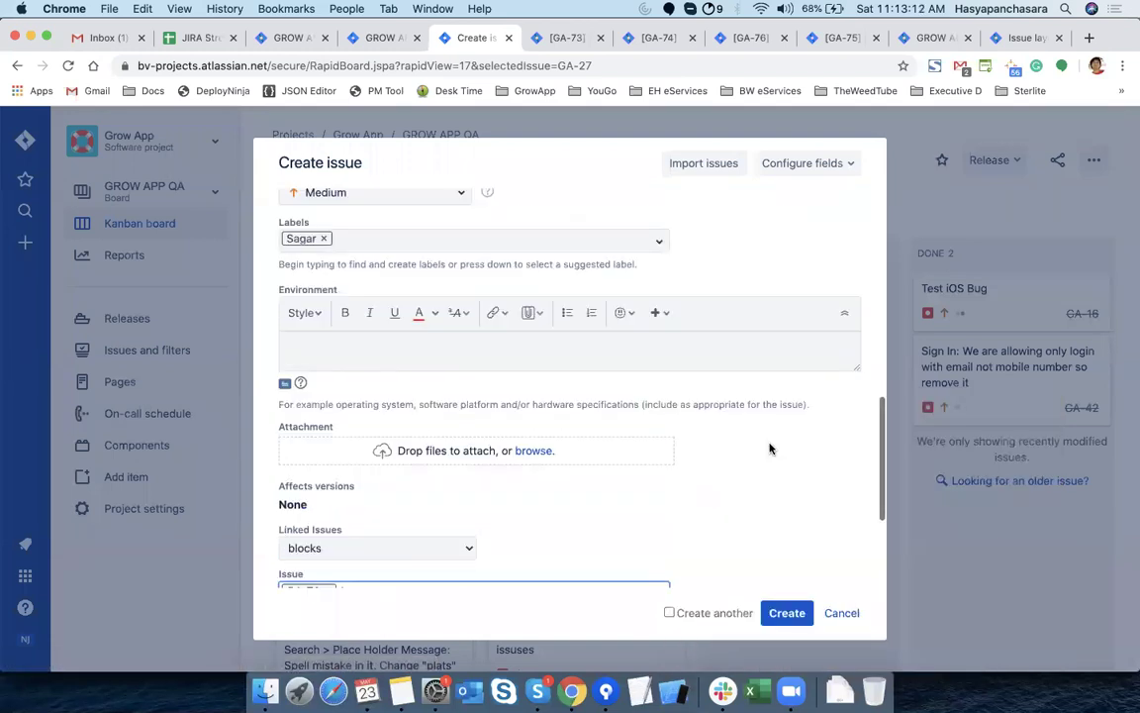
{"action": "left_click", "coordinate": [792, 615]}
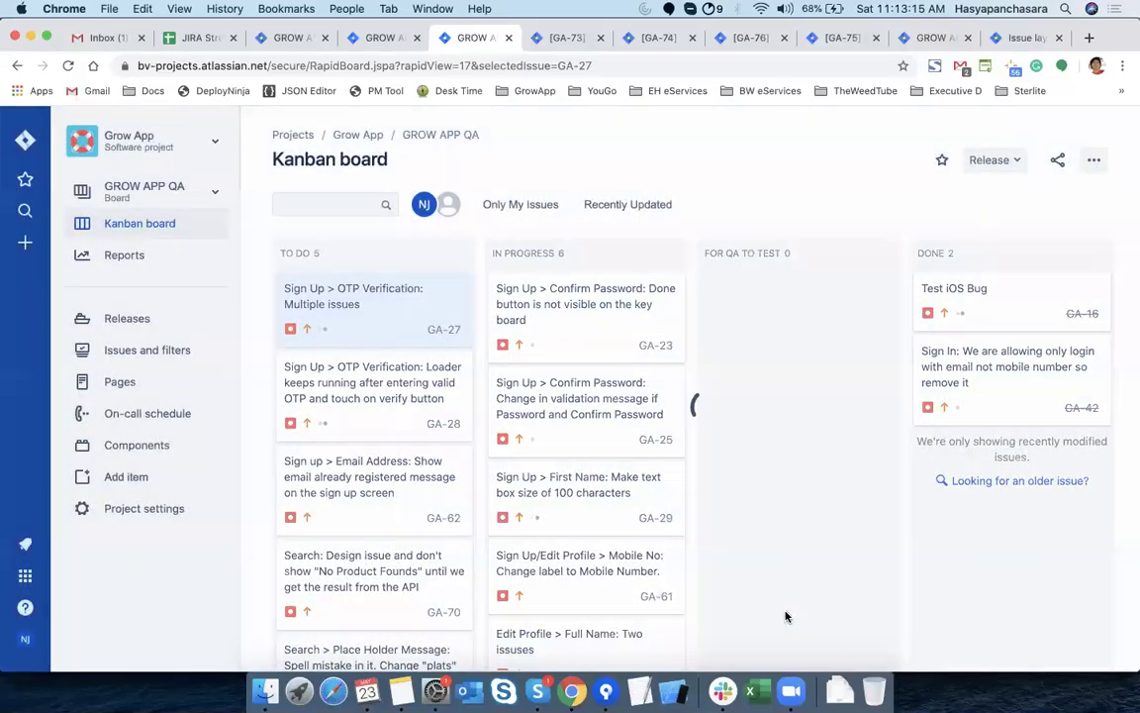
Drag GA-77 from To Do through For QA To Test into the Done column
{"action": "scroll", "coordinate": [377, 437], "scroll_direction": "up", "scroll_amount": 2}
{"action": "scroll", "coordinate": [377, 437], "scroll_direction": "down", "scroll_amount": 2}
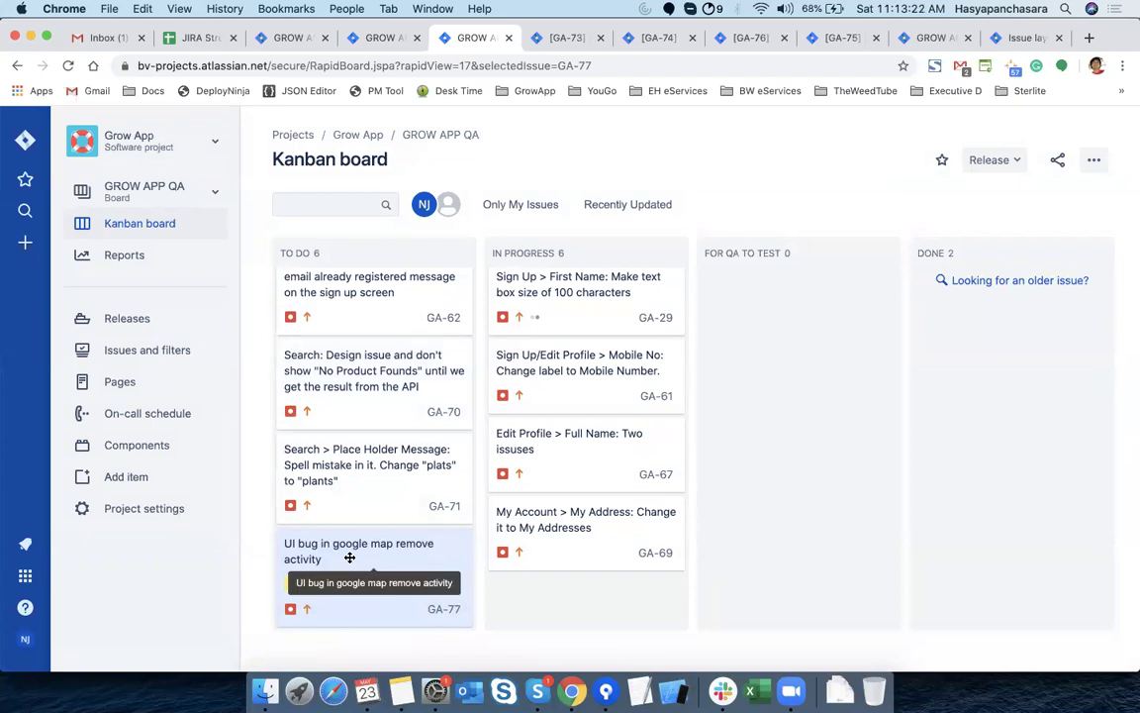
{"action": "left_click_drag", "start_coordinate": [363, 546], "coordinate": [784, 547]}
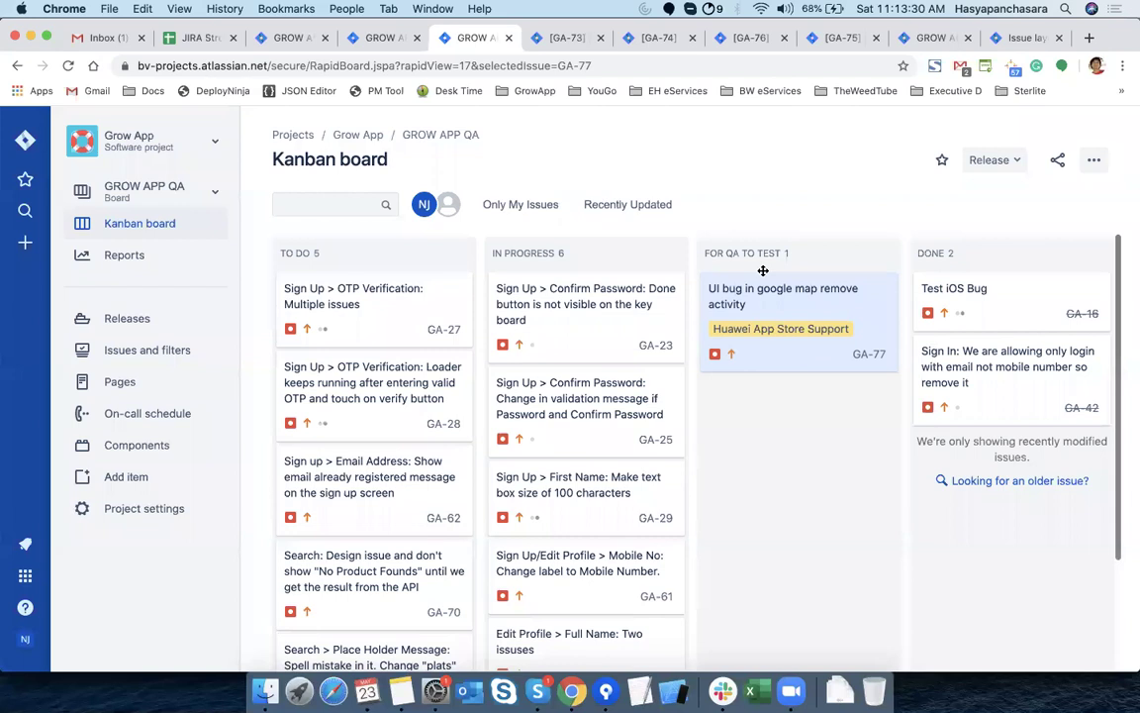
{"action": "left_click_drag", "start_coordinate": [749, 290], "coordinate": [960, 554]}
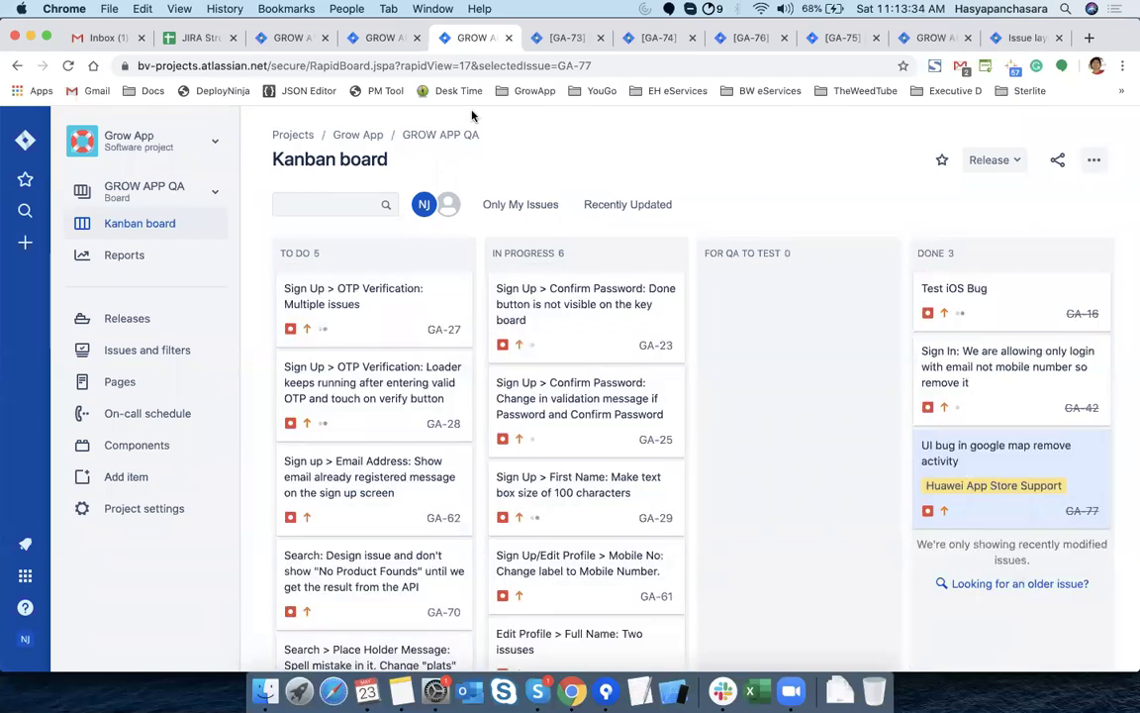
Drag GA-74 from Ready for QC into Done and try Complete sprint on GA Sprint 3
{"action": "left_click", "coordinate": [349, 32]}
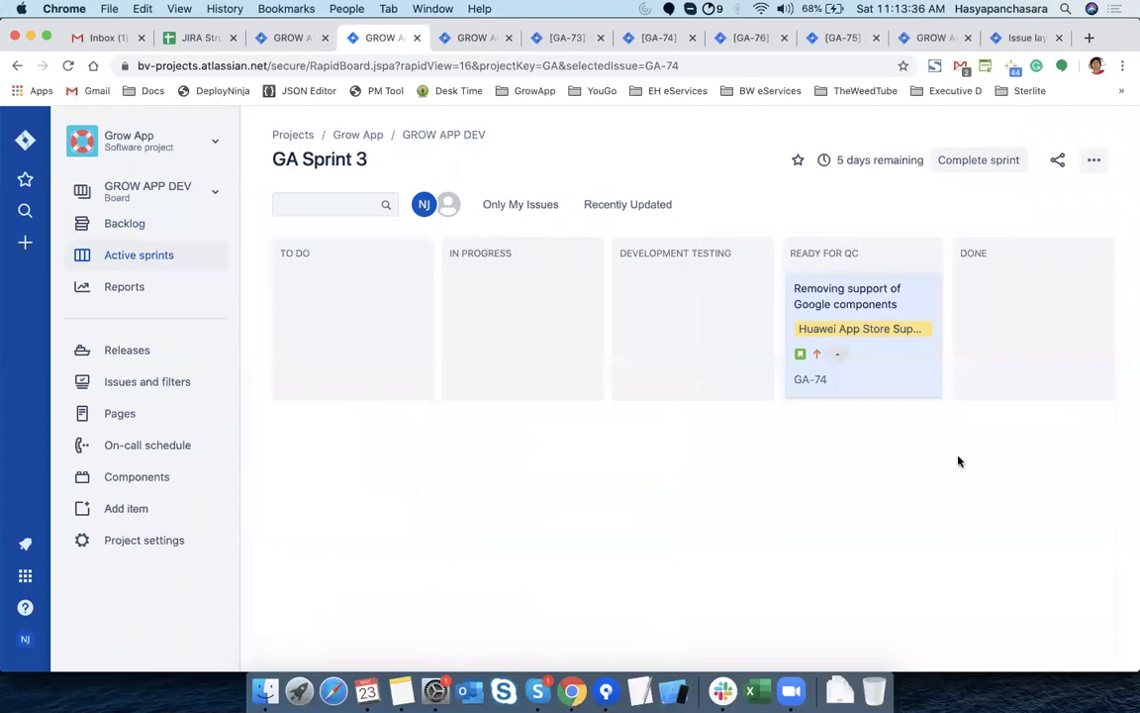
{"action": "left_click_drag", "start_coordinate": [813, 273], "coordinate": [988, 298]}
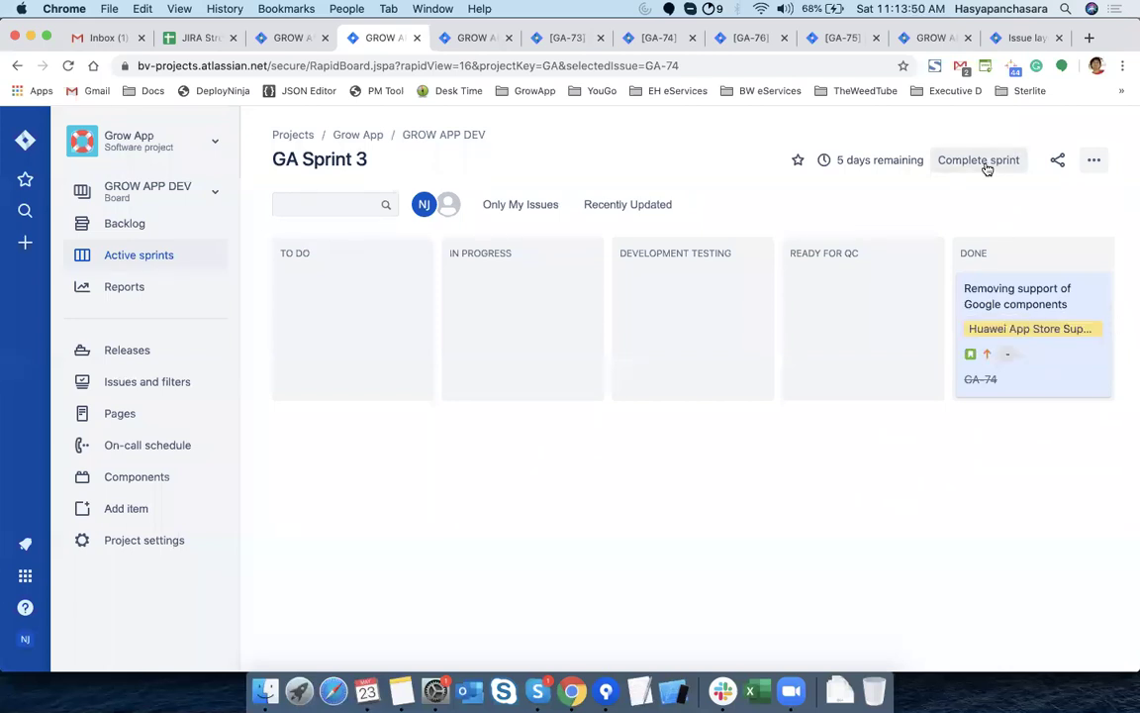
{"action": "mouse_move", "coordinate": [875, 172]}
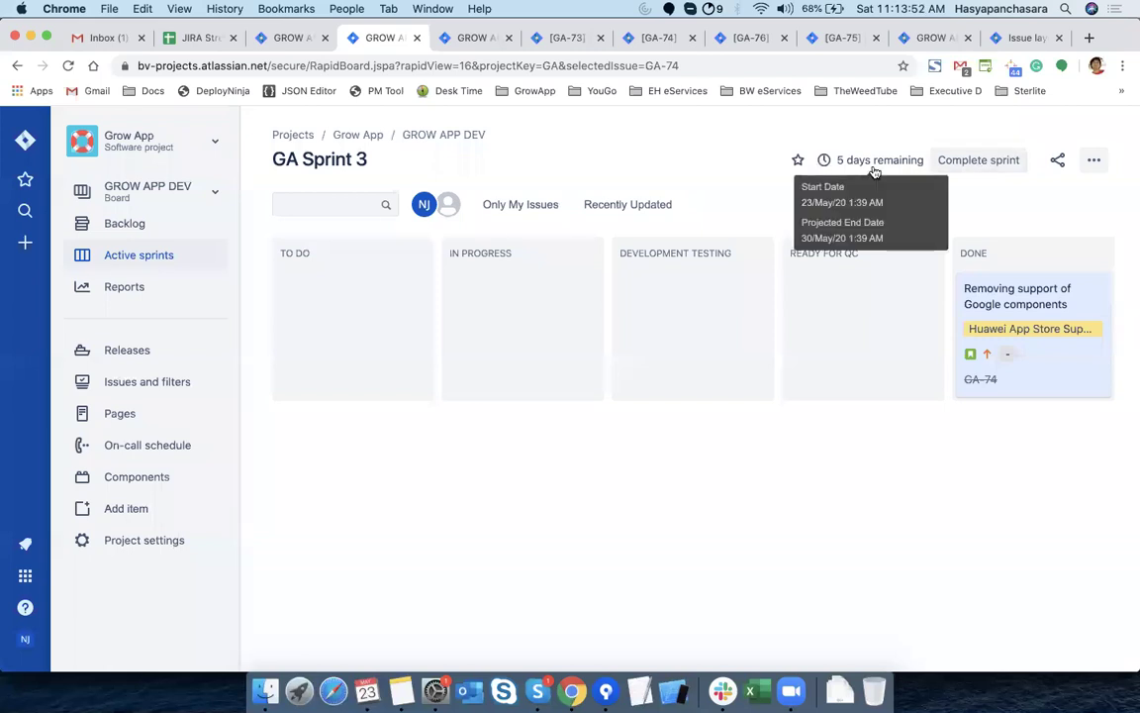
{"action": "left_click", "coordinate": [982, 159]}
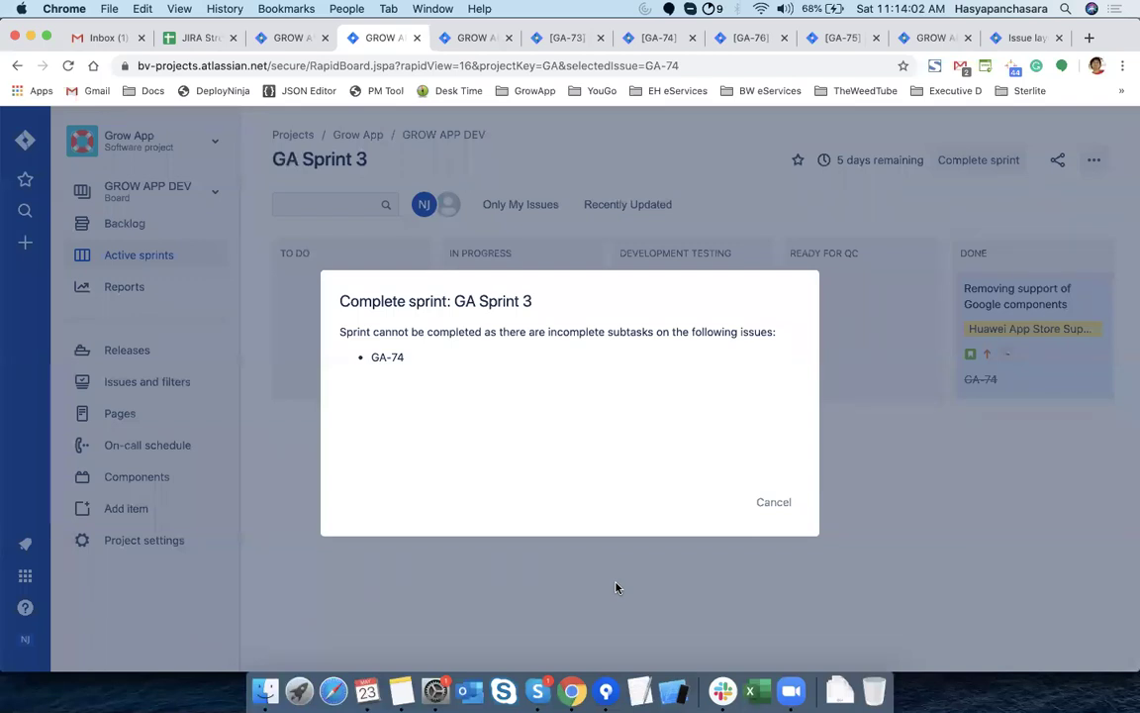
Dismiss the sprint warning, retry completing it, then open GA-74's status choices on its page
{"action": "left_click", "coordinate": [774, 503]}
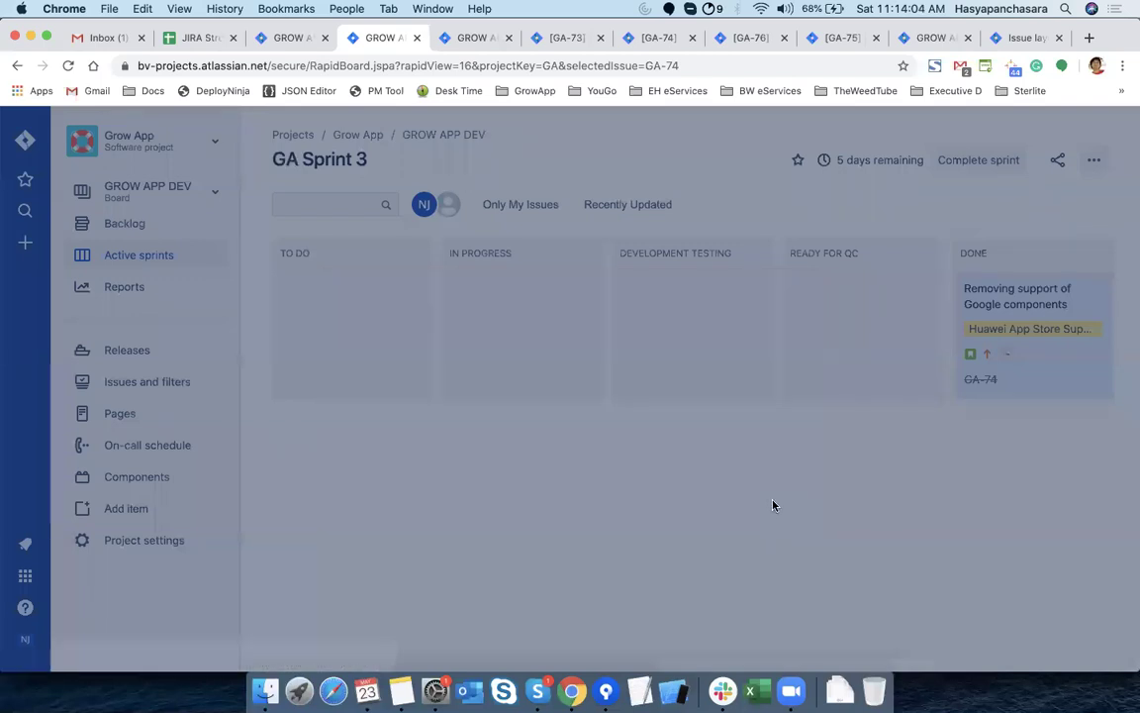
{"action": "left_click", "coordinate": [656, 39]}
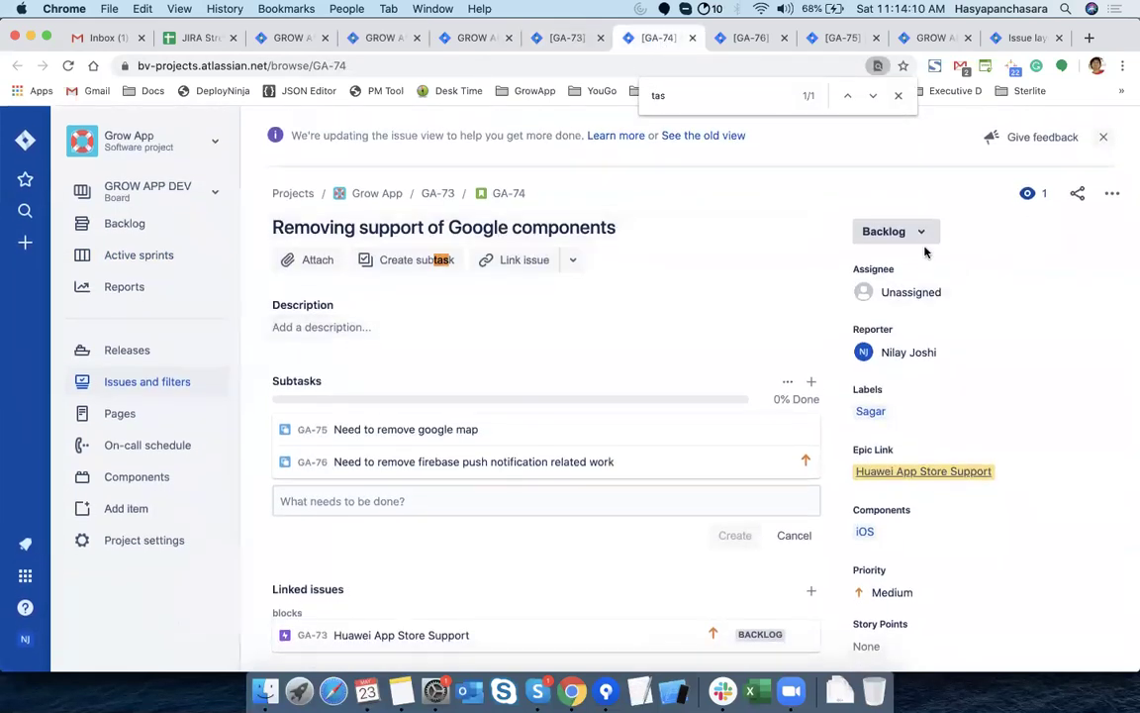
{"action": "left_click", "coordinate": [918, 235]}
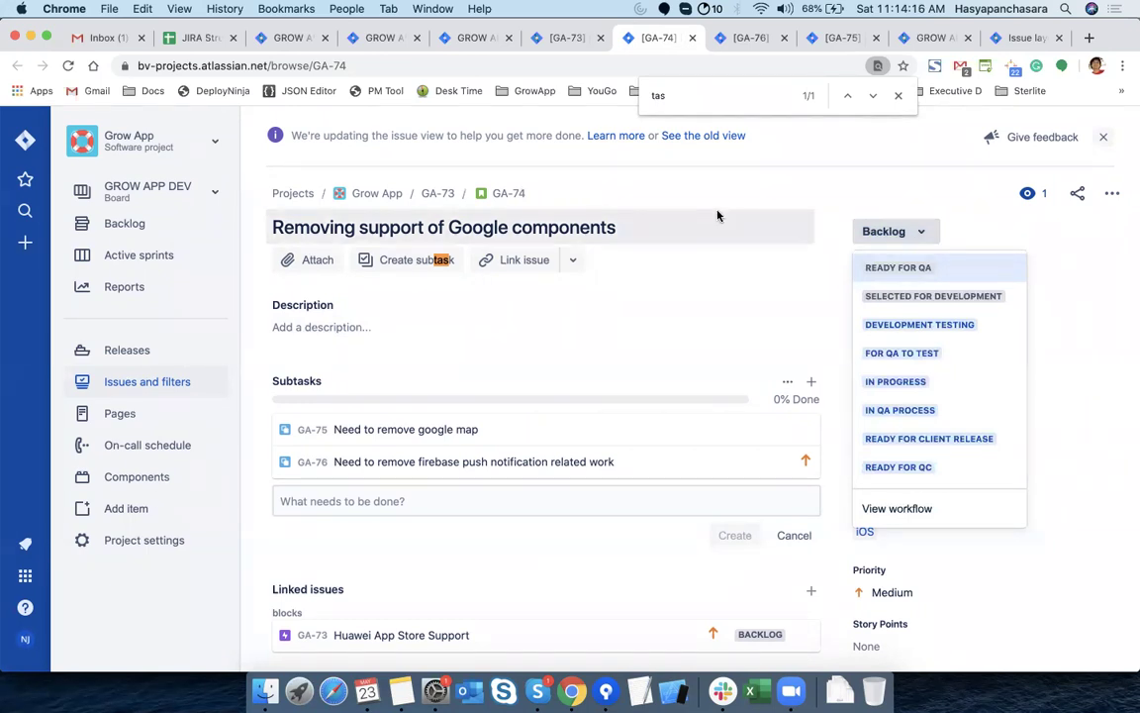
{"action": "left_click", "coordinate": [374, 37]}
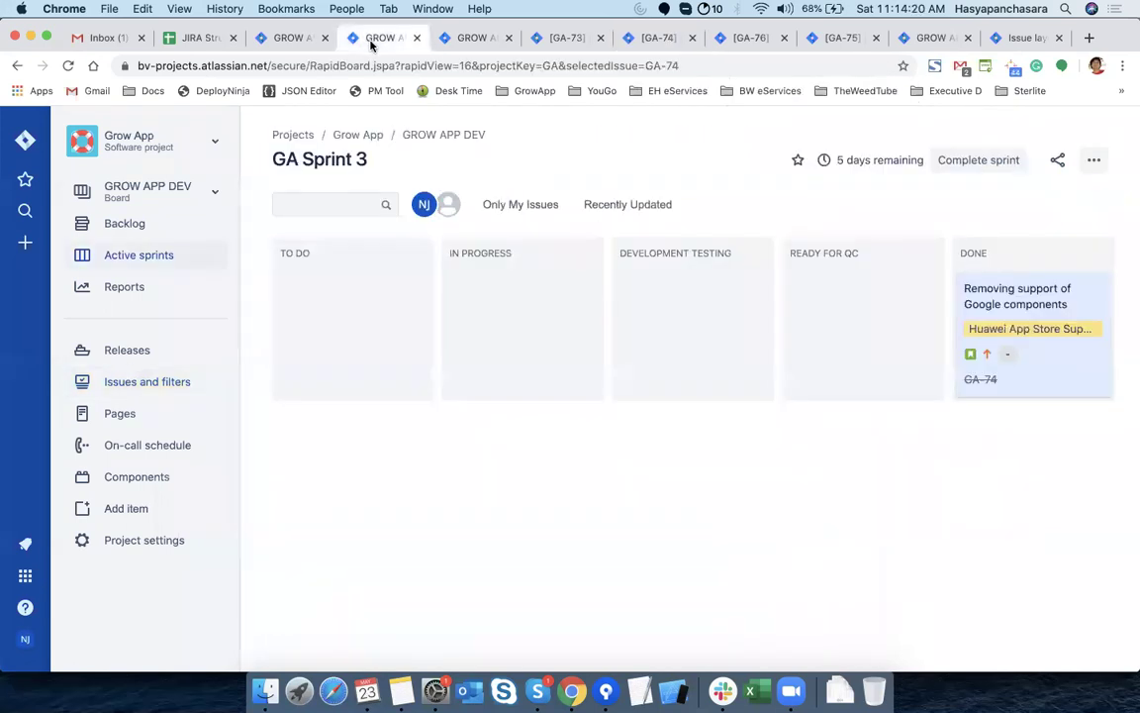
{"action": "left_click", "coordinate": [970, 164]}
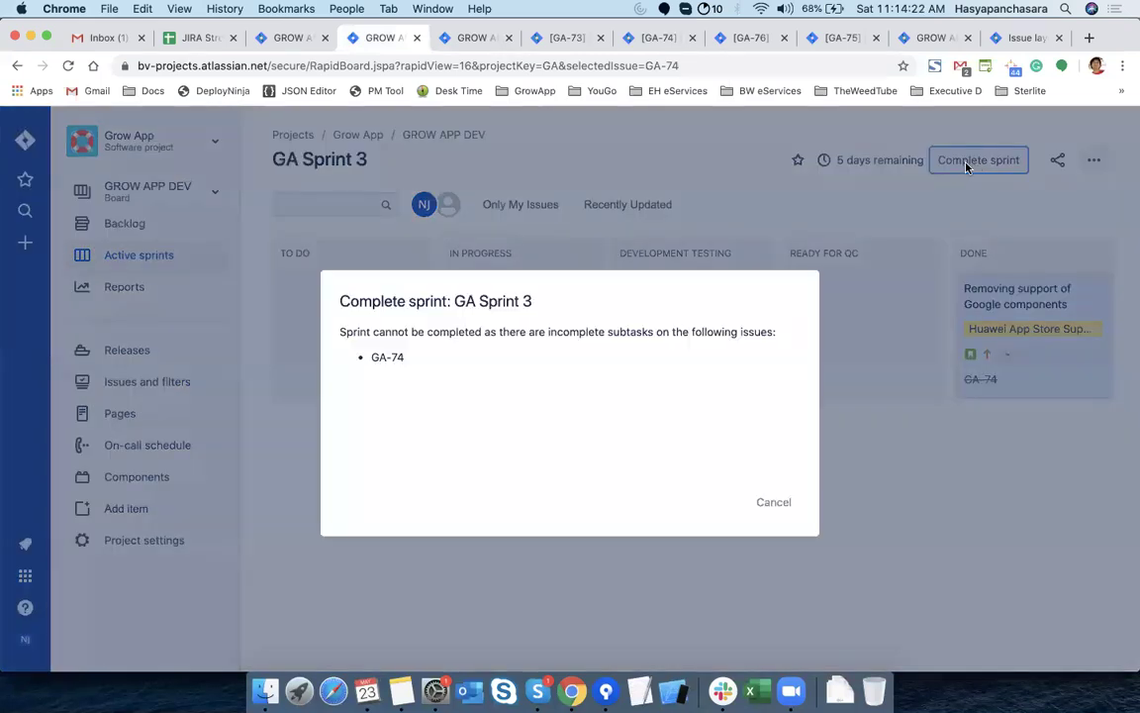
{"action": "left_click", "coordinate": [654, 38]}
{"action": "left_click", "coordinate": [870, 196]}
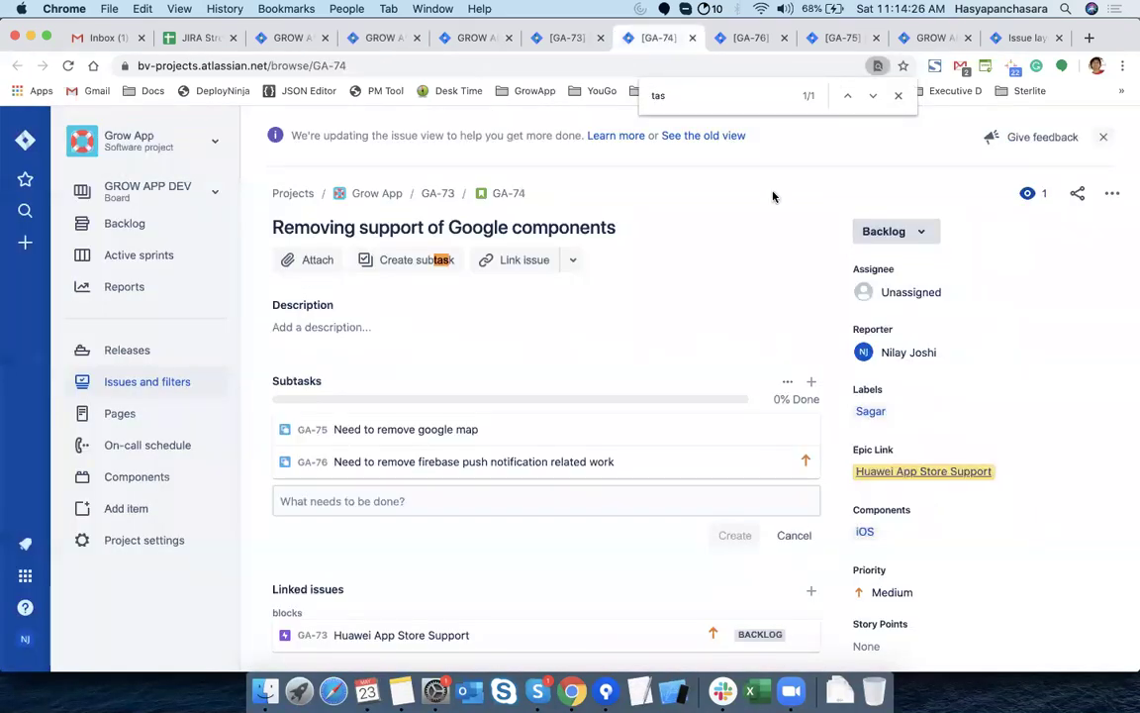
{"action": "left_click", "coordinate": [888, 238]}
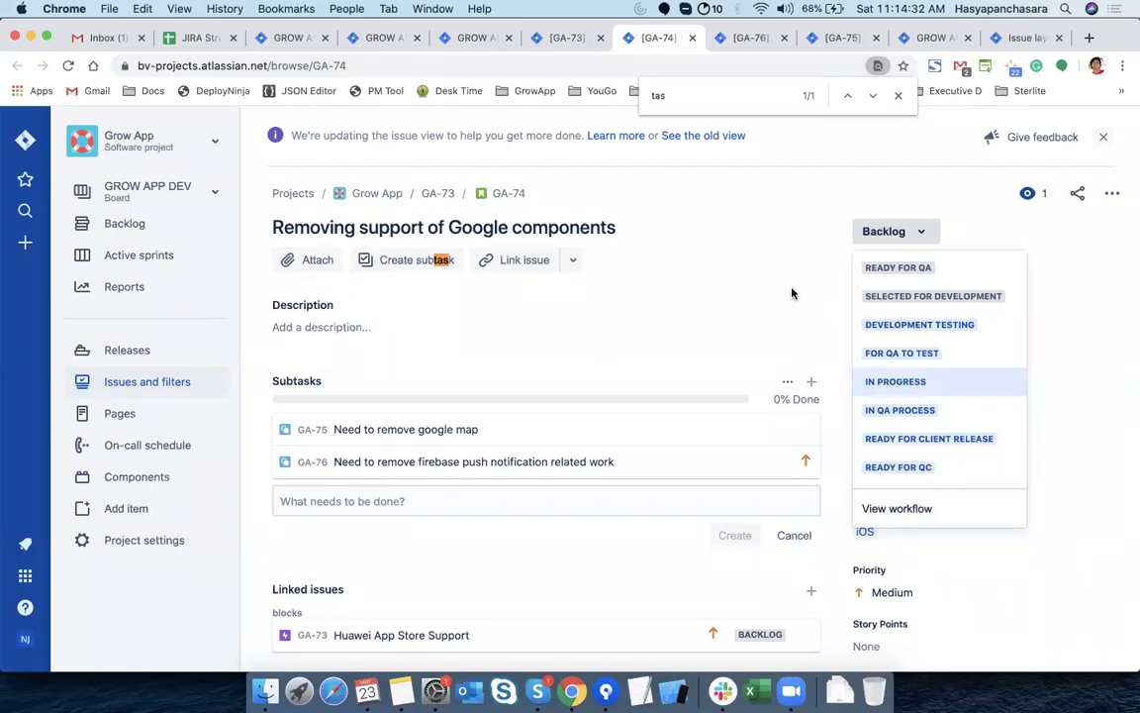
Set GA-74's status to Ready for Client Release, passing through Ready for QC
{"action": "left_click", "coordinate": [908, 470]}
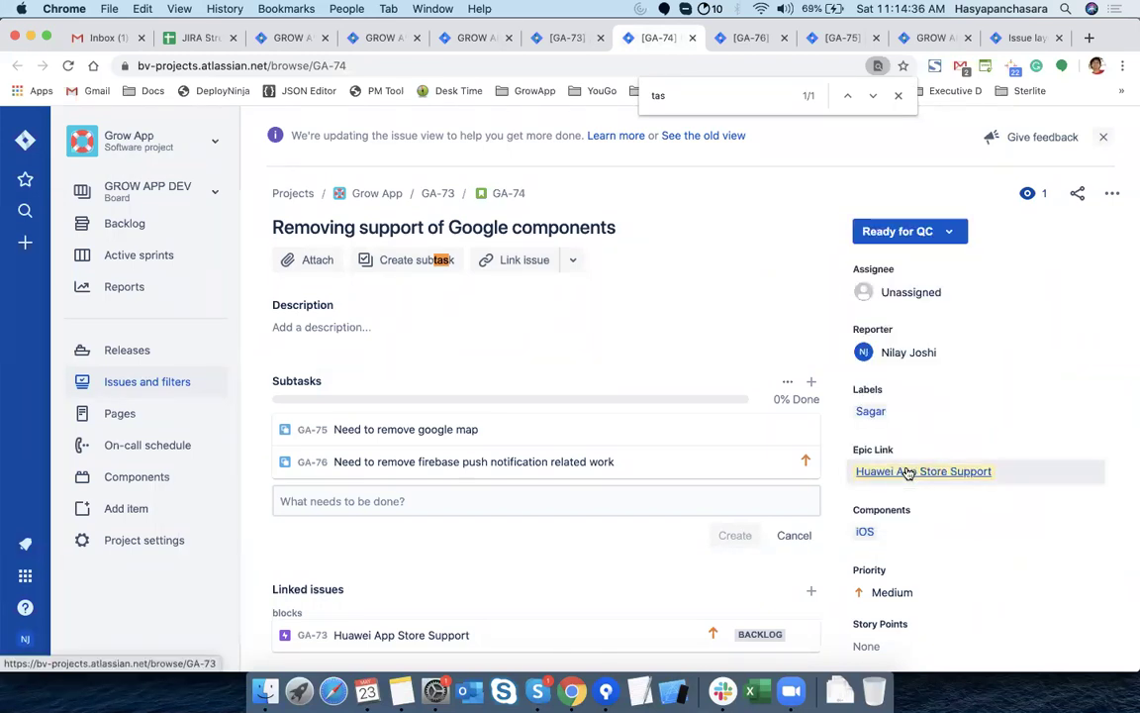
{"action": "left_click", "coordinate": [906, 234]}
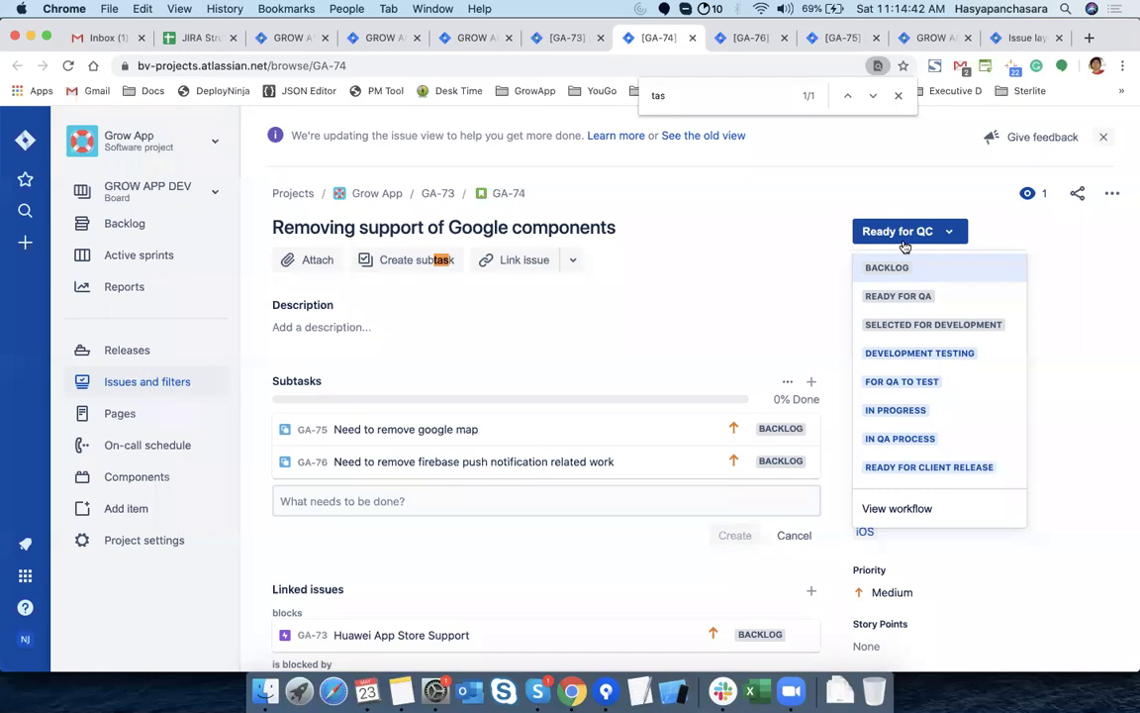
{"action": "left_click", "coordinate": [945, 466]}
Set subtasks GA-76 and GA-75 to Ready for Client Release
{"action": "left_click", "coordinate": [745, 38]}
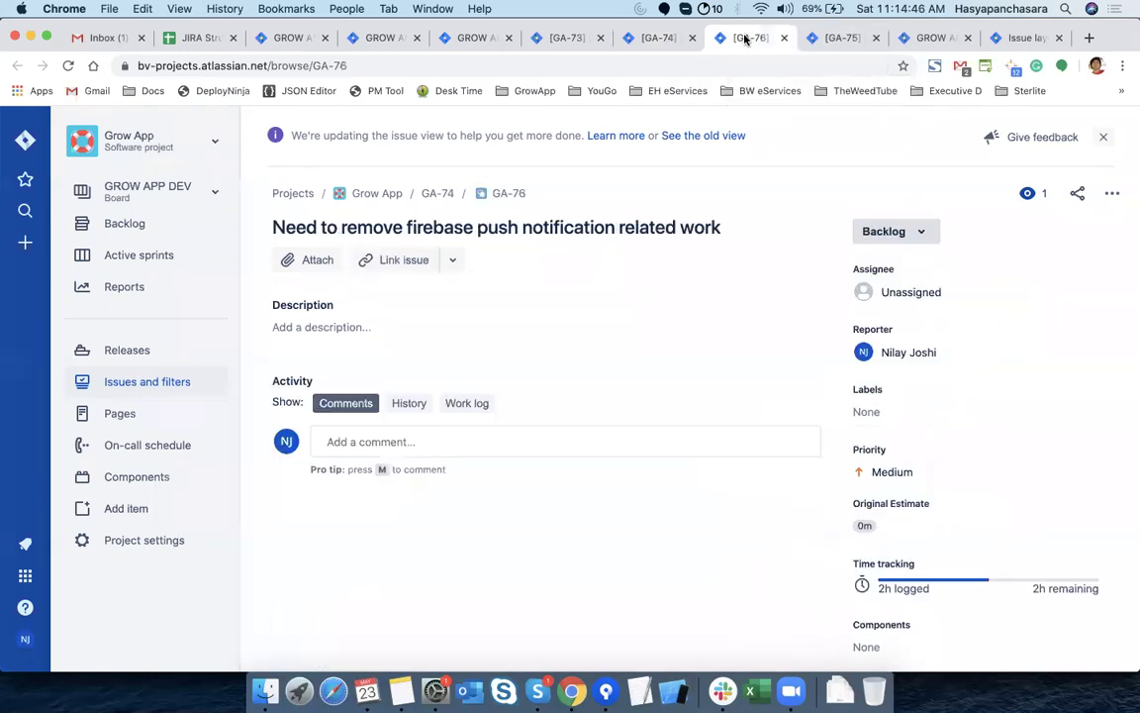
{"action": "left_click", "coordinate": [914, 233]}
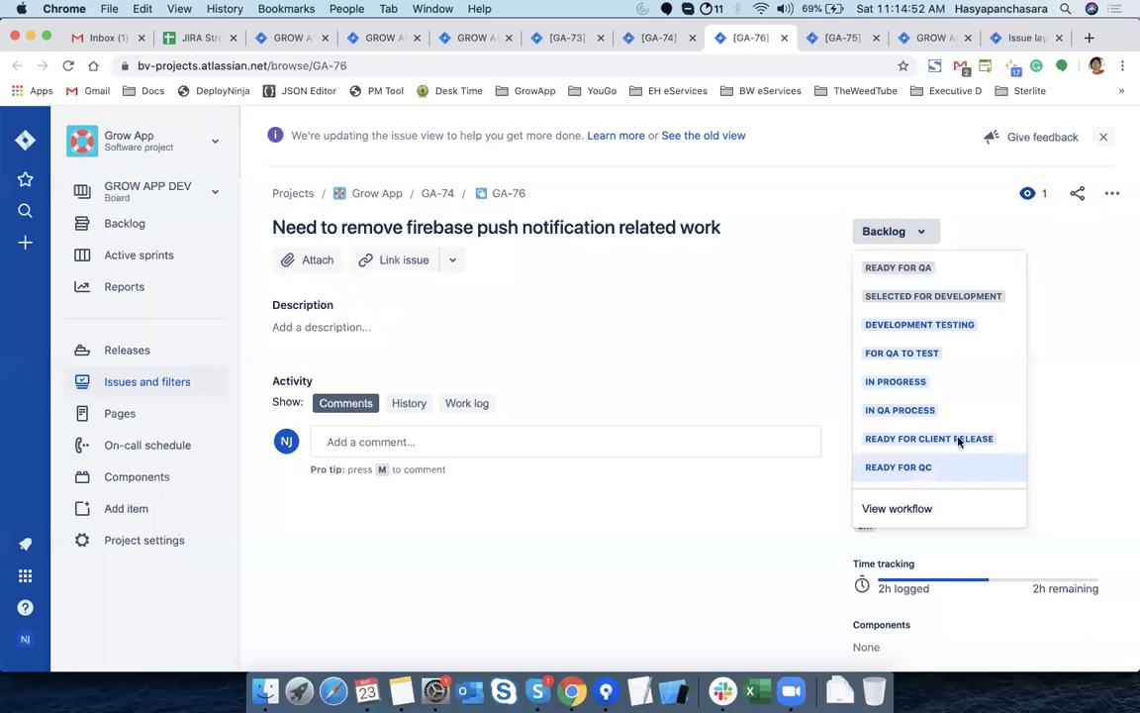
{"action": "left_click", "coordinate": [956, 441]}
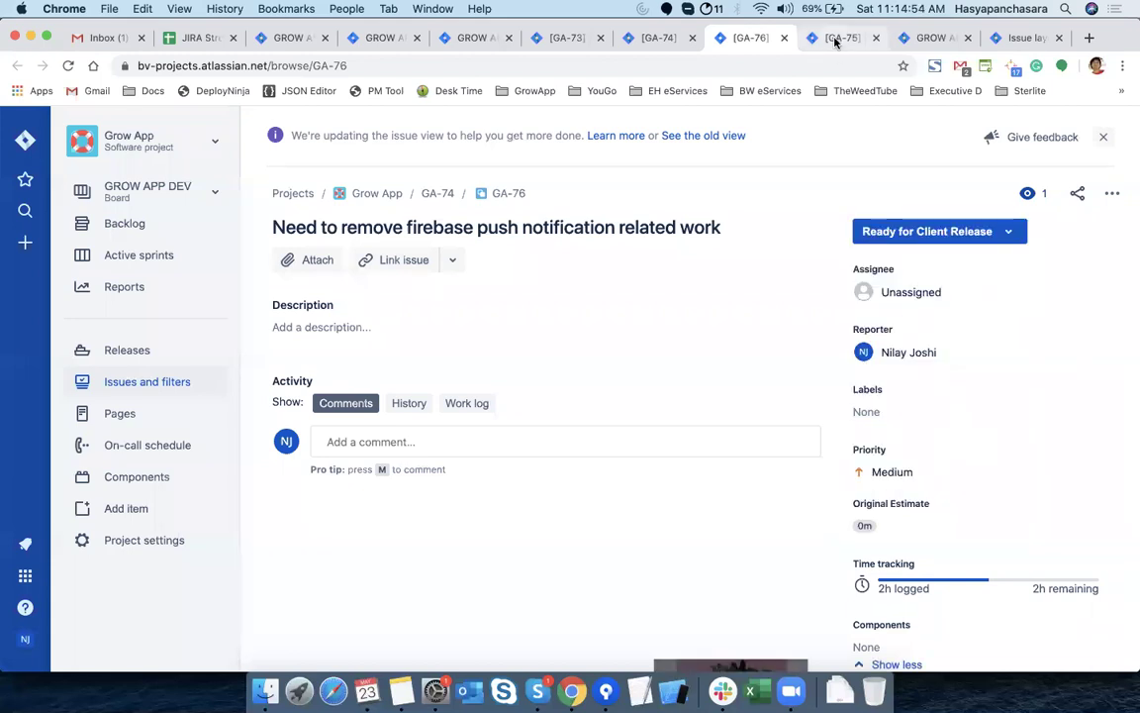
{"action": "left_click", "coordinate": [836, 39]}
{"action": "left_click", "coordinate": [891, 146]}
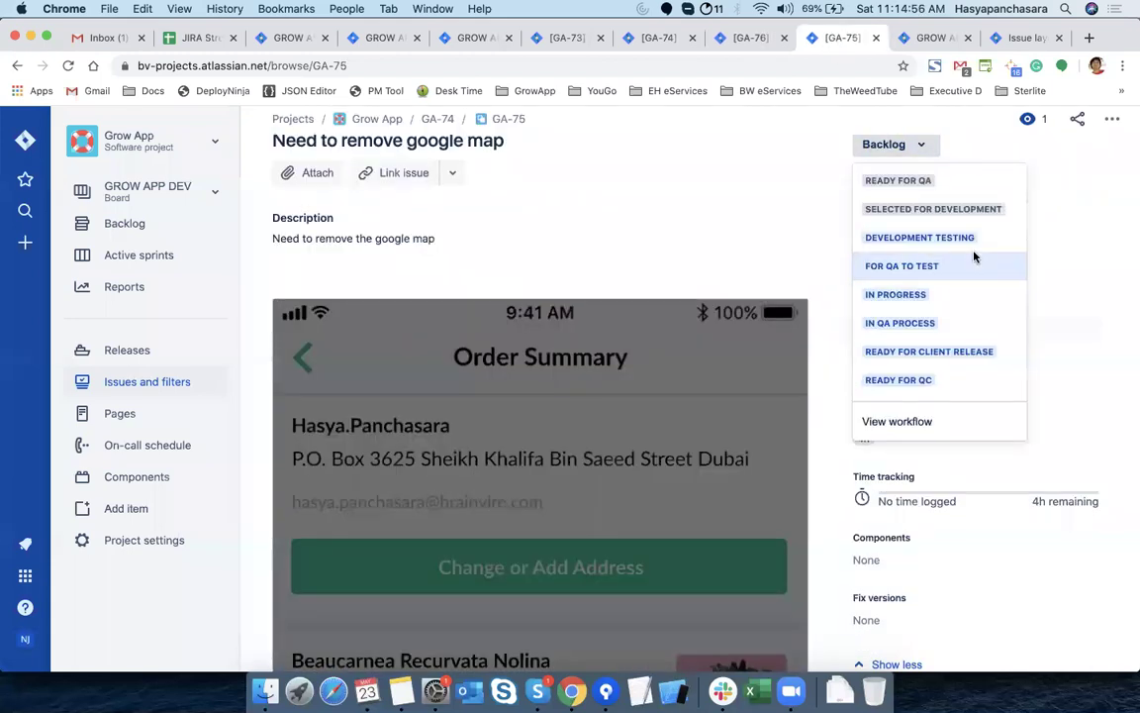
{"action": "left_click", "coordinate": [957, 351]}
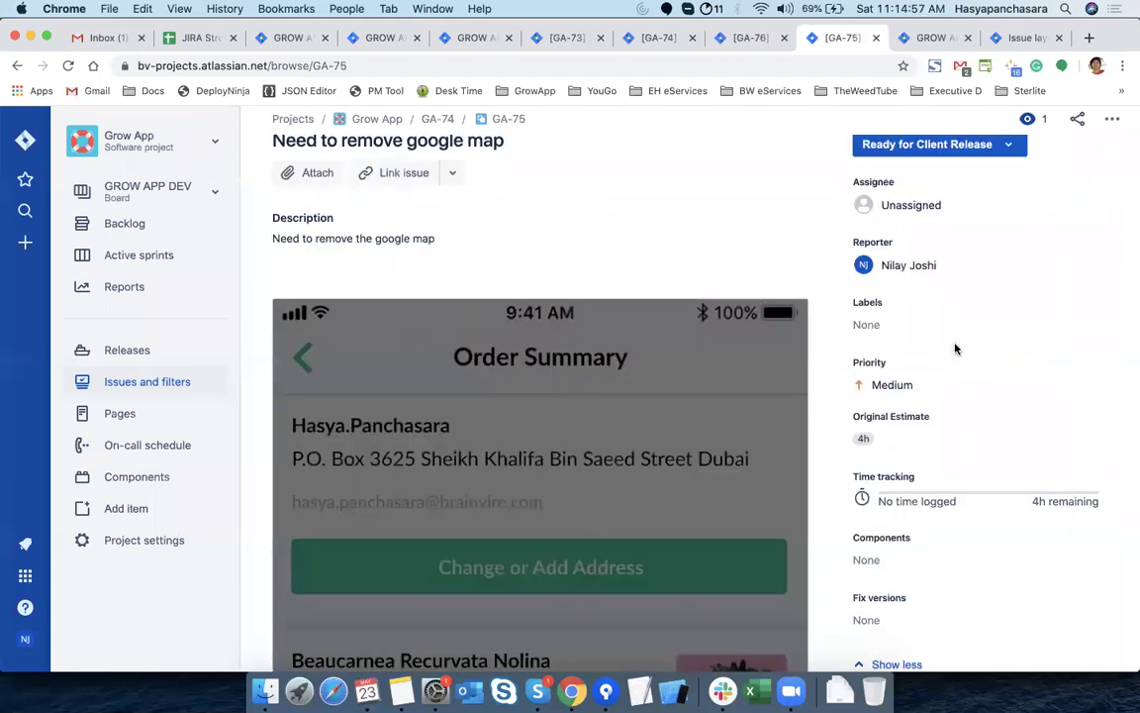
Return to the GA Sprint 3 board and dismiss the sprint completion warning
{"action": "left_click", "coordinate": [483, 39]}
{"action": "left_click", "coordinate": [381, 38]}
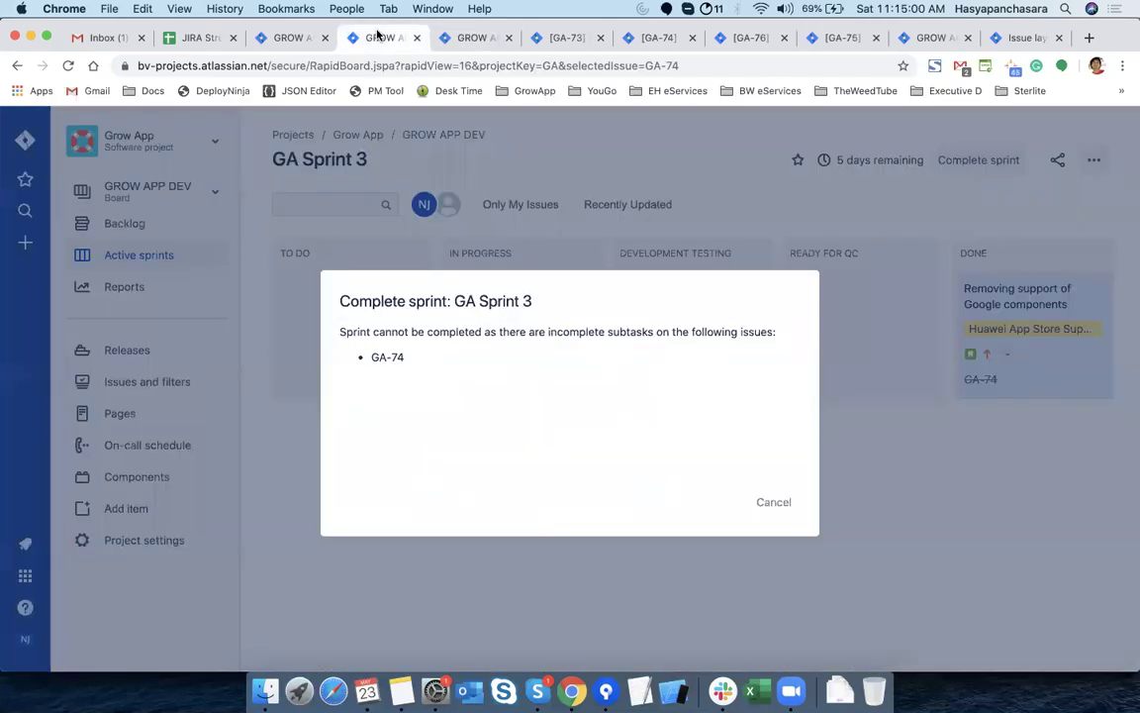
{"action": "left_click", "coordinate": [786, 516]}
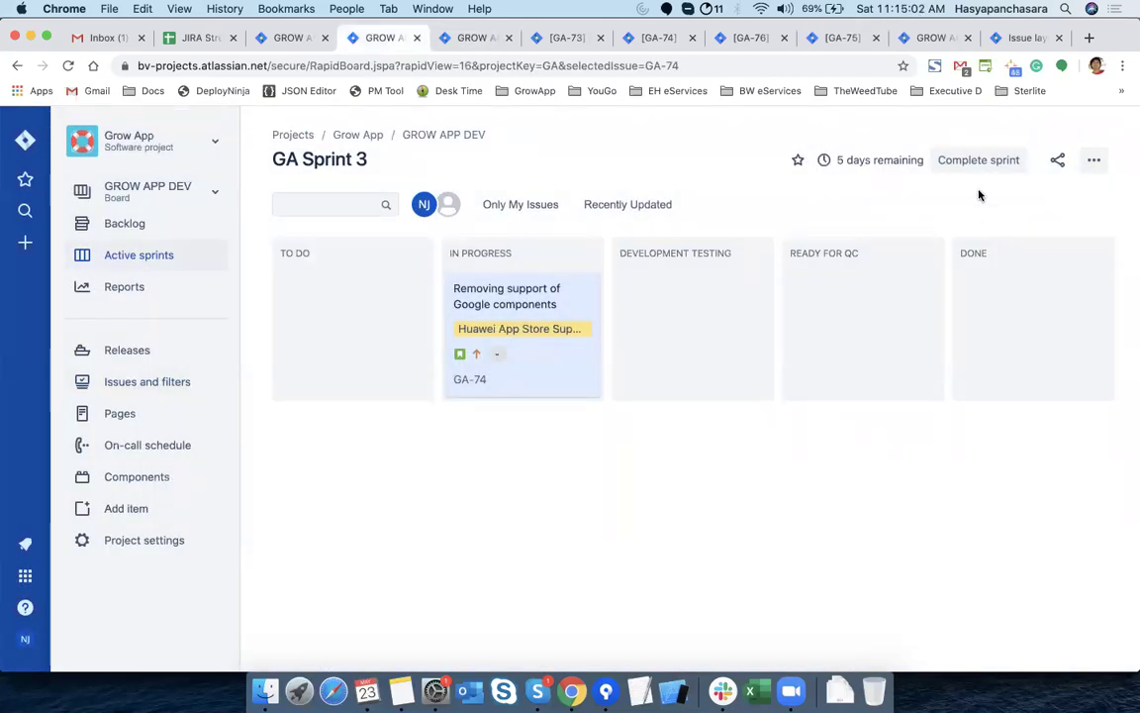
Complete GA Sprint 3, then check GA-77's details on the QA Kanban board
{"action": "left_click", "coordinate": [974, 162]}
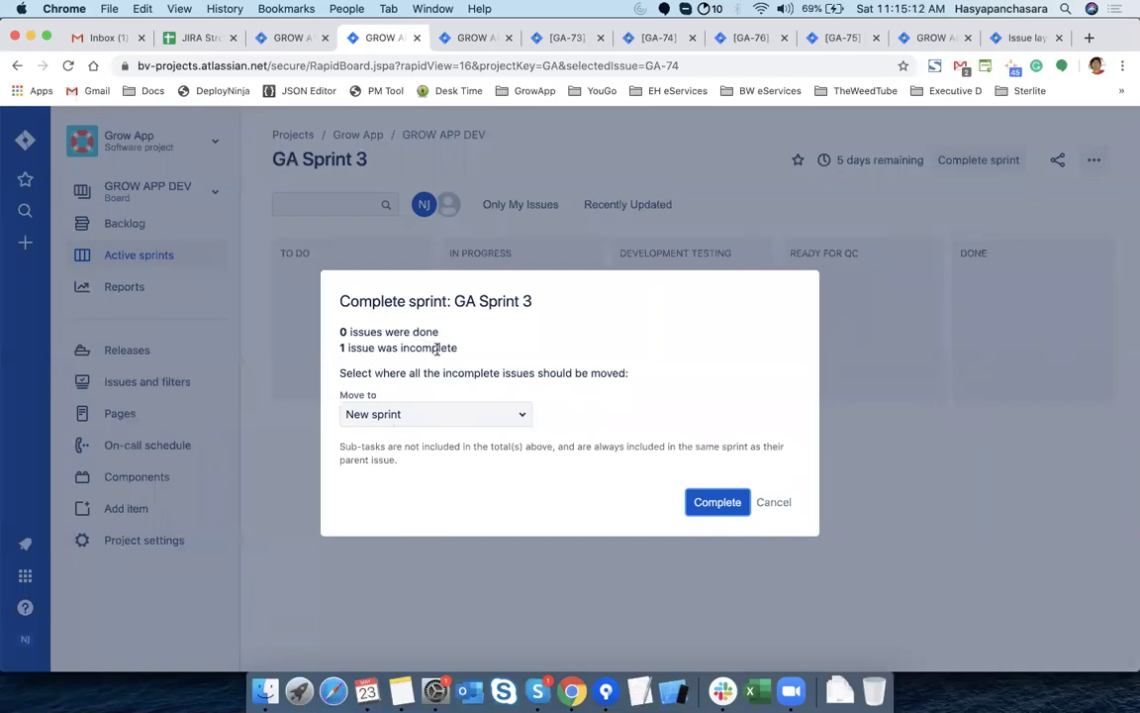
{"action": "left_click", "coordinate": [469, 40]}
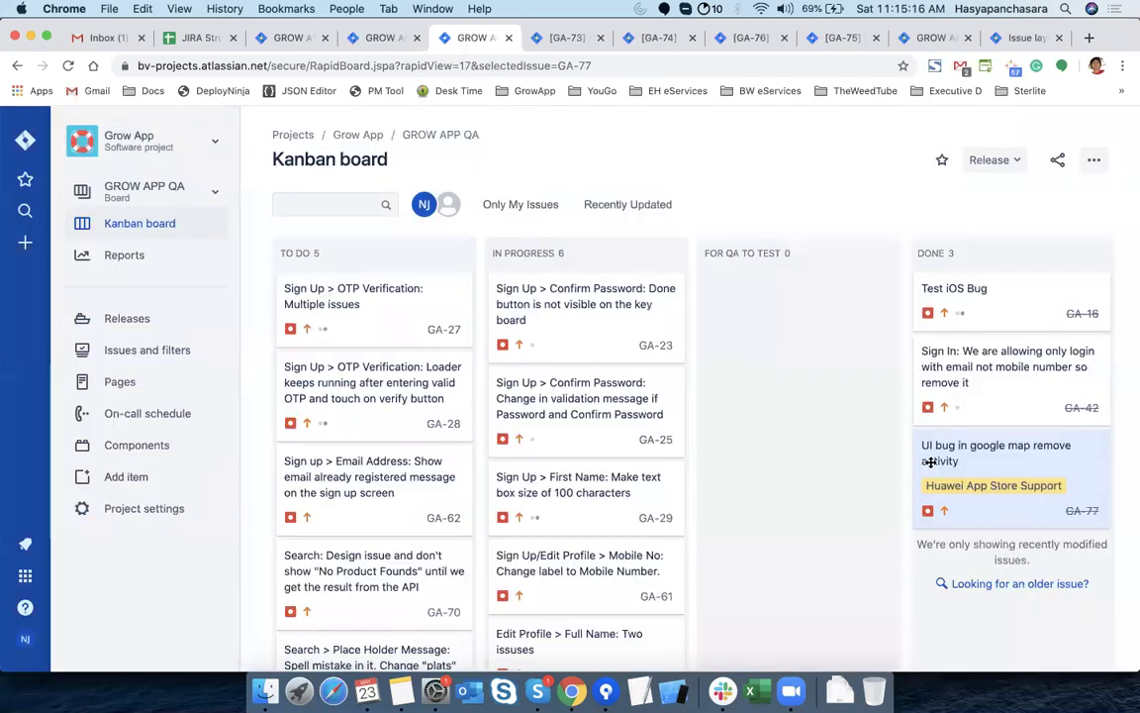
{"action": "scroll", "coordinate": [904, 488], "scroll_direction": "down", "scroll_amount": 2}
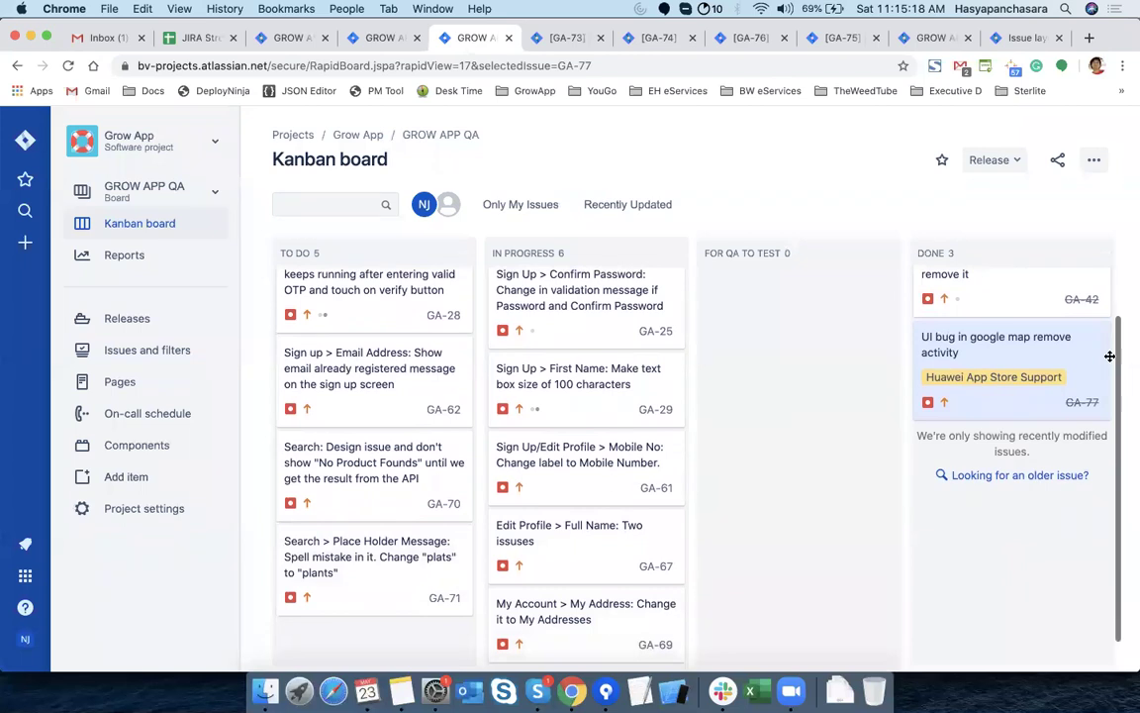
{"action": "left_click", "coordinate": [959, 339]}
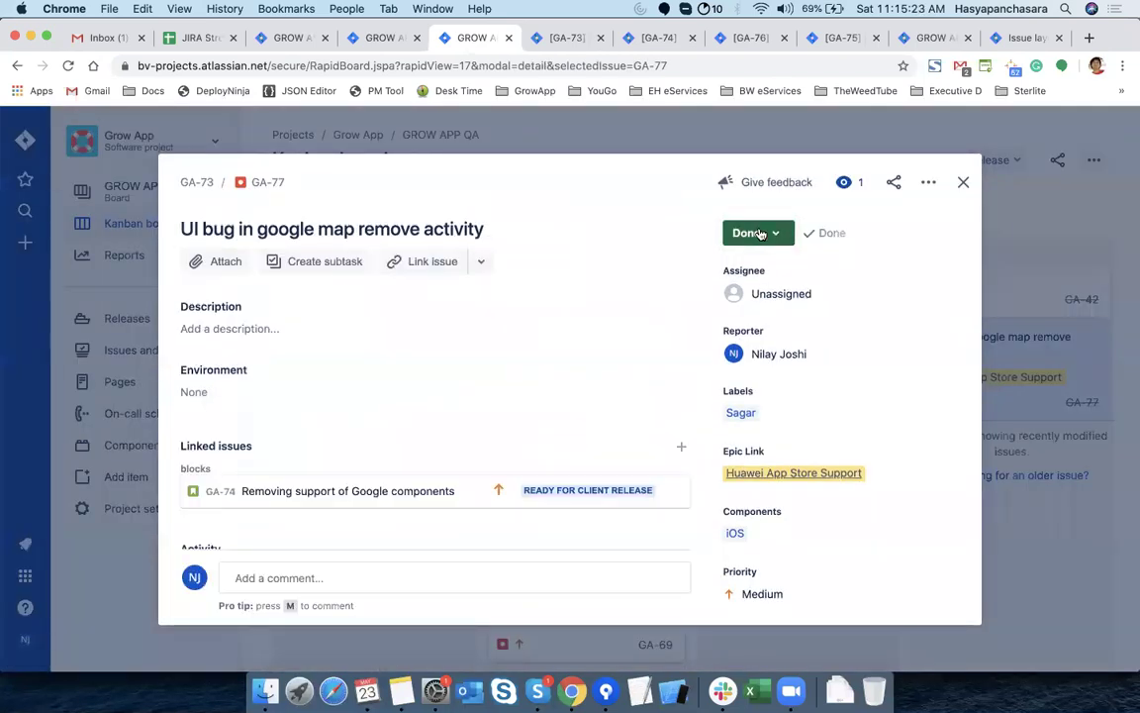
{"action": "left_click", "coordinate": [963, 182]}
Review the sprint summary's 0 done and 1 incomplete issues, then go back to the Kanban board
{"action": "left_click", "coordinate": [347, 37]}
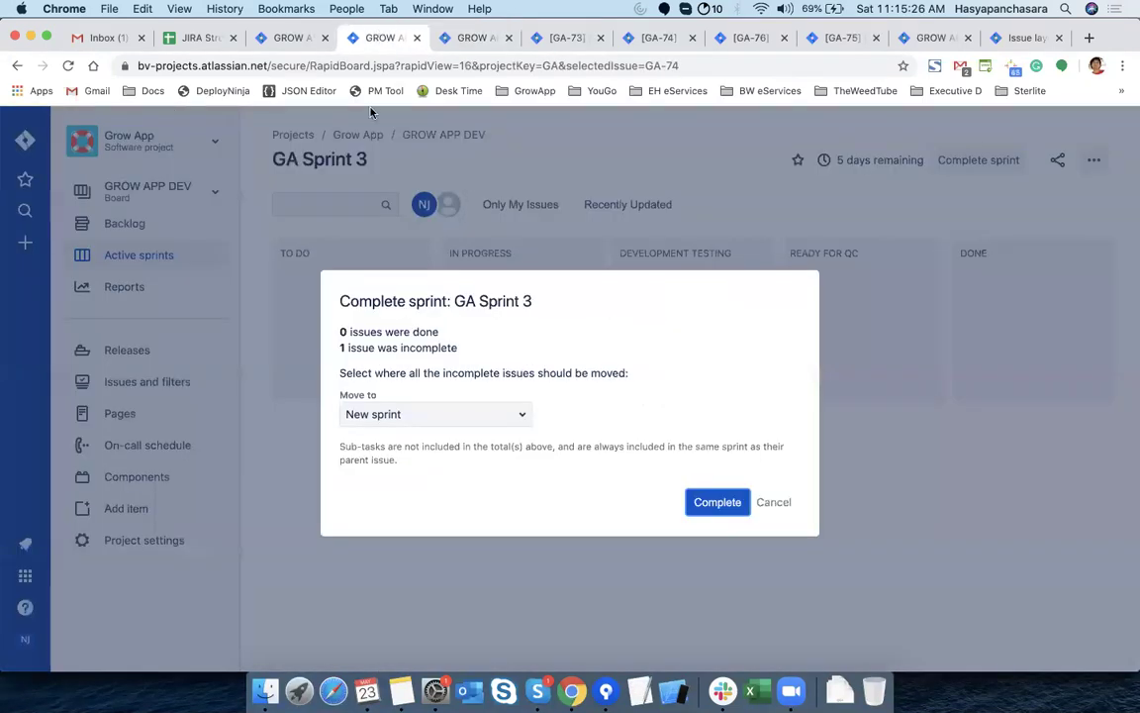
{"action": "double_click", "coordinate": [348, 332]}
{"action": "triple_click", "coordinate": [348, 332]}
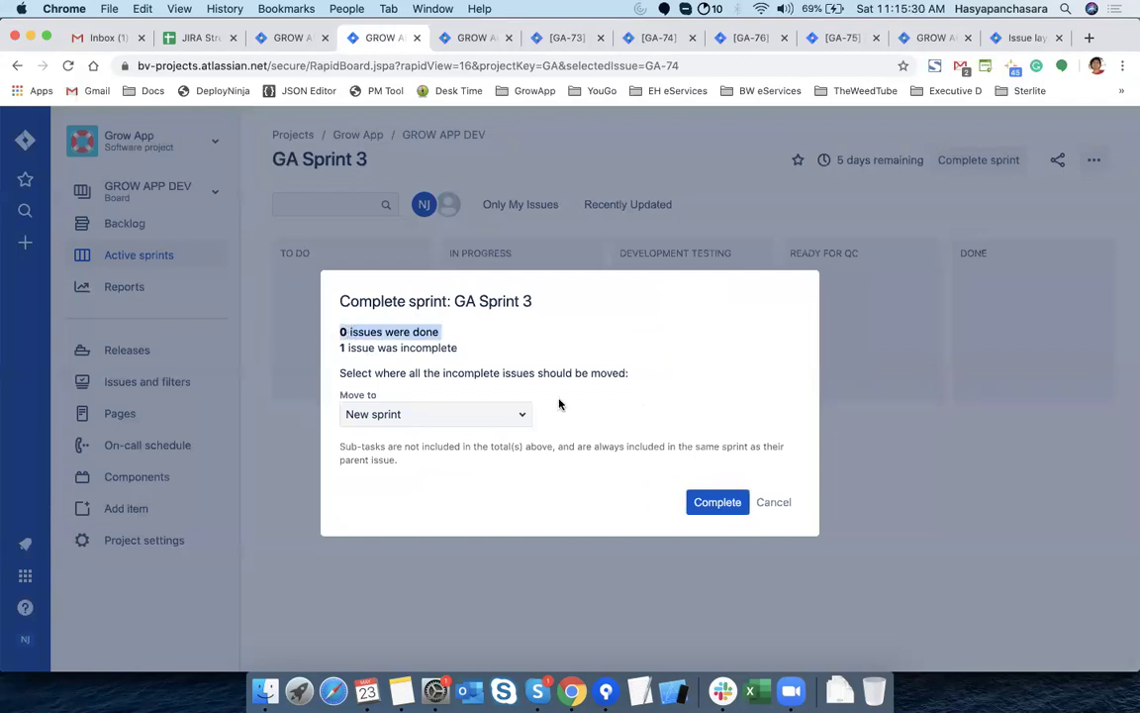
{"action": "double_click", "coordinate": [387, 348]}
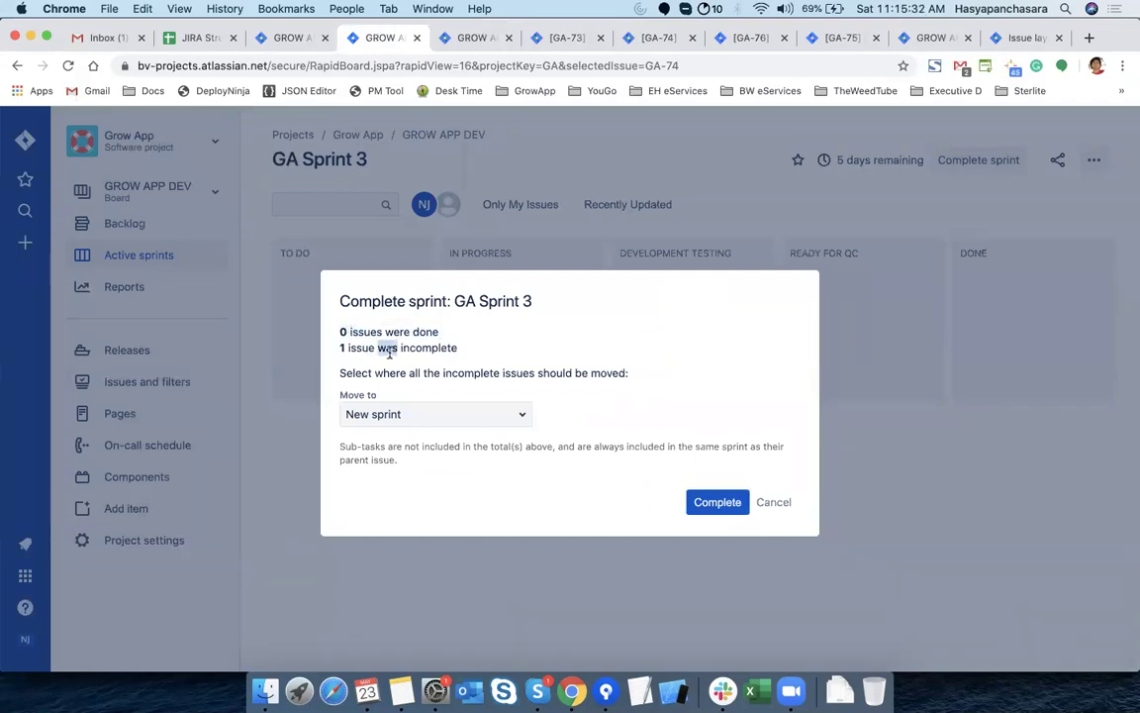
{"action": "triple_click", "coordinate": [387, 349]}
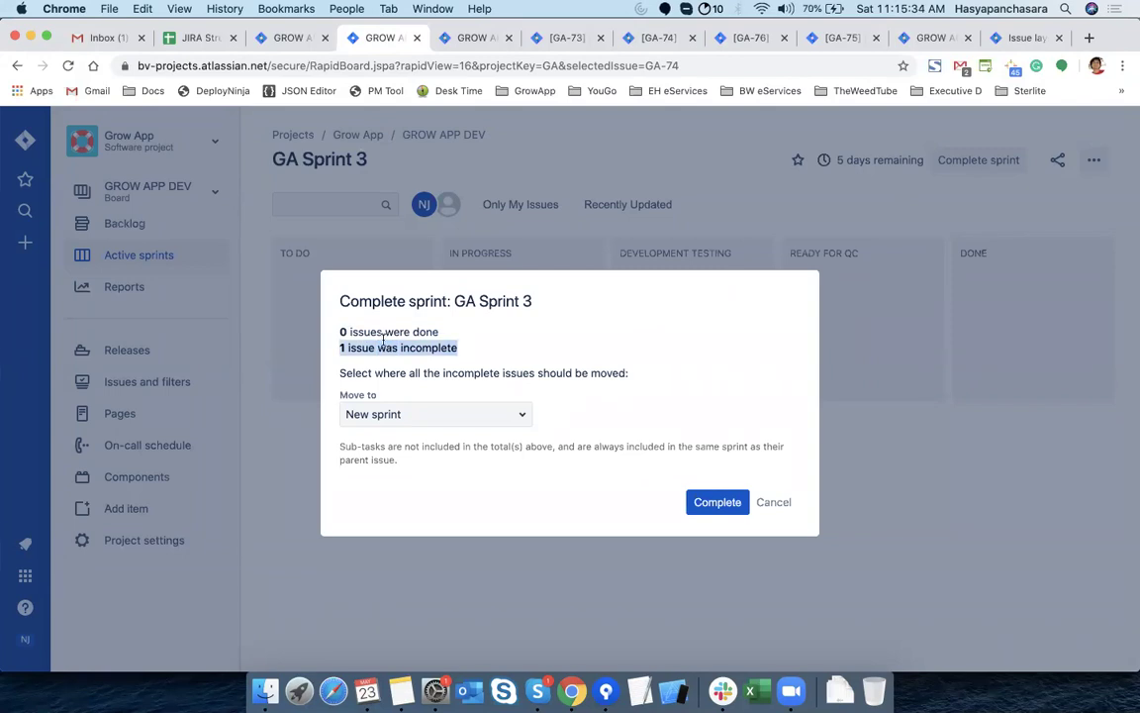
{"action": "left_click", "coordinate": [478, 37]}
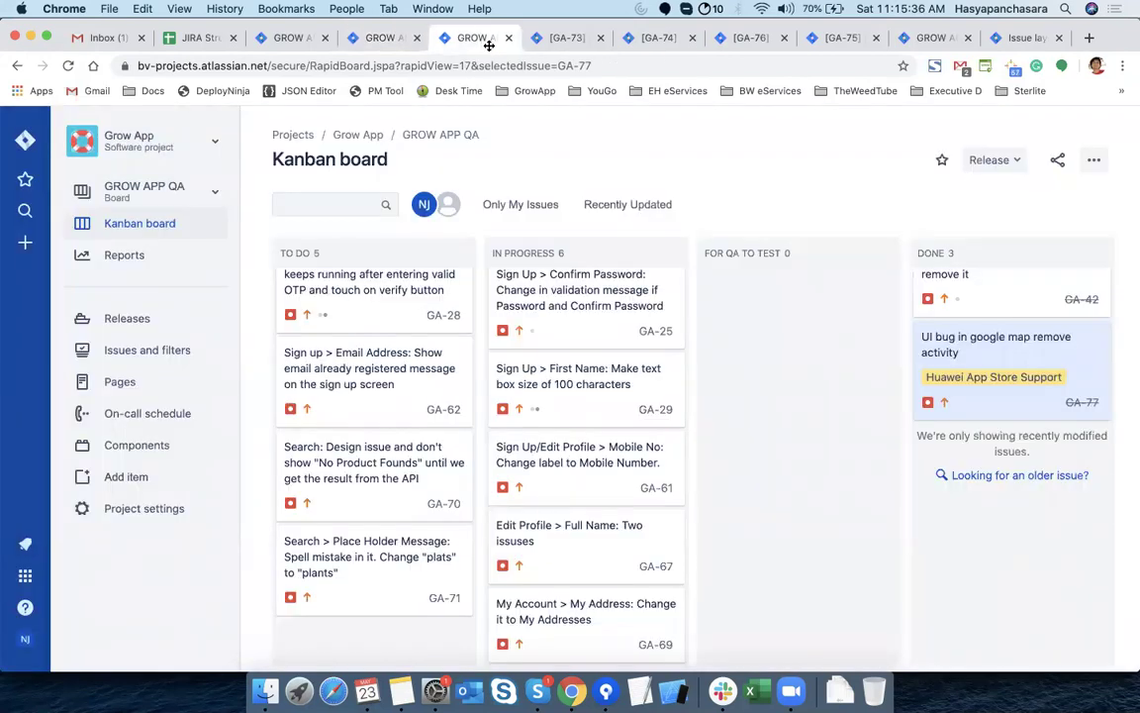
Look through the GA-77 issue details, then go back to the GA Sprint 3 board
{"action": "left_click", "coordinate": [969, 350]}
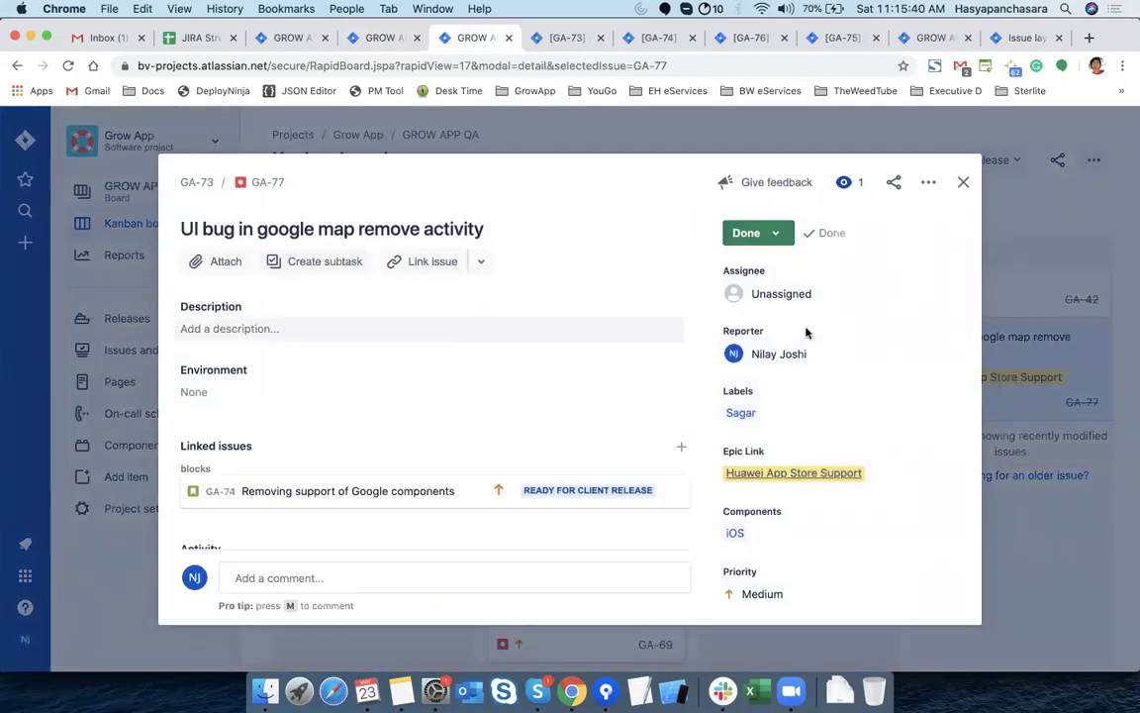
{"action": "scroll", "coordinate": [807, 332], "scroll_direction": "down", "scroll_amount": 3}
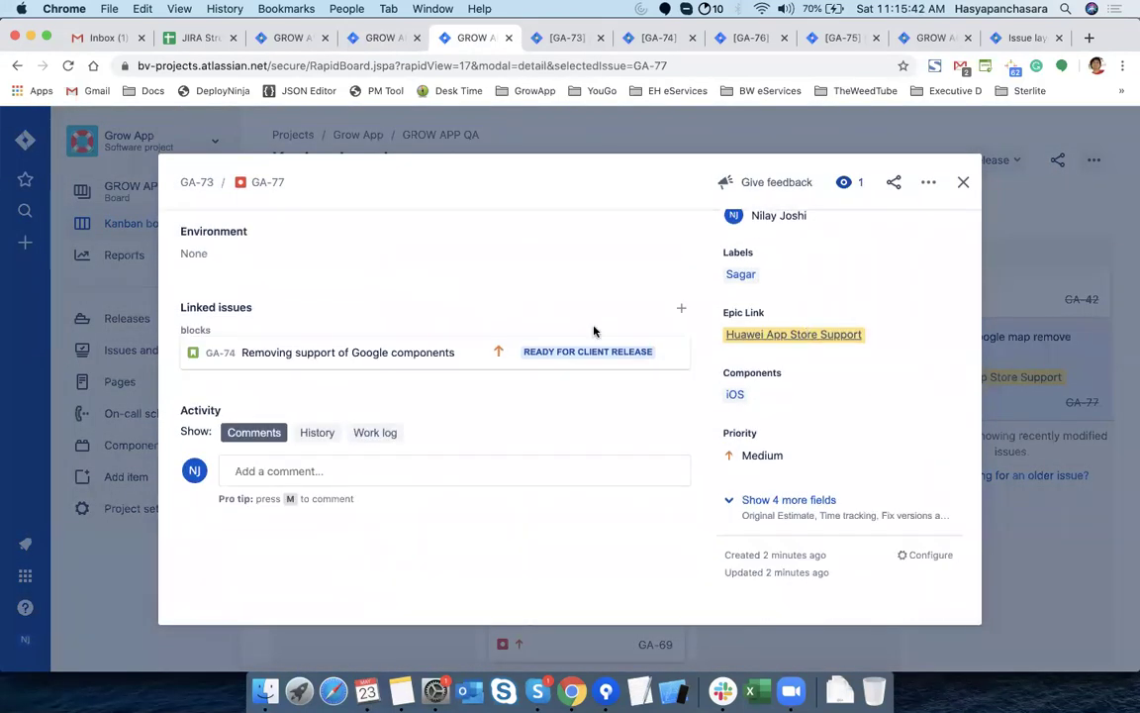
{"action": "scroll", "coordinate": [594, 330], "scroll_direction": "up", "scroll_amount": 3}
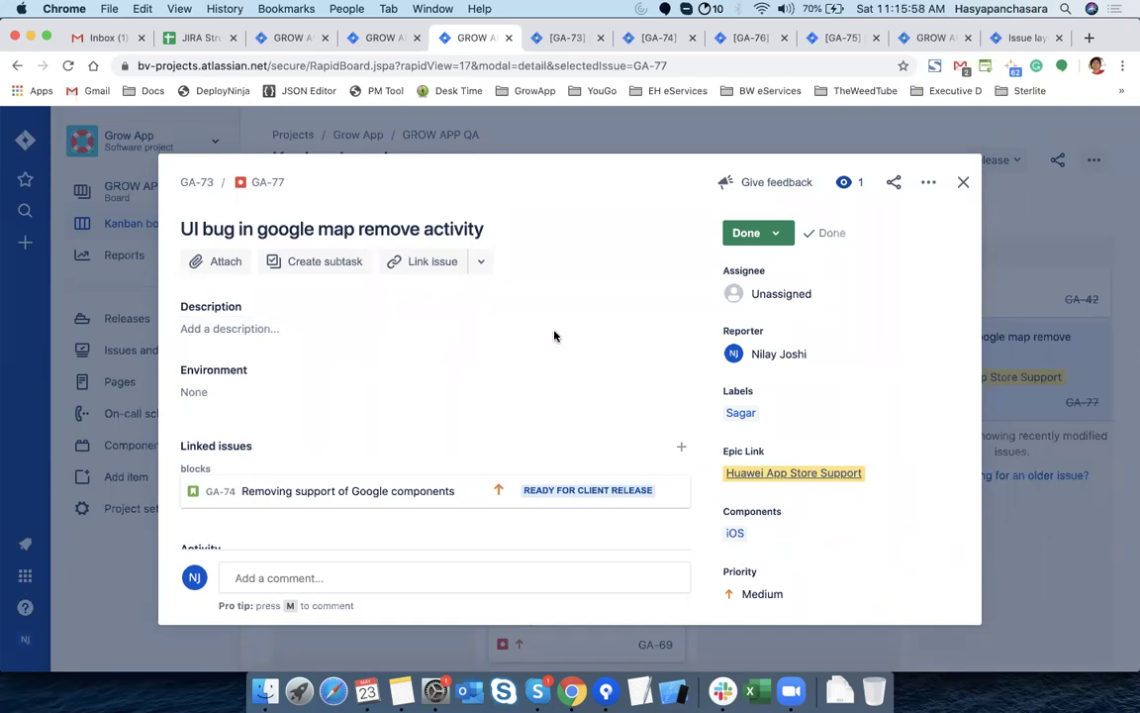
{"action": "left_click", "coordinate": [298, 39]}
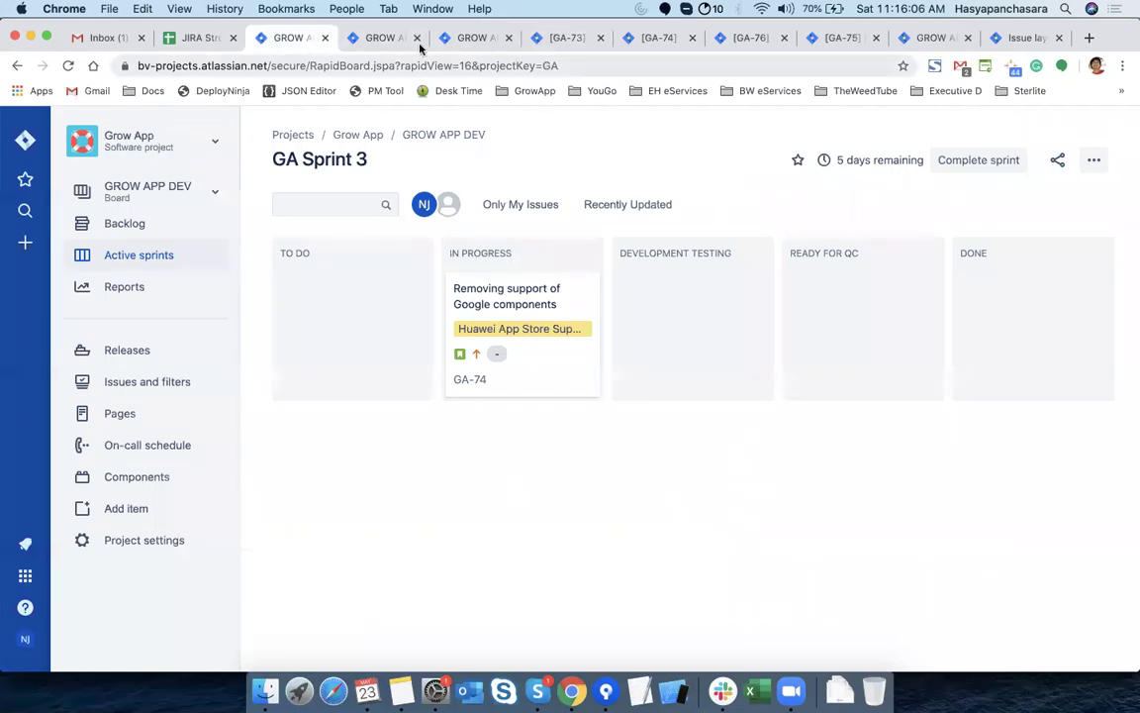
Check the sprint completion summary, noting the line that 1 issue was incomplete
{"action": "left_click", "coordinate": [370, 39]}
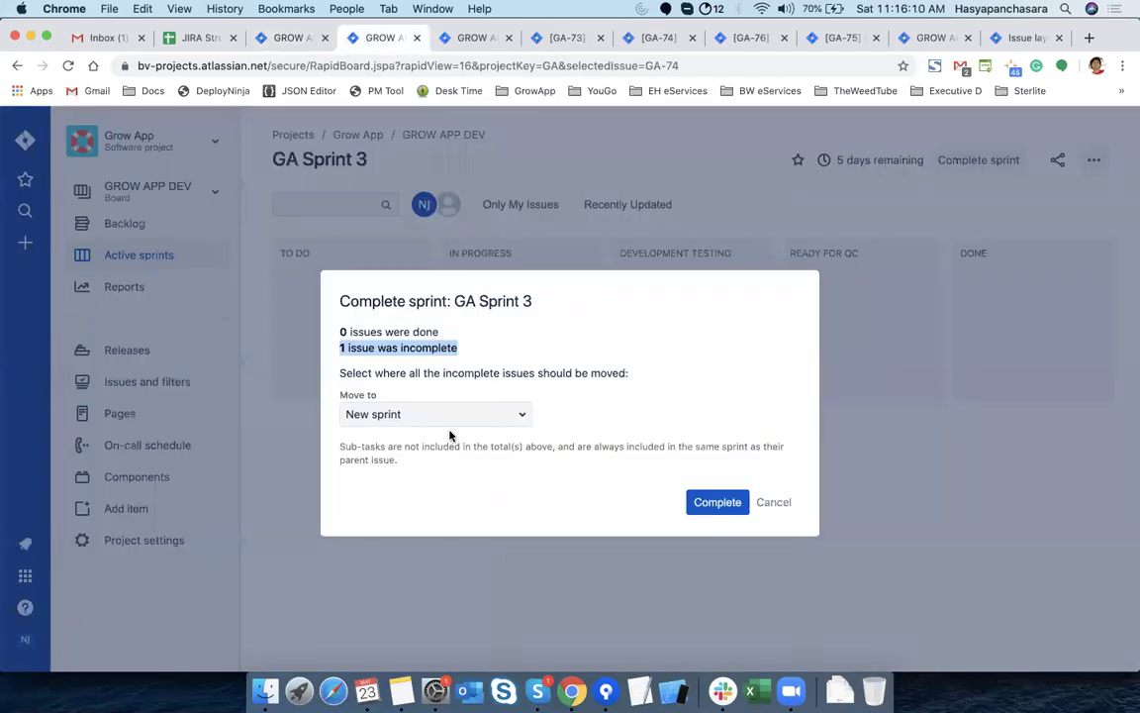
{"action": "left_click", "coordinate": [376, 362]}
{"action": "triple_click", "coordinate": [377, 369]}
{"action": "left_click", "coordinate": [371, 350]}
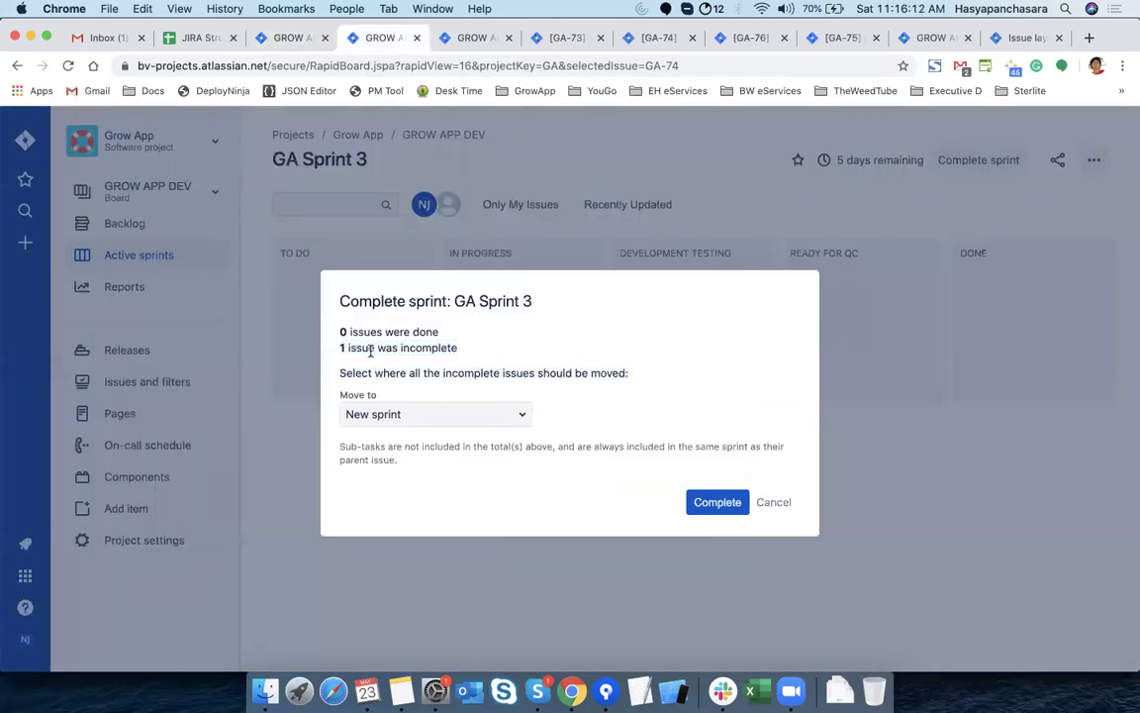
{"action": "triple_click", "coordinate": [371, 350]}
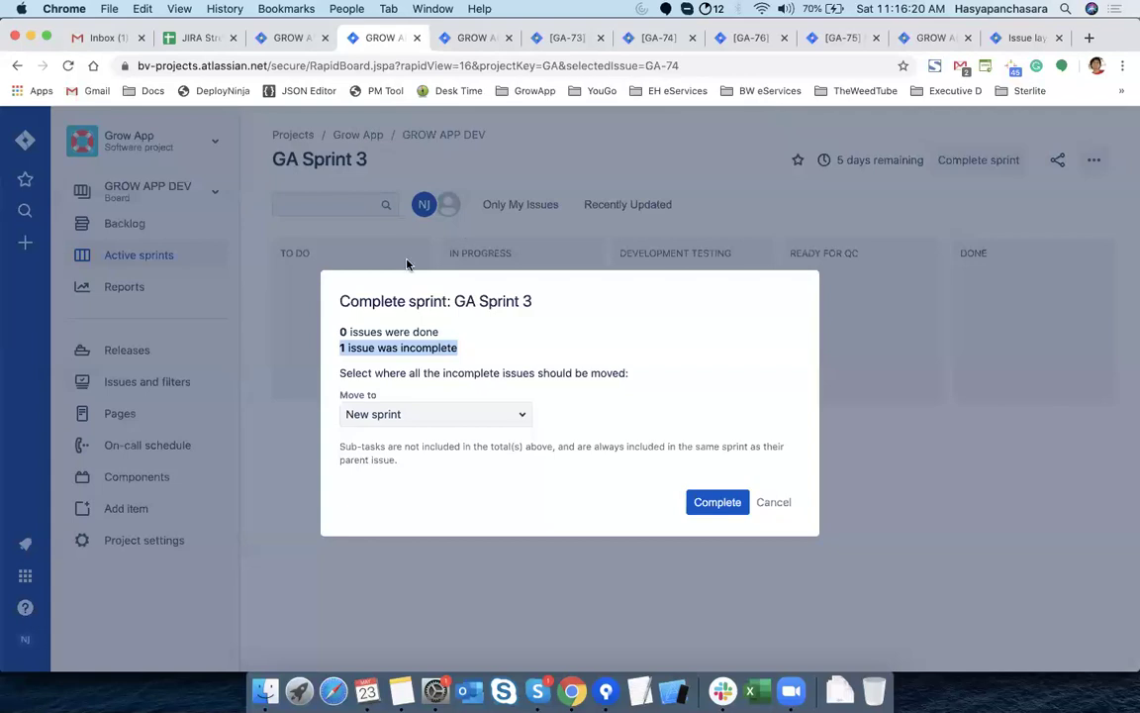
Close the GA-77 details and move the GA-74 card from In Progress to Done
{"action": "left_click", "coordinate": [472, 36]}
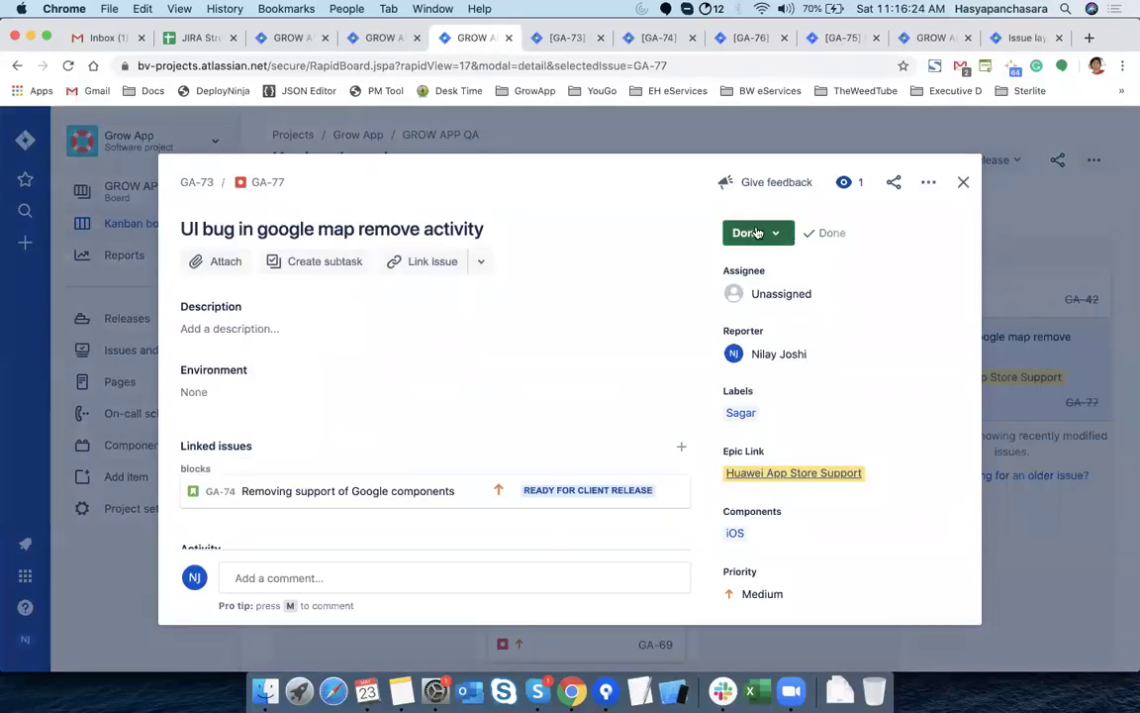
{"action": "left_click", "coordinate": [966, 185]}
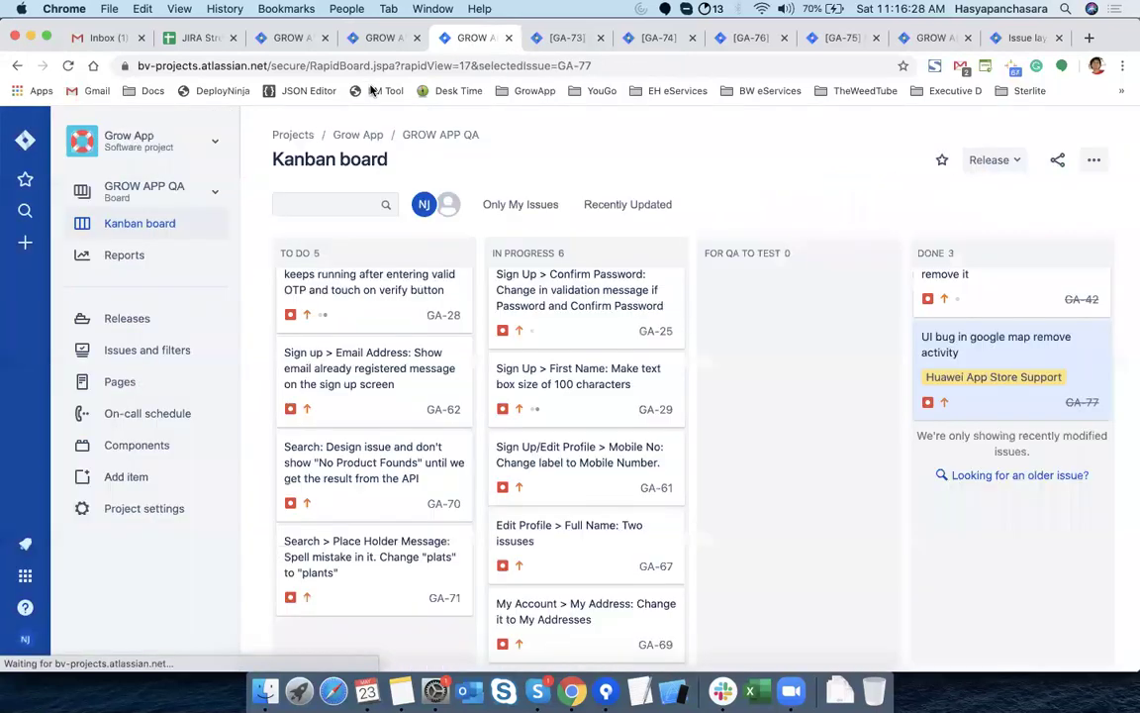
{"action": "left_click", "coordinate": [295, 39]}
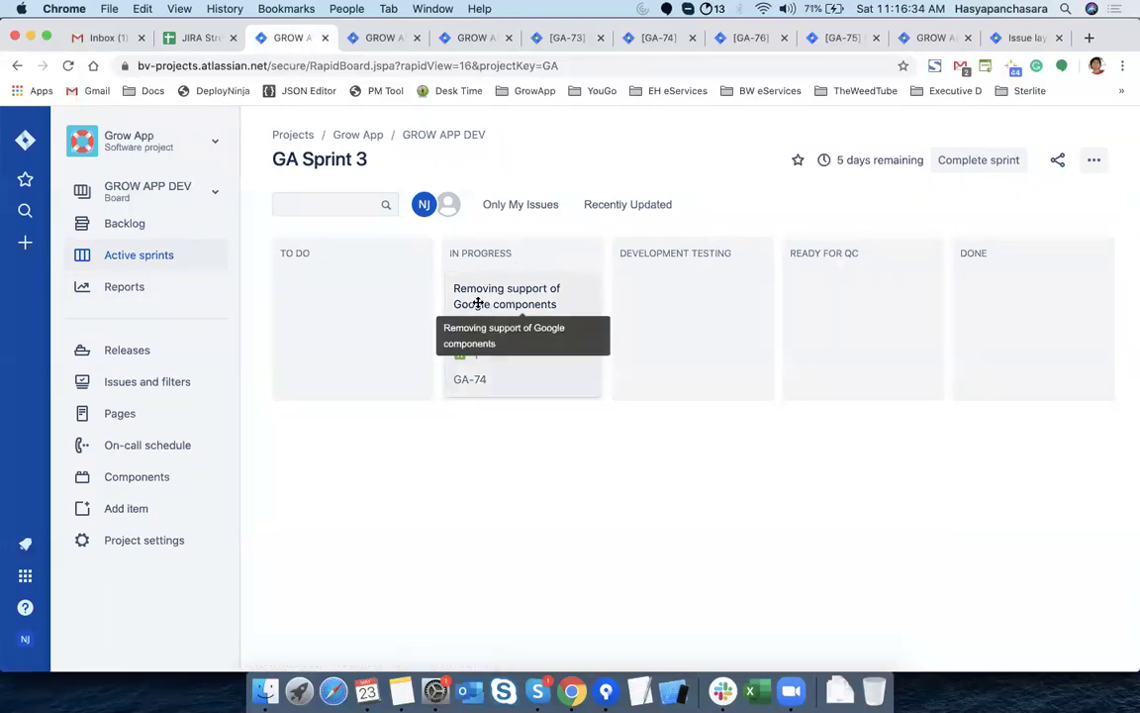
{"action": "left_click_drag", "start_coordinate": [478, 304], "coordinate": [981, 257]}
Try completing GA Sprint 3, cancelling the subtask warning and reloading the board
{"action": "left_click", "coordinate": [979, 159]}
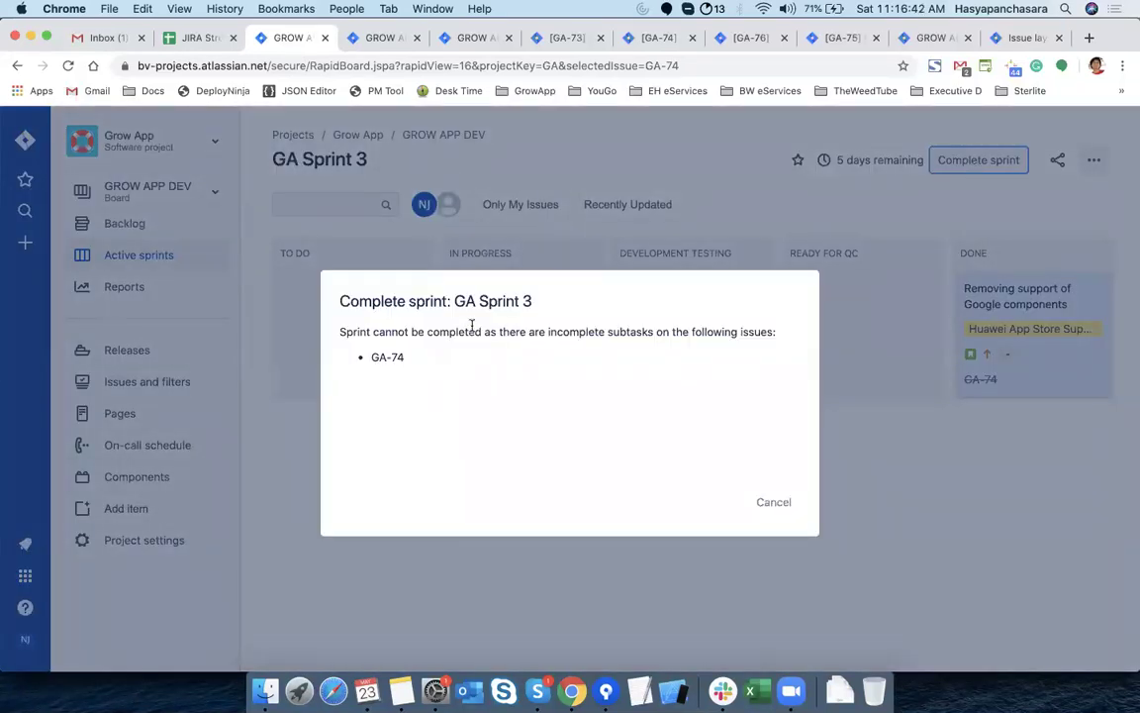
{"action": "left_click", "coordinate": [774, 503]}
{"action": "right_click", "coordinate": [580, 377]}
{"action": "left_click", "coordinate": [613, 415]}
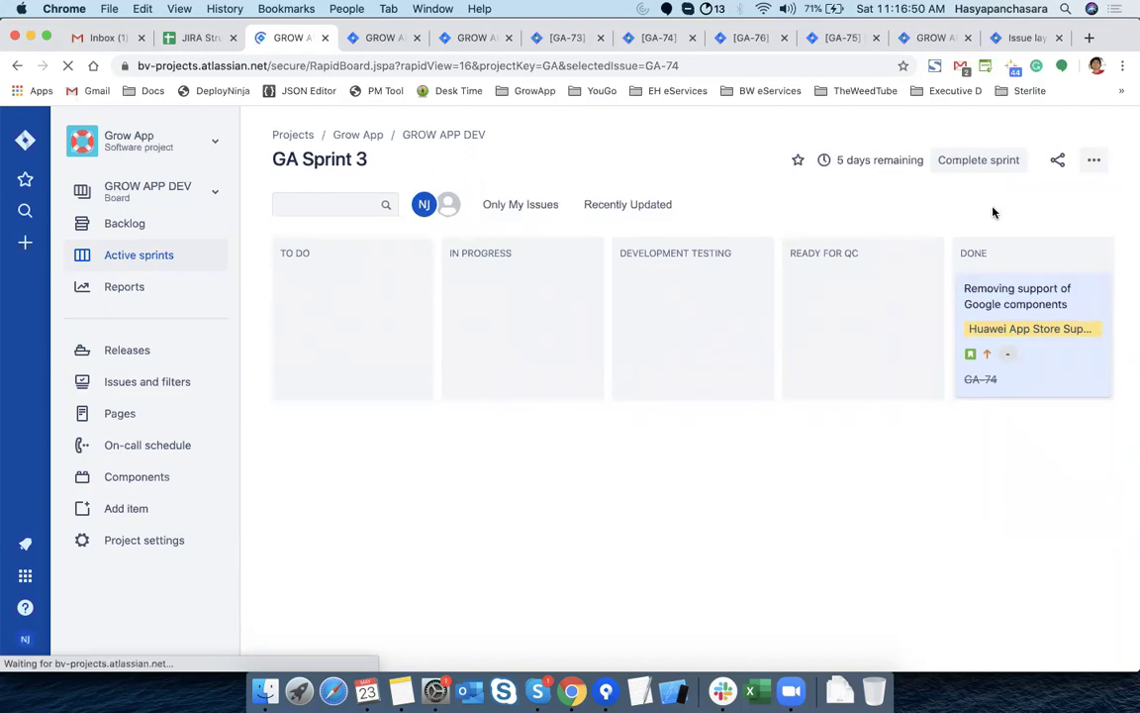
{"action": "left_click", "coordinate": [980, 165]}
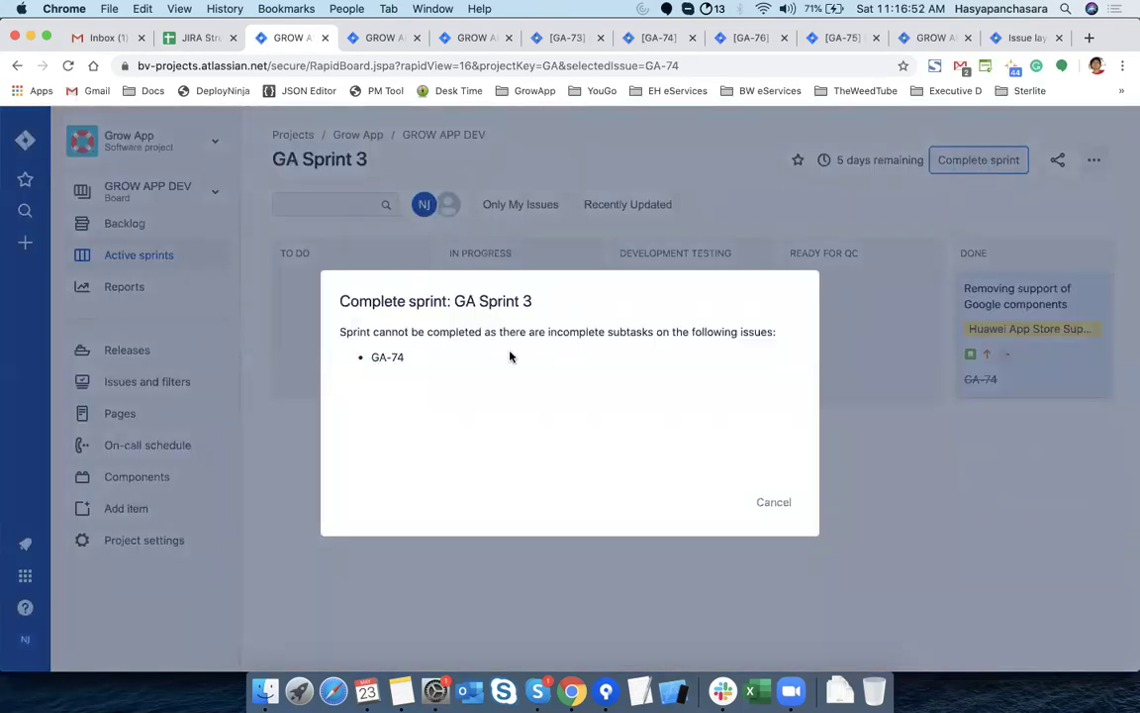
{"action": "left_click", "coordinate": [782, 507]}
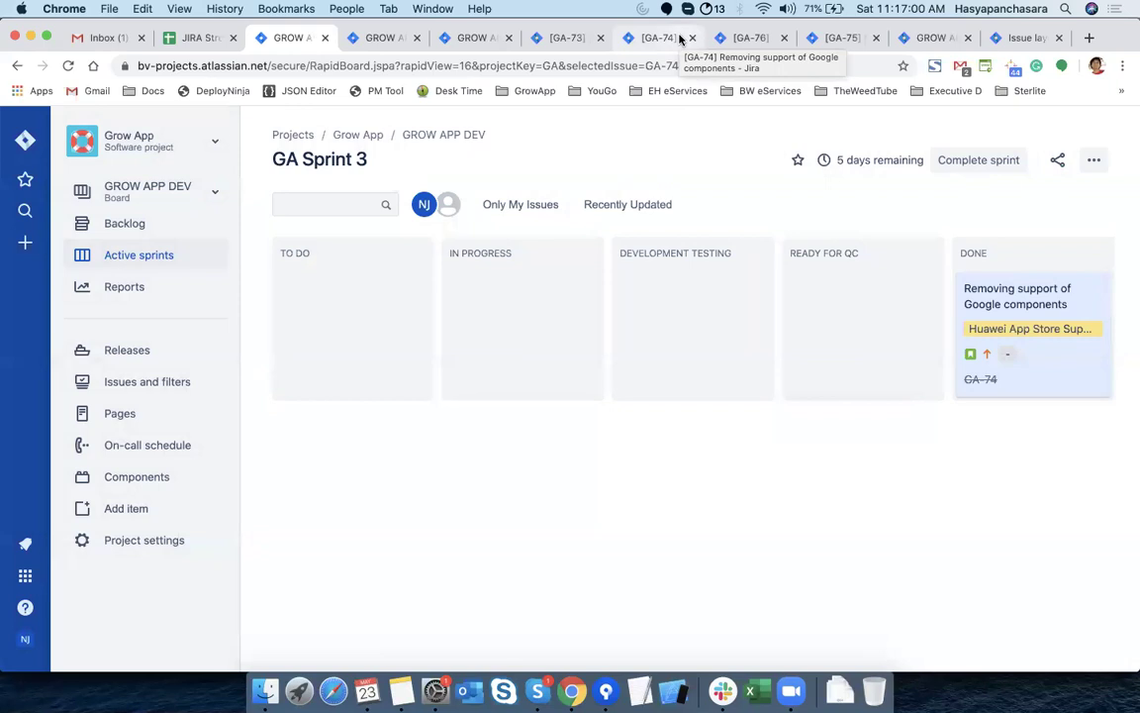
Check GA-76, retry the sprint completion, note blocking issue GA-74, and open GA-75
{"action": "left_click", "coordinate": [757, 37]}
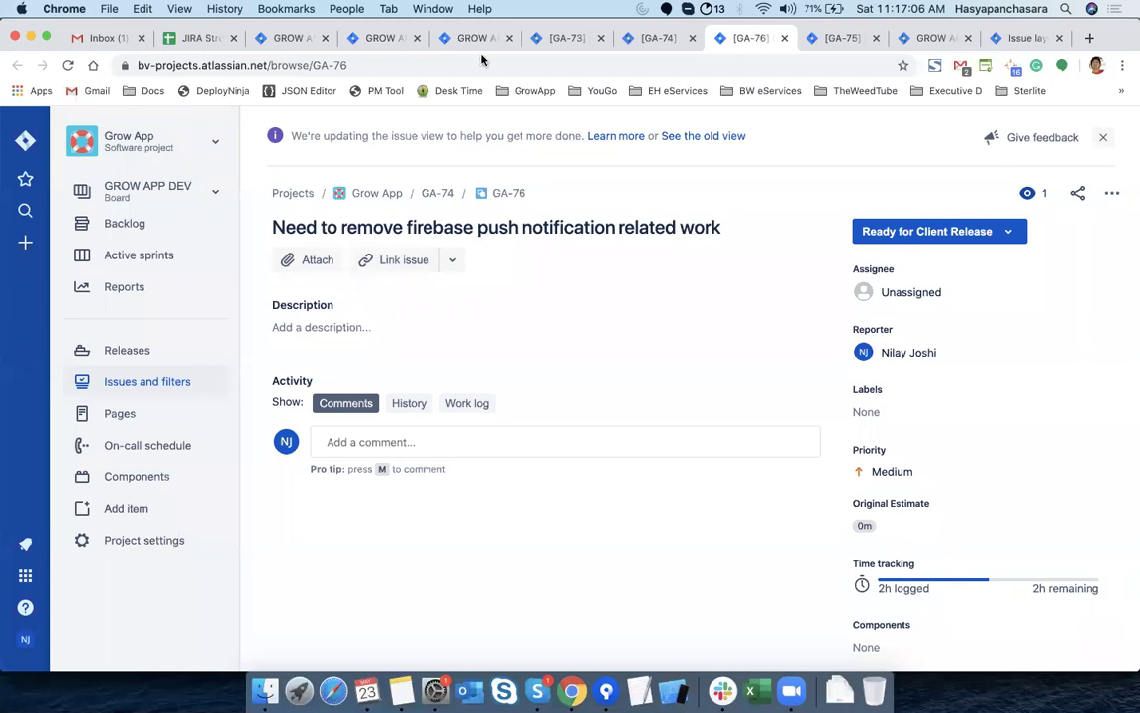
{"action": "left_click", "coordinate": [295, 37]}
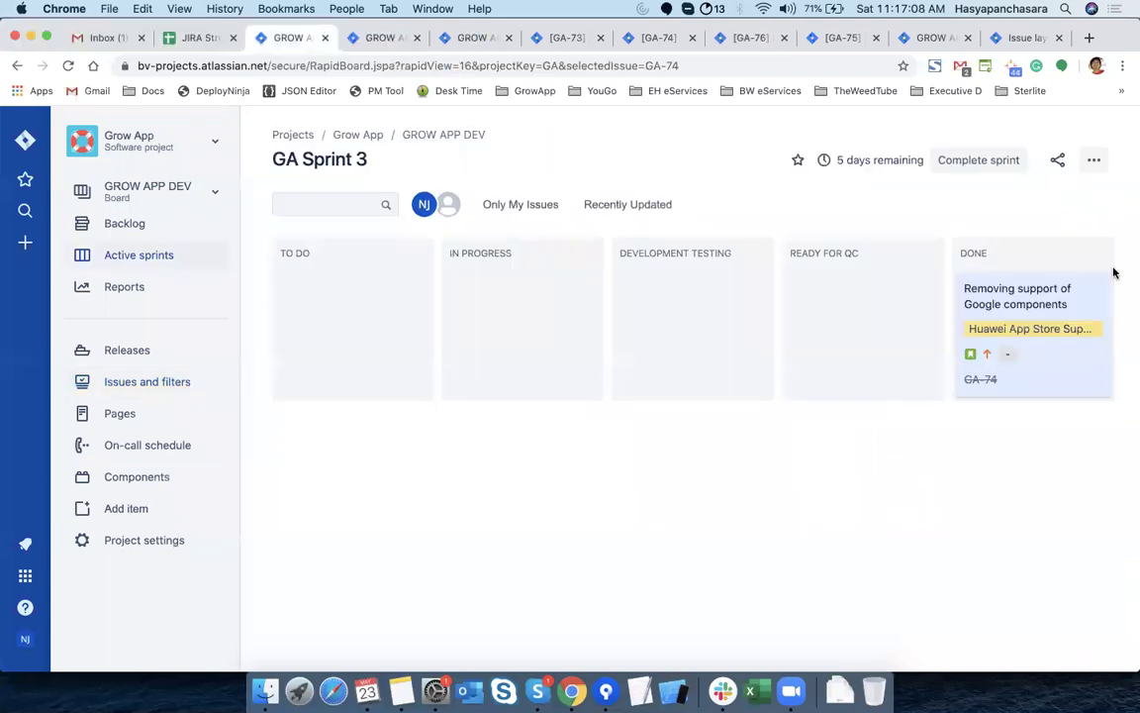
{"action": "left_click", "coordinate": [985, 164]}
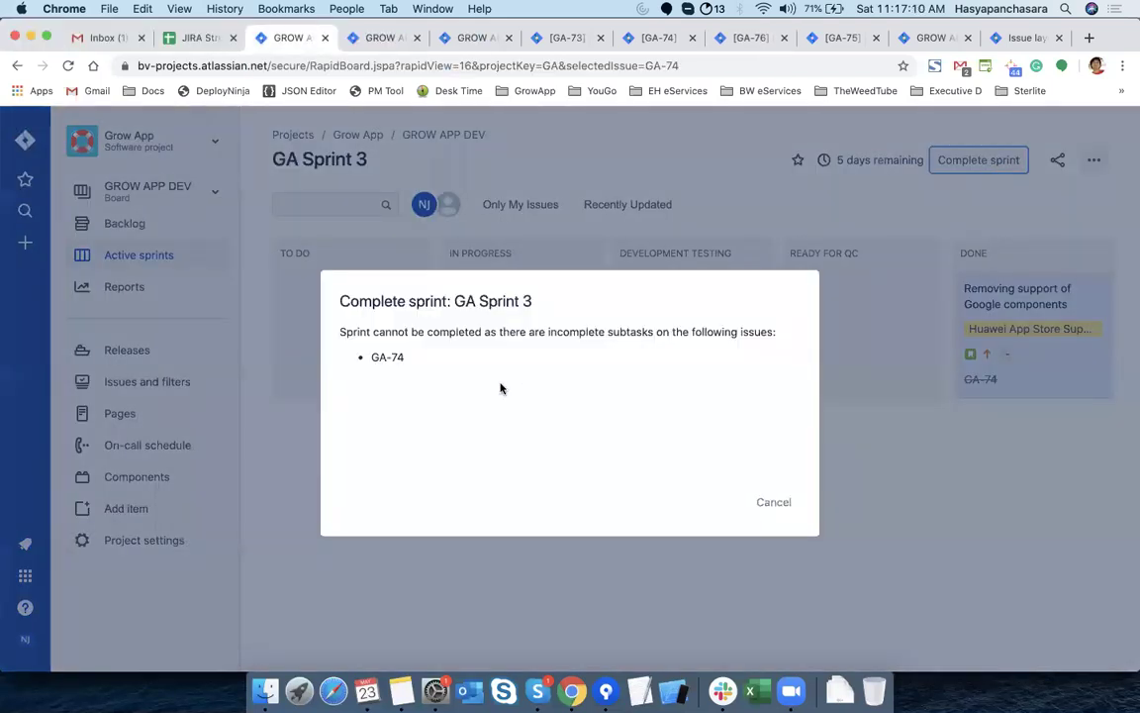
{"action": "left_click_drag", "start_coordinate": [369, 358], "coordinate": [406, 358]}
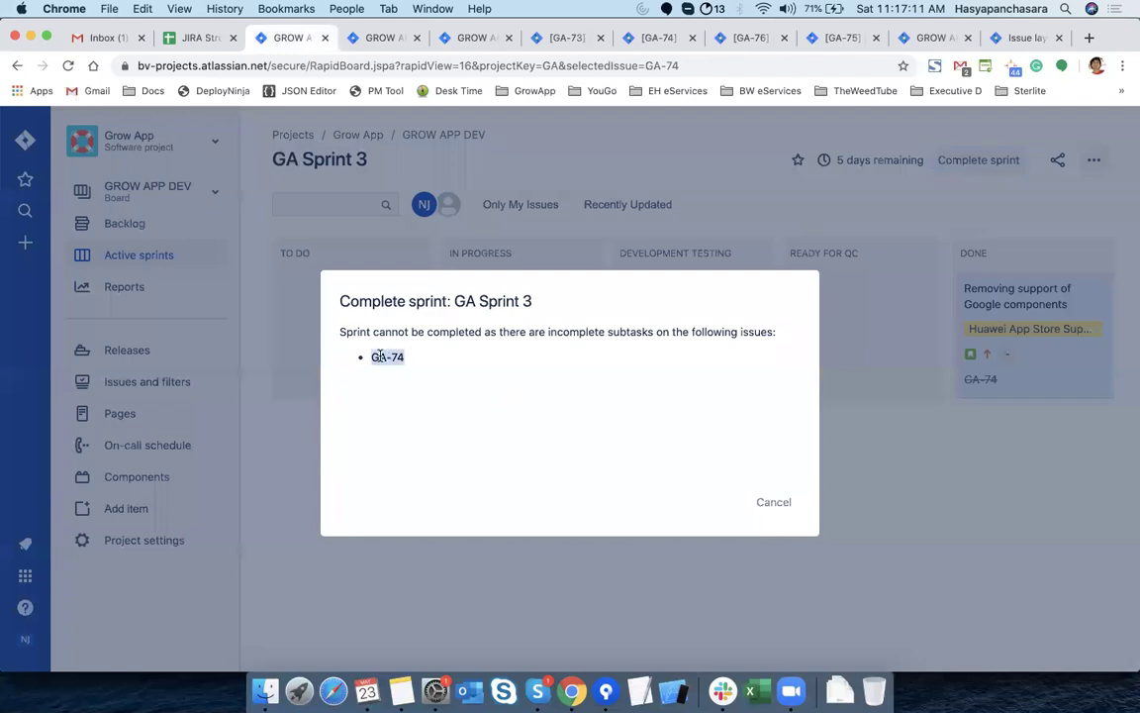
{"action": "left_click", "coordinate": [787, 507]}
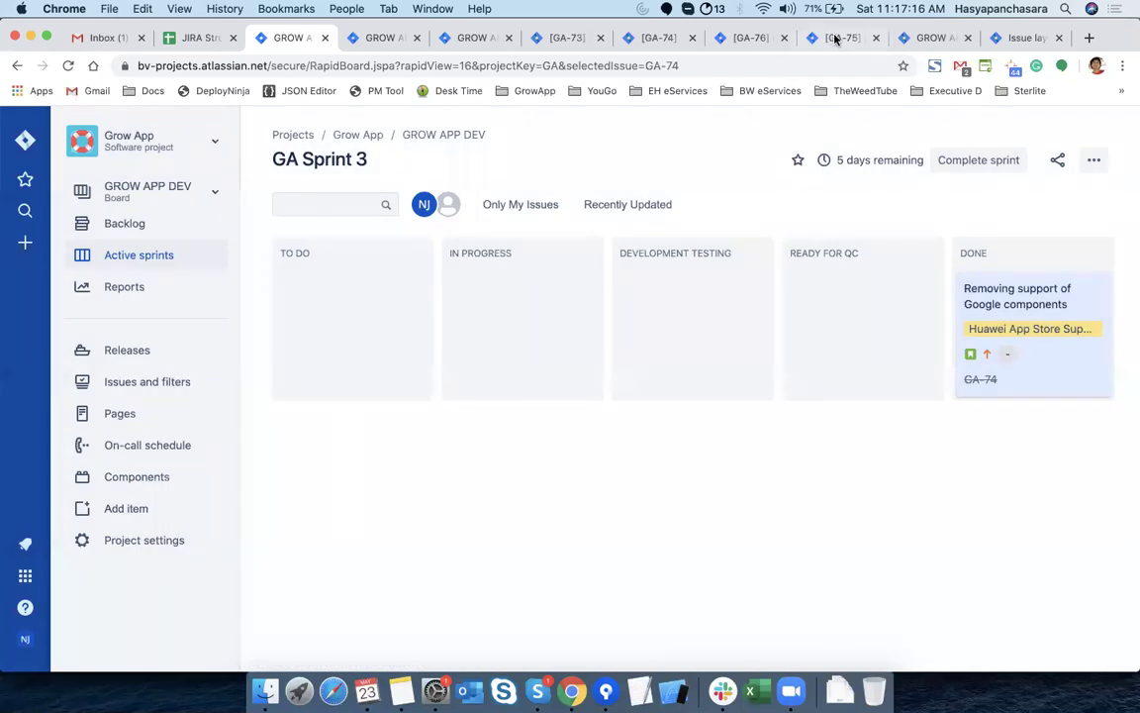
{"action": "left_click", "coordinate": [833, 39]}
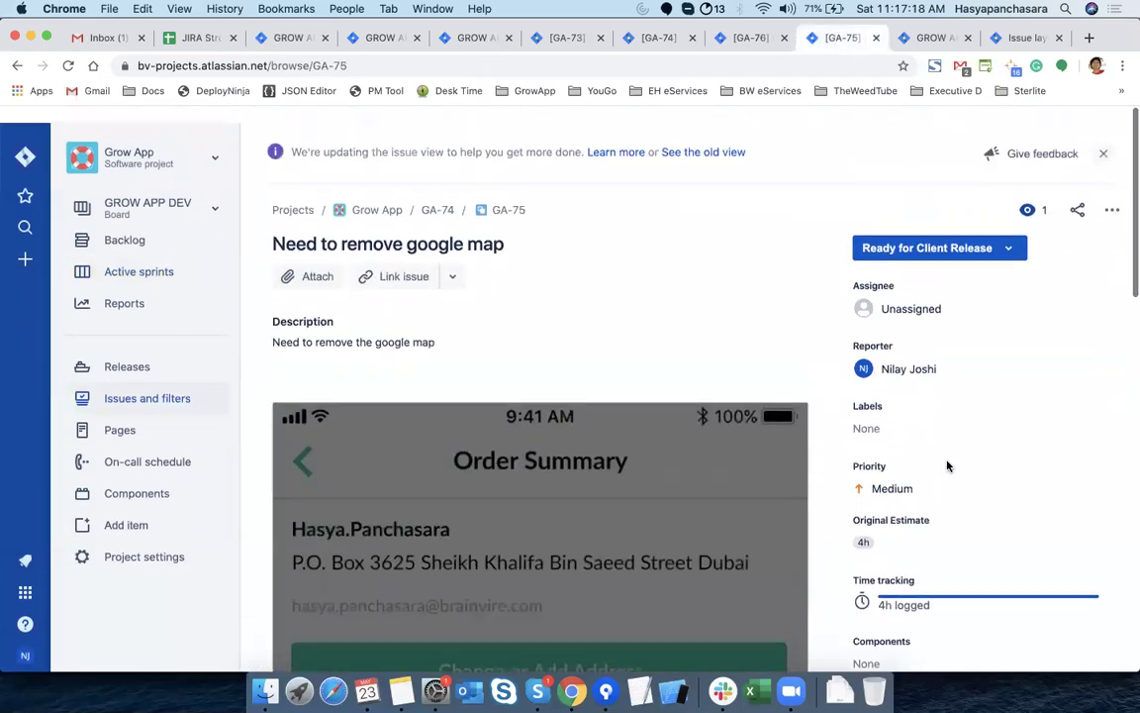
Look at GA-75's status choices without changing them
{"action": "left_click", "coordinate": [978, 231]}
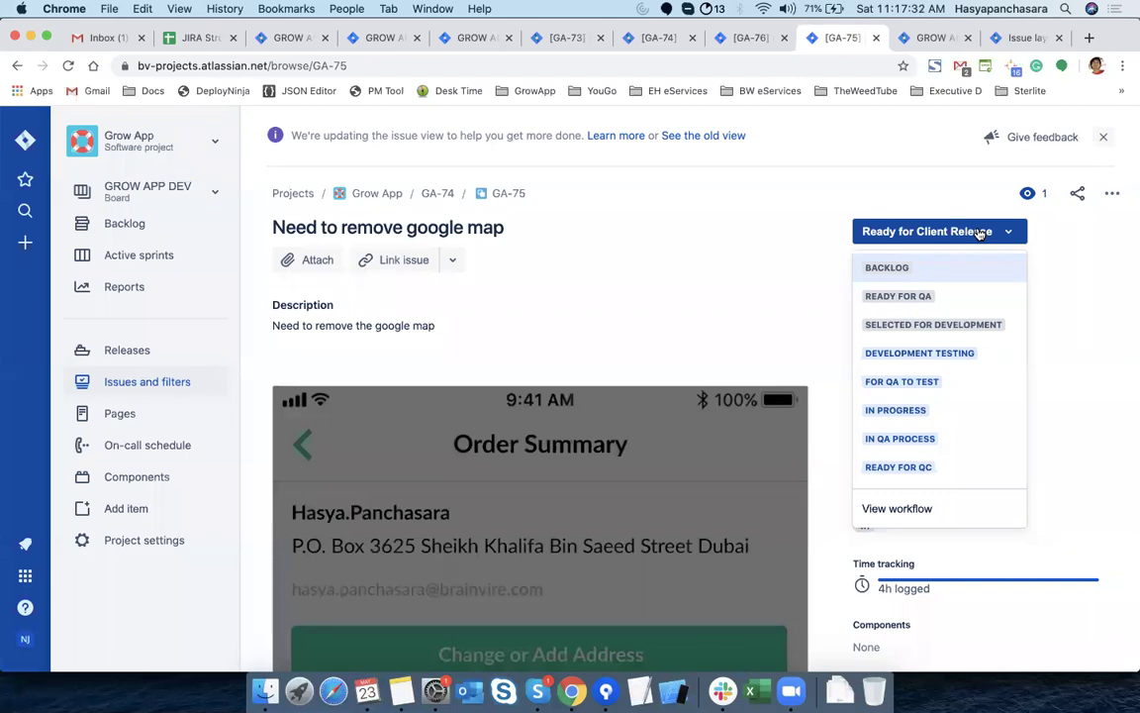
{"action": "left_click", "coordinate": [1065, 377]}
{"action": "scroll", "coordinate": [1066, 377], "scroll_direction": "down", "scroll_amount": 4}
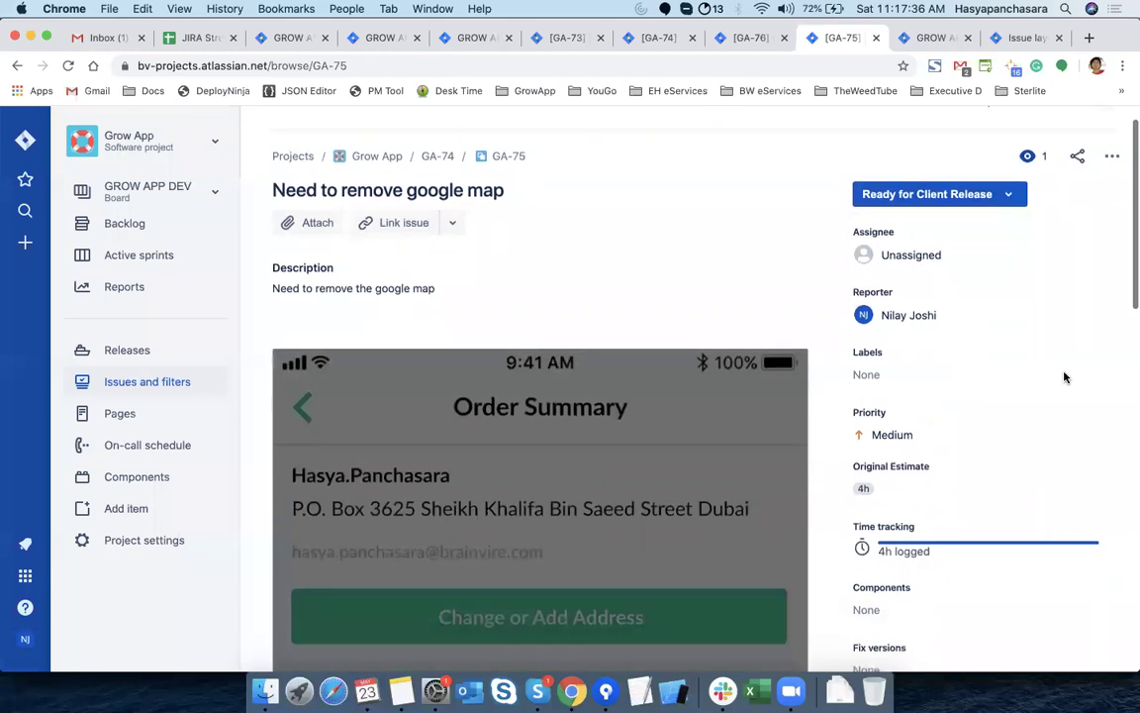
{"action": "scroll", "coordinate": [1065, 377], "scroll_direction": "up", "scroll_amount": 4}
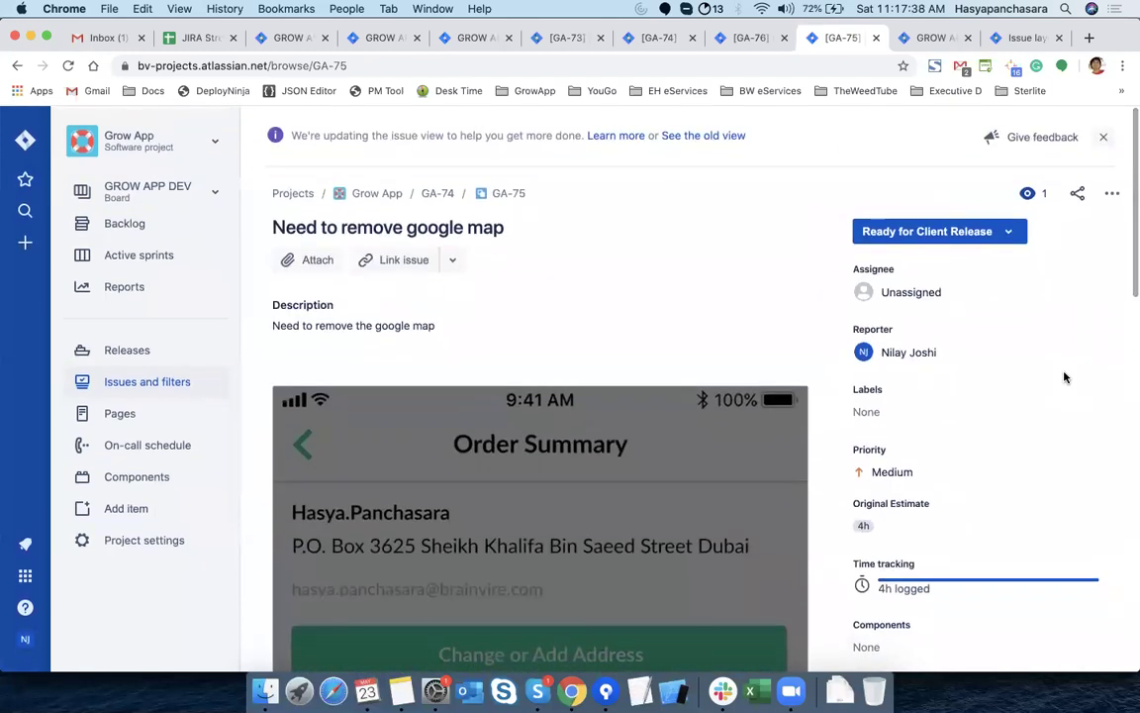
Set the status of GA-76, GA-75 and parent GA-74 to Done
{"action": "left_click", "coordinate": [748, 40]}
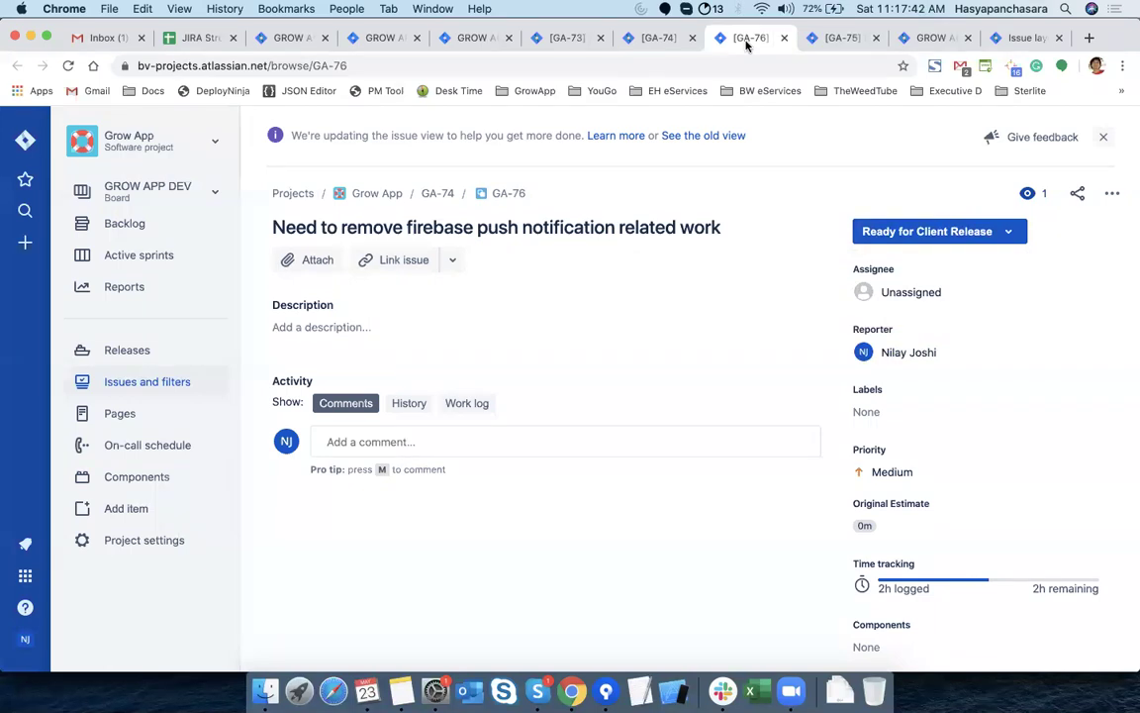
{"action": "left_click", "coordinate": [946, 232]}
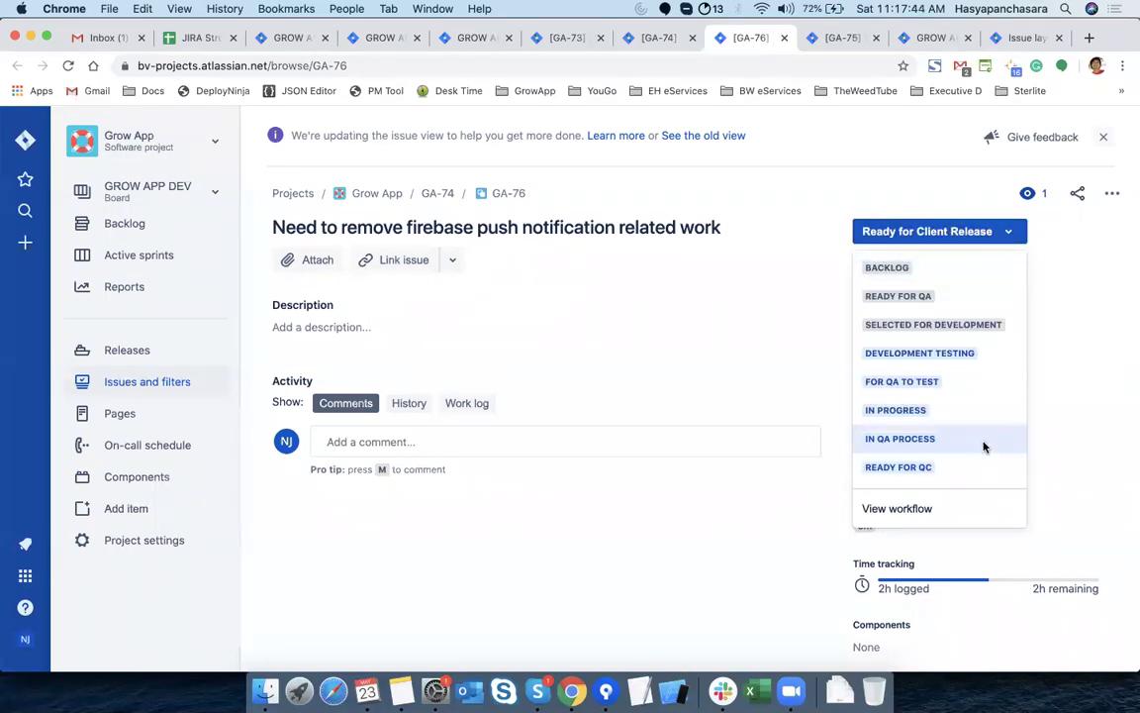
{"action": "scroll", "coordinate": [985, 447], "scroll_direction": "down", "scroll_amount": 2}
{"action": "left_click", "coordinate": [925, 469]}
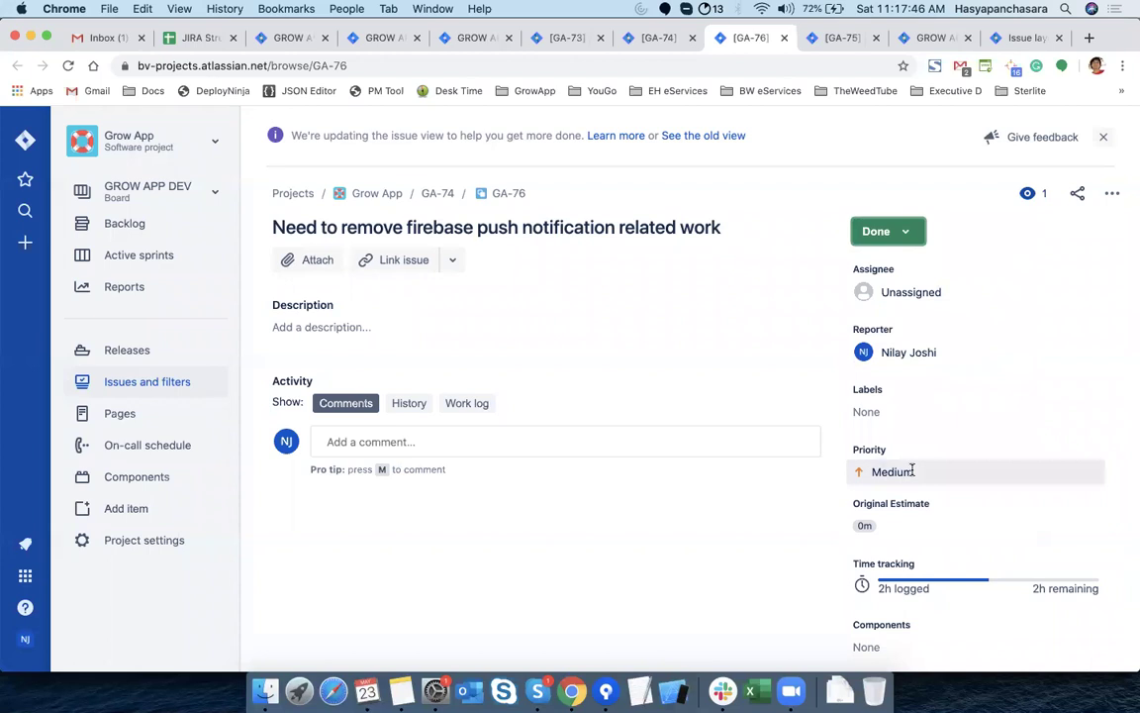
{"action": "left_click", "coordinate": [840, 37]}
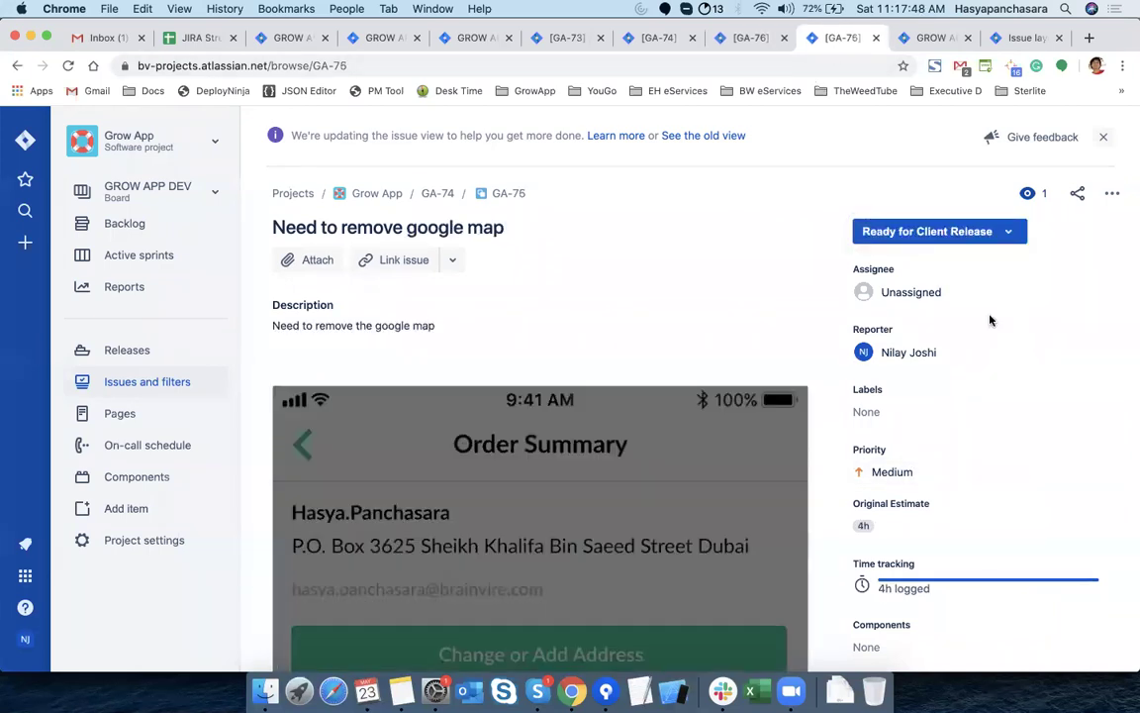
{"action": "left_click", "coordinate": [1003, 244]}
{"action": "scroll", "coordinate": [955, 451], "scroll_direction": "down", "scroll_amount": 2}
{"action": "left_click", "coordinate": [921, 466]}
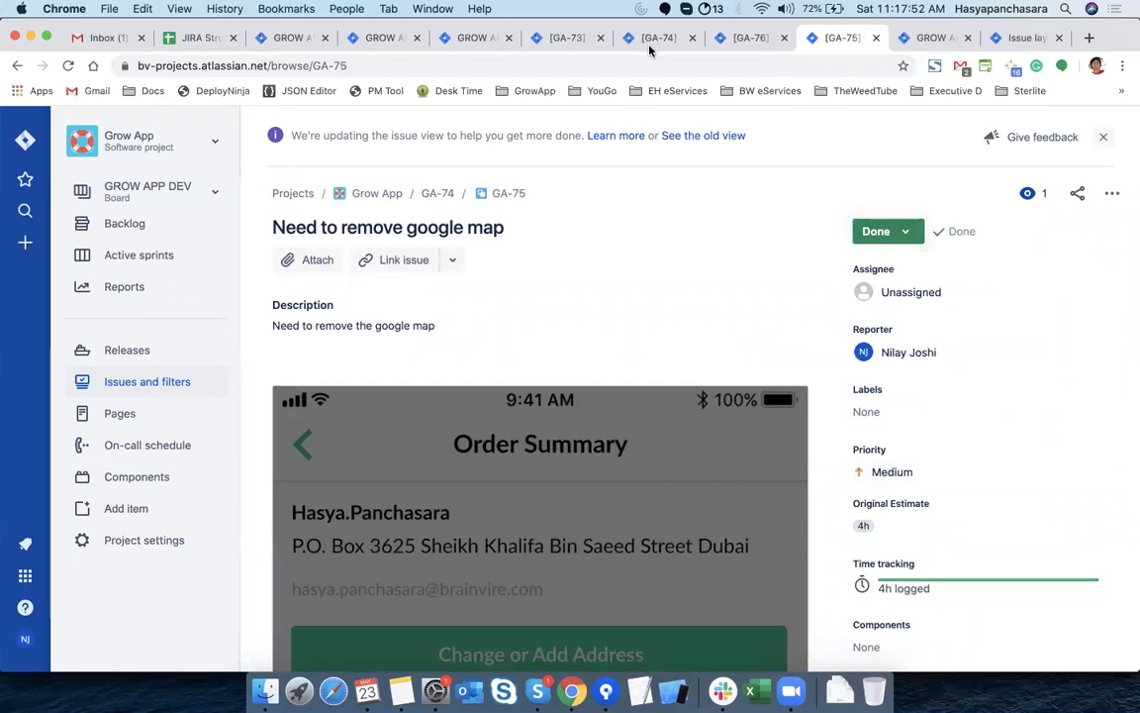
{"action": "left_click", "coordinate": [656, 37]}
{"action": "left_click", "coordinate": [963, 230]}
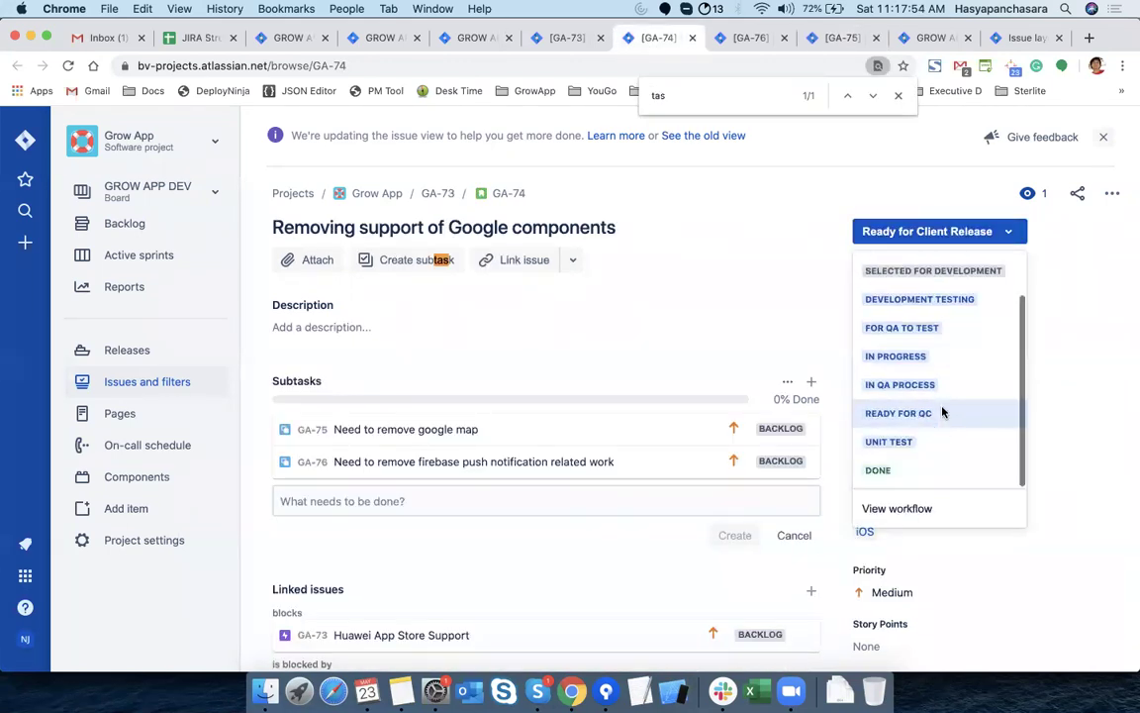
{"action": "left_click", "coordinate": [879, 470]}
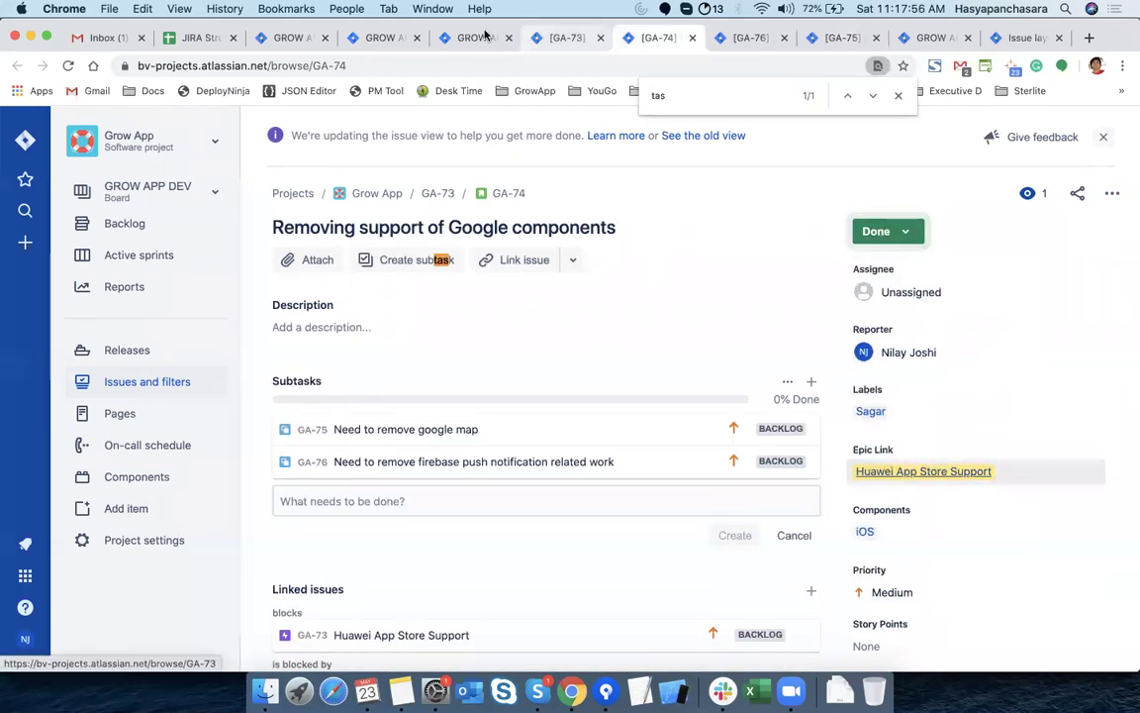
Back on the GA Sprint 3 board, cancel the completion dialog and reload the page
{"action": "left_click", "coordinate": [380, 38]}
{"action": "left_click", "coordinate": [775, 505]}
{"action": "right_click", "coordinate": [608, 371]}
{"action": "left_click", "coordinate": [657, 418]}
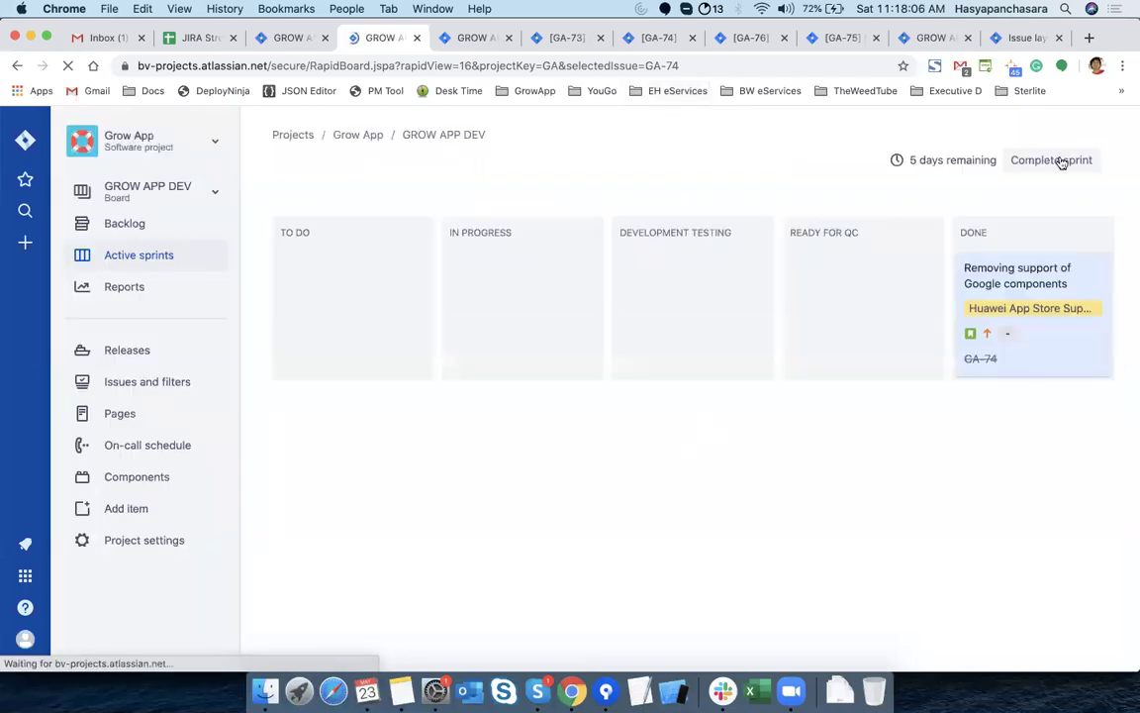
Complete GA Sprint 3, confirming in the Complete sprint dialog with 1 issue done
{"action": "left_click", "coordinate": [1058, 162]}
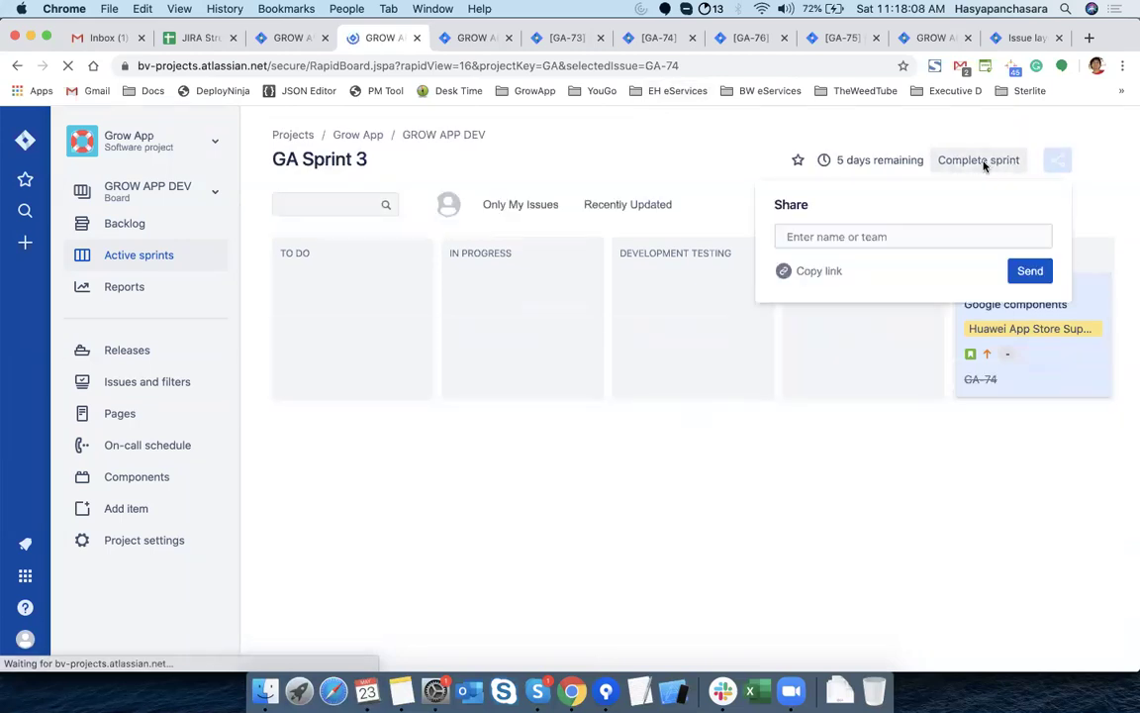
{"action": "left_click", "coordinate": [983, 162]}
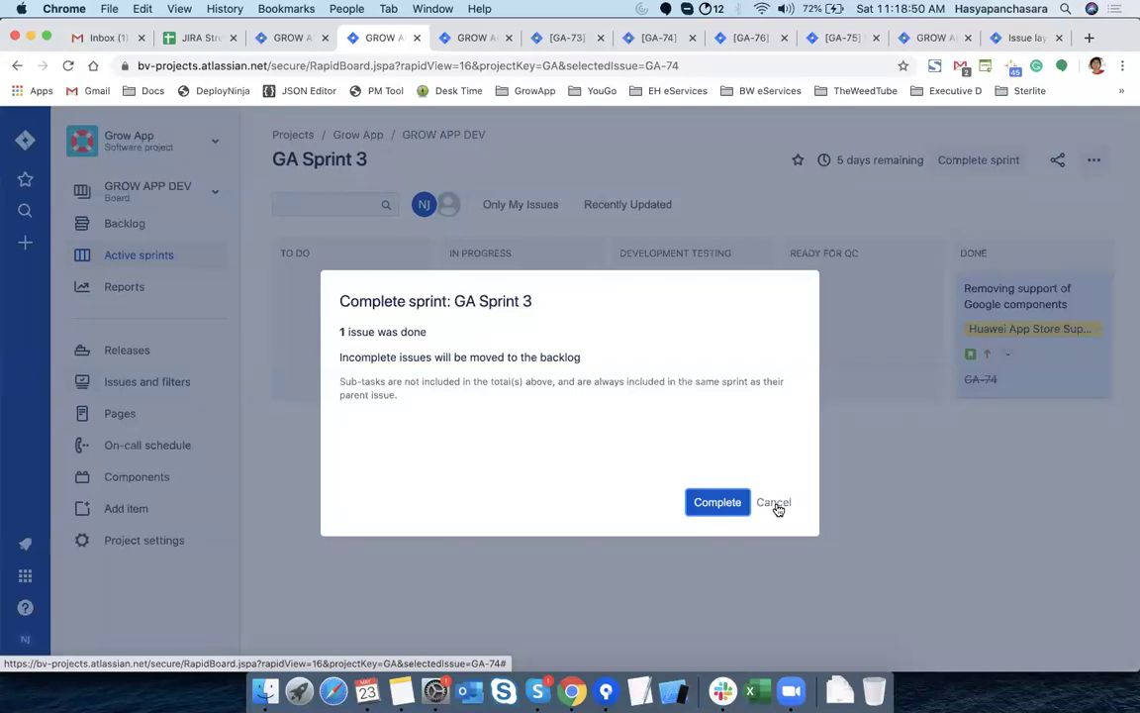
{"action": "left_click", "coordinate": [722, 503]}
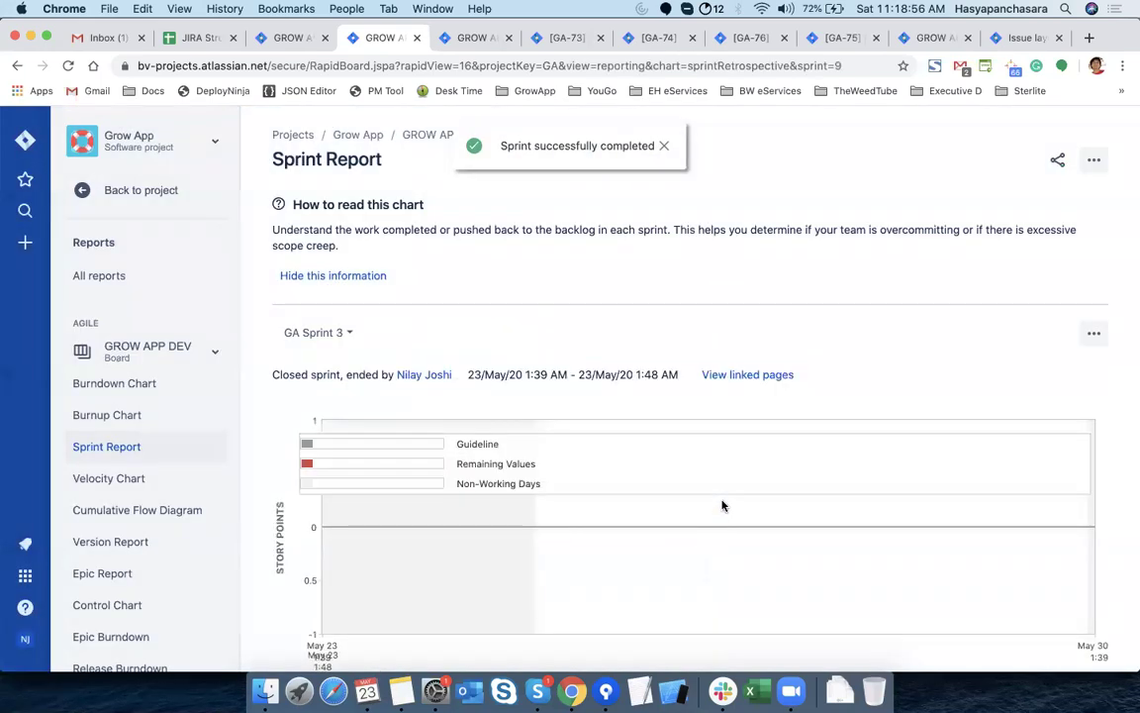
Scroll the GA Sprint 3 Sprint Report to its Status Report table, then switch to Notes
{"action": "scroll", "coordinate": [721, 505], "scroll_direction": "down", "scroll_amount": 4}
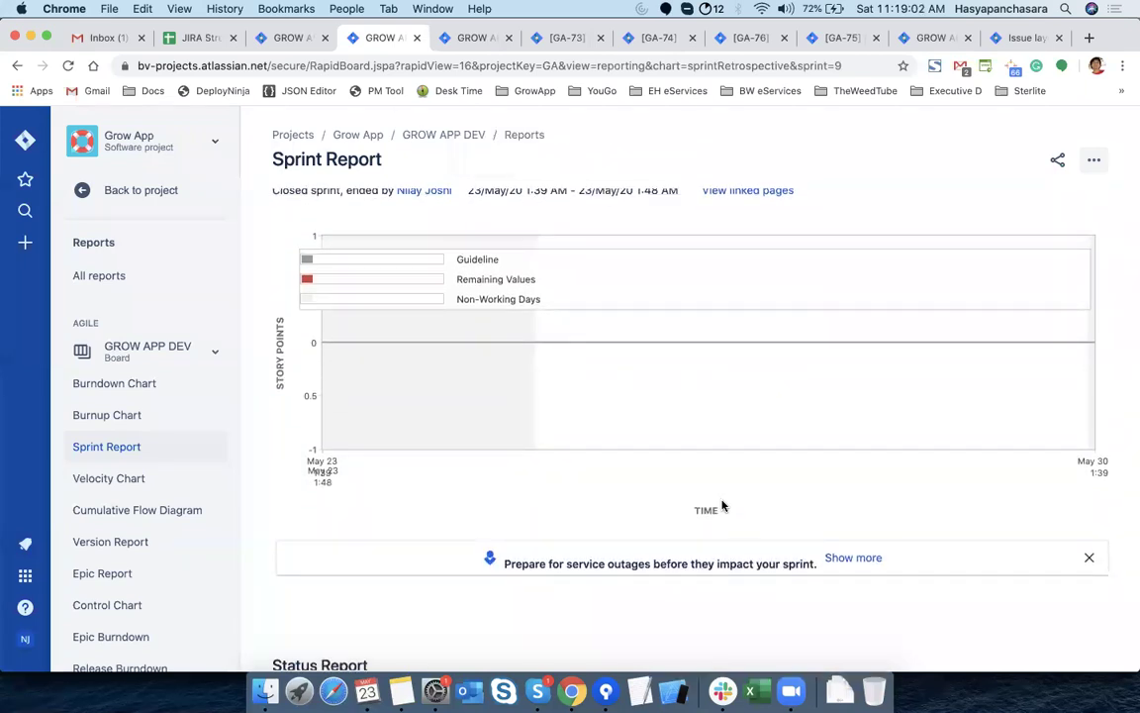
{"action": "scroll", "coordinate": [722, 505], "scroll_direction": "up", "scroll_amount": 4}
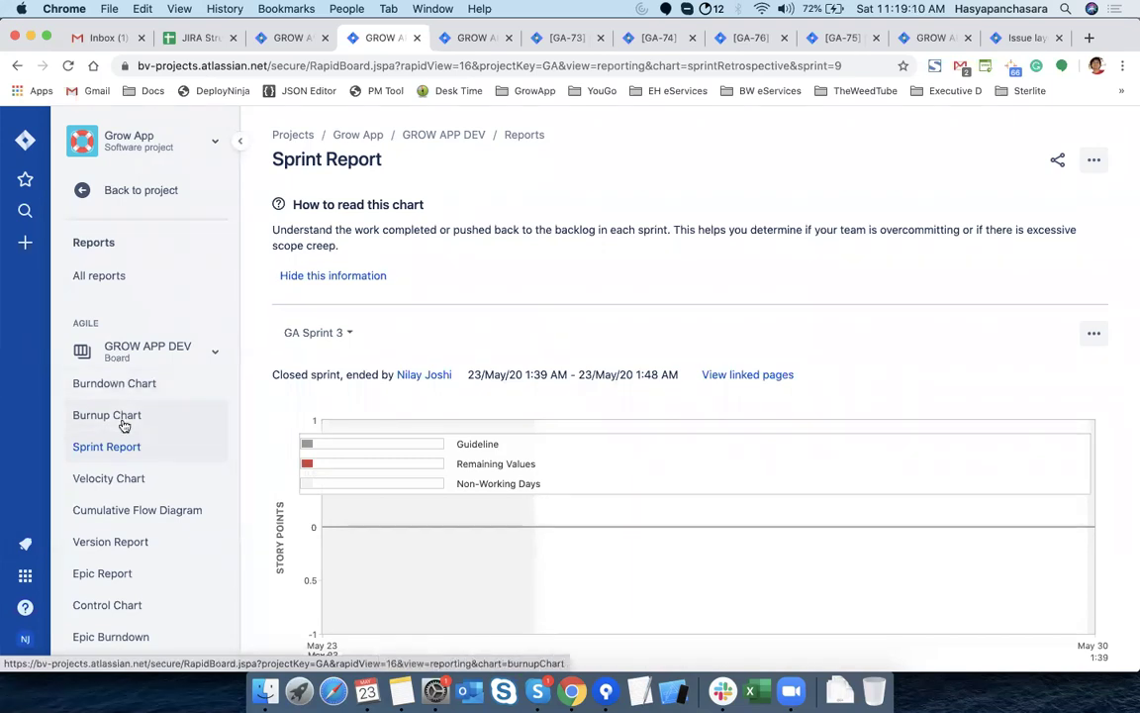
{"action": "scroll", "coordinate": [693, 567], "scroll_direction": "down", "scroll_amount": 5}
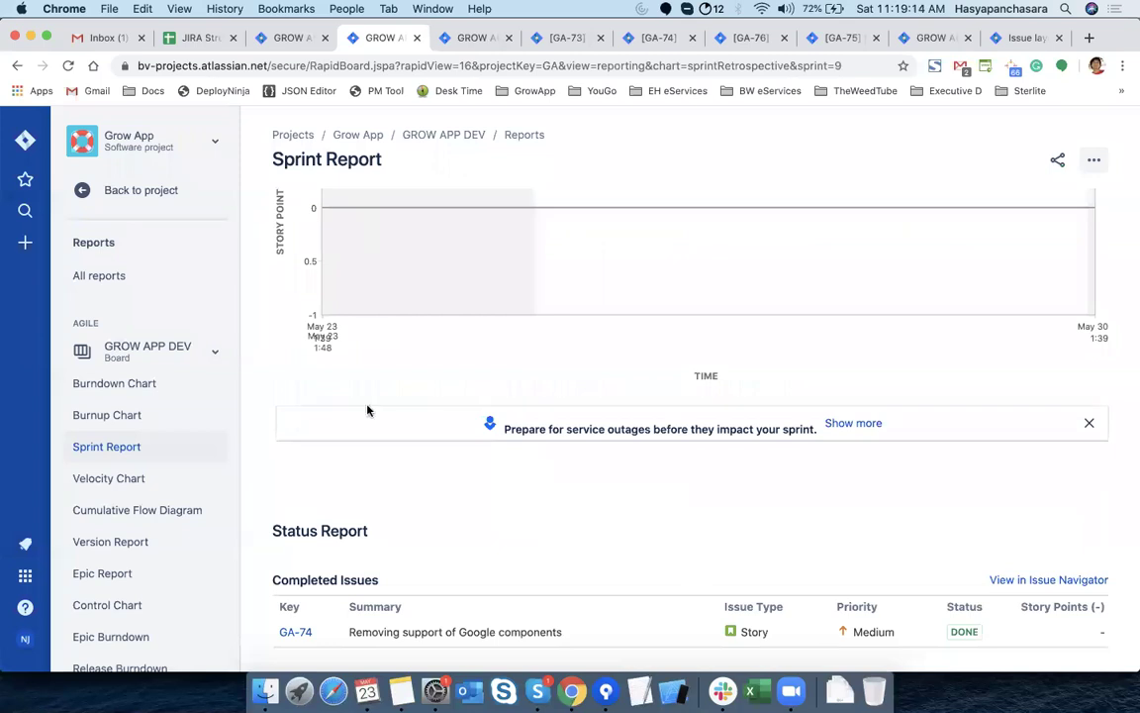
{"action": "left_click", "coordinate": [401, 693]}
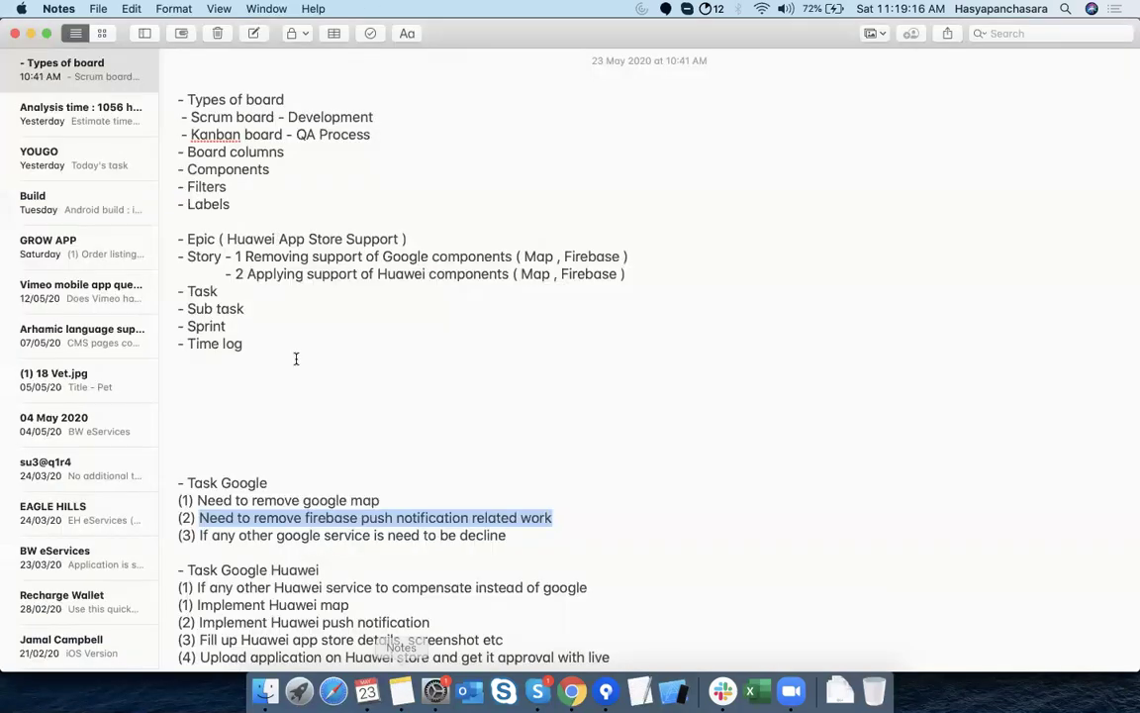
Highlight the Types of board heading, Scrum Development and Kanban QA Process lines
{"action": "scroll", "coordinate": [299, 372], "scroll_direction": "down", "scroll_amount": 5}
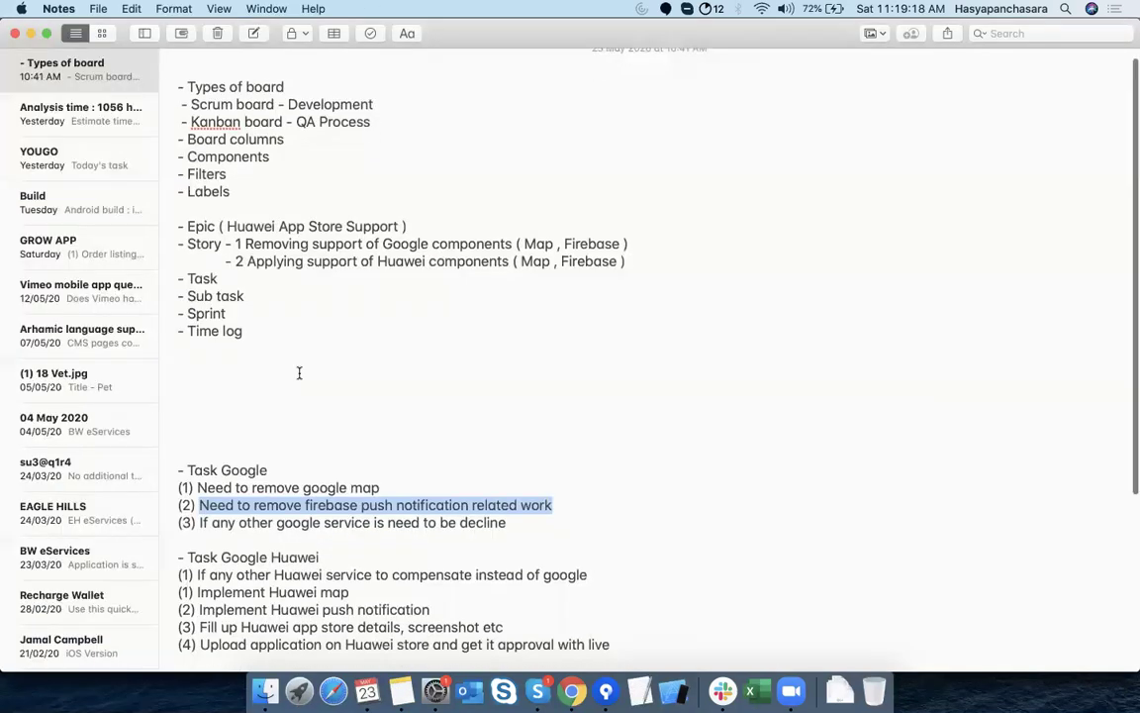
{"action": "scroll", "coordinate": [299, 372], "scroll_direction": "up", "scroll_amount": 4}
{"action": "scroll", "coordinate": [299, 372], "scroll_direction": "up", "scroll_amount": 2}
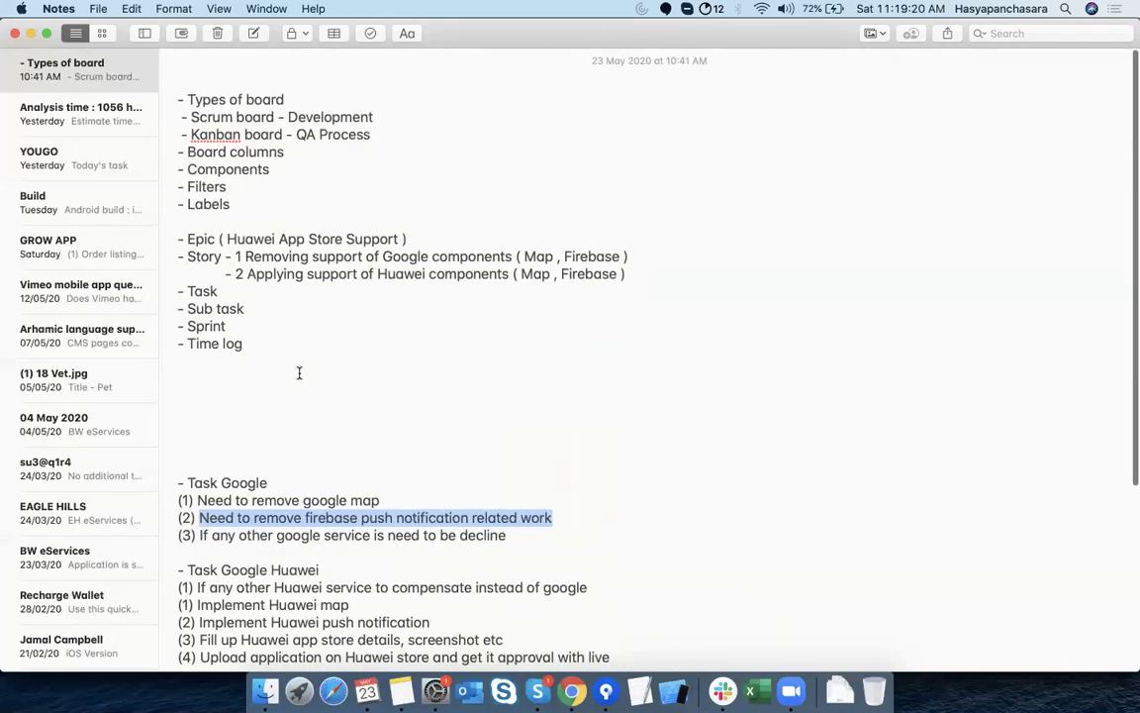
{"action": "double_click", "coordinate": [240, 101]}
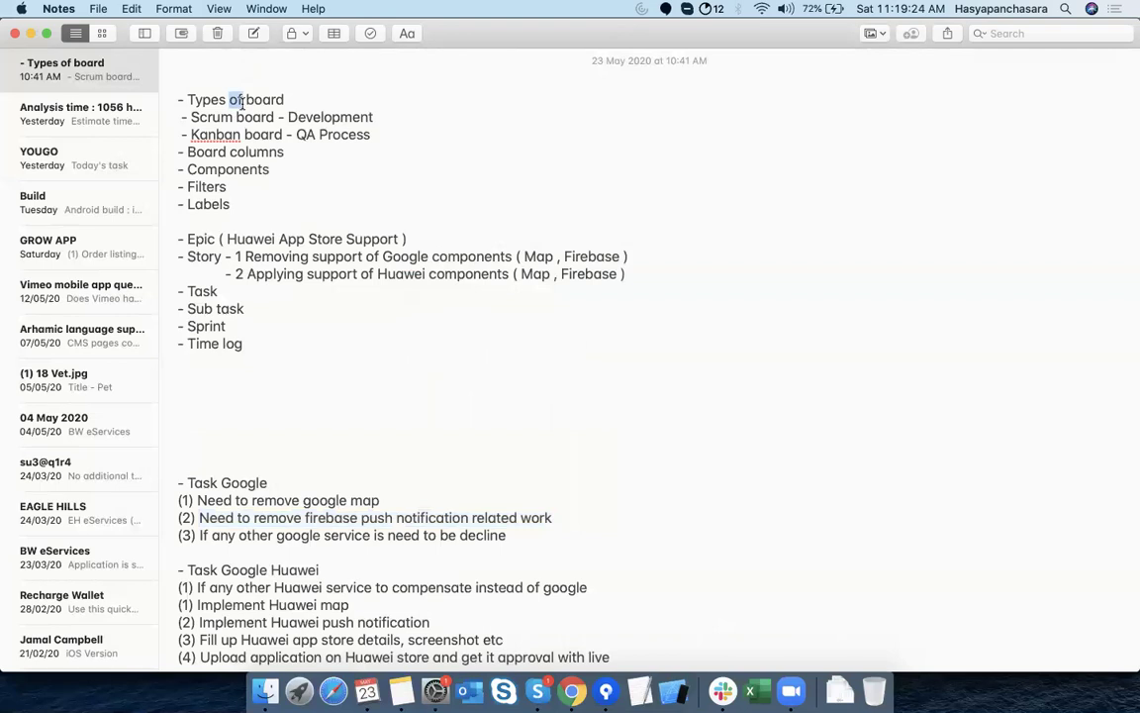
{"action": "double_click", "coordinate": [314, 115]}
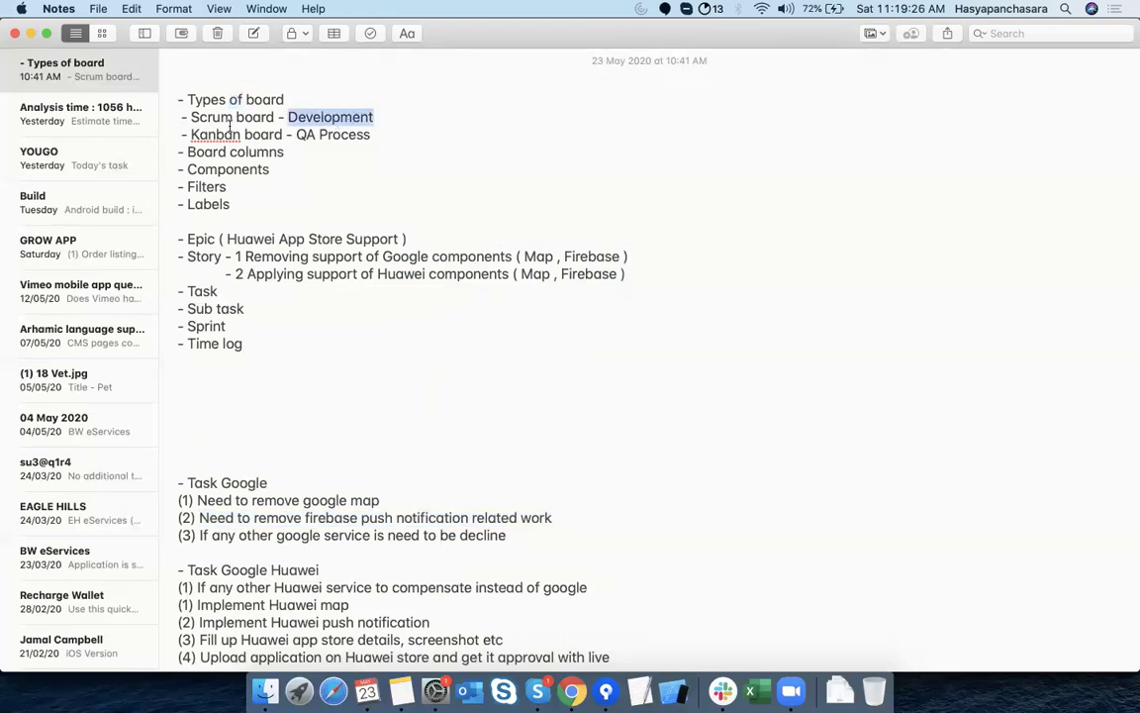
{"action": "double_click", "coordinate": [198, 116]}
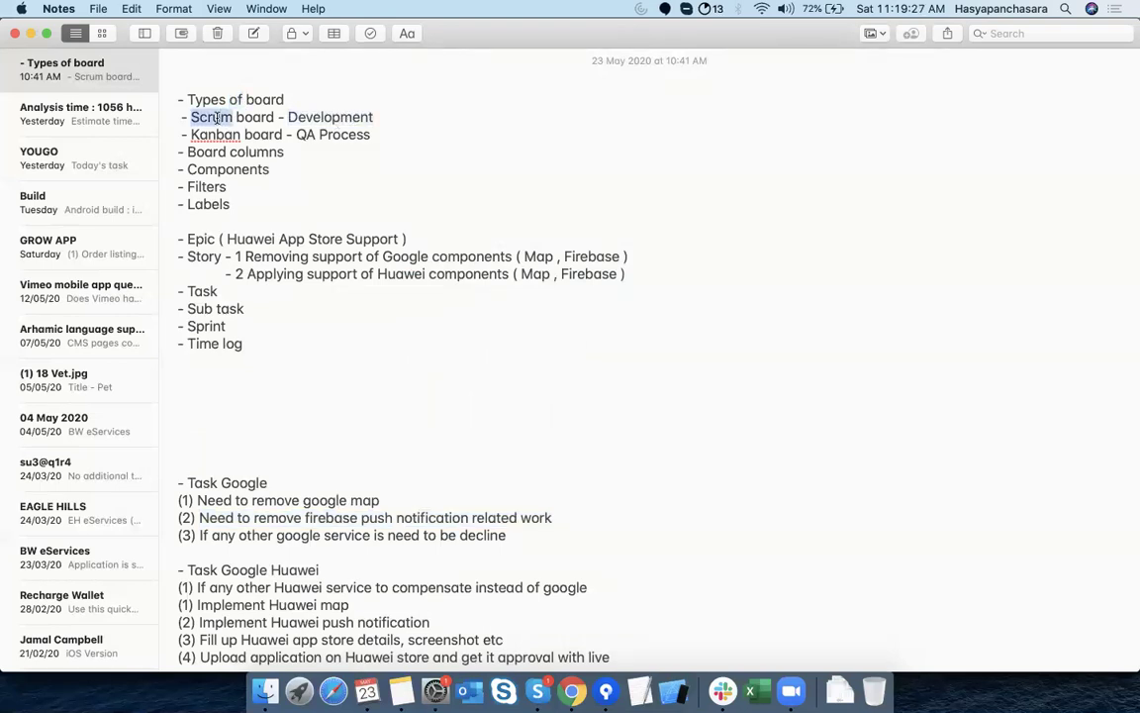
{"action": "triple_click", "coordinate": [349, 134]}
{"action": "left_click", "coordinate": [198, 136]}
{"action": "double_click", "coordinate": [211, 136]}
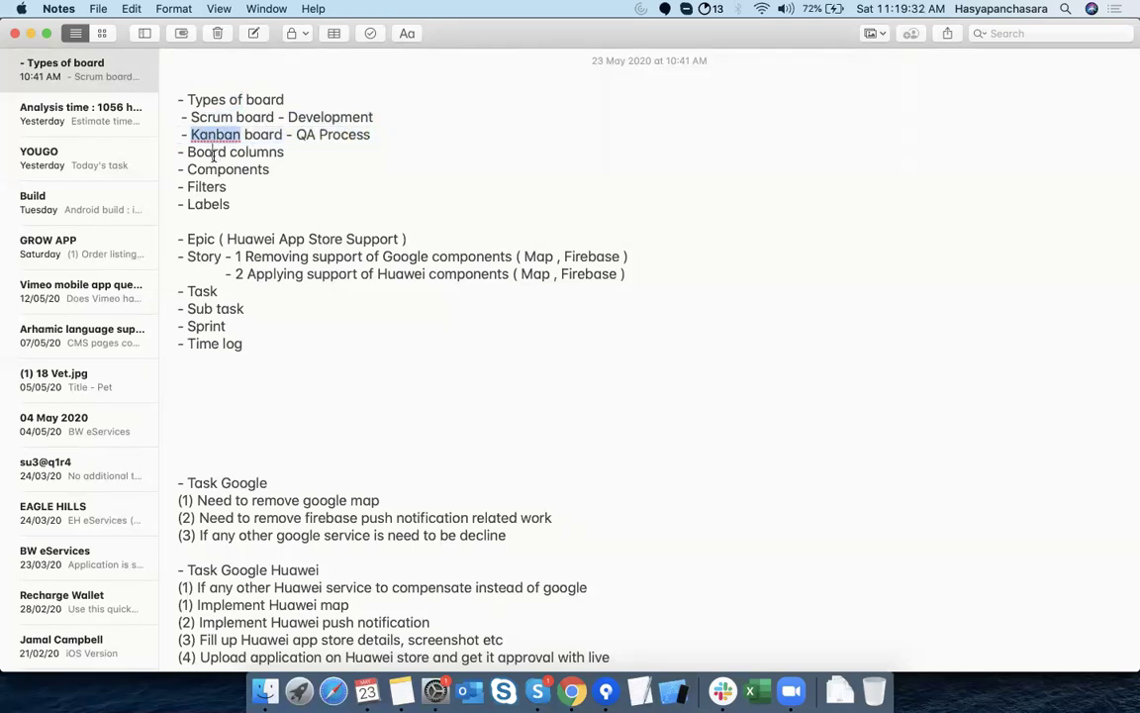
Highlight Board columns, Components, Filters, Labels, Epic to Sub task, Sprint and Time log, then return to Jira
{"action": "triple_click", "coordinate": [213, 153]}
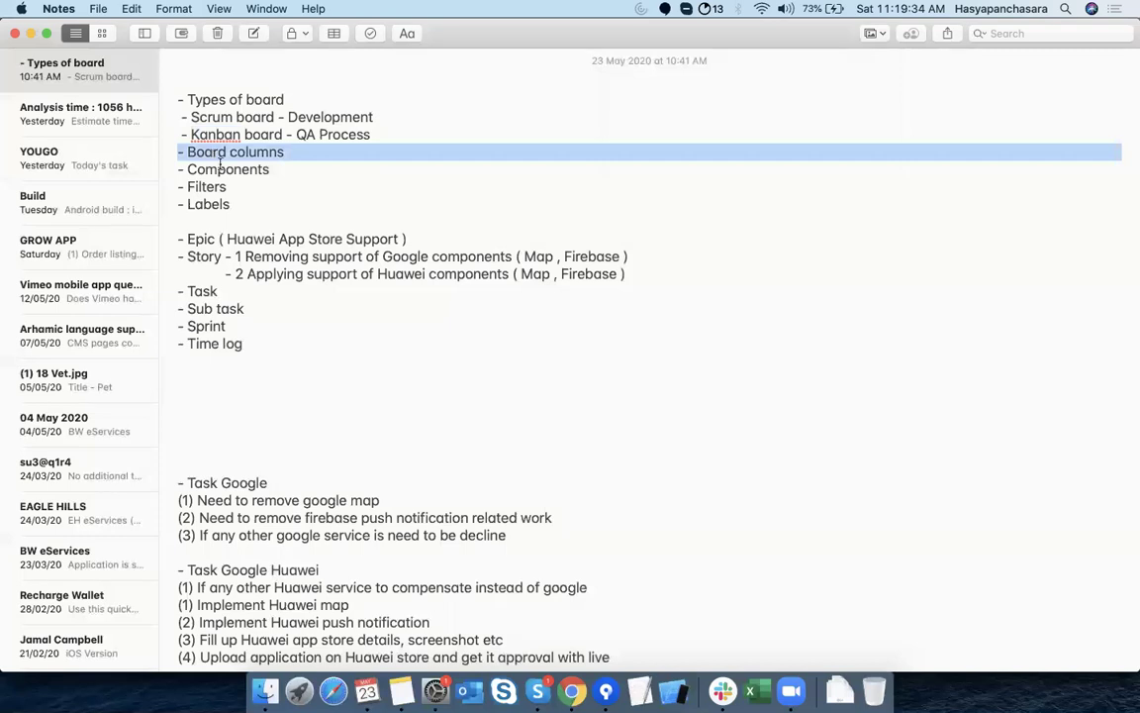
{"action": "double_click", "coordinate": [237, 170]}
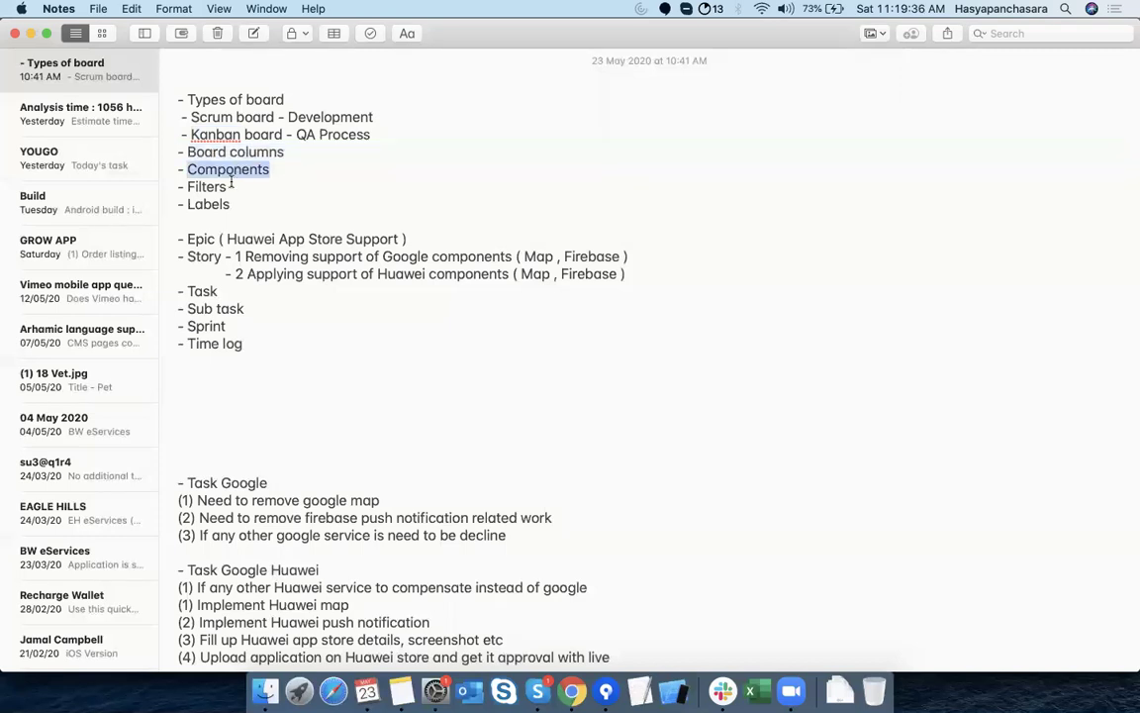
{"action": "double_click", "coordinate": [203, 186]}
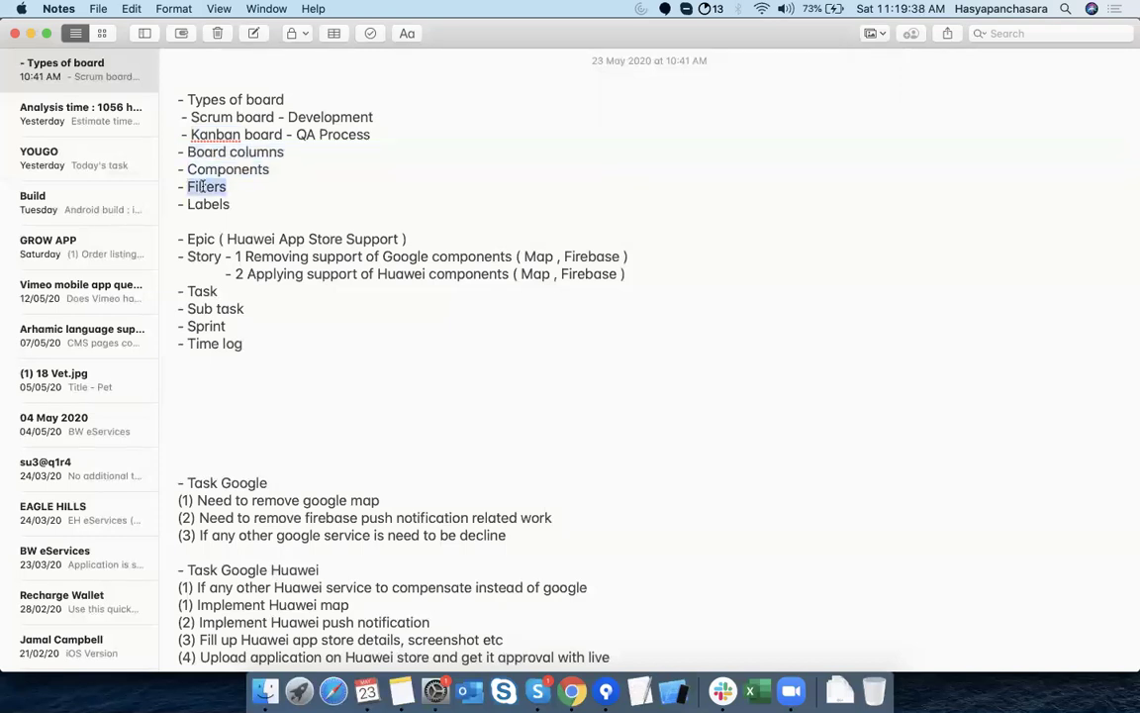
{"action": "double_click", "coordinate": [212, 206]}
{"action": "double_click", "coordinate": [198, 241]}
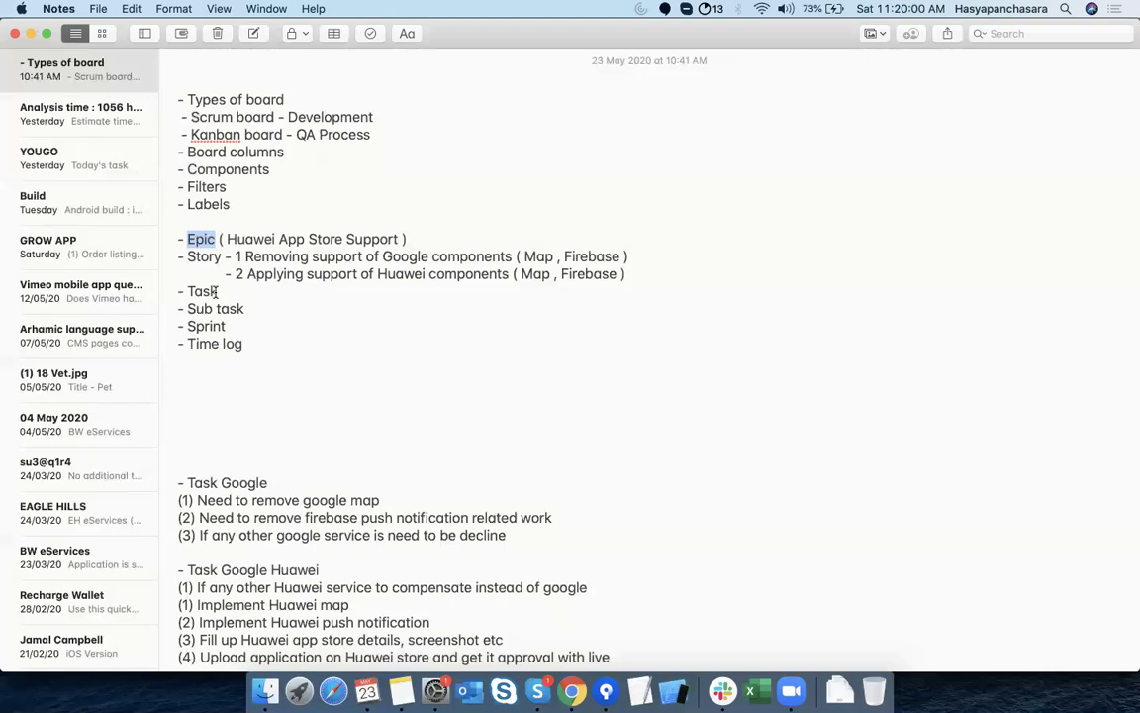
{"action": "left_click_drag", "start_coordinate": [244, 309], "coordinate": [165, 234]}
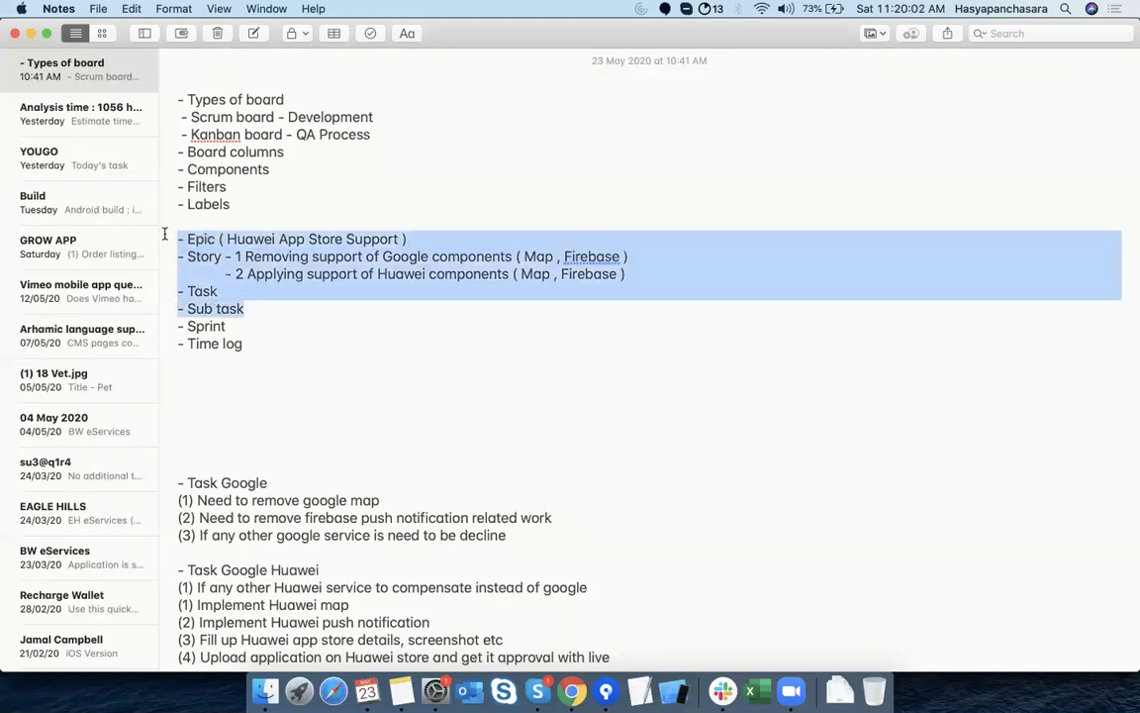
{"action": "double_click", "coordinate": [210, 326]}
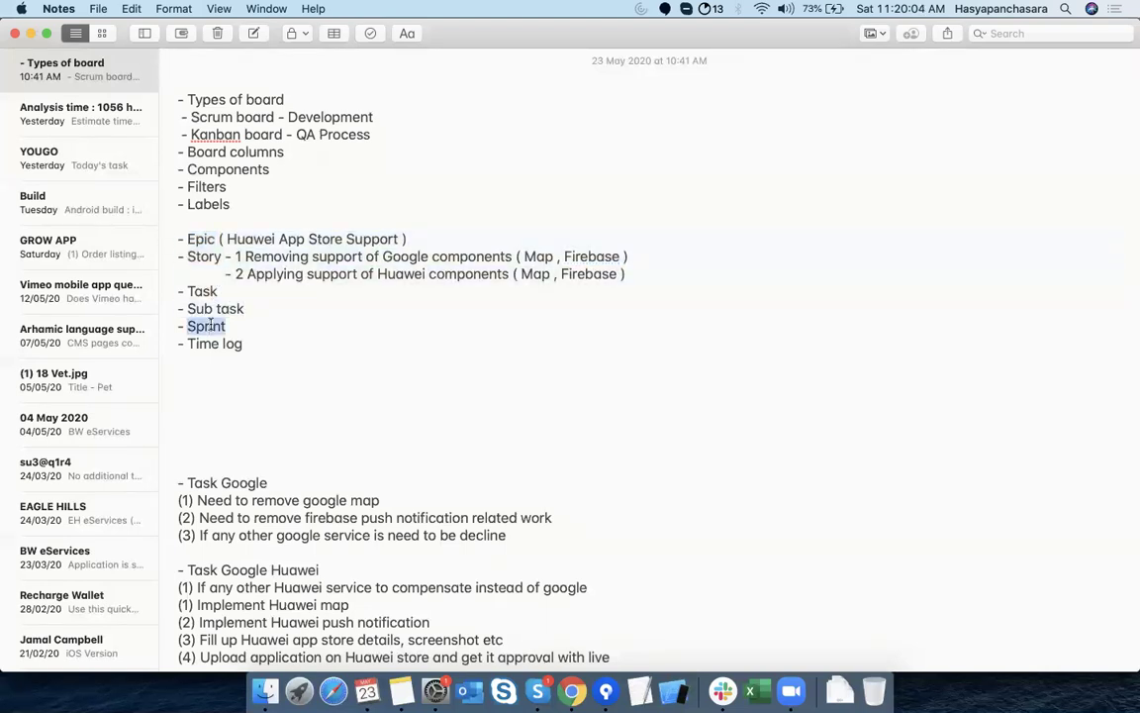
{"action": "triple_click", "coordinate": [209, 345]}
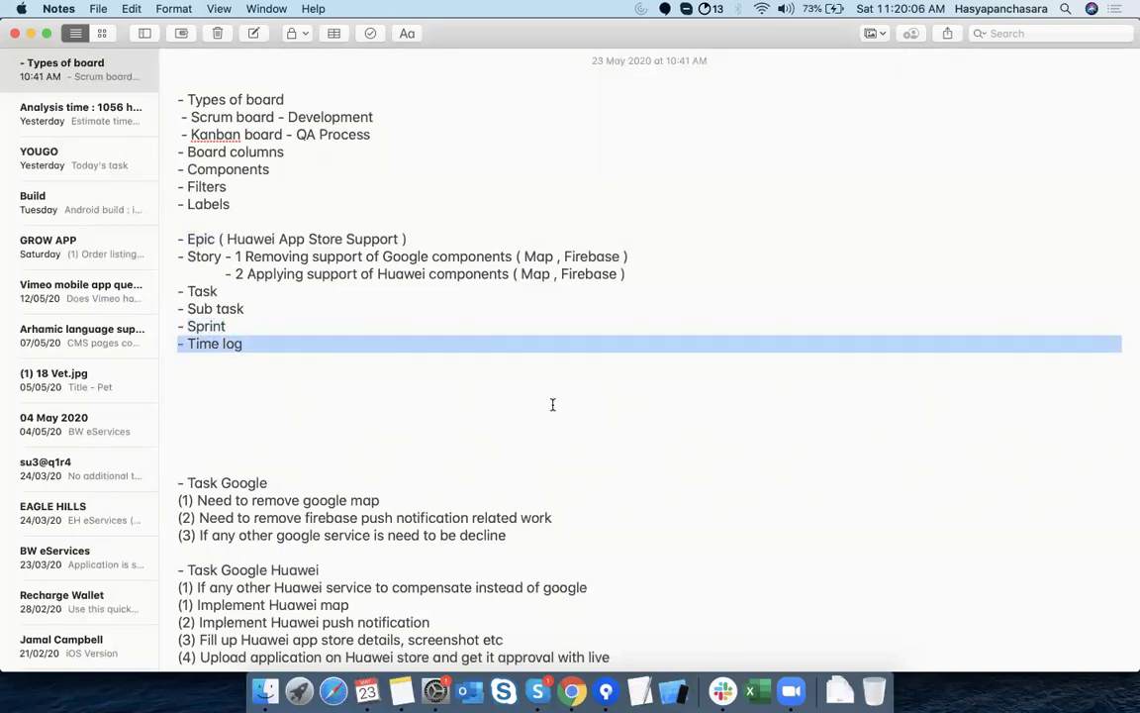
{"action": "left_click", "coordinate": [573, 691]}
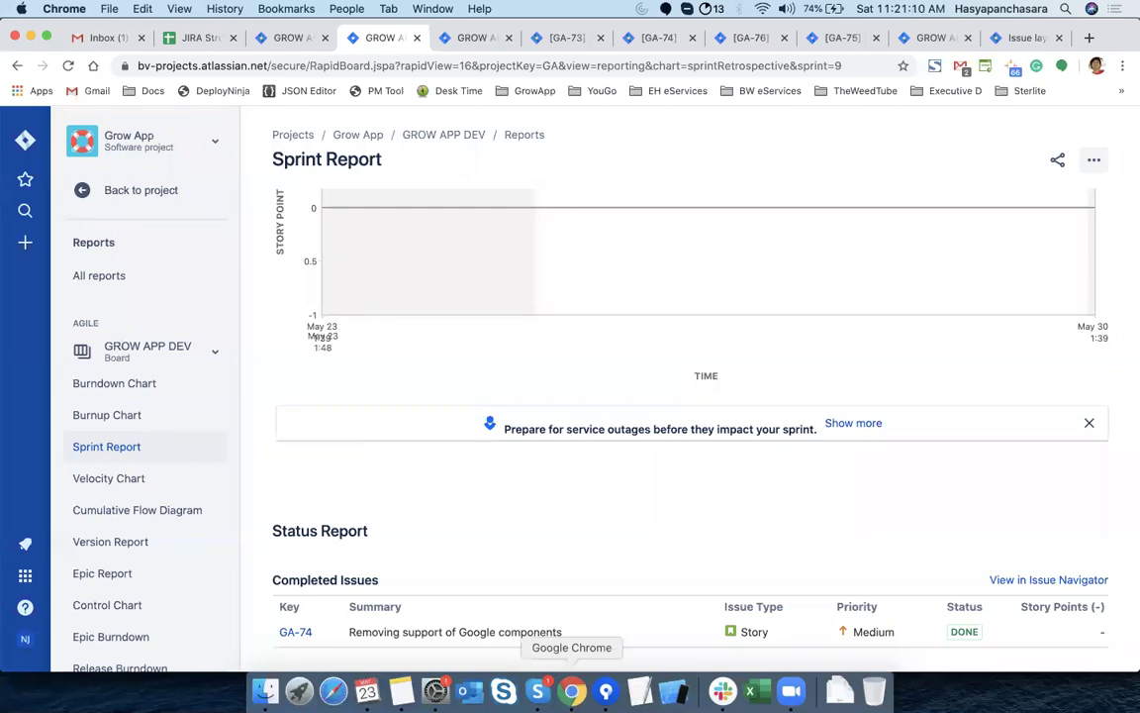
Show GA Mobile Bug Board reports, then navigate back into the Grow App project
{"action": "left_click", "coordinate": [169, 349]}
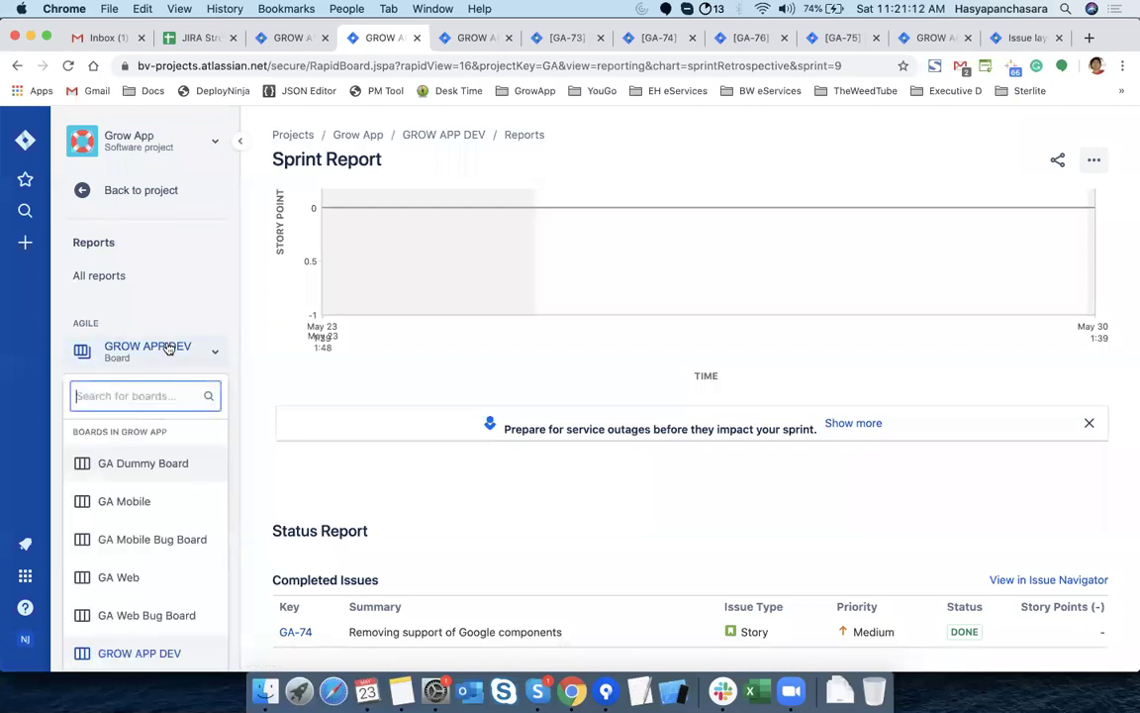
{"action": "left_click", "coordinate": [156, 539]}
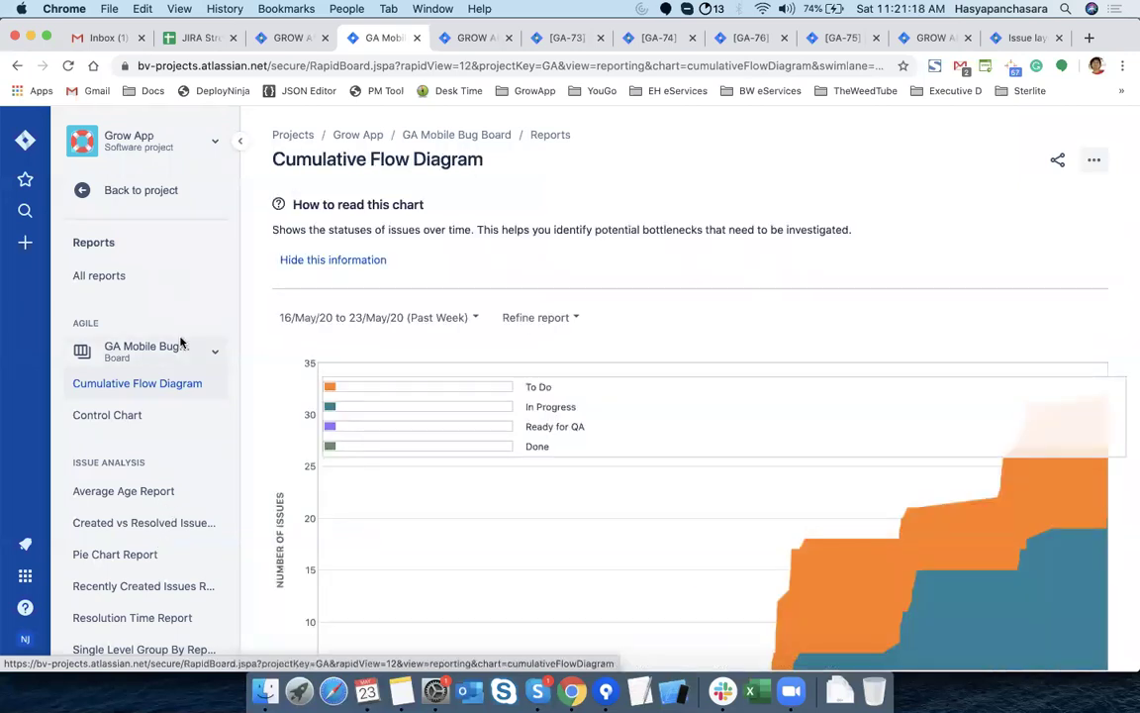
{"action": "left_click", "coordinate": [124, 140]}
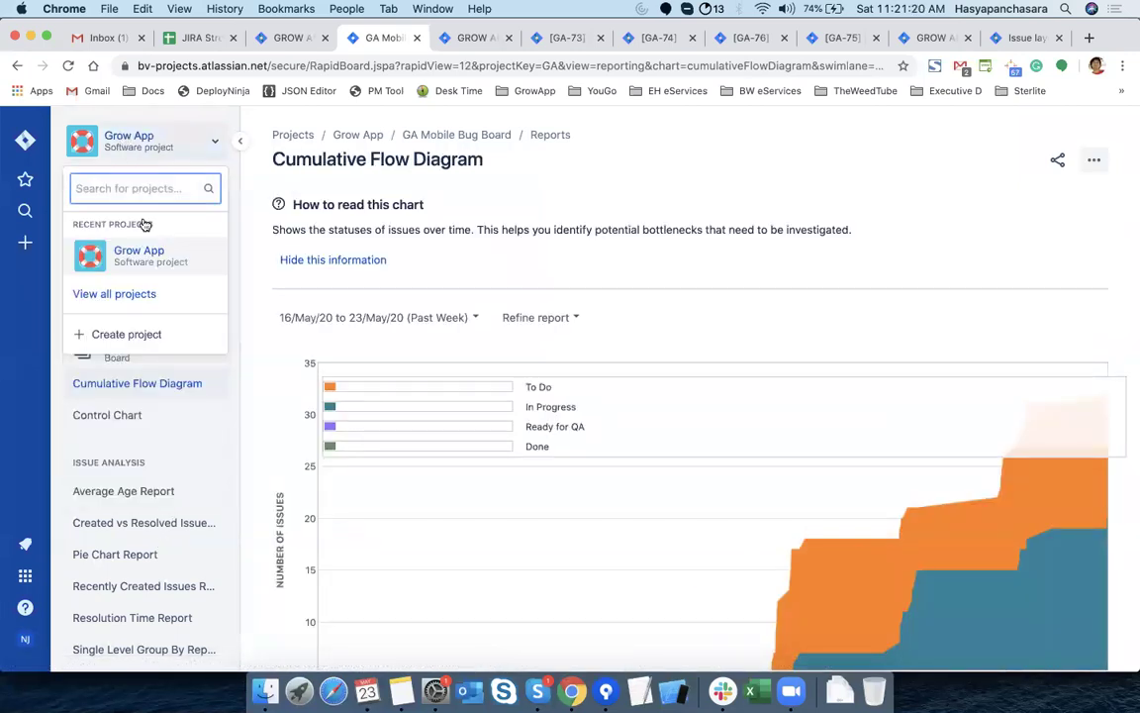
{"action": "left_click", "coordinate": [151, 251]}
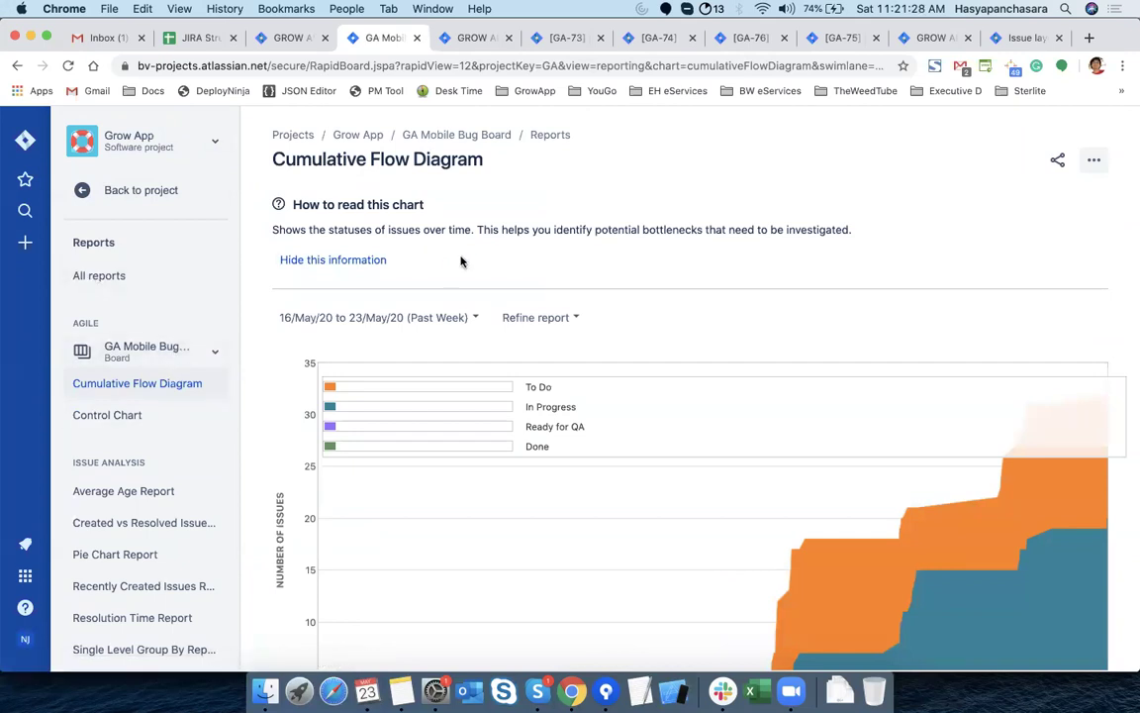
{"action": "left_click", "coordinate": [357, 136]}
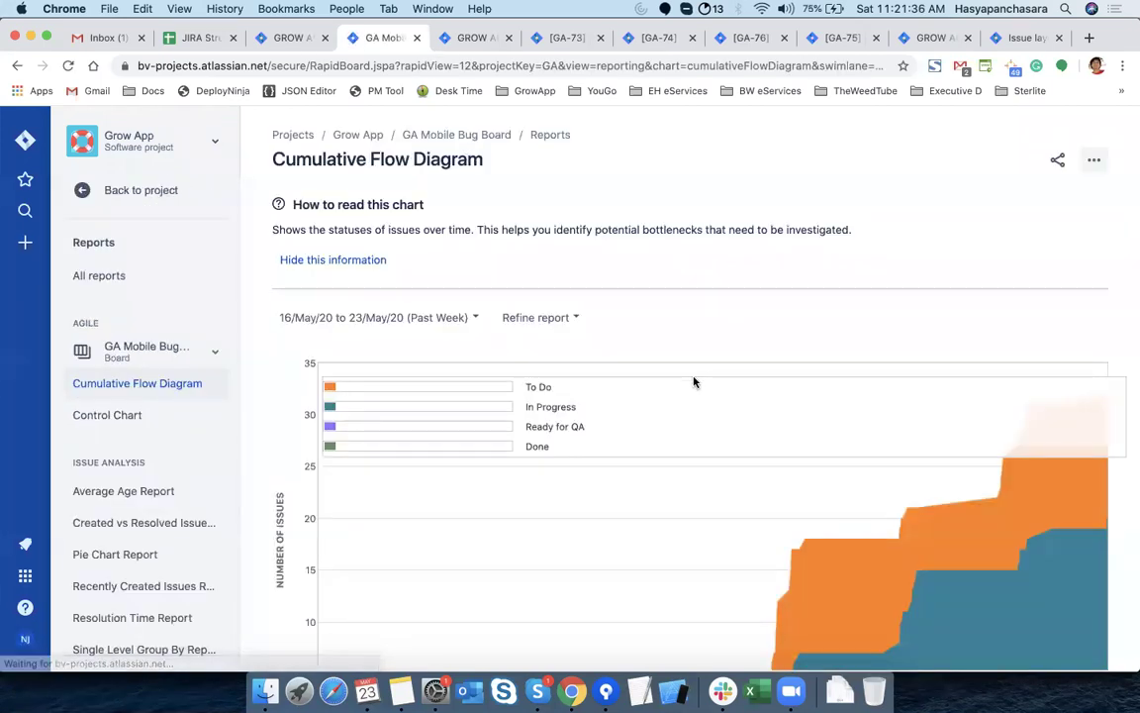
{"action": "scroll", "coordinate": [694, 382], "scroll_direction": "down", "scroll_amount": 3}
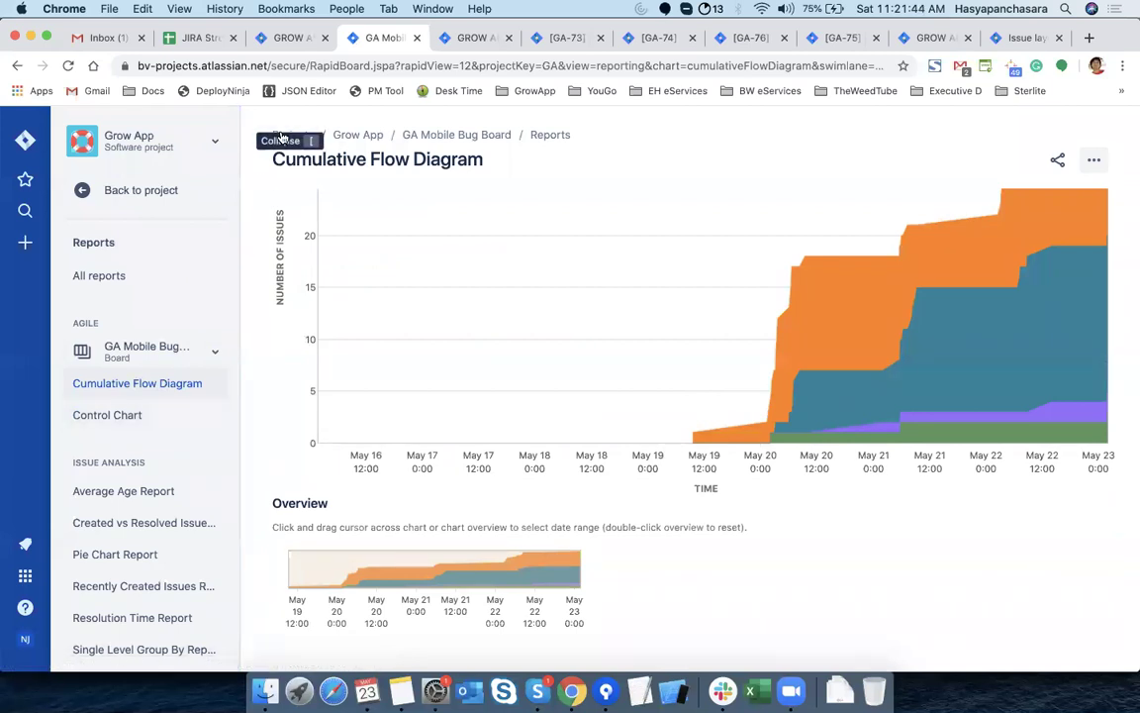
{"action": "left_click", "coordinate": [287, 136]}
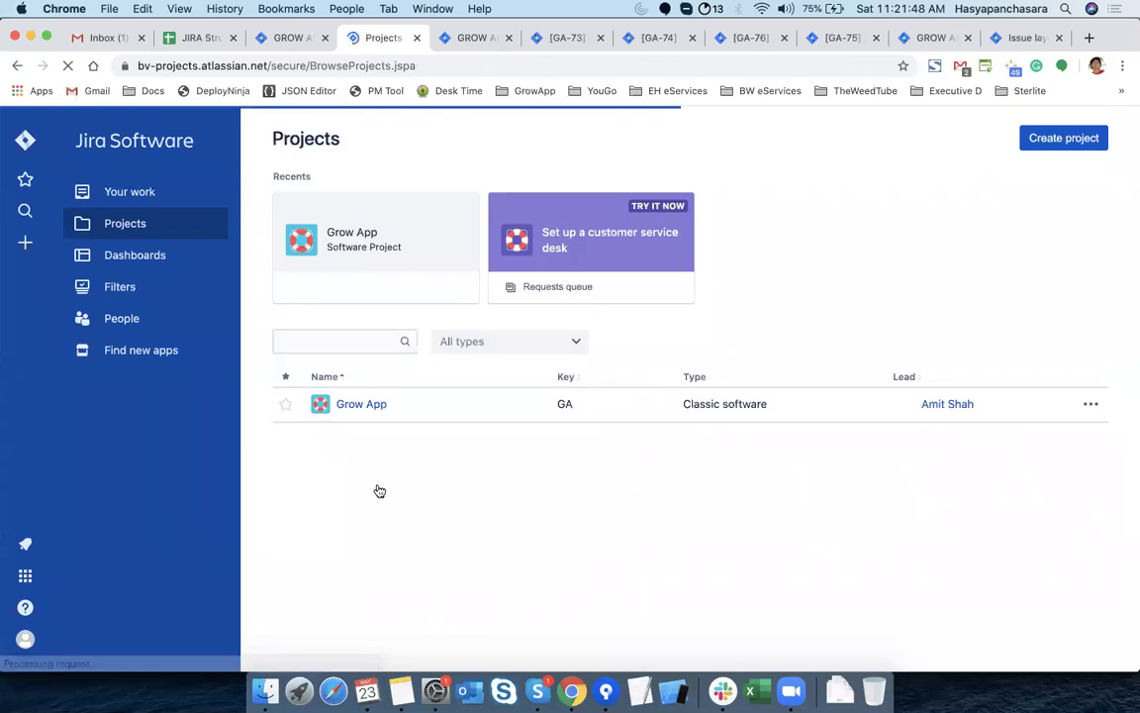
{"action": "left_click", "coordinate": [359, 412]}
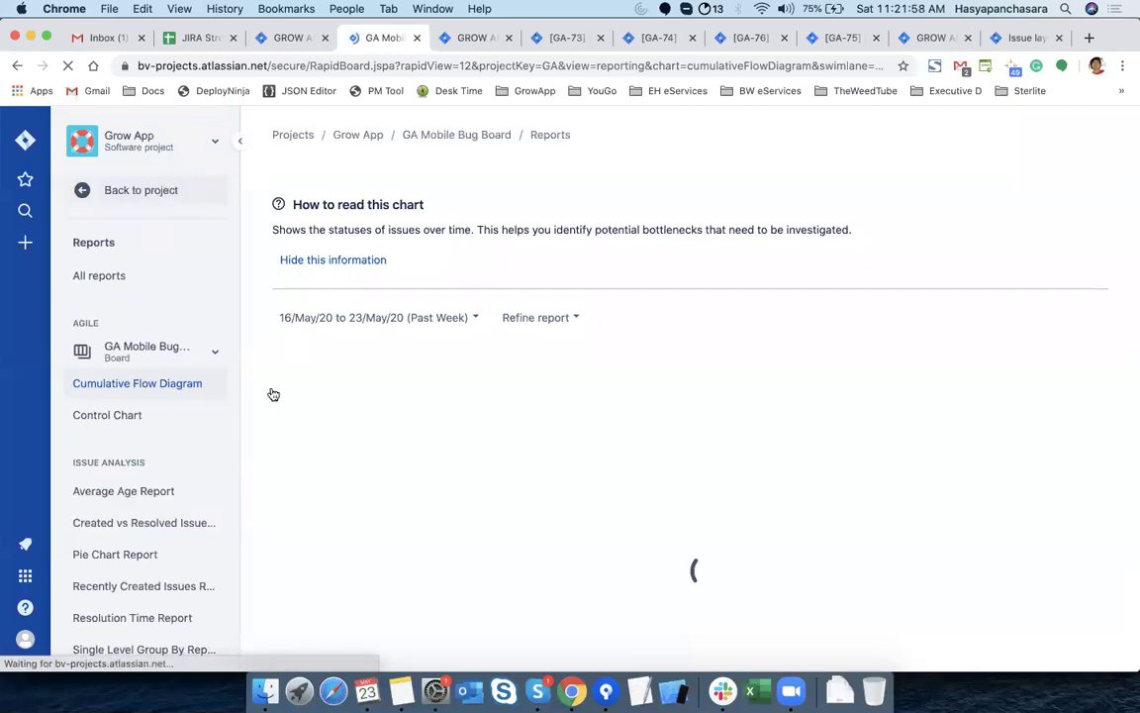
Open the GA Mobile Bug Board's Cumulative Flow Diagram, collapse its guide, and reselect the board
{"action": "left_click", "coordinate": [171, 353]}
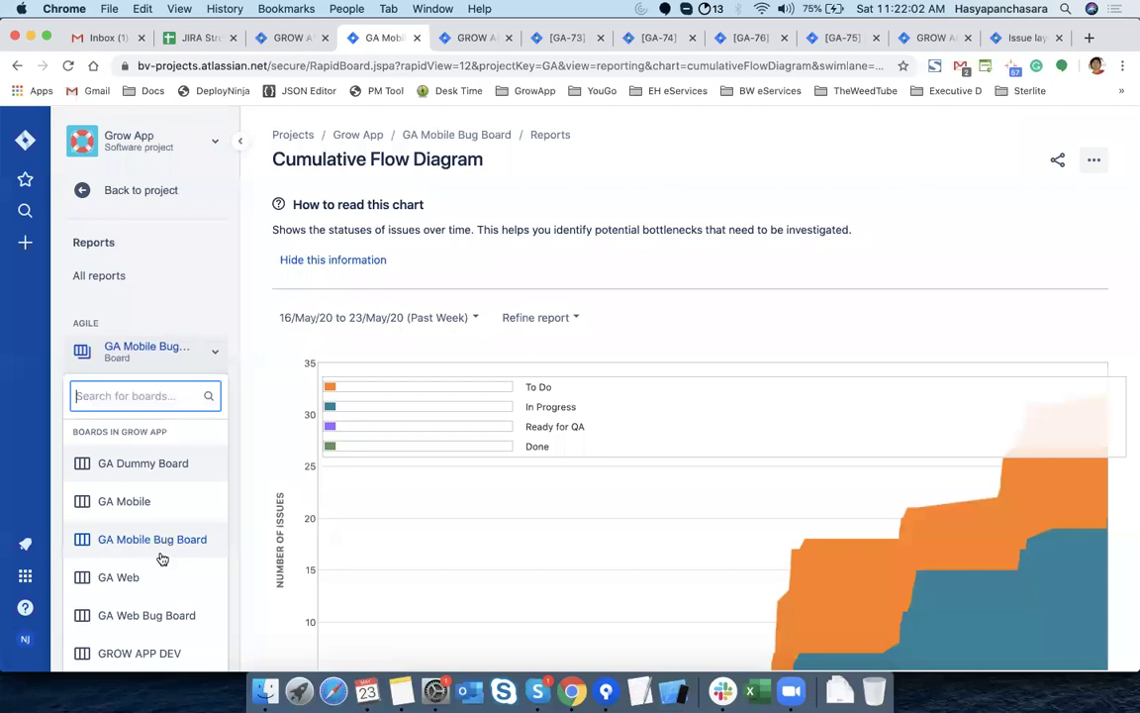
{"action": "left_click", "coordinate": [163, 541]}
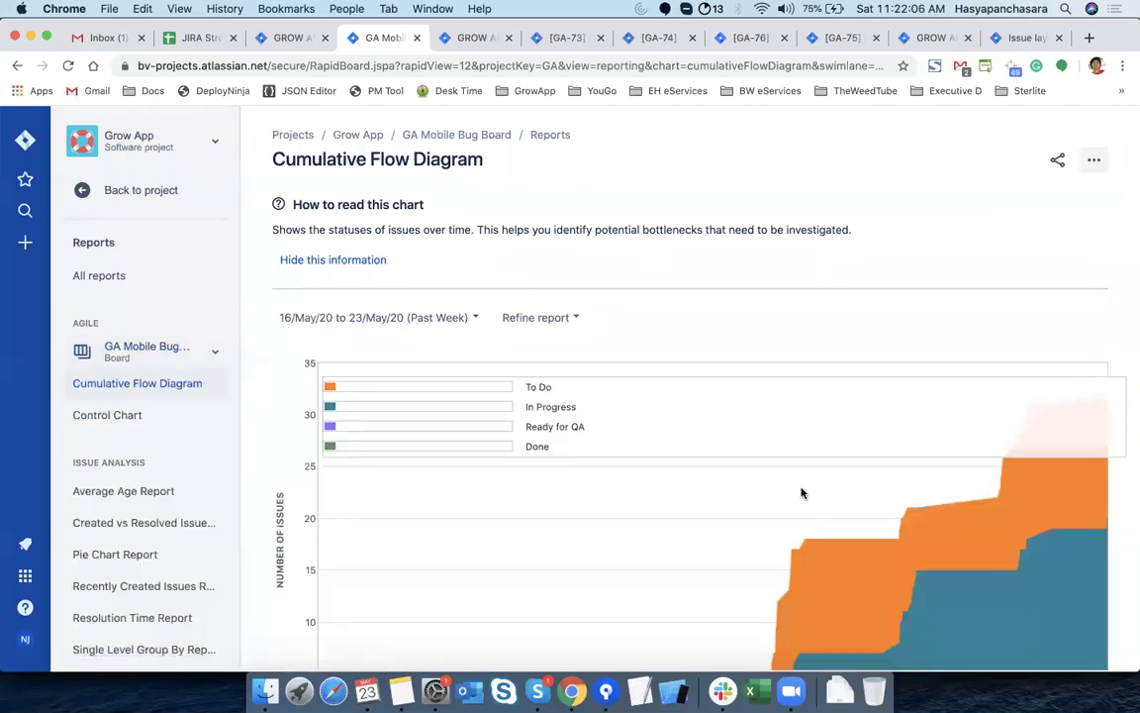
{"action": "left_click", "coordinate": [328, 261]}
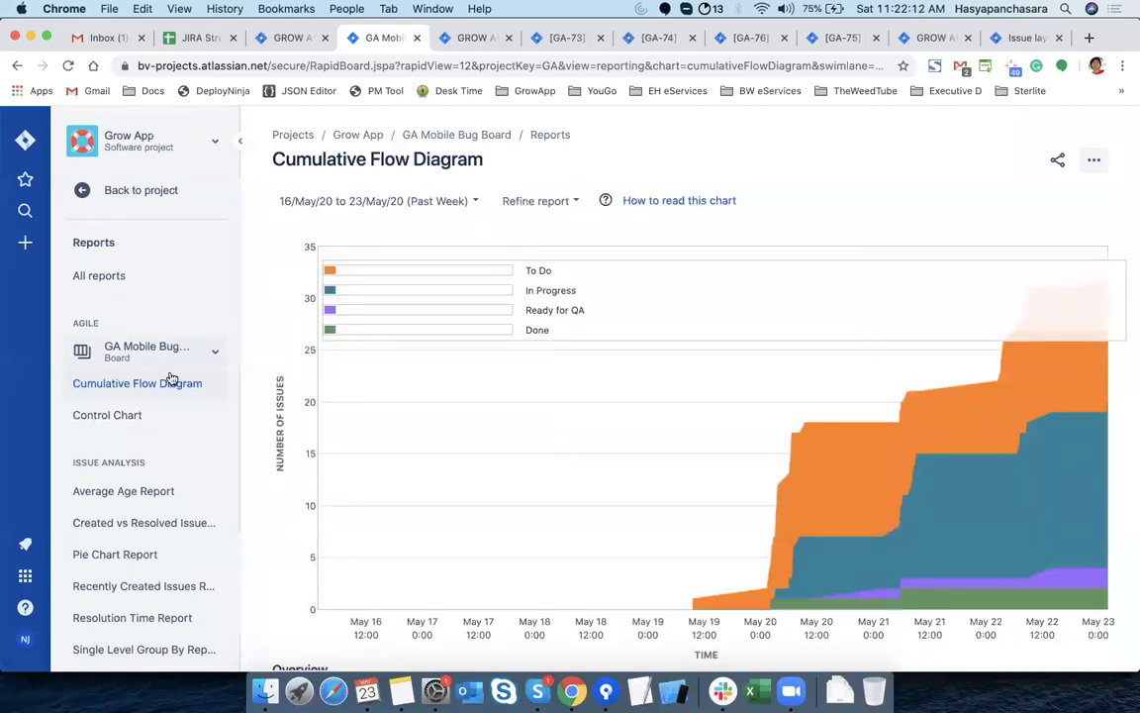
{"action": "left_click", "coordinate": [134, 192]}
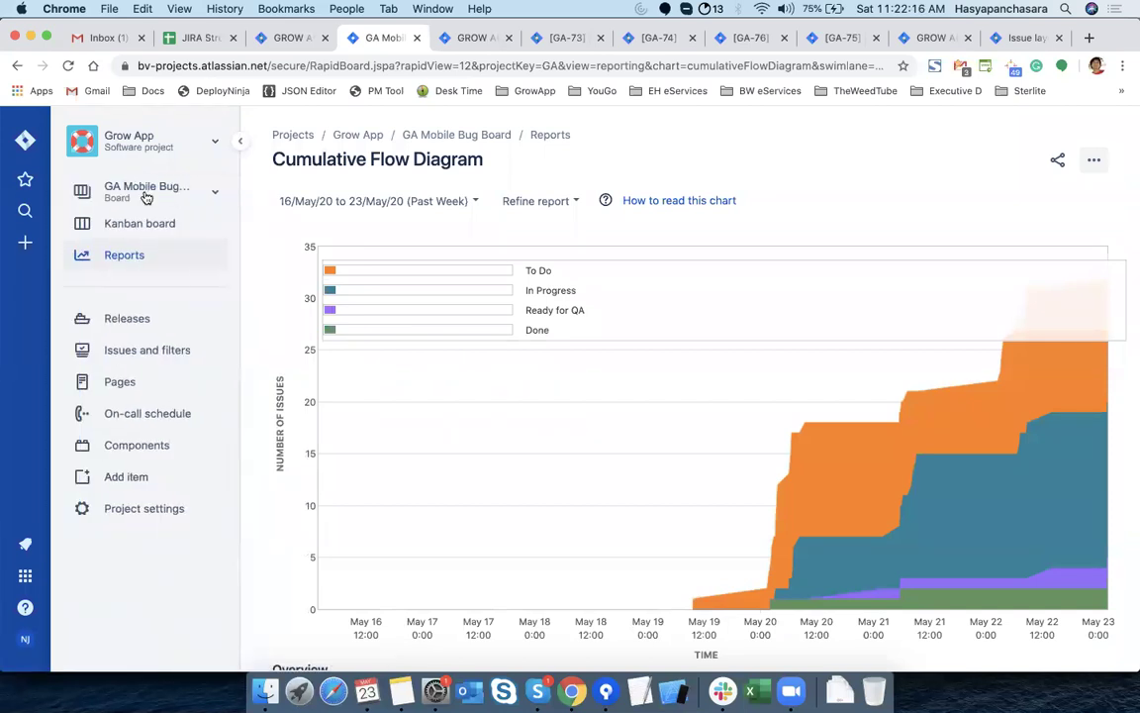
{"action": "left_click", "coordinate": [145, 197]}
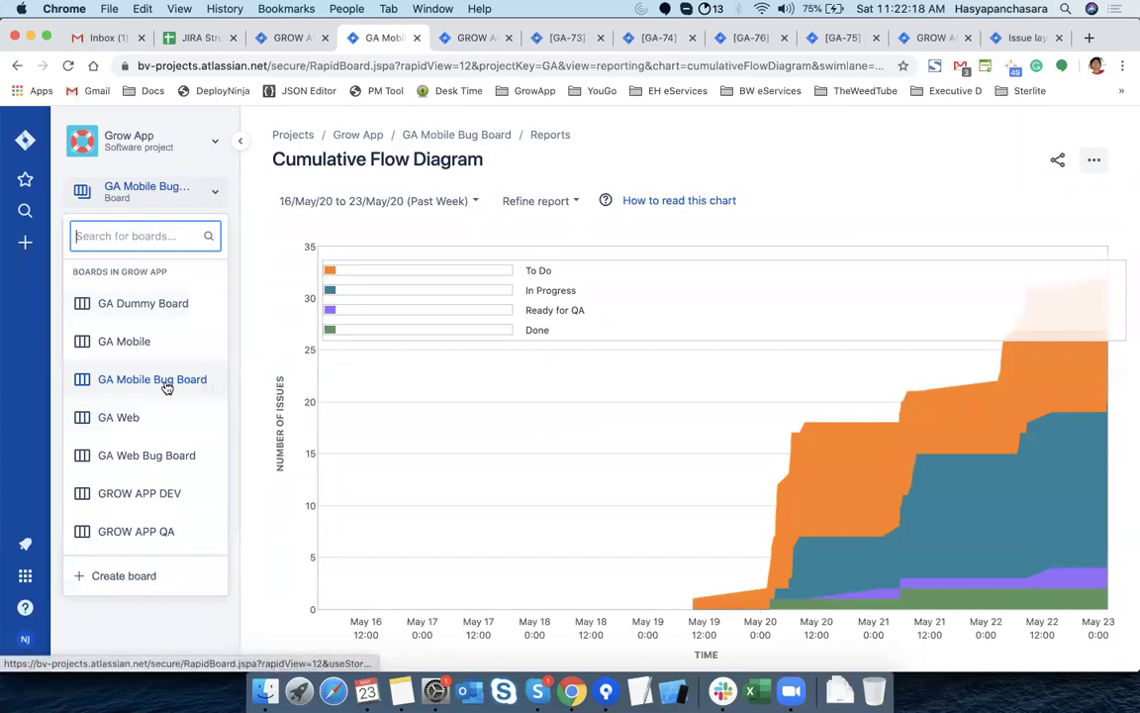
{"action": "left_click", "coordinate": [166, 387]}
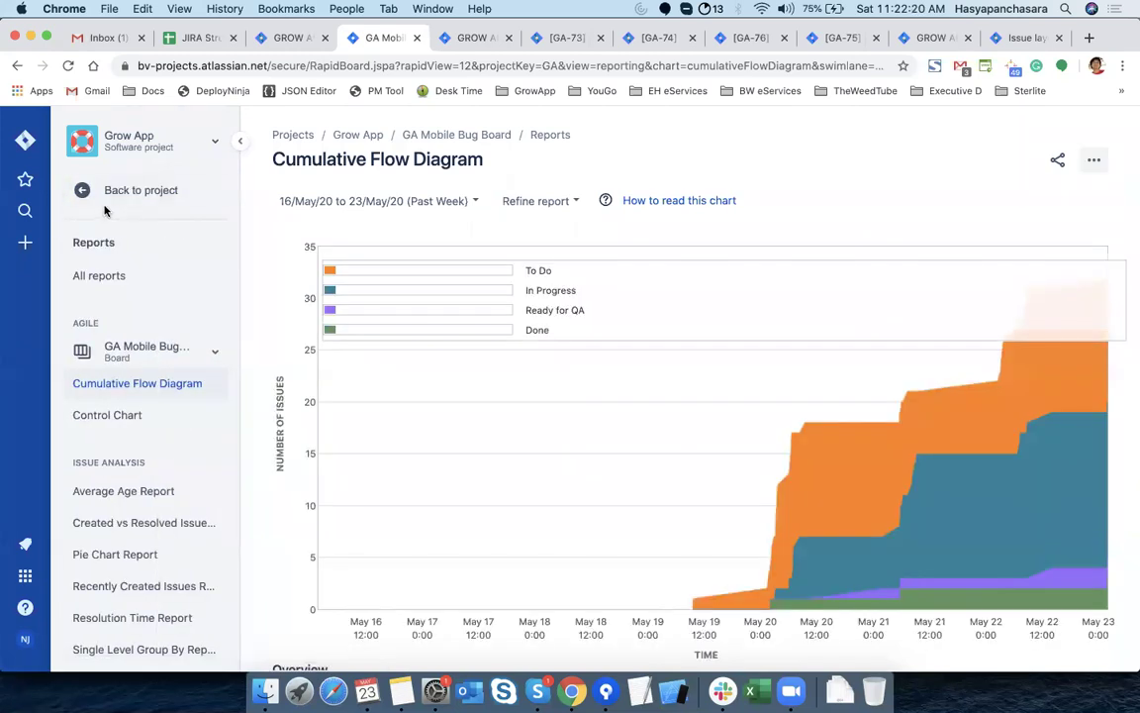
{"action": "left_click", "coordinate": [104, 194]}
View the GA Mobile Bug Board's Kanban board, then check GA Mobile for active sprints
{"action": "left_click", "coordinate": [138, 227]}
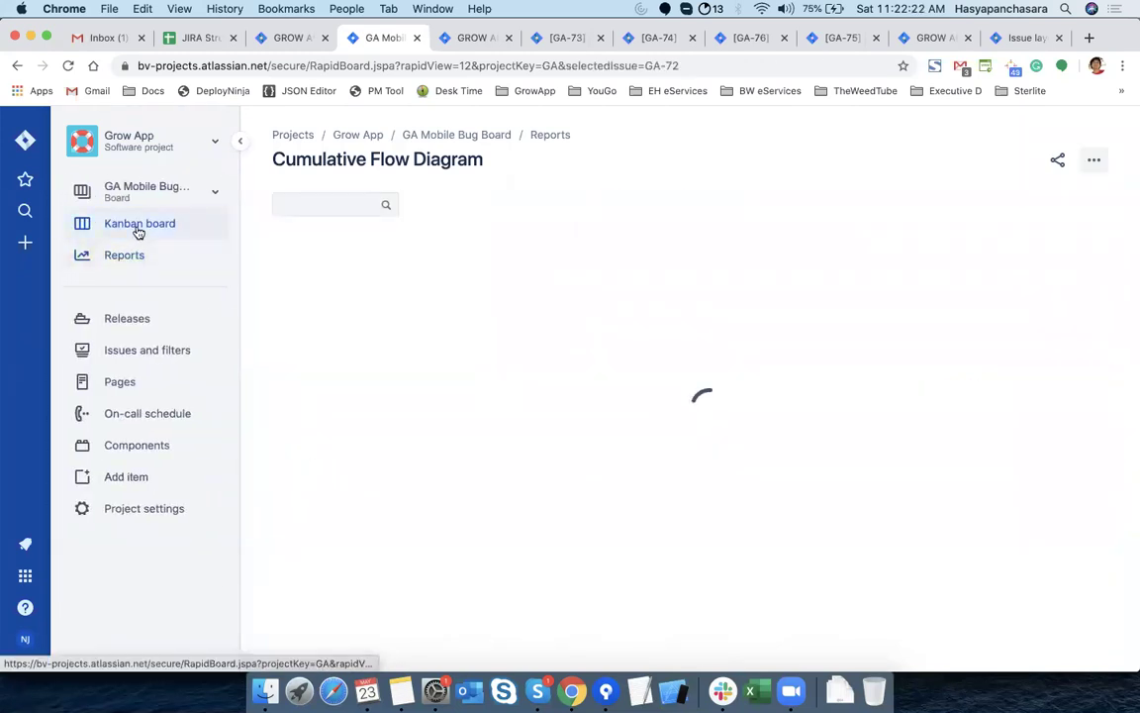
{"action": "scroll", "coordinate": [260, 333], "scroll_direction": "down", "scroll_amount": 3}
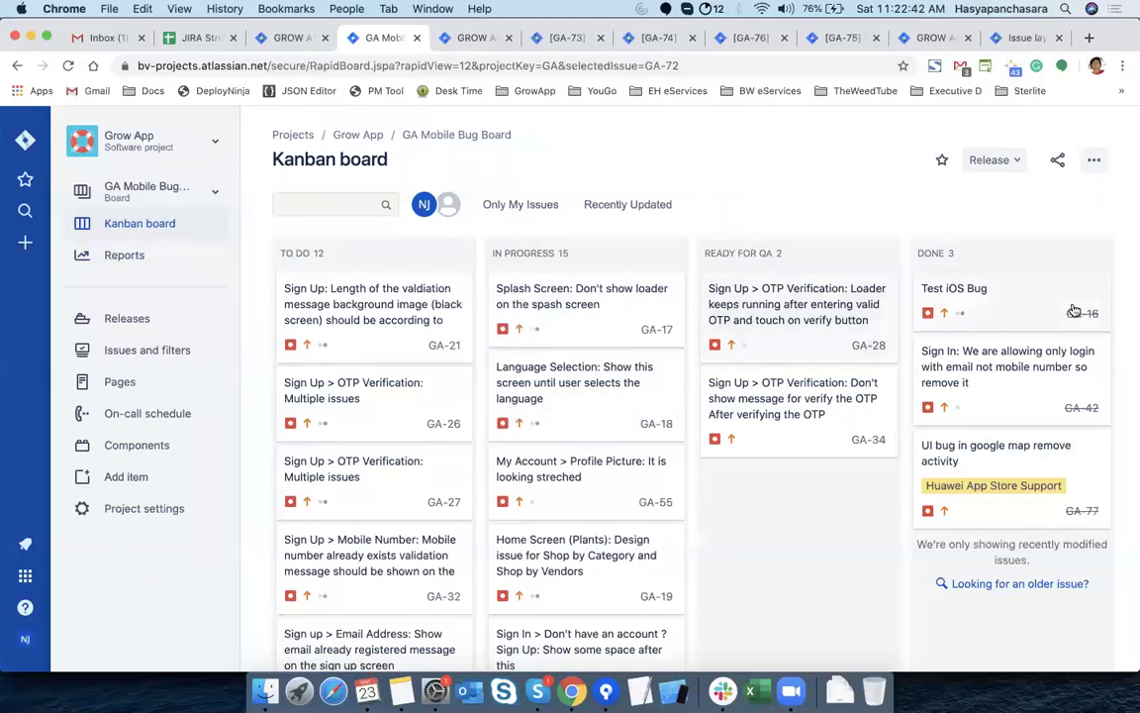
{"action": "left_click", "coordinate": [145, 193]}
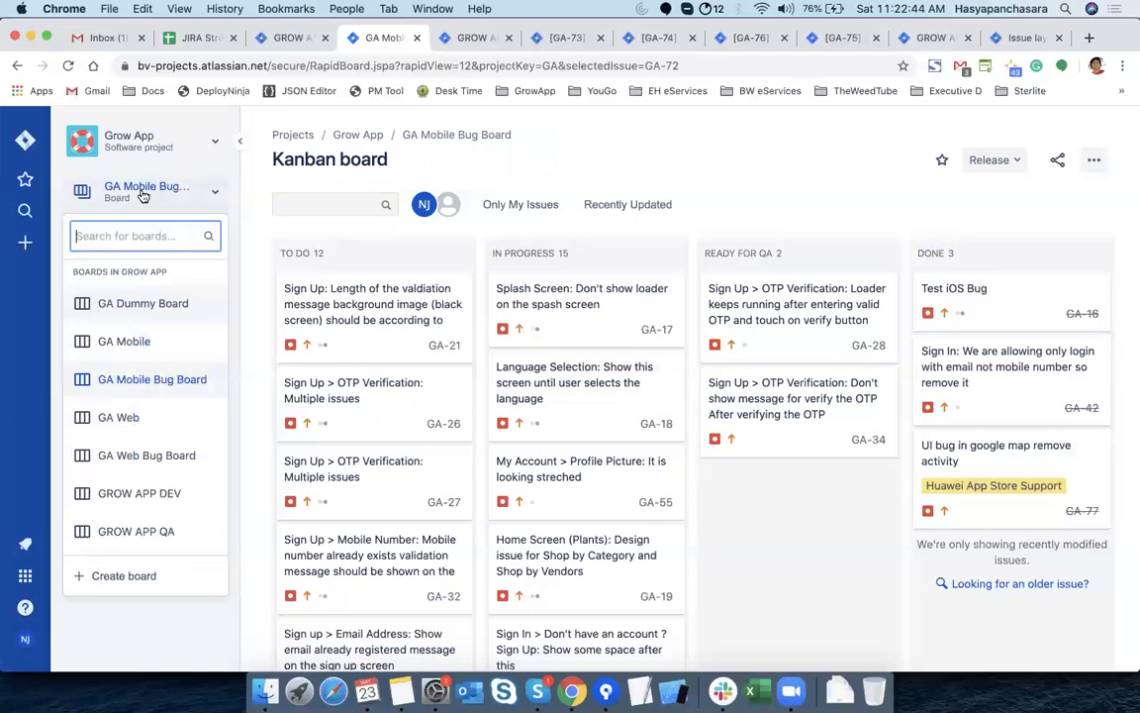
{"action": "left_click", "coordinate": [125, 342]}
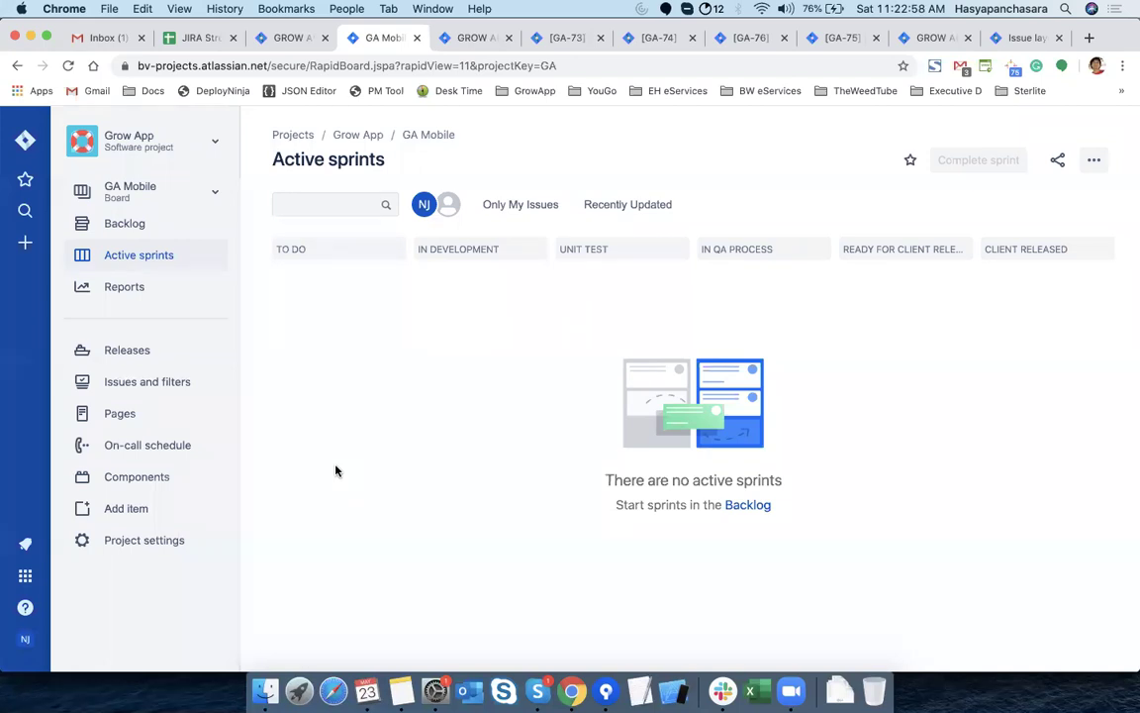
Switch back to the GA Mobile Bug Board and open bug GA-62
{"action": "left_click", "coordinate": [153, 188]}
{"action": "left_click", "coordinate": [181, 379]}
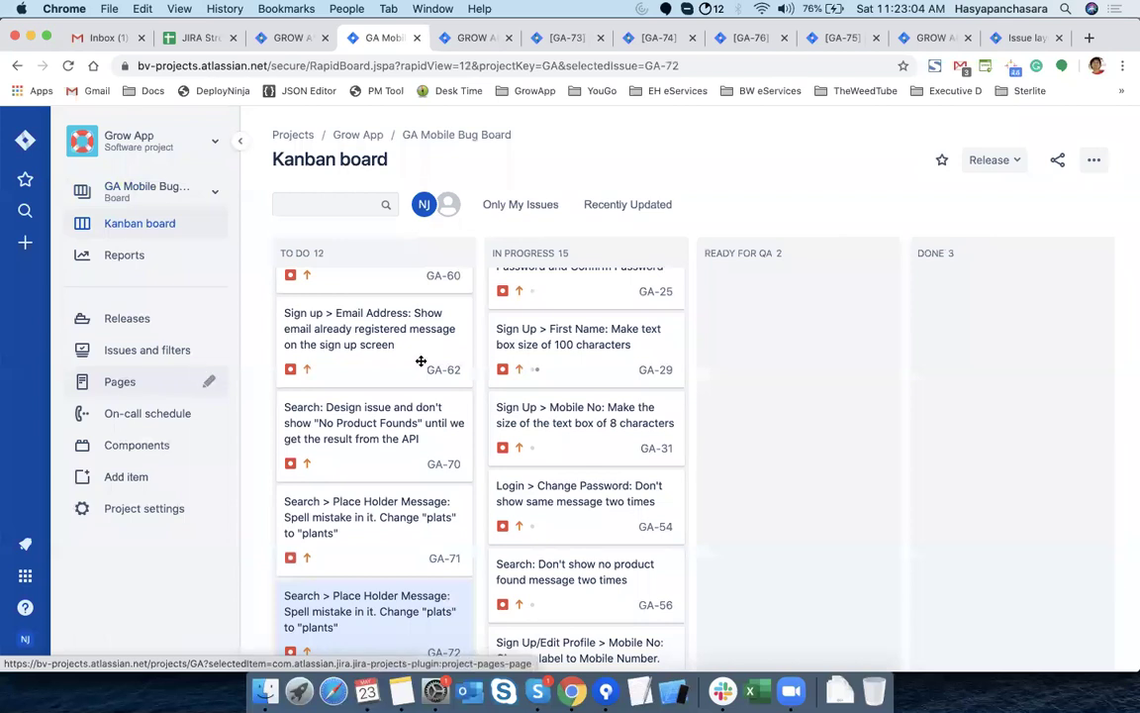
{"action": "left_click", "coordinate": [404, 319]}
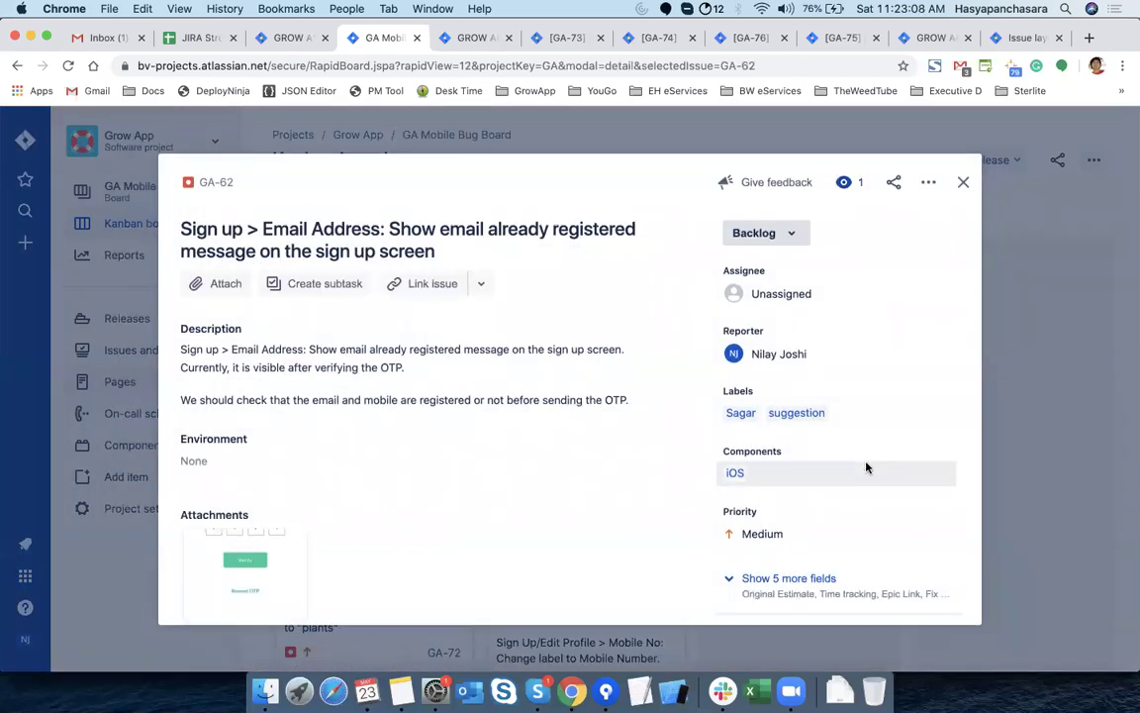
Reveal the five hidden fields on bug GA-62
{"action": "scroll", "coordinate": [861, 463], "scroll_direction": "down", "scroll_amount": 5}
{"action": "left_click", "coordinate": [777, 321]}
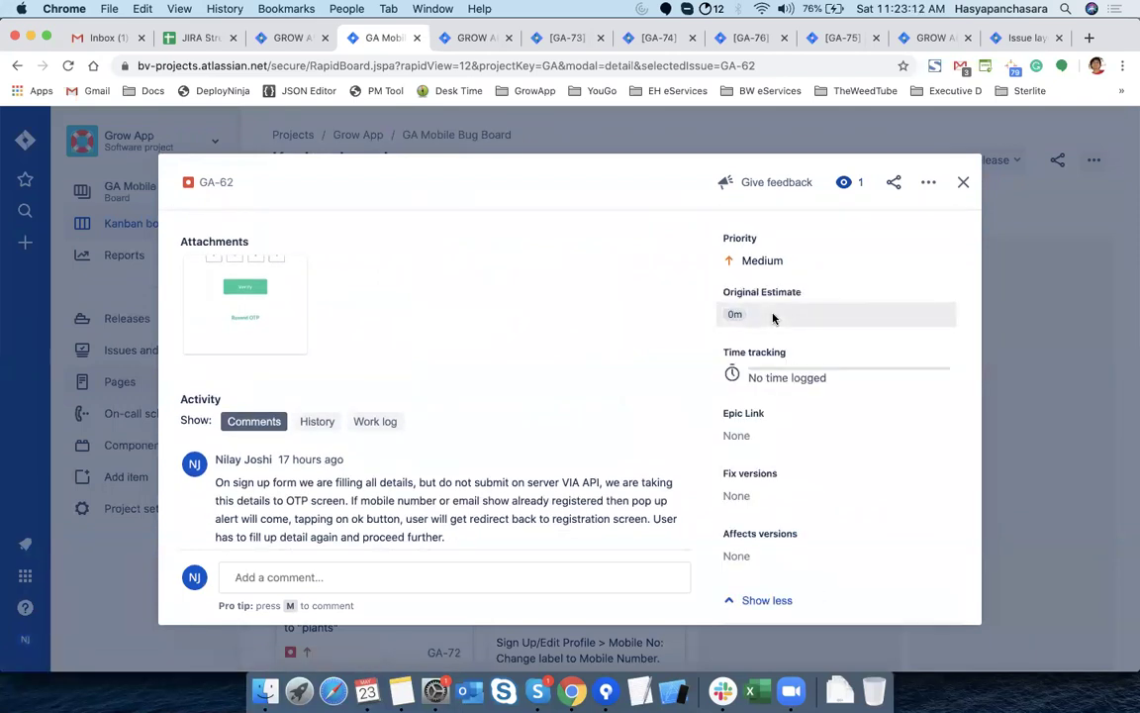
{"action": "scroll", "coordinate": [775, 317], "scroll_direction": "up", "scroll_amount": 5}
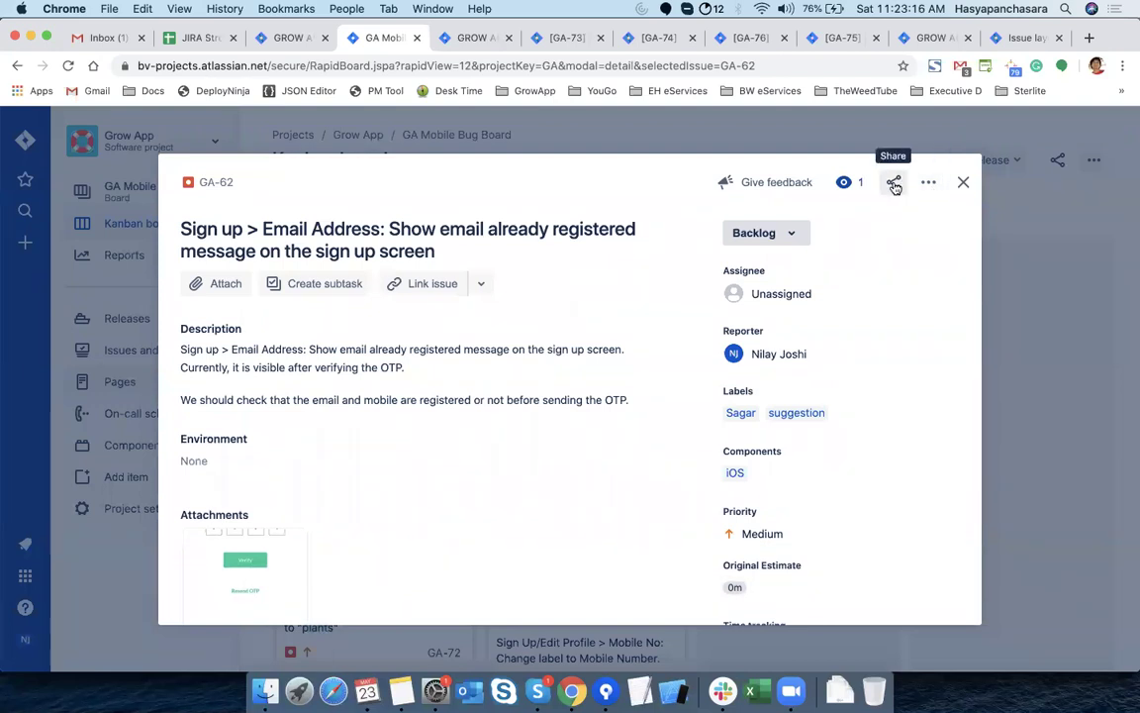
Check GA-62's current watchers and search for a teammate's name to add as watcher
{"action": "left_click", "coordinate": [894, 186]}
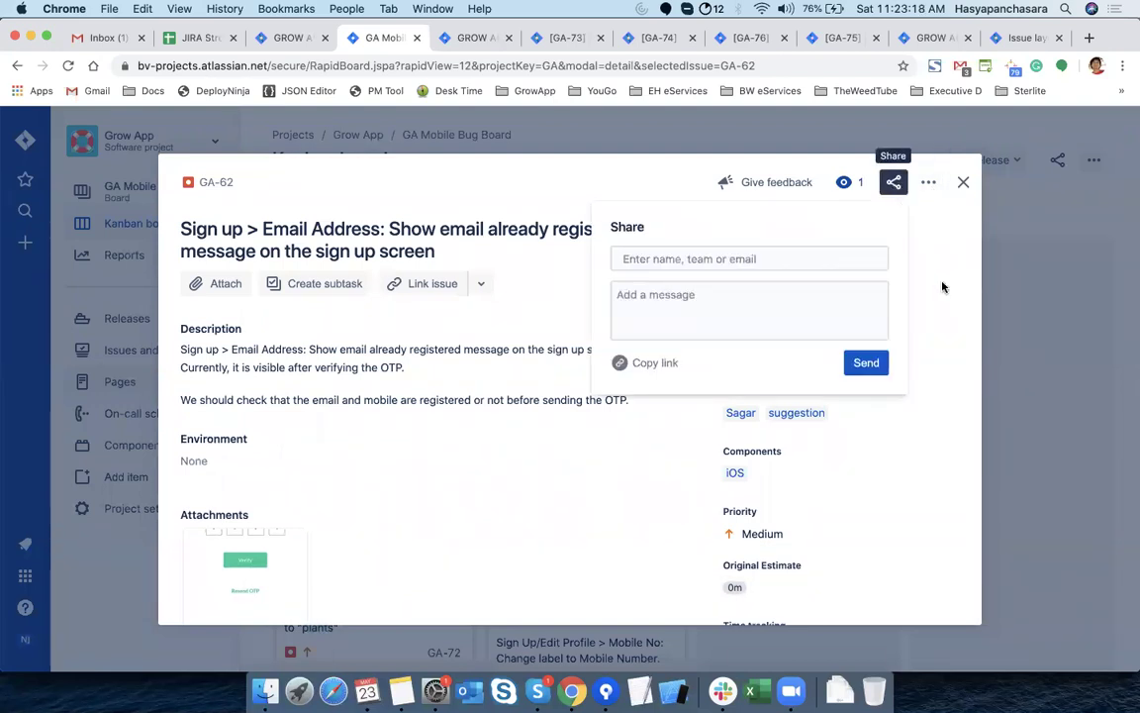
{"action": "left_click", "coordinate": [850, 183]}
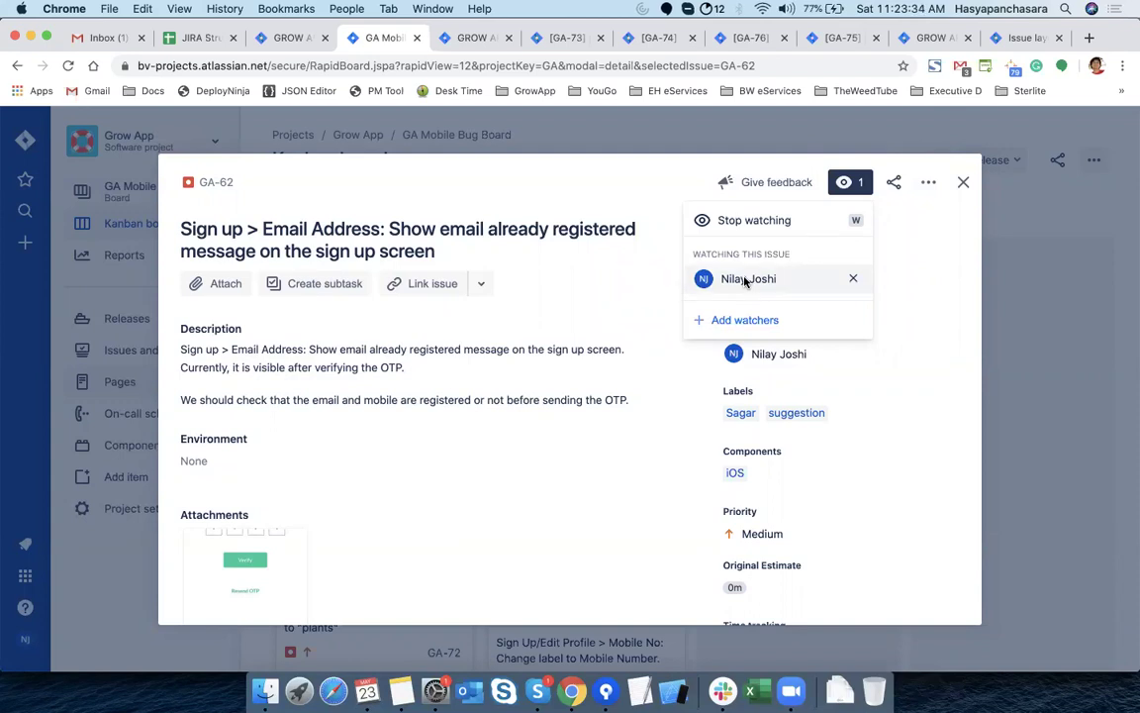
{"action": "left_click", "coordinate": [747, 321]}
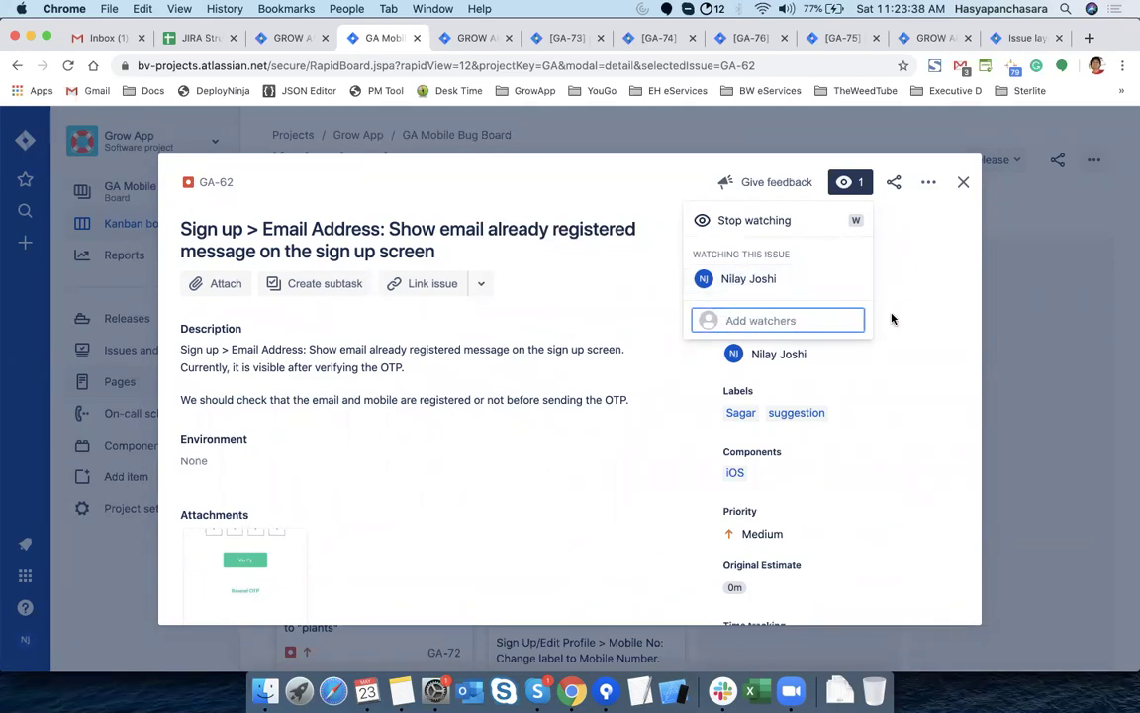
{"action": "type", "text": "Amit"}
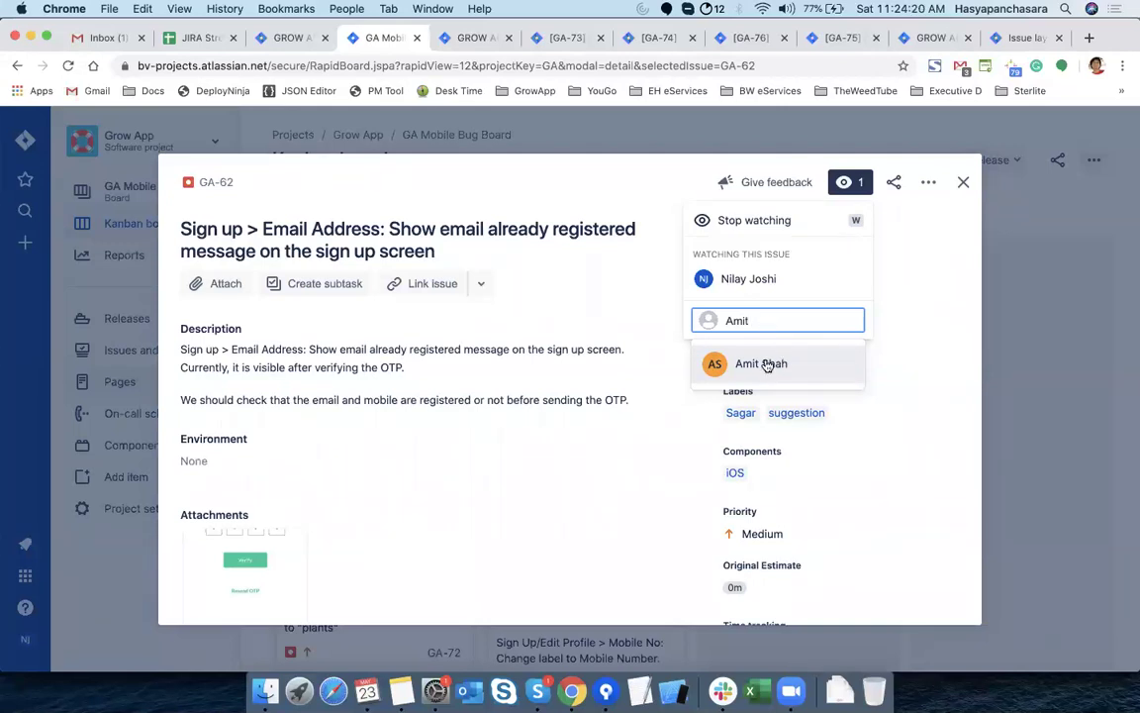
Dismiss the watcher list, then close and reopen GA-62's details
{"action": "left_click", "coordinate": [963, 187]}
{"action": "left_click", "coordinate": [964, 186]}
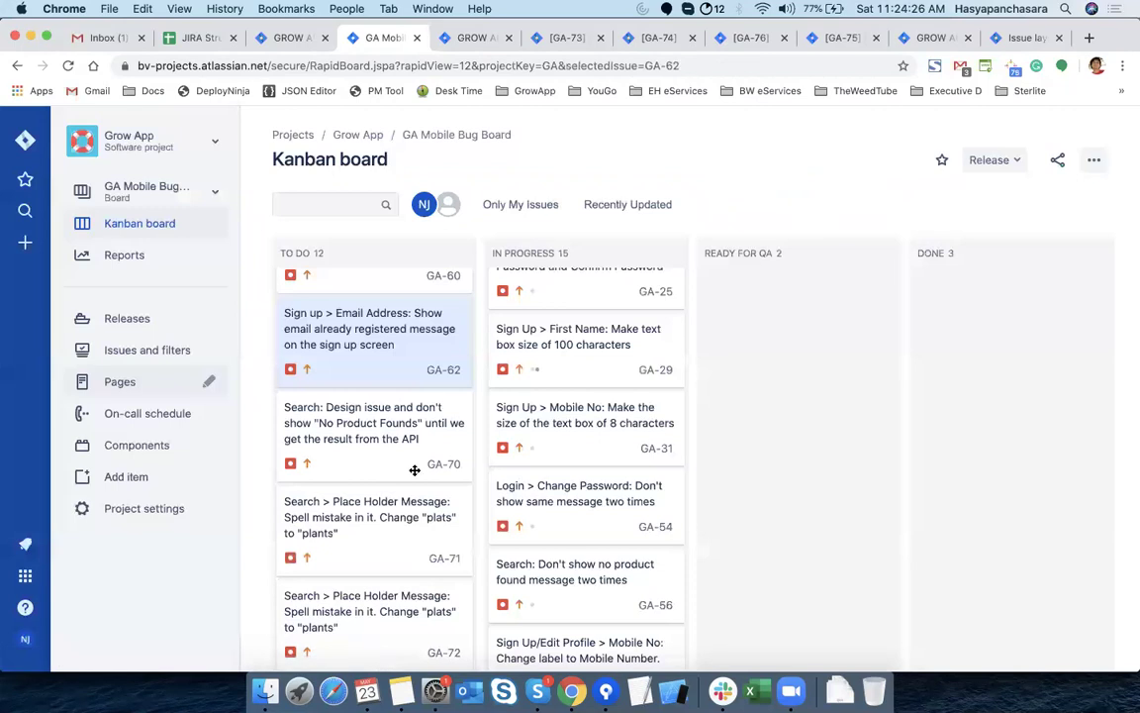
{"action": "left_click", "coordinate": [351, 330]}
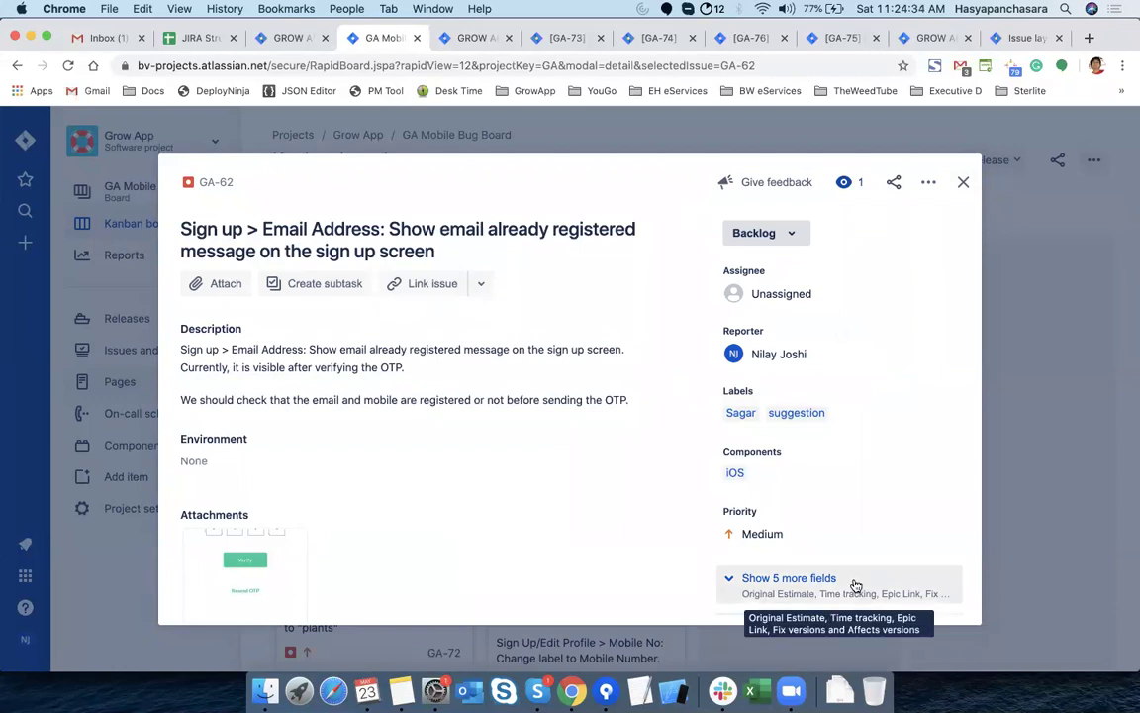
{"action": "scroll", "coordinate": [854, 584], "scroll_direction": "down", "scroll_amount": 5}
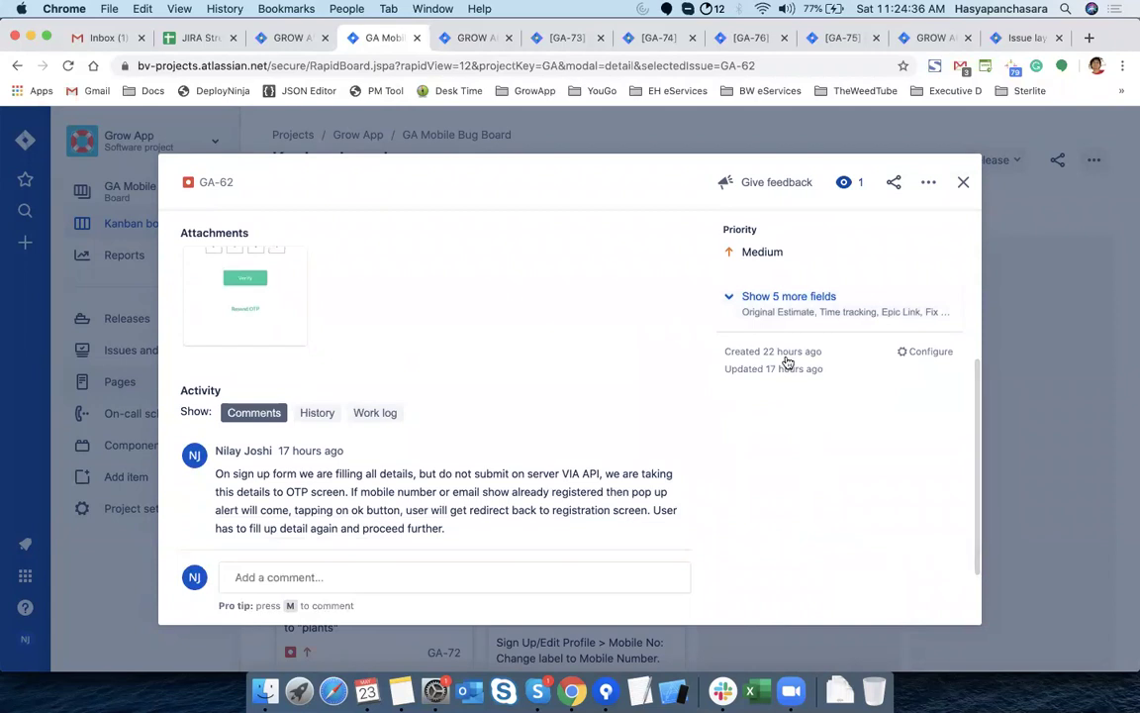
{"action": "scroll", "coordinate": [489, 435], "scroll_direction": "up", "scroll_amount": 3}
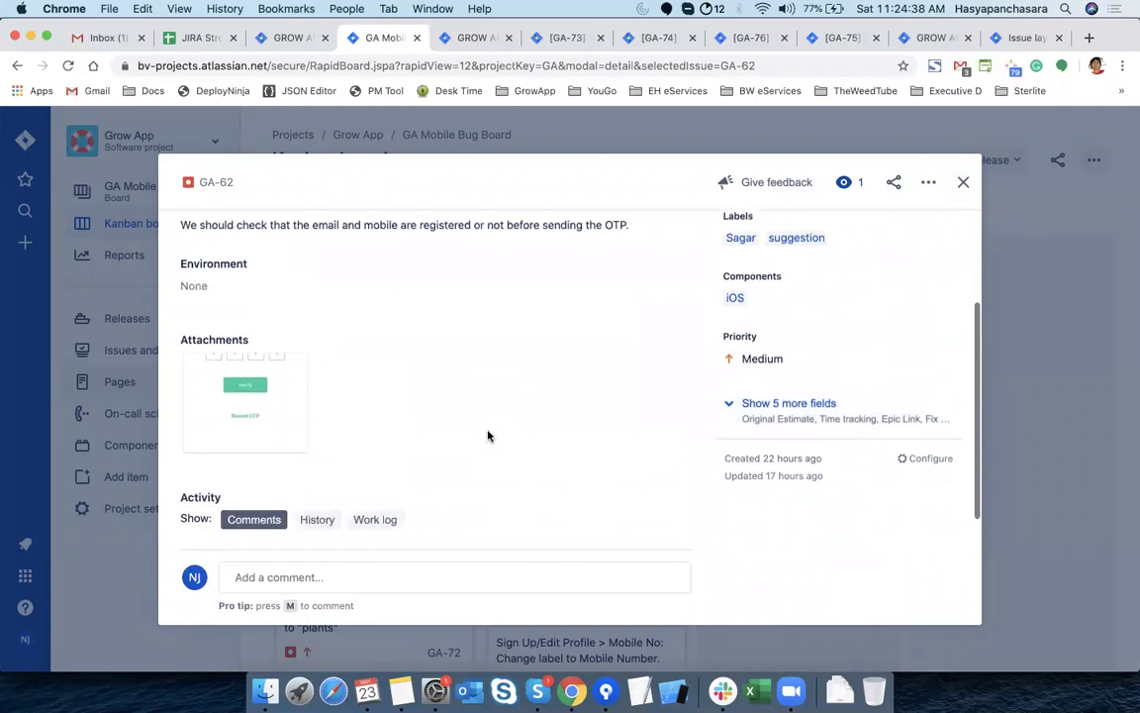
{"action": "scroll", "coordinate": [489, 436], "scroll_direction": "down", "scroll_amount": 1}
Review GA-62's Work log and History tabs, then close the issue
{"action": "left_click", "coordinate": [383, 484]}
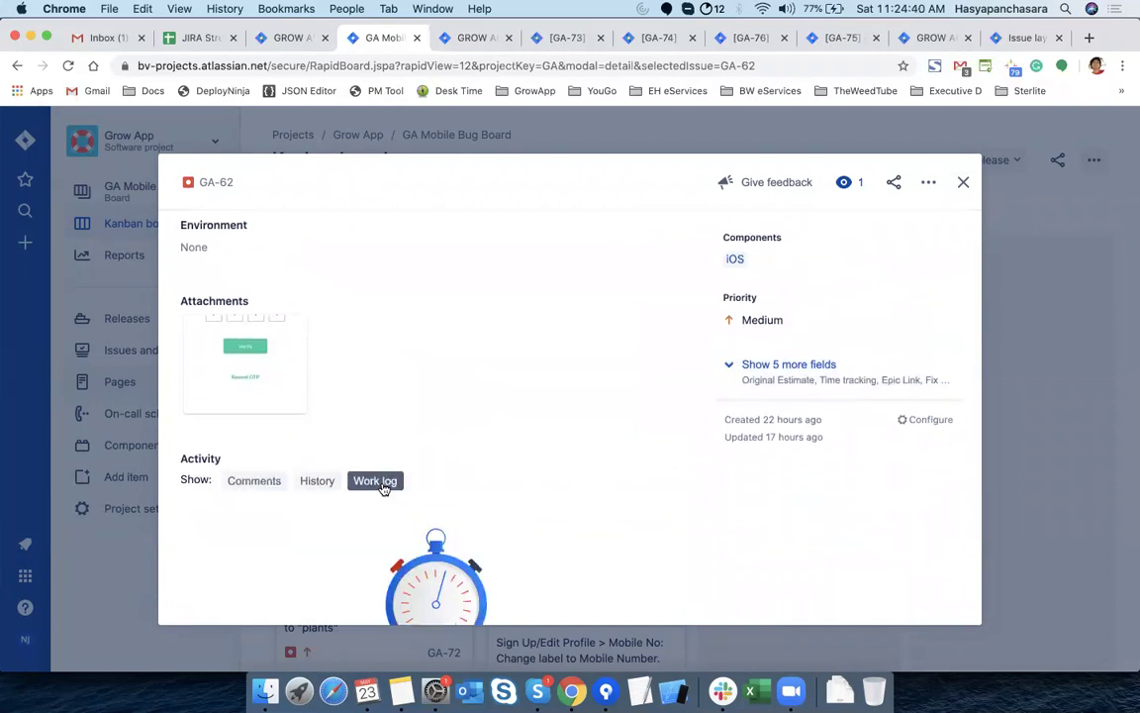
{"action": "left_click", "coordinate": [318, 481]}
{"action": "scroll", "coordinate": [474, 417], "scroll_direction": "down", "scroll_amount": 1}
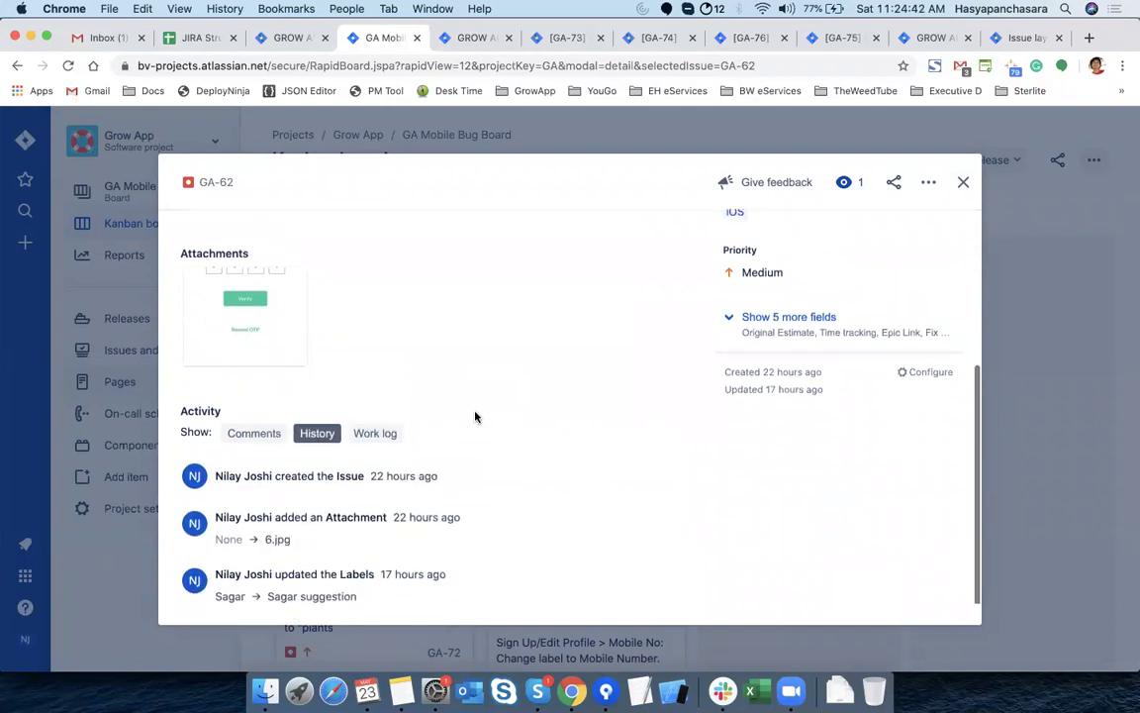
{"action": "scroll", "coordinate": [475, 416], "scroll_direction": "down", "scroll_amount": 1}
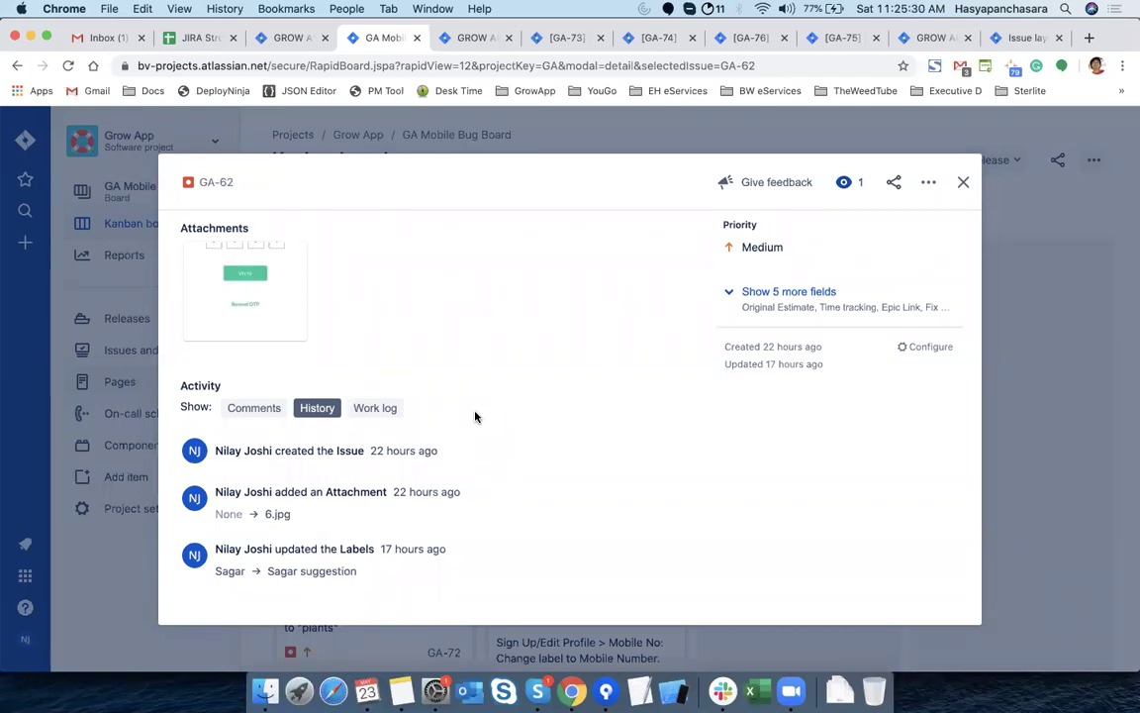
{"action": "left_click", "coordinate": [962, 184]}
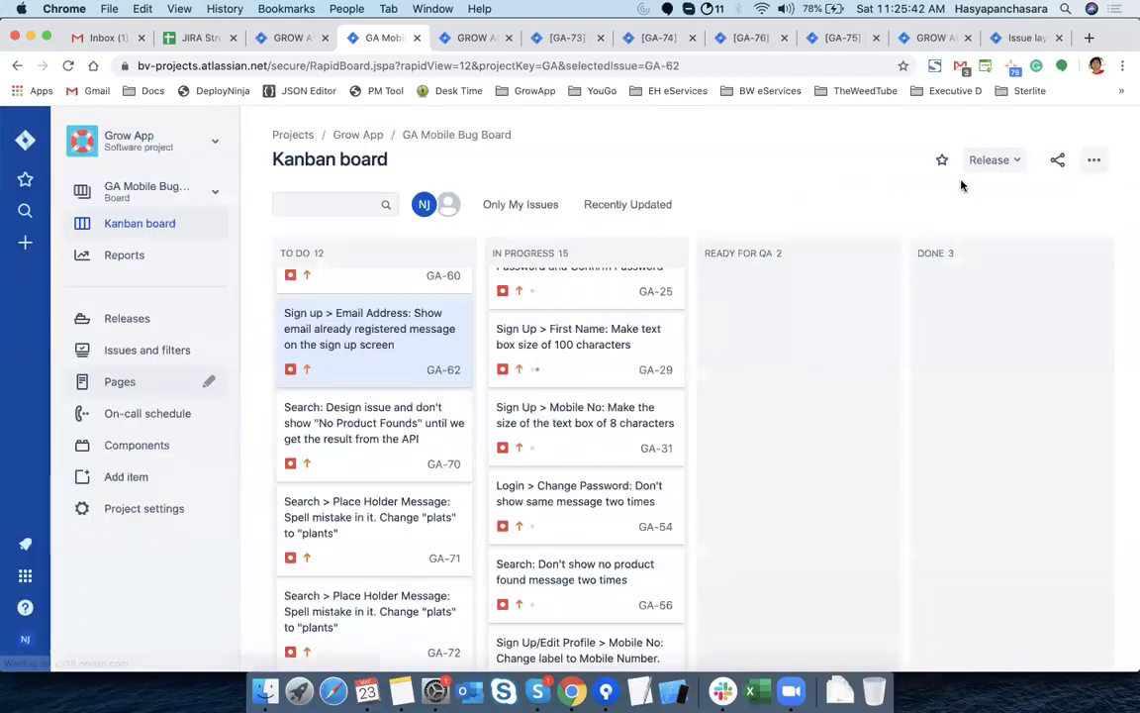
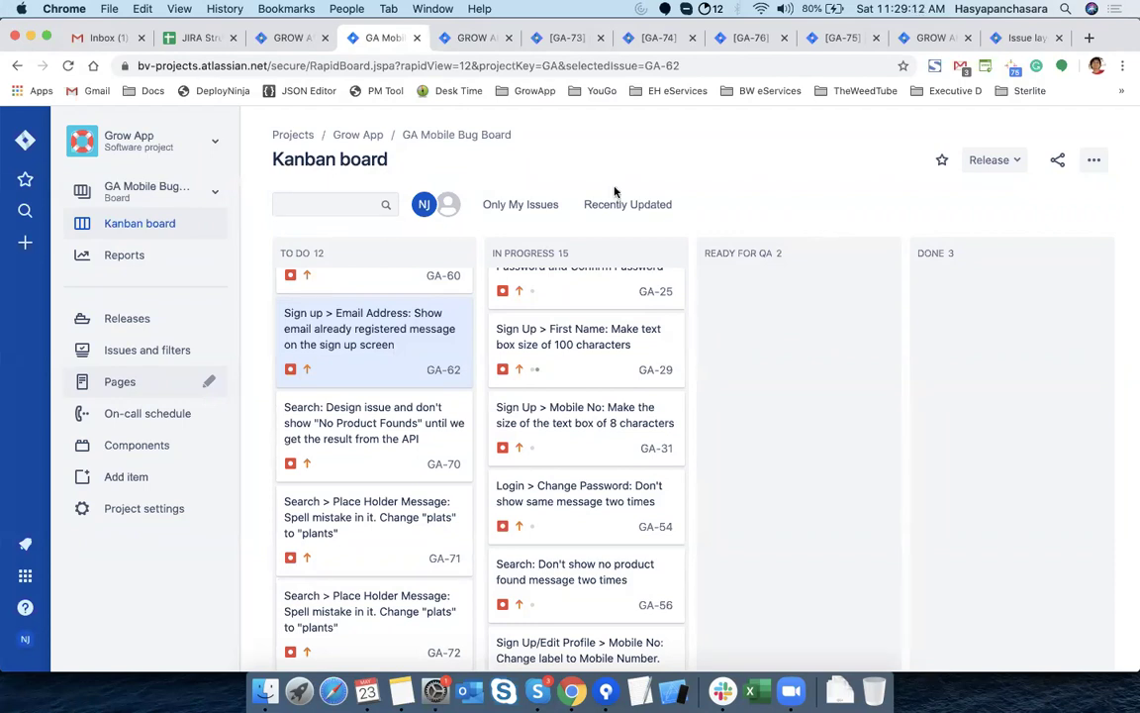
Open issue GA-21, the sign-up validation message bug, from the top of the GA Mobile Bug Board
{"action": "left_click", "coordinate": [182, 200]}
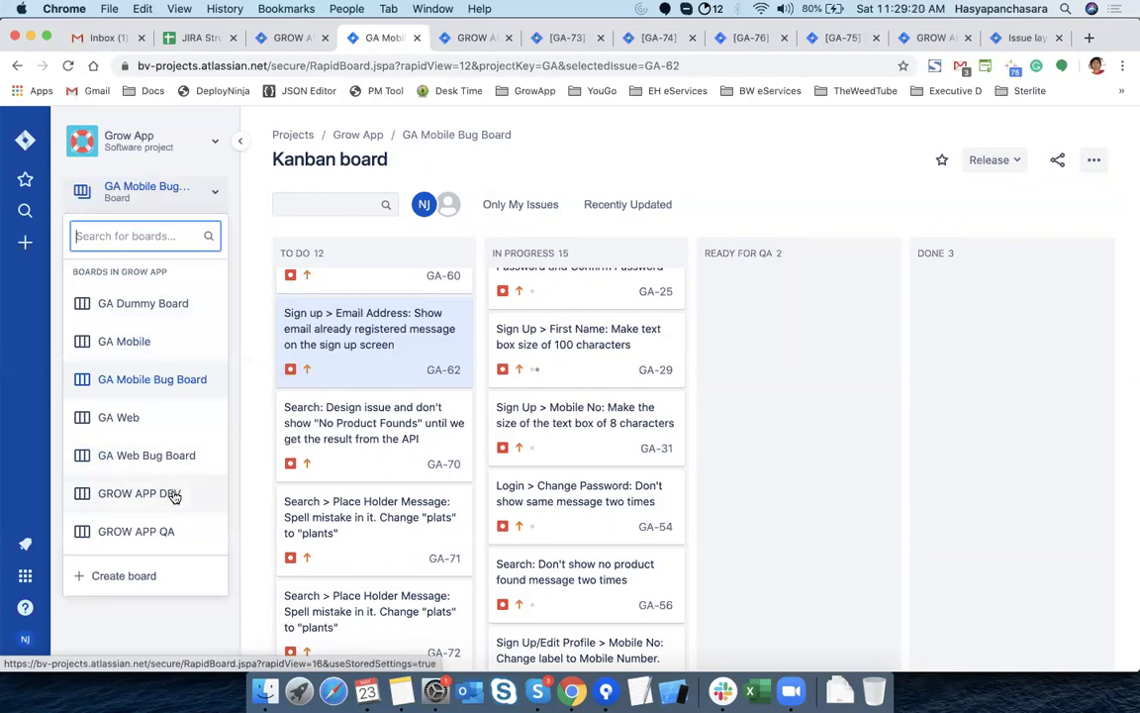
{"action": "left_click", "coordinate": [525, 145]}
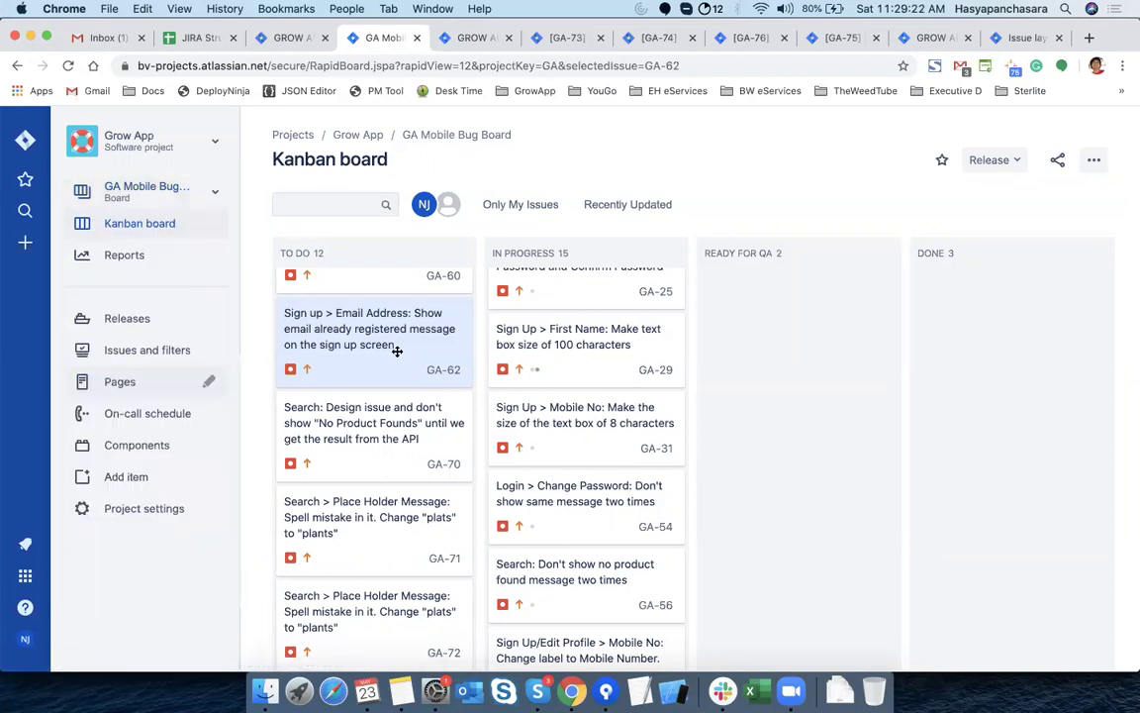
{"action": "scroll", "coordinate": [461, 436], "scroll_direction": "up", "scroll_amount": 10}
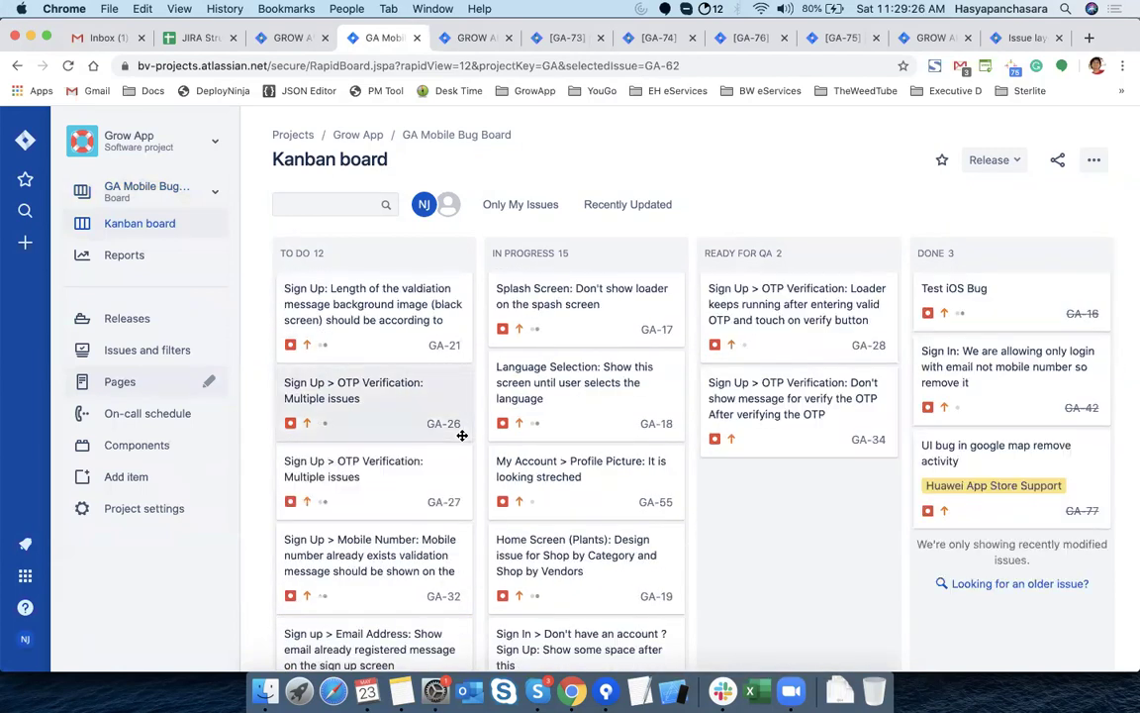
{"action": "left_click", "coordinate": [367, 313]}
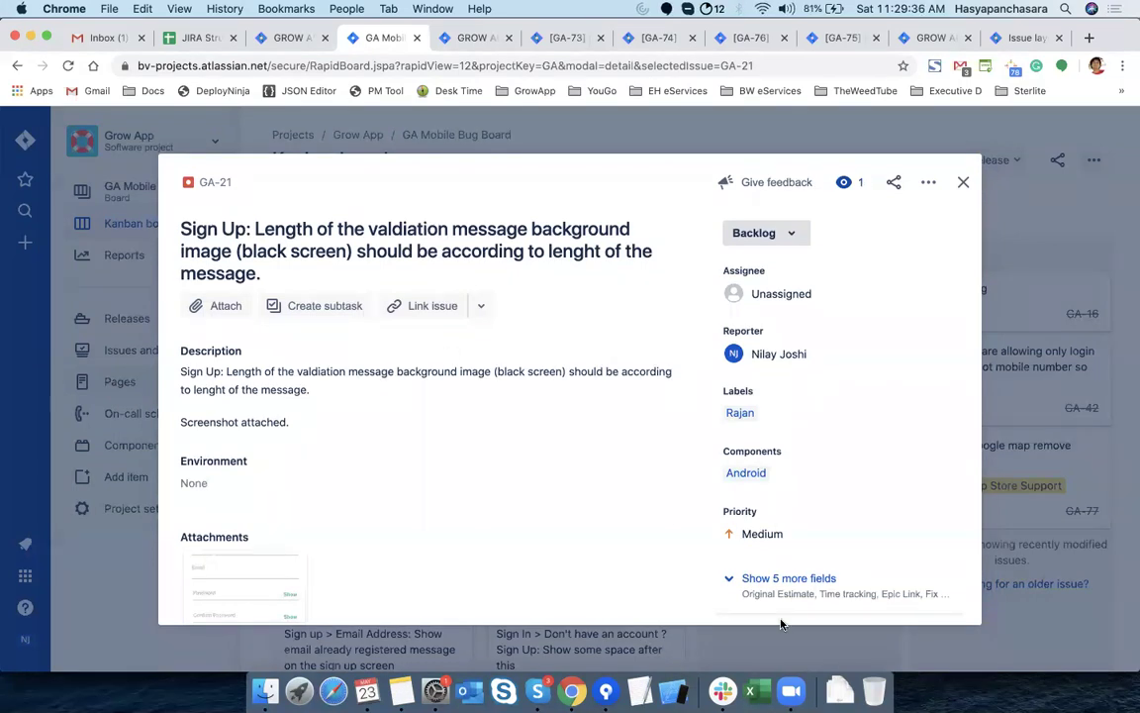
Reveal GA-21's five hidden fields, review its Activity comment, and close the issue
{"action": "left_click", "coordinate": [789, 579]}
{"action": "scroll", "coordinate": [795, 484], "scroll_direction": "down", "scroll_amount": 5}
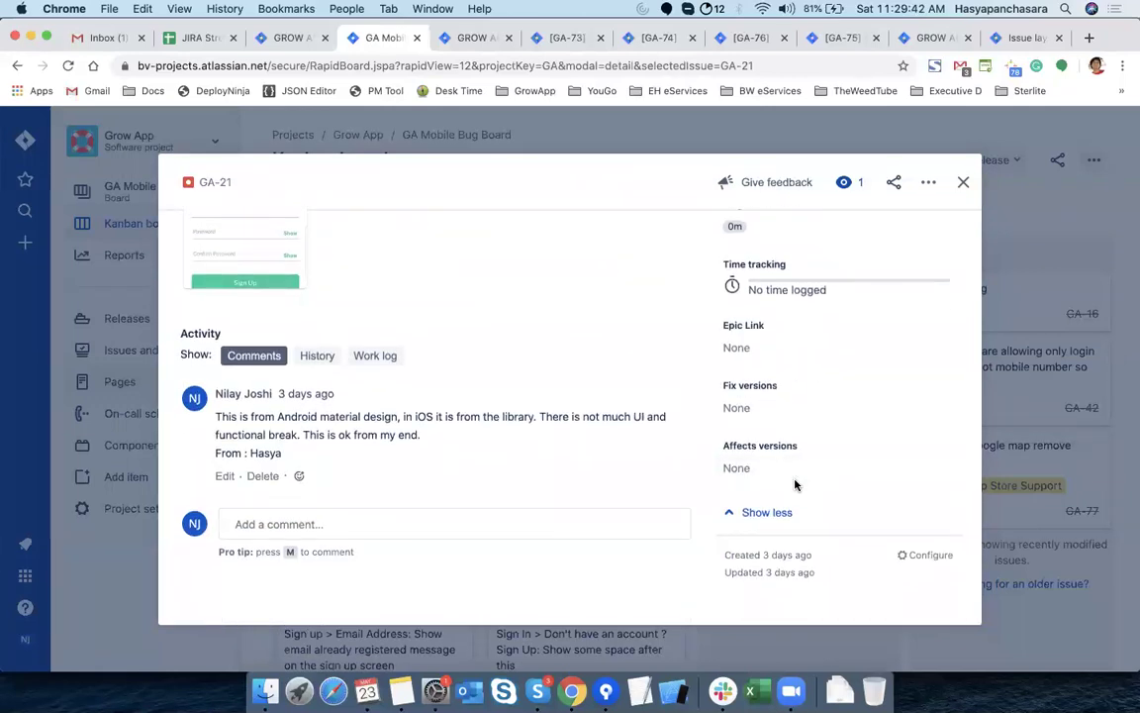
{"action": "left_click", "coordinate": [964, 182]}
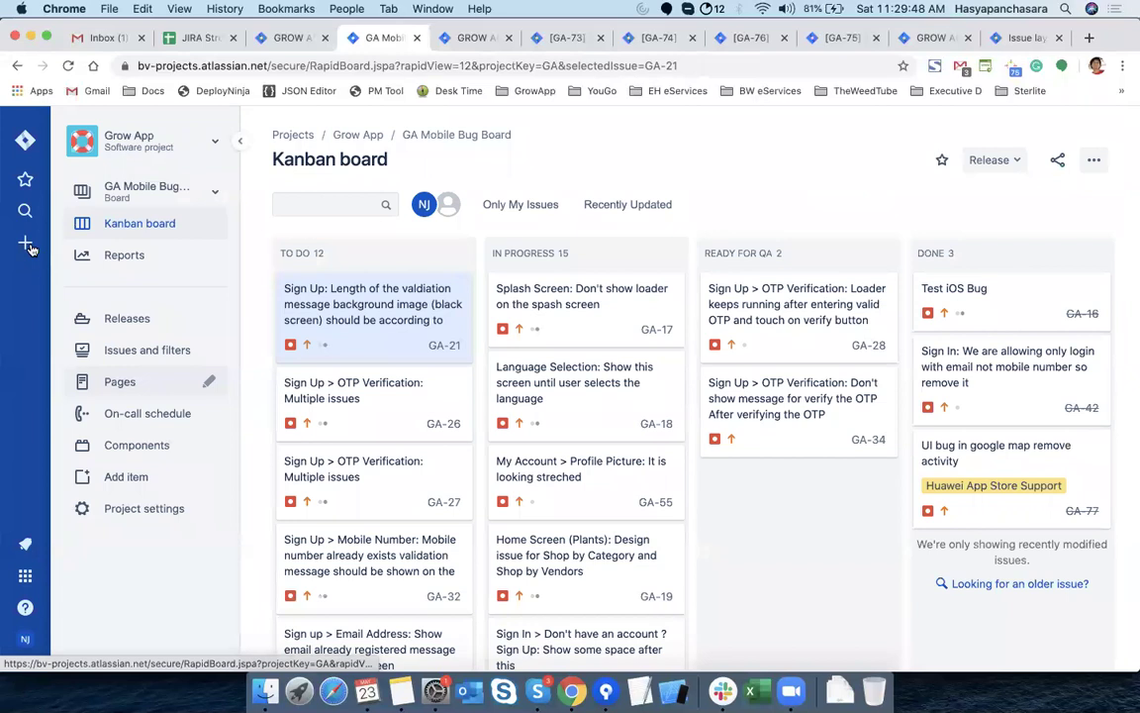
Switch the board to GROW APP DEV, then to the GA Web board
{"action": "left_click", "coordinate": [173, 195]}
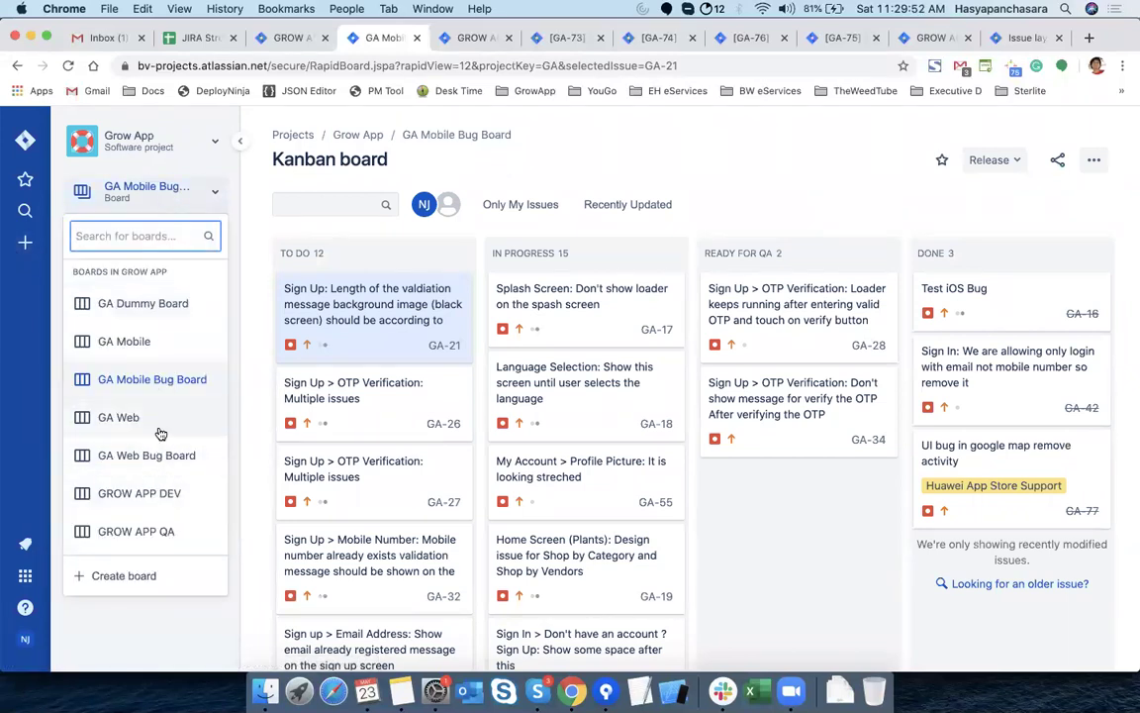
{"action": "left_click", "coordinate": [178, 494]}
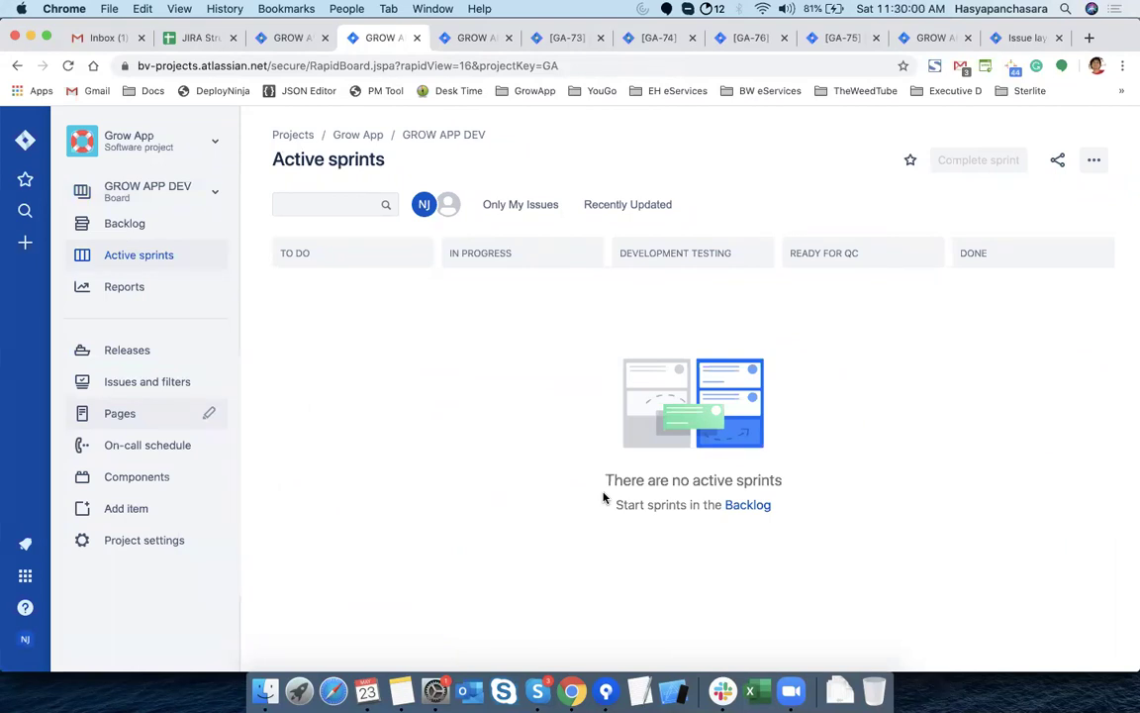
{"action": "left_click", "coordinate": [184, 194]}
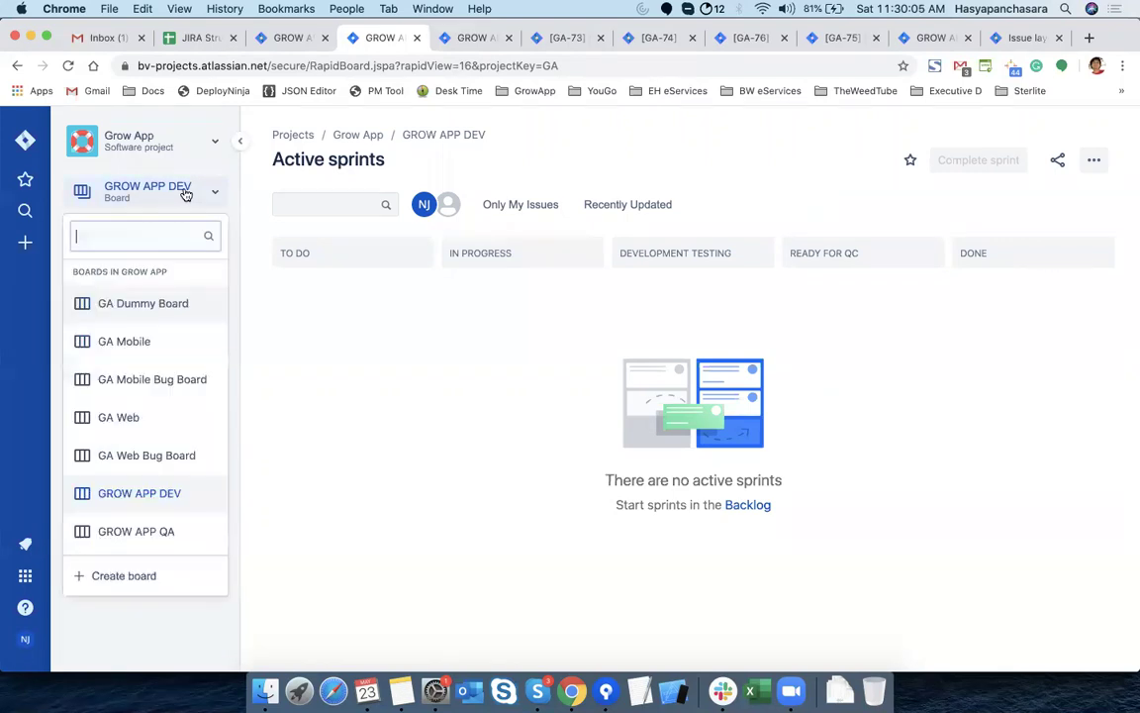
{"action": "left_click", "coordinate": [205, 419]}
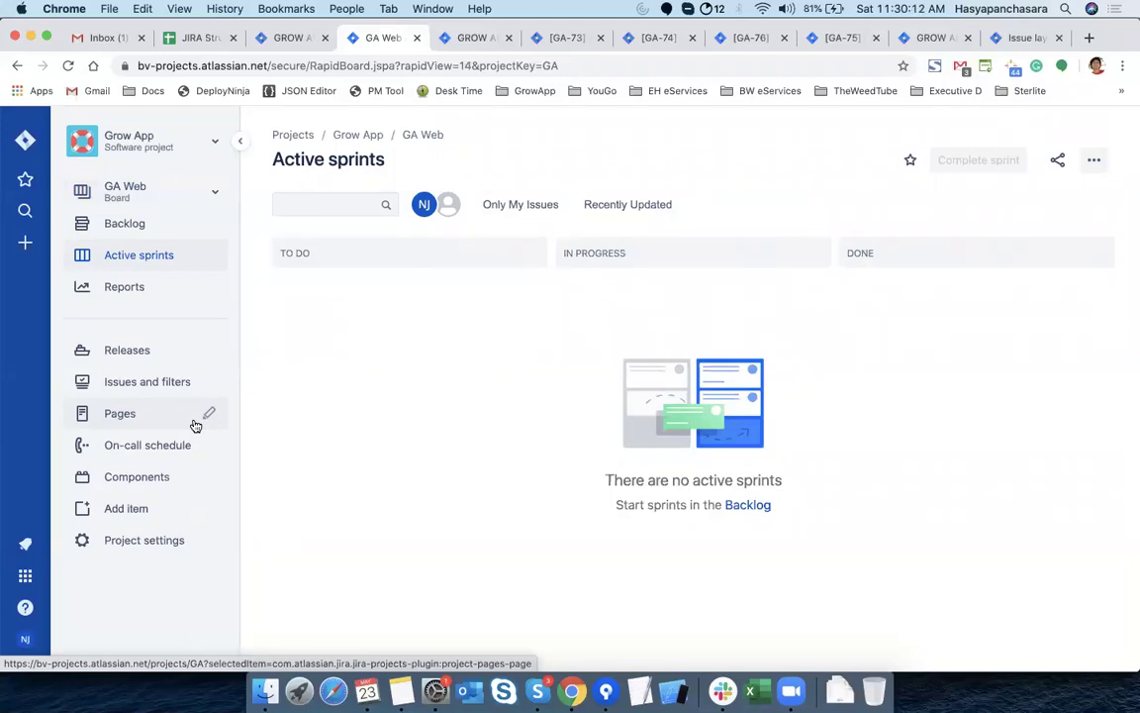
Open GA-1 'Home Page' from the GA Web backlog as a full issue page
{"action": "left_click", "coordinate": [131, 225]}
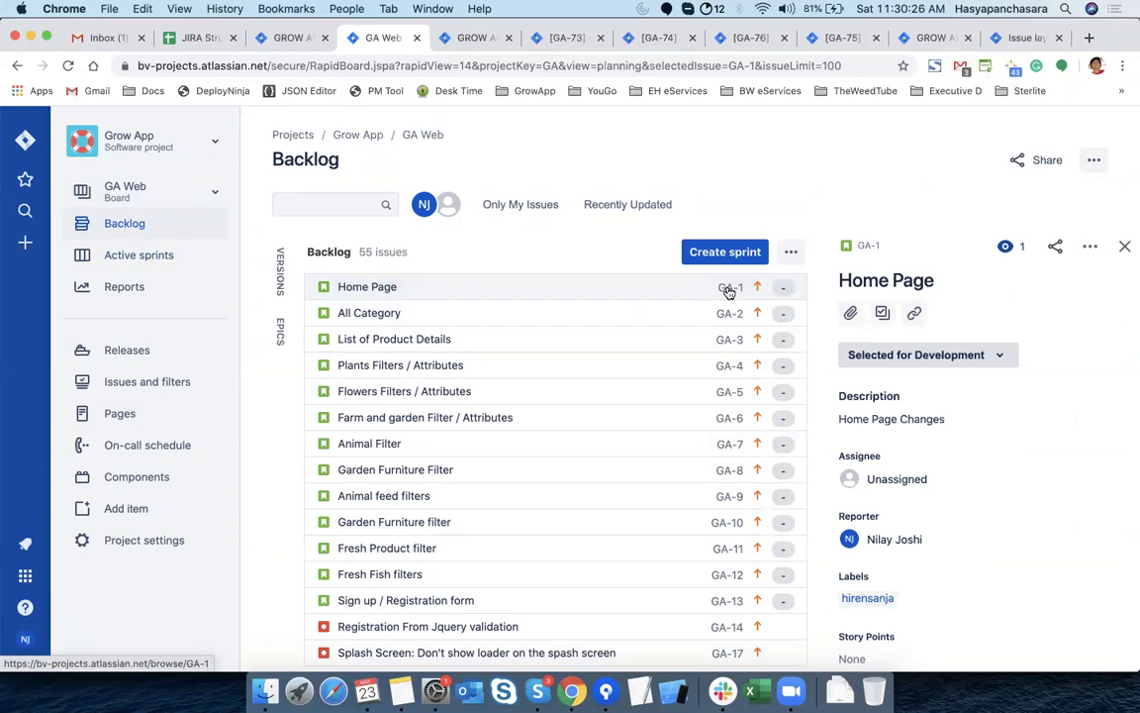
{"action": "left_click", "coordinate": [463, 297]}
{"action": "left_click", "coordinate": [371, 291], "text": "super"}
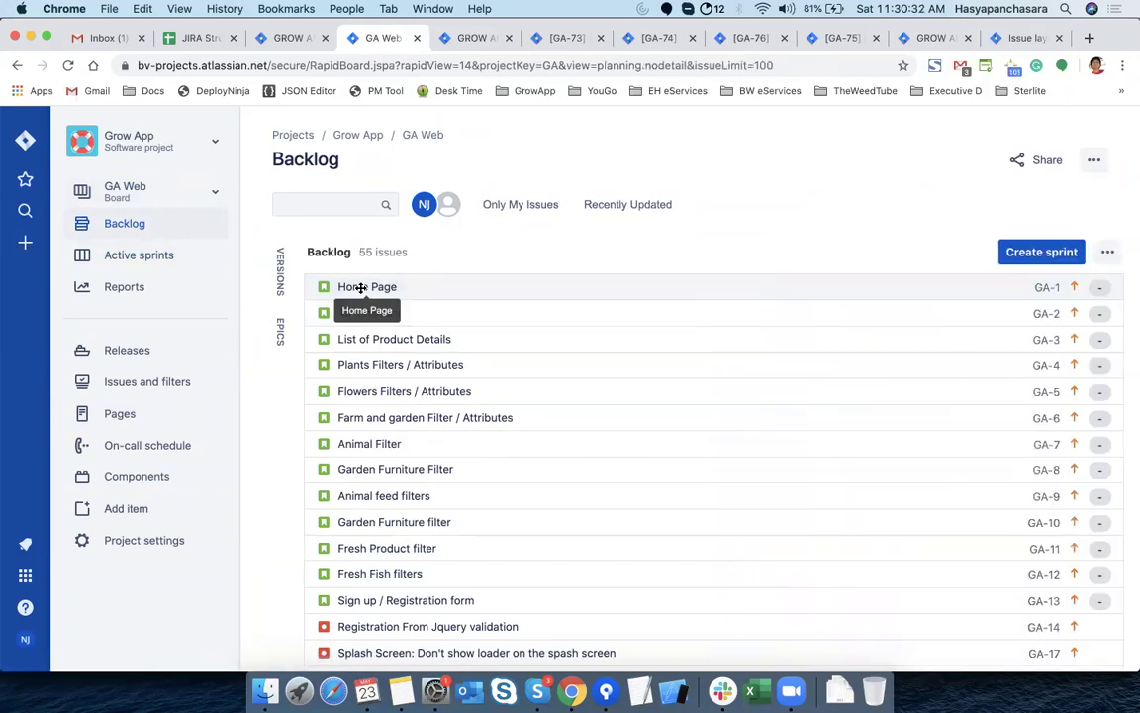
{"action": "left_click", "coordinate": [361, 287]}
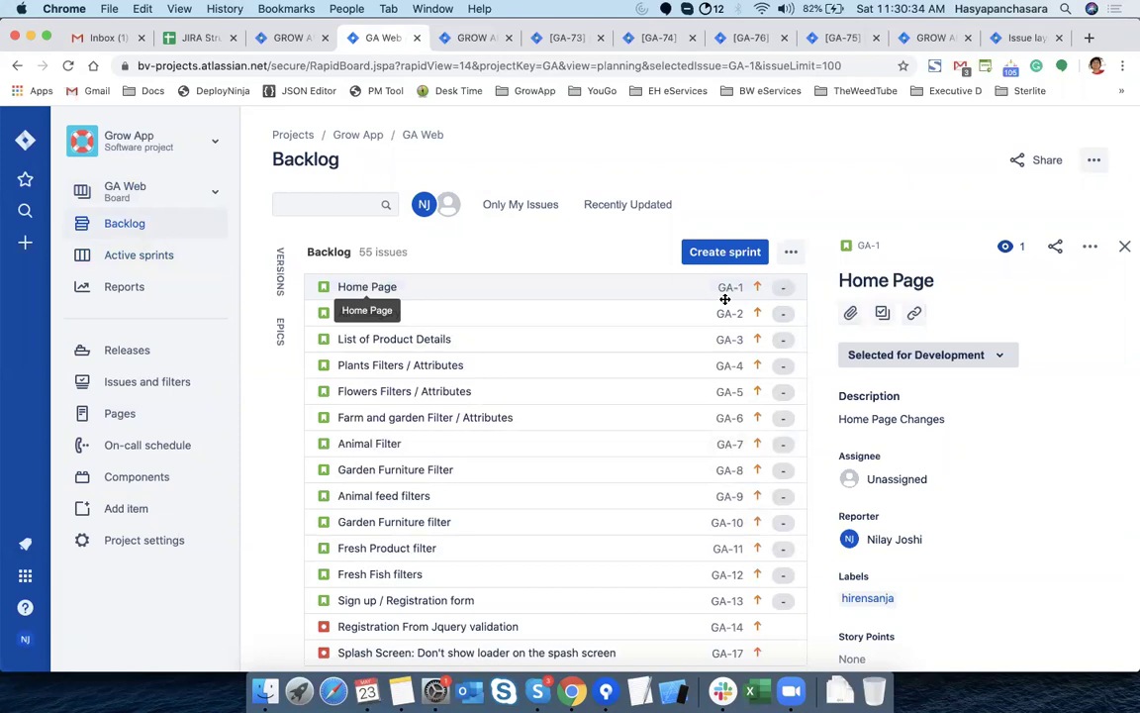
{"action": "left_click", "coordinate": [865, 247]}
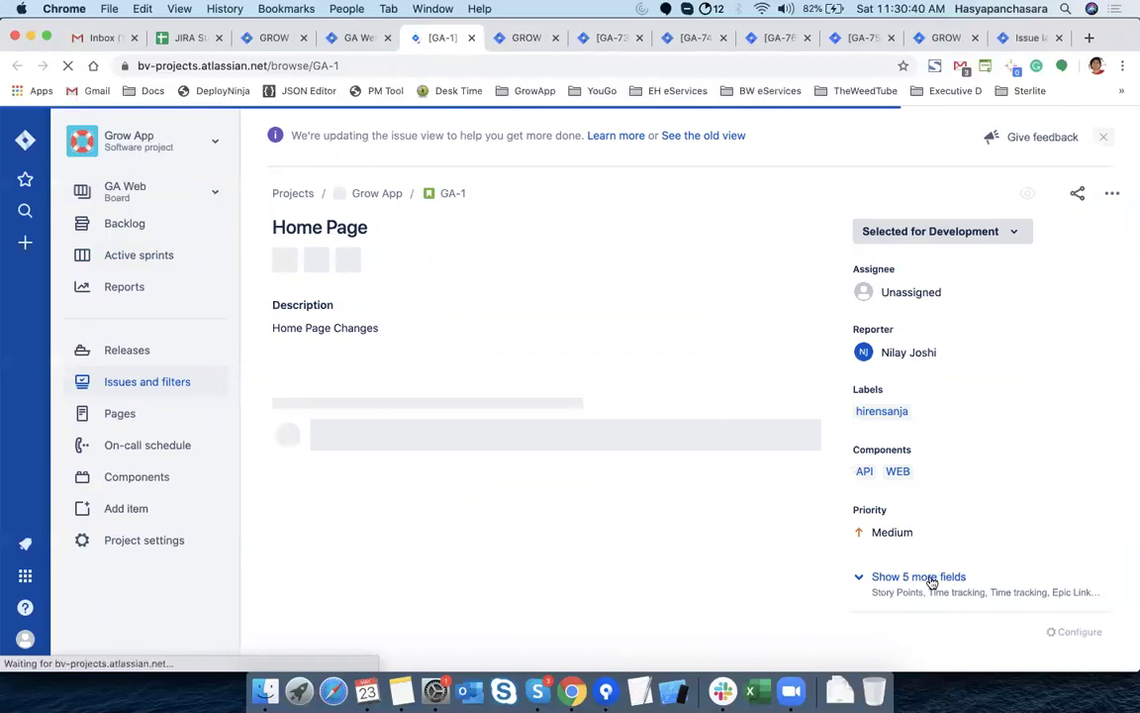
Reveal all of GA-1's fields, including Story Points, and read through its comment
{"action": "left_click", "coordinate": [899, 579]}
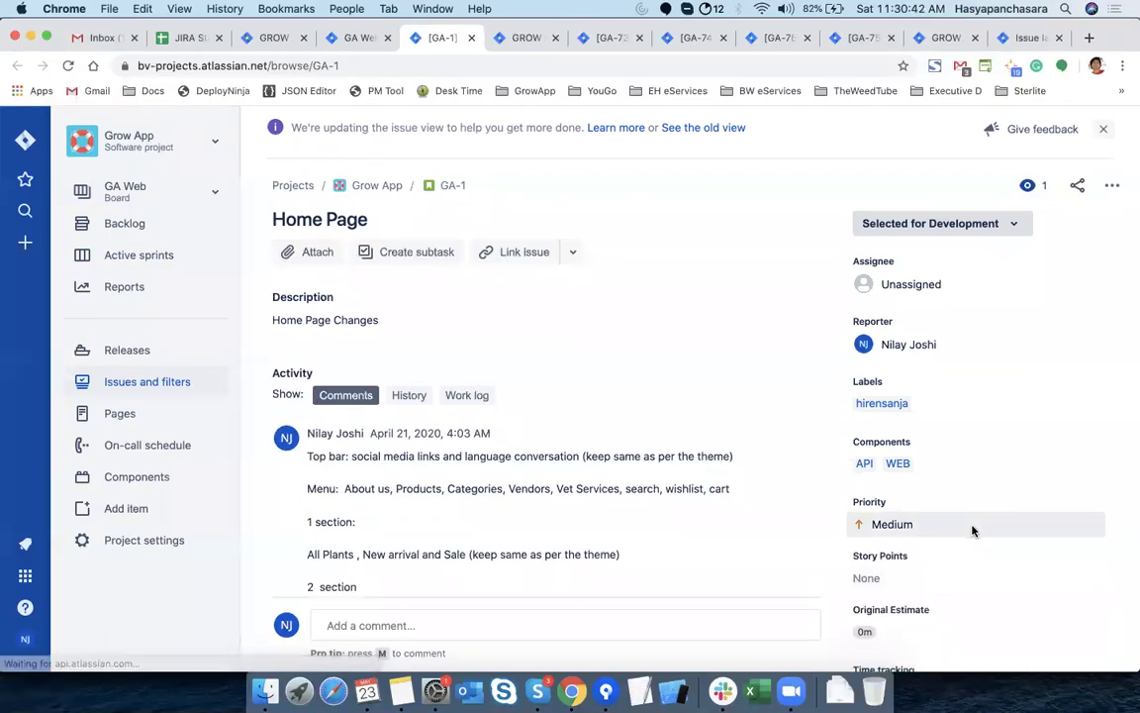
{"action": "scroll", "coordinate": [972, 532], "scroll_direction": "down", "scroll_amount": 7}
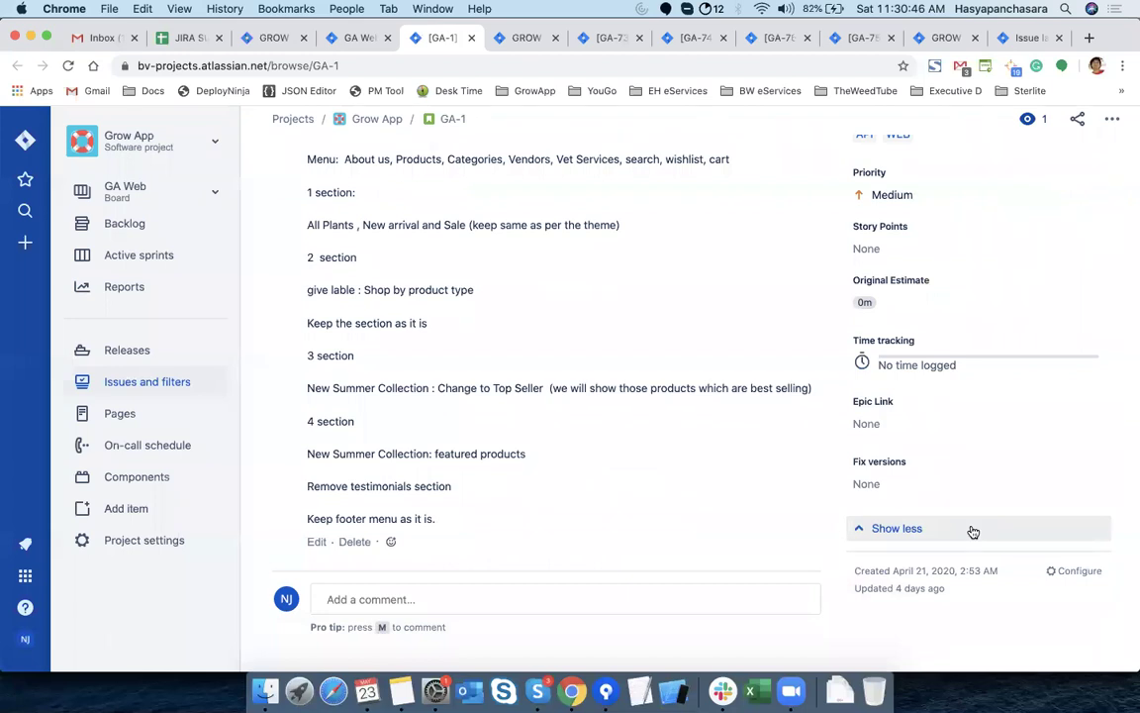
{"action": "scroll", "coordinate": [973, 532], "scroll_direction": "up", "scroll_amount": 3}
{"action": "scroll", "coordinate": [973, 531], "scroll_direction": "up", "scroll_amount": 3}
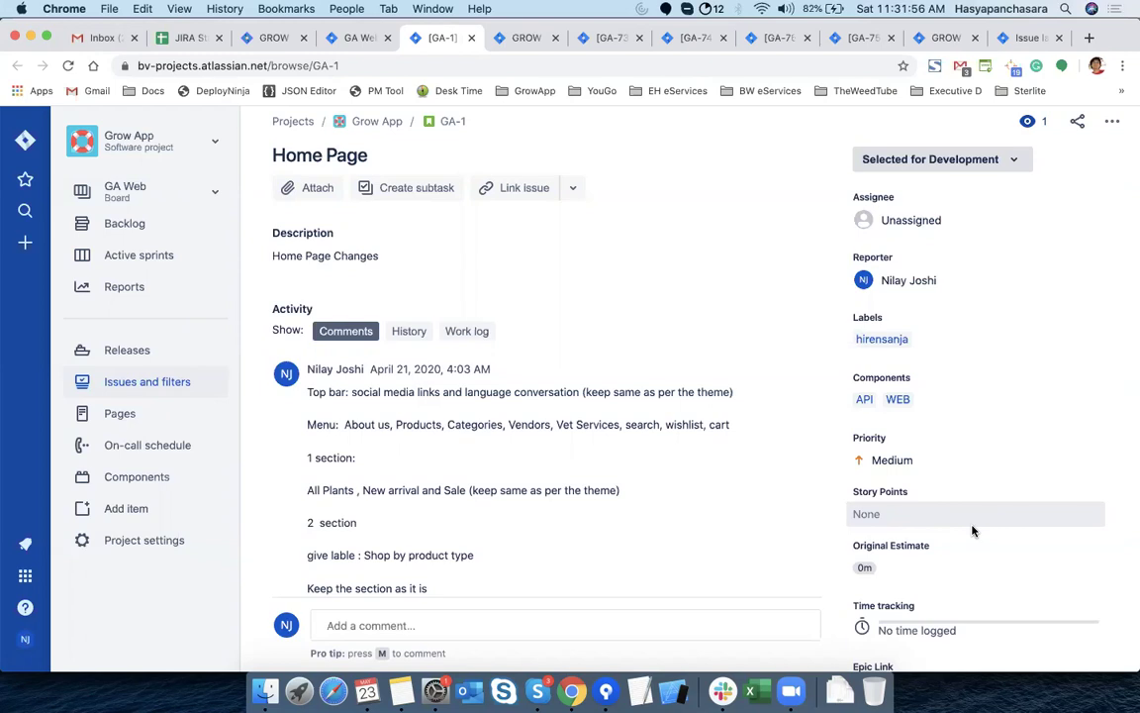
{"action": "scroll", "coordinate": [972, 532], "scroll_direction": "down", "scroll_amount": 5}
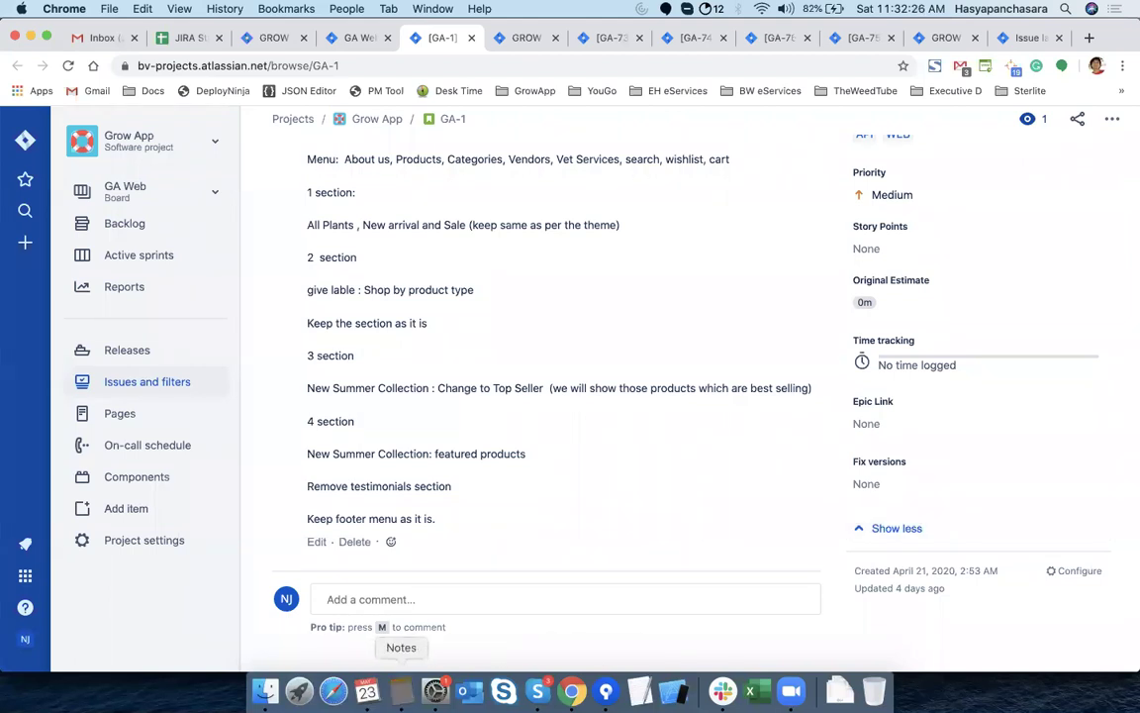
{"action": "left_click", "coordinate": [401, 691]}
Add a 'Story point' entry with dash lines below Time log in the outline
{"action": "left_click", "coordinate": [357, 416]}
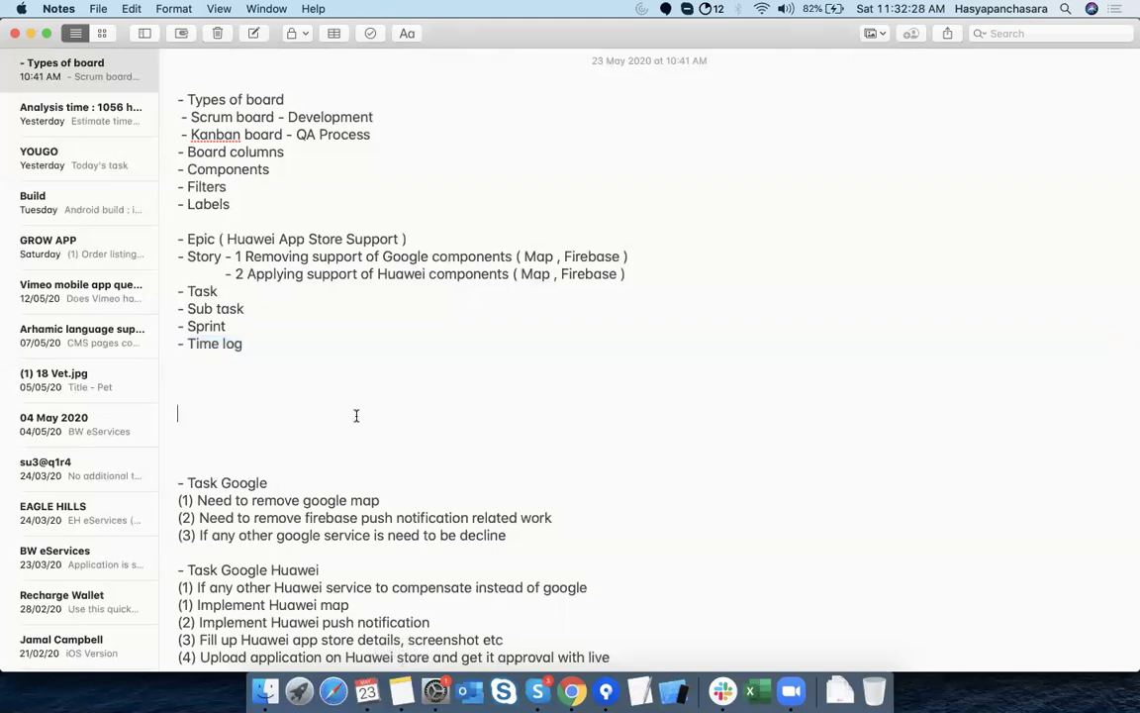
{"action": "type", "text": "Story point"}
{"action": "key", "text": "Return"}
{"action": "key", "text": "Up"}
{"action": "type", "text": "-"}
{"action": "key", "text": "Down"}
{"action": "type", "text": "-"}
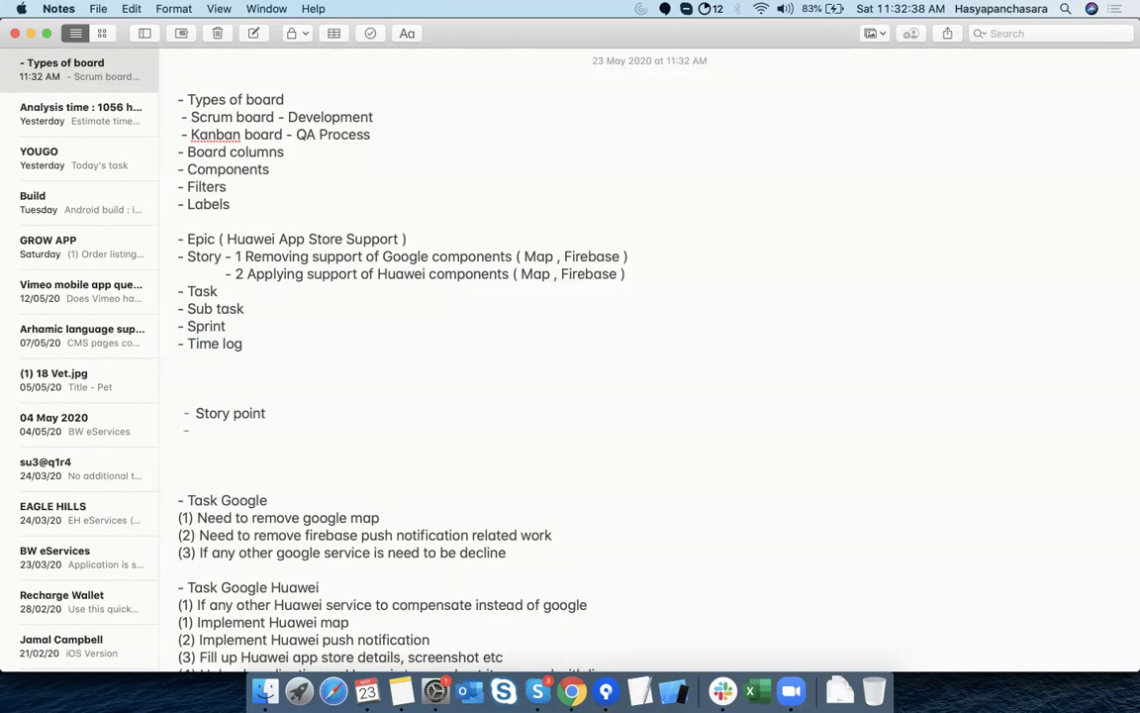
{"action": "key", "text": "super+Tab"}
{"action": "key", "text": "super+Tab"}
Delete the Huawei App Store Support note after Epic and both Story detail lines
{"action": "left_click_drag", "start_coordinate": [216, 239], "coordinate": [406, 239]}
{"action": "key", "text": "BackSpace"}
{"action": "left_click", "coordinate": [222, 256]}
{"action": "key", "text": "shift+super+Right"}
{"action": "key", "text": "BackSpace"}
{"action": "key", "text": "Down"}
{"action": "key", "text": "shift+super+Right"}
{"action": "key", "text": "BackSpace"}
{"action": "key", "text": "BackSpace"}
{"action": "key", "text": "BackSpace"}
{"action": "key", "text": "BackSpace"}
{"action": "key", "text": "BackSpace"}
{"action": "key", "text": "BackSpace"}
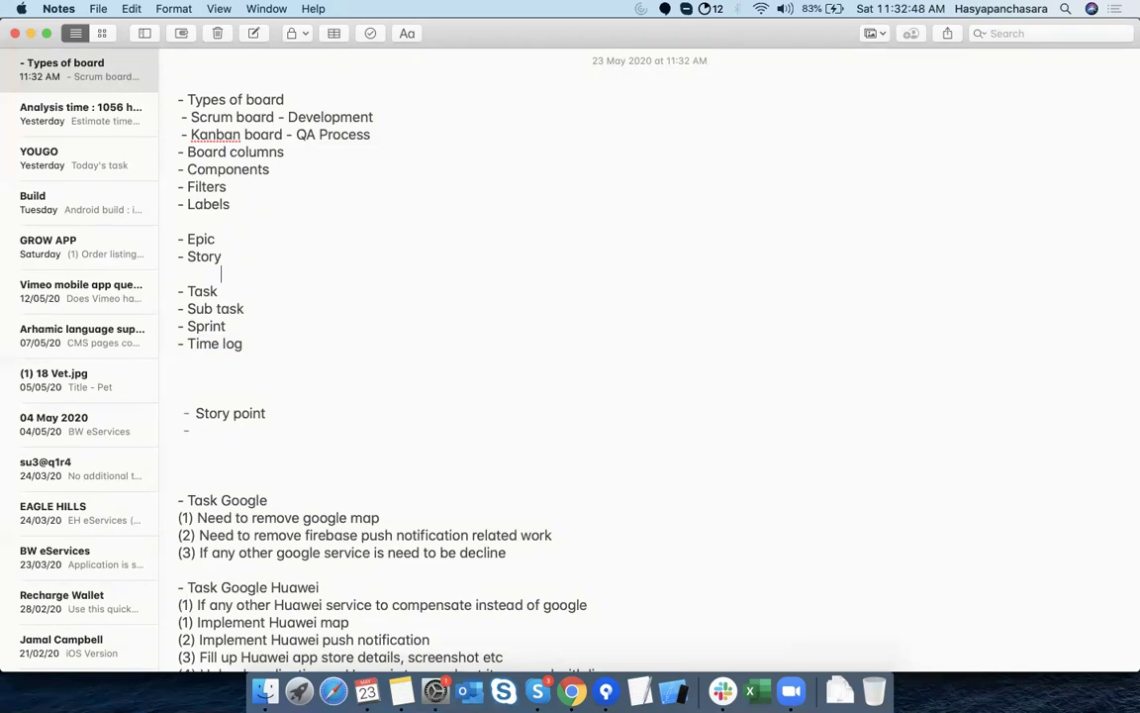
{"action": "key", "text": "BackSpace"}
{"action": "key", "text": "BackSpace"}
{"action": "key", "text": "BackSpace"}
{"action": "key", "text": "BackSpace"}
{"action": "key", "text": "BackSpace"}
{"action": "key", "text": "BackSpace"}
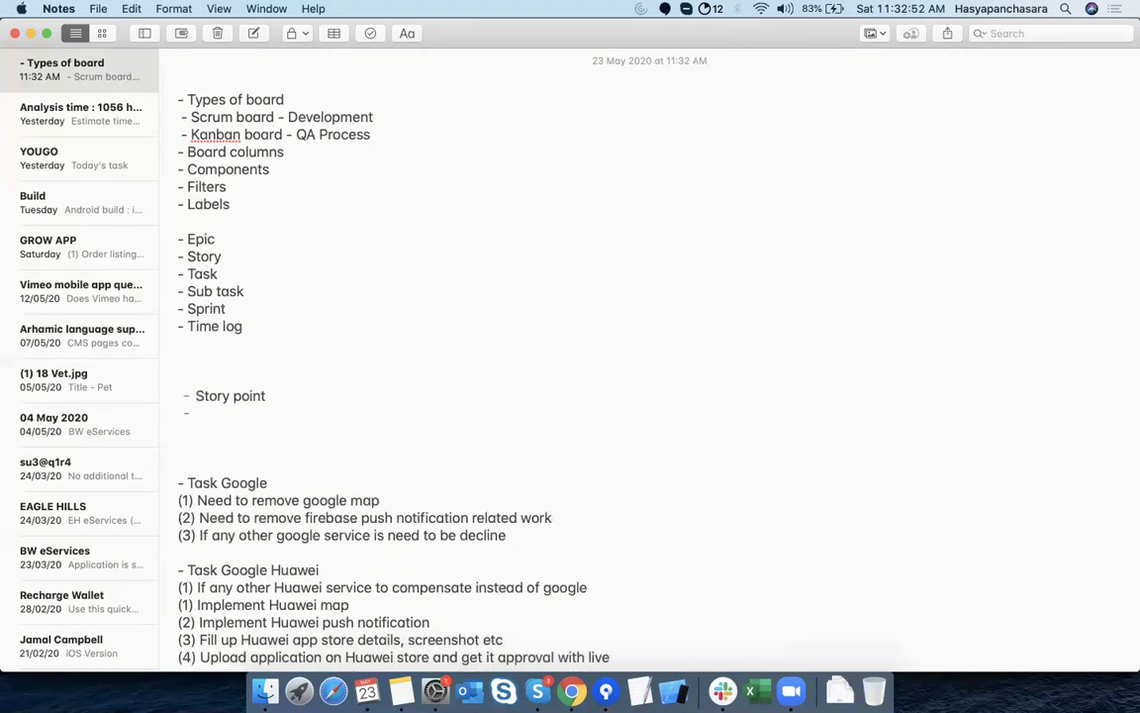
Remove the Scrum board and Kanban board sub-lines, then select the outline through Time log
{"action": "left_click", "coordinate": [191, 117]}
{"action": "key", "text": "shift+Down"}
{"action": "key", "text": "shift+Down"}
{"action": "key", "text": "BackSpace"}
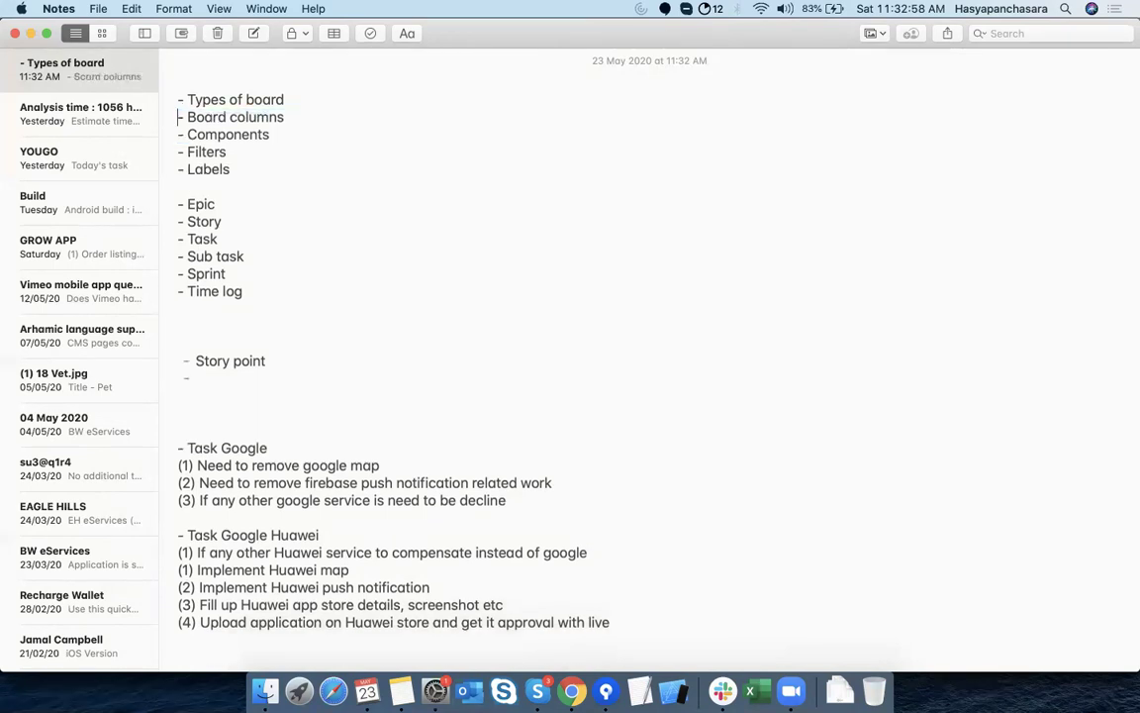
{"action": "left_click", "coordinate": [179, 99]}
{"action": "key", "text": "shift+Down"}
{"action": "key", "text": "shift+Down"}
{"action": "key", "text": "shift+Down"}
{"action": "key", "text": "shift+Down"}
{"action": "key", "text": "shift+Down"}
{"action": "key", "text": "shift+Down"}
{"action": "key", "text": "shift+Down"}
{"action": "key", "text": "shift+Down"}
{"action": "key", "text": "shift+Down"}
{"action": "key", "text": "shift+Down"}
{"action": "key", "text": "shift+Down"}
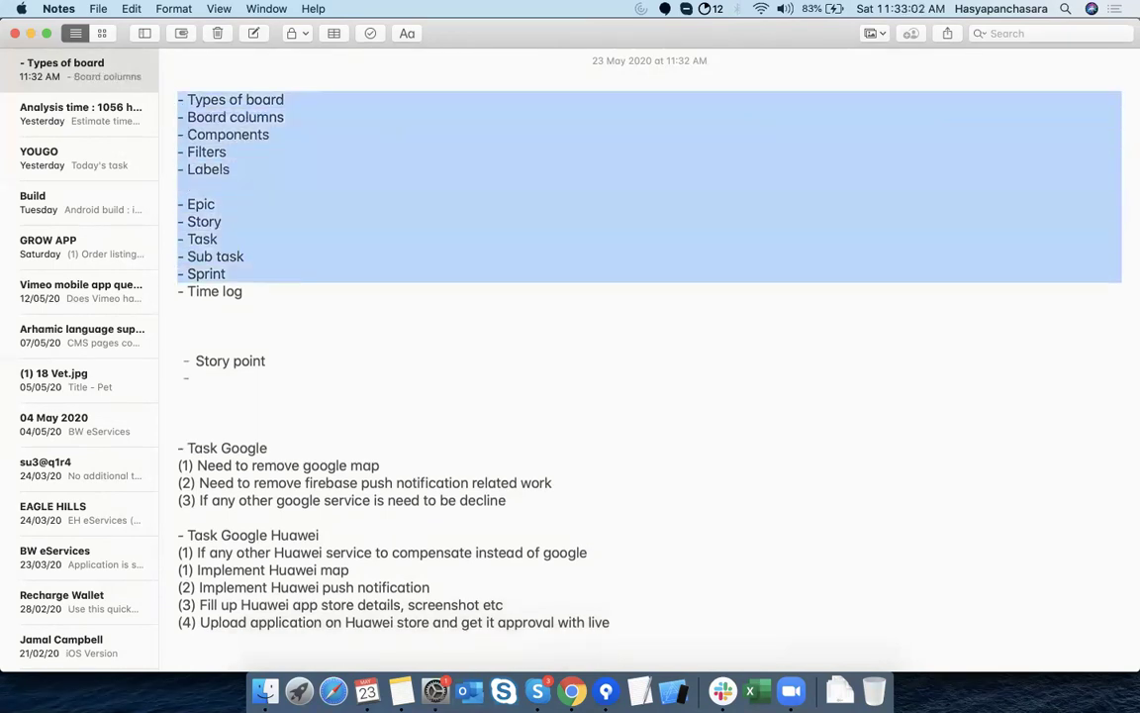
{"action": "key", "text": "shift+Down"}
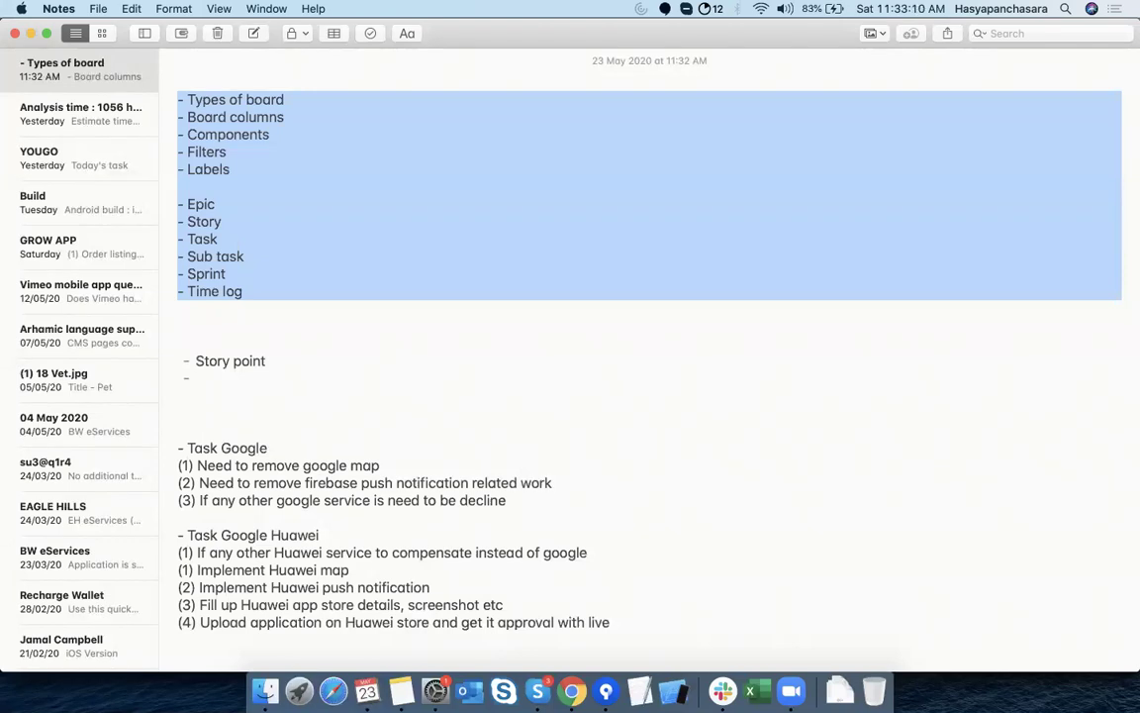
Remove the blank line between Labels and Epic and select the whole outline
{"action": "left_click", "coordinate": [179, 308]}
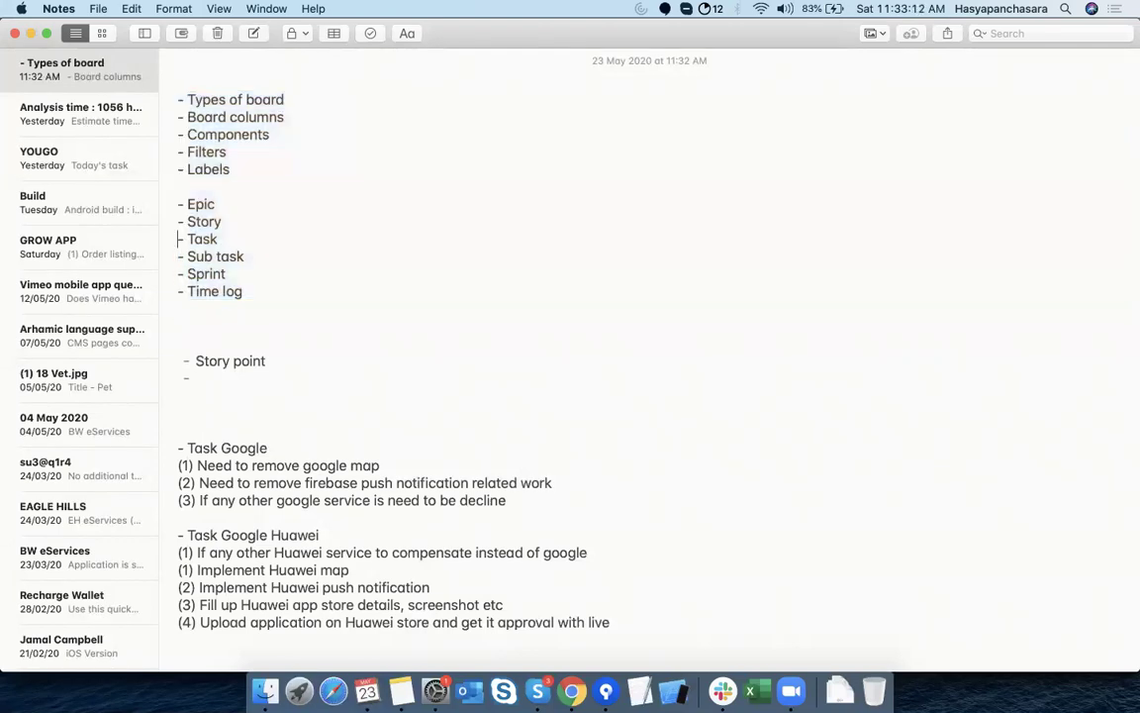
{"action": "left_click", "coordinate": [179, 204]}
{"action": "key", "text": "BackSpace"}
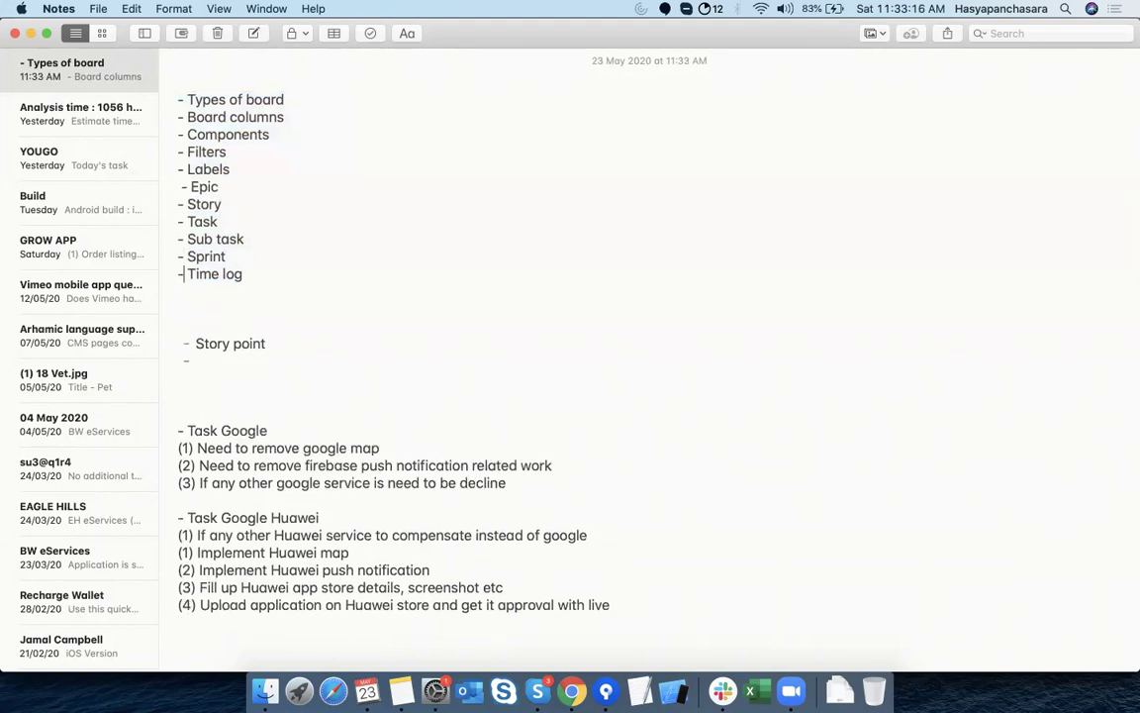
{"action": "left_click", "coordinate": [196, 362]}
{"action": "left_click_drag", "start_coordinate": [243, 274], "coordinate": [178, 100]}
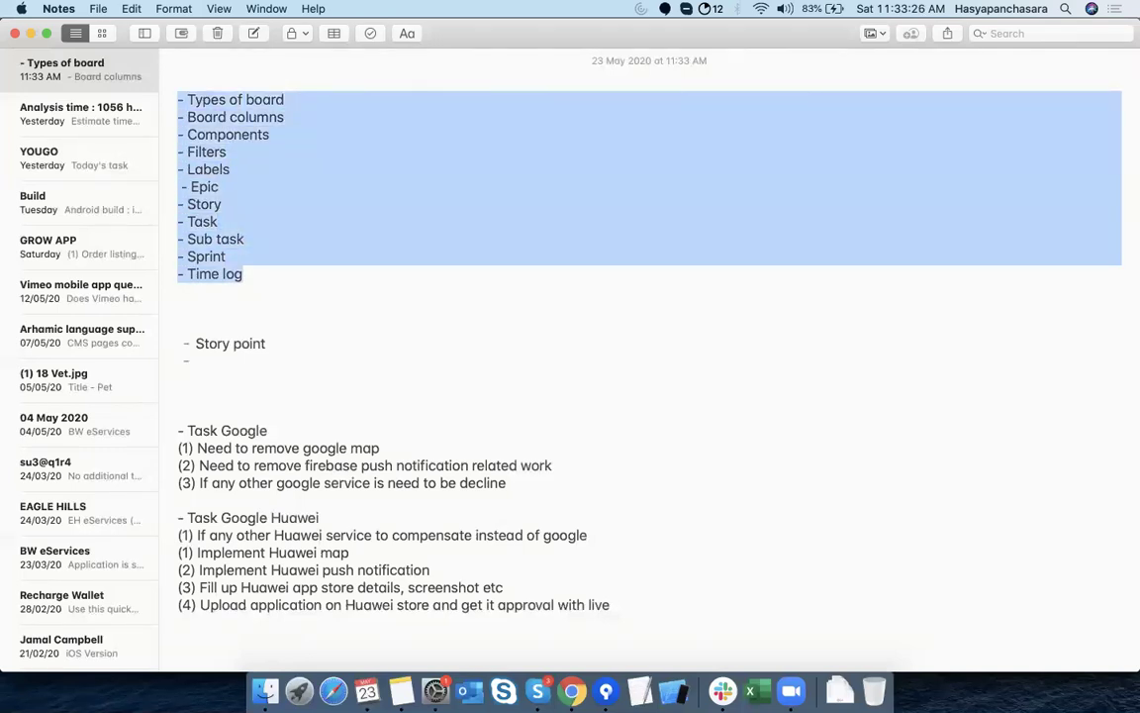
{"action": "key", "text": "super+Tab"}
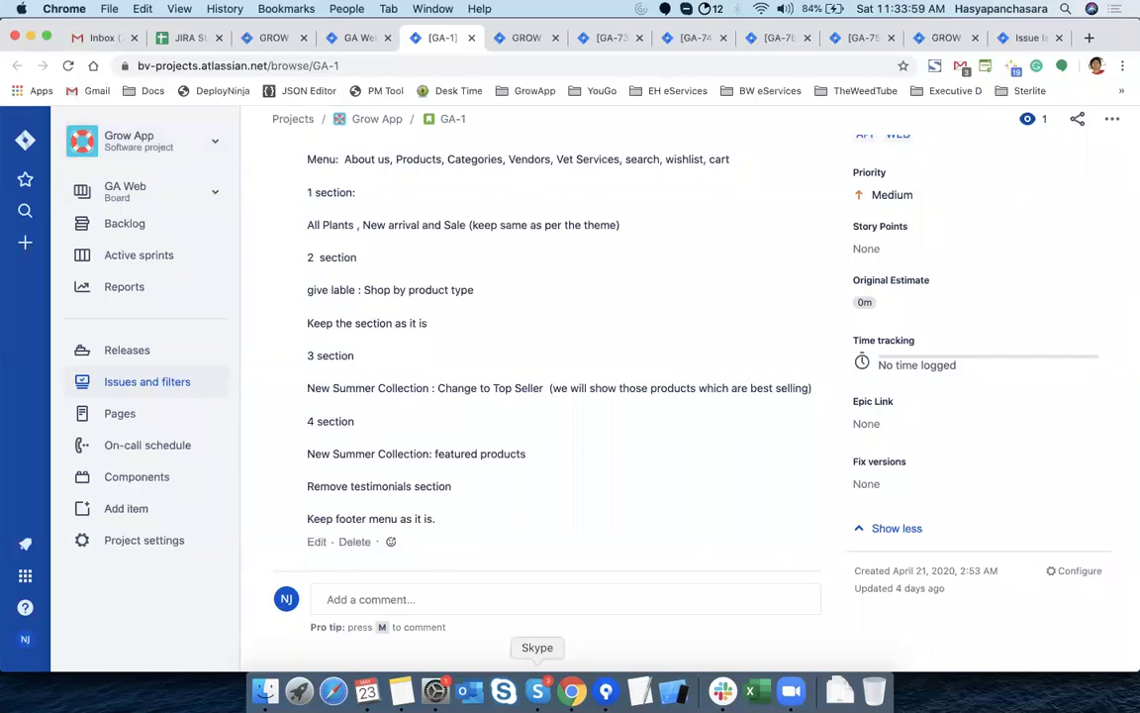
Glance at the GrowApp Developers Skype chat, then return to the Jira GA-1 page
{"action": "left_click", "coordinate": [537, 690]}
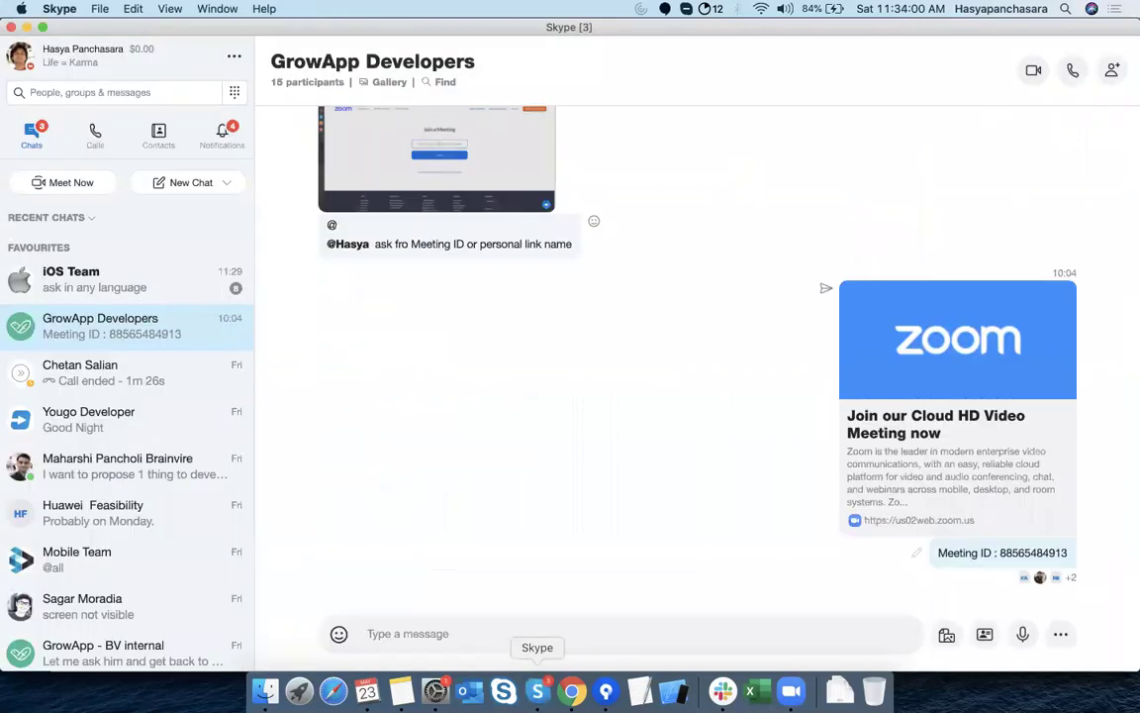
{"action": "key", "text": "super+Tab"}
{"action": "left_click", "coordinate": [538, 690]}
{"action": "key", "text": "super+Tab"}
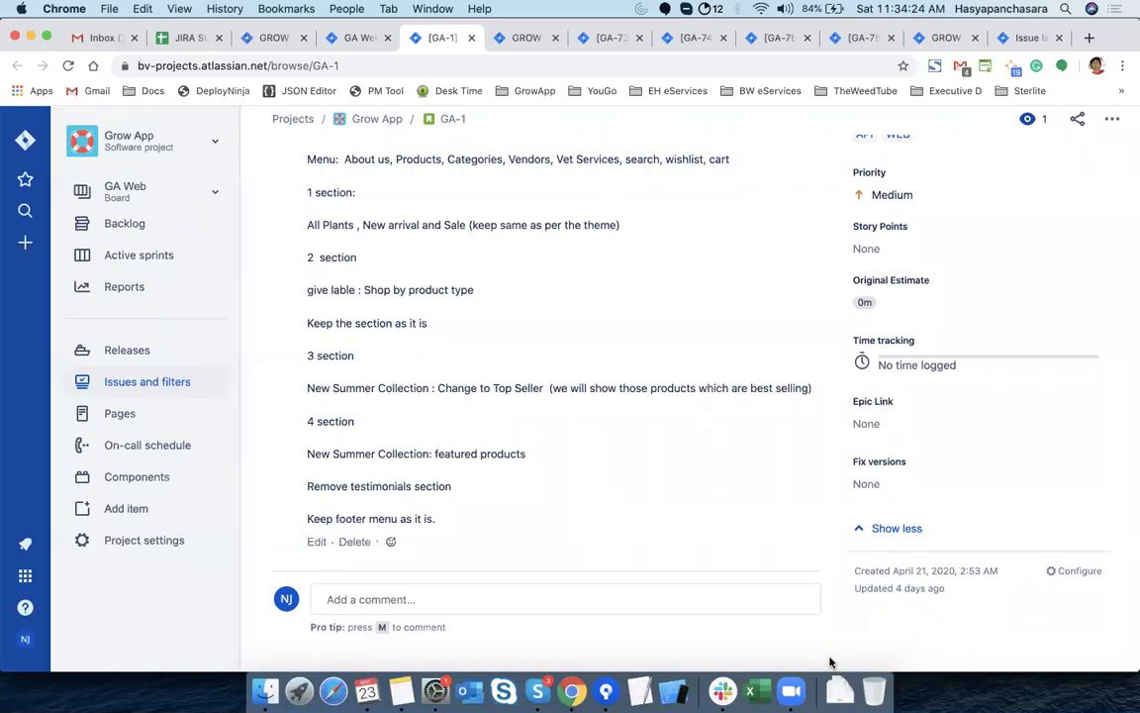
Check and dismiss the Zoom meeting menu, scroll GA-1, and bring back the Jira concepts note
{"action": "left_click", "coordinate": [616, 8]}
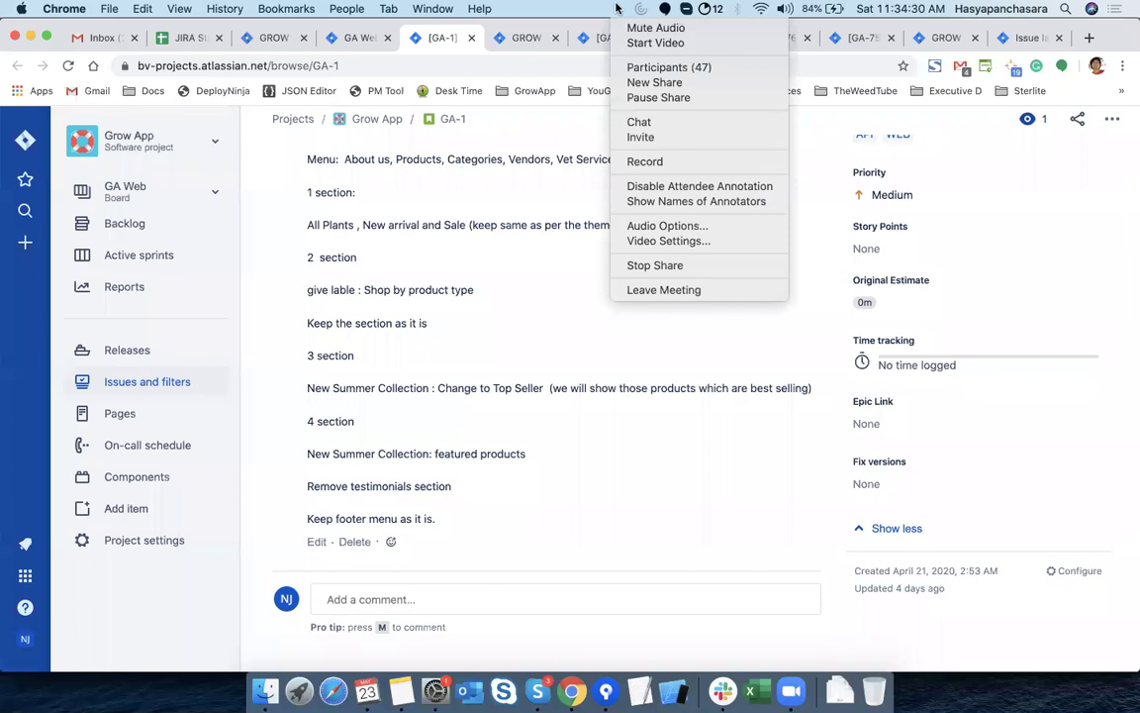
{"action": "left_click", "coordinate": [473, 314]}
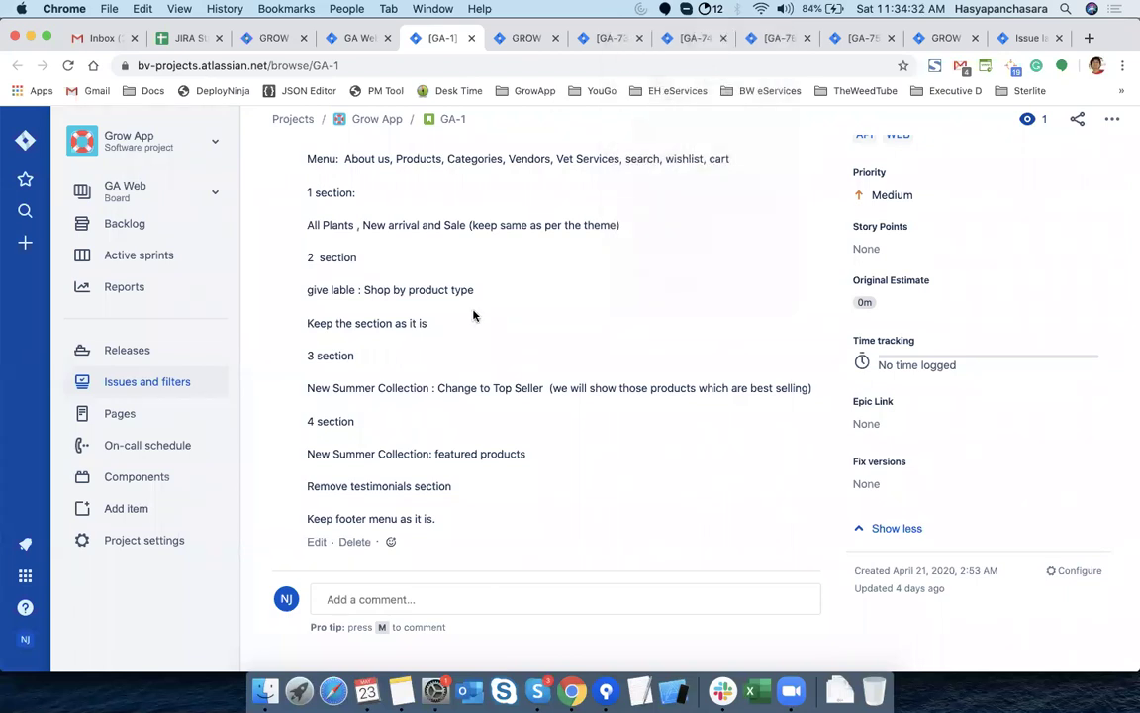
{"action": "scroll", "coordinate": [473, 315], "scroll_direction": "up", "scroll_amount": 10}
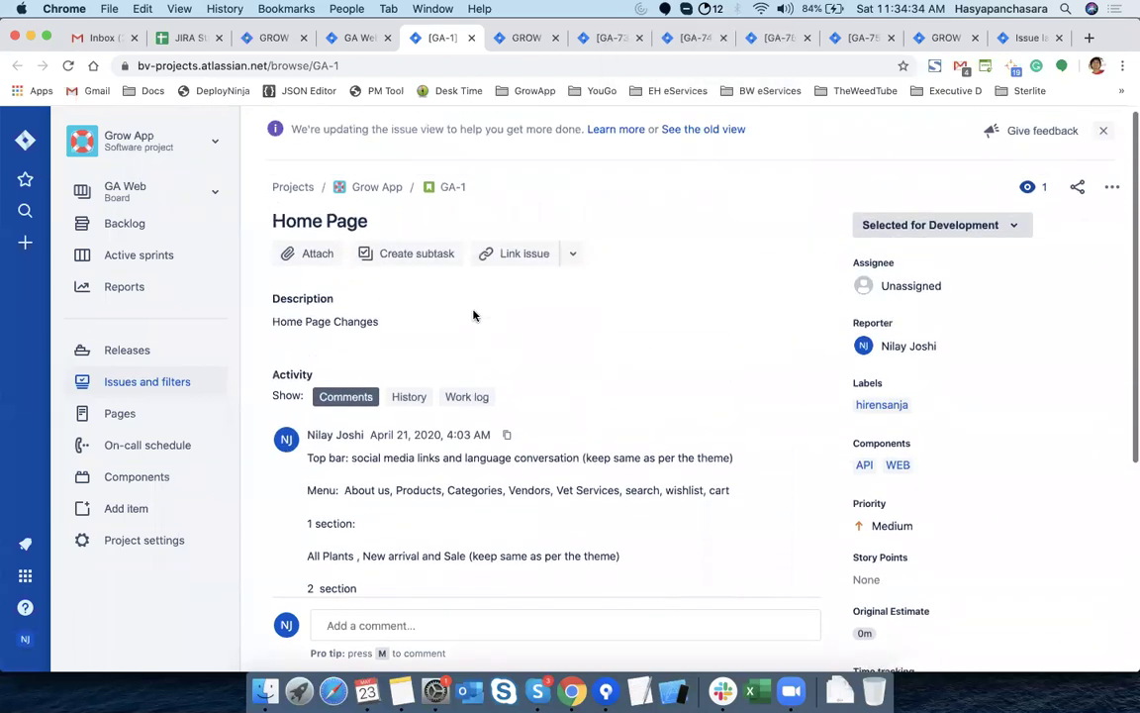
{"action": "scroll", "coordinate": [473, 315], "scroll_direction": "down", "scroll_amount": 10}
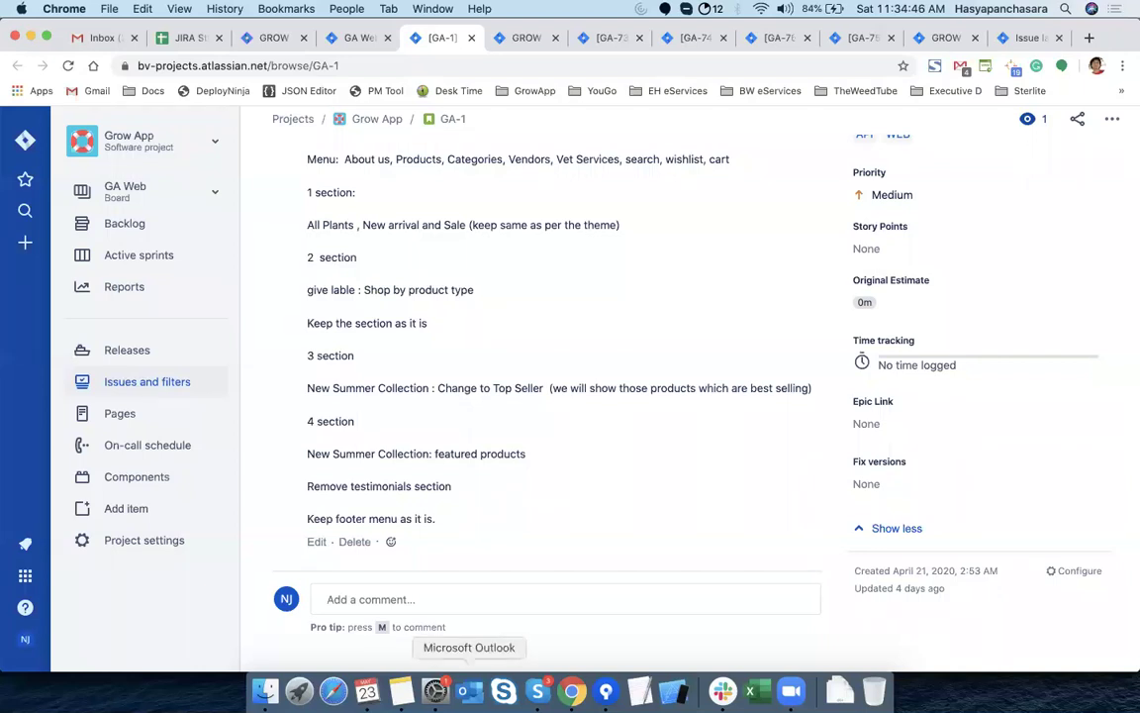
{"action": "left_click", "coordinate": [404, 693]}
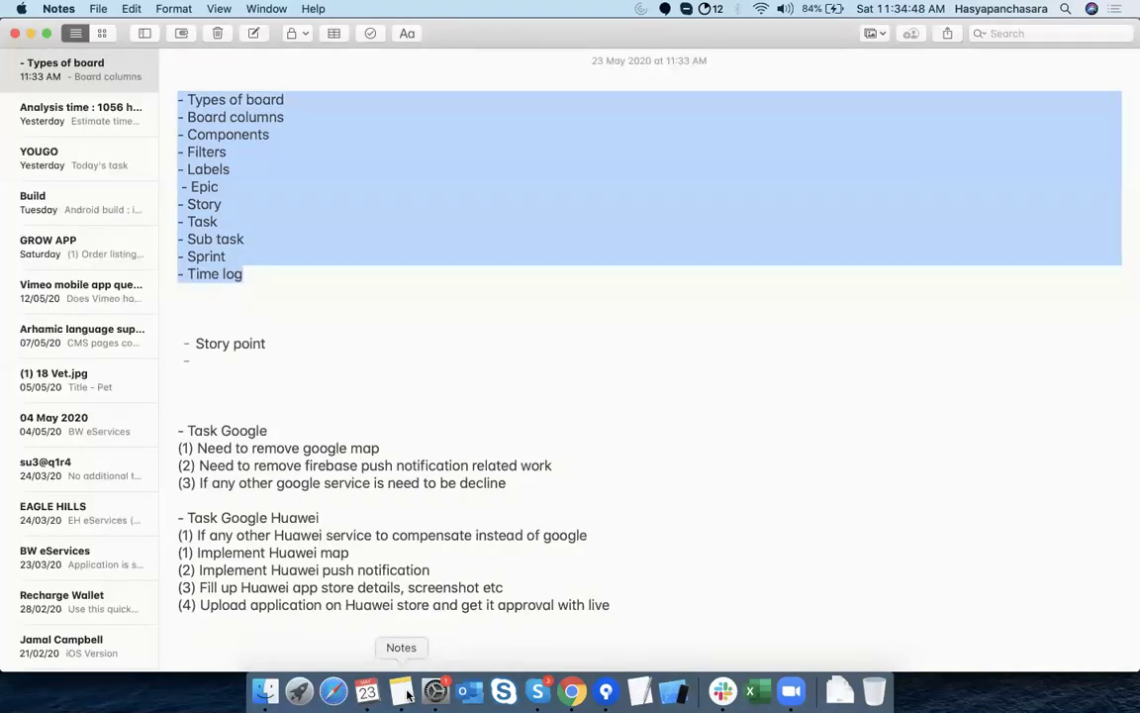
Align the Epic heading by removing its stray space, then bring up Calendar's May 2020 view
{"action": "left_click", "coordinate": [250, 185]}
{"action": "key", "text": "super+Left"}
{"action": "key", "text": "Delete"}
{"action": "key", "text": "Up"}
{"action": "key", "text": "Up"}
{"action": "key", "text": "Up"}
{"action": "key", "text": "Up"}
{"action": "key", "text": "Up"}
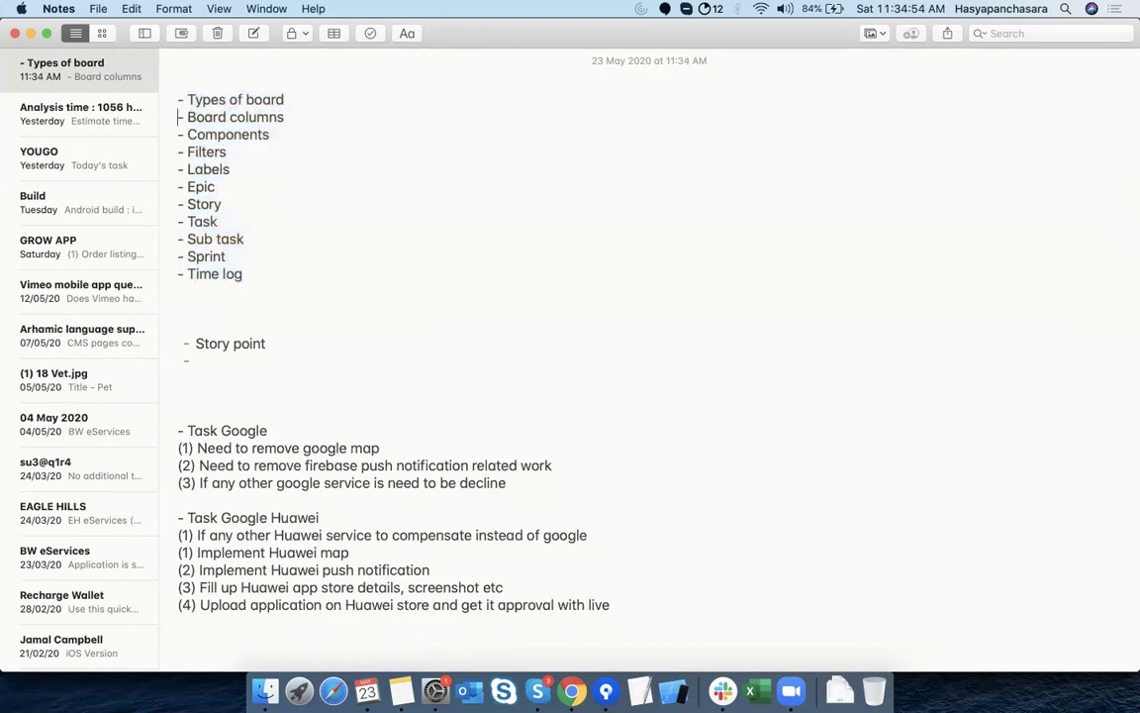
{"action": "key", "text": "shift+Down"}
{"action": "key", "text": "shift+Down"}
{"action": "key", "text": "shift+Down"}
{"action": "key", "text": "shift+Down"}
{"action": "key", "text": "shift+Down"}
{"action": "key", "text": "shift+Down"}
{"action": "key", "text": "shift+Down"}
{"action": "key", "text": "shift+Down"}
{"action": "key", "text": "shift+Down"}
{"action": "key", "text": "shift+Down"}
{"action": "key", "text": "shift+Down"}
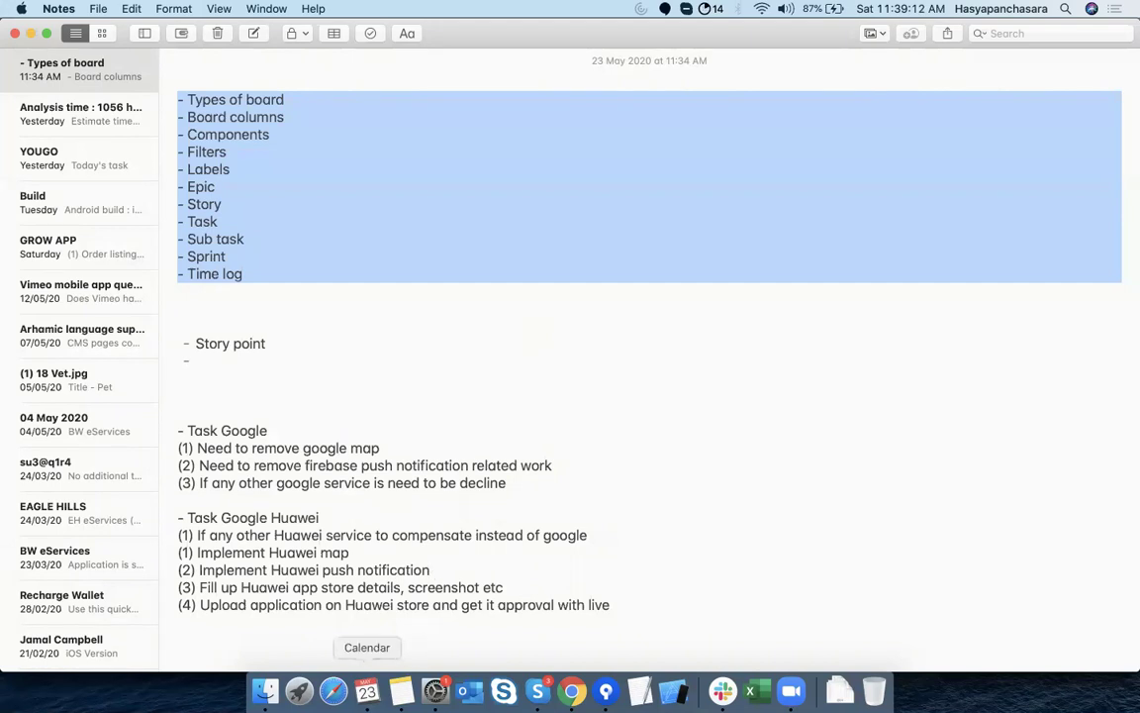
{"action": "left_click", "coordinate": [367, 690]}
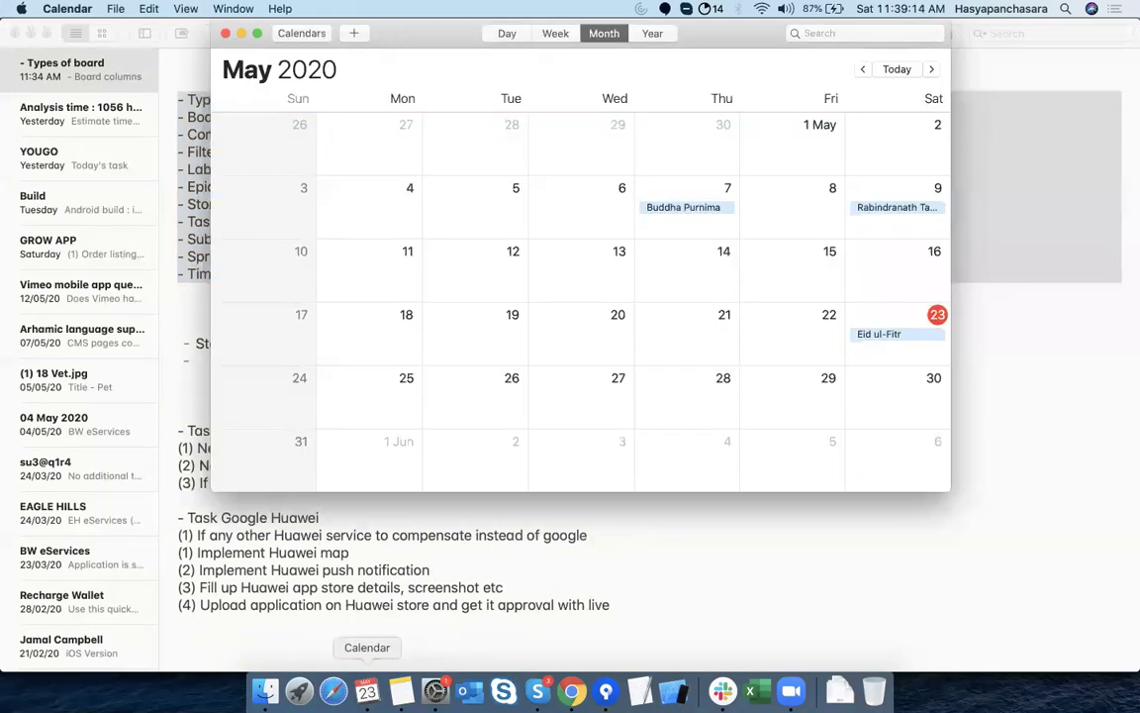